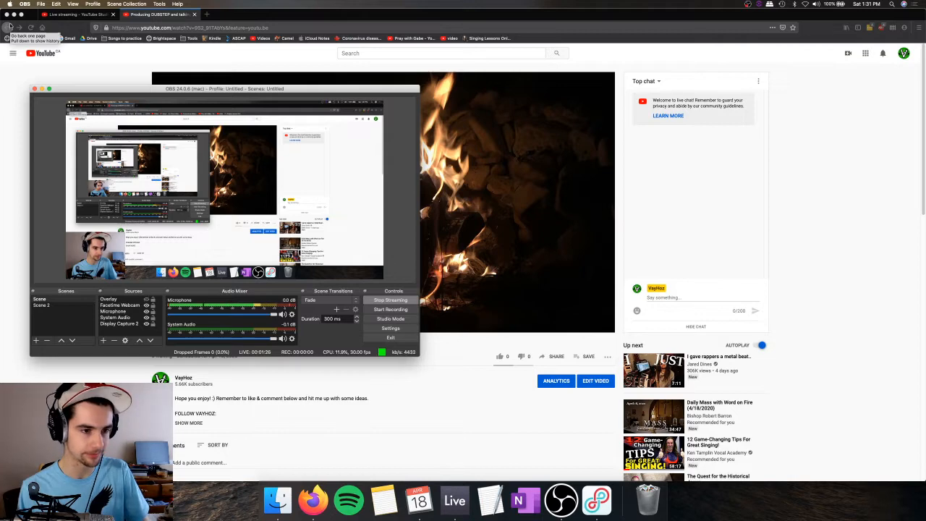
Step: Switch from the web browser to the Ableton Live set and collapse the DEMOS folder
click(14, 15)
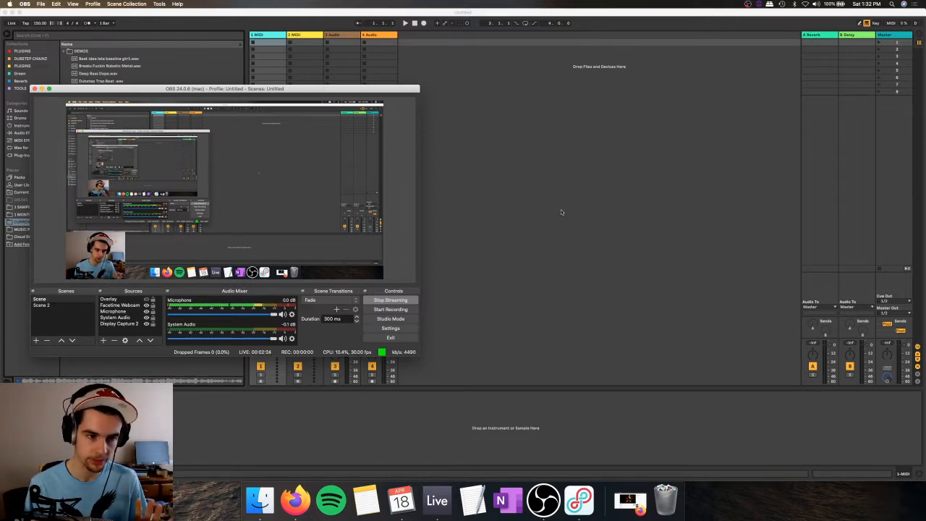
click(562, 211)
click(64, 52)
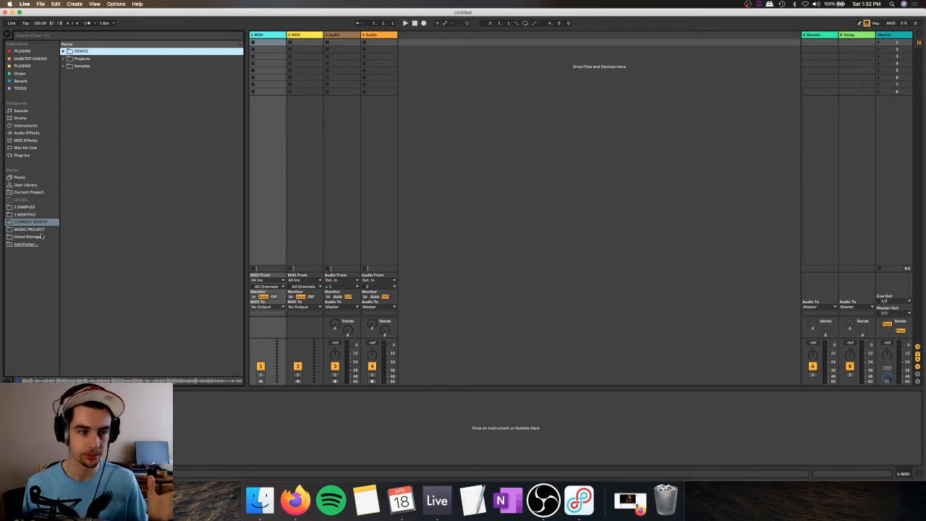
Step: Load an empty Drum Rack from the instruments onto the first MIDI track
click(32, 229)
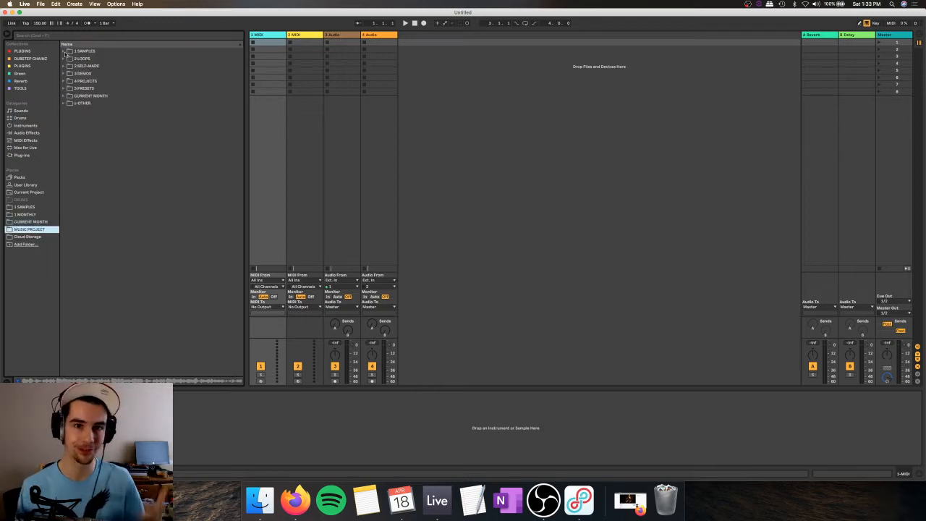
click(67, 52)
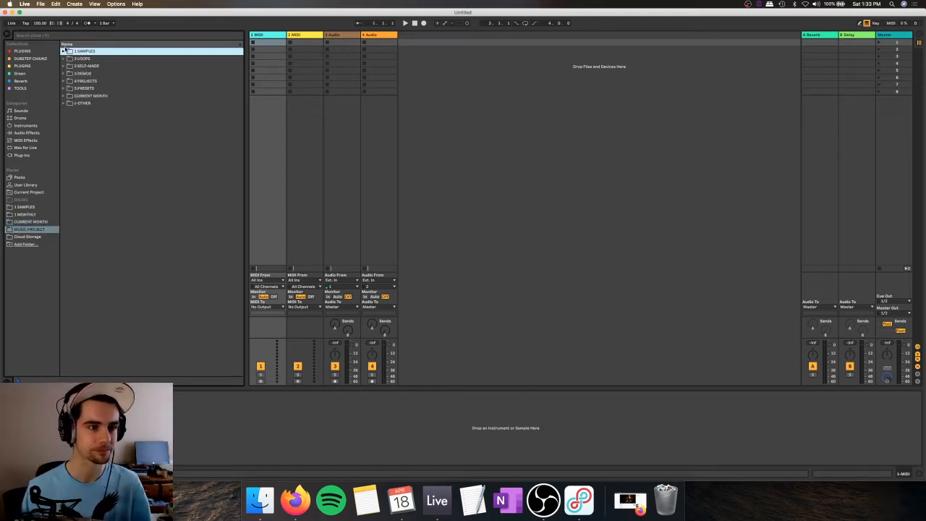
click(29, 126)
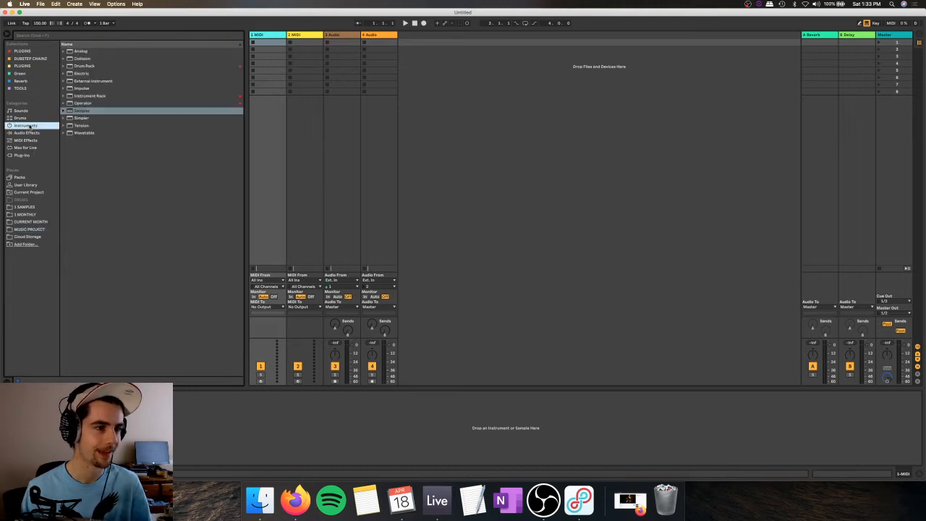
click(86, 66)
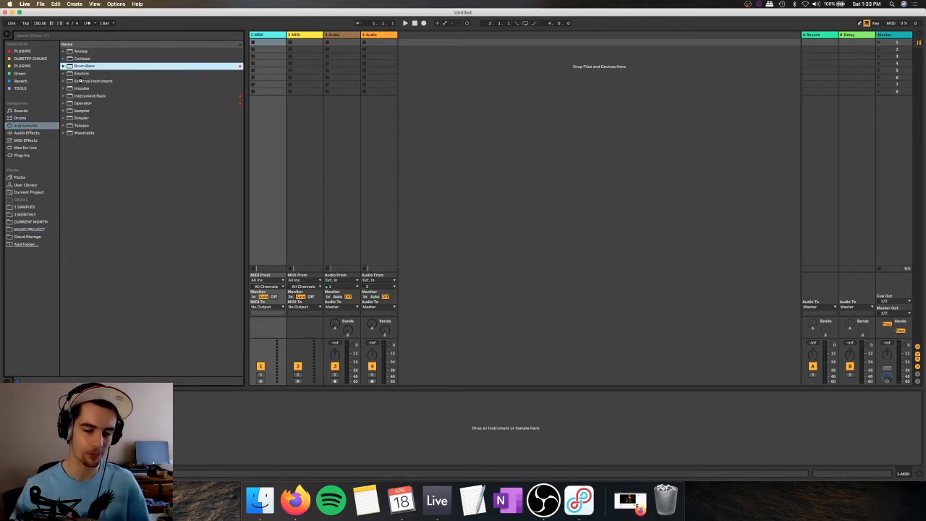
key(Return)
Step: Expand the MUSIC PROJECT sample library down to the 1 DUBSTEP folder inside 1 SAMPLES, 1 DRUMS, 1 KICK
click(39, 222)
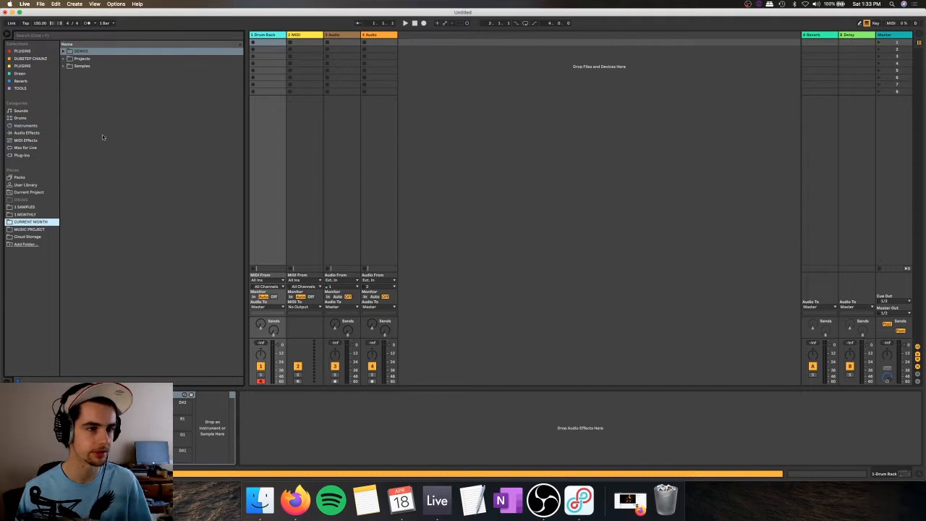
click(64, 66)
click(64, 66)
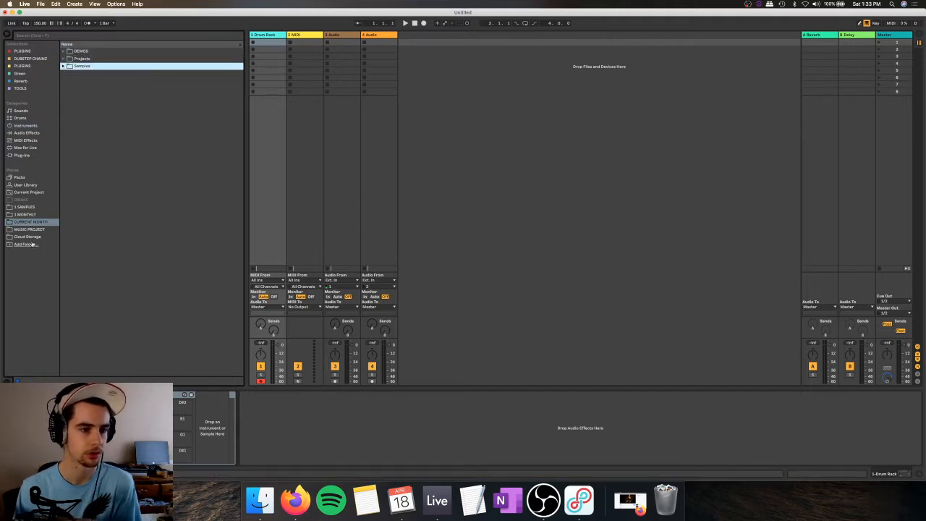
click(29, 229)
click(64, 51)
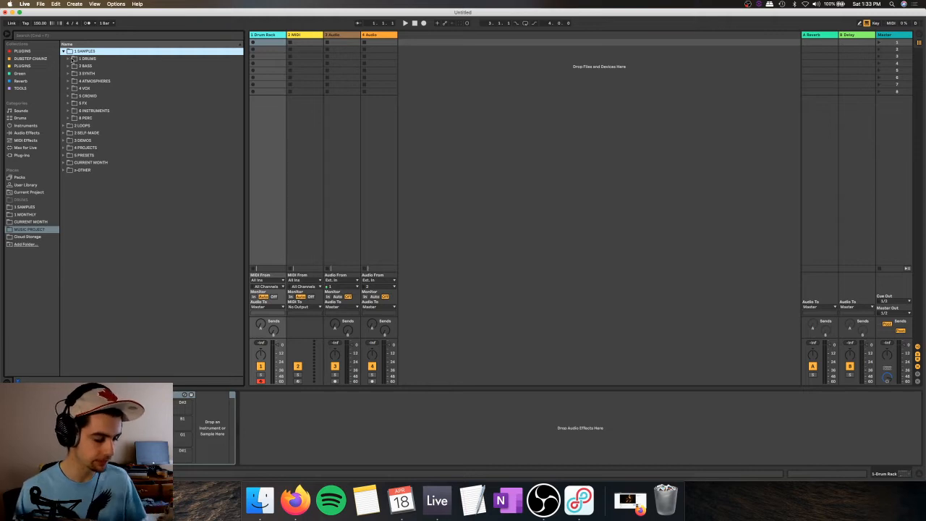
click(71, 59)
click(74, 66)
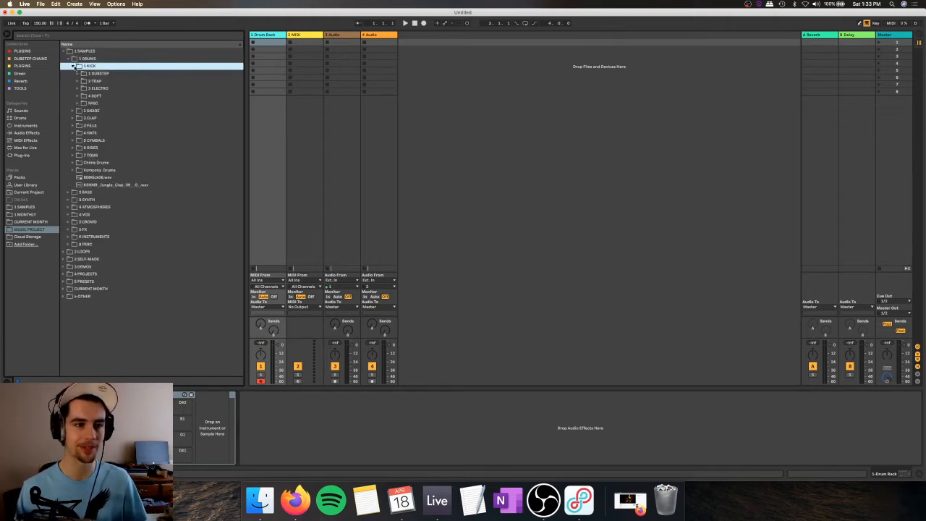
click(77, 73)
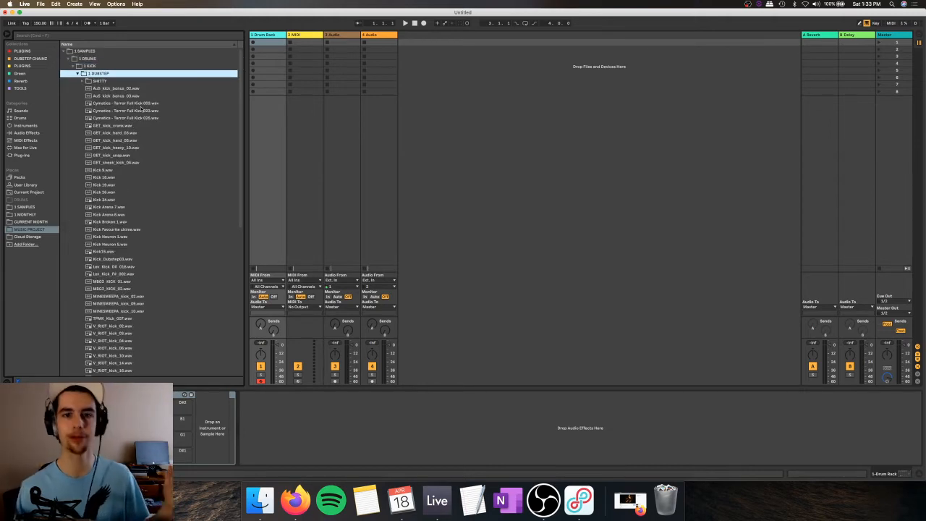
Step: Audition kick samples in the 1 DUBSTEP folder, starting with Kick Arena 7.wav and working back up the list
scroll(152, 182, down, 5)
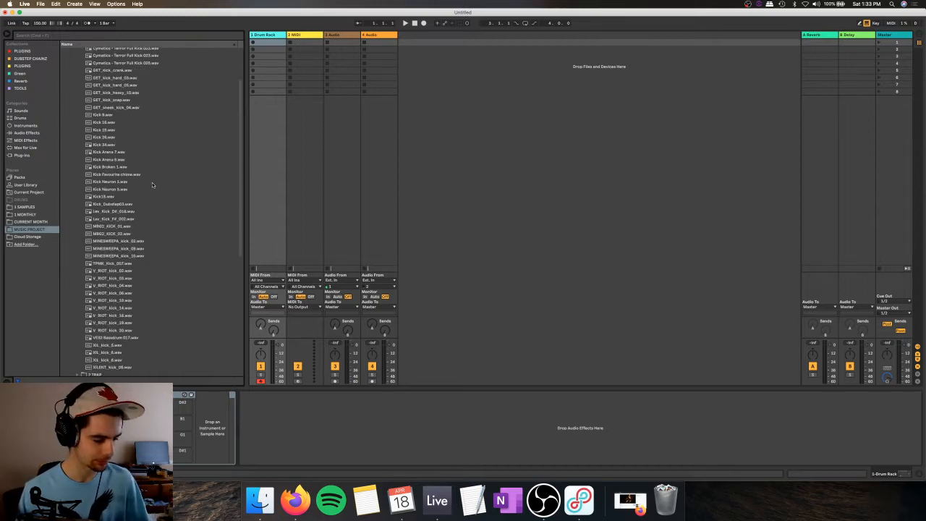
click(117, 136)
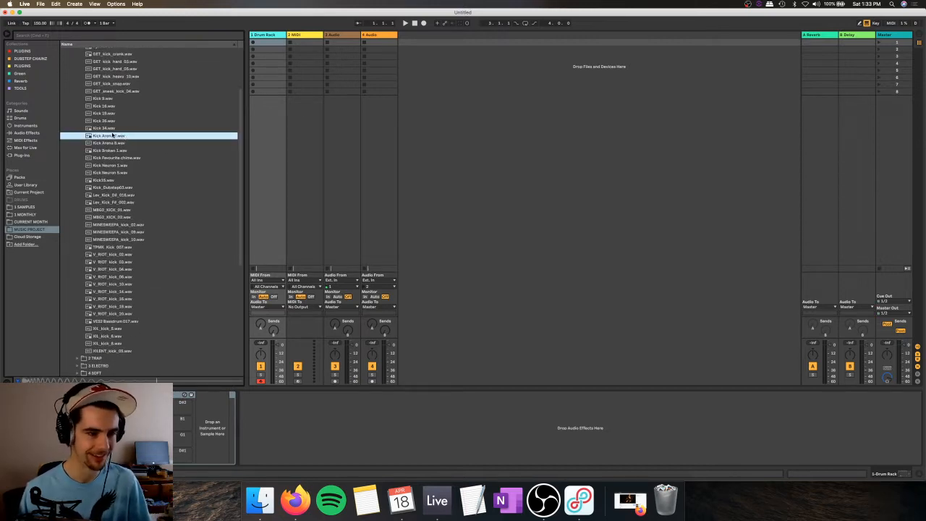
key(Up)
key(Up)
scroll(119, 145, up, 5)
key(Up)
key(Up)
key(Up)
key(Up)
key(Up)
key(Up)
key(Up)
key(Up)
key(Up)
key(Up)
key(Up)
key(Up)
key(Up)
key(Up)
key(Up)
key(Up)
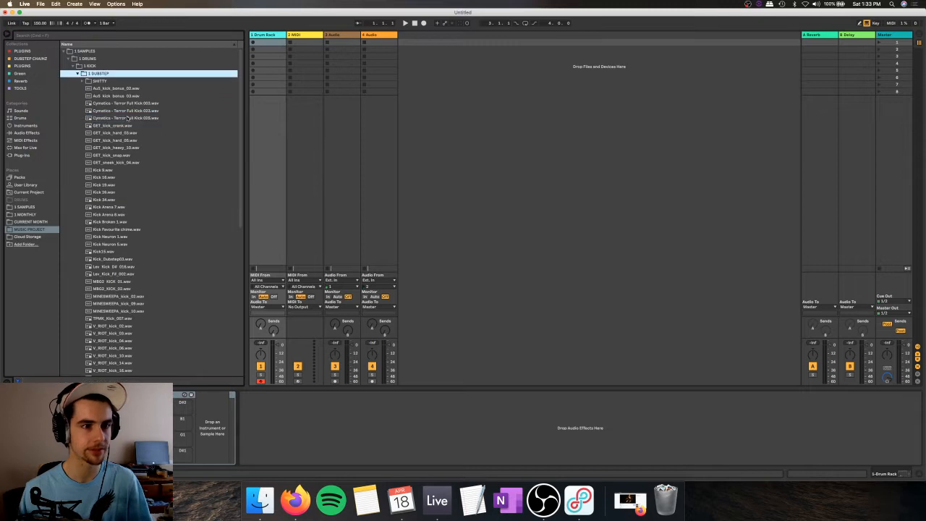
Step: Swap the dubstep kicks for the 2 TRAP folder and audition its kicks from FM_kick_hip_hop.wav up through the list
key(Left)
key(Down)
key(Right)
click(85, 177)
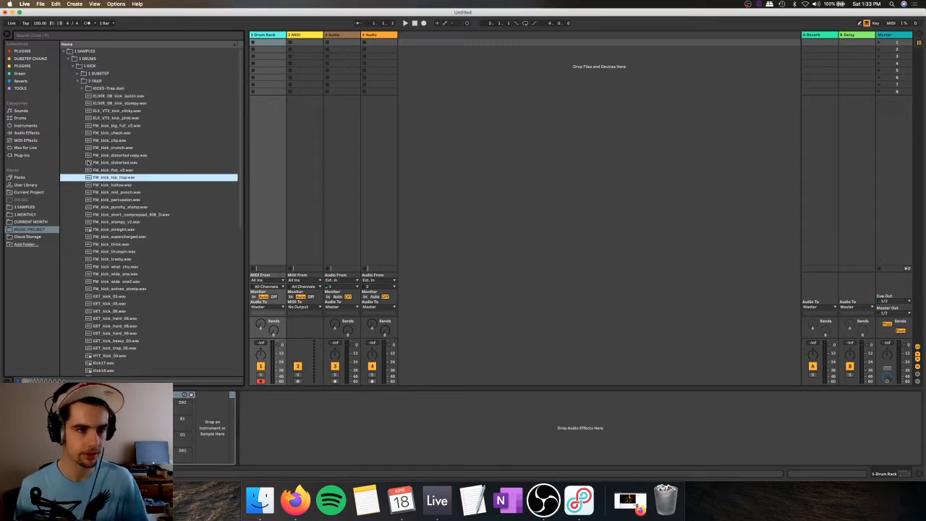
click(108, 139)
key(Up)
key(Up)
key(Up)
key(Up)
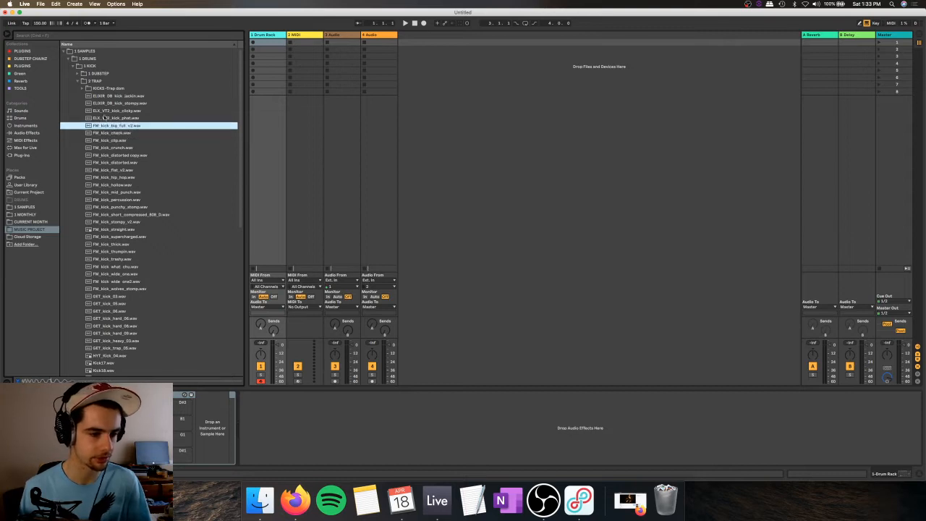
key(Up)
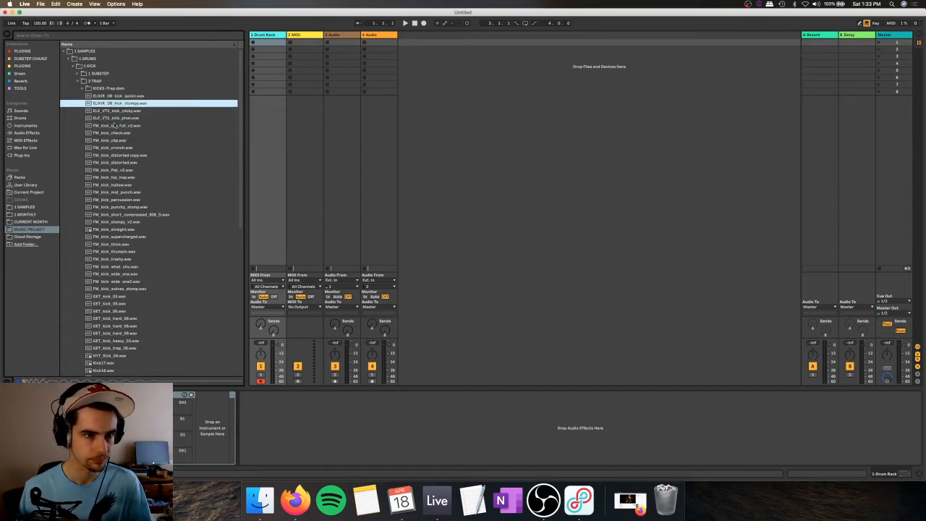
Step: Compare the neighbouring trap kicks, load FM_kick_big_full_v2.wav into the Drum Rack and collapse the 1 KICK folder
key(Down)
key(Down)
key(Down)
key(Down)
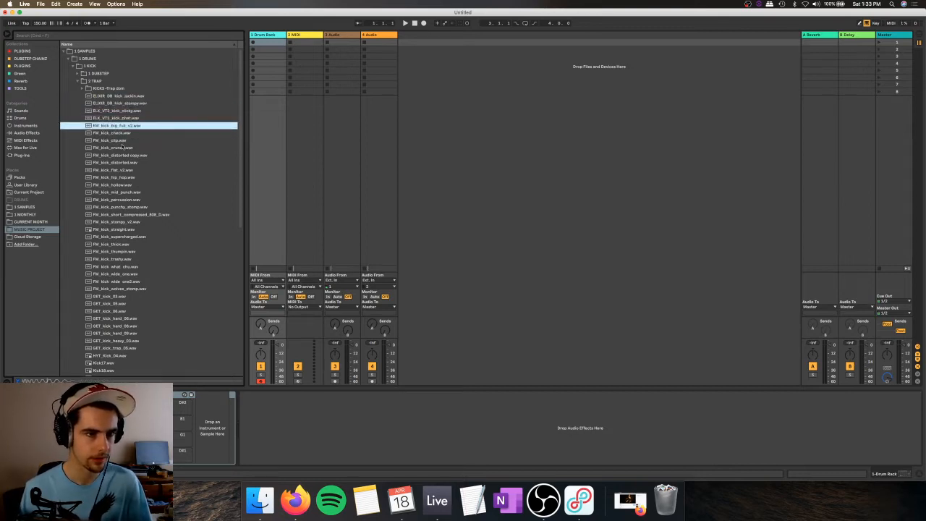
key(Up)
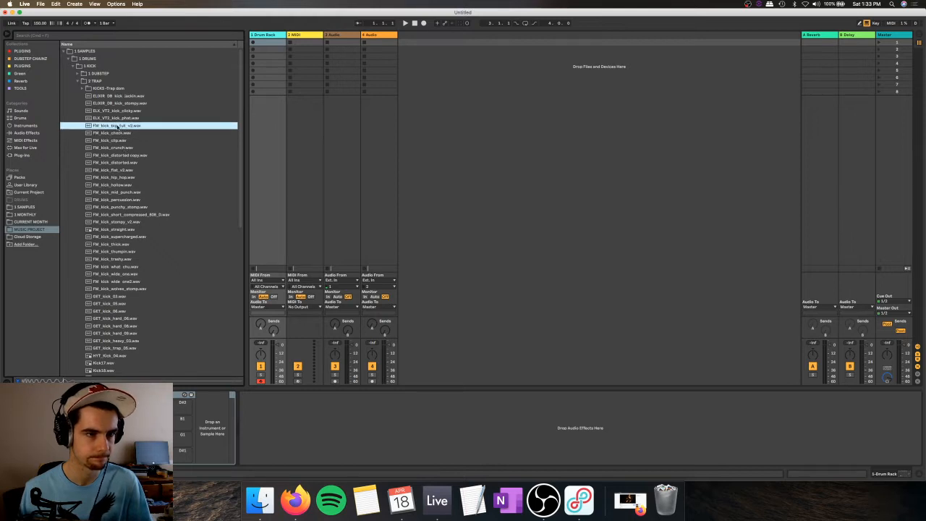
key(Down)
key(Up)
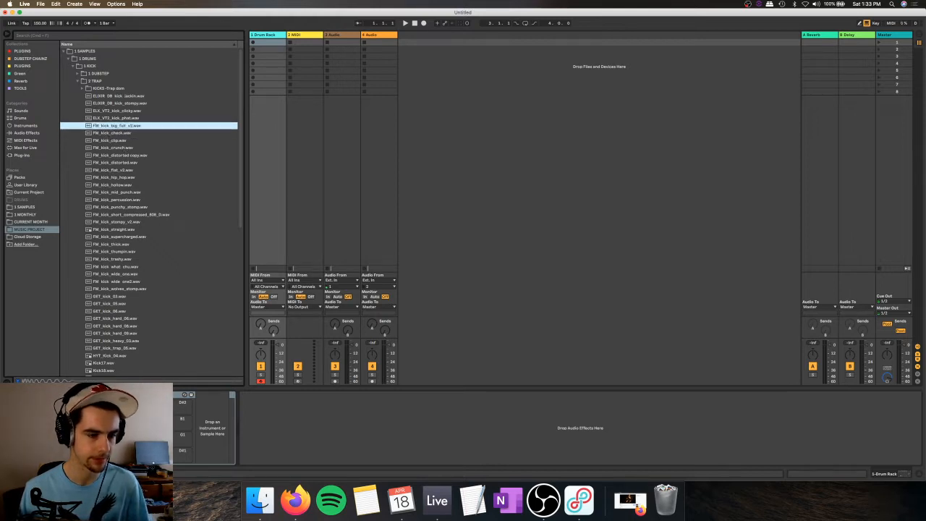
click(73, 67)
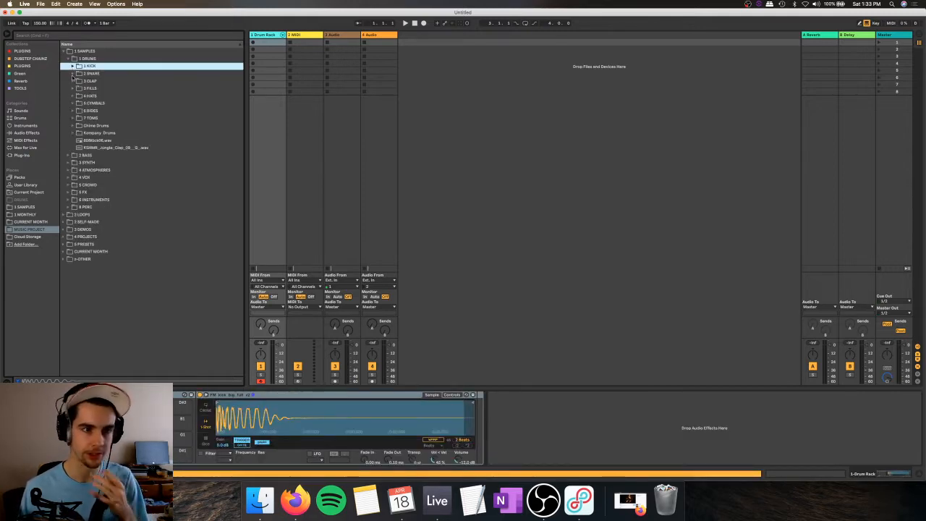
Step: Open the 2 TRAP folder under 2 SNARE and audition ELK_NRW_snare_layers.wav and ELK_NRW_snare_trap_classic.wav
click(73, 74)
click(78, 81)
click(77, 81)
click(78, 88)
click(103, 120)
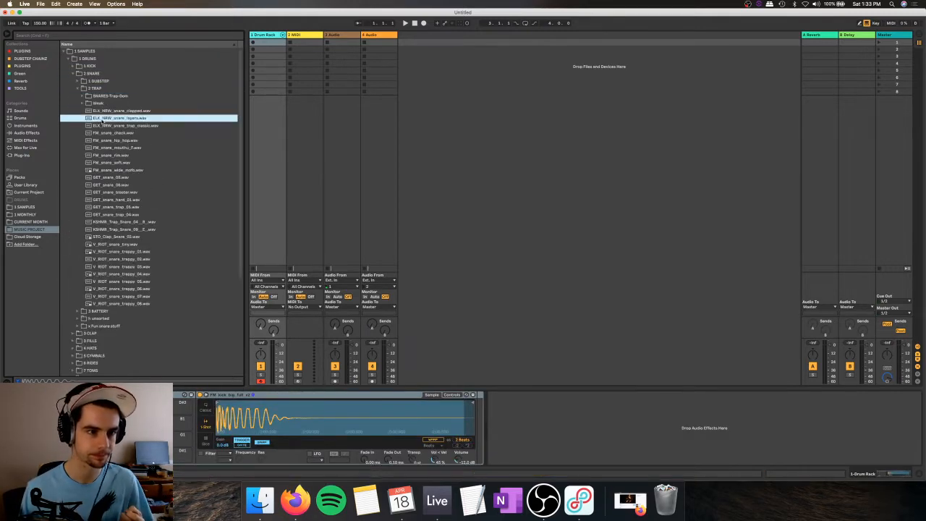
key(Down)
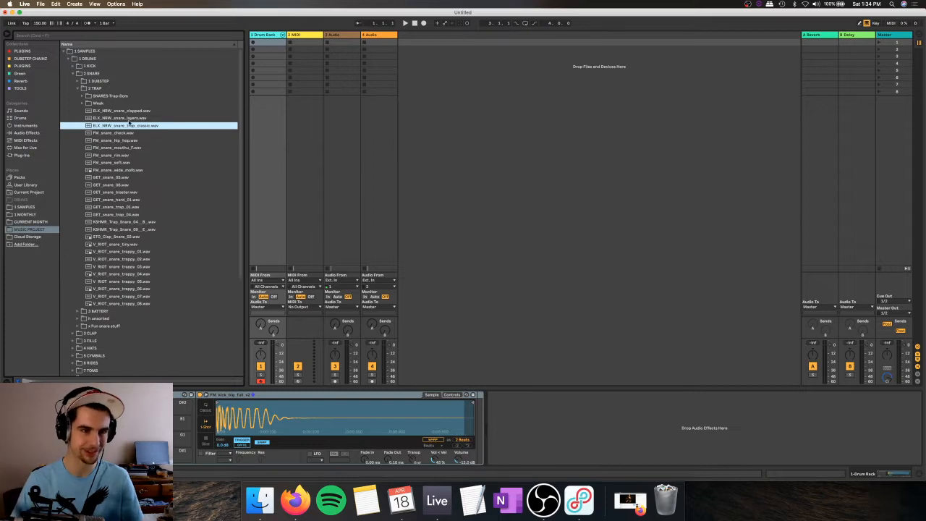
Step: Load ELK_NRW_snare_trap_classic.wav onto an empty Drum Rack pad and test it against the kick
key(s)
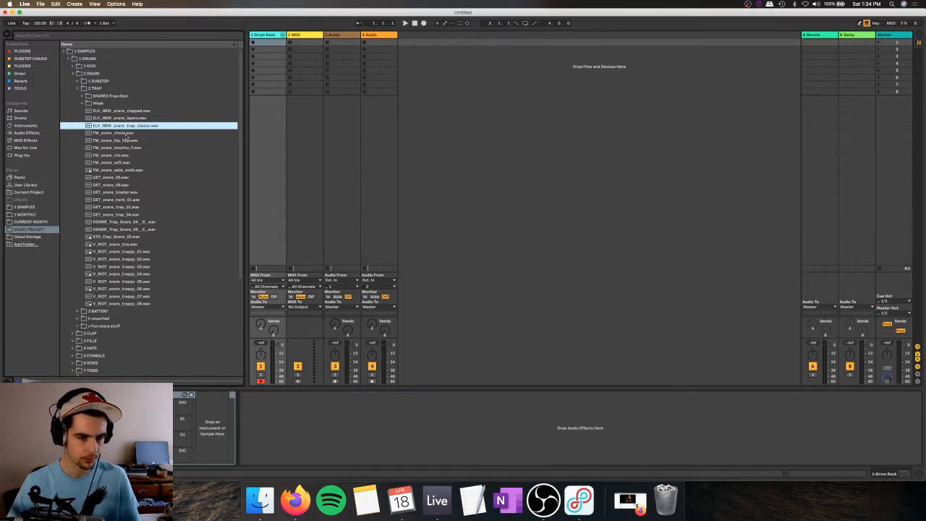
key(a)
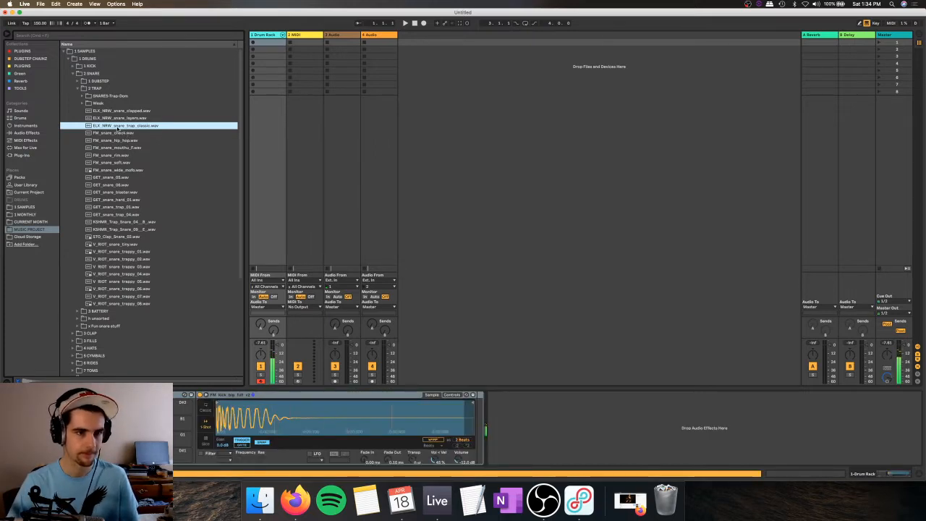
key(s)
key(Return)
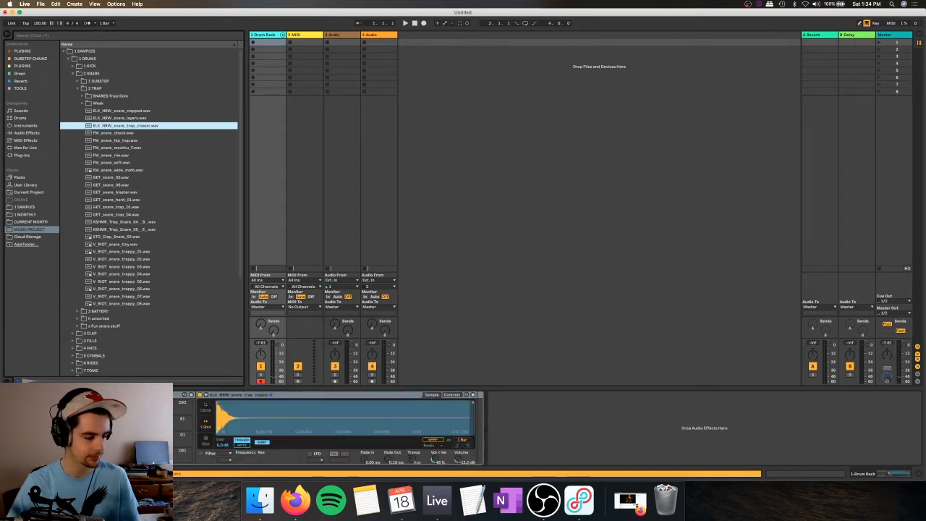
key(s)
Step: Audition more trap snares for a second snare, including ELK_NRW_snare_clapped.wav and FM_snare_hip_hop.wav
click(125, 118)
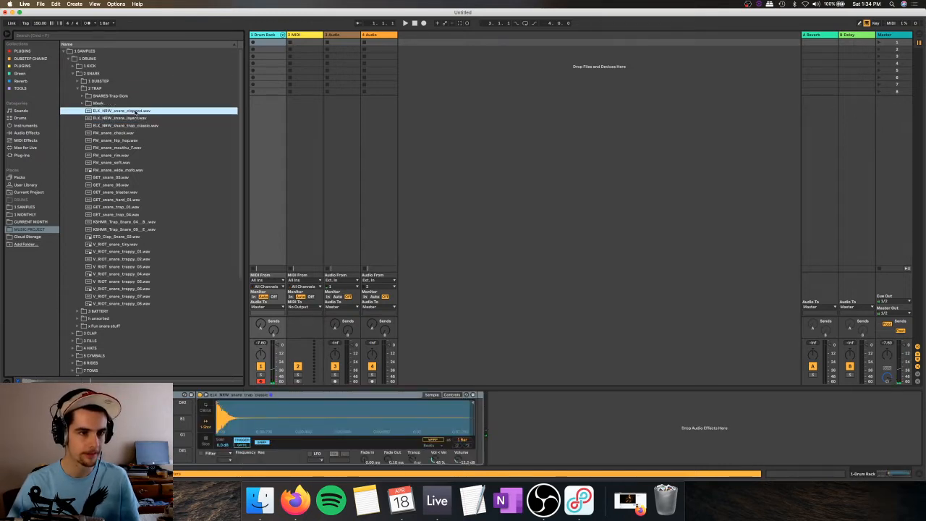
click(129, 112)
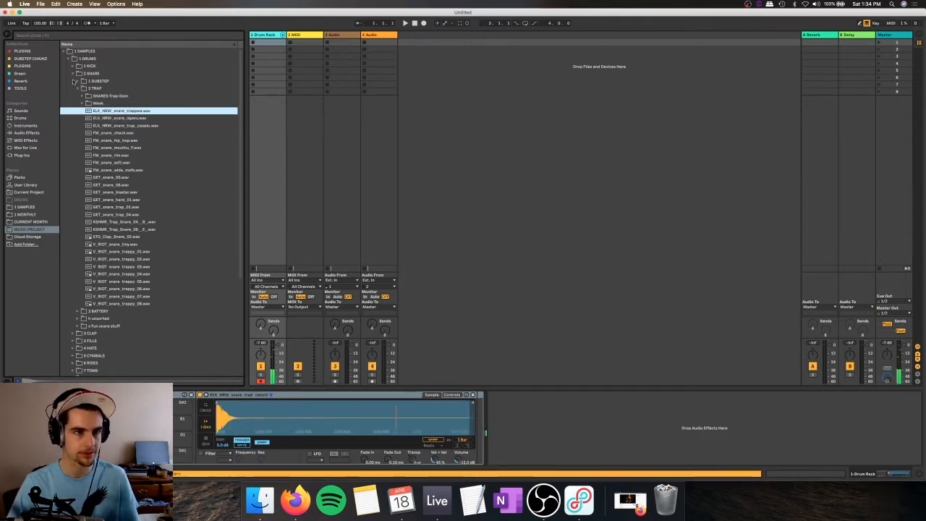
click(73, 74)
click(73, 74)
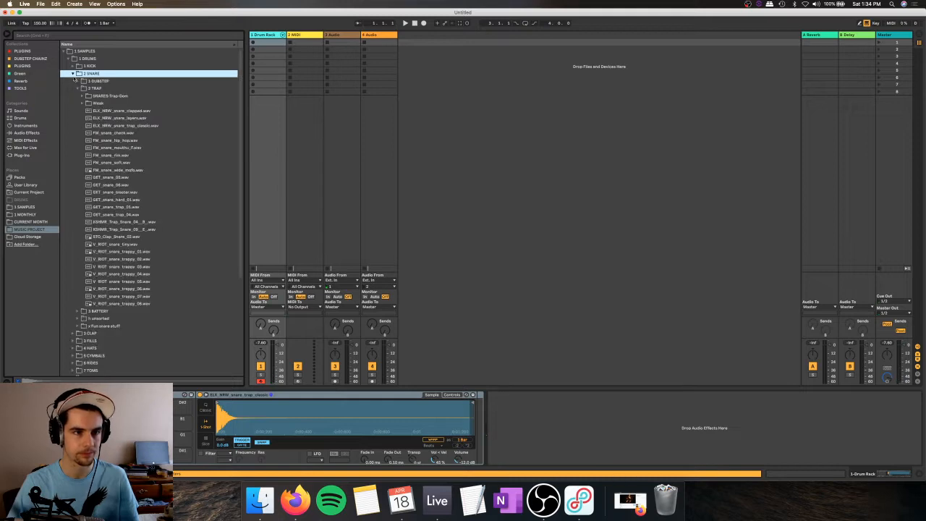
click(123, 126)
click(122, 133)
click(125, 139)
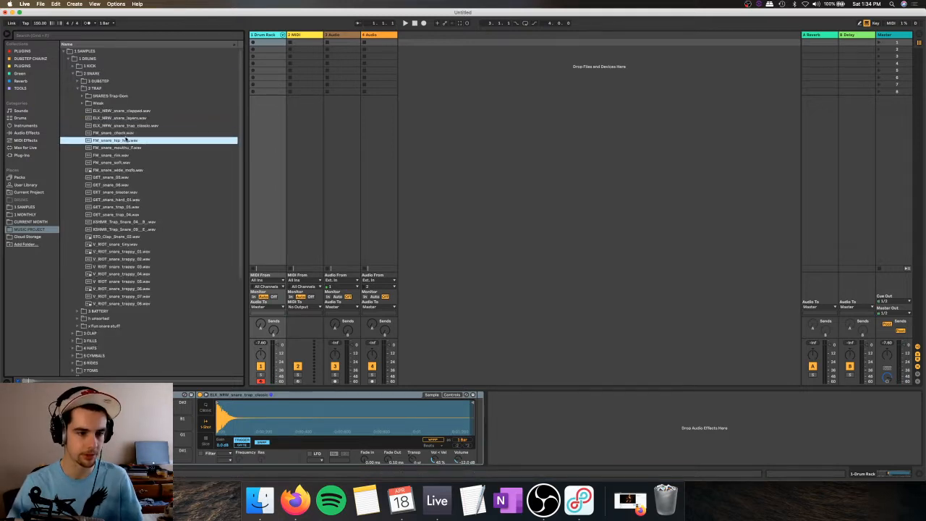
key(Down)
click(126, 98)
click(125, 111)
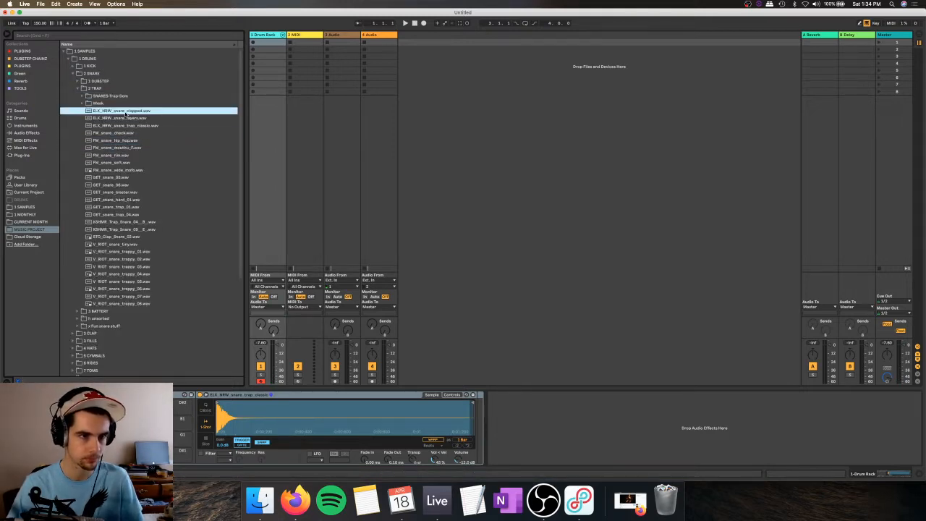
Step: Compare the three ELK_NRW snares, load ELK_NRW_snare_layers.wav onto the D#1 pad and play it
click(126, 118)
key(Up)
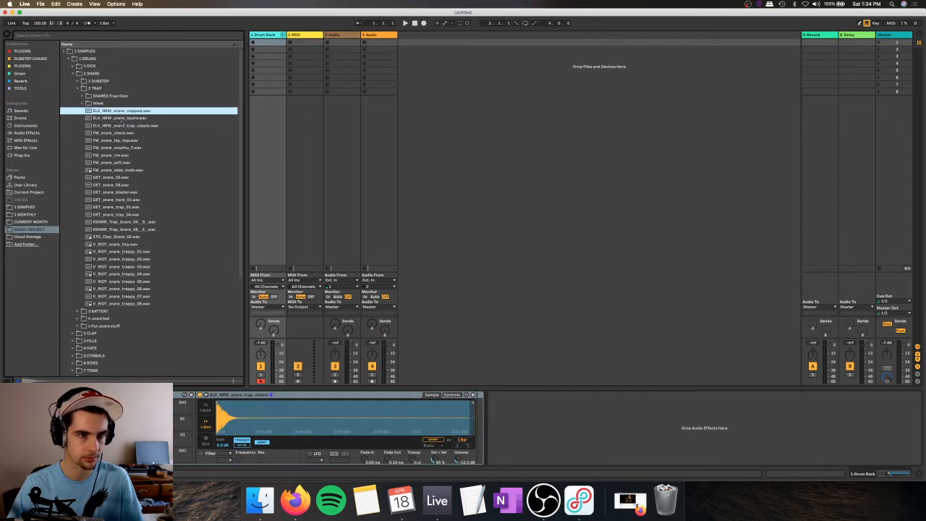
click(123, 119)
click(124, 126)
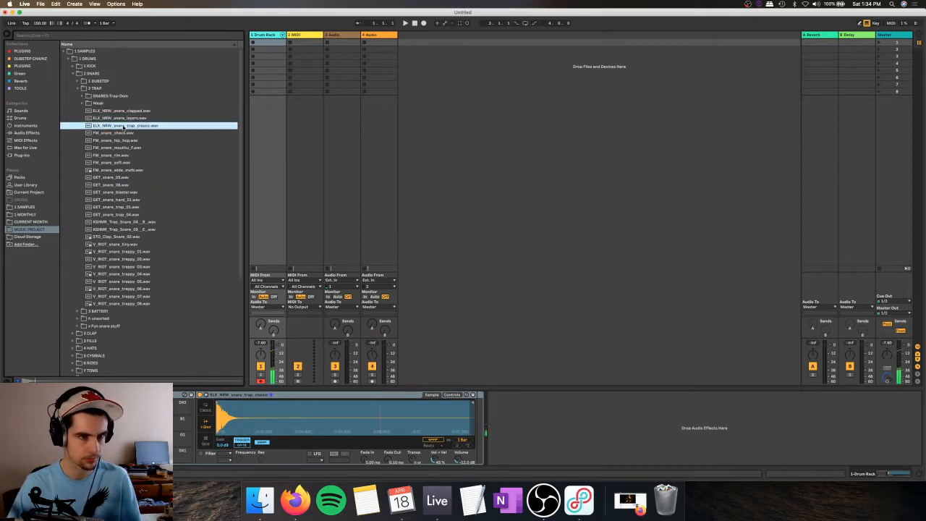
click(122, 119)
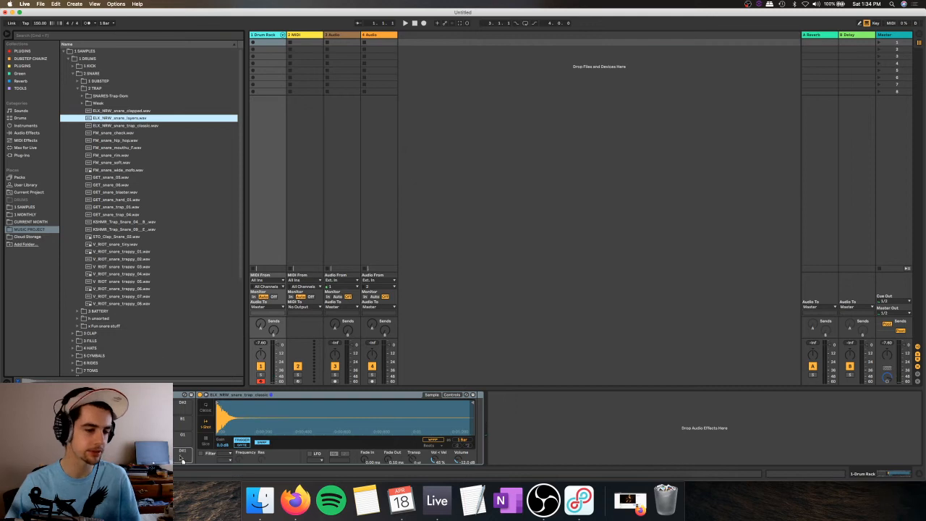
key(e)
key(e)
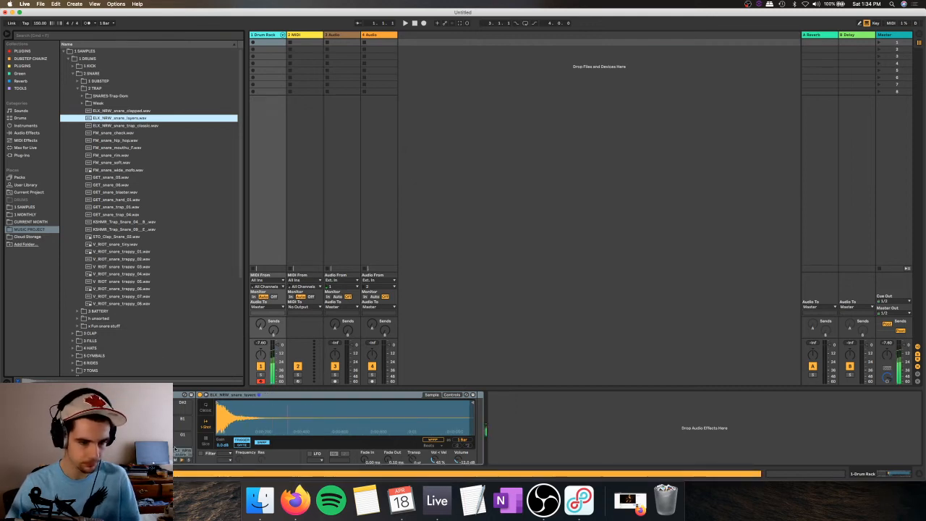
Step: Move the ELK_NRW_snare_layers sample from the D#1 pad to a neighbouring Drum Rack pad and play the two snares
drag(180, 454, 161, 454)
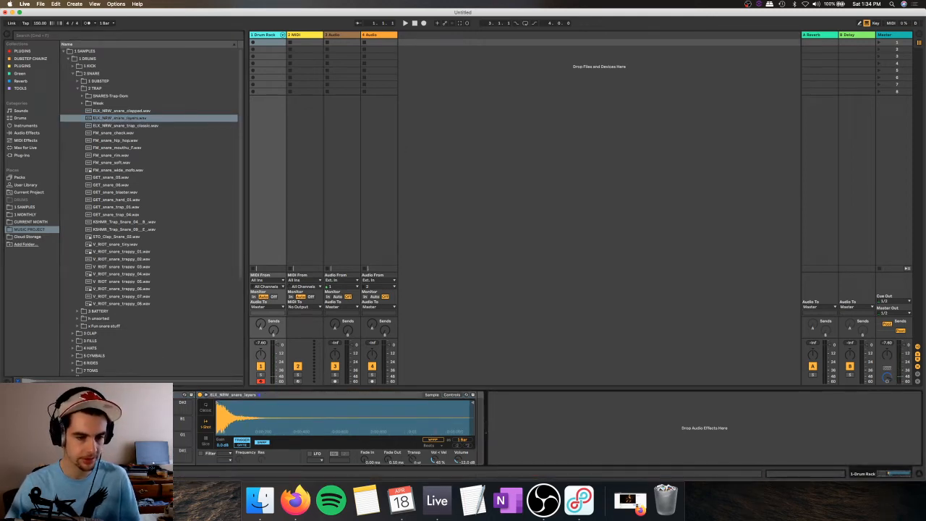
key(s)
key(w)
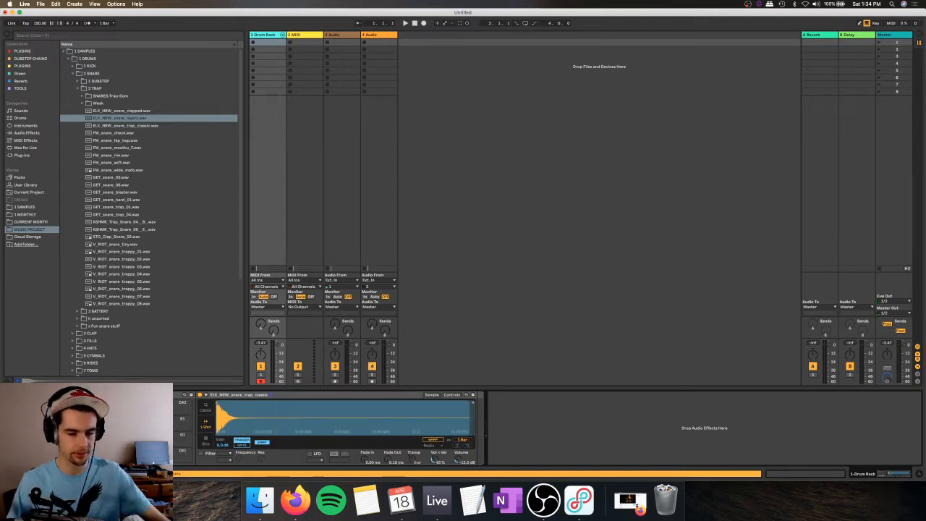
Step: Switch to OBS to check the live stream, return to Ableton Live and play the kick and snare pads
click(543, 499)
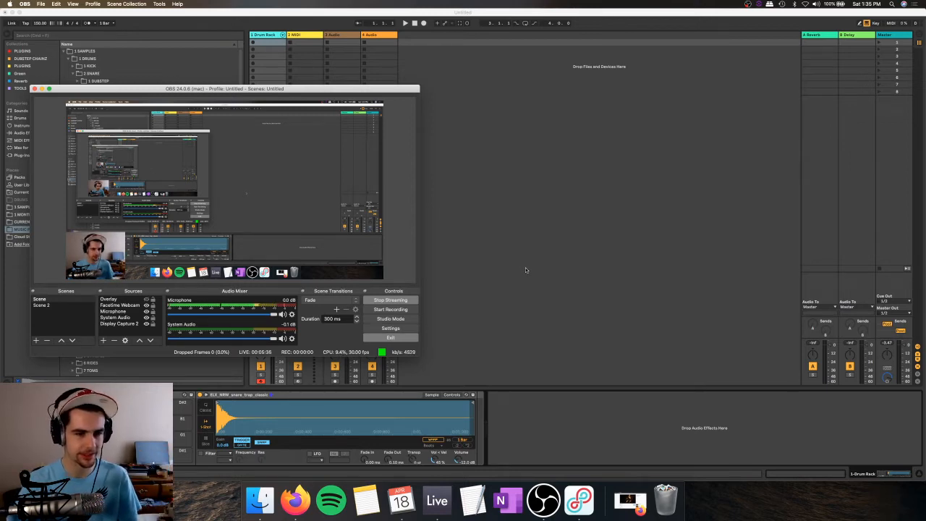
click(525, 268)
key(a)
key(s)
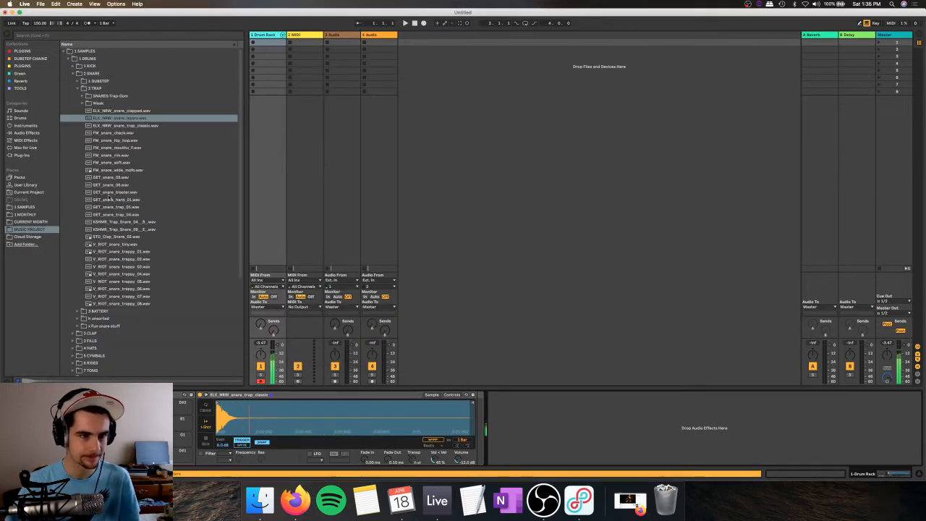
Step: Close the 2 SNARE folder, open 3 CLAP and audition Clap 808 1 V2.wav, Clap DrDriller 2.wav and Clap Alphabetical 3.wav
click(78, 88)
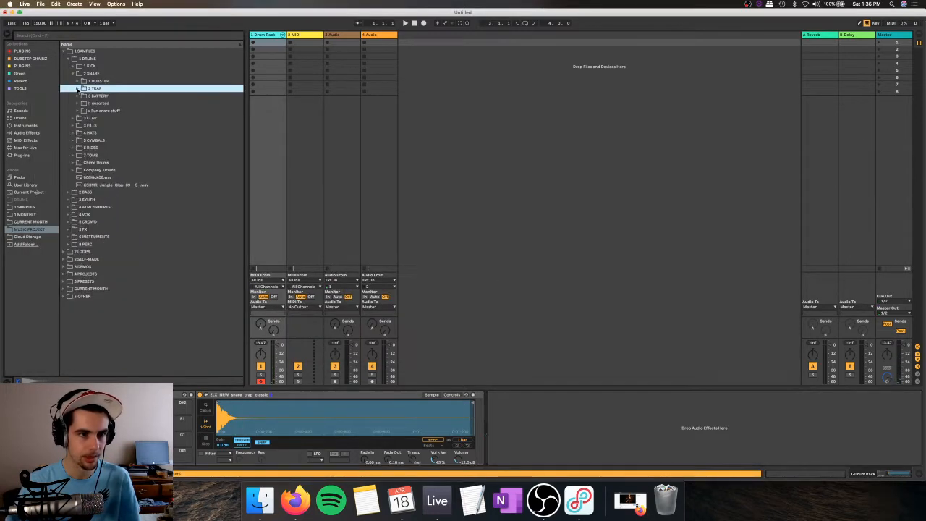
click(75, 73)
click(74, 81)
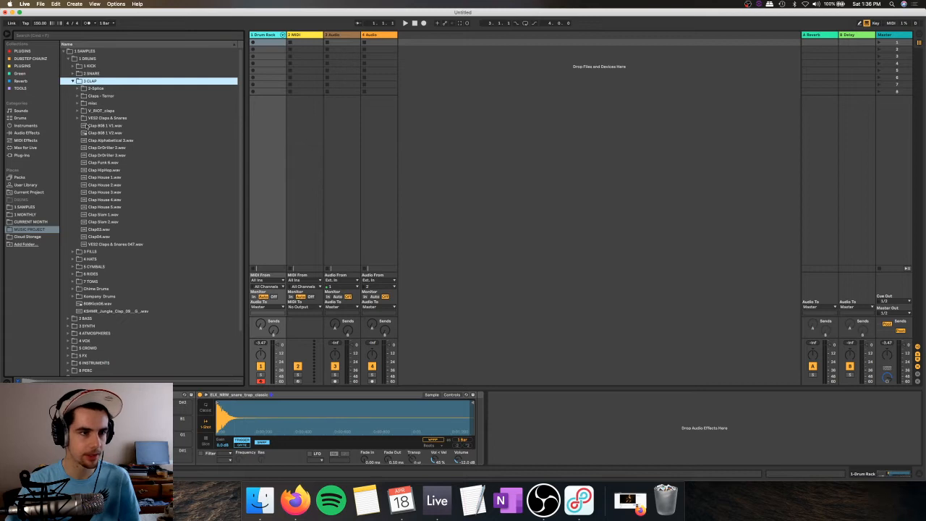
click(108, 133)
click(122, 147)
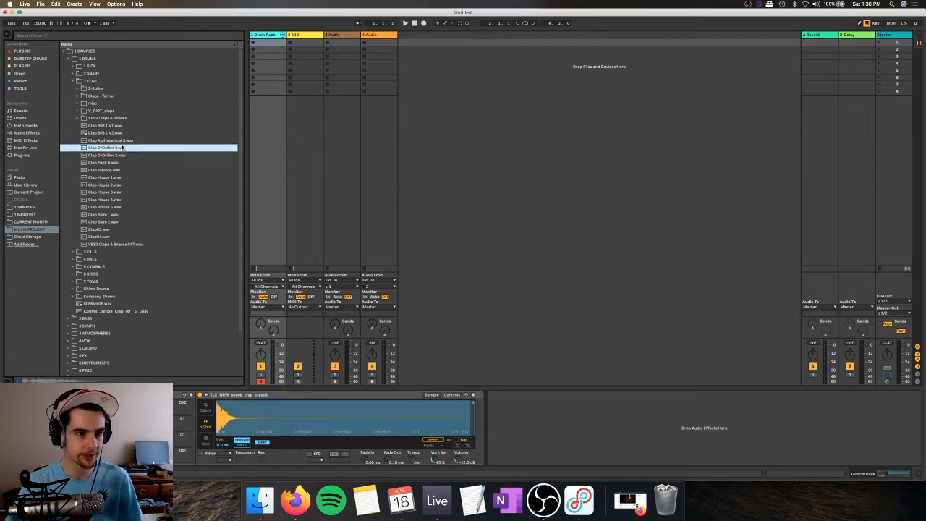
click(126, 142)
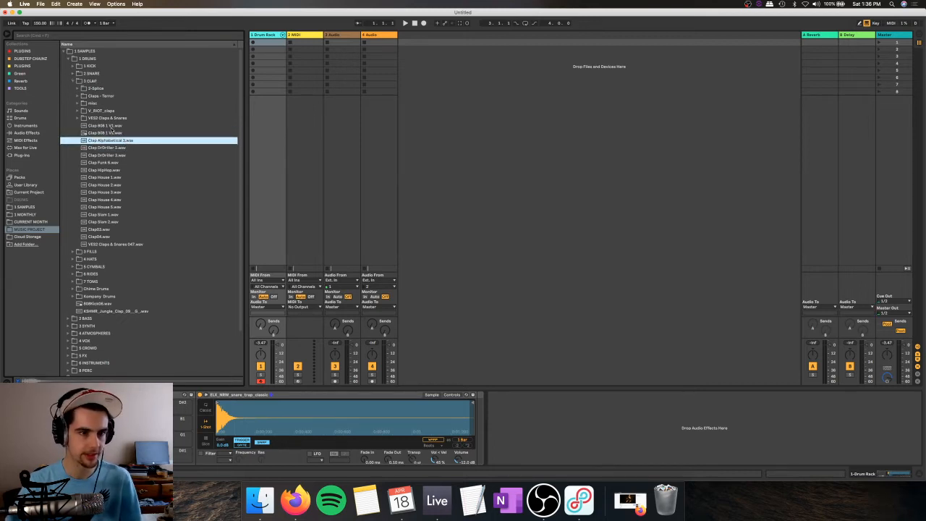
click(103, 133)
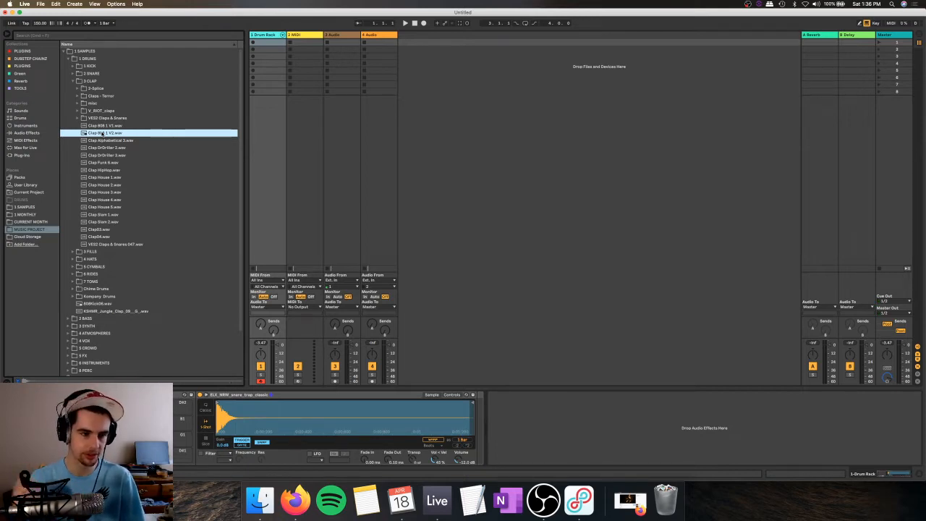
Step: Audition Clap HipHop.wav and the samples Clap House 1.wav through Clap House 3.wav
click(118, 170)
key(Down)
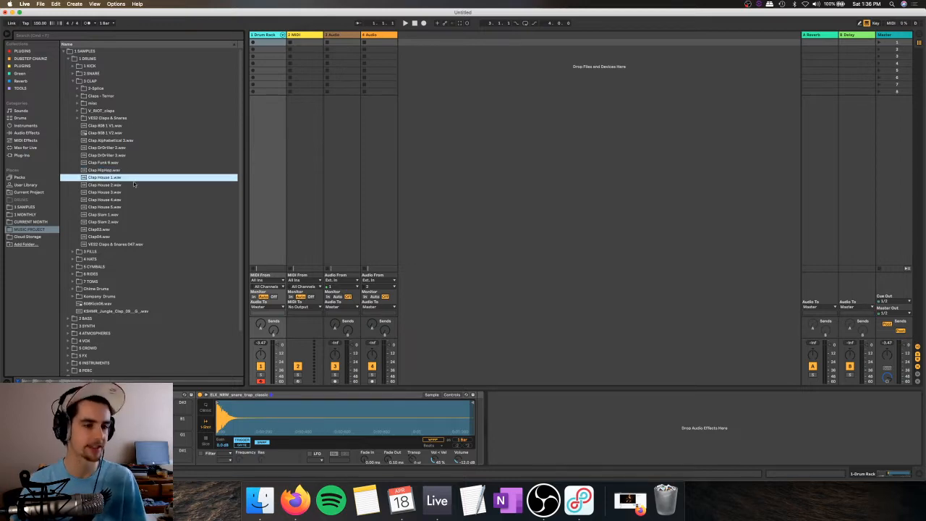
key(Down)
key(Down)
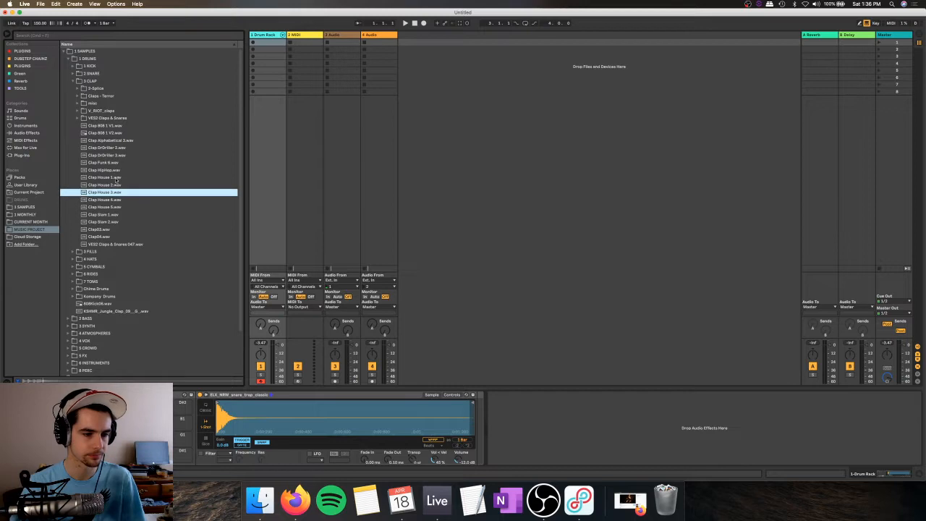
Step: Load Clap House 1.wav onto the D#1 pad and add Clap Alphabetical 3.wav to the Drum Rack as a second clap
click(112, 178)
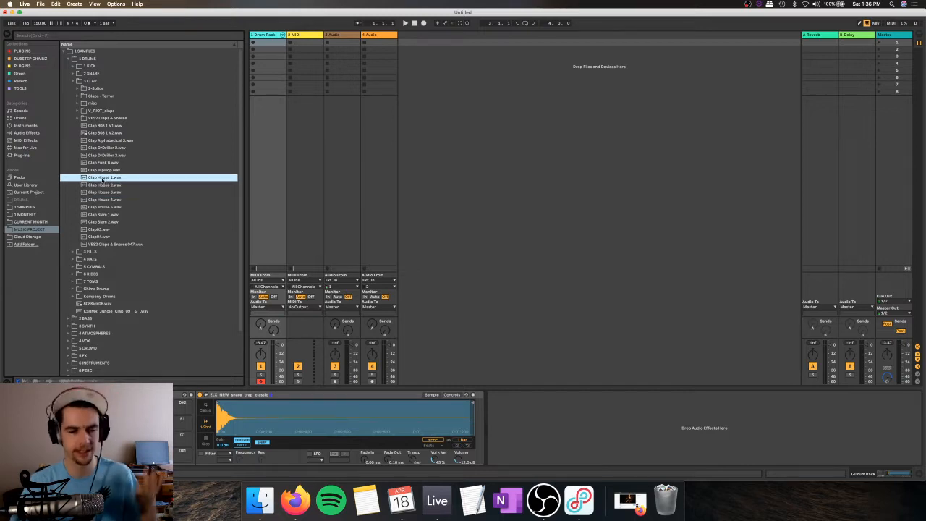
drag(102, 179, 186, 453)
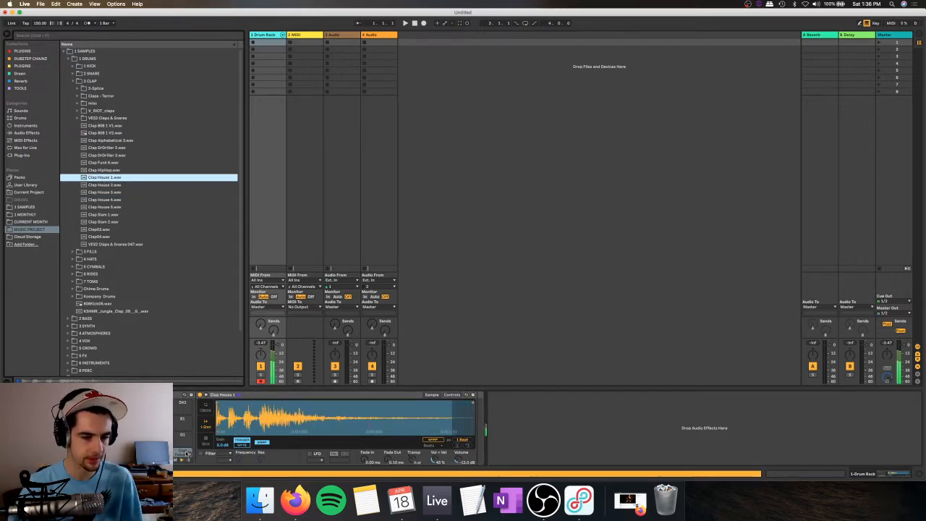
click(117, 141)
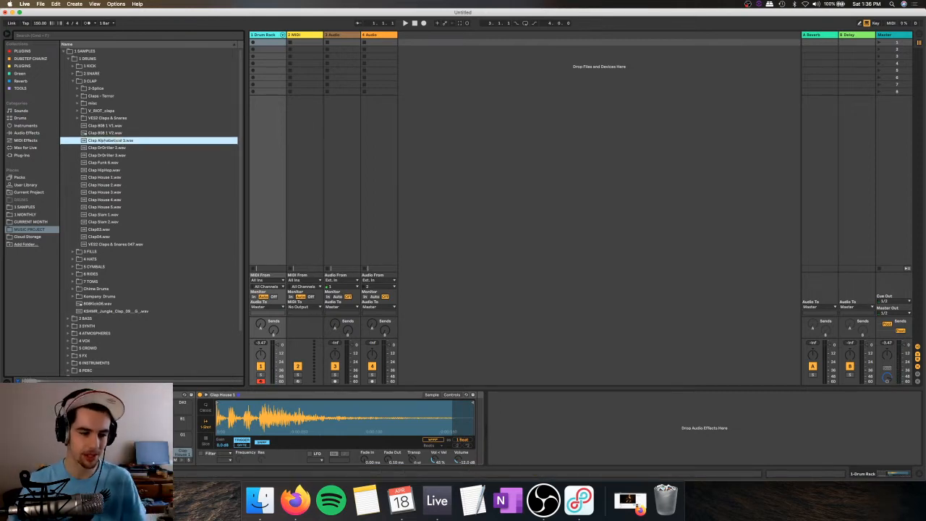
key(Return)
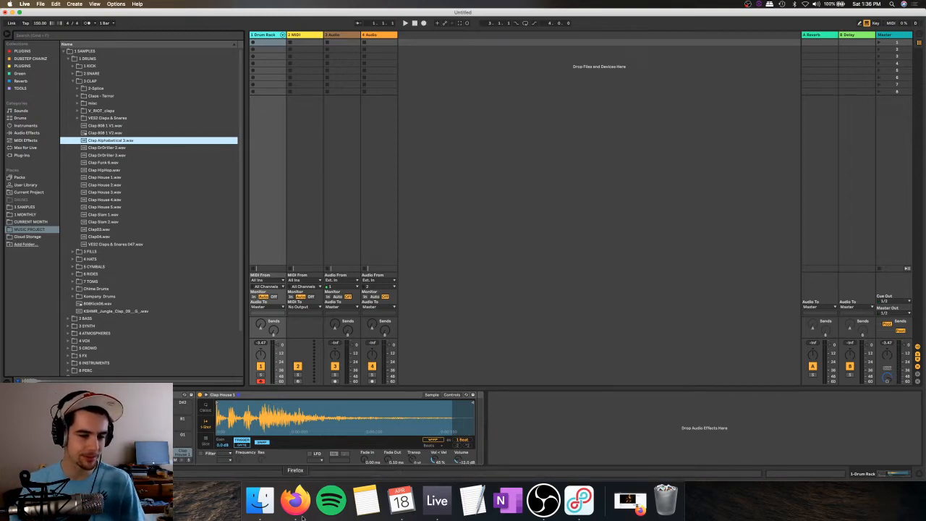
Step: Switch to Firefox, open Twitter in a new browser tab and view the account's notifications
click(629, 499)
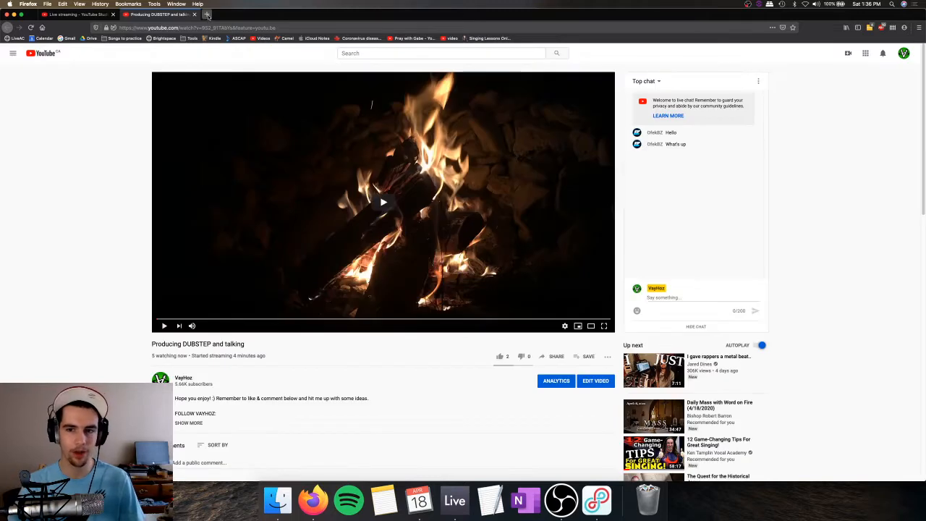
click(207, 15)
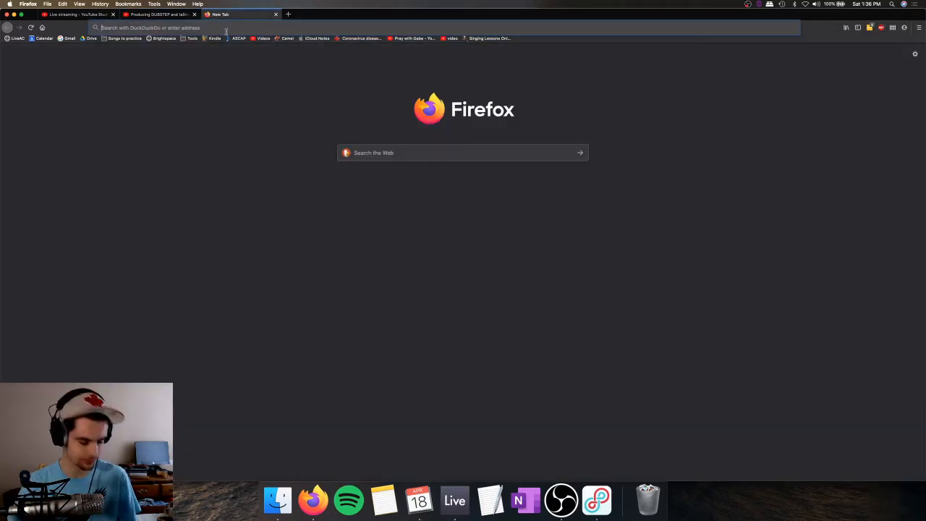
text(twitter)
key(Return)
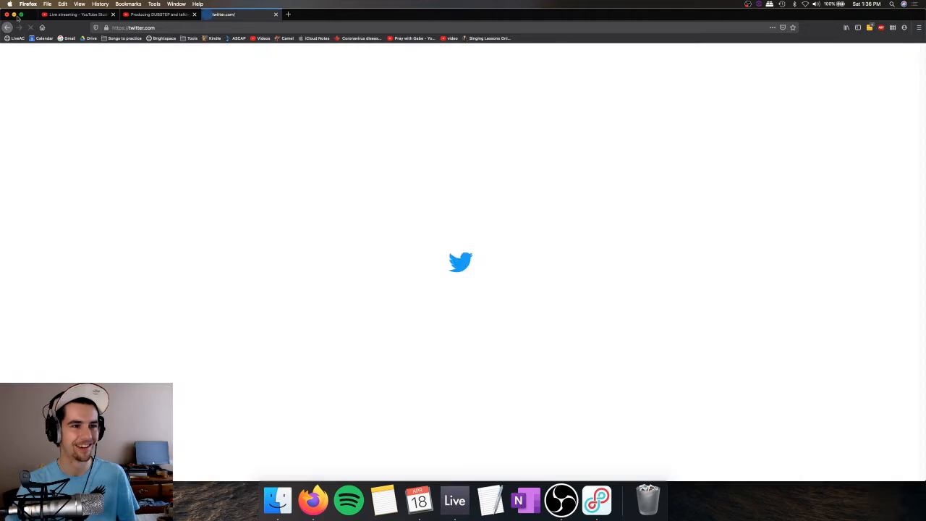
click(15, 14)
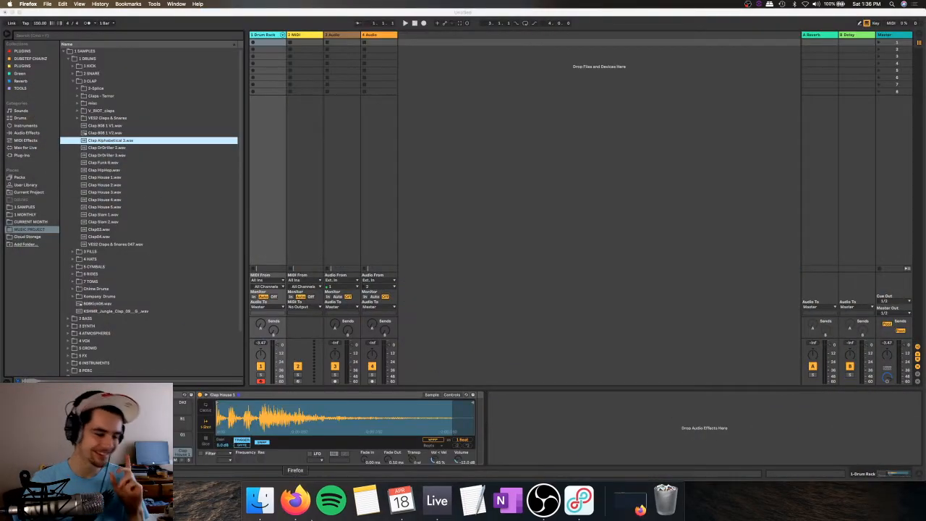
click(309, 504)
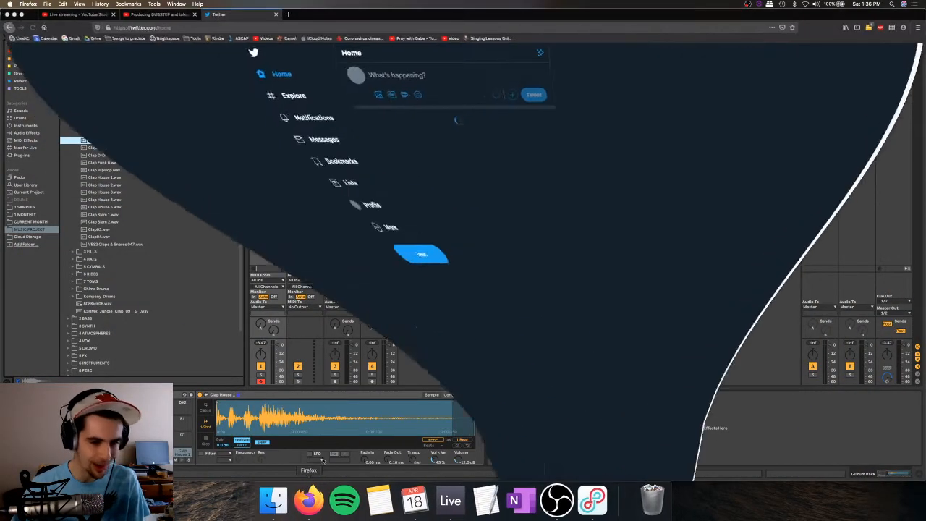
click(289, 123)
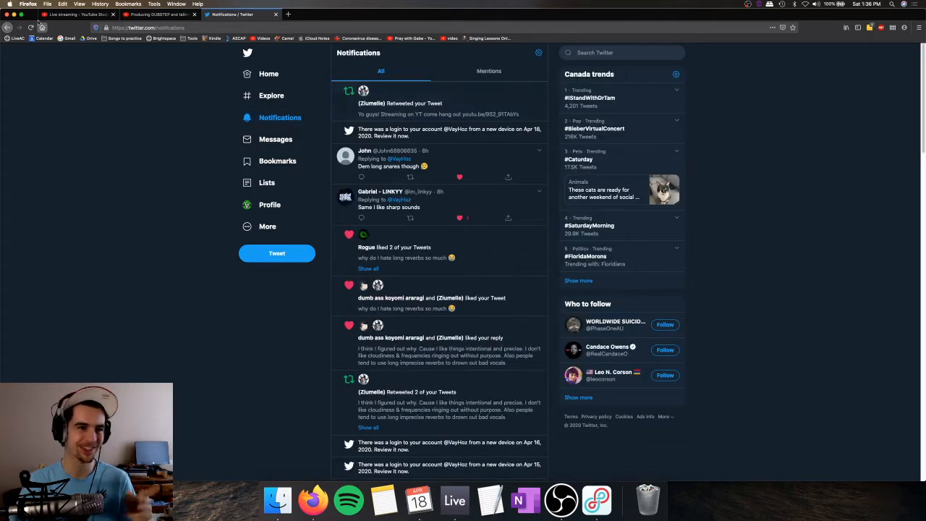
Step: View the Twitter profile of the follower who retweeted the stream announcement and minimize the browser window
click(15, 14)
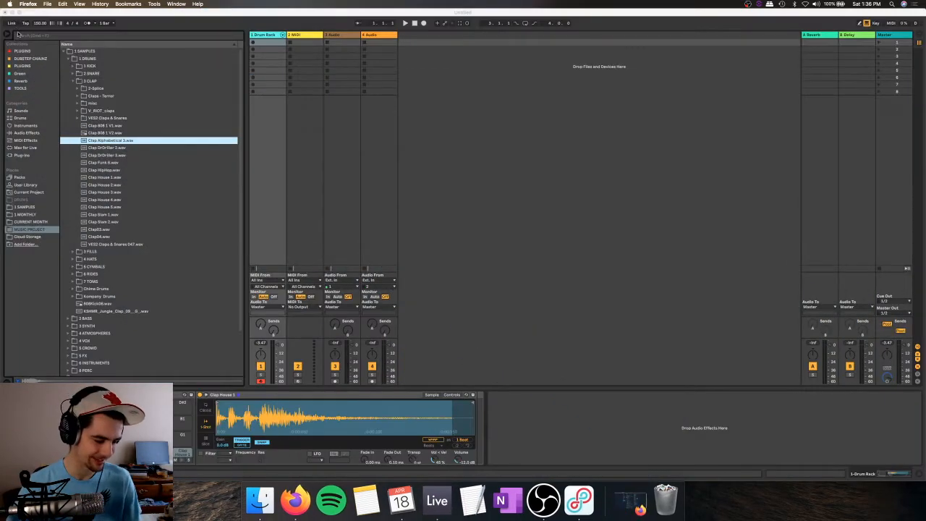
click(295, 501)
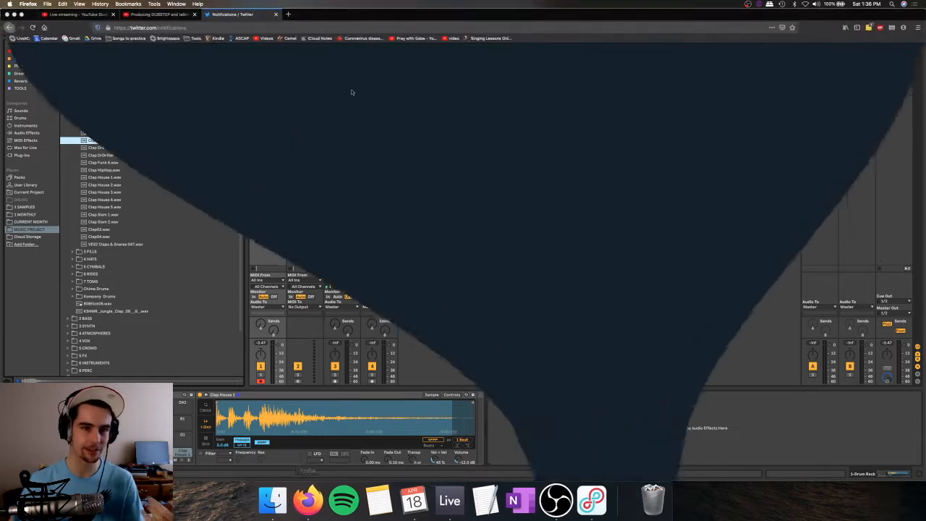
click(374, 104)
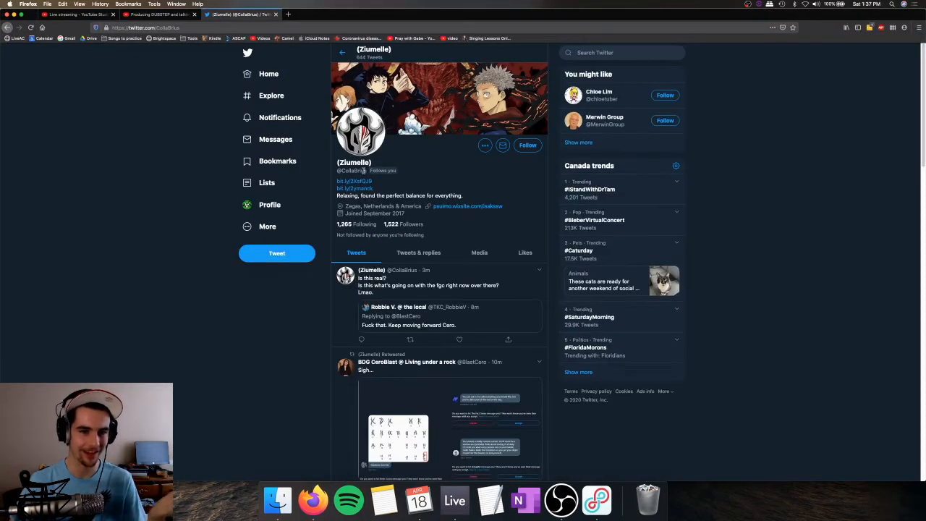
click(14, 15)
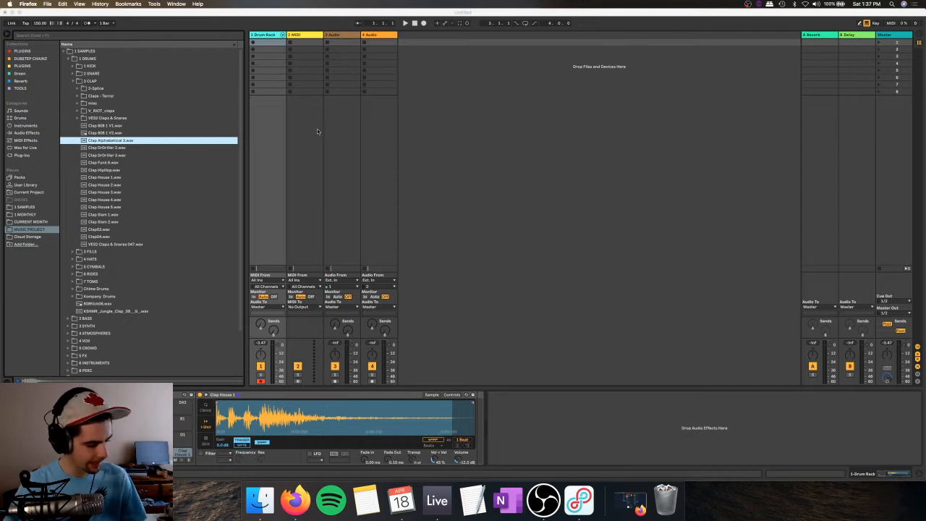
Step: Return to Ableton Live and play the kick, snare and clap pads to test the new claps together
click(386, 144)
key(a)
key(s)
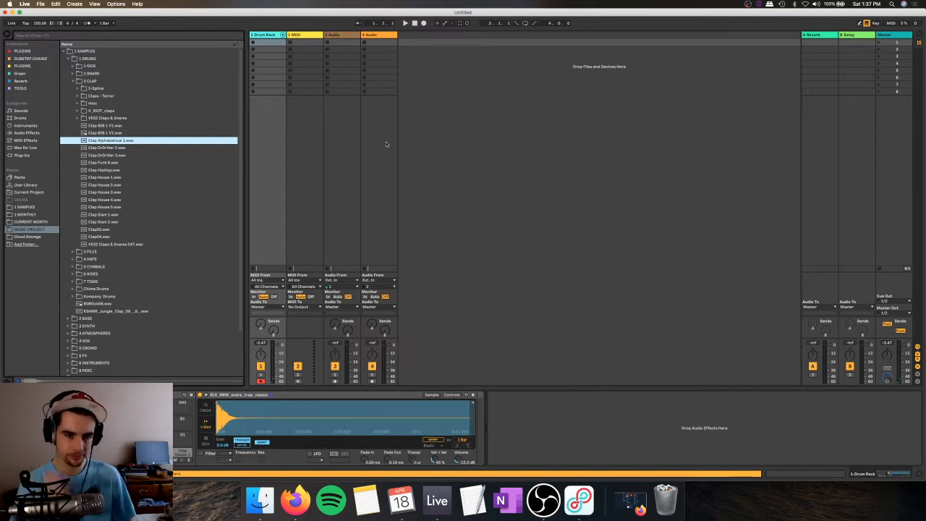
key(e)
key(s)
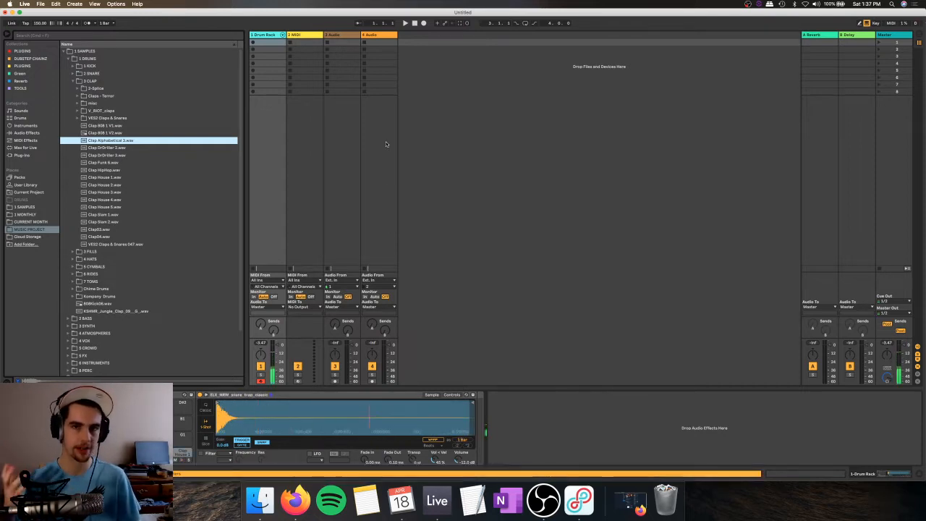
key(w)
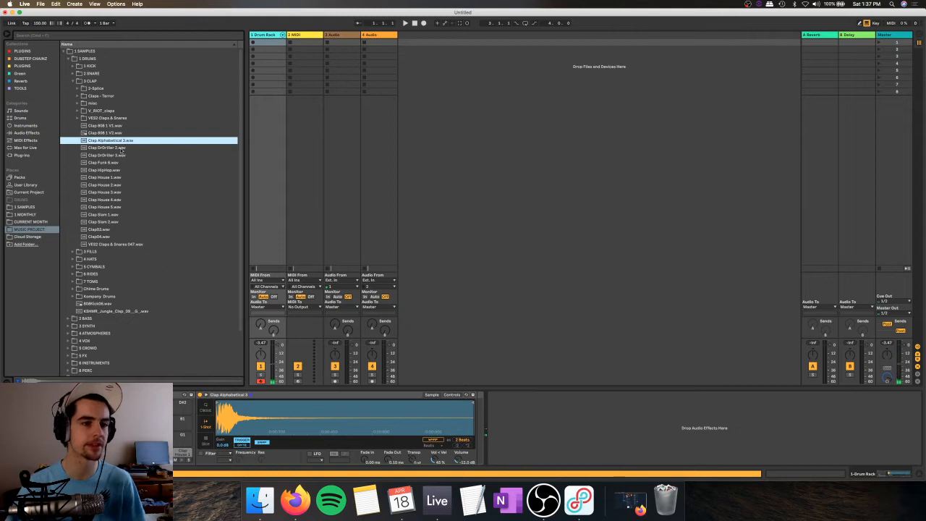
Step: Close the 3 CLAP folder in the sample browser and select the 3 FILLS folder
key(Down)
key(Left)
key(Left)
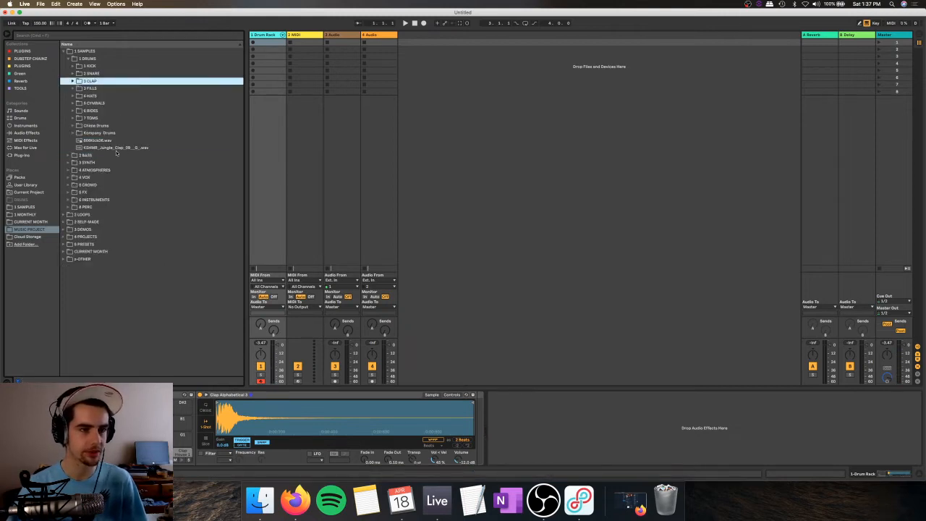
key(Down)
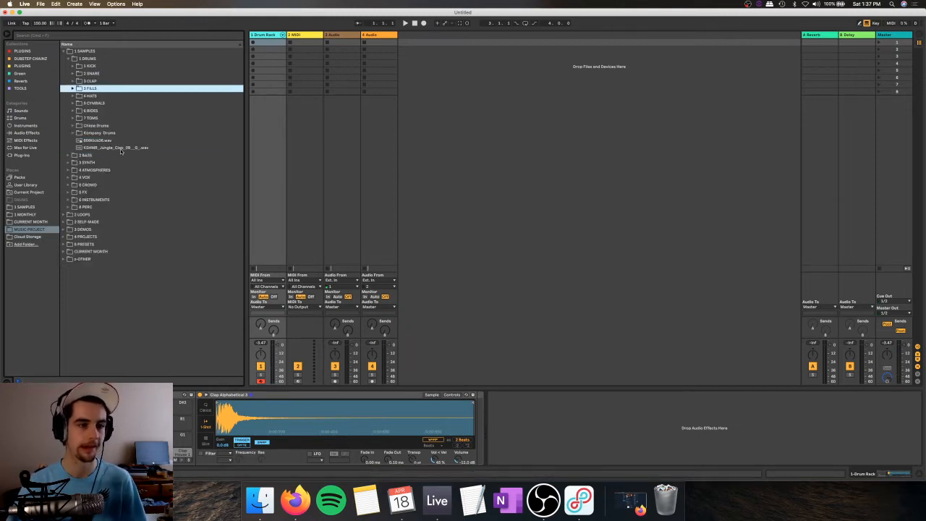
Step: Play a short pattern across the kick, snare and clap pads, and close the 1 DRUMS folder
key(w)
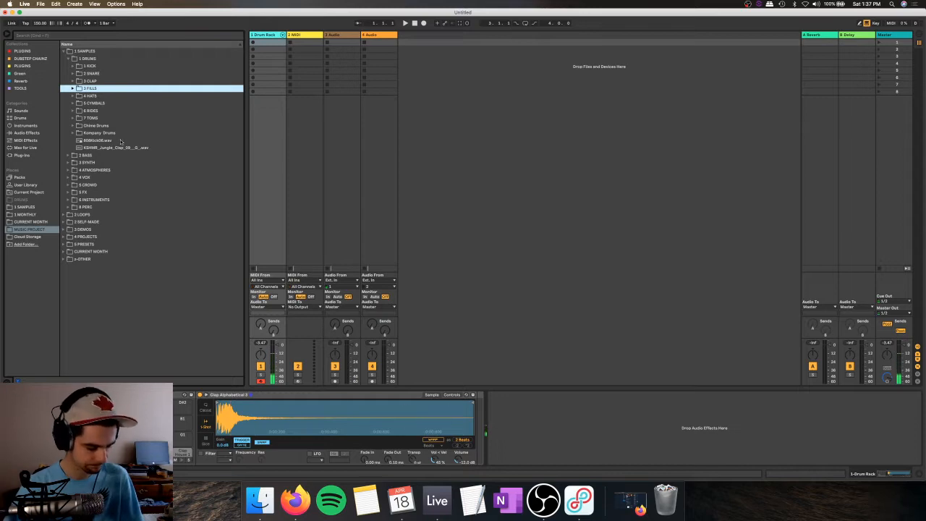
key(a)
key(e)
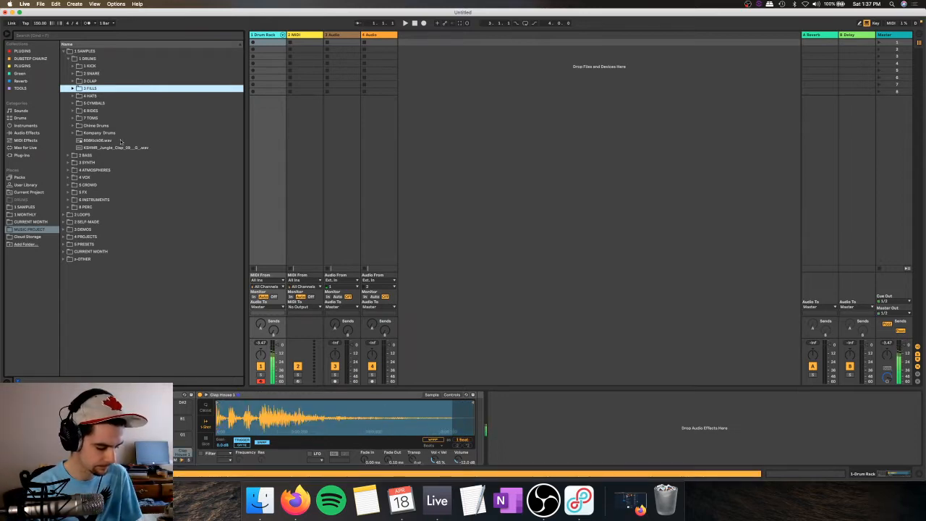
key(a)
key(s)
key(a)
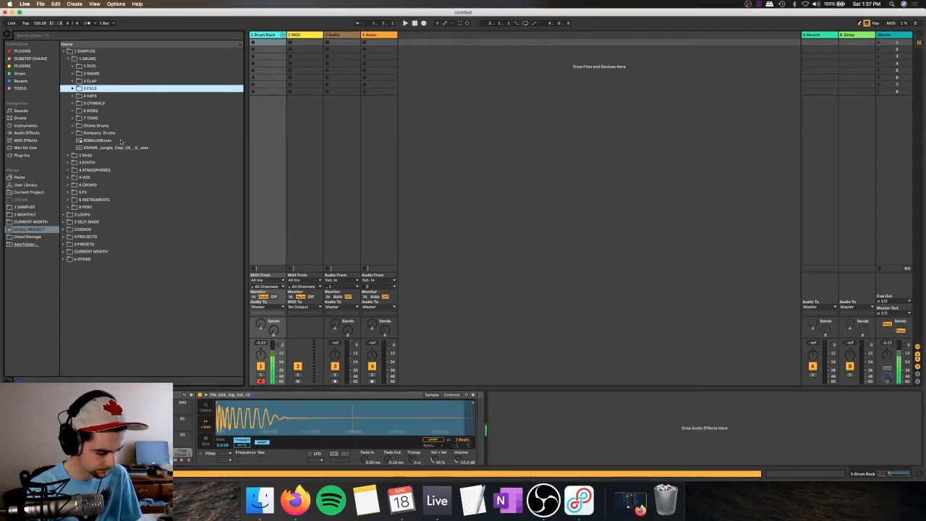
key(e)
key(a)
key(s)
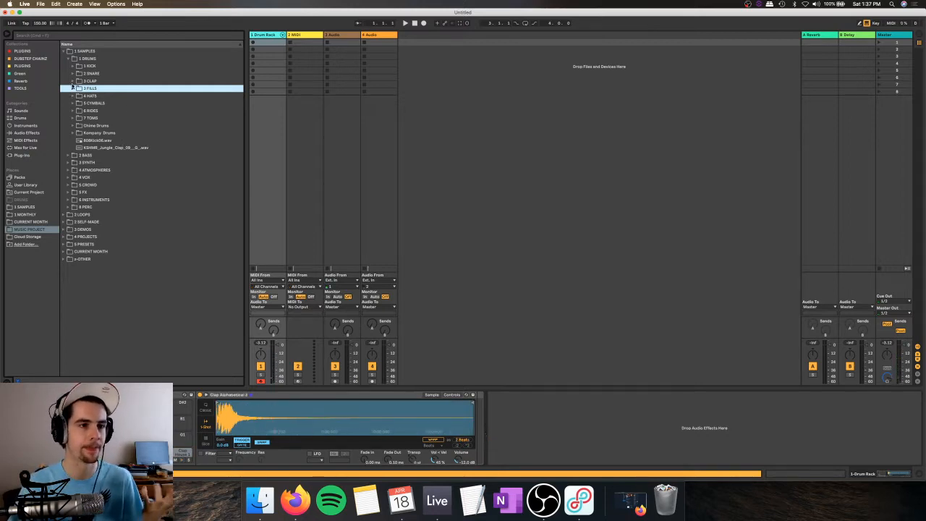
click(70, 59)
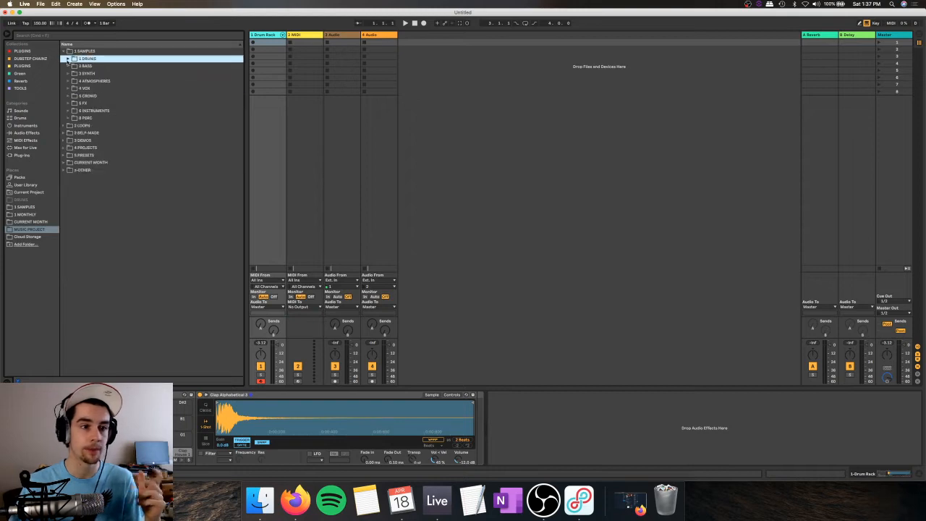
Step: Reopen the 1 DRUMS folder, look through its subfolders, expand 7 TOMS and play the kick pad
click(68, 59)
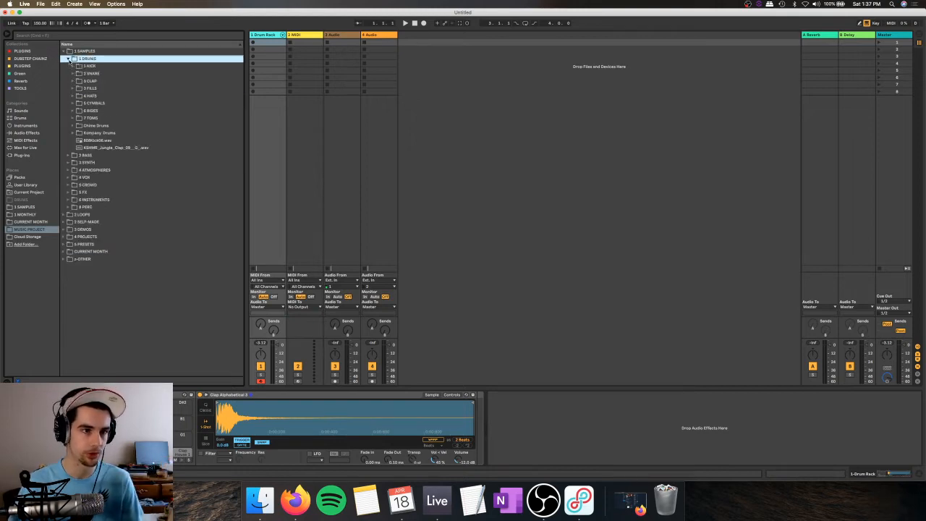
click(94, 68)
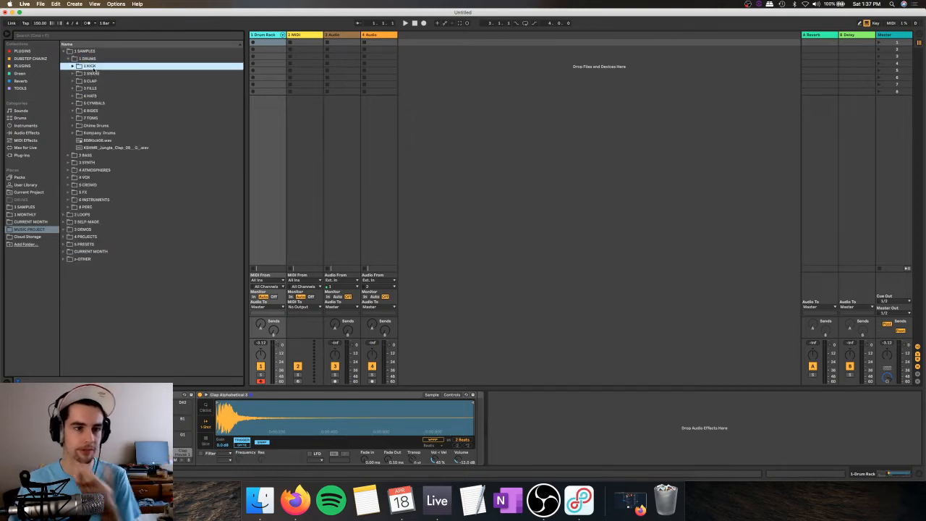
shift+click(93, 118)
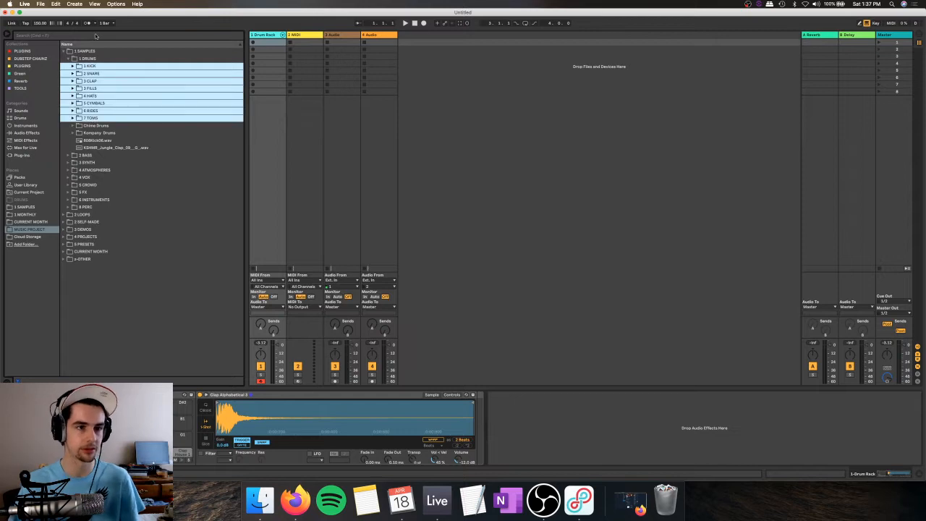
click(95, 88)
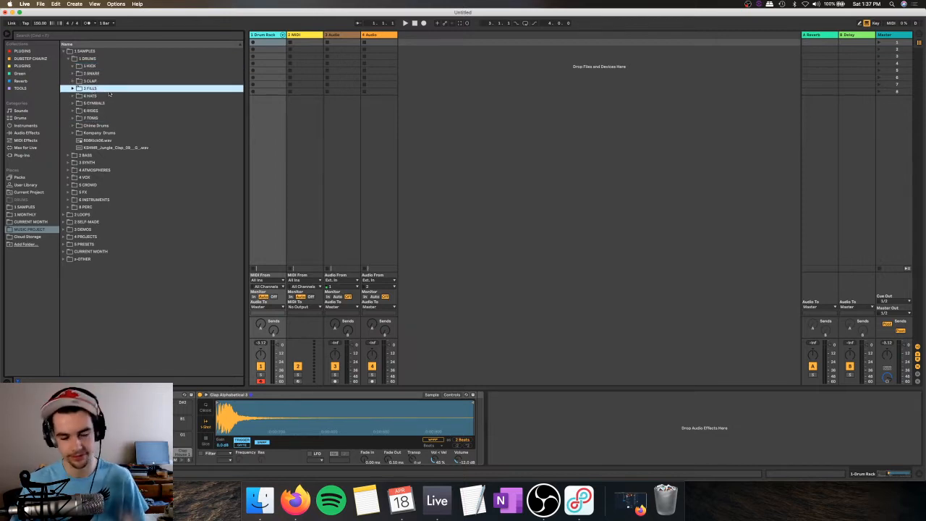
click(99, 96)
click(96, 103)
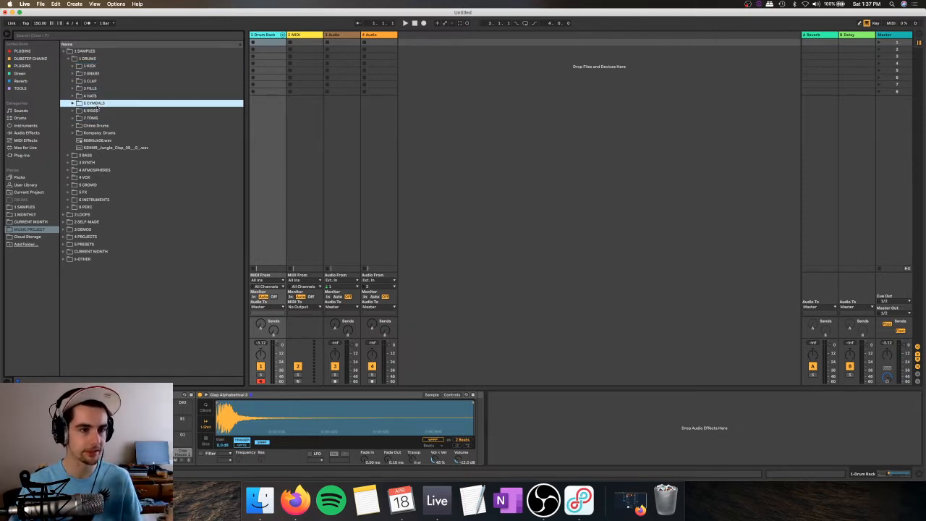
click(98, 110)
click(99, 118)
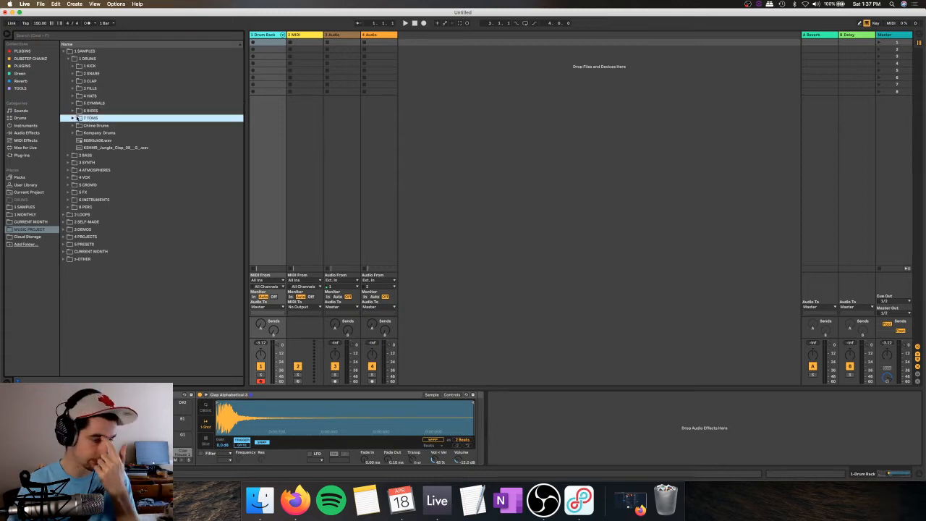
click(74, 118)
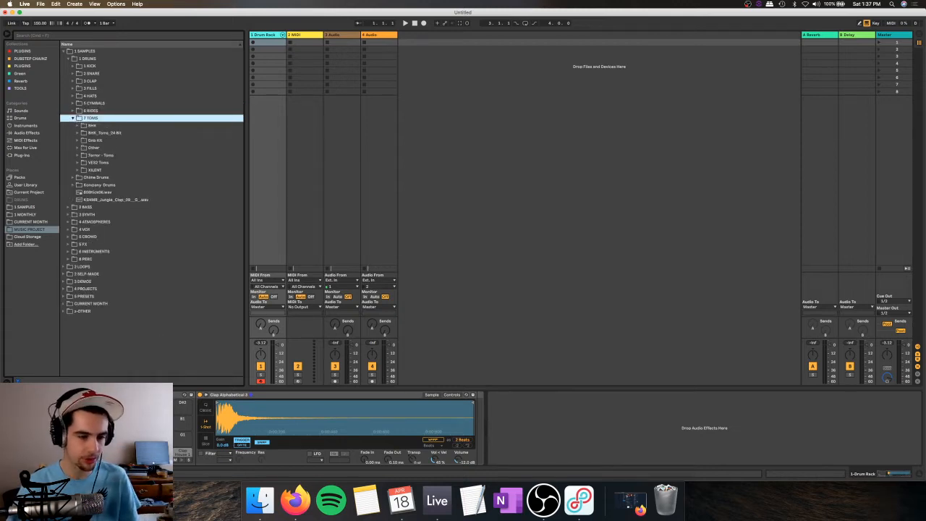
key(z)
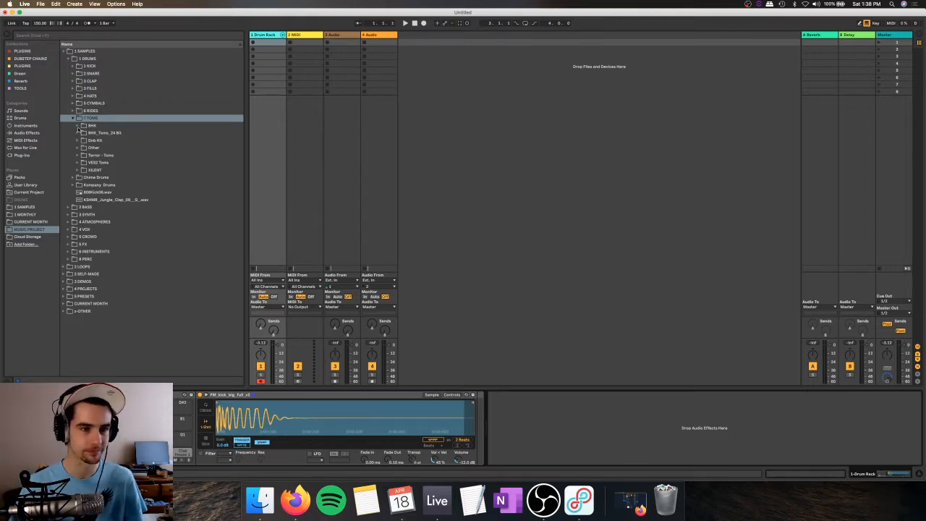
Step: Open the BHK tom folder and load BHK_PD_Tom (4) onto a Drum Rack pad
click(79, 126)
click(106, 155)
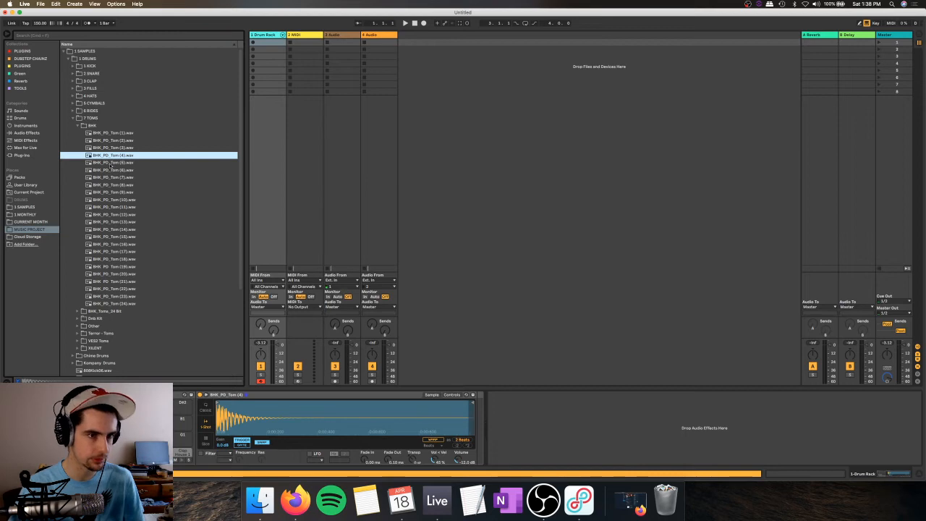
click(76, 126)
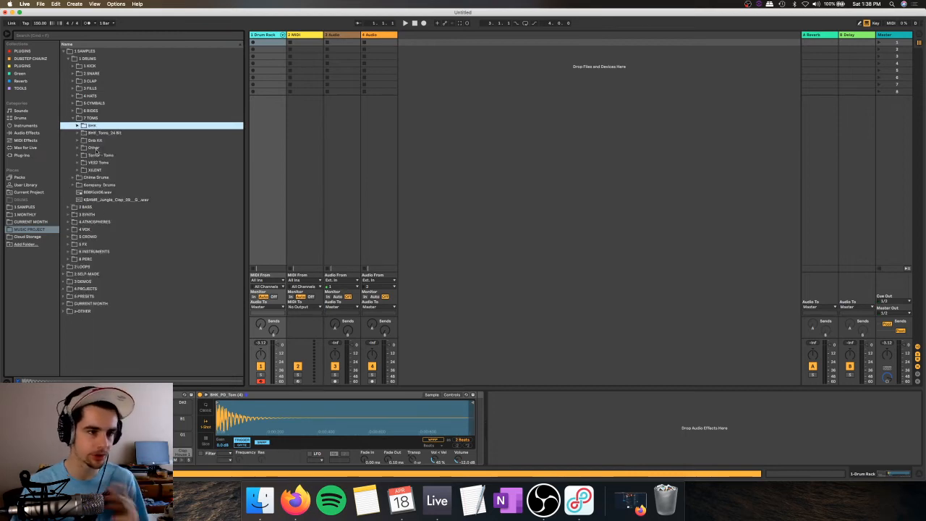
key(Right)
Step: Audition BHK toms from (10) to (15) and load BHK_PD_Tom (12) into the Drum Rack
click(112, 199)
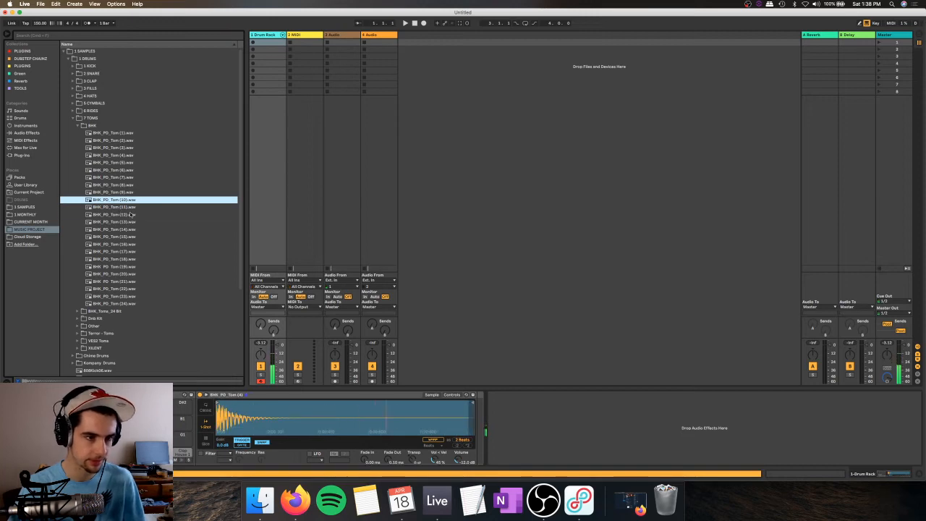
click(120, 214)
click(123, 237)
click(116, 223)
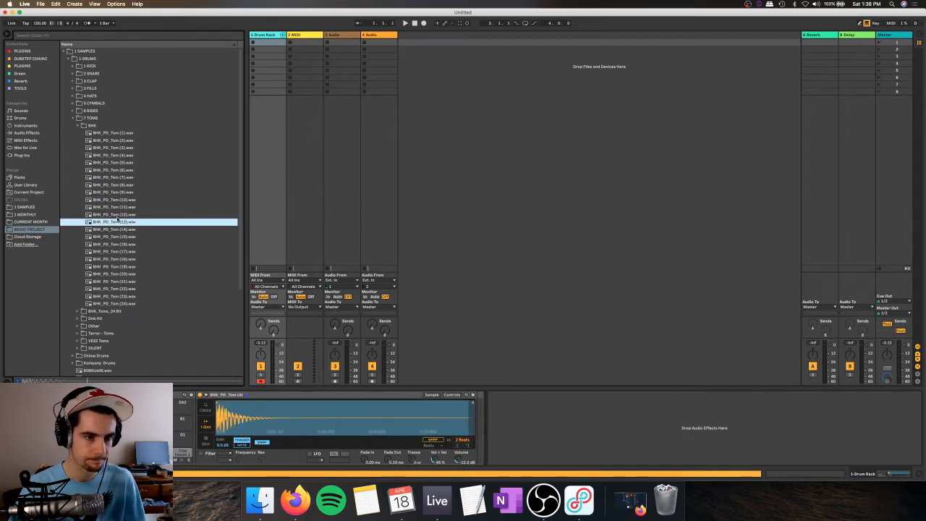
click(109, 216)
drag(108, 216, 182, 456)
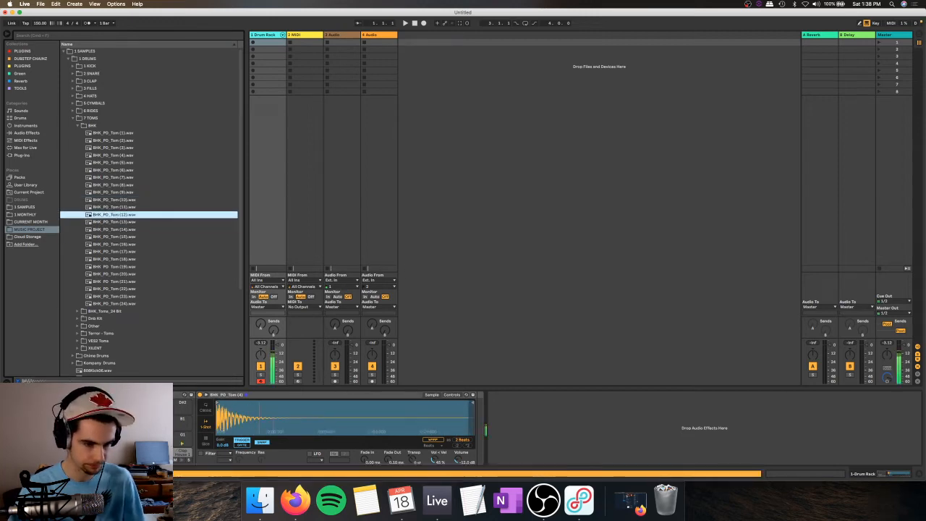
Step: Audition the earlier BHK_PD_Tom samples from (6) to (9) for an alternative tom
click(112, 191)
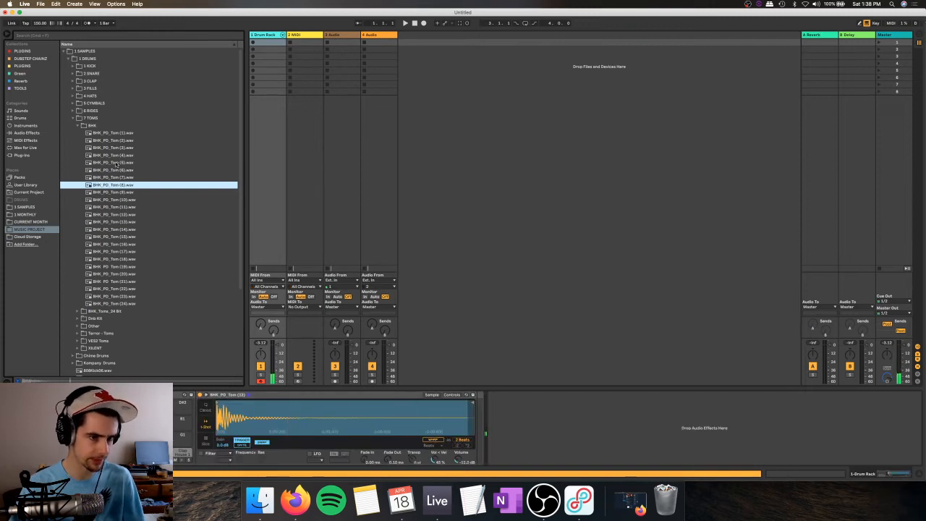
click(110, 177)
click(109, 185)
click(110, 177)
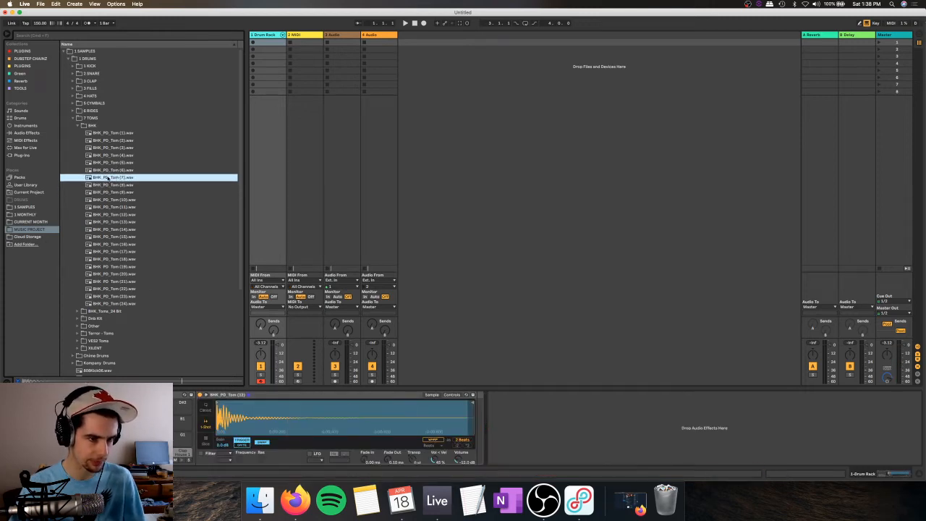
click(122, 171)
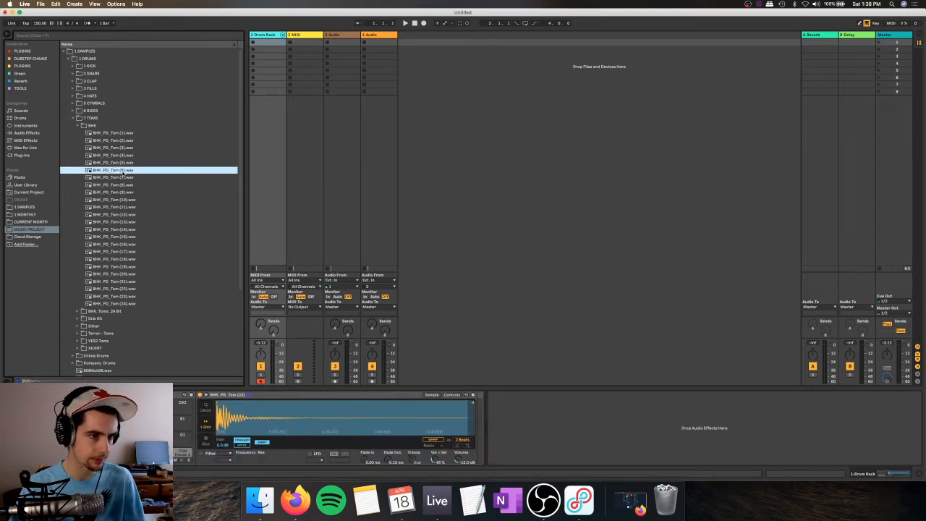
Step: Open the Terror - Toms folder and audition its samples around Cymatics - Terror Tom 006
click(93, 333)
click(131, 237)
click(131, 231)
click(128, 201)
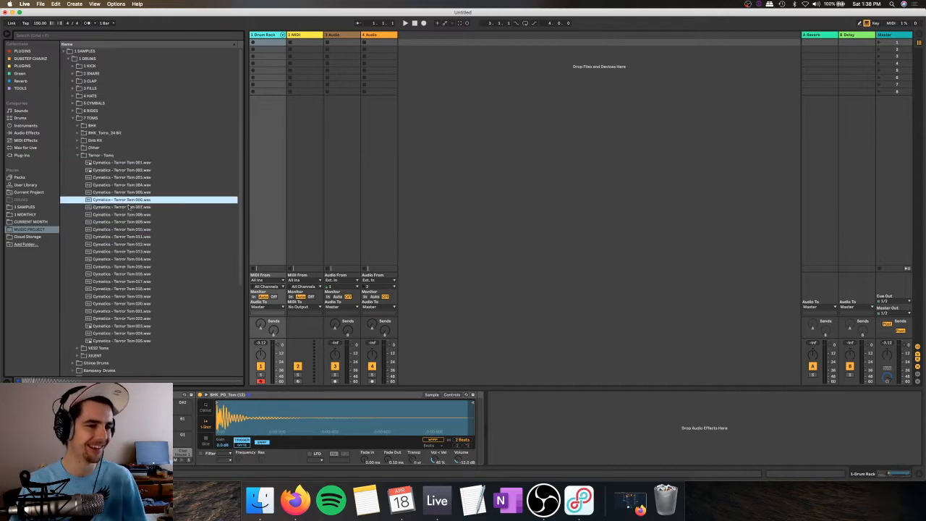
click(137, 194)
click(136, 198)
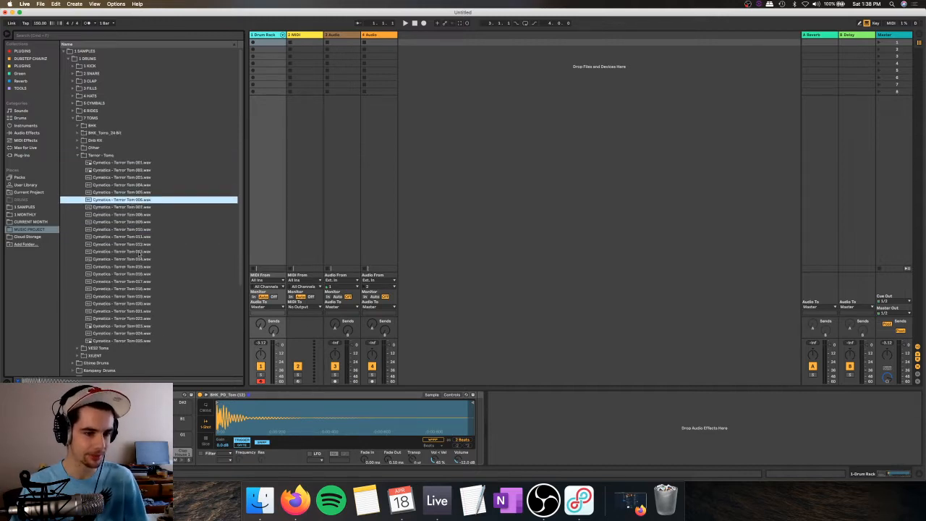
Step: Load Cymatics - Terror Tom 006 into the Drum Rack and delete the BHK_PD_Tom (4) pad after moving it aside
drag(162, 436, 182, 438)
click(162, 437)
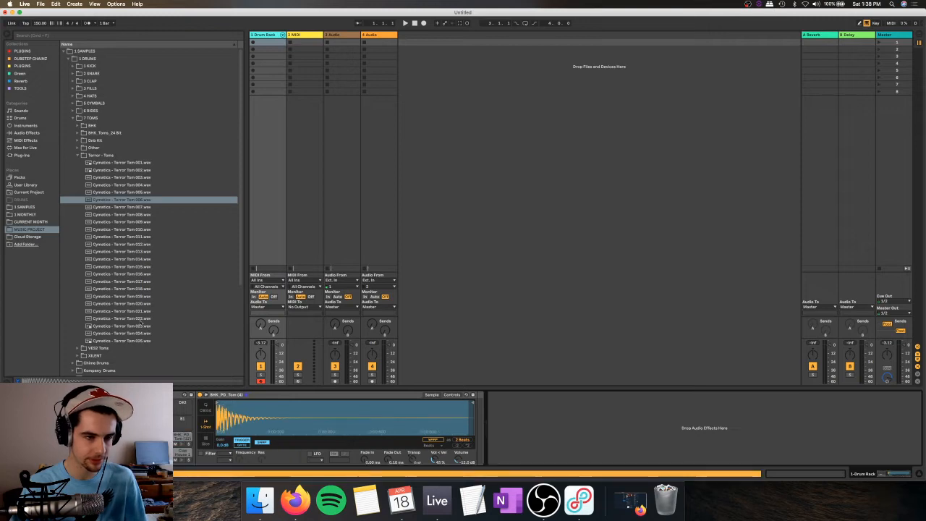
click(125, 202)
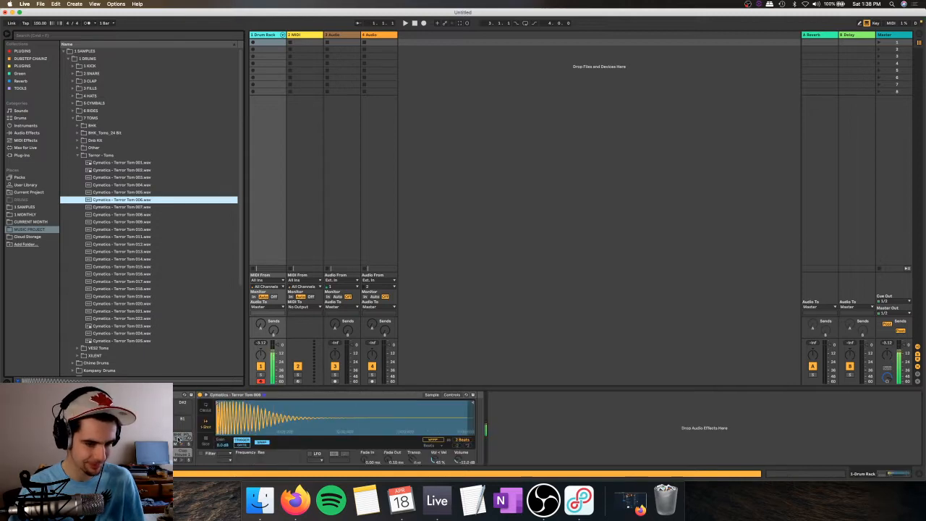
click(183, 437)
key(Delete)
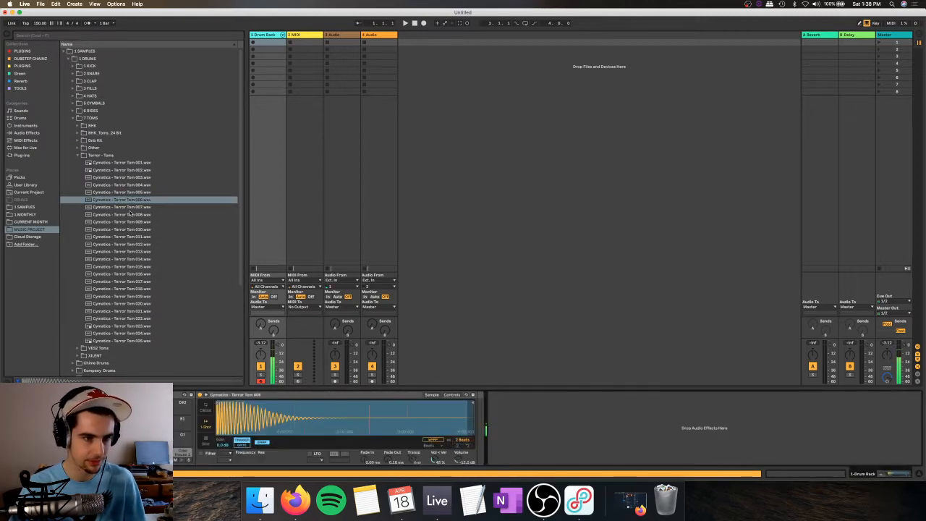
Step: Audition neighbouring Terror toms and place Cymatics - Terror Tom 005 on the Drum Rack's G1 pad
click(130, 215)
key(Up)
key(Up)
key(Up)
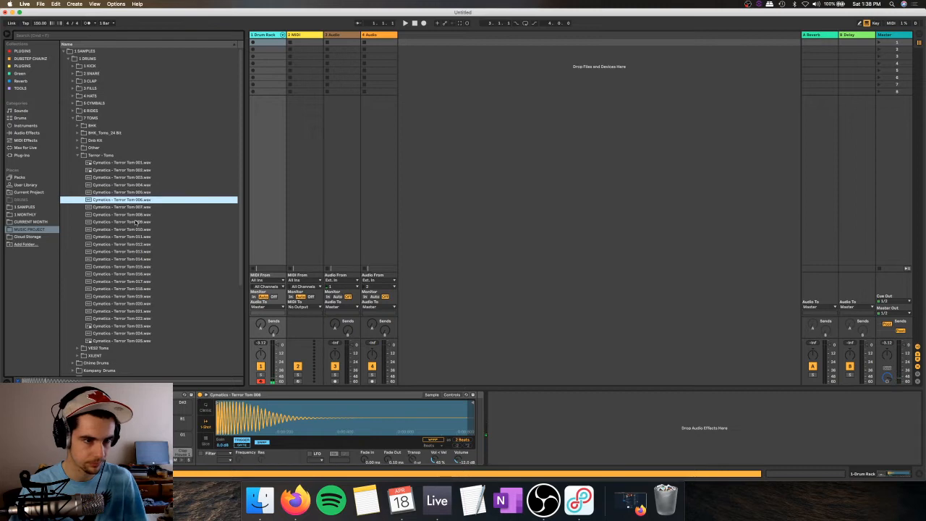
key(Down)
key(Up)
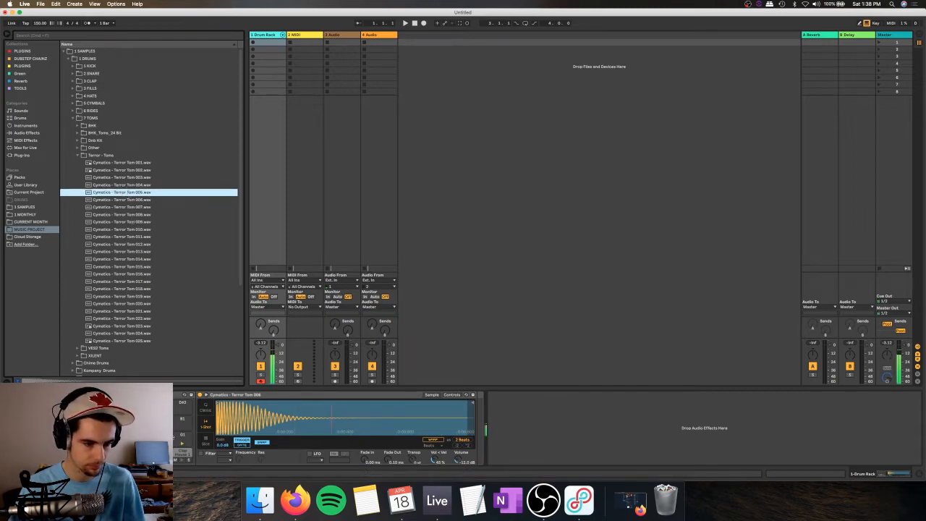
click(174, 436)
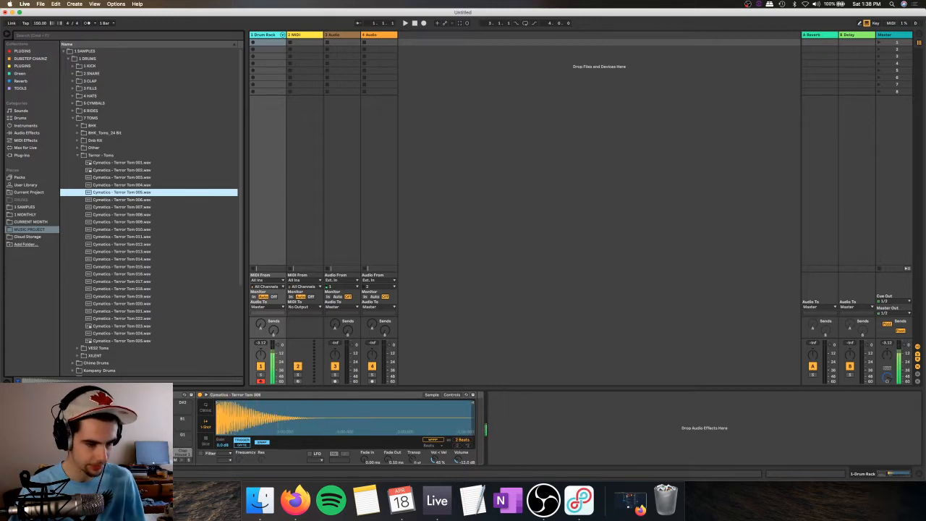
drag(164, 441, 183, 438)
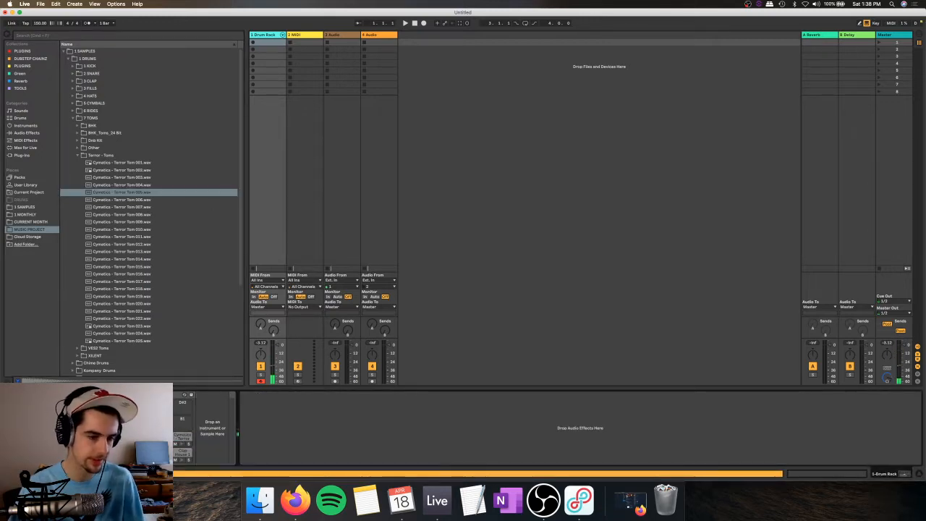
Step: Switch to OBS, move its window aside, hide the Facetime Webcam source and return to Ableton Live
click(543, 499)
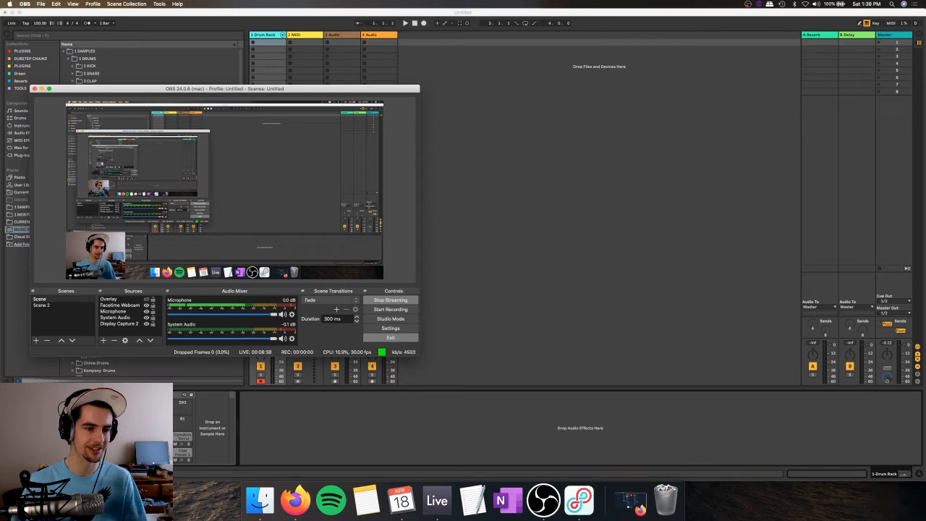
drag(175, 90, 347, 61)
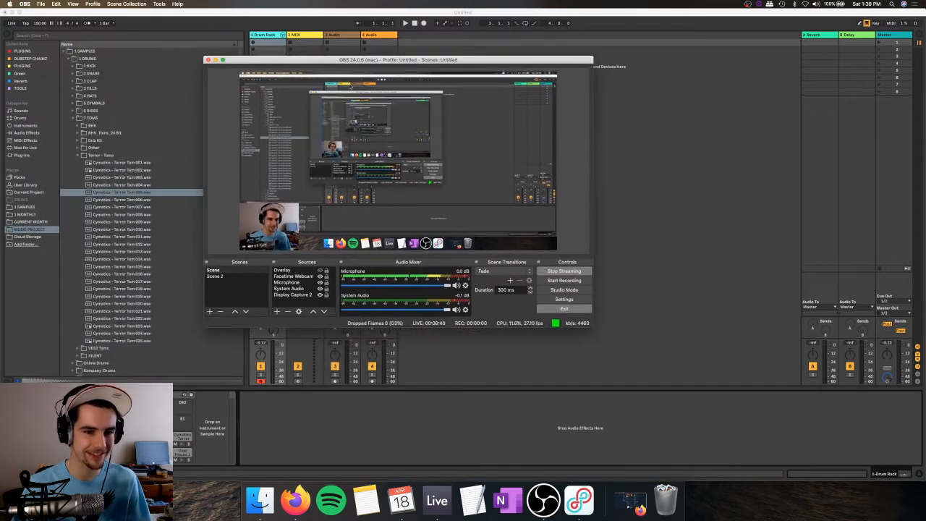
click(321, 276)
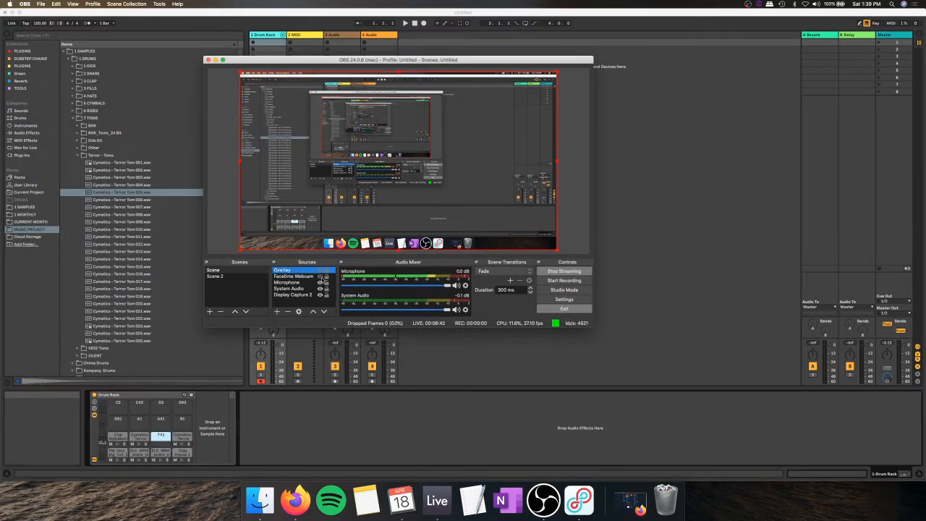
click(165, 395)
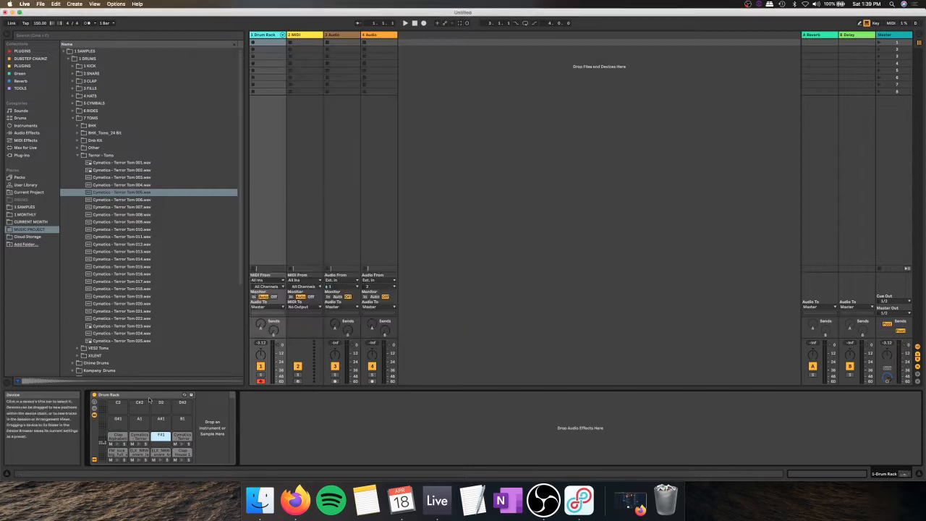
Step: View the Audio Effects list, check the stream preview in OBS and return to Ableton Live
click(29, 133)
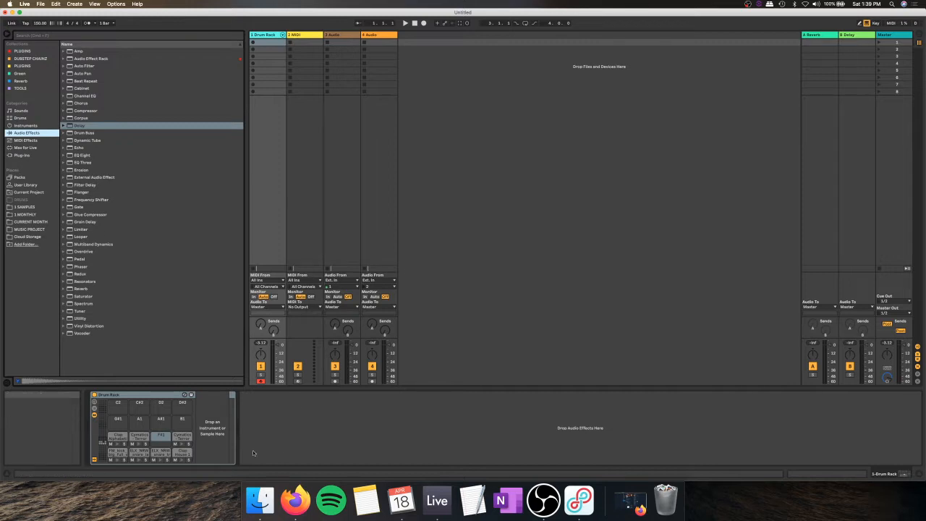
click(543, 501)
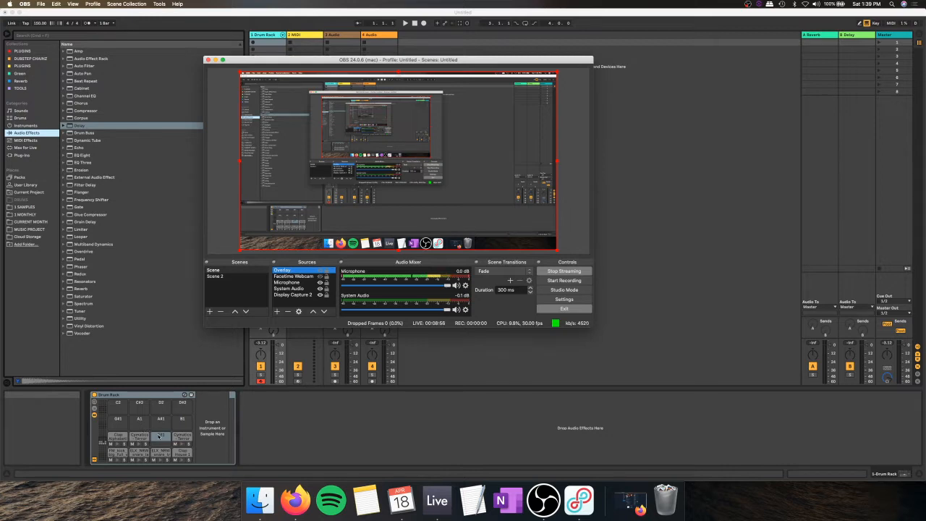
click(161, 435)
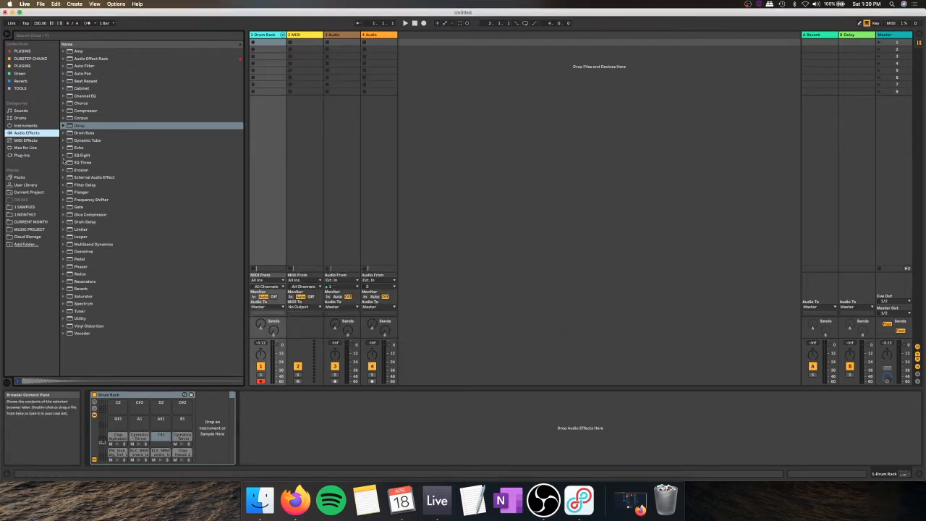
Step: Return the browser to the MUSIC PROJECT folder and select the kick pad in the Drum Rack
click(33, 215)
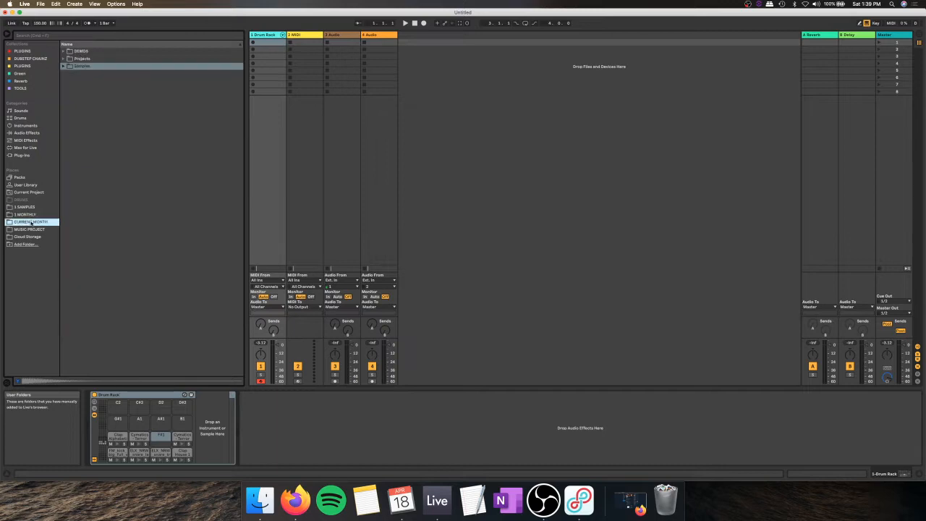
click(29, 229)
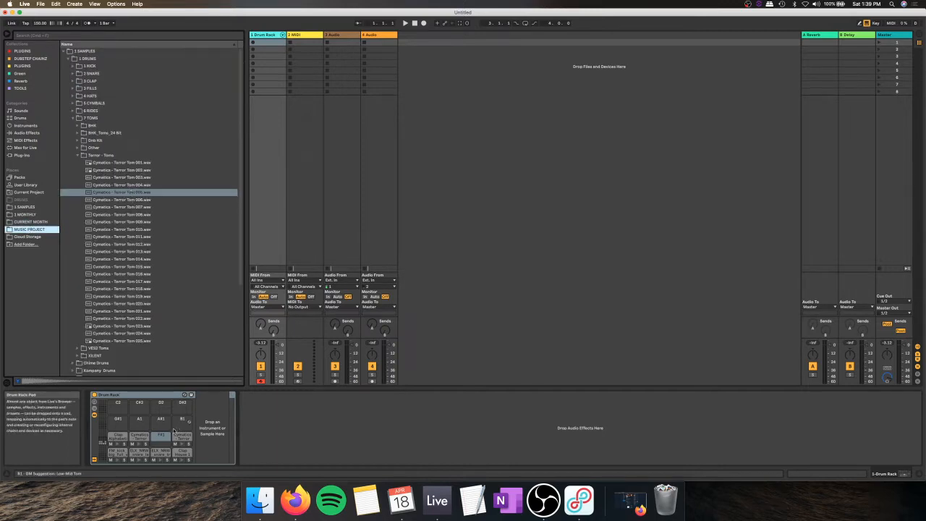
click(116, 453)
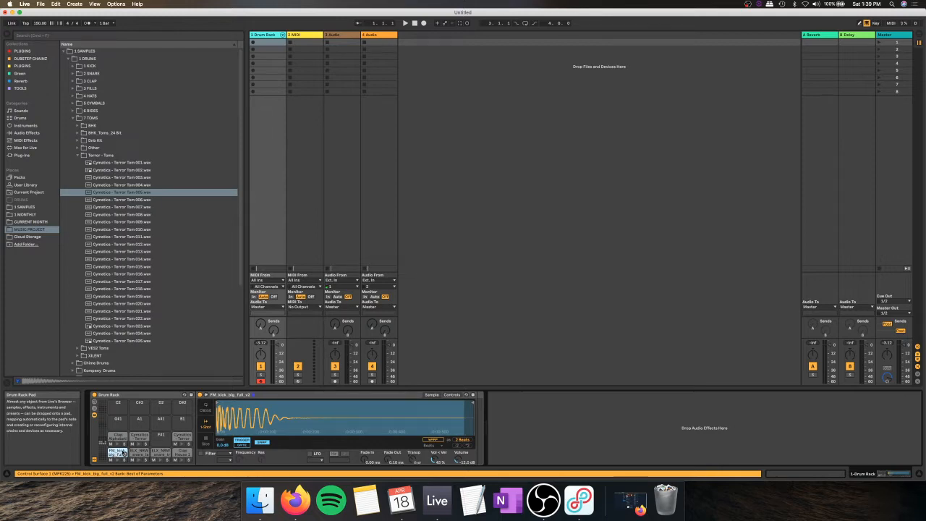
Step: Audition the kick, snare and clap samples on the bottom row of Drum Rack pads
click(160, 453)
click(119, 453)
click(157, 453)
click(181, 452)
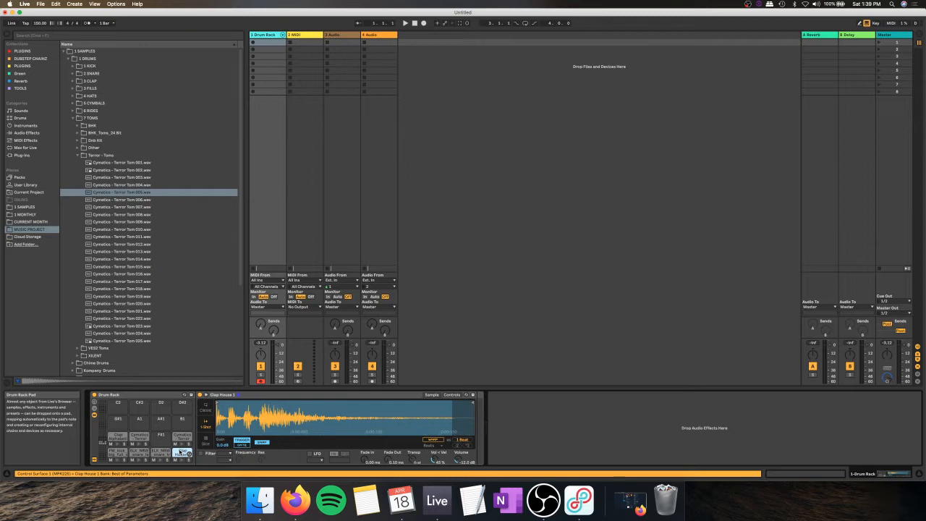
click(119, 453)
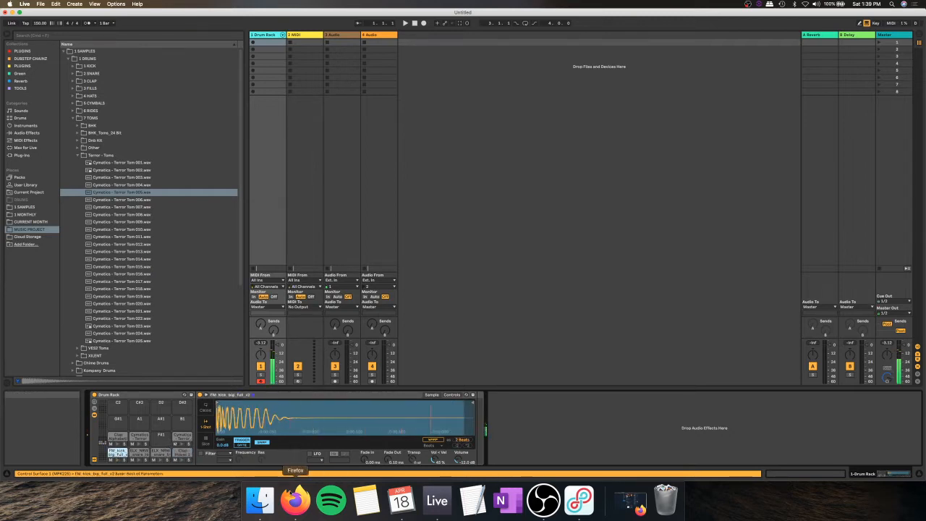
Step: Switch to Firefox and search the web in a new tab for "drum standard midi note"
click(295, 501)
key(super+t)
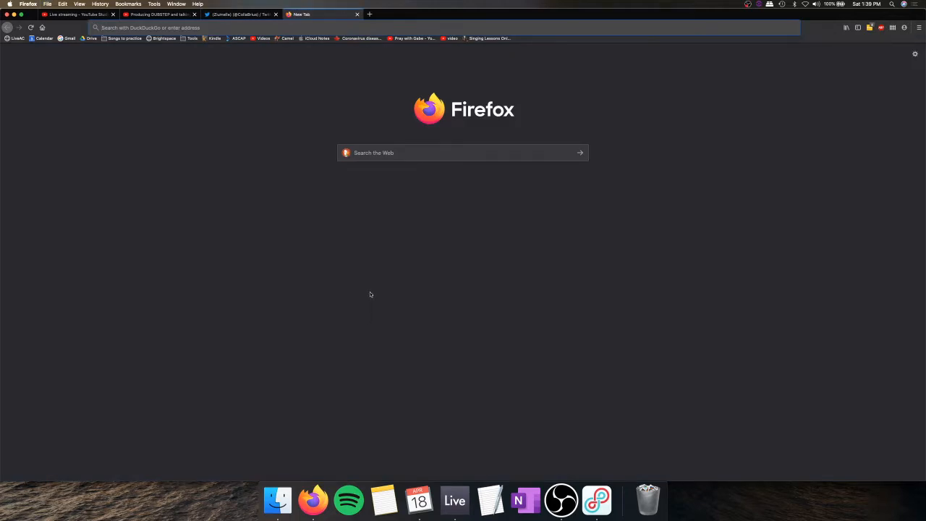
text(ed)
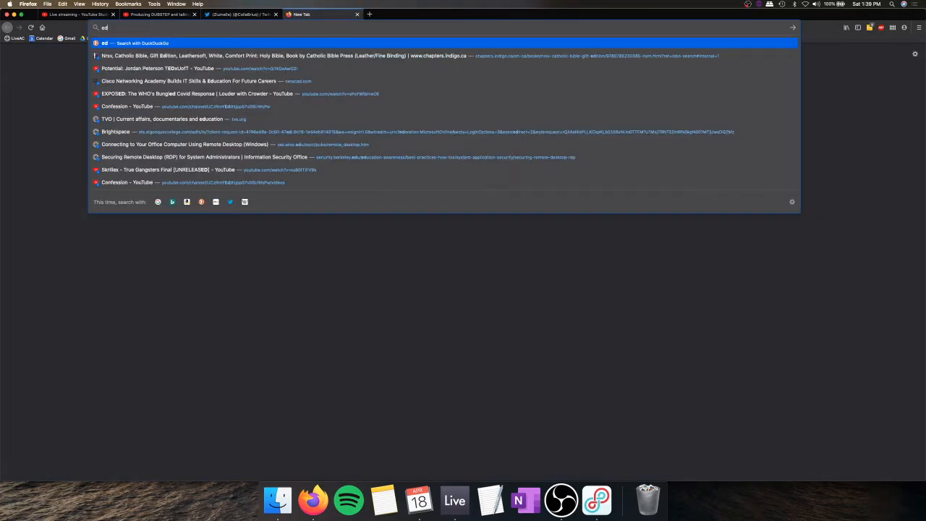
key(BackSpace)
text(n)
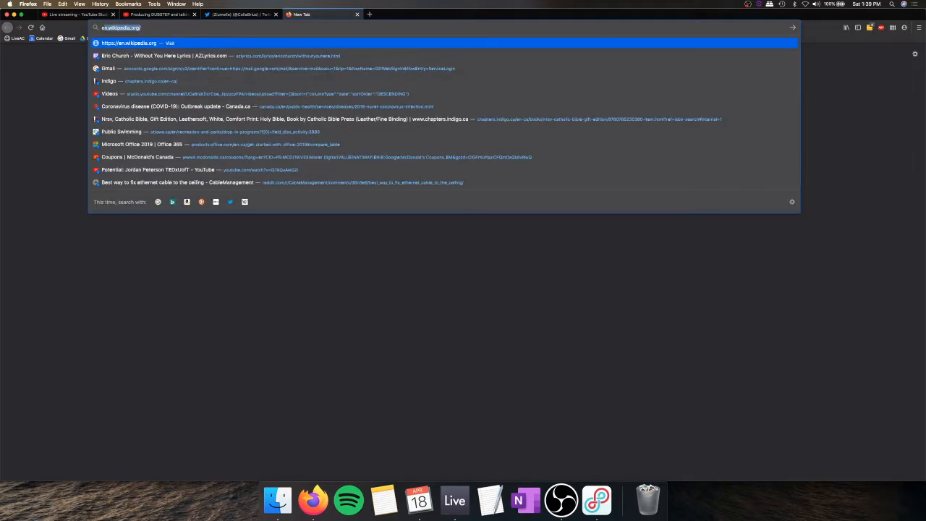
key(BackSpace)
key(BackSpace)
key(BackSpace)
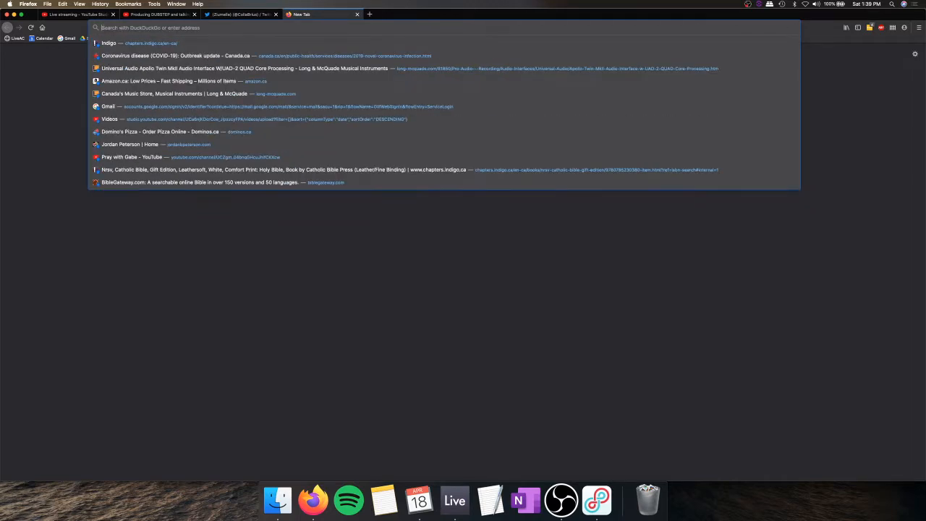
text(drum s)
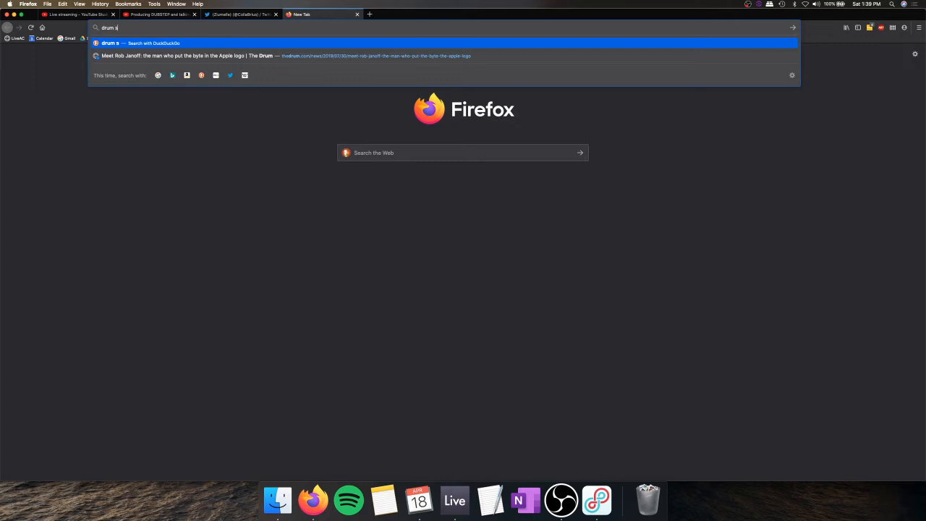
text(tandard midi note)
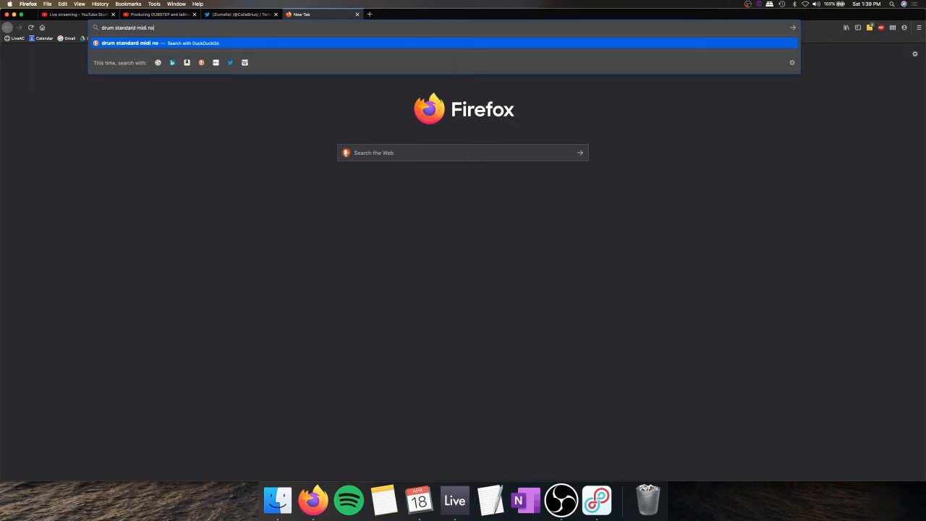
key(Return)
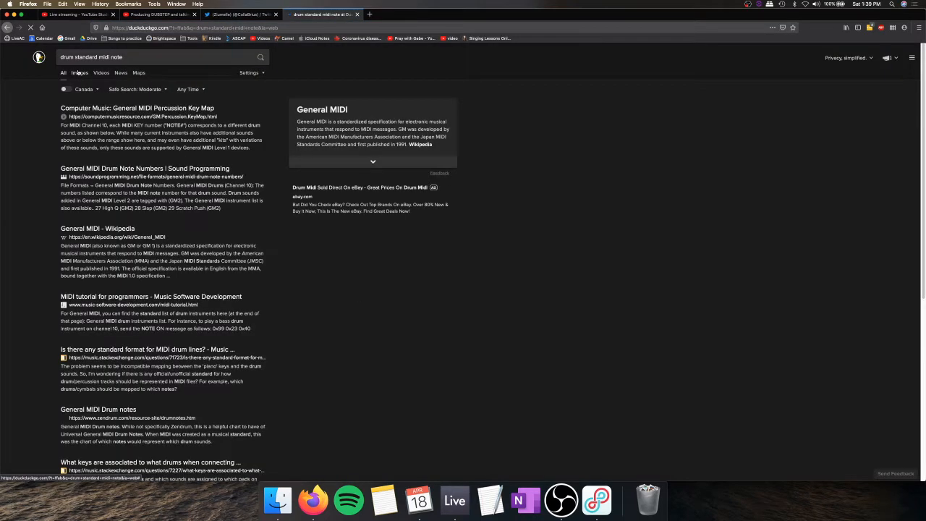
Step: Show the image results and examine the CHD Elektroservis and General MIDI drum key layouts
click(79, 73)
scroll(184, 119, down, 1)
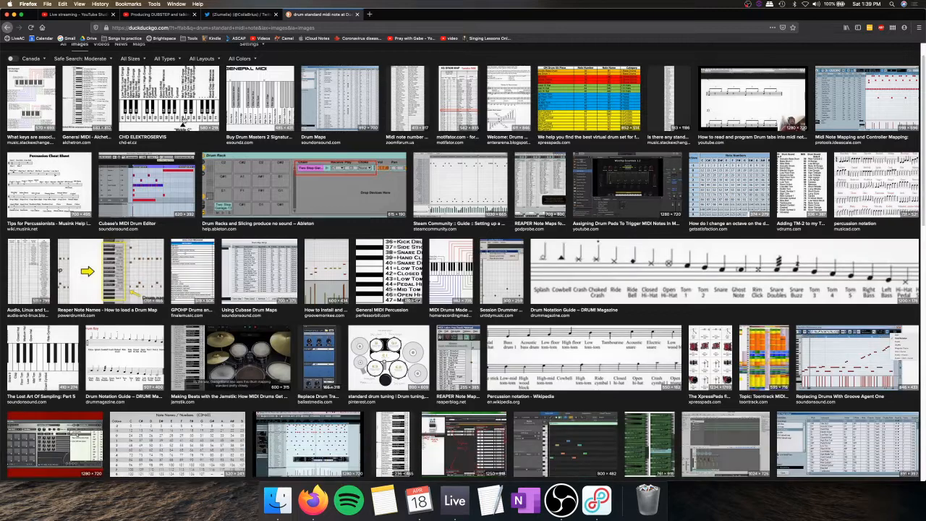
click(165, 128)
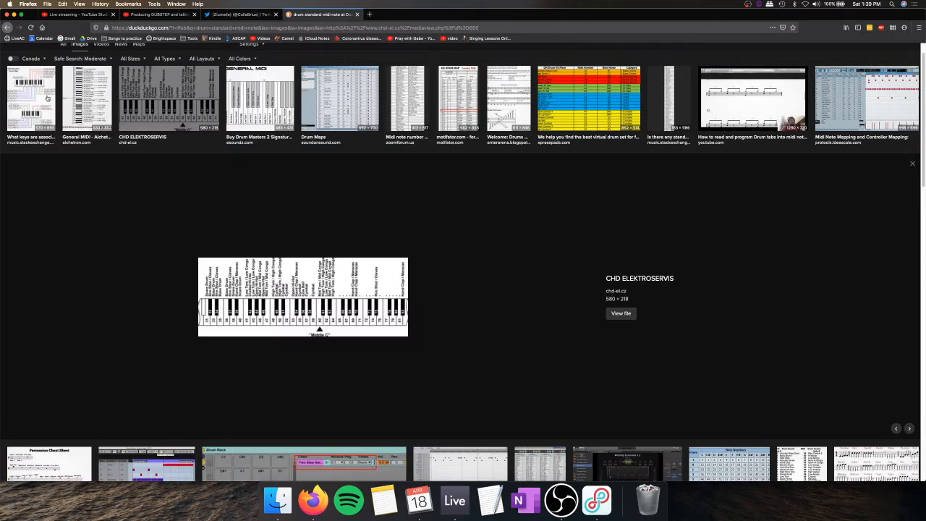
click(254, 111)
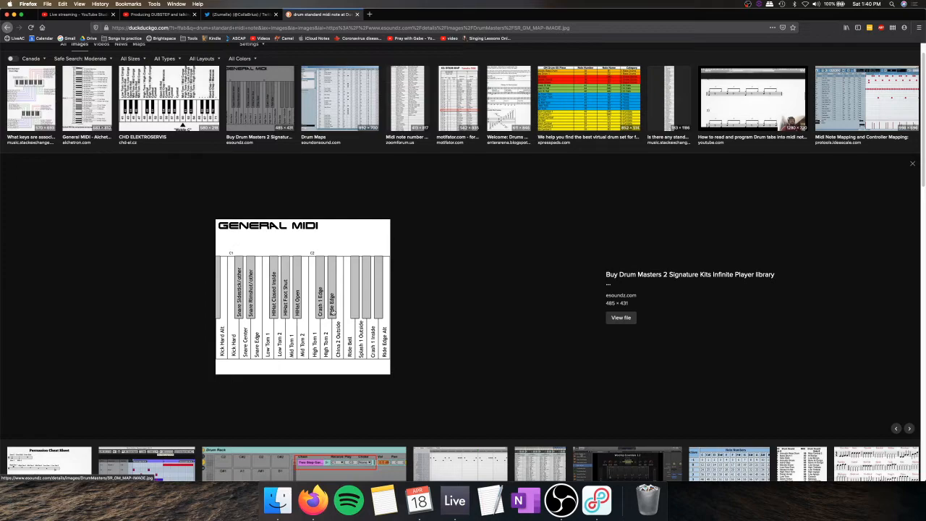
scroll(390, 217, up, 3)
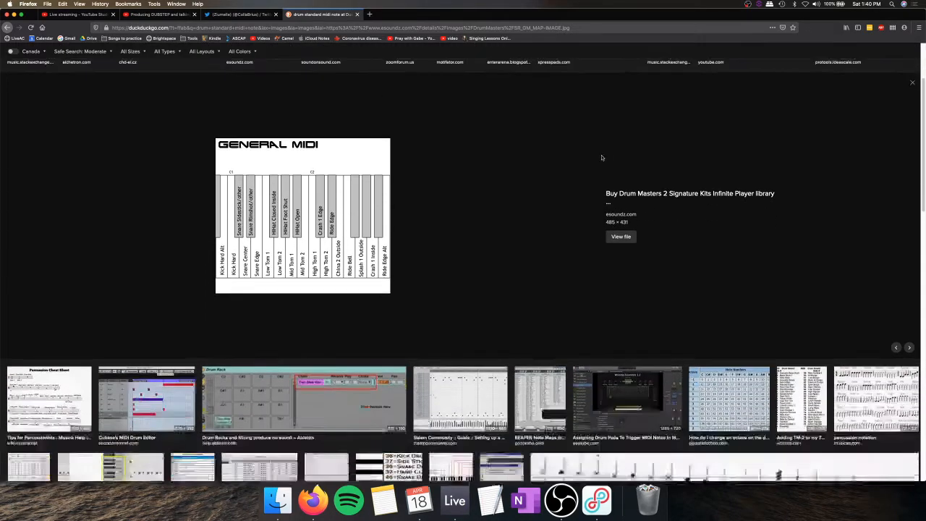
scroll(392, 284, down, 5)
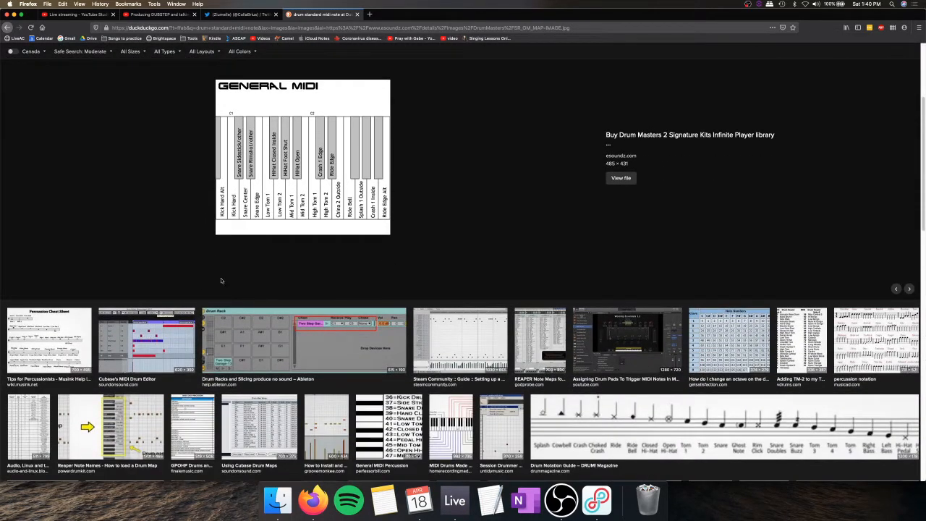
scroll(246, 185, down, 1)
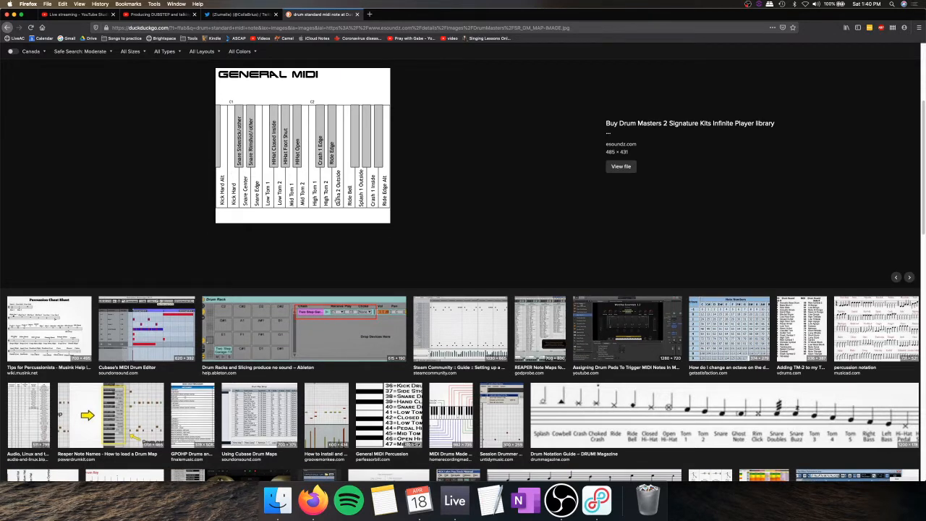
Step: Switch back to Ableton Live, check the stream status in OBS and return to the Drum Rack
click(455, 501)
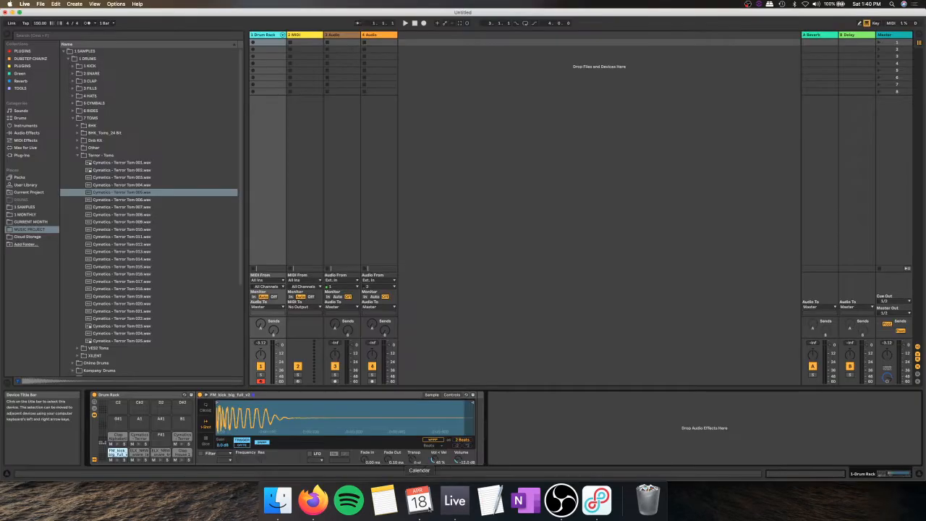
click(561, 500)
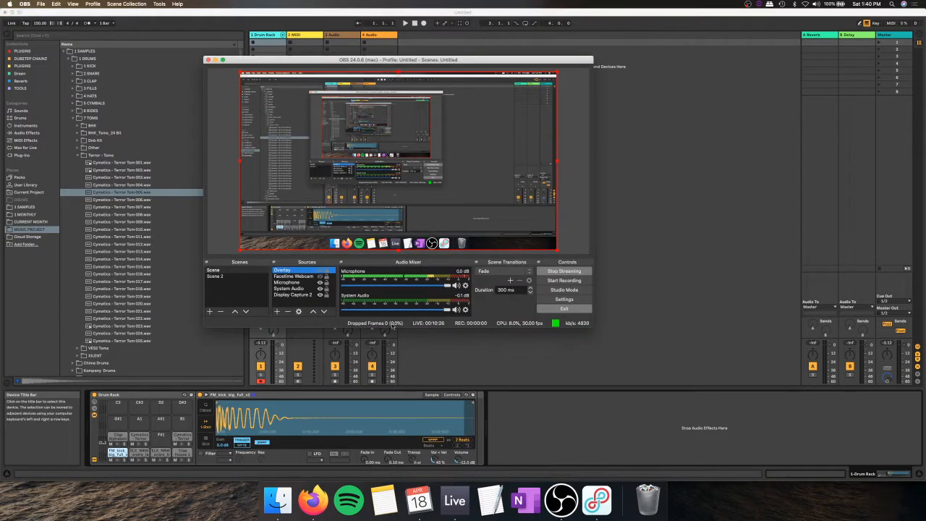
click(136, 438)
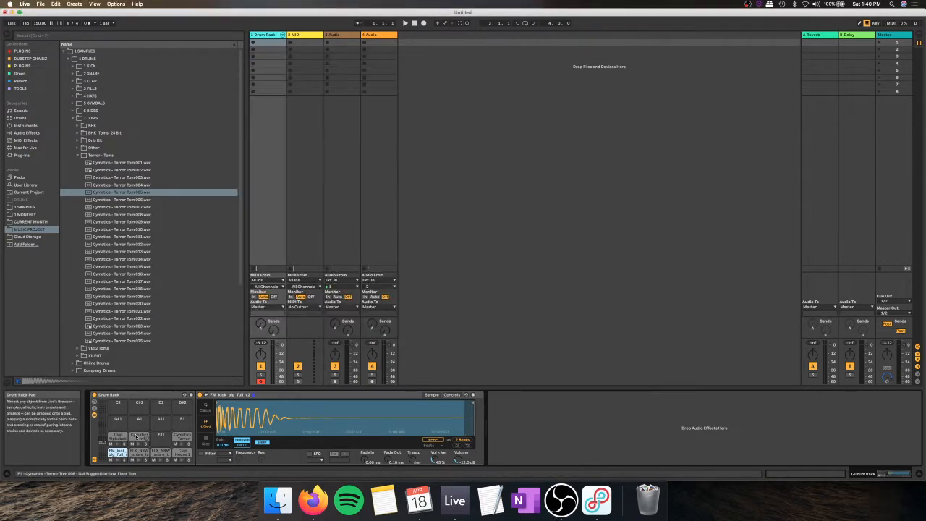
Step: Audition the clap and the two Terror tom samples on the second row of Drum Rack pads
click(136, 438)
click(124, 437)
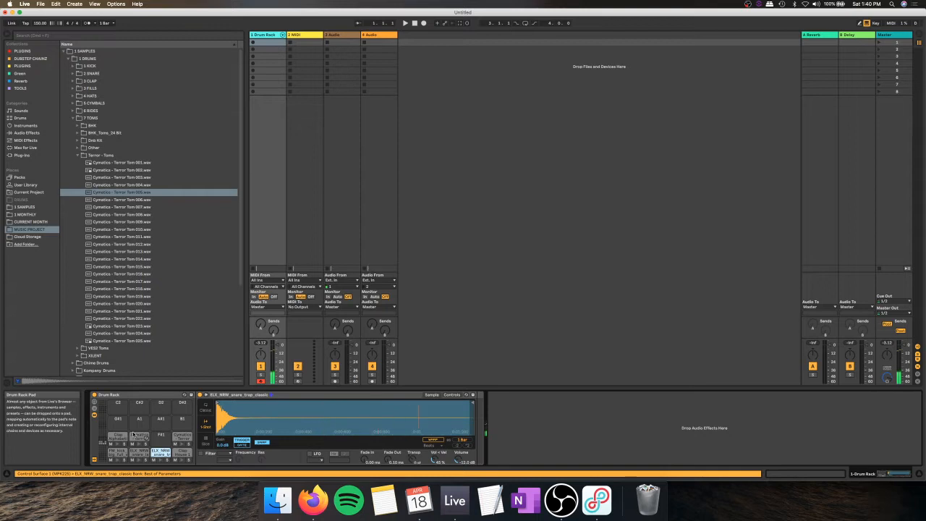
click(124, 437)
click(139, 437)
click(181, 437)
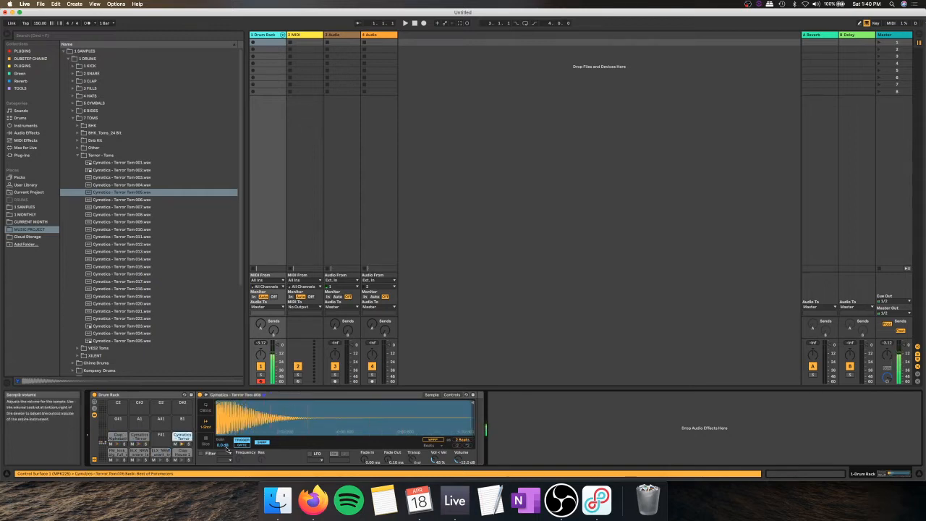
Step: Select the empty F#1 pad, collapse the 7 TOMS folder and expand the Closed folder within 4 HATS
click(160, 436)
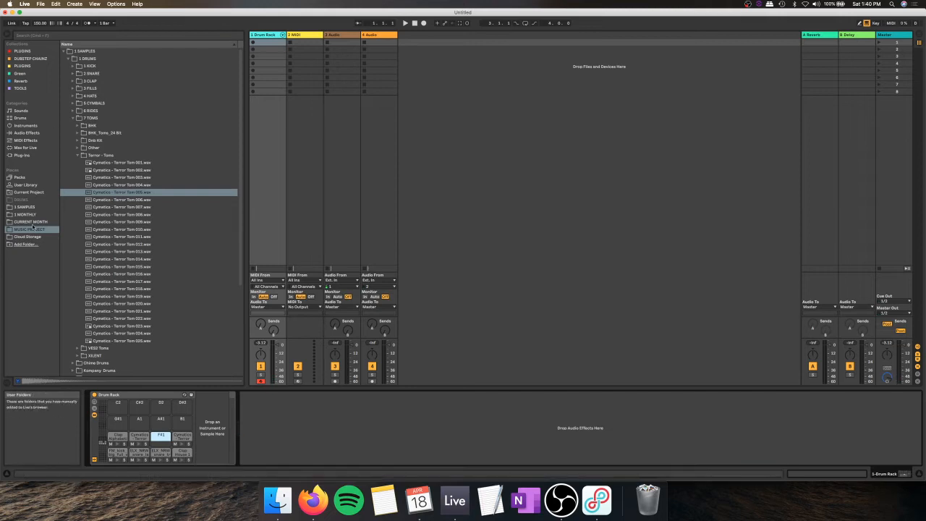
click(75, 117)
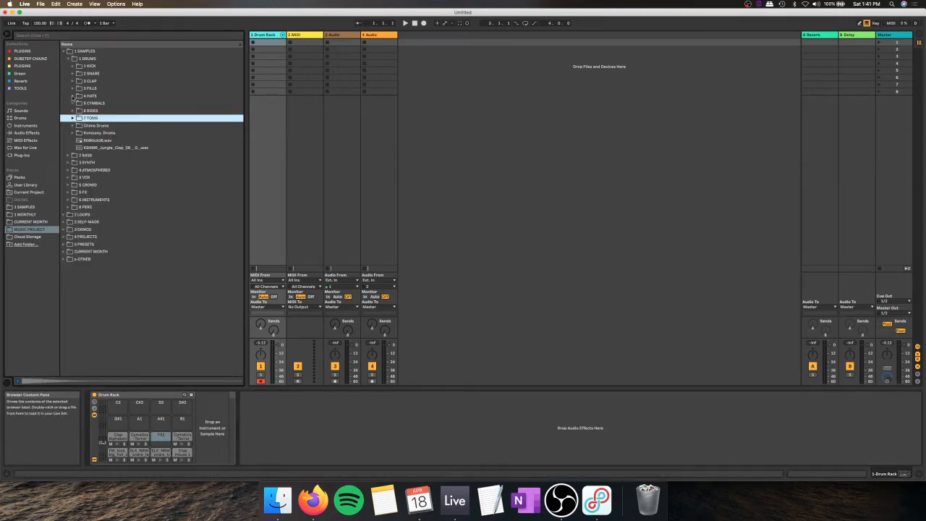
click(73, 96)
click(78, 105)
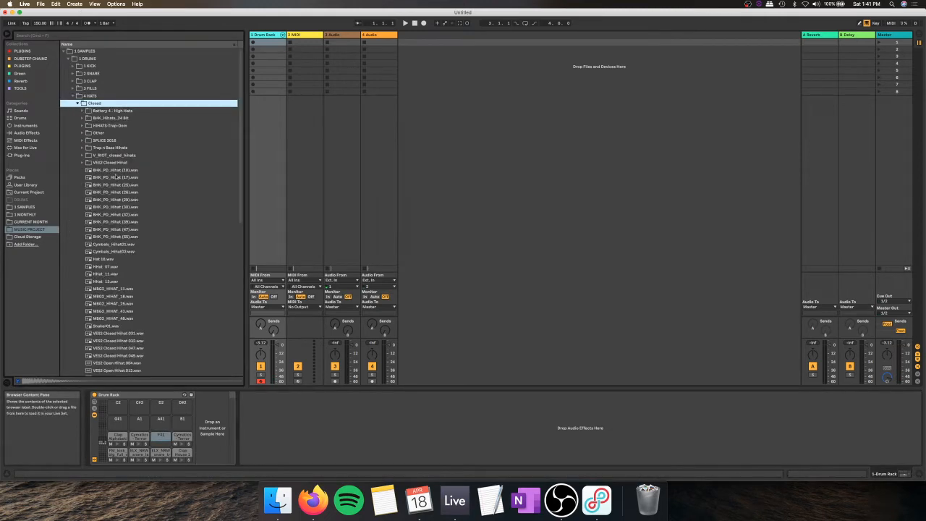
Step: Audition loose hi-hats in the Closed folder, including BHK_PD_Hihat (25).wav and VES2 Open Hihat 004.wav
click(115, 185)
scroll(119, 336, down, 3)
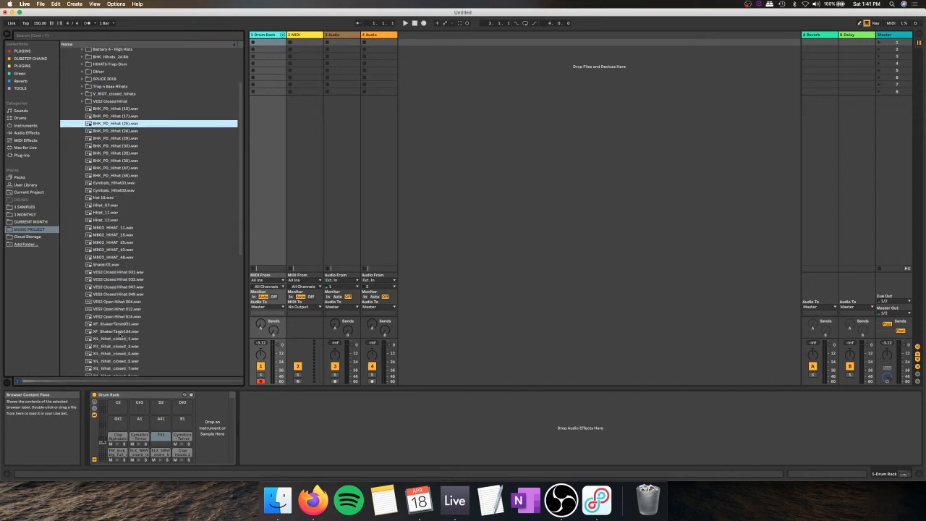
click(118, 301)
scroll(119, 301, down, 4)
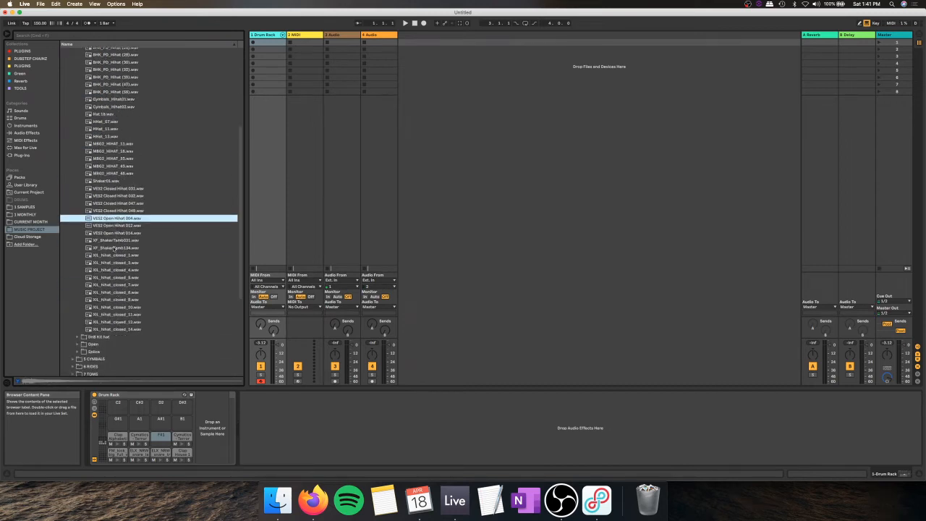
scroll(113, 248, up, 4)
scroll(116, 105, up, 2)
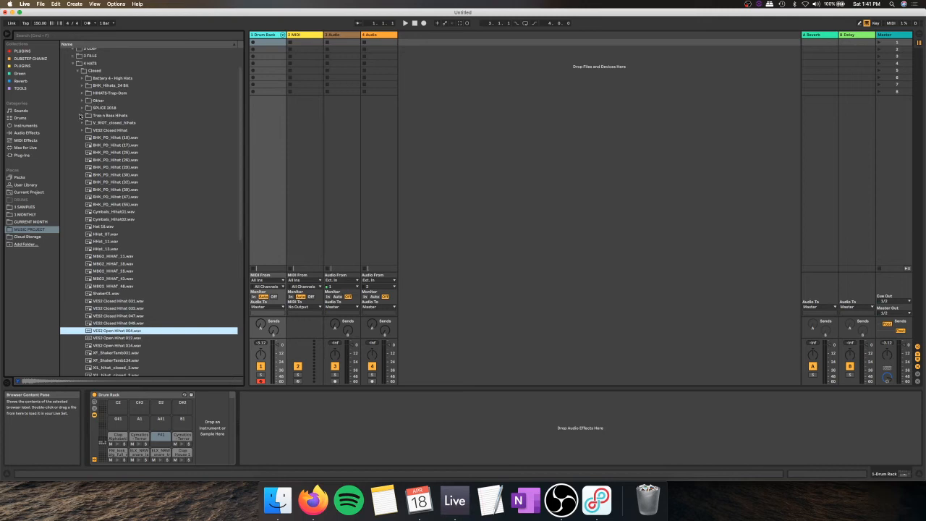
Step: Expand the V_RIOT_closed_hihats and SPLICE 2018 folders and audition GETTER, HALF_EMPTY and MINESWEEPA hi-hats
click(82, 123)
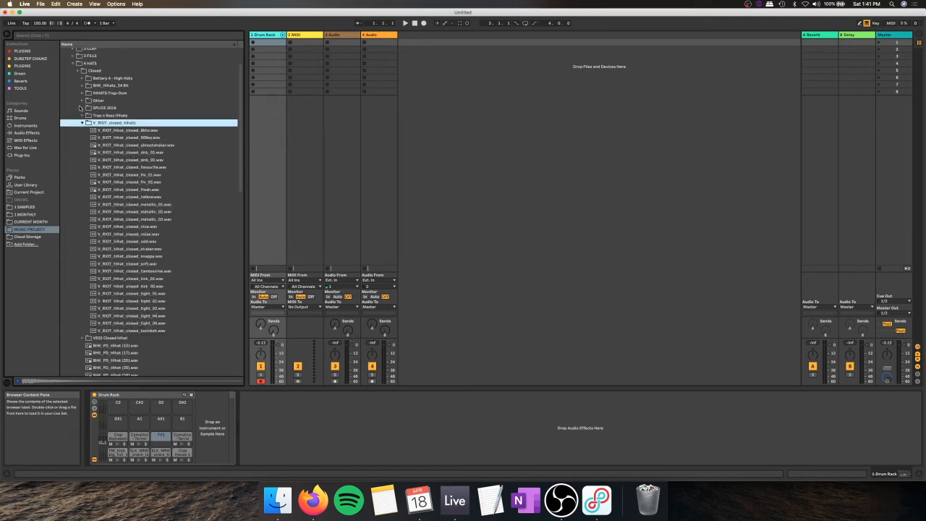
click(81, 108)
click(135, 182)
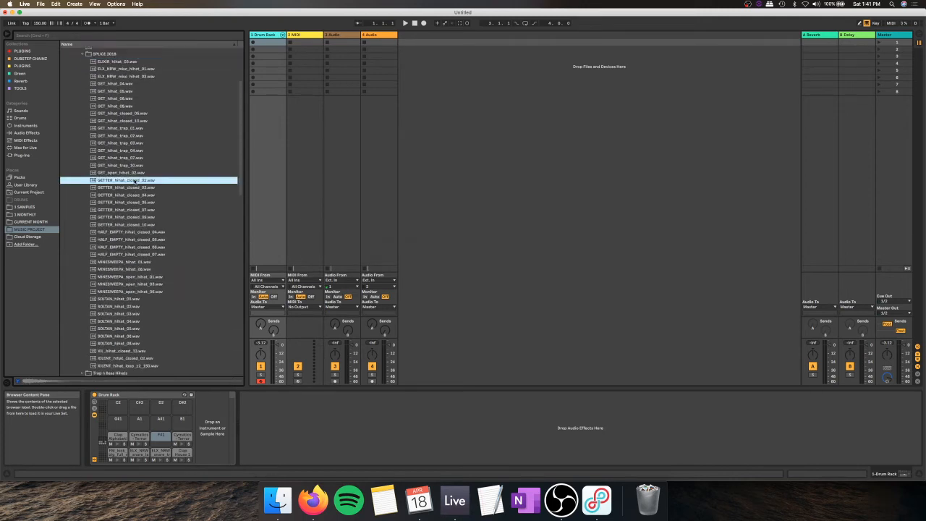
click(137, 240)
scroll(138, 239, down, 1)
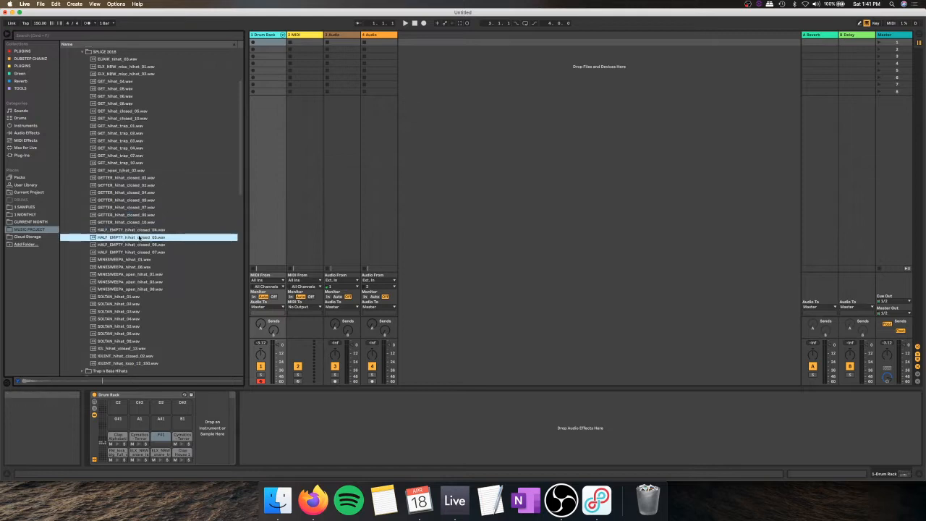
click(139, 249)
click(142, 258)
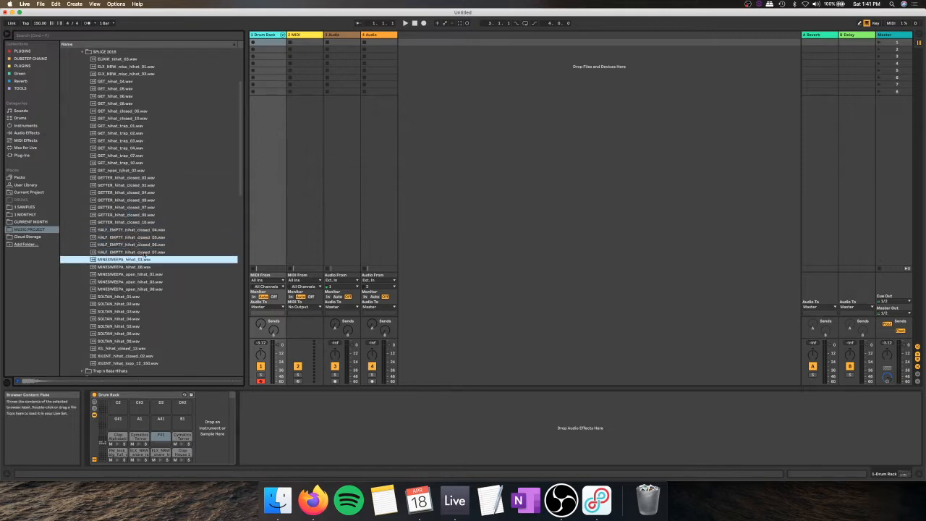
click(145, 252)
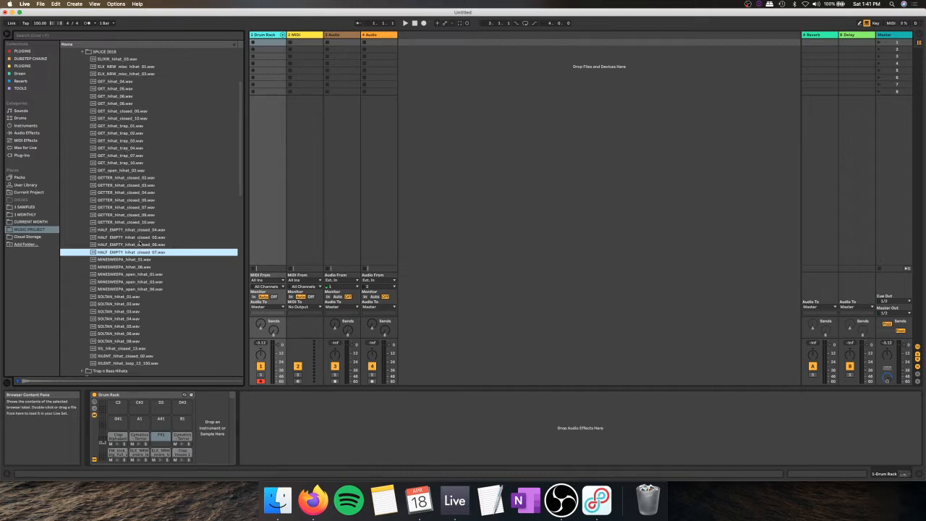
Step: Audition further SPLICE 2018 hi-hats, including GET_hihat_08.wav and ELX_NRW_misc_hihat_01.wav, and collapse that folder
click(136, 340)
scroll(141, 232, up, 3)
click(144, 138)
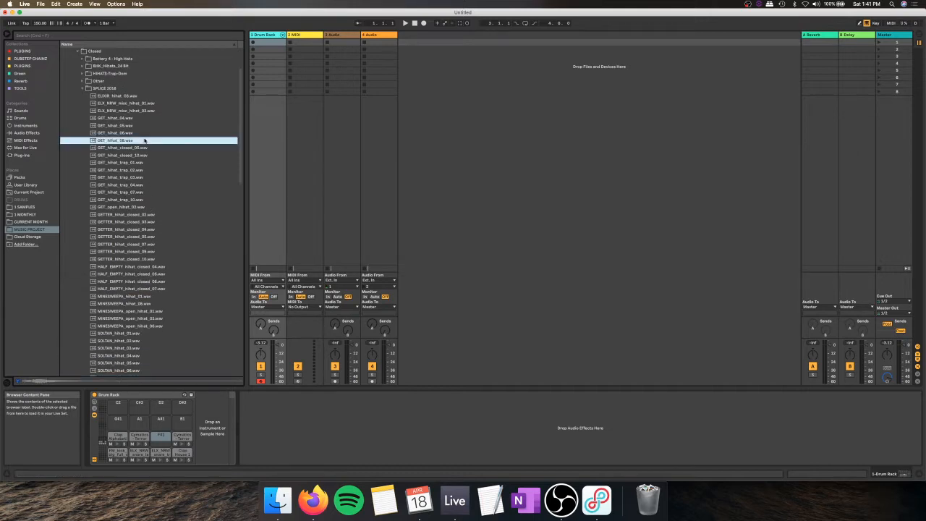
click(145, 103)
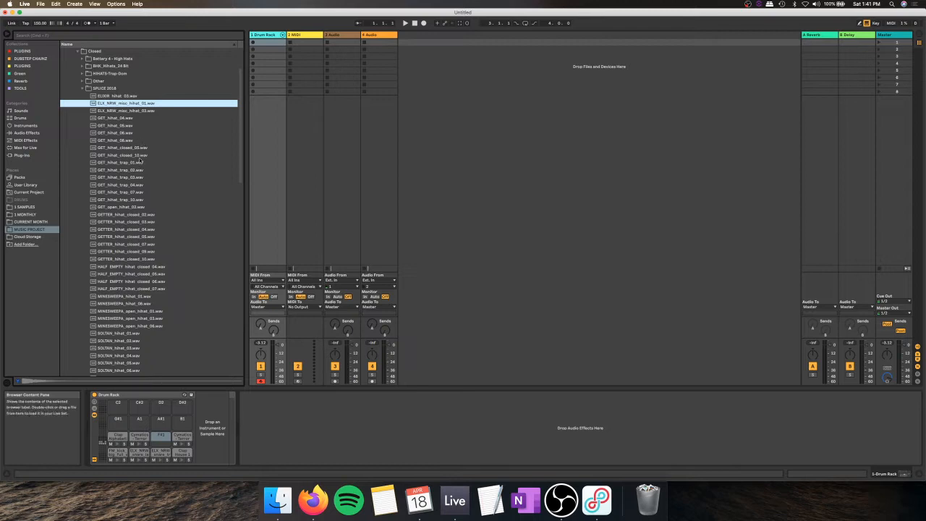
click(141, 148)
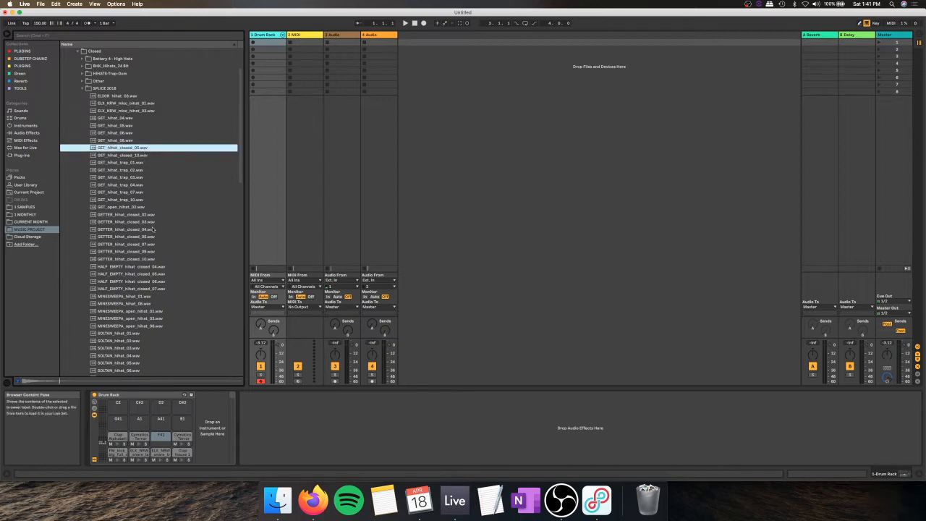
key(Left)
key(Left)
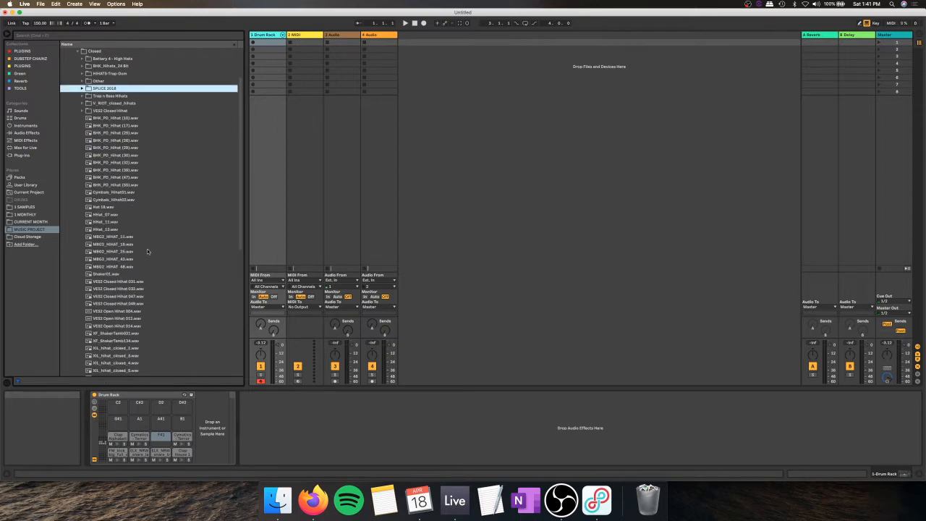
Step: Audition loose closed hi-hats such as Hihat_13.wav and expand the V_RIOT_closed_hihats folder
scroll(127, 230, down, 5)
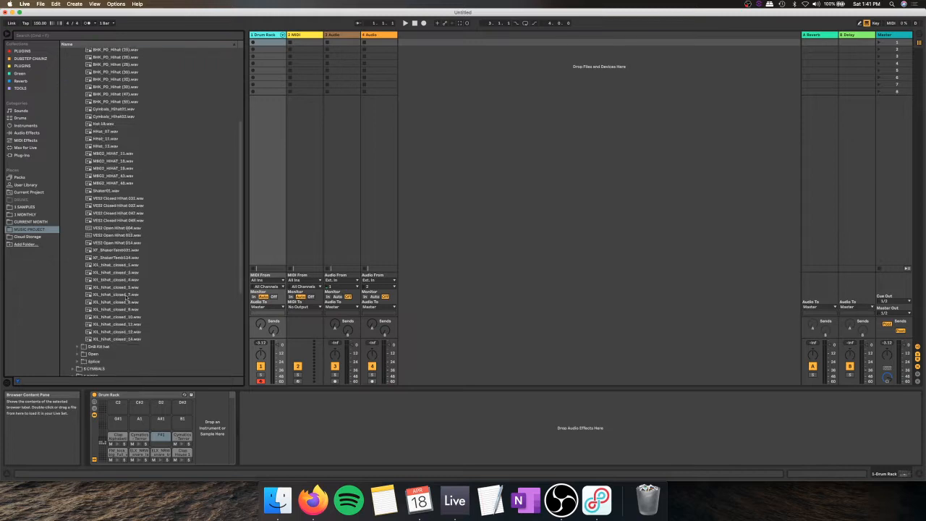
click(117, 147)
scroll(123, 155, up, 2)
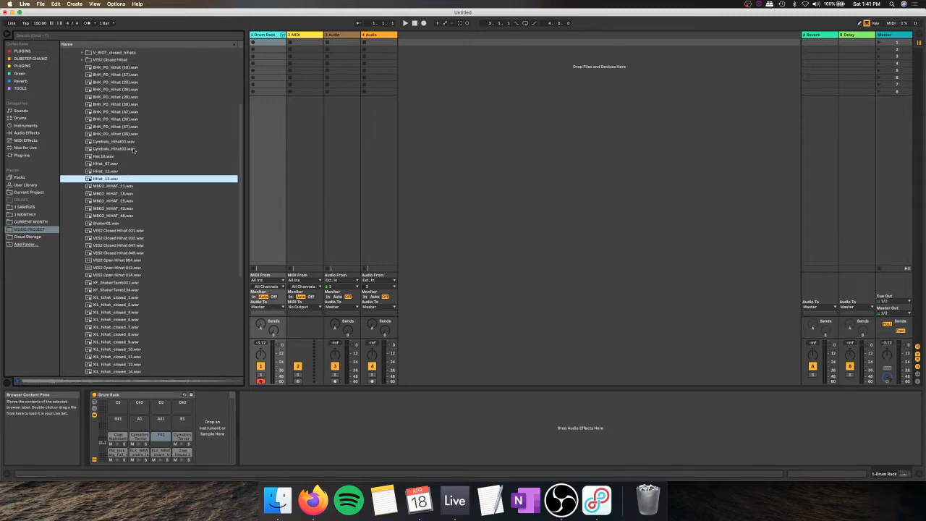
click(135, 151)
scroll(136, 157, up, 4)
click(136, 158)
click(83, 117)
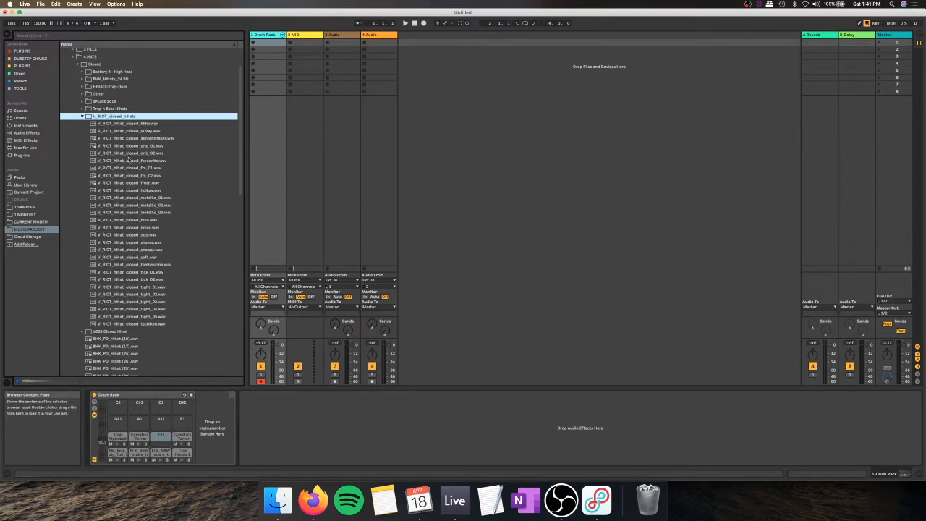
Step: Audition the first V_RIOT closed hi-hats and load V_RIOT_hihat_closed_909ey.wav onto the G#1 pad
click(129, 160)
key(Up)
key(Up)
key(Up)
key(Up)
key(Up)
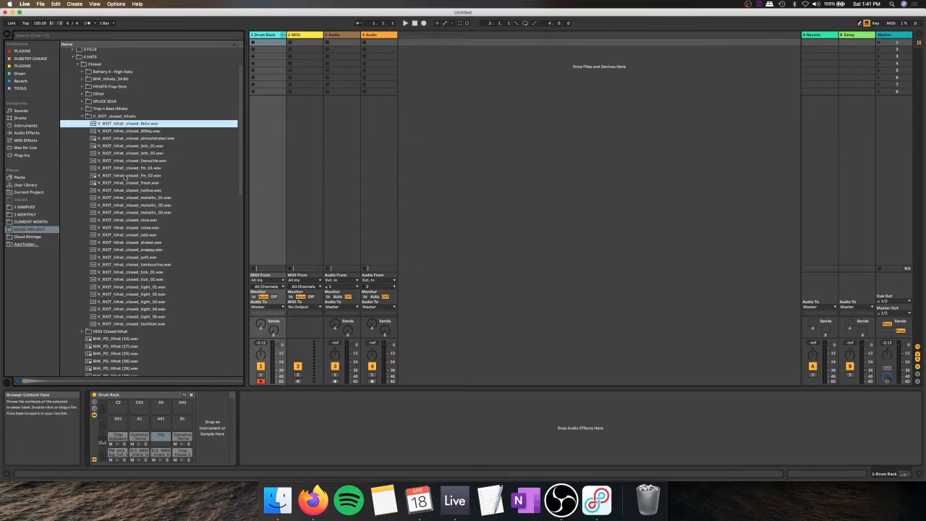
click(135, 132)
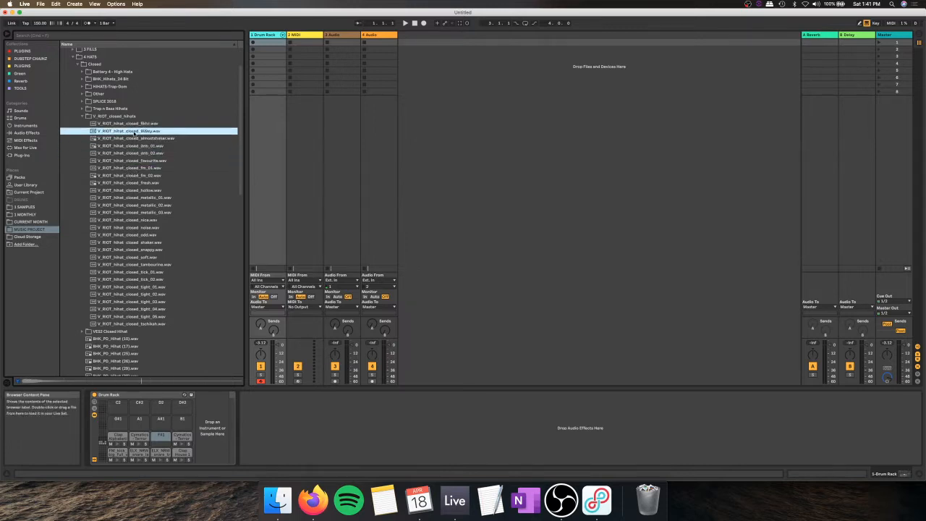
drag(121, 132, 123, 419)
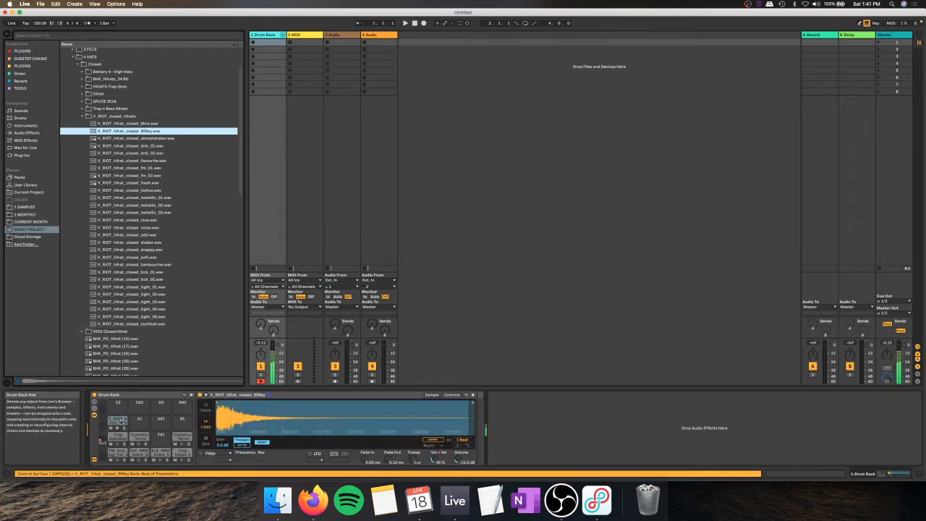
Step: Audition the following V_RIOT closed hi-hats and load V_RIOT_hihat_closed_fm_01.wav onto the F#1 pad
click(159, 138)
click(147, 145)
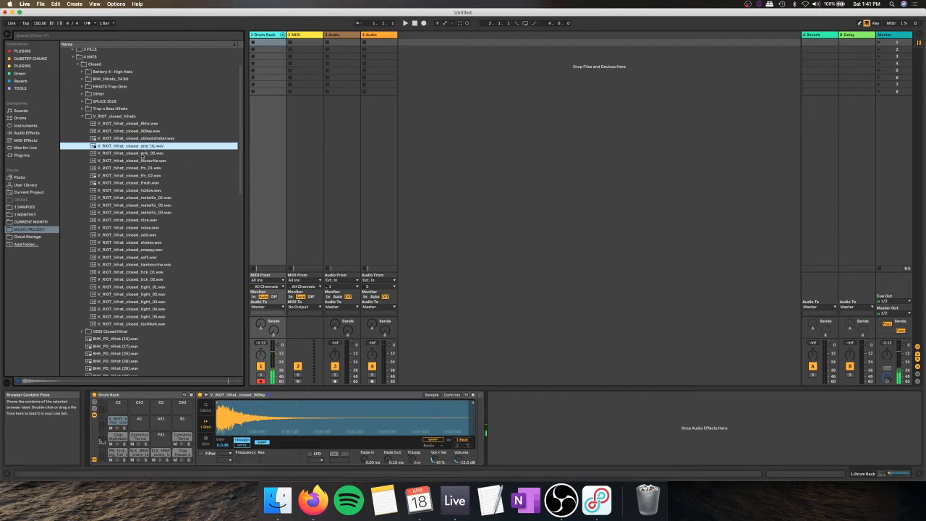
click(142, 152)
click(140, 159)
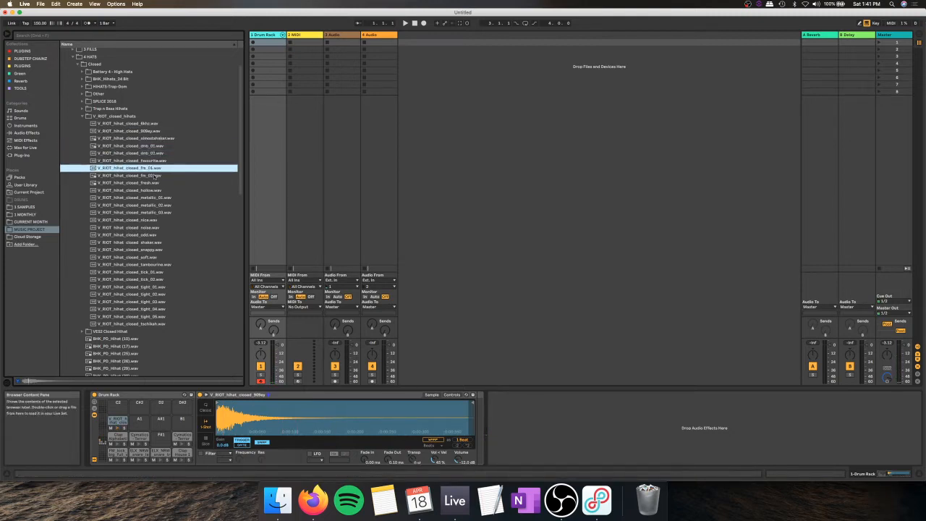
drag(114, 168, 161, 438)
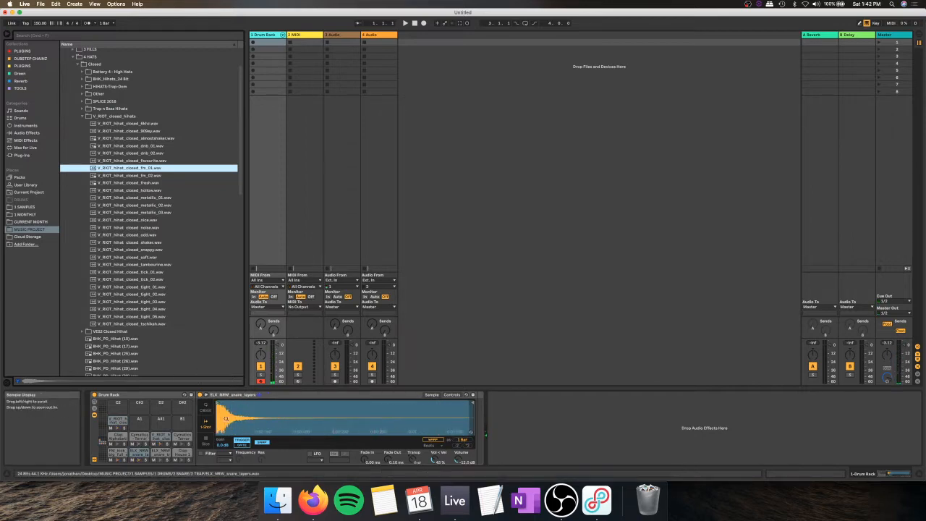
Step: Shorten the ELX_NRW_snare_layers sample by moving its end point to just after the initial hit
drag(472, 403, 260, 403)
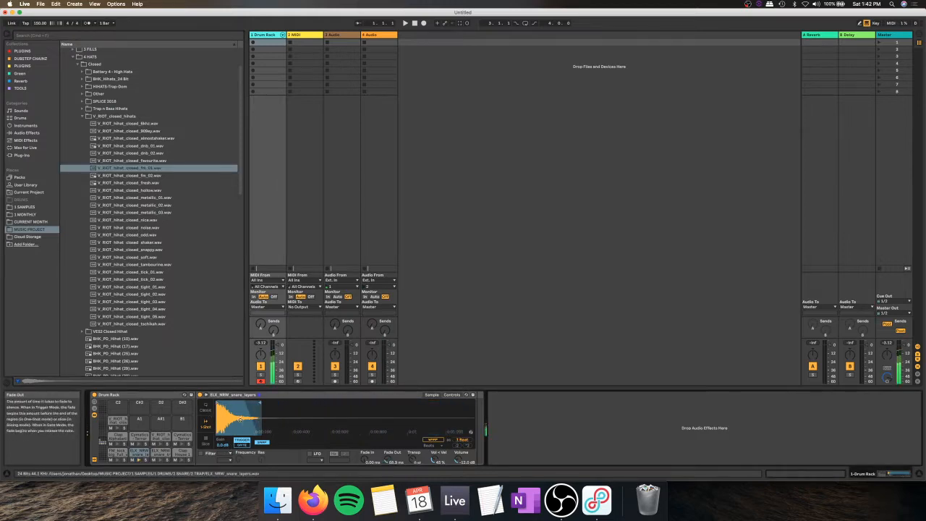
drag(259, 402, 239, 403)
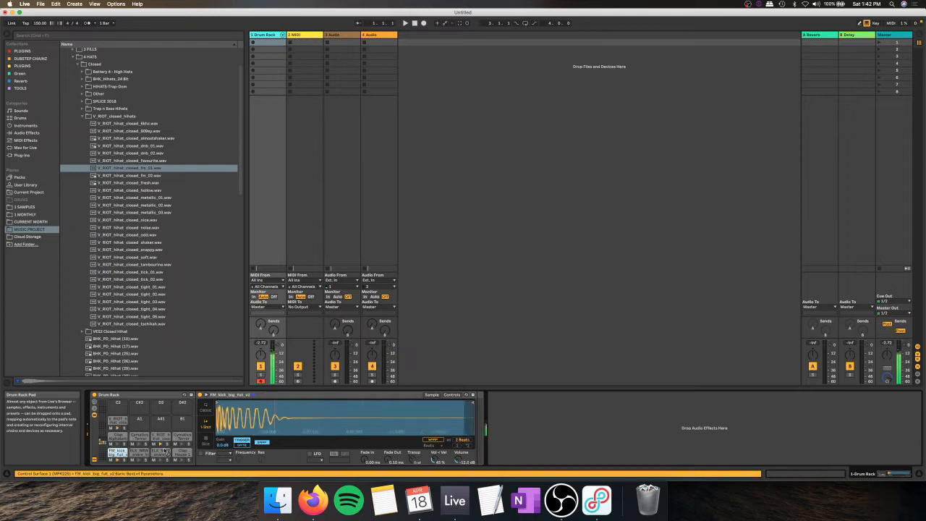
Step: Enable the metronome, set the tempo to 140 BPM and switch to the Arrangement View
click(86, 23)
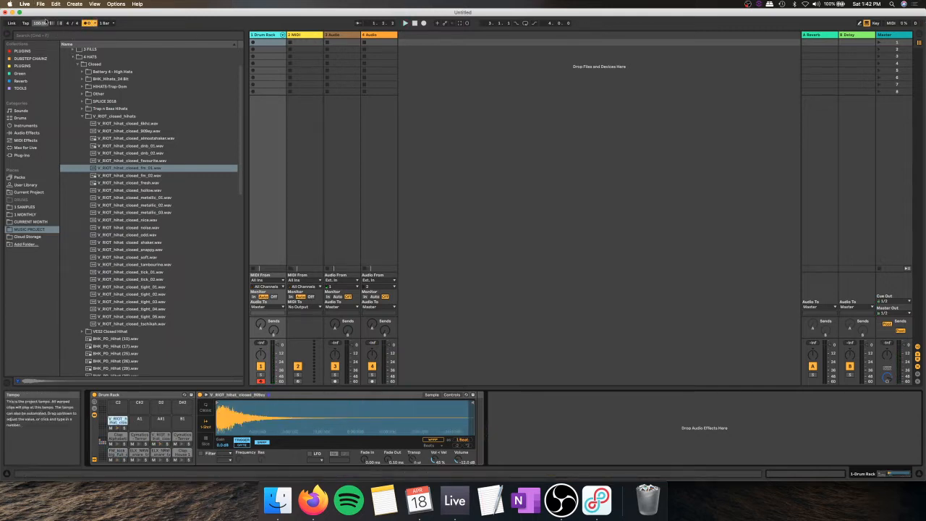
click(41, 25)
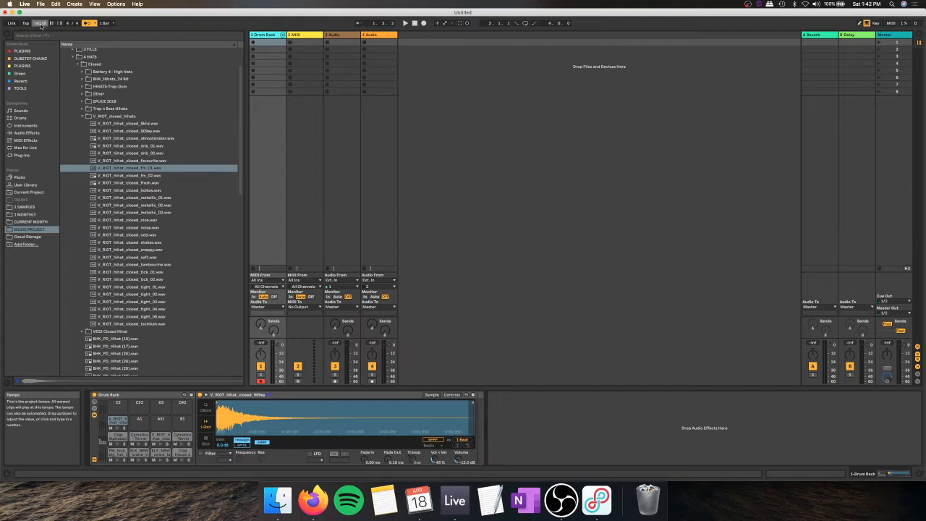
key(Tab)
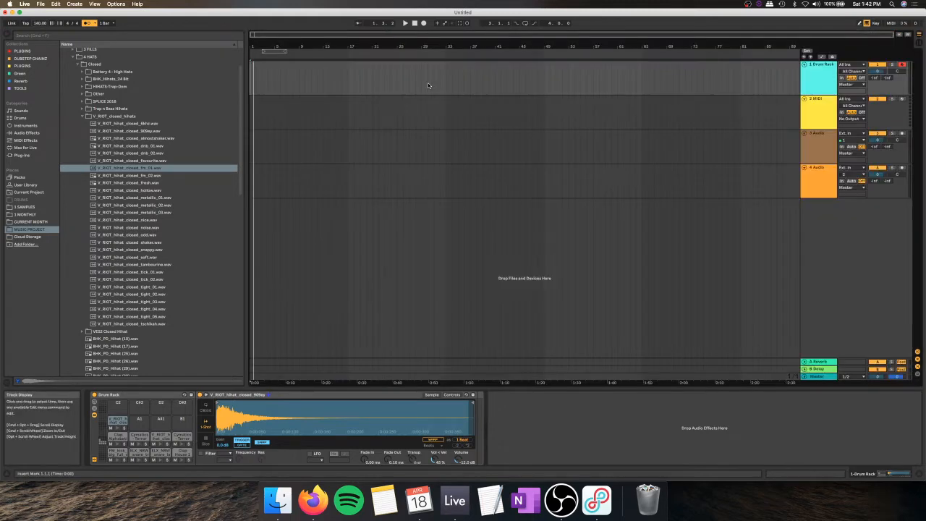
Step: Record a kick, snare and closed hi-hat pattern on the Drum Rack track, re-recording the first take, with the clip starting at bar 2
key(F9)
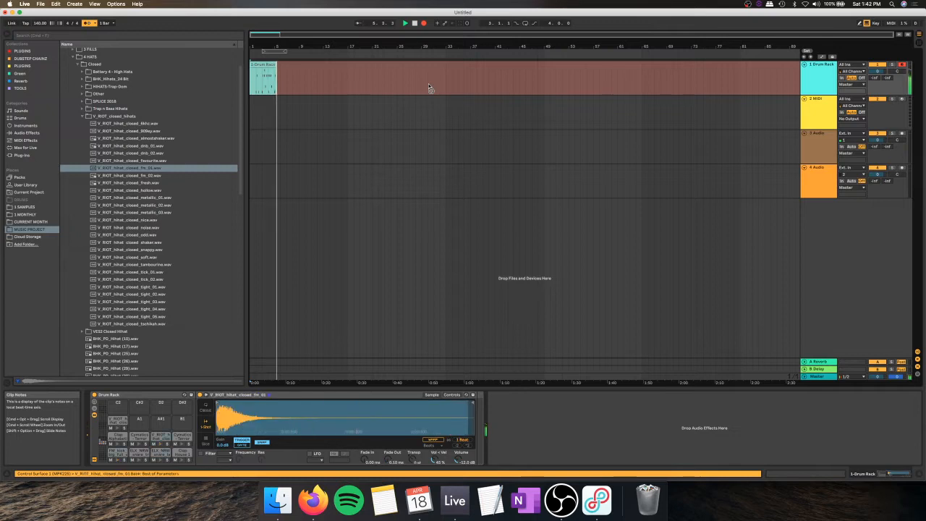
key(space)
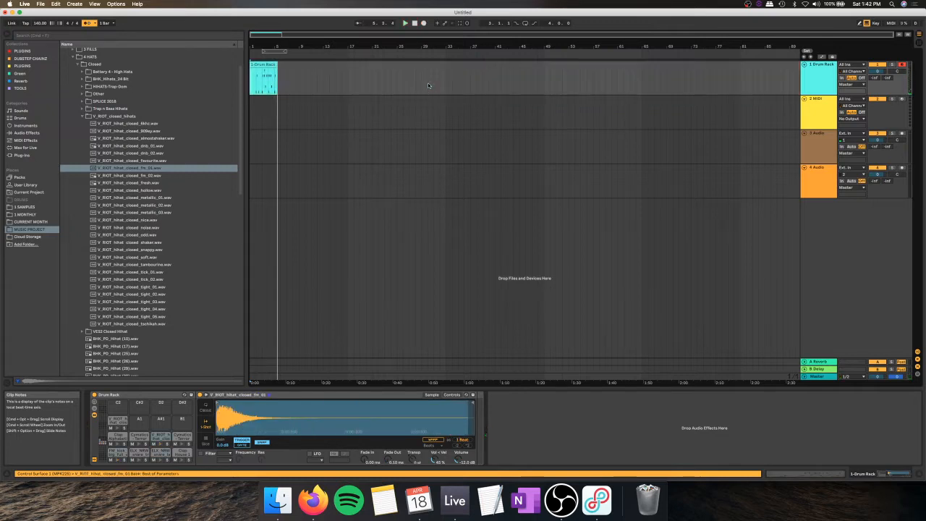
key(F9)
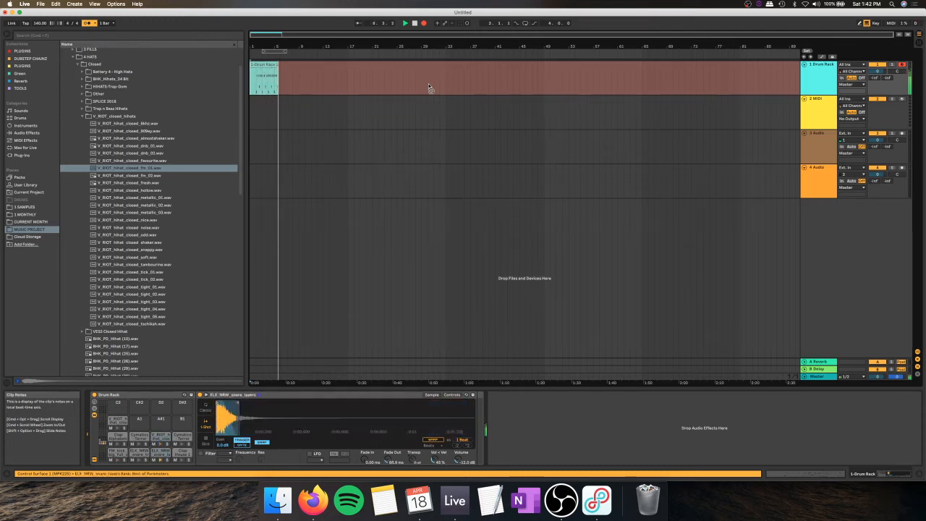
key(space)
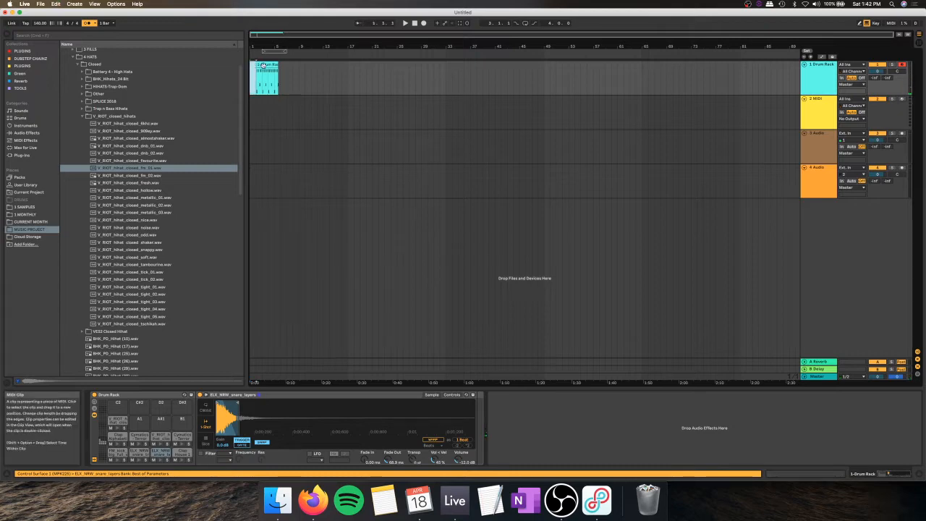
Step: Open the recorded drum clip, quantize all its notes and play it back to check the timing
double_click(253, 70)
right_click(391, 295)
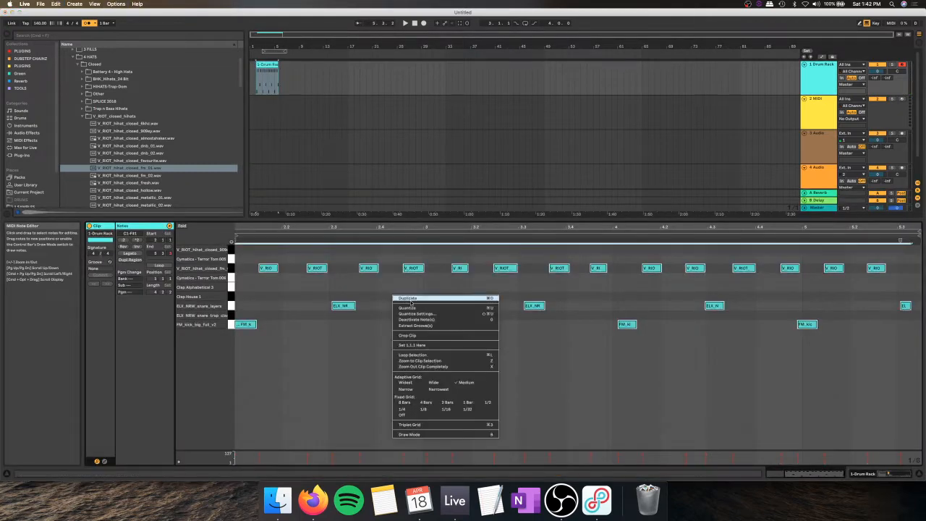
click(394, 310)
key(space)
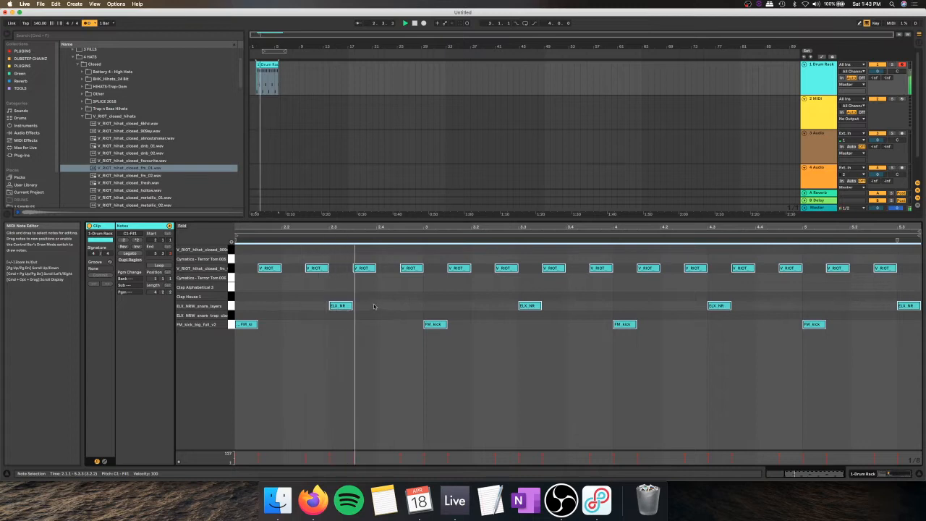
click(400, 309)
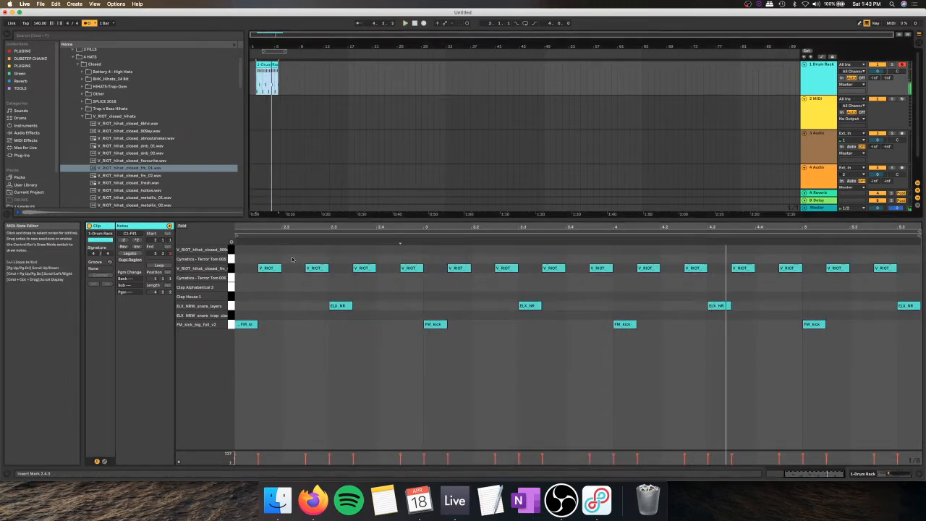
key(space)
Step: Replace the fm_01 hi-hat at 2.2.3 with a V_RIOT_hihat_closed_909ey note and delete the leftover hi-hat note
double_click(299, 279)
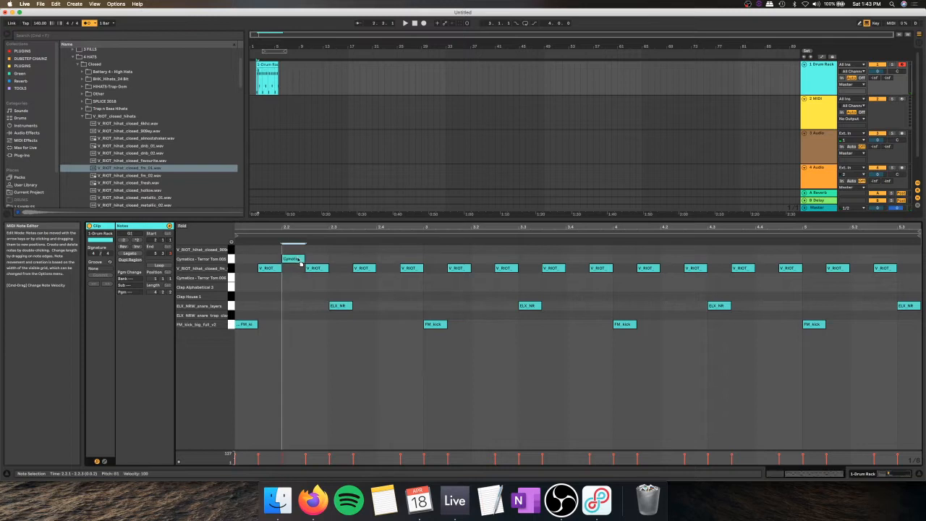
key(space)
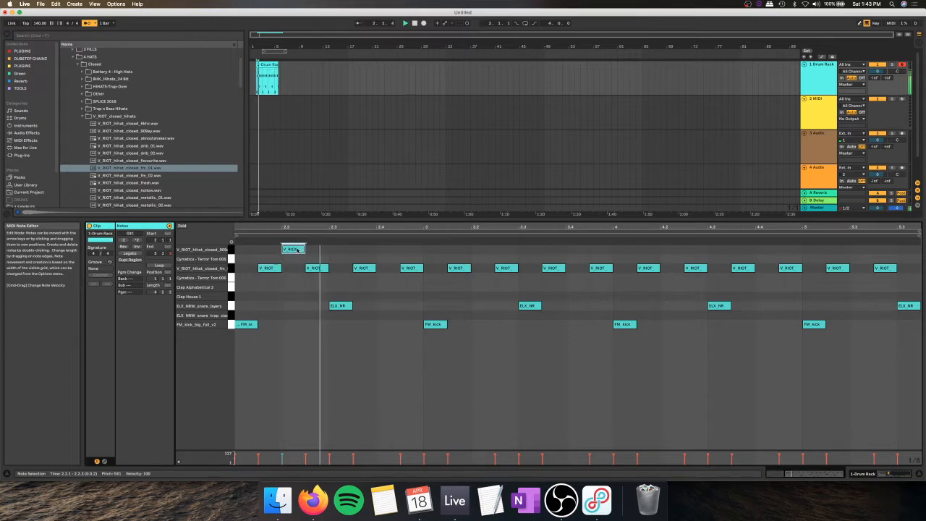
drag(299, 249, 346, 270)
key(space)
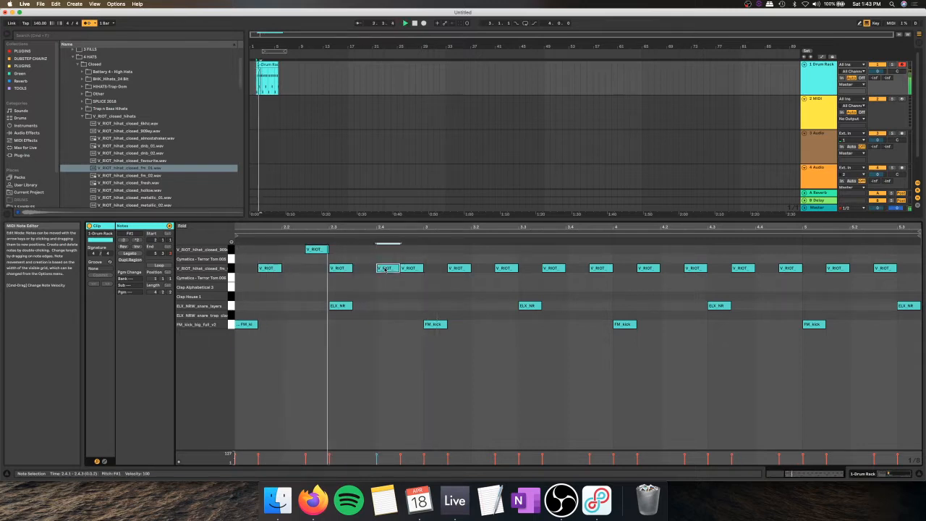
click(341, 268)
drag(342, 268, 292, 268)
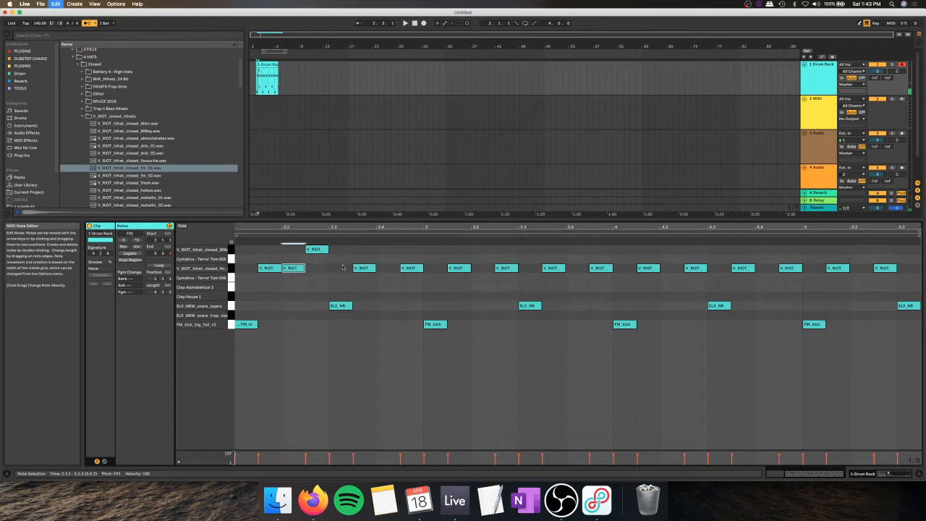
key(Delete)
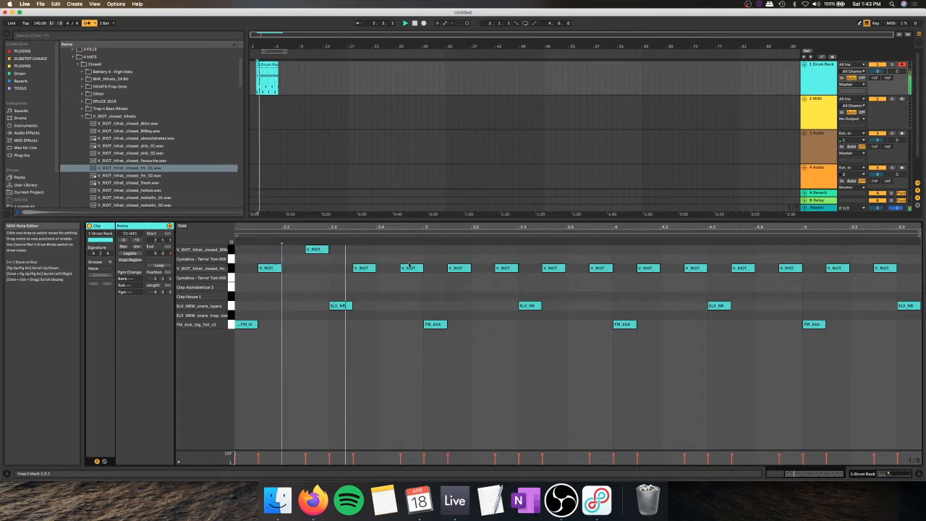
Step: Move the closed hi-hat notes at 2.4.3, 3.2.3 and 3.4.3 up to the V_RIOT_hihat_closed_909ey row
drag(410, 268, 412, 250)
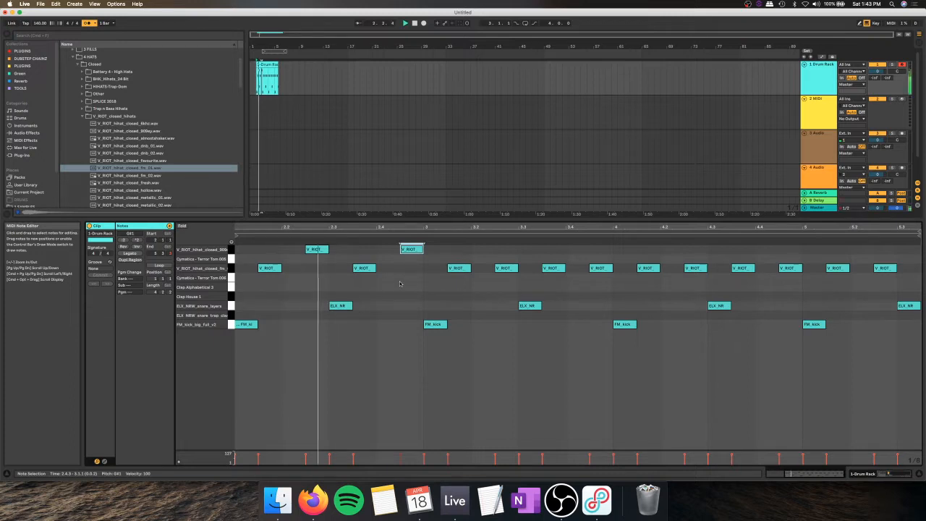
click(504, 268)
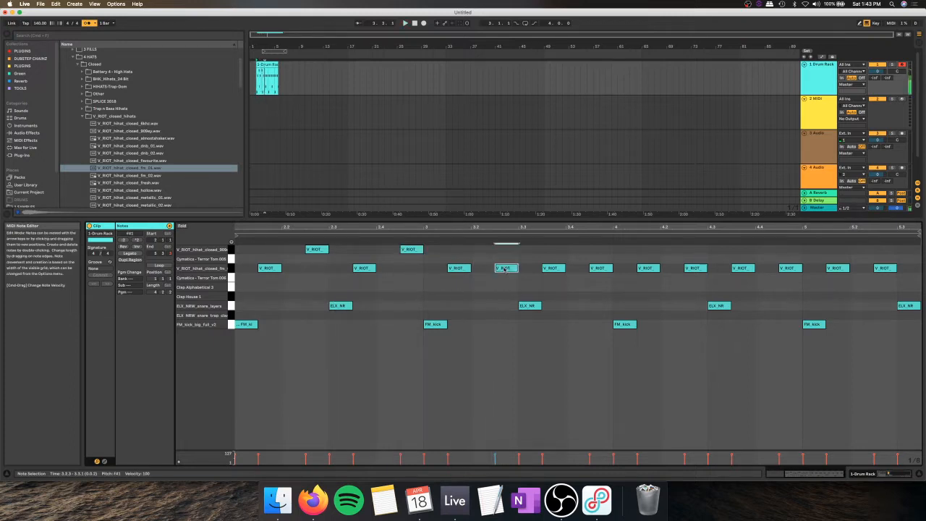
key(Up)
key(Up)
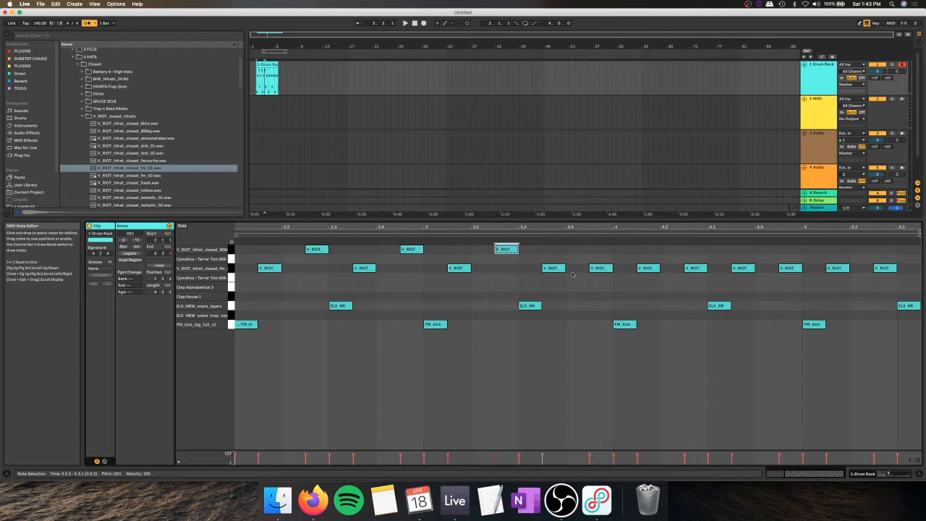
click(607, 267)
key(Up)
key(Up)
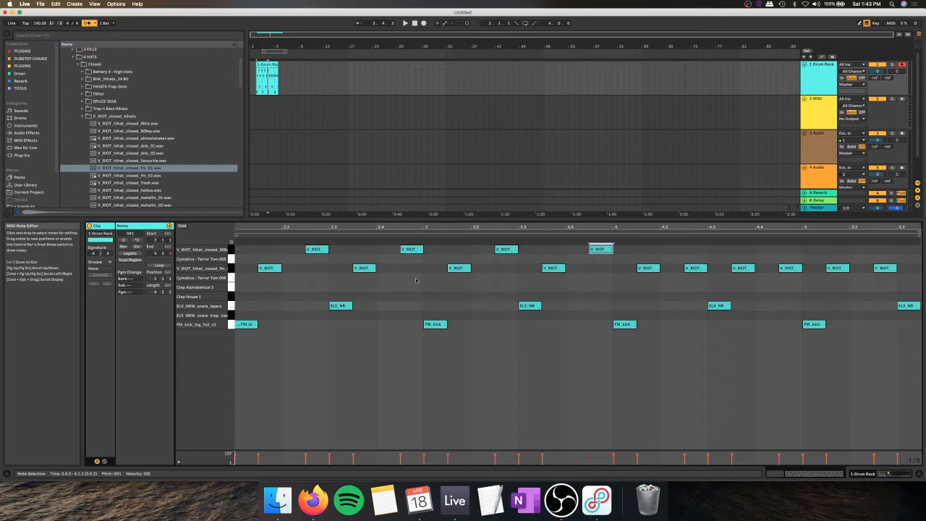
click(560, 499)
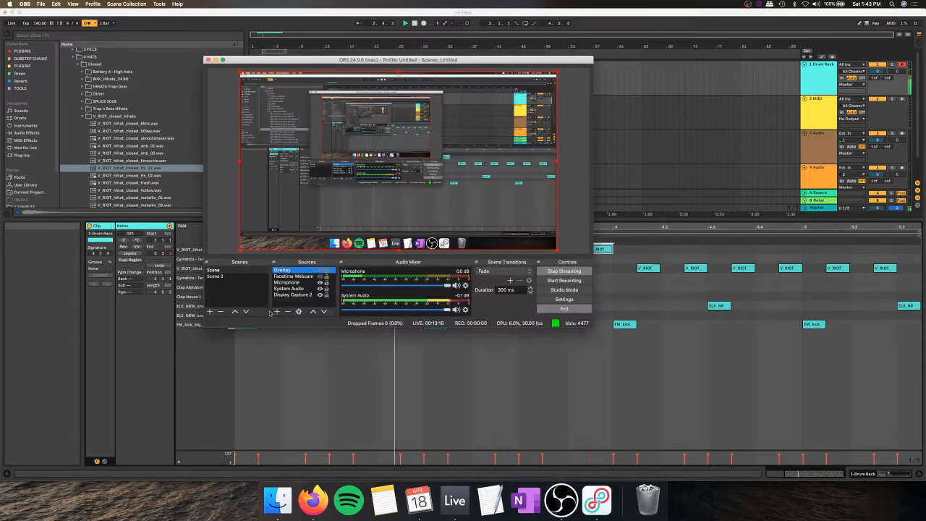
click(397, 358)
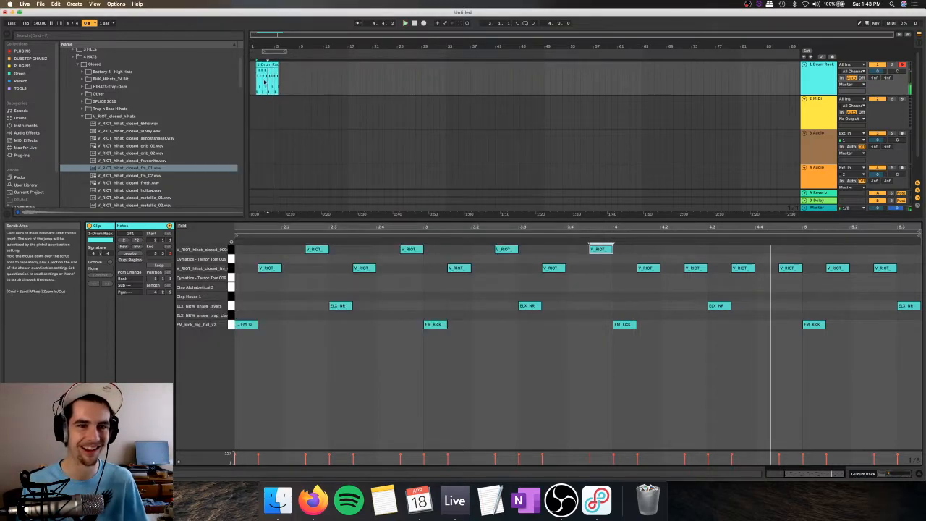
Step: Move the 909ey hi-hat notes at 2.2.3 and 2.4.3 back down to the V_RIOT_hihat_closed_fm_01 row
click(266, 72)
click(391, 251)
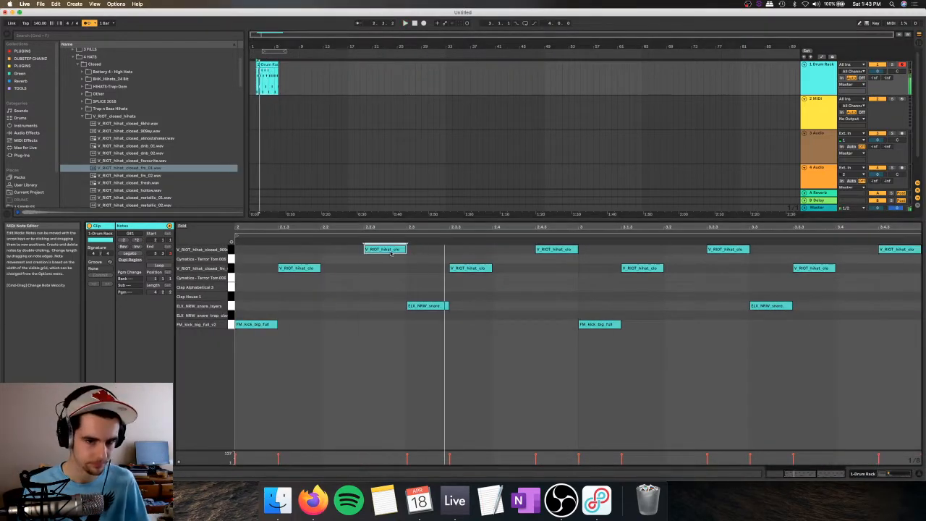
drag(390, 251, 389, 269)
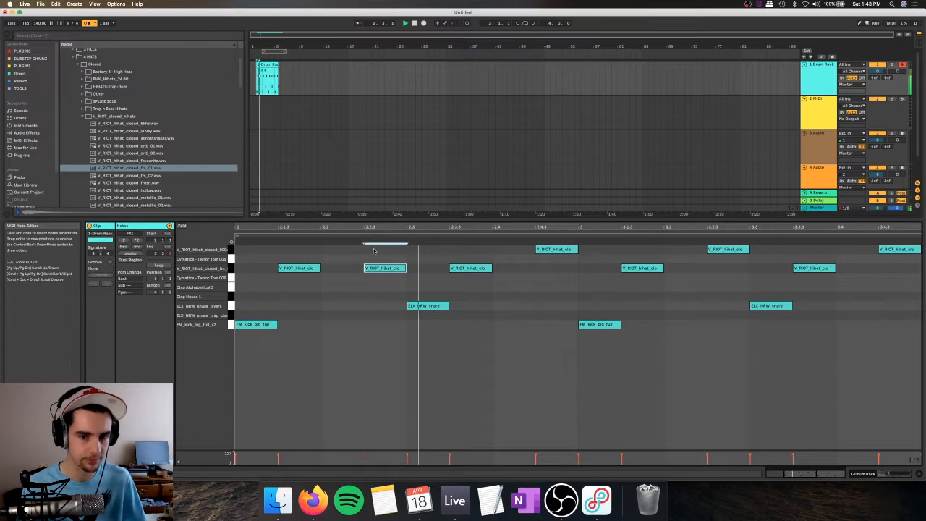
drag(557, 249, 563, 269)
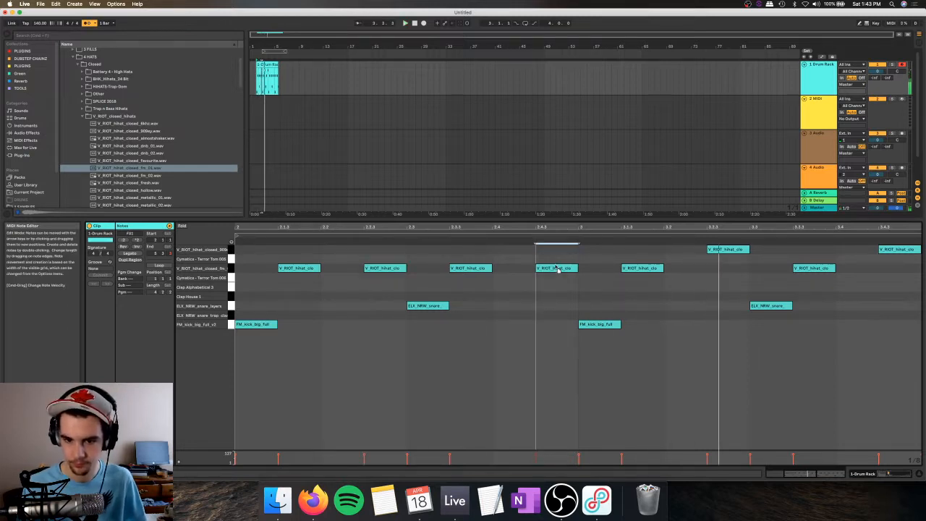
Step: Move the V_RIOT_hihat_closed_909ey note at 3.2.3 one sixteenth earlier to 3.2.2 and play the pattern back
mouse_move(722, 249)
mouse_down()
mouse_move(743, 251)
mouse_move(699, 249)
mouse_up()
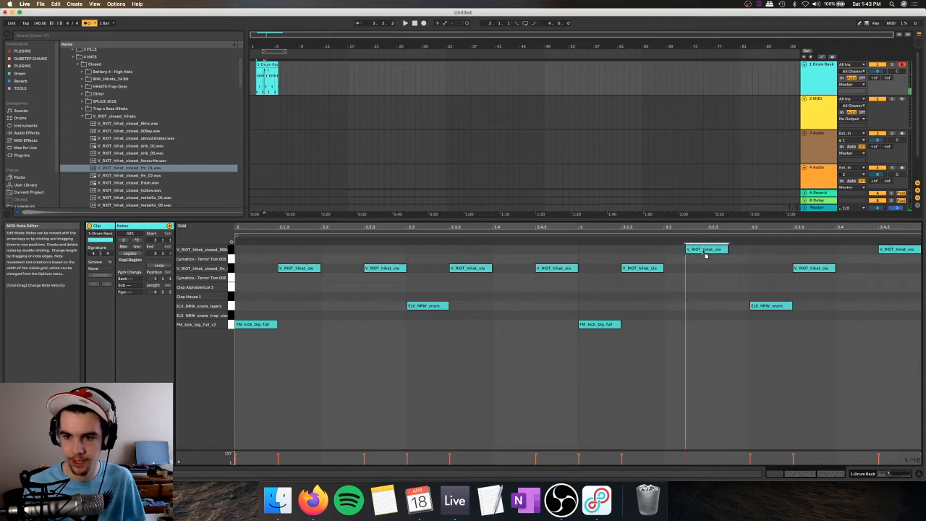
drag(262, 47, 263, 83)
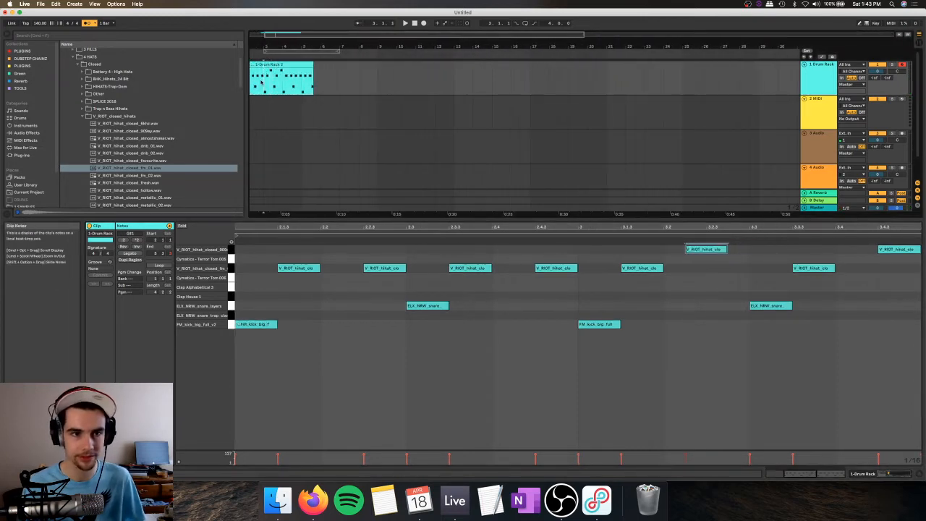
key(space)
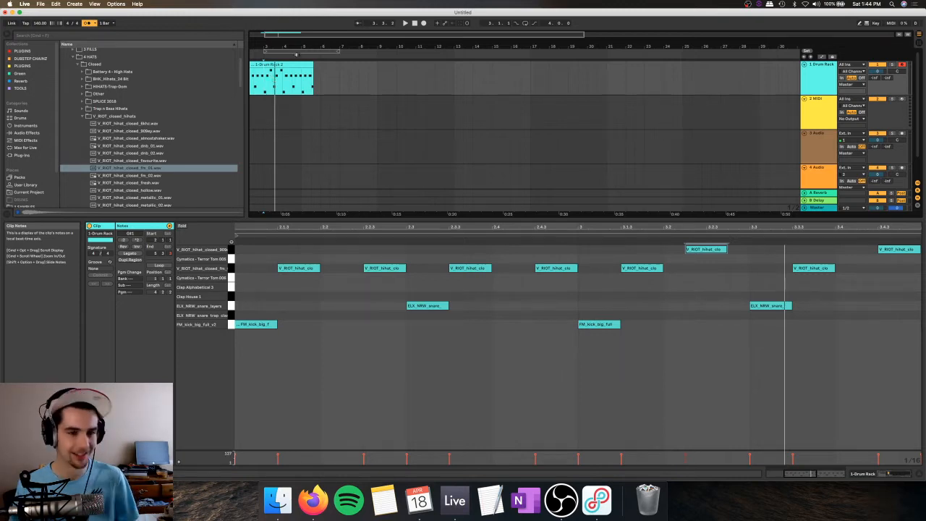
Step: Add short, low-velocity V_RIOT_hihat_closed_fm_01 notes at 3.2.3 and 3.4.2 as ghost hi-hats
double_click(744, 261)
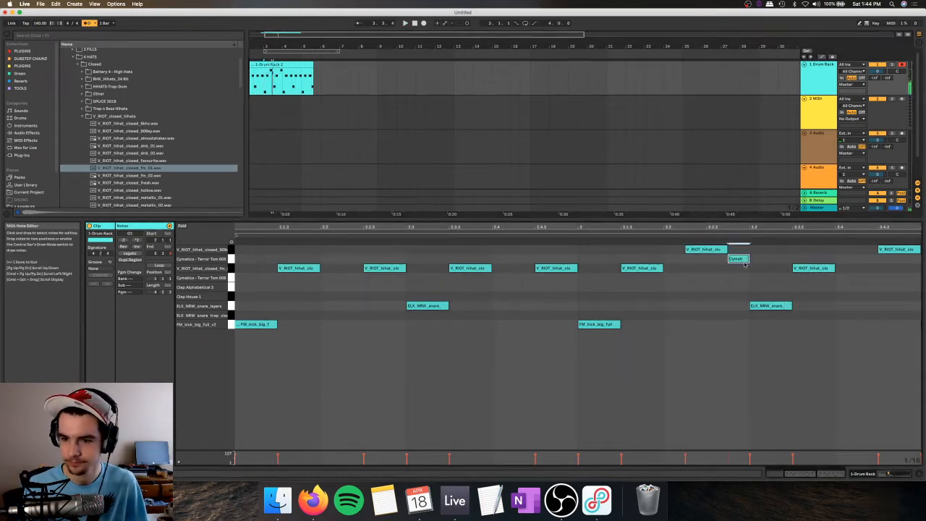
drag(744, 263, 741, 270)
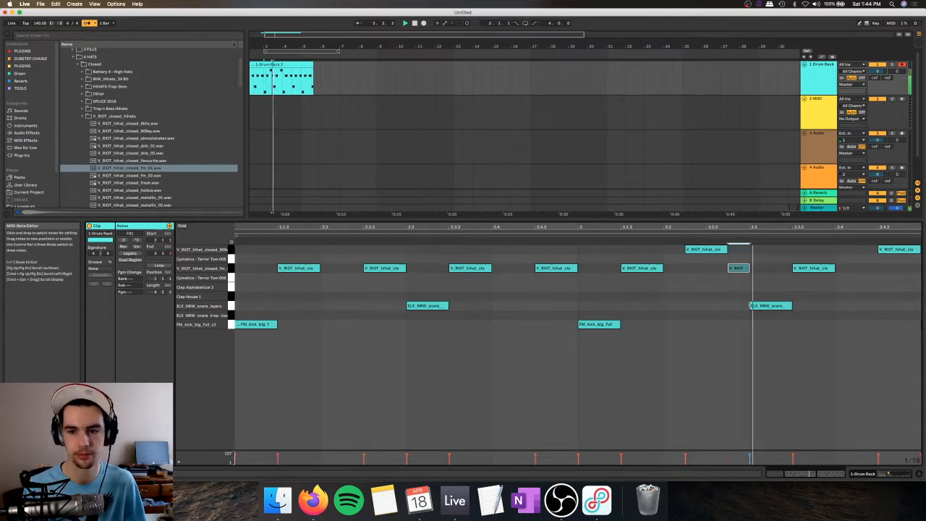
drag(732, 269, 711, 269)
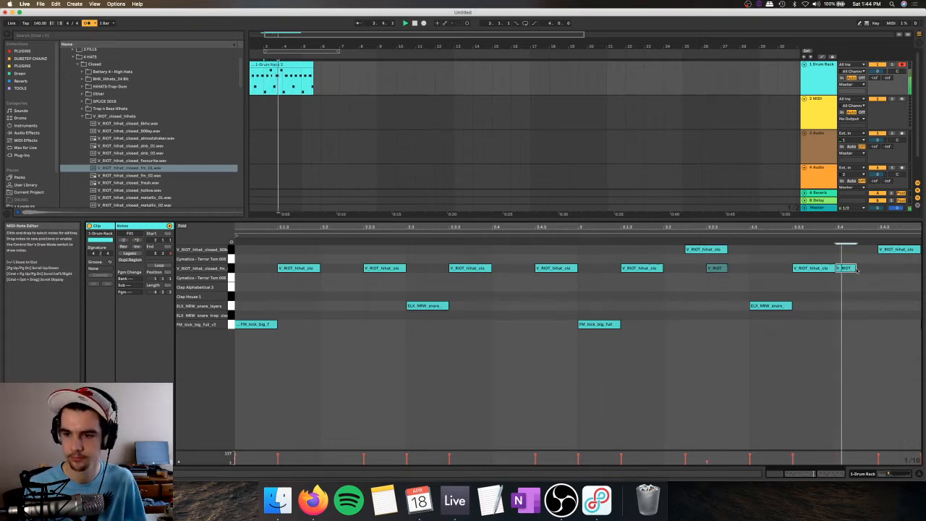
double_click(867, 269)
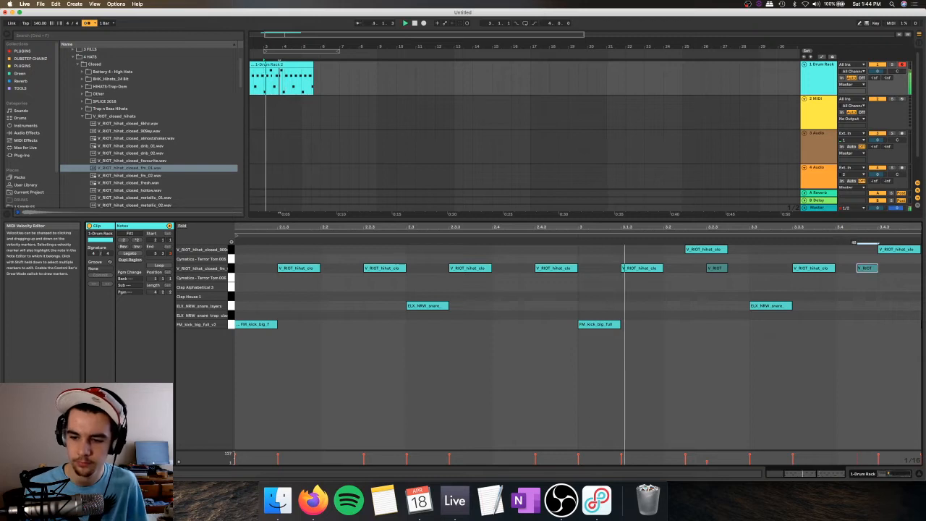
key(Left)
key(Right)
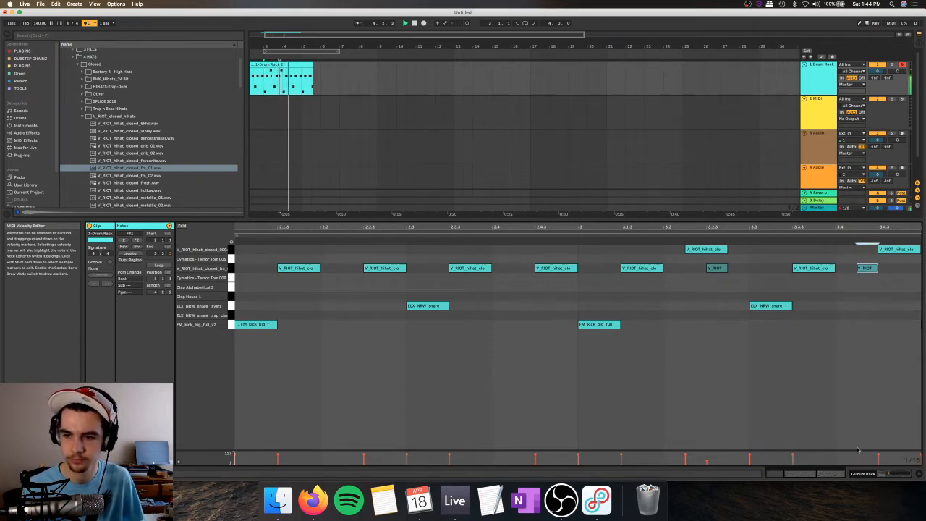
Step: Set a two-bar loop over the start of the drum clip from bar 2 and play it back
drag(284, 88, 251, 77)
key(space)
drag(286, 47, 313, 36)
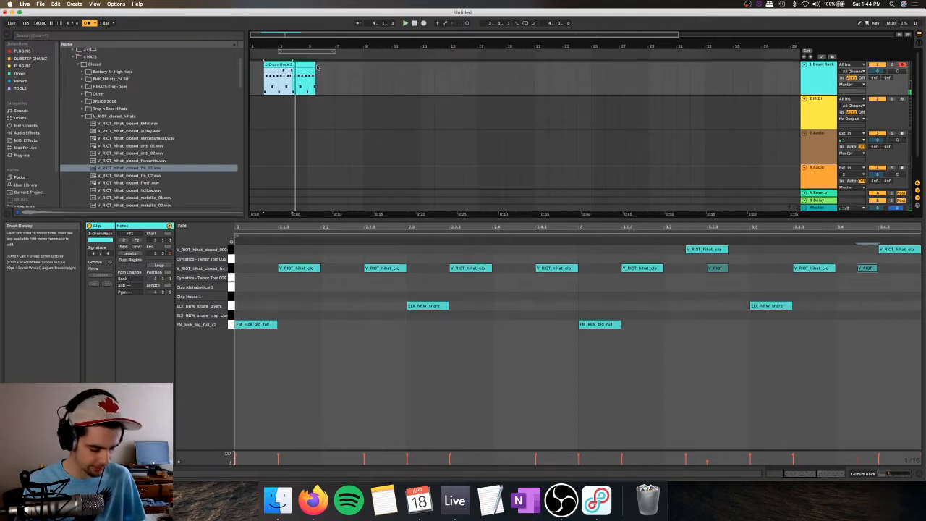
key(space)
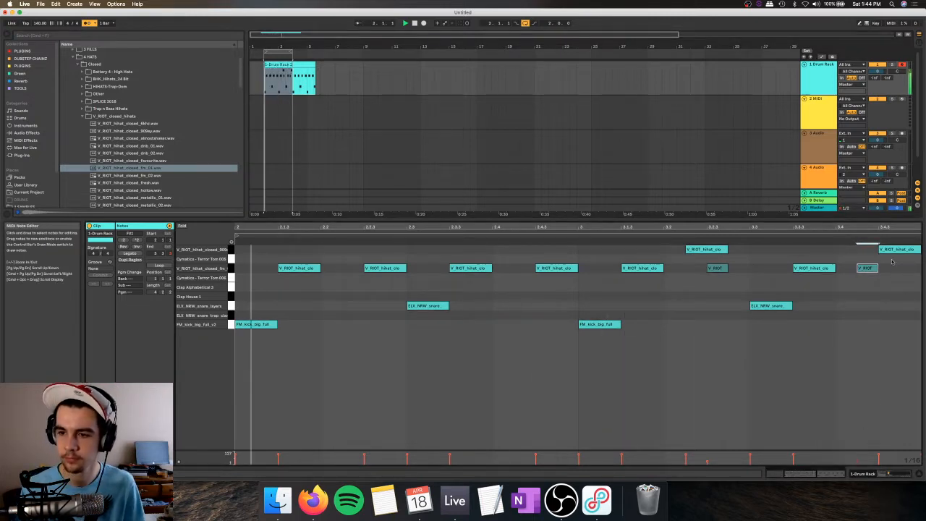
key(space)
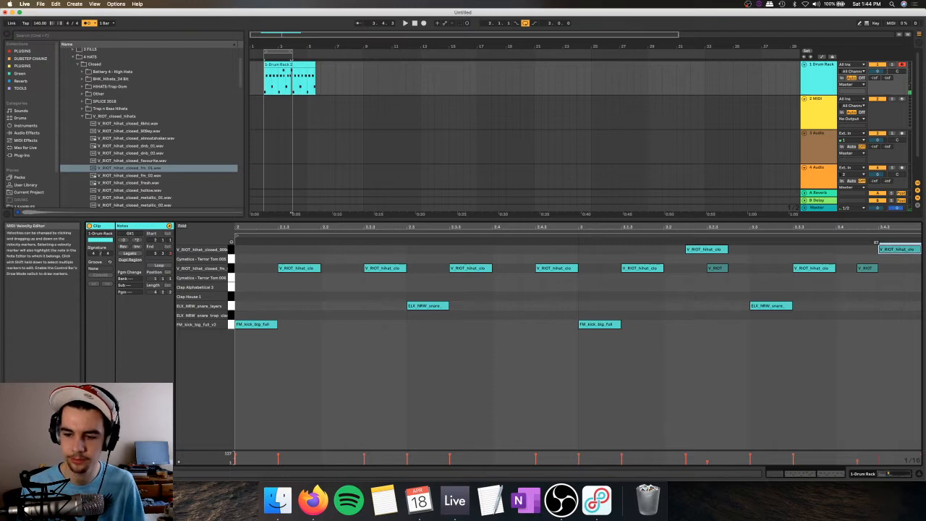
Step: Duplicate the two-bar drum section directly after itself and play both clips as a four-bar loop
drag(285, 76, 305, 76)
key(super+d)
key(super+z)
key(super+z)
key(super+d)
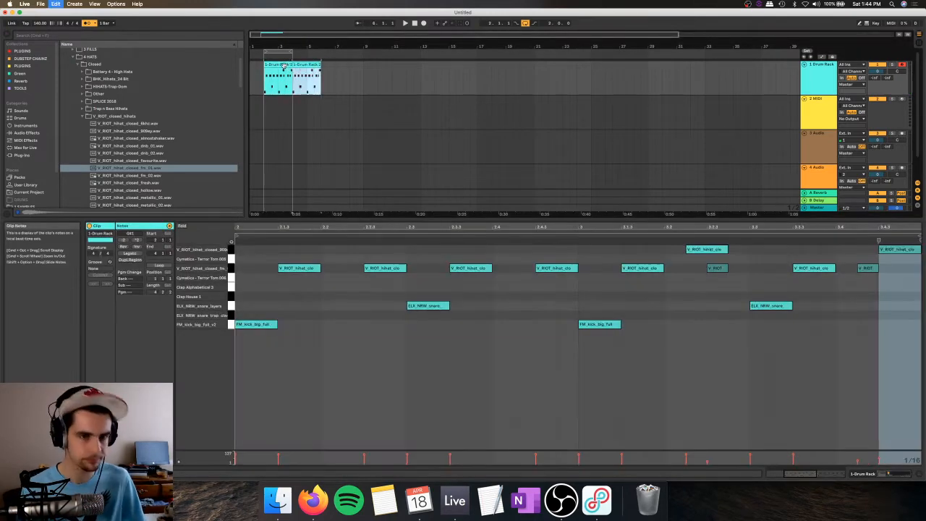
click(305, 64)
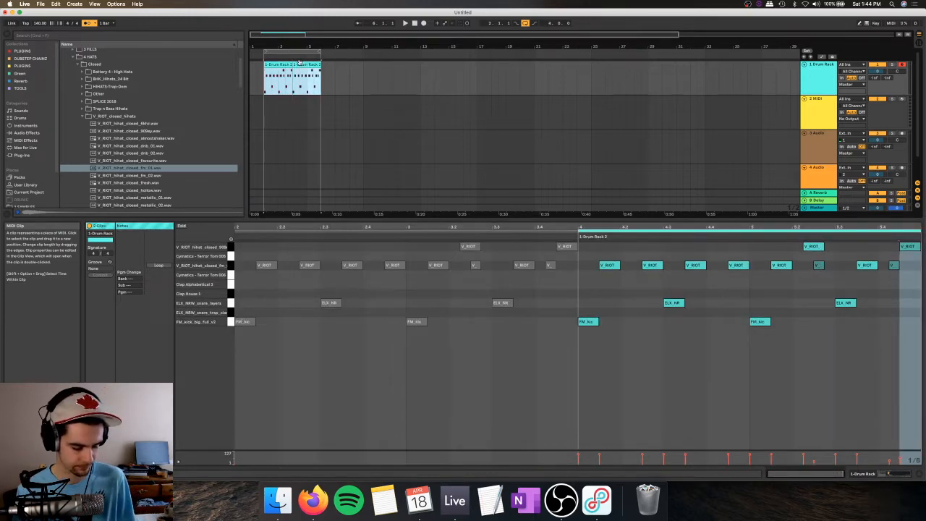
key(space)
Step: Compare the installed Plug-Ins category with the custom PLUGINS collection in the browser
double_click(812, 71)
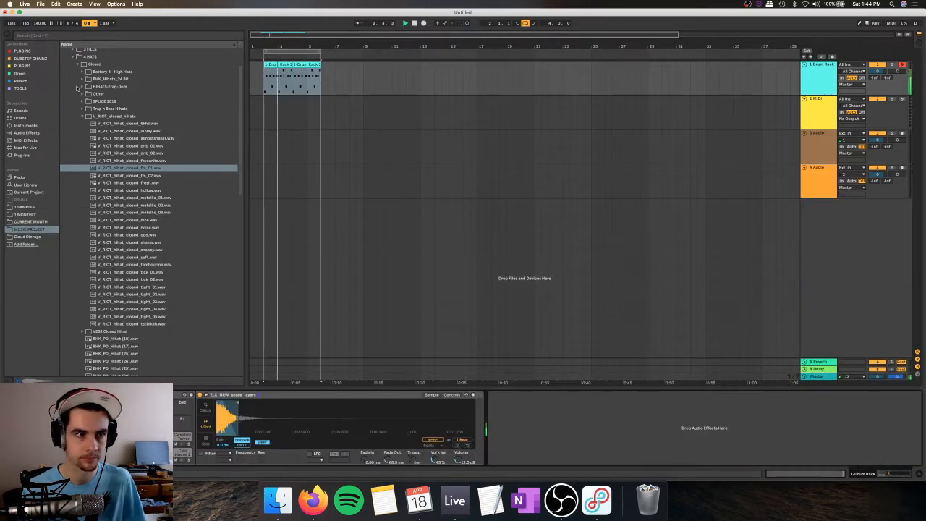
click(51, 155)
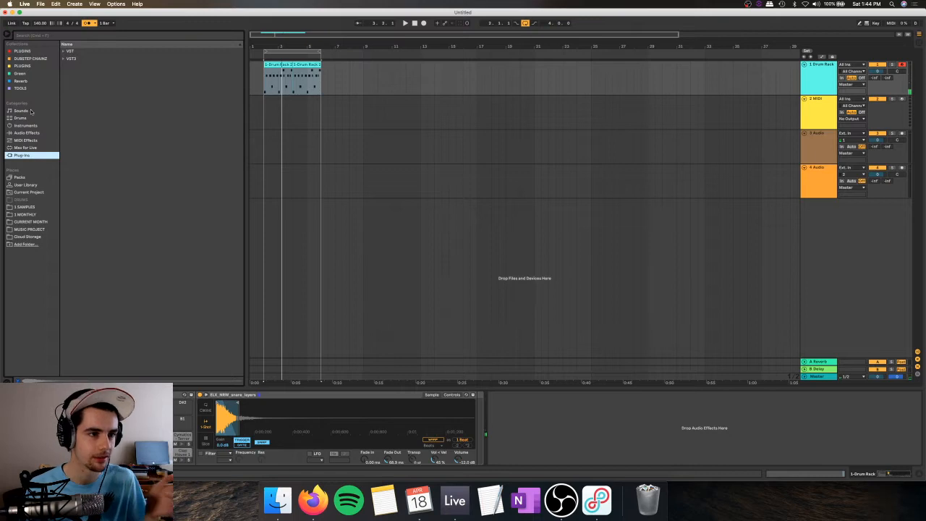
click(33, 52)
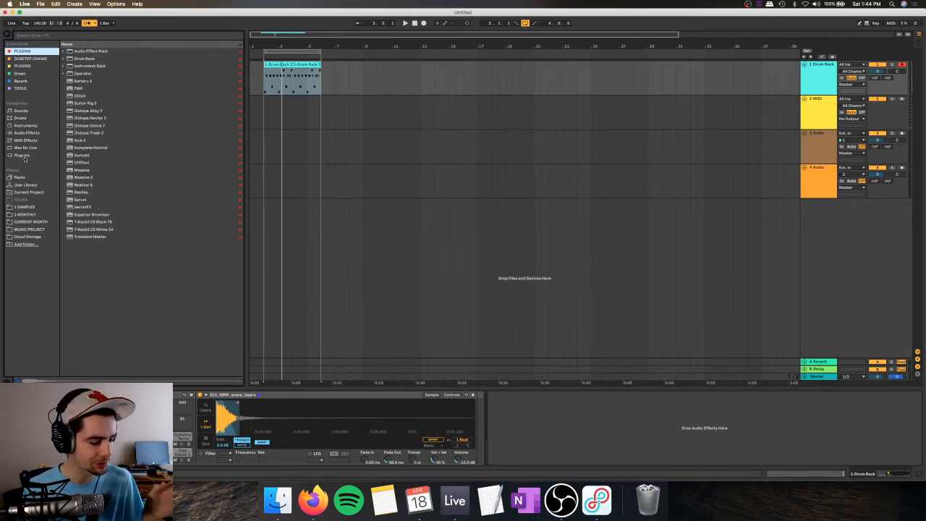
click(24, 157)
click(33, 51)
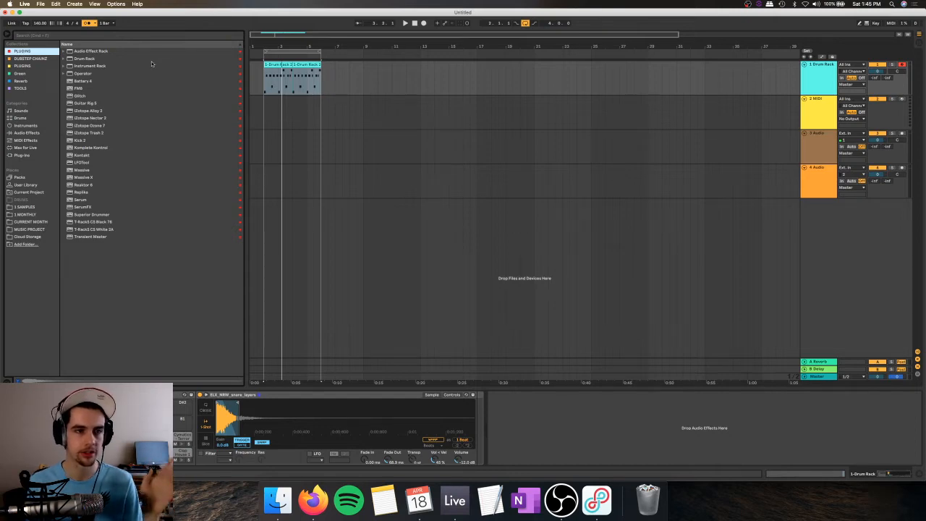
Step: Load the Serum synth from the PLUGINS collection onto the empty MIDI track 2
click(146, 82)
click(140, 96)
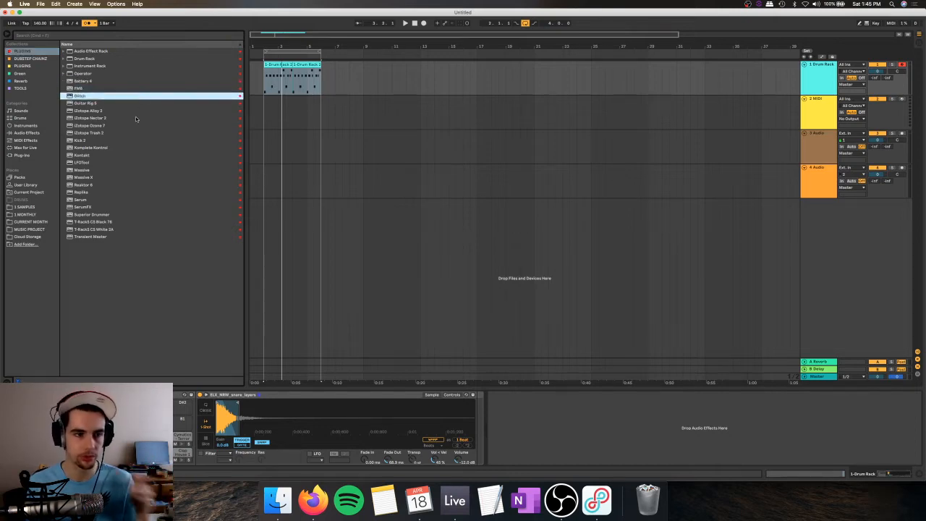
click(84, 200)
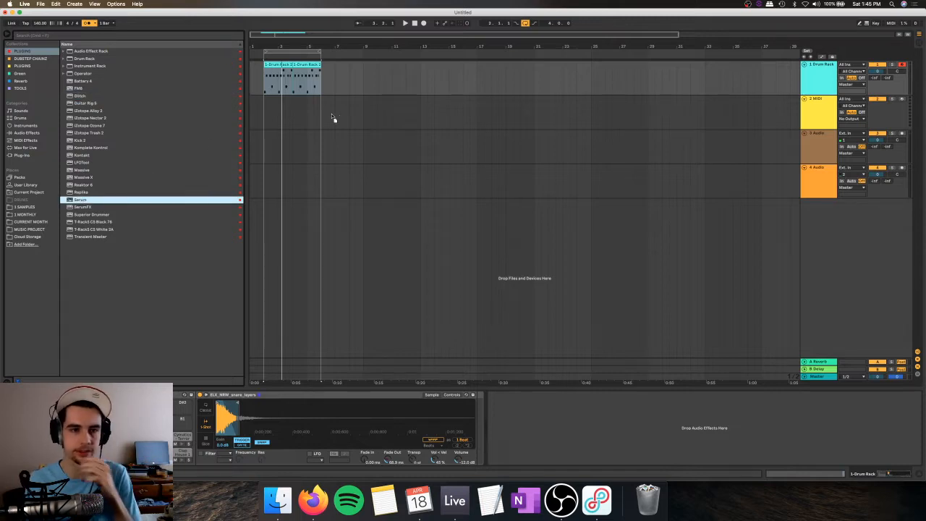
drag(332, 115, 323, 119)
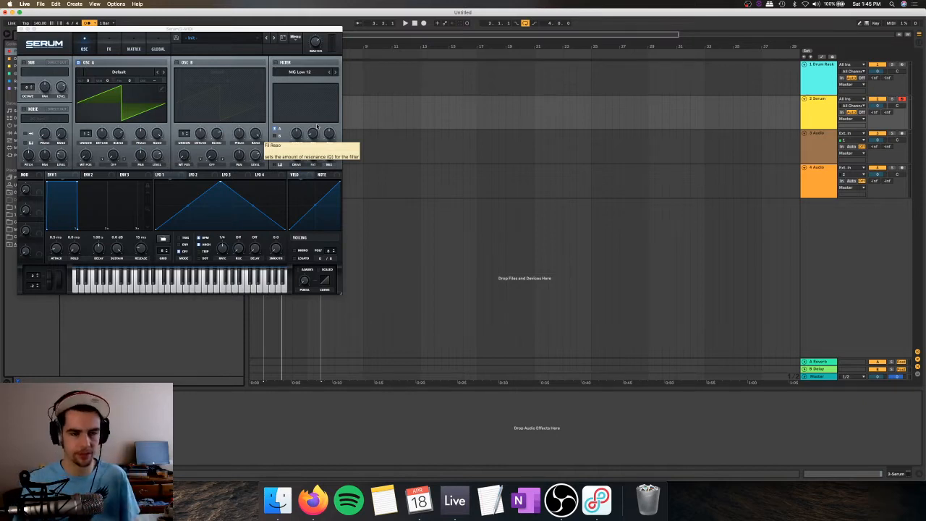
Step: Examine the user presets in Serum's preset list
drag(256, 33, 380, 48)
click(358, 61)
mouse_move(340, 75)
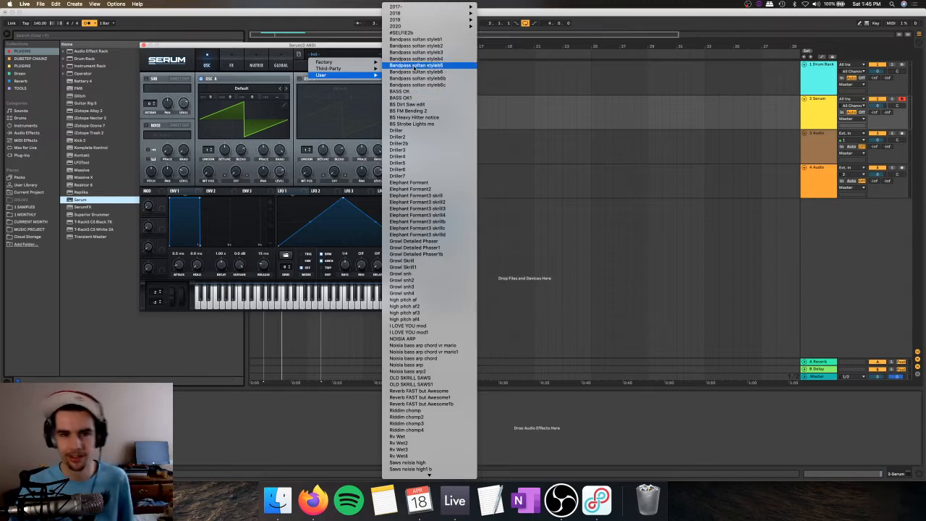
click(422, 32)
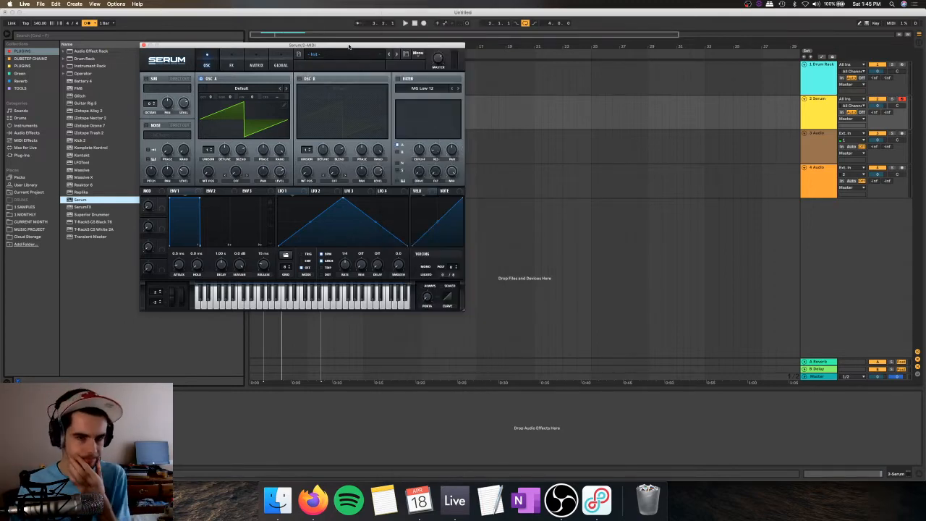
drag(352, 48, 360, 48)
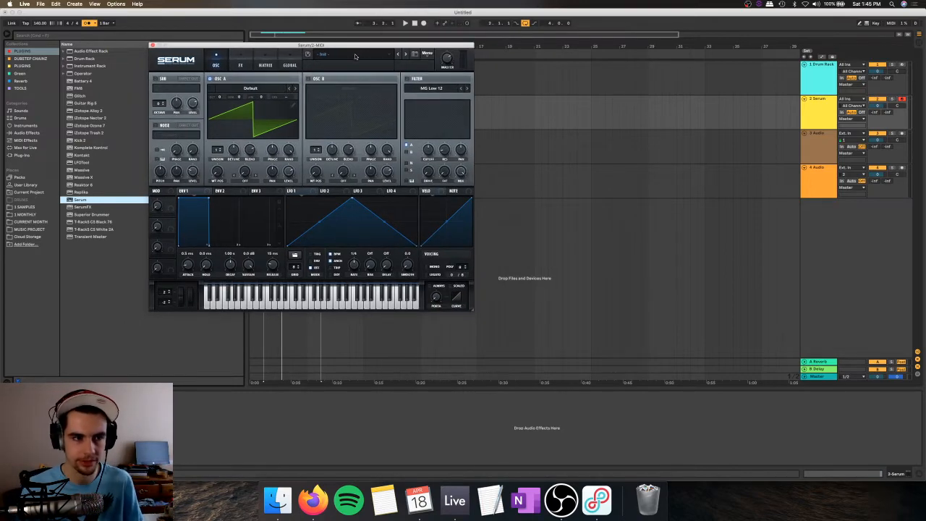
Step: Replace Serum on track 2 with Massive and open Massive's list of recent files
click(81, 171)
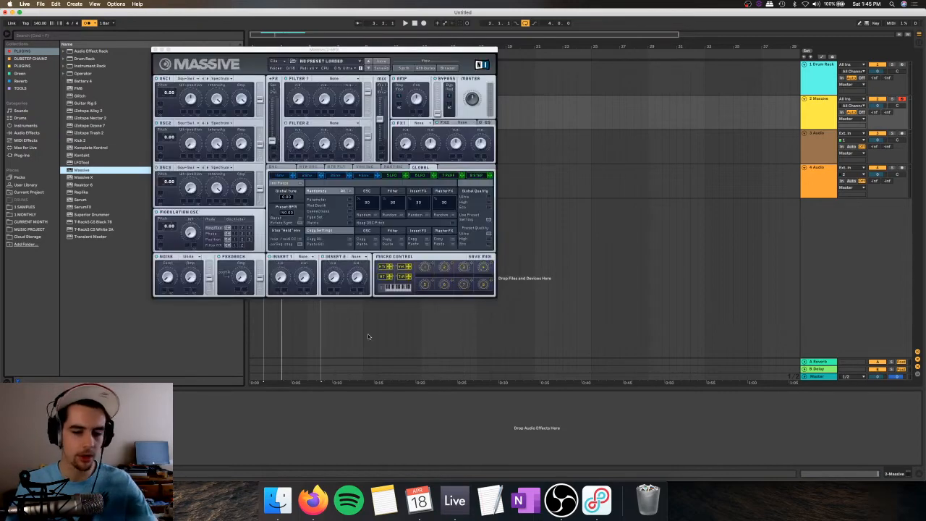
click(278, 61)
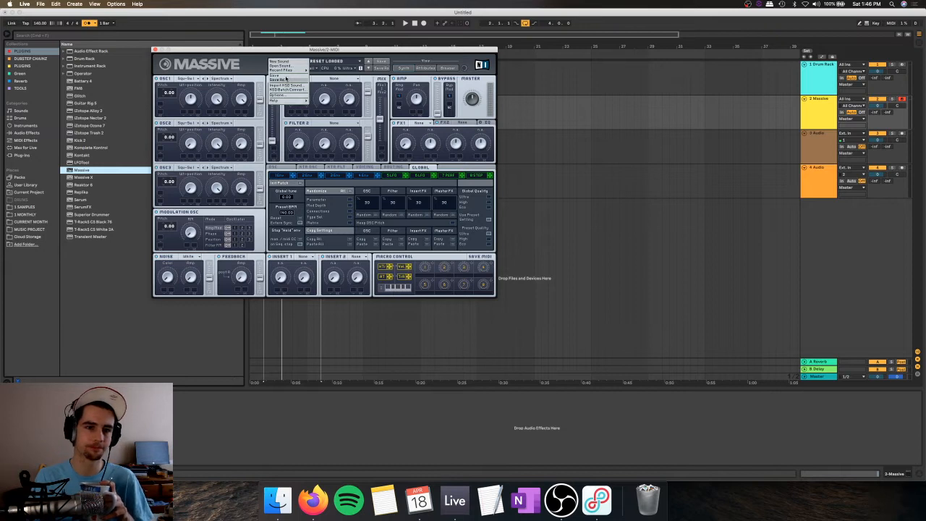
mouse_move(288, 70)
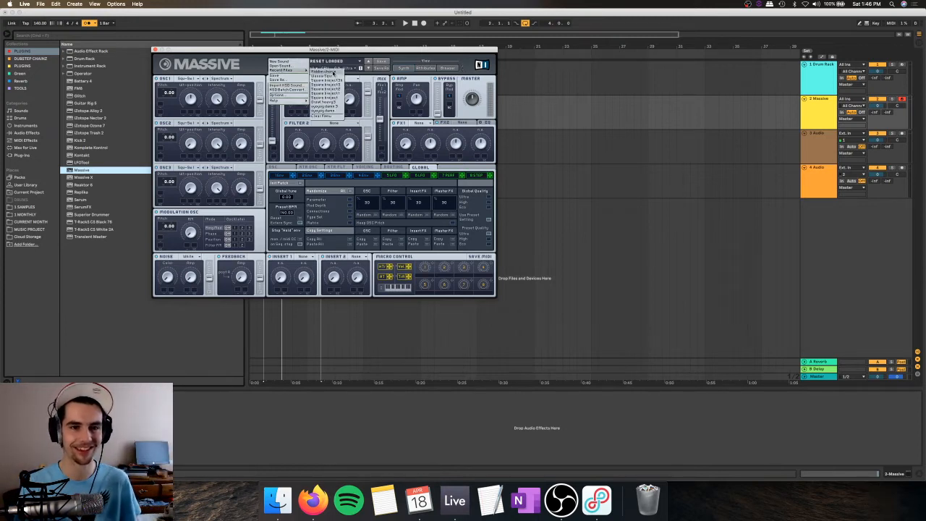
Step: Browse Massive's saved preset folders and list the sounds in the 2020 folder
click(282, 62)
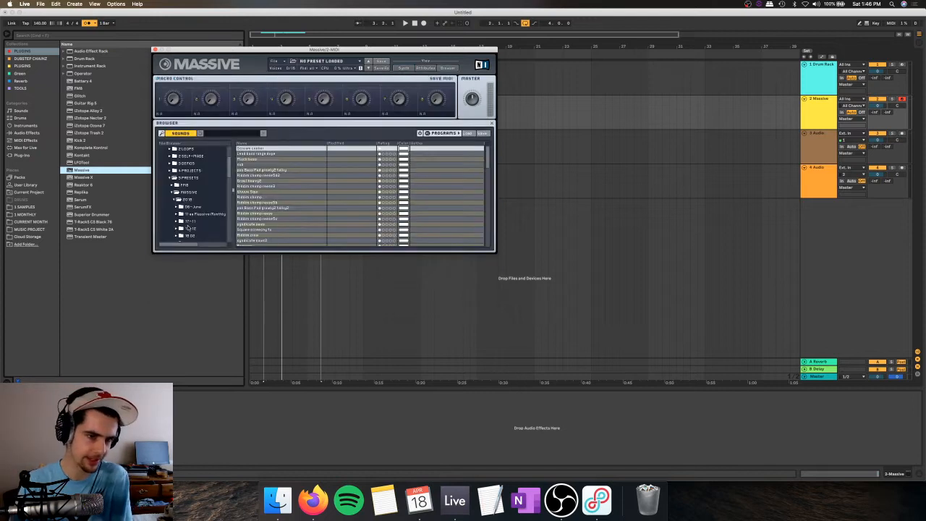
scroll(190, 225, down, 5)
scroll(243, 196, down, 10)
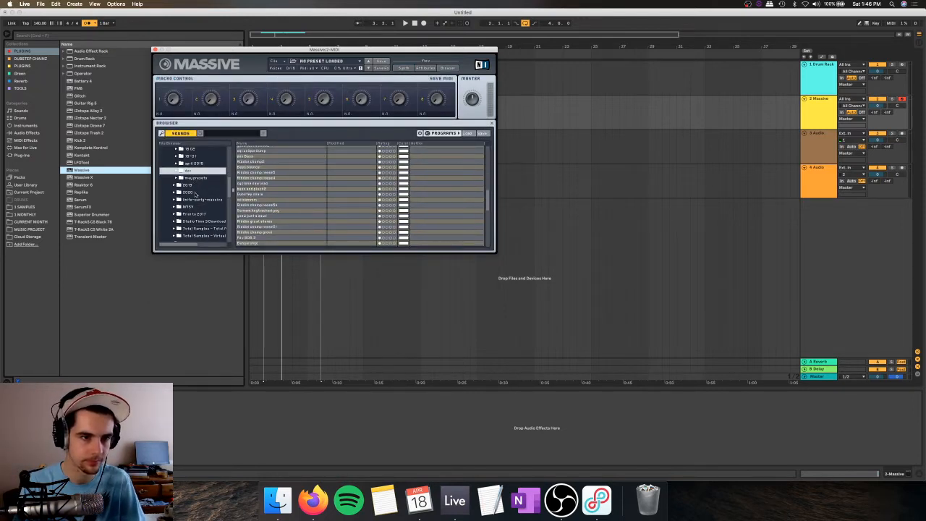
click(195, 193)
scroll(255, 201, down, 5)
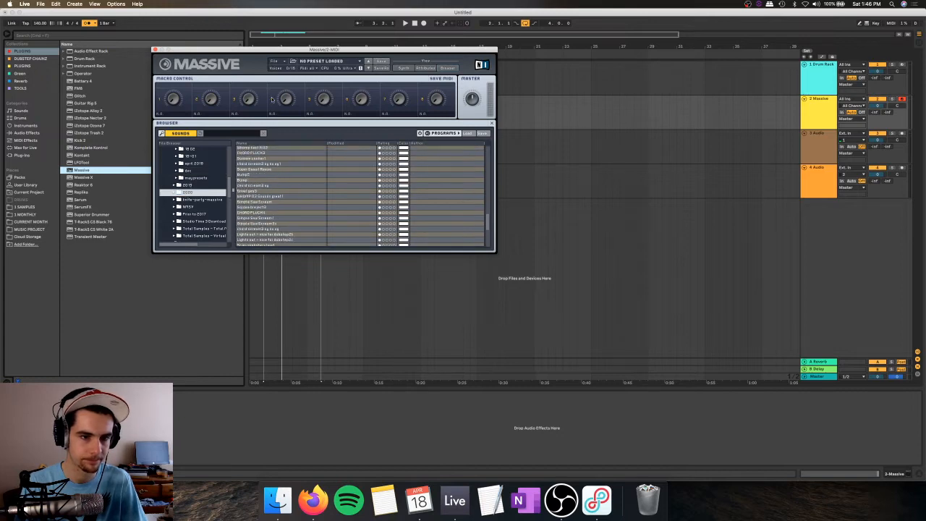
Step: Start a new, empty sound in Massive and return to its synth view
click(275, 62)
click(282, 69)
click(403, 68)
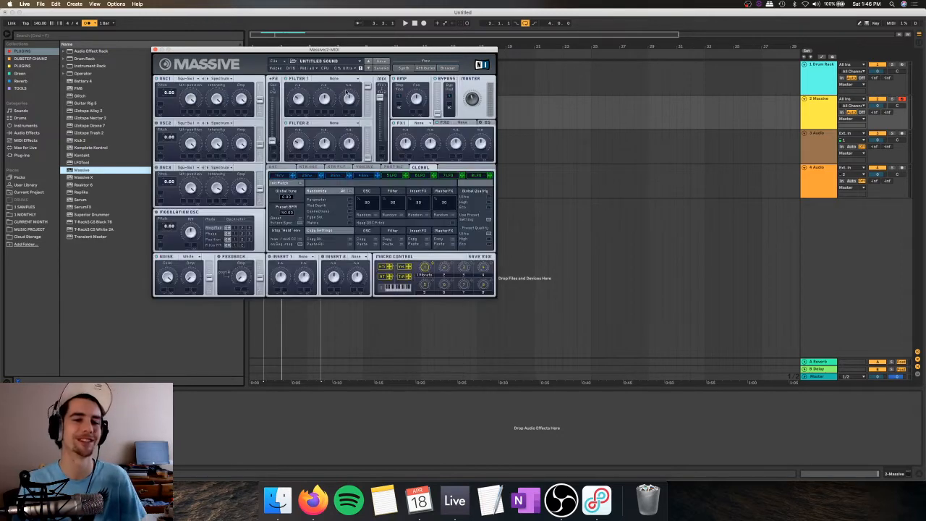
Step: Set Massive's OSC1 wavetable to Sin-Squ and turn its Wt-position down toward the sine shape
click(192, 79)
click(201, 94)
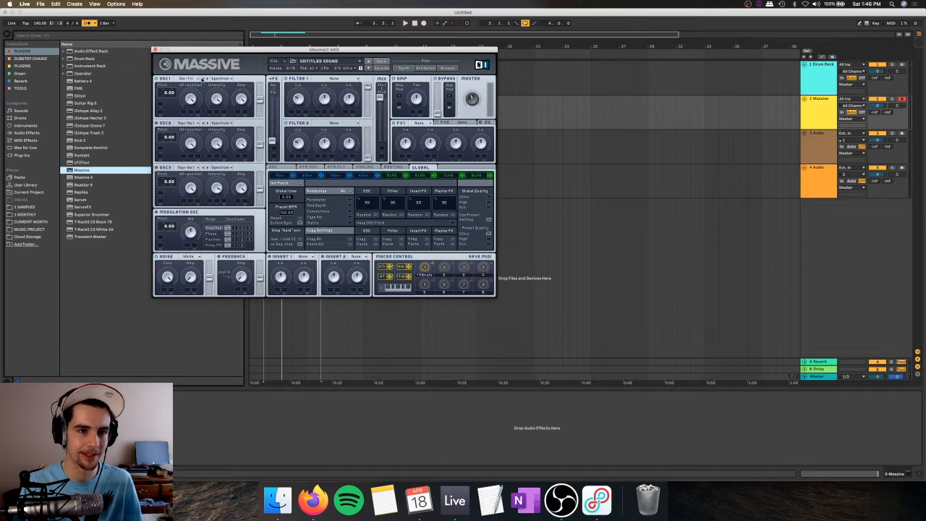
click(194, 79)
click(174, 97)
drag(189, 99, 180, 148)
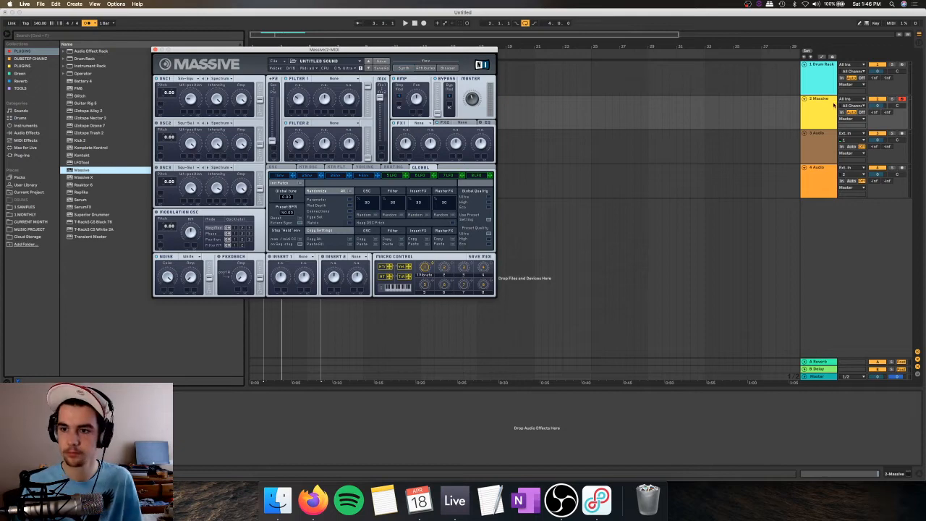
Step: Enable the computer MIDI keyboard, try a note on Massive and place the start position at bar 2 of the Massive track
click(583, 69)
drag(481, 50, 718, 59)
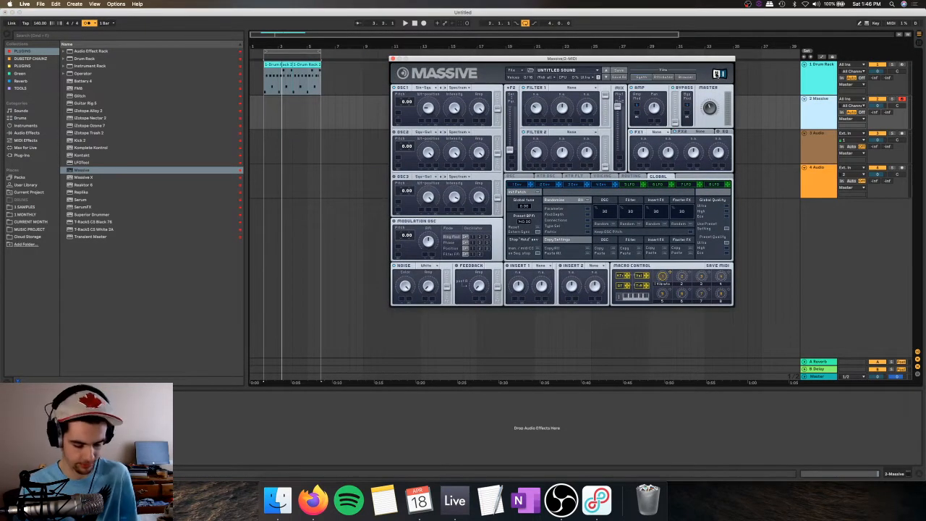
key(m)
key(a)
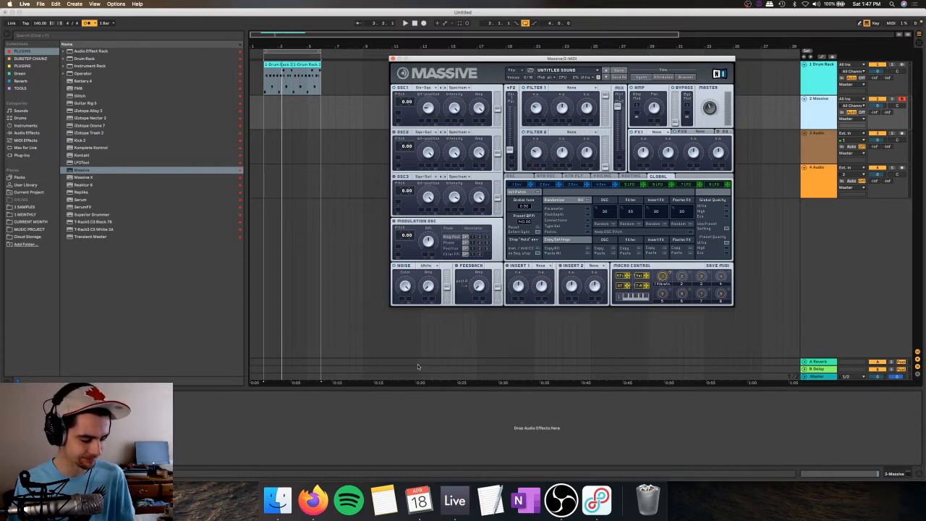
click(266, 114)
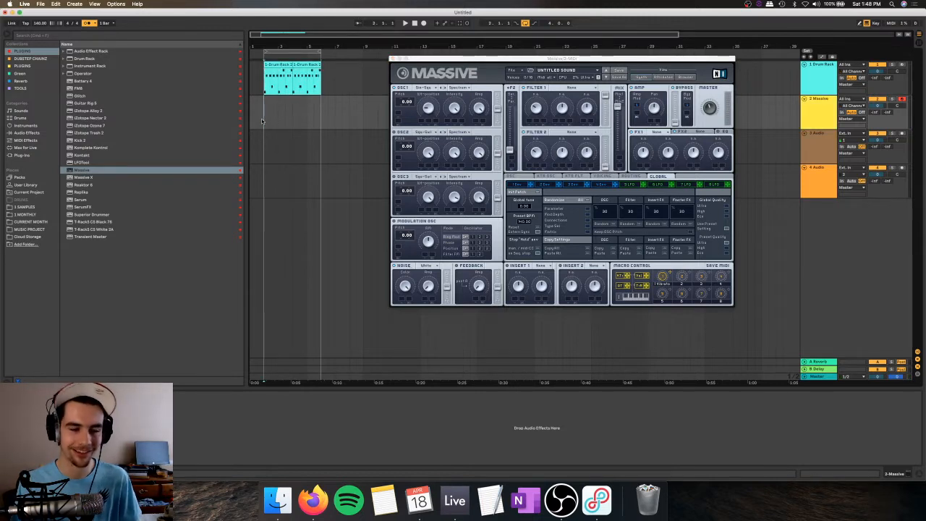
Step: Record a four-bar MIDI bass line of F0 notes on the Massive track from bar 2 over the drum pattern
key(space)
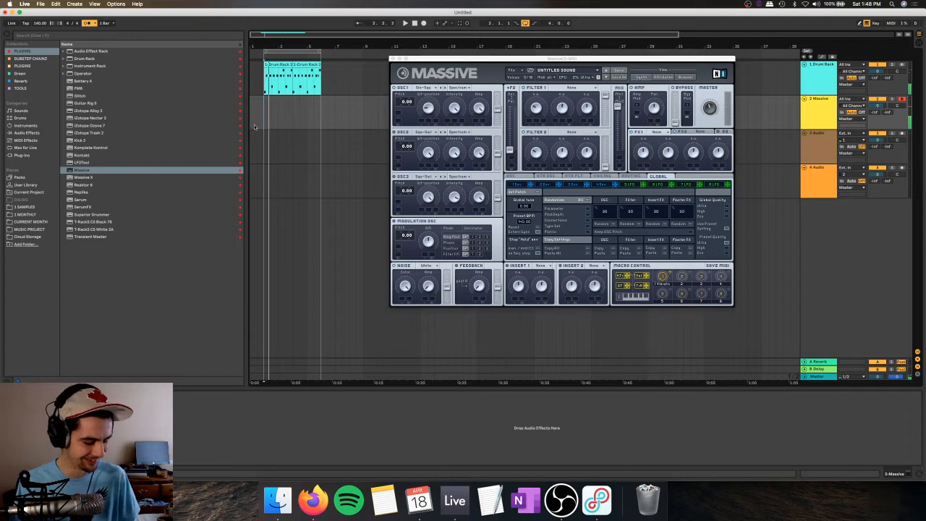
key(F9)
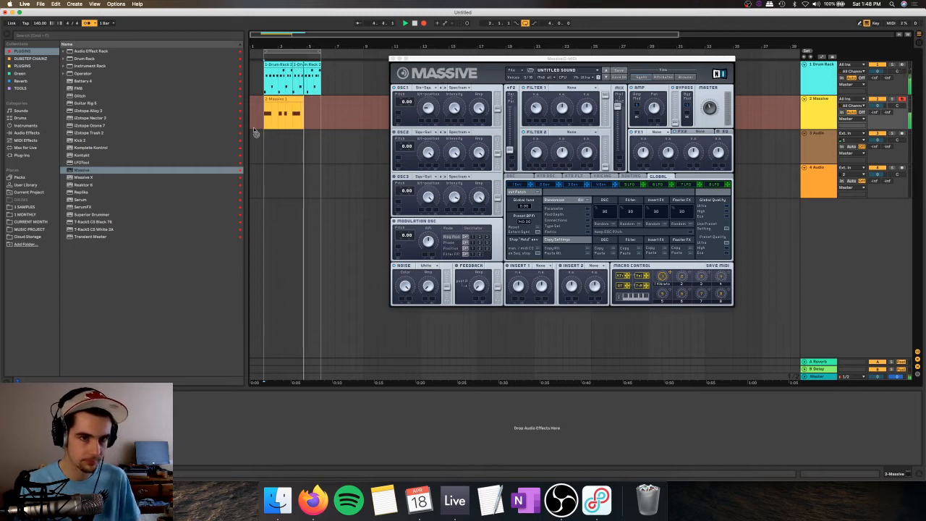
key(space)
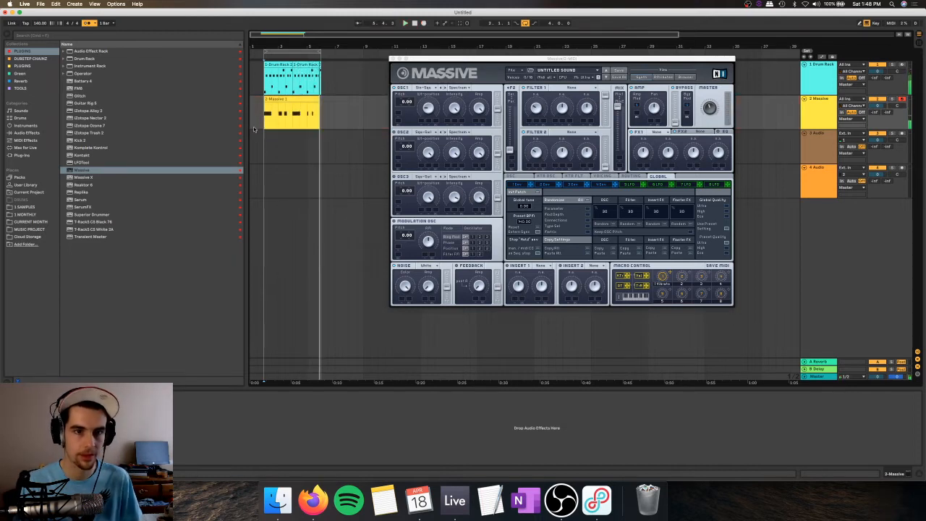
click(266, 108)
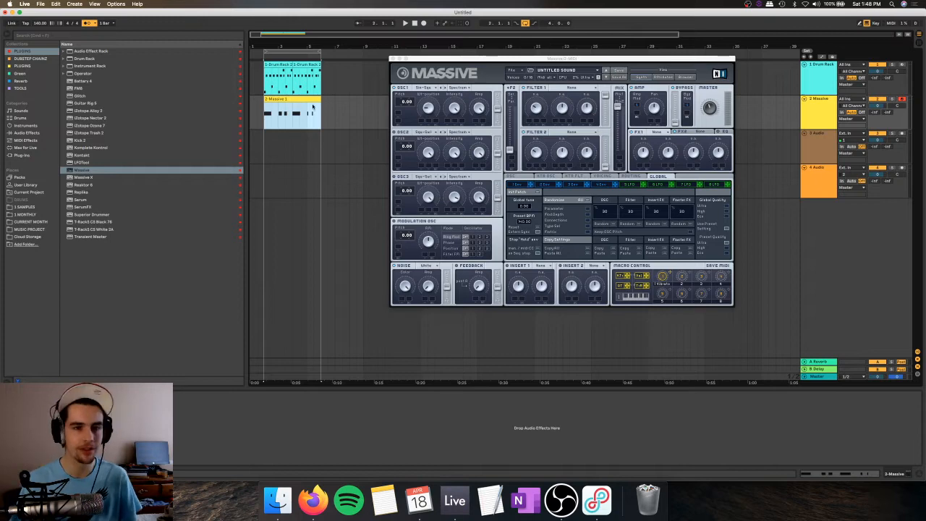
Step: Examine the recorded Massive clip's notes and play it back, comparing its rhythm with the drum clip
double_click(302, 99)
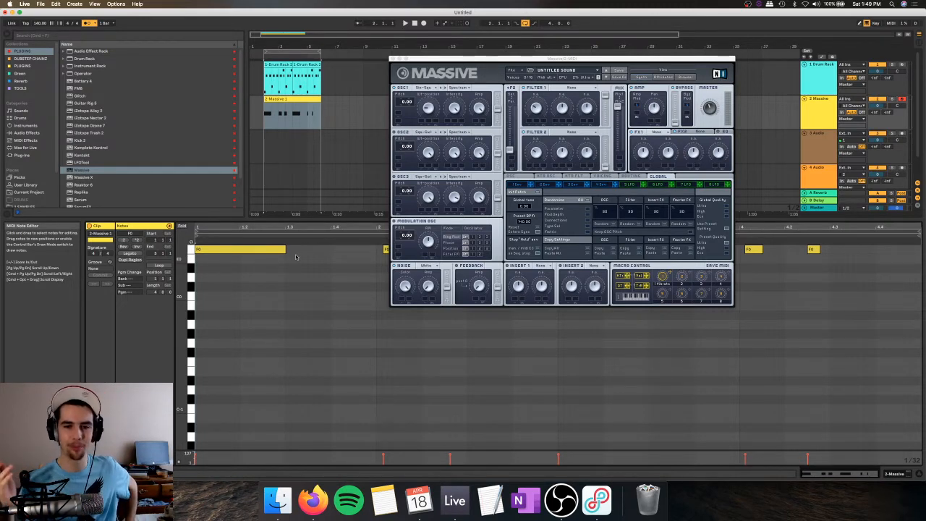
key(space)
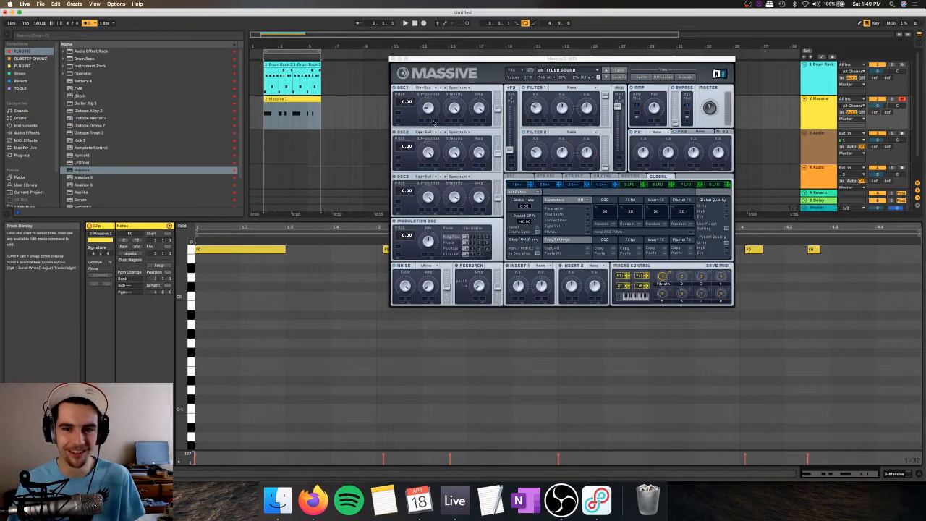
click(278, 69)
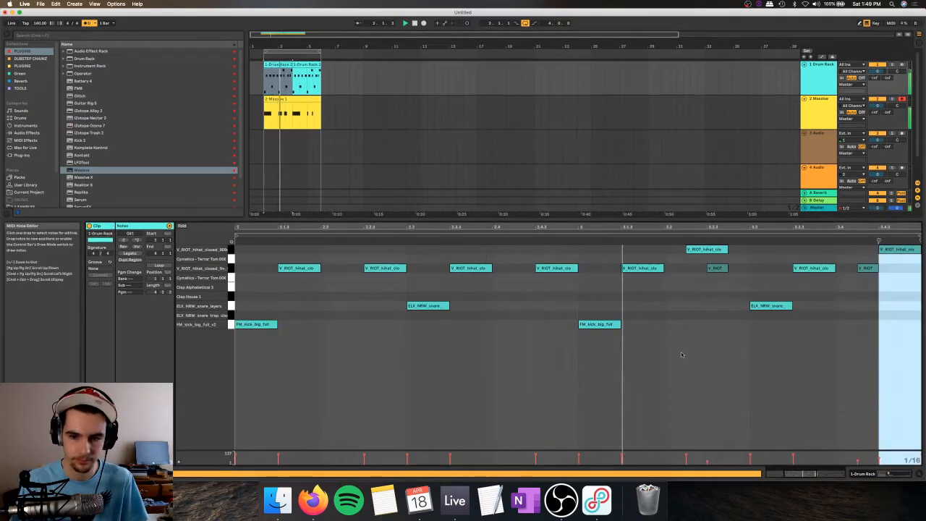
click(292, 107)
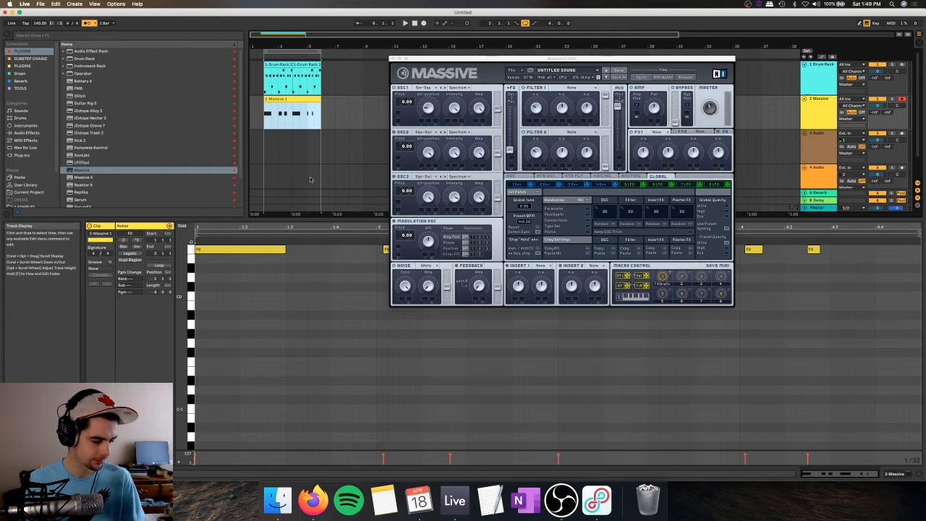
Step: Insert a new MIDI track below the Massive track and load a second Massive instance onto it
click(395, 59)
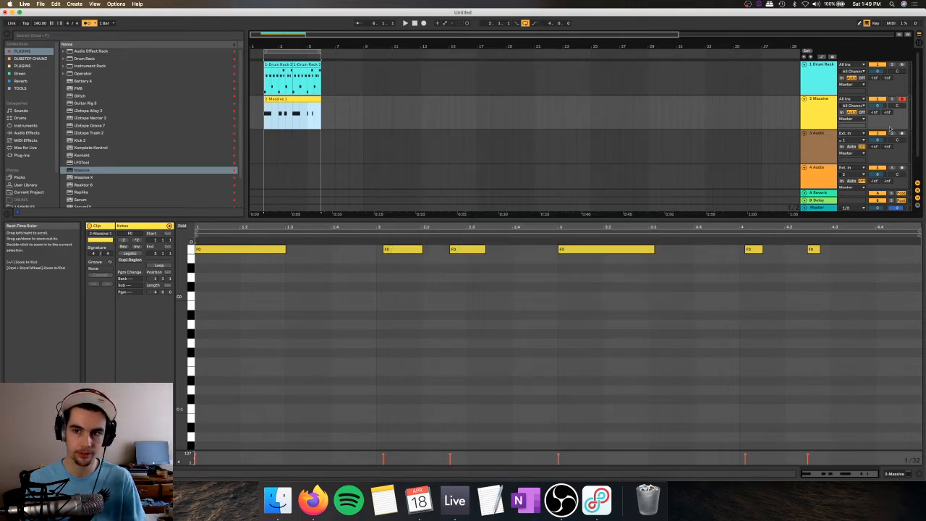
click(809, 103)
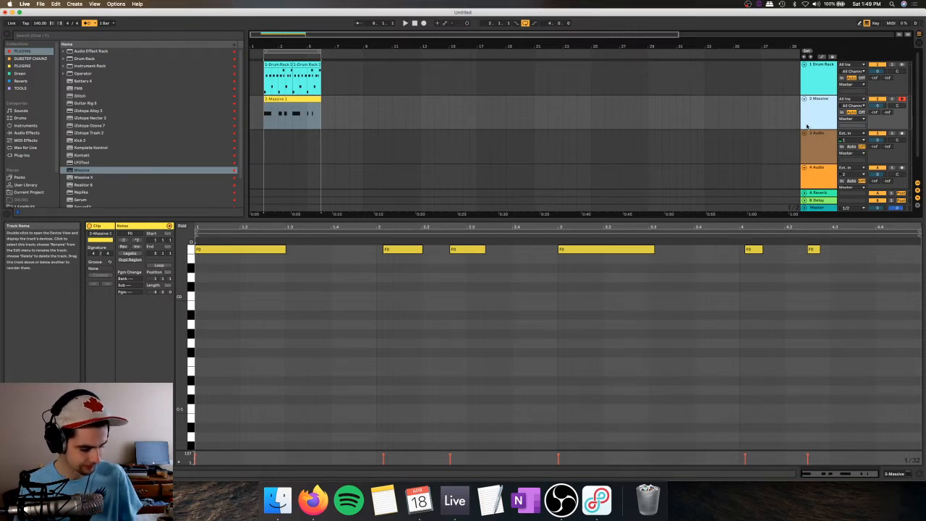
key(super+shift+t)
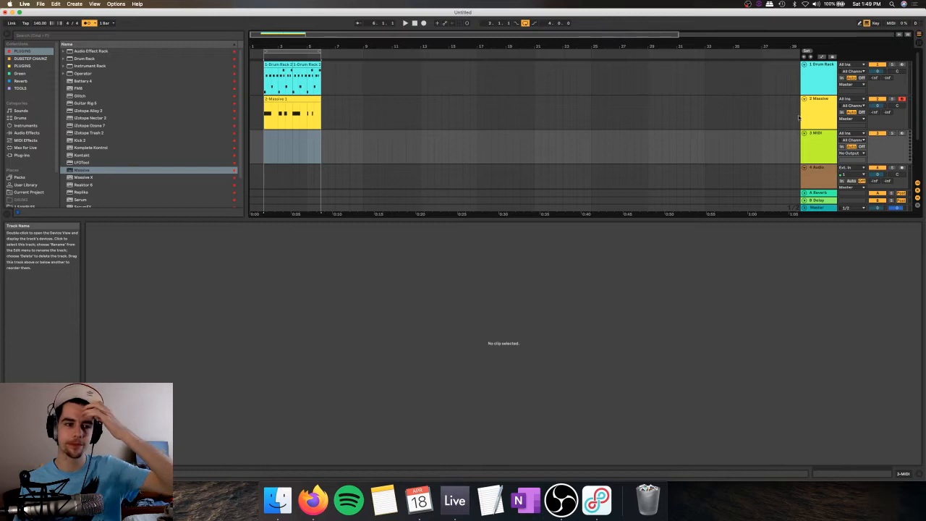
click(88, 171)
scroll(90, 177, down, 1)
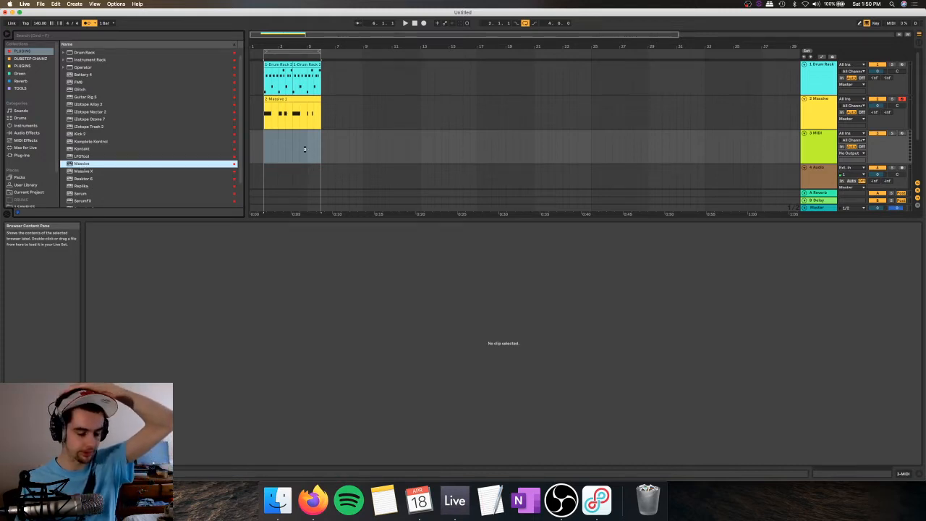
drag(304, 149, 305, 150)
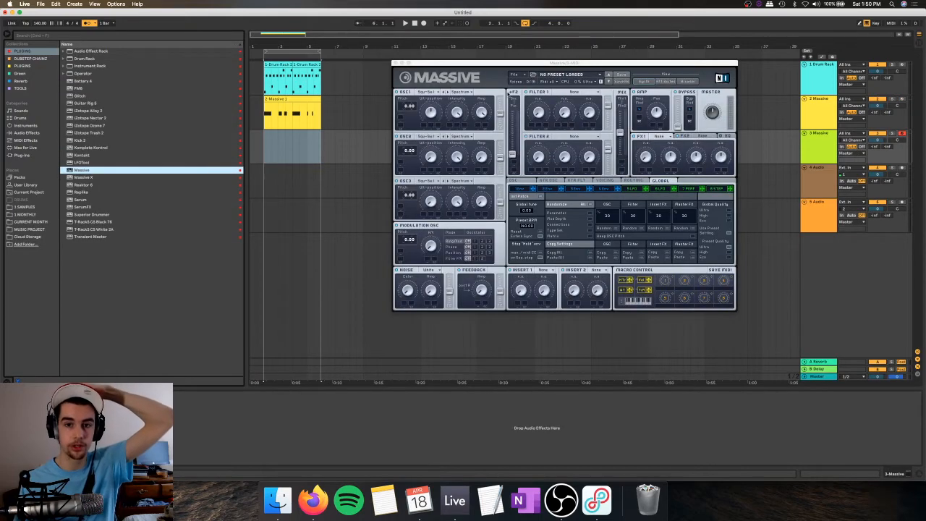
Step: Start a new, empty sound in the second Massive and look through the saved presets in the 2020 folder
click(525, 76)
click(525, 75)
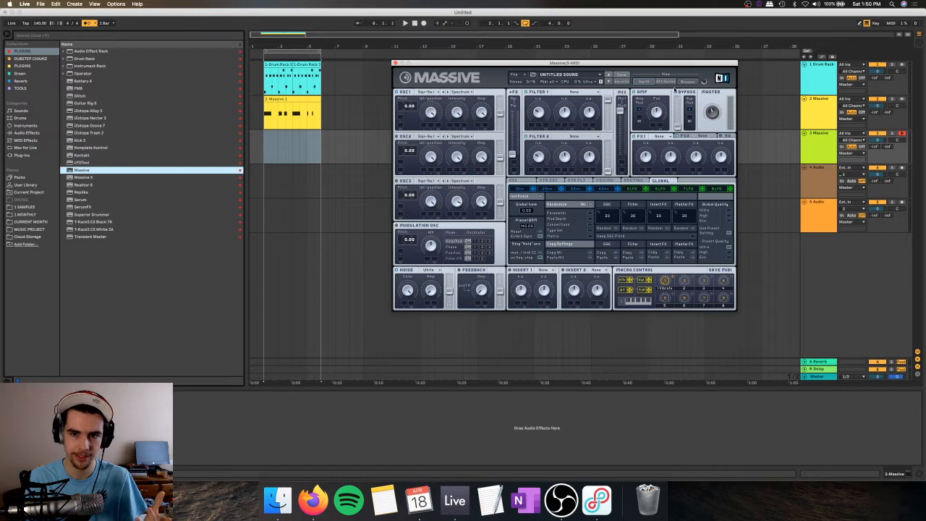
click(684, 81)
scroll(538, 182, down, 4)
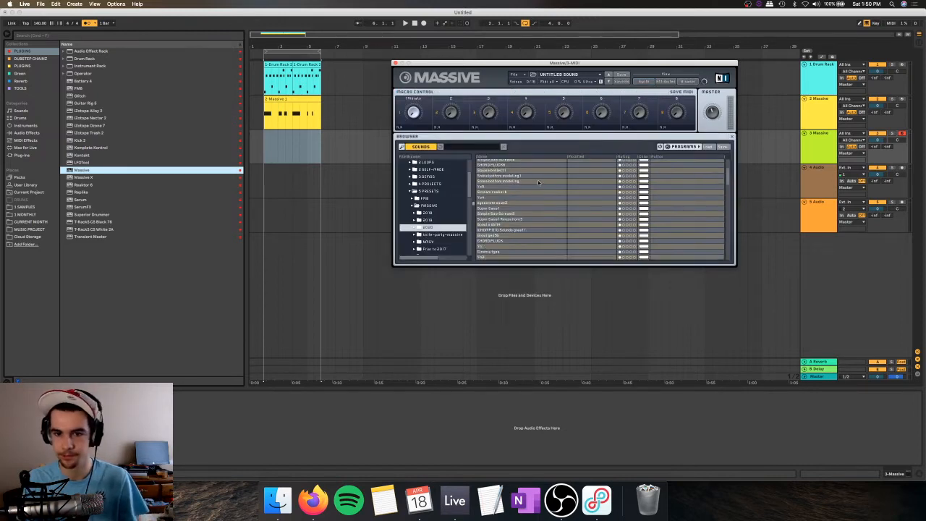
scroll(538, 182, down, 2)
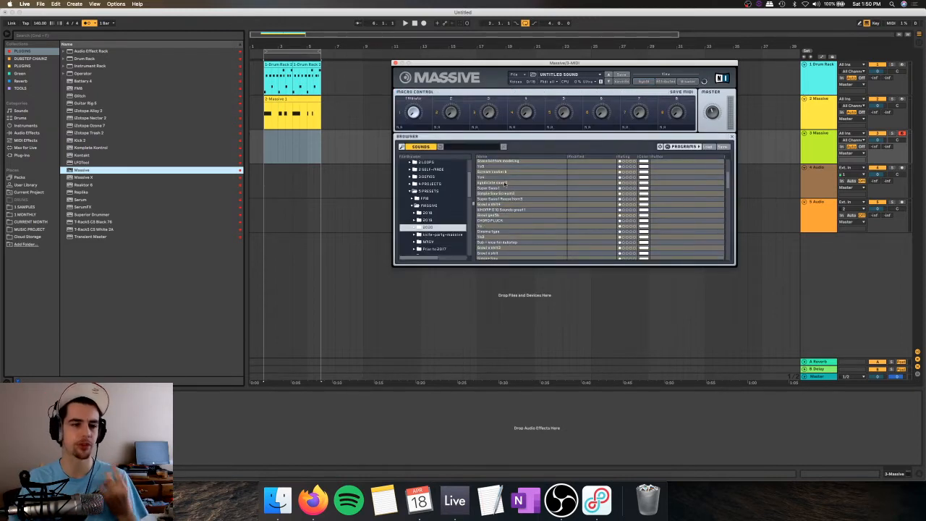
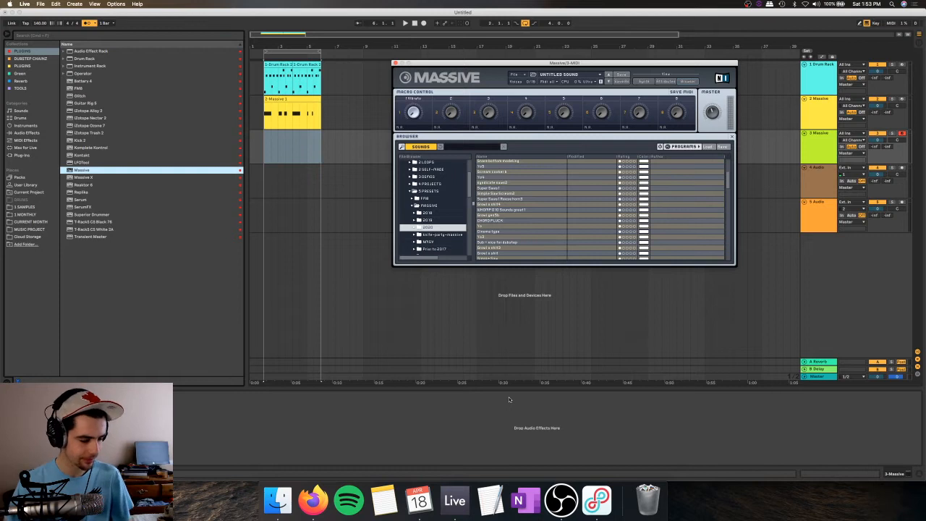
Step: Play the loop and audition presets from the 2020 folder in the second Massive, loading Yoy Old Style
click(265, 136)
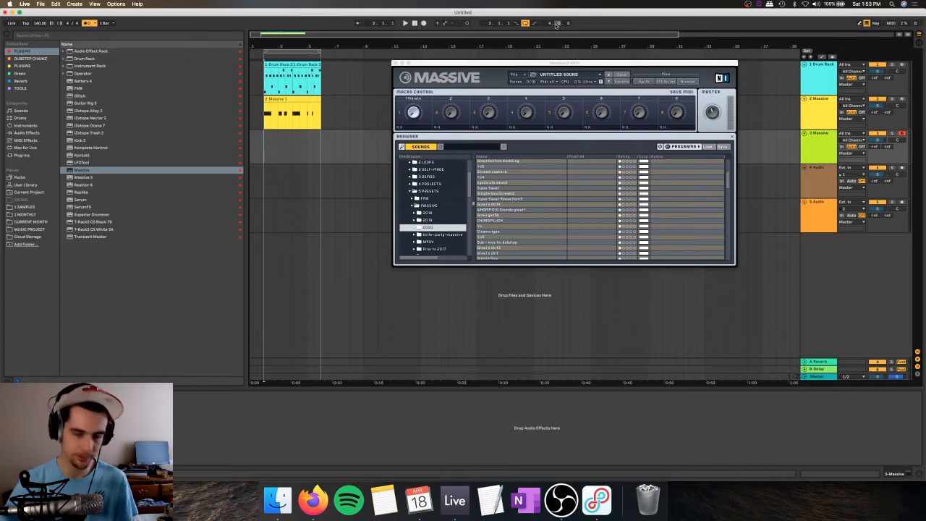
key(space)
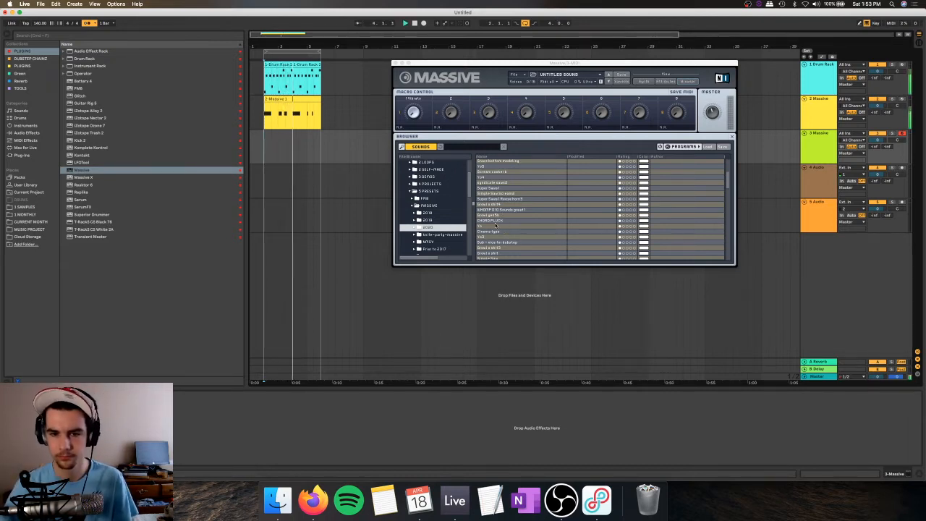
click(494, 232)
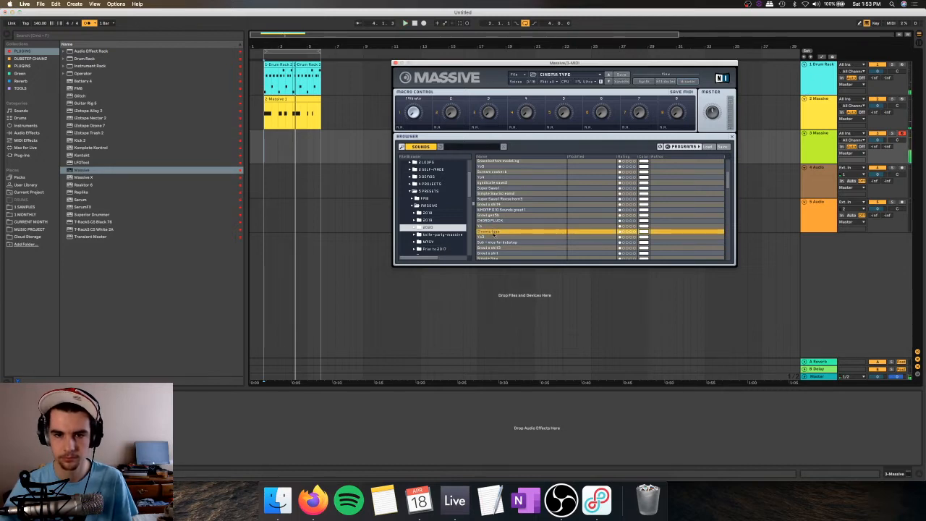
click(497, 178)
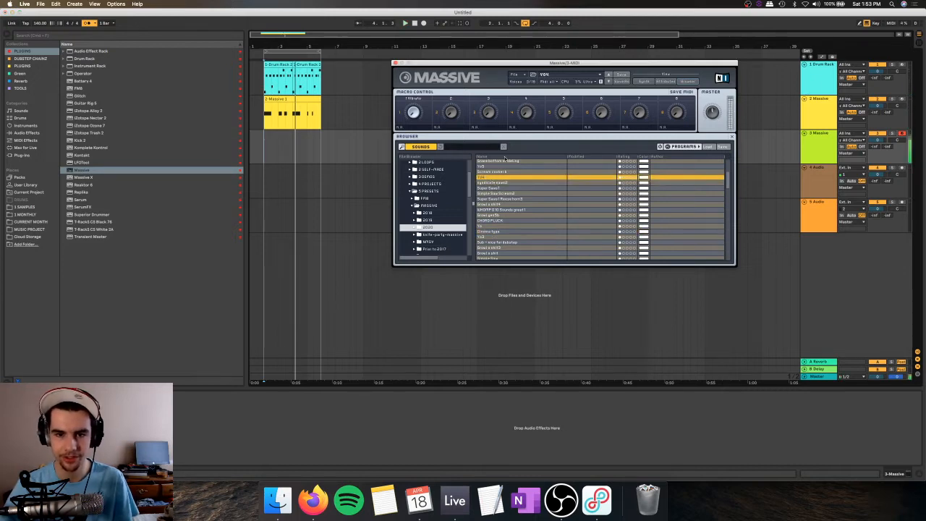
scroll(499, 189, up, 1)
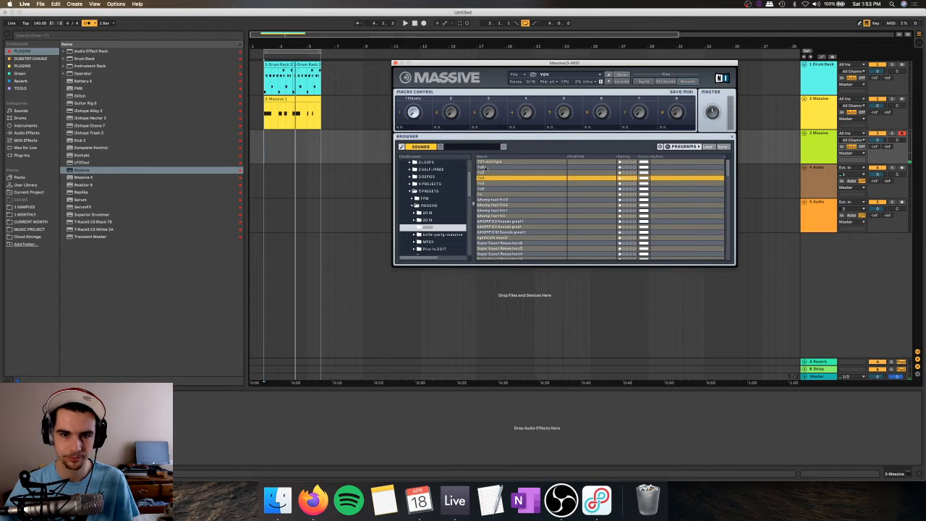
click(494, 162)
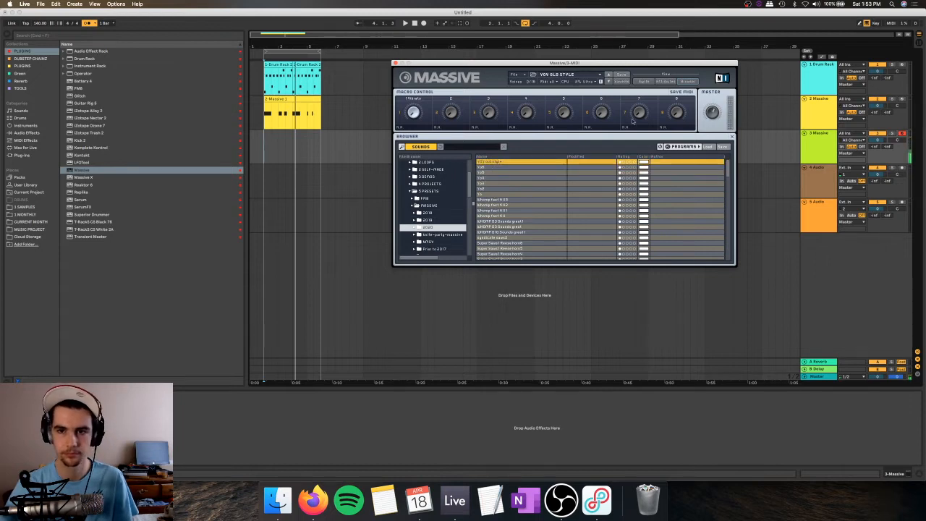
Step: Show the preset's synth page and change modulator 5 from Performer to LFO
click(644, 81)
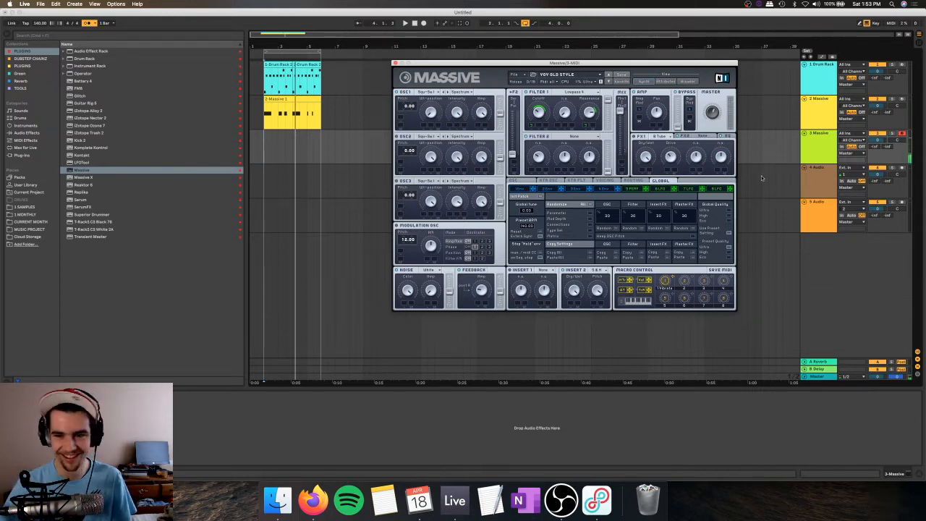
click(633, 189)
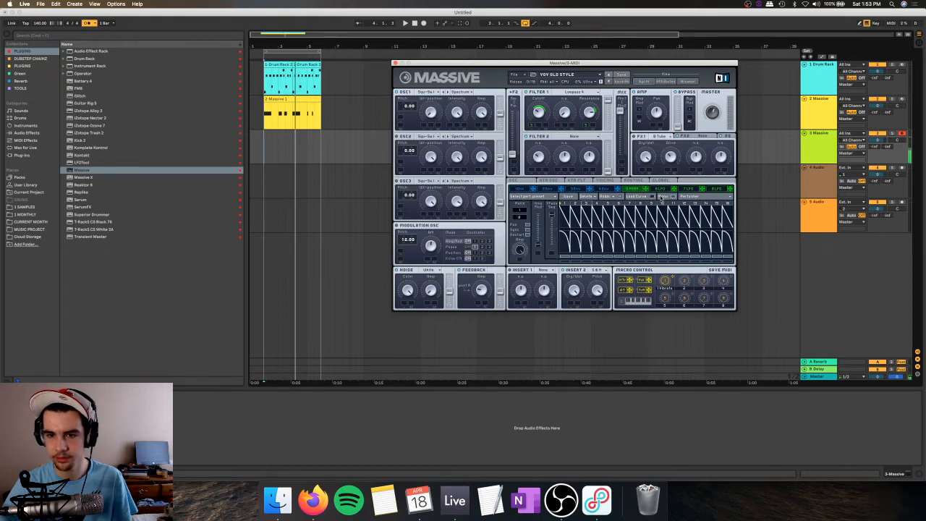
click(652, 197)
click(651, 197)
click(683, 196)
click(685, 196)
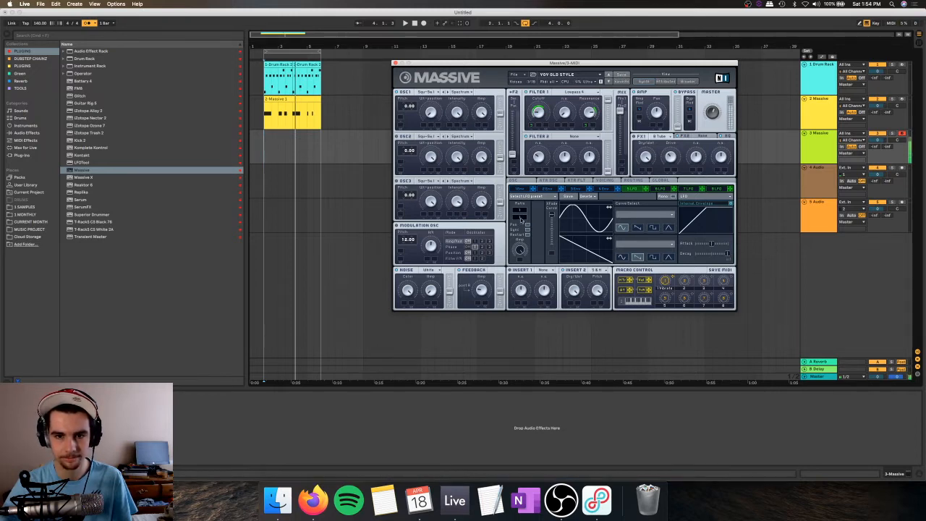
Step: Record a short bass note on the second Massive track starting at bar 2
click(423, 24)
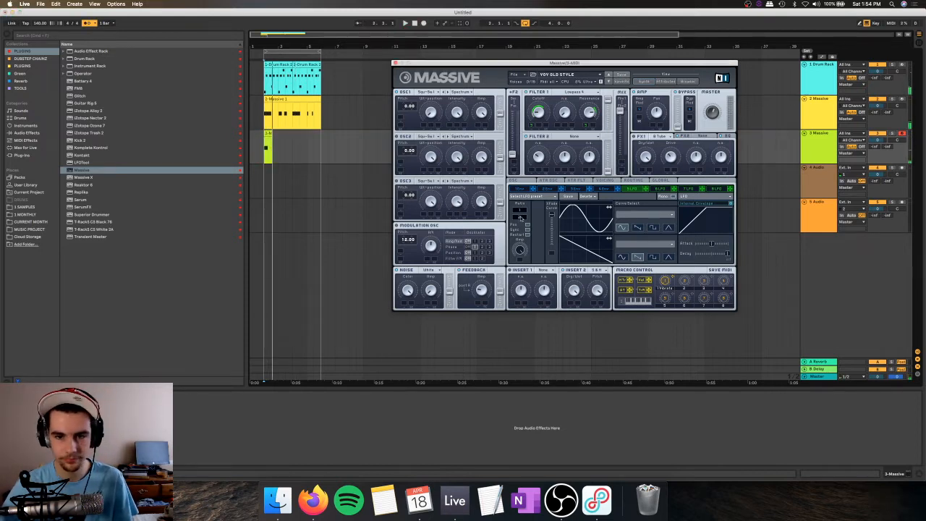
drag(270, 47, 270, 87)
key(space)
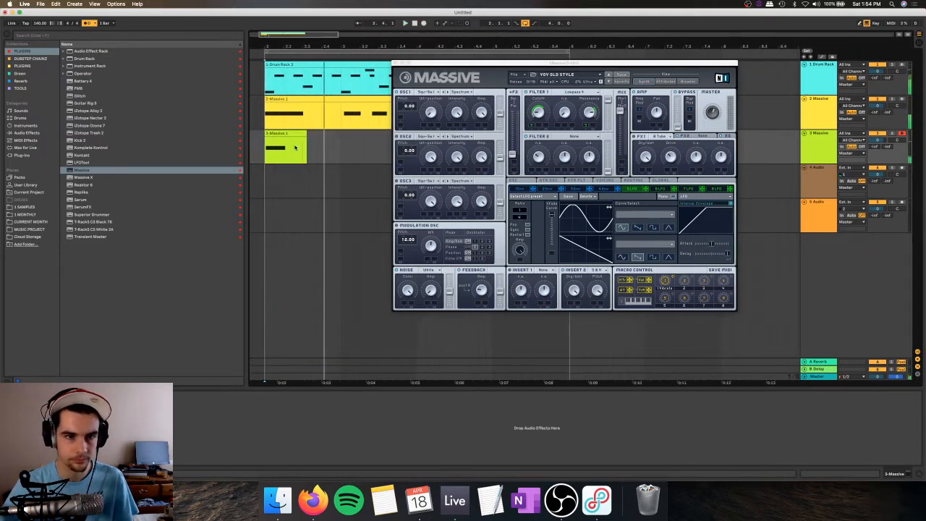
Step: Trim the newly recorded Massive clip to end at 2.2, removing the excess, and play it back
drag(350, 147, 290, 142)
key(End)
drag(328, 47, 328, 16)
drag(260, 45, 312, 111)
drag(311, 149, 363, 140)
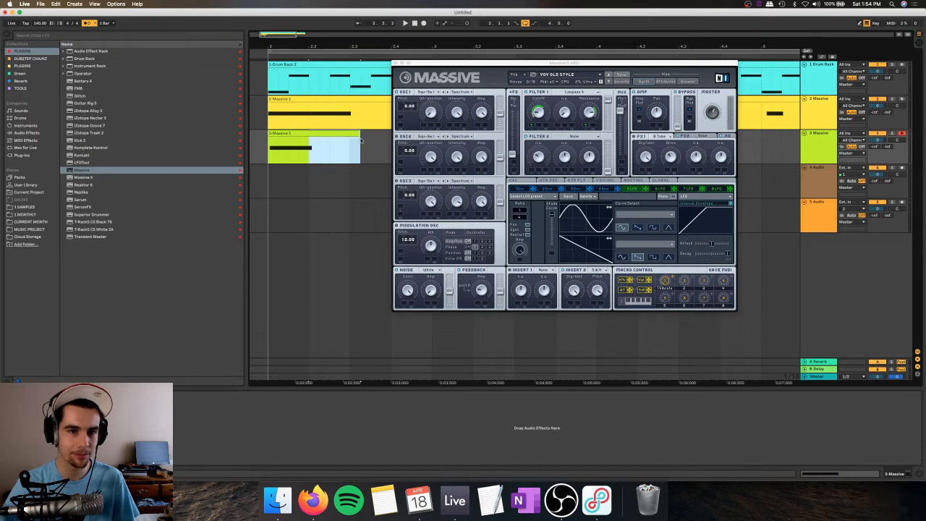
key(Delete)
click(300, 132)
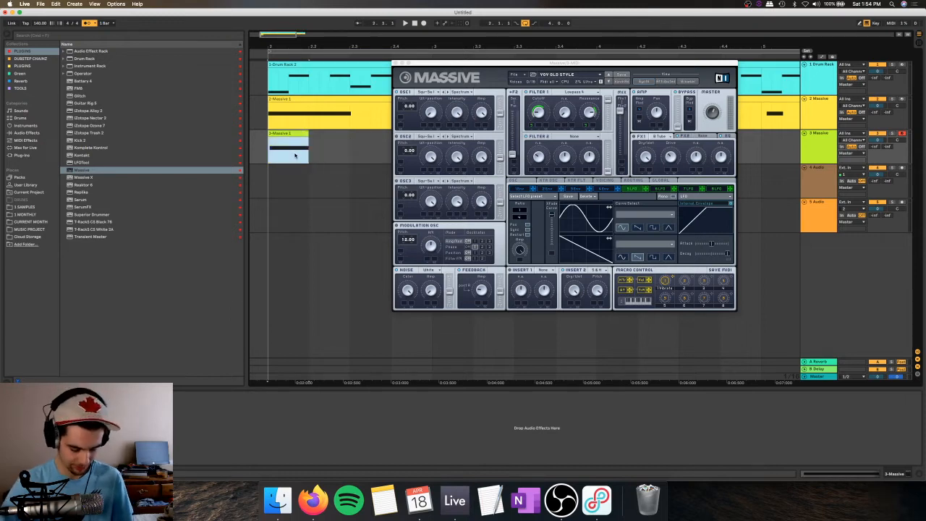
key(space)
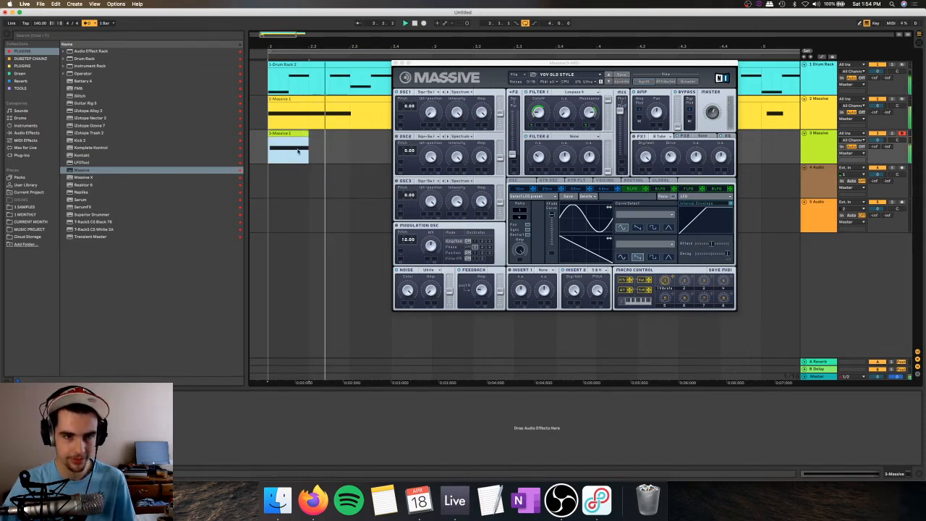
key(space)
Step: Set the second Massive's FX2 slot to Dimension Expander and audition the bass over the drums
click(694, 136)
click(702, 136)
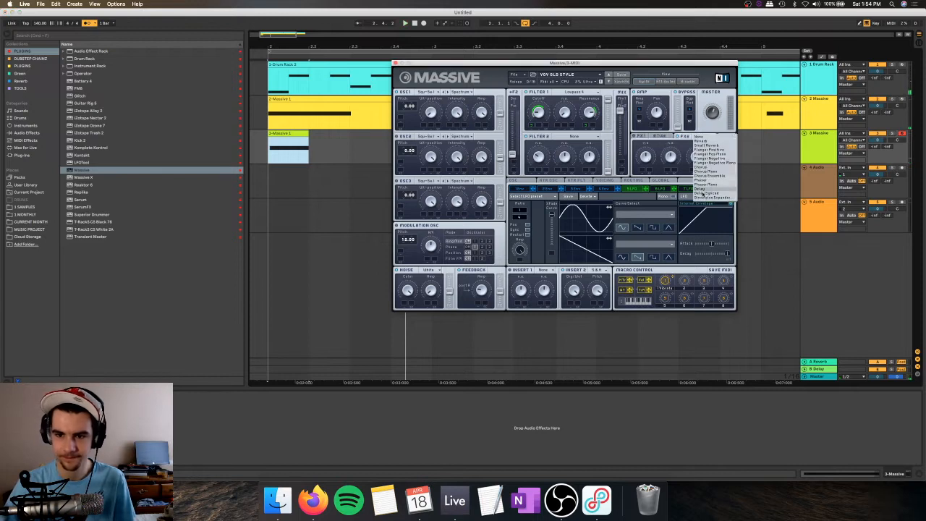
click(705, 198)
key(space)
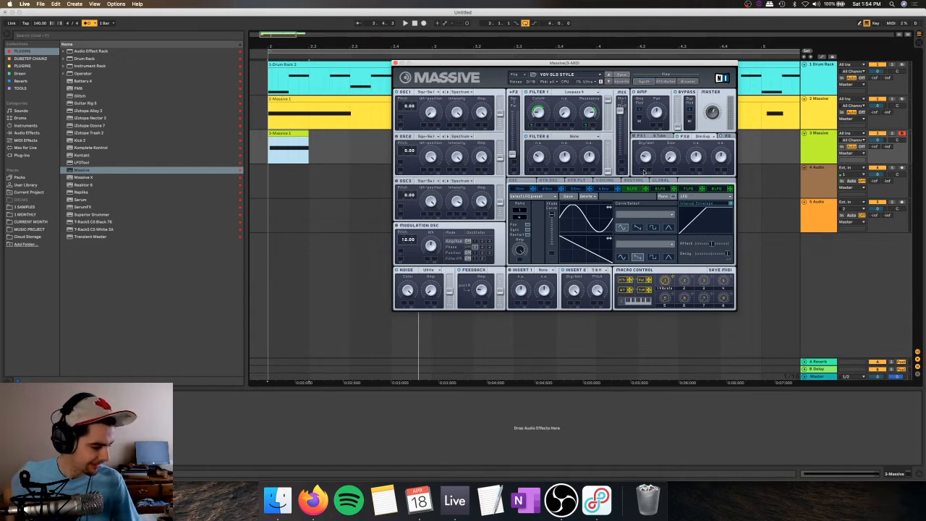
key(space)
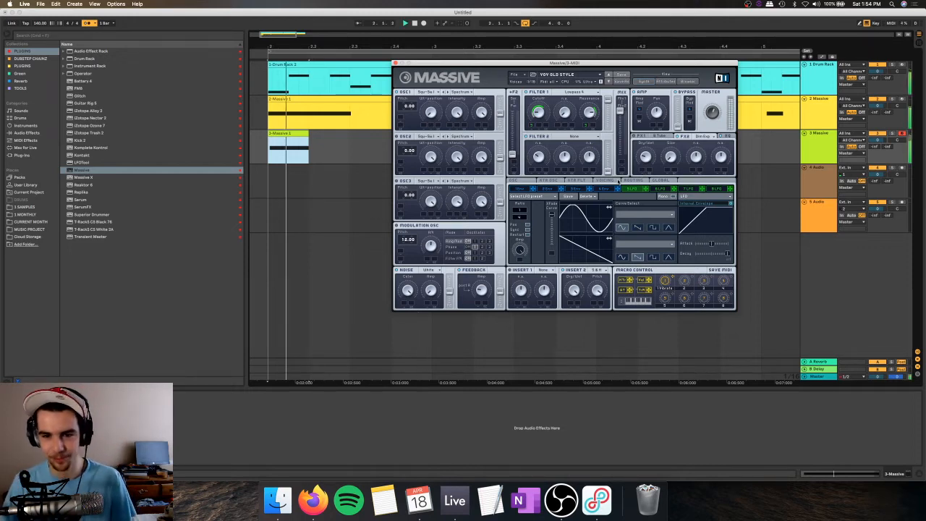
key(space)
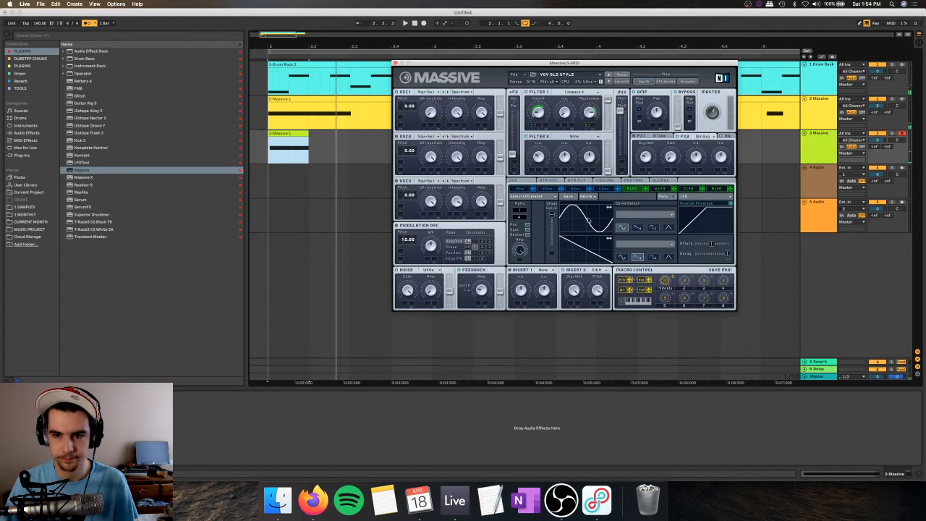
Step: Shift the phase of the upper curve in LFO 5 and repeatedly audition the bass hit
key(space)
drag(609, 208, 596, 212)
key(space)
key(space)
key(space)
key(space)
key(space)
key(space)
key(space)
key(space)
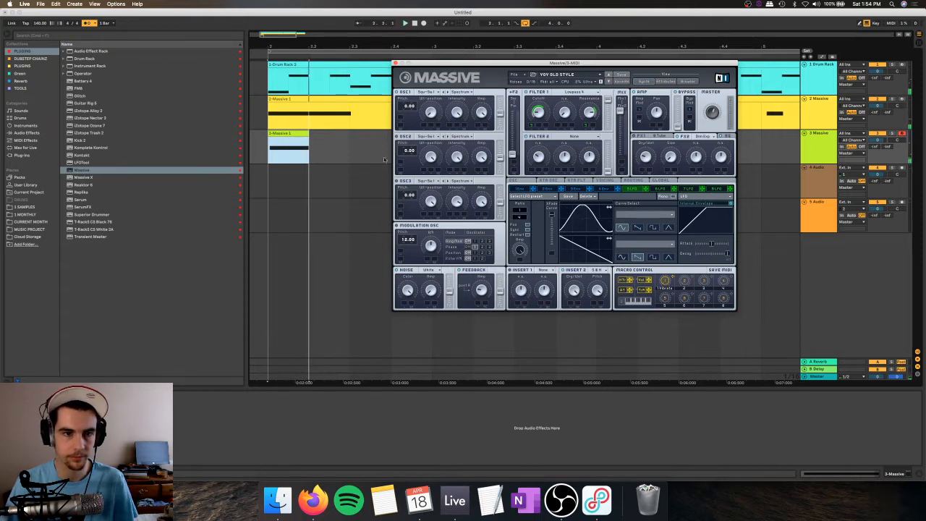
Step: Shorten the bass hit's clip to about three quarters of a beat and play it back
drag(310, 135, 298, 135)
key(space)
Step: Fine-tune the phase of LFO 5's upper curve, replaying the shortened bass hit from bar 2
key(space)
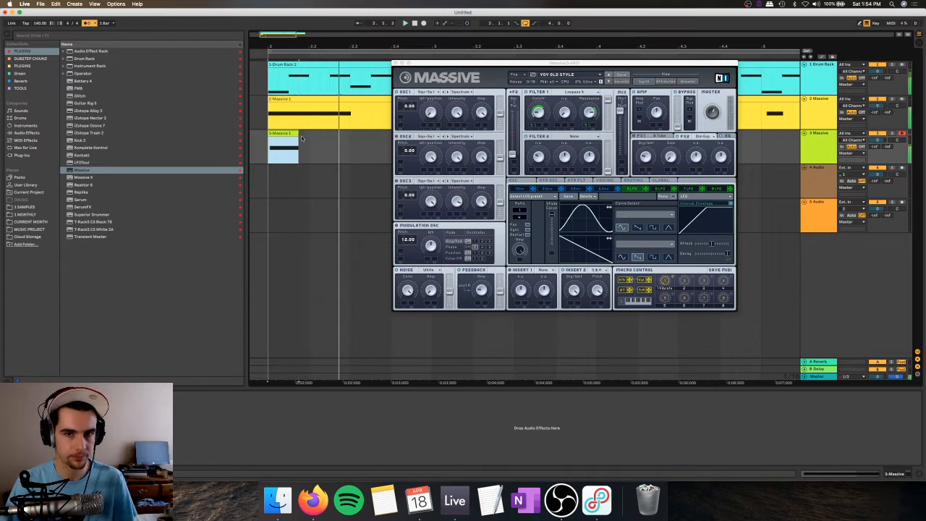
click(578, 219)
key(space)
drag(579, 218, 580, 218)
key(space)
key(space)
key(space)
key(space)
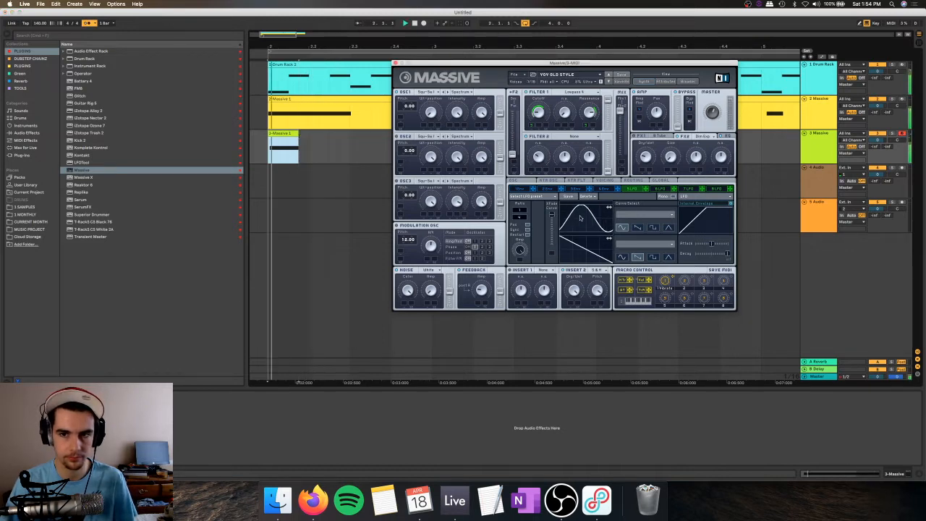
key(space)
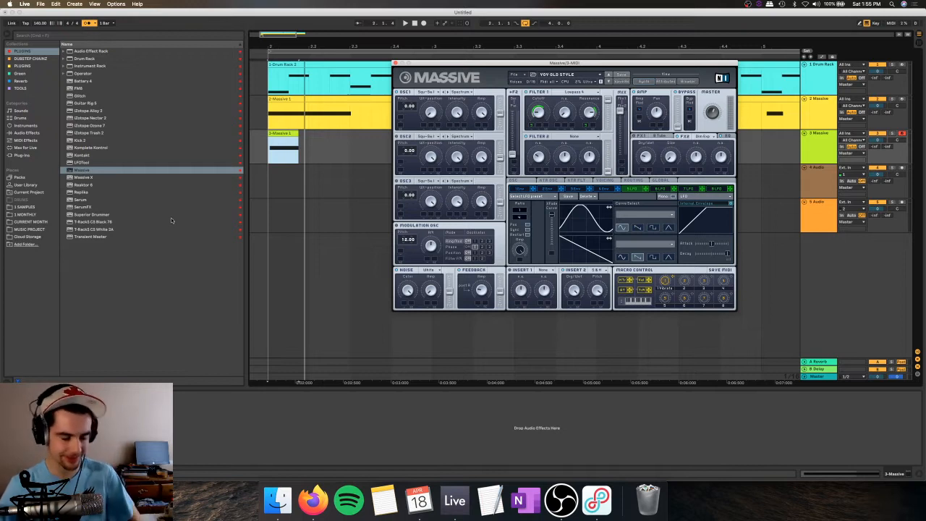
Step: Extend the short Massive clip to end at 2.2, keeping its shortened note, and play it back
click(293, 134)
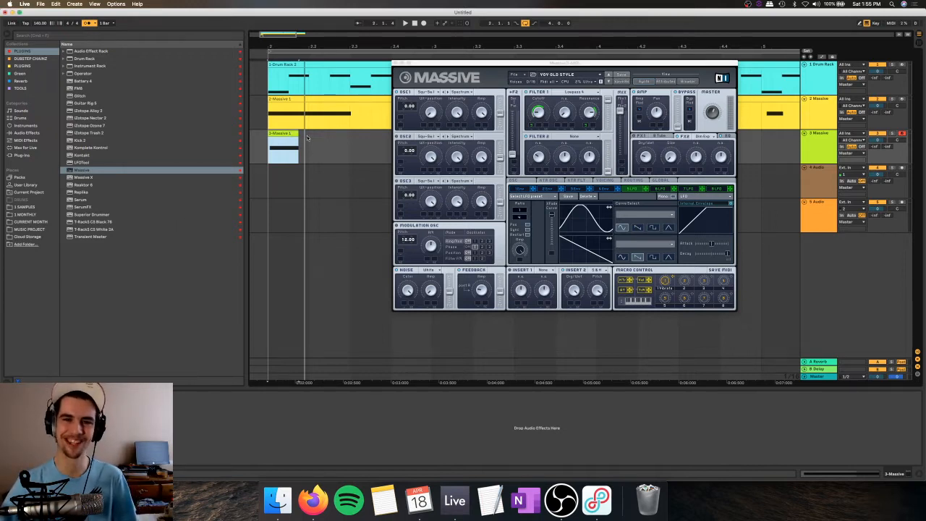
drag(297, 134, 269, 135)
key(space)
key(space)
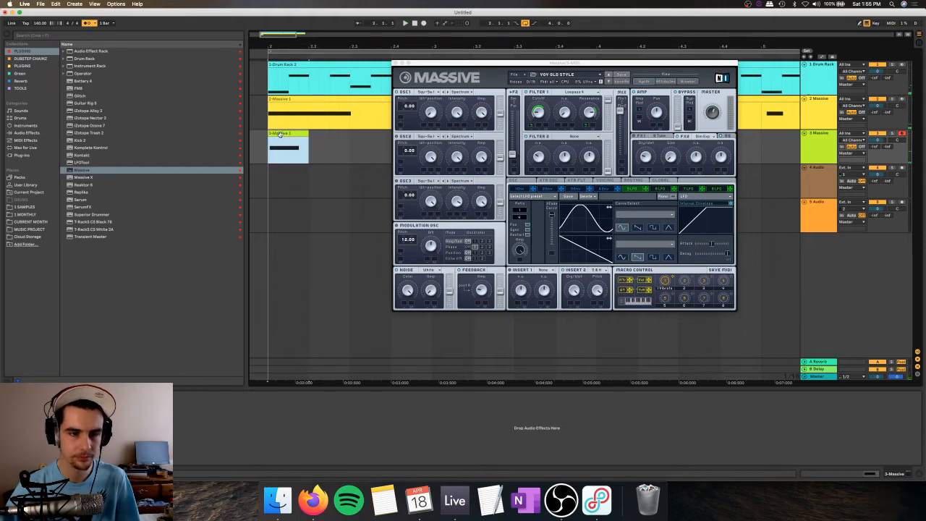
Step: Toggle grid snapping, try to nudge the short Massive clip slightly earlier, and play it back
click(282, 137)
key(super+4)
drag(283, 135, 274, 134)
key(space)
key(space)
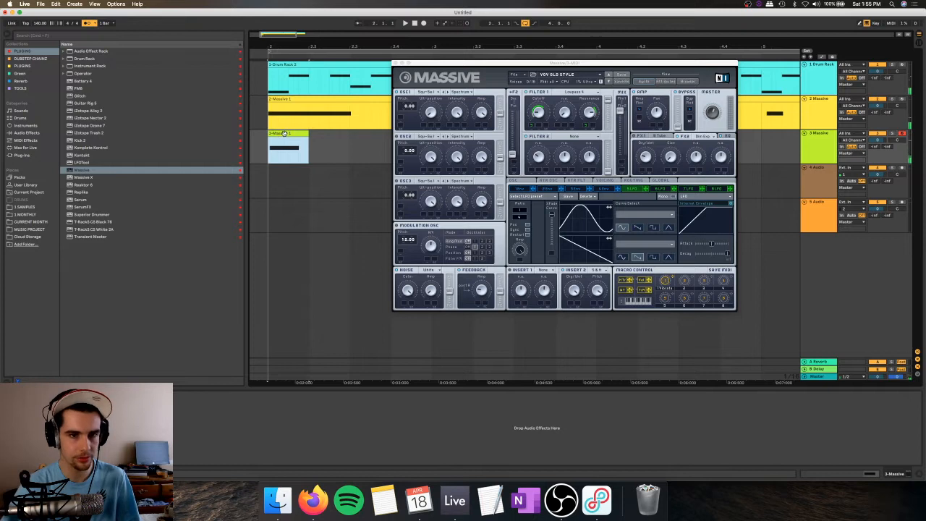
Step: Open the short Massive clip's notes, move the F0 note to the very start of the clip, and audition it
double_click(274, 135)
drag(259, 253, 242, 252)
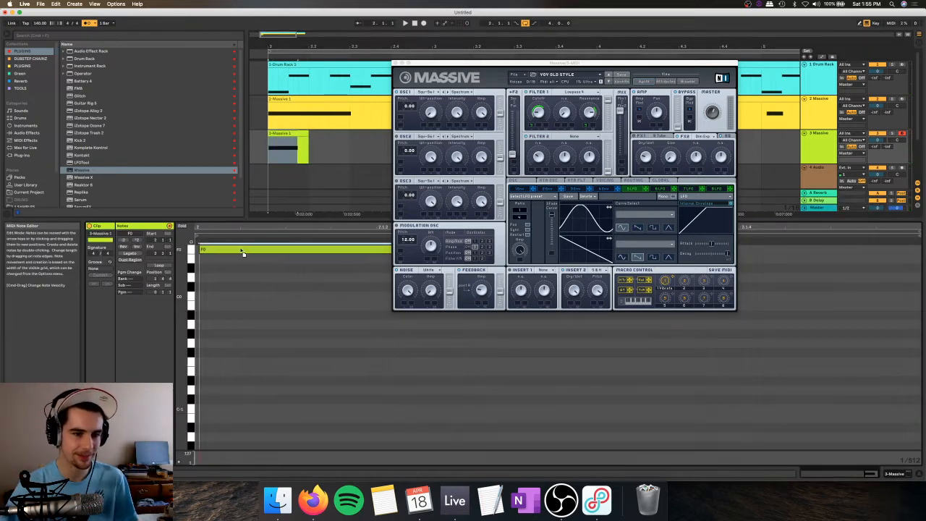
key(space)
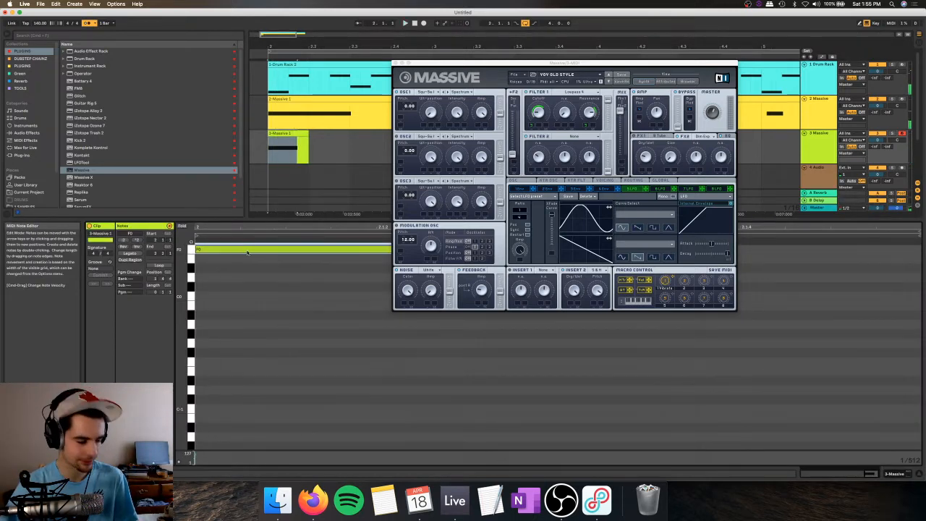
key(space)
key(space)
key(space)
Step: Shift LFO 5's upper curve slightly earlier during playback and close the second Massive's window
click(598, 222)
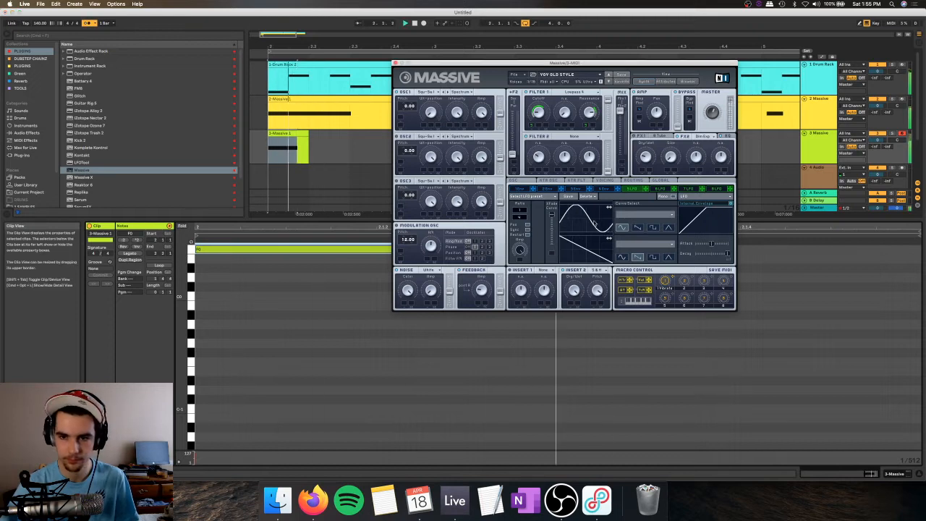
click(395, 64)
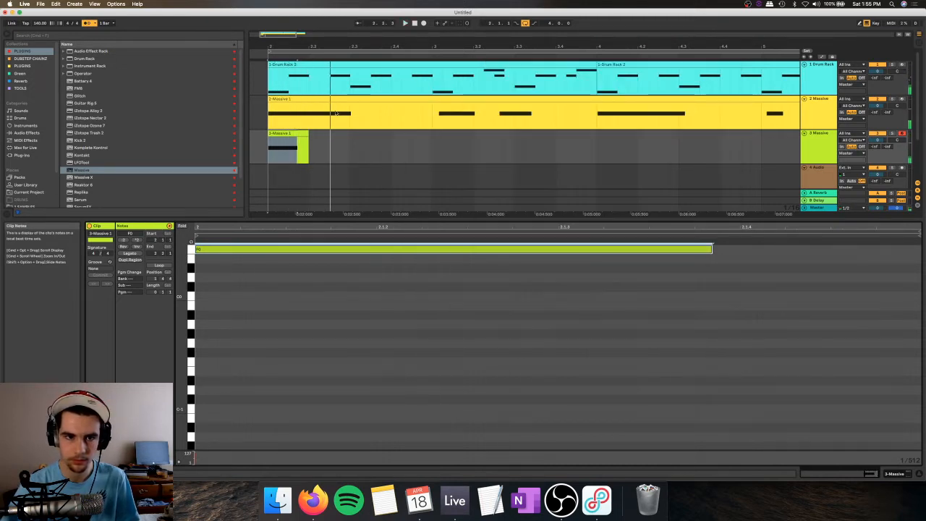
Step: Cut the short clip from the second Massive track and play the remaining loop
click(301, 134)
drag(388, 46, 388, 27)
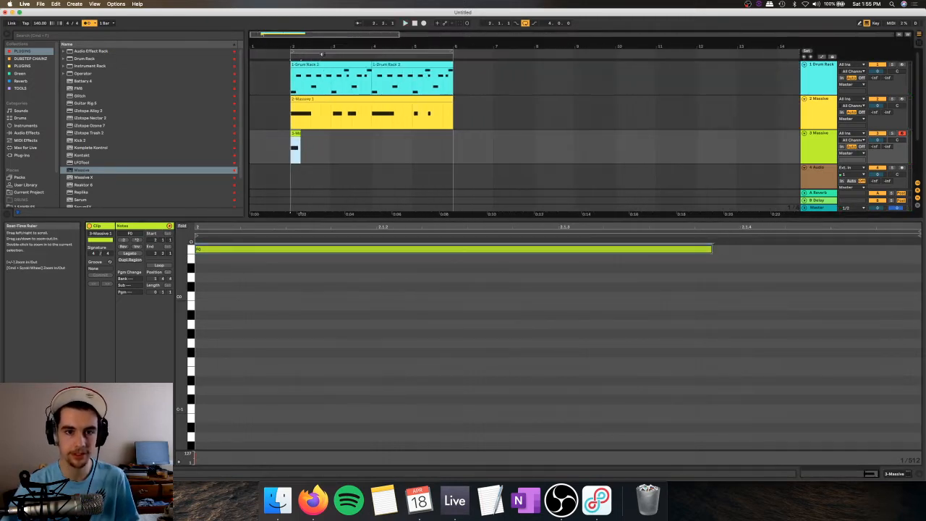
key(super+x)
key(space)
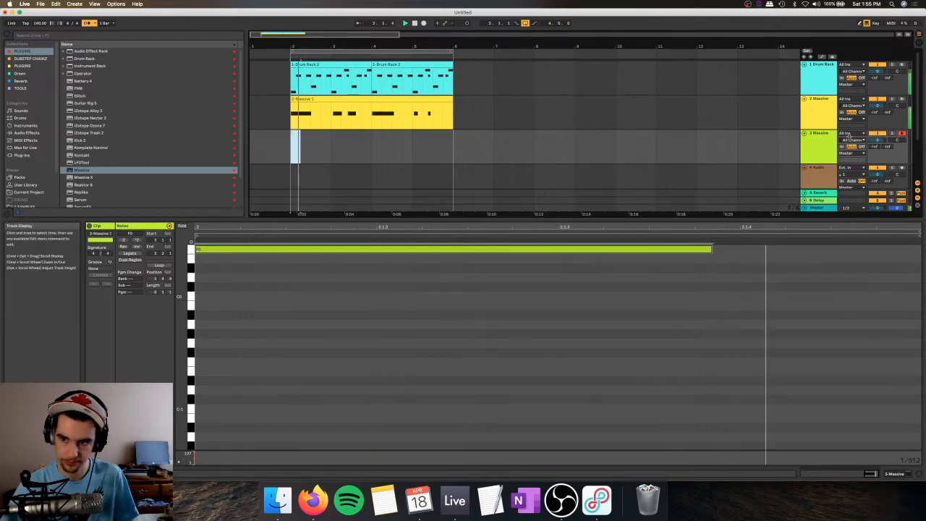
Step: Insert a new MIDI track below the second Massive track and load Serum onto it
click(828, 137)
key(shift+super+t)
double_click(819, 160)
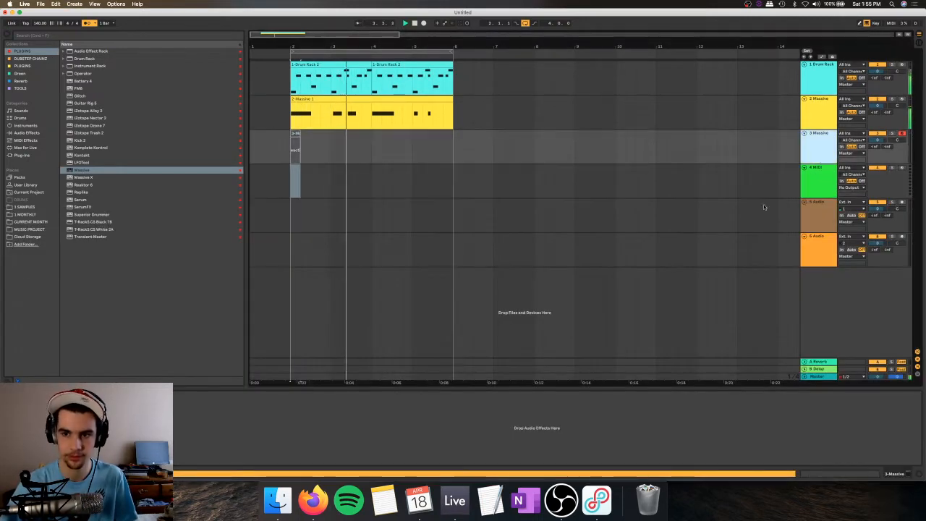
click(831, 180)
drag(80, 199, 285, 179)
Step: Save the Live Set under a new name in the Projects folder inside CURRENT MONTH
key(super+s)
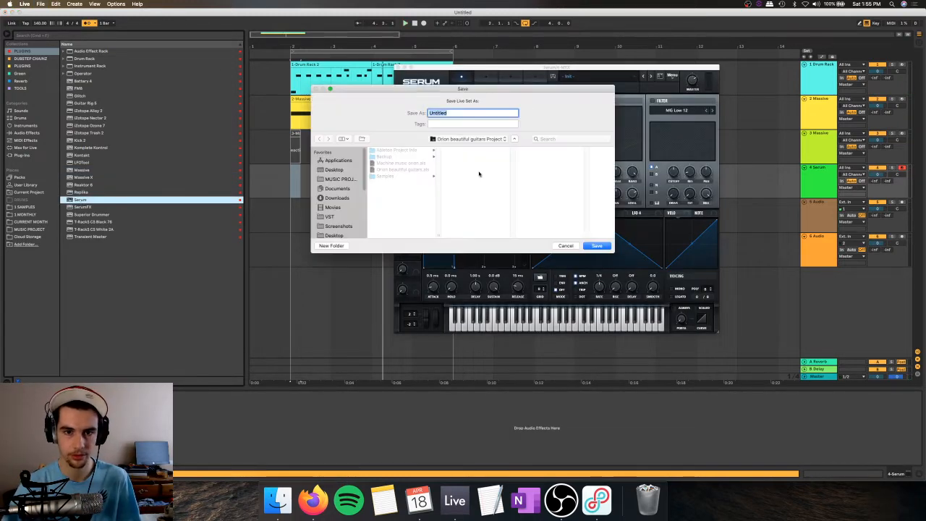
click(470, 139)
click(463, 150)
text(Yoink trap)
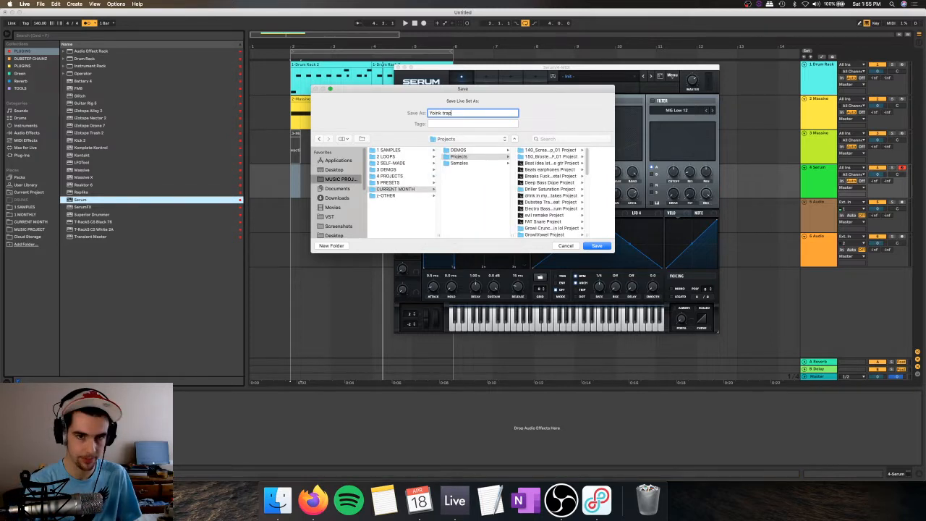
key(Return)
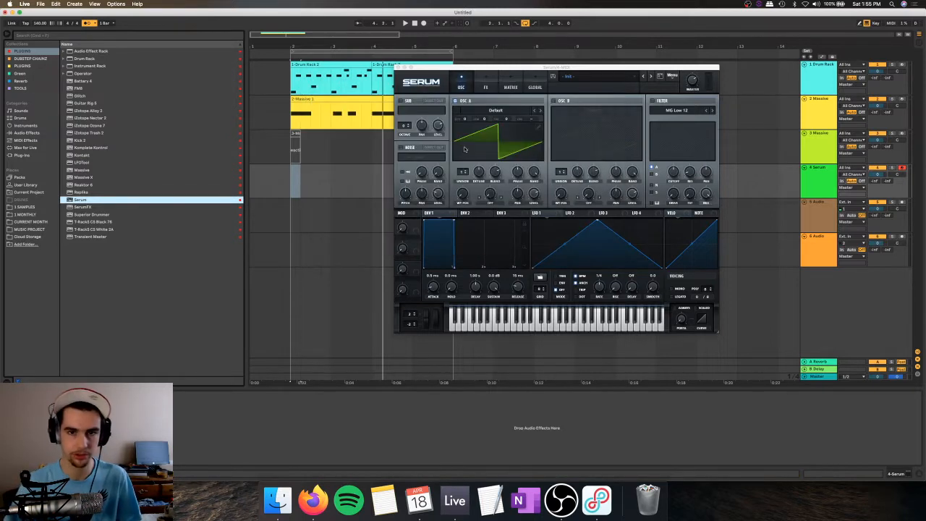
Step: Raise Serum oscillator A's unison voices, check the global and effects pages, and adjust the oscillator's unison spread
mouse_move(462, 171)
mouse_down()
mouse_move(463, 153)
mouse_move(476, 180)
mouse_up()
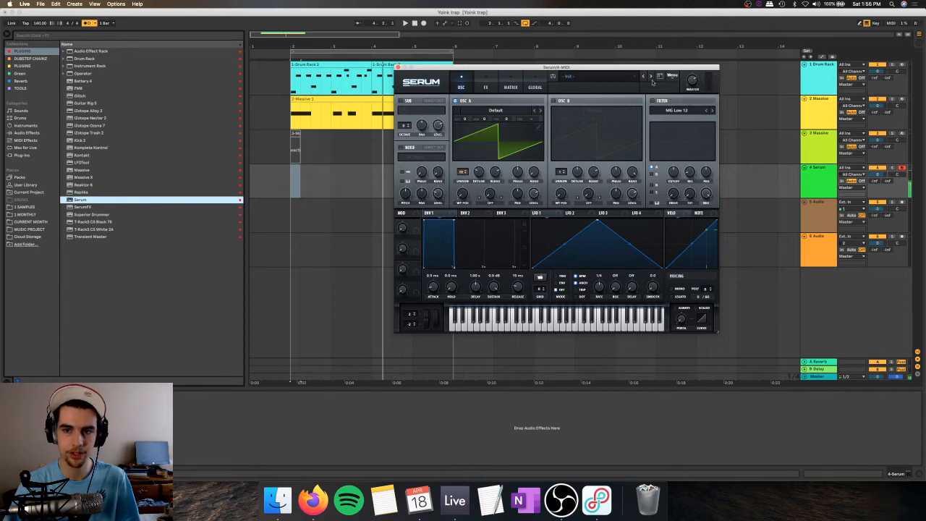
click(534, 86)
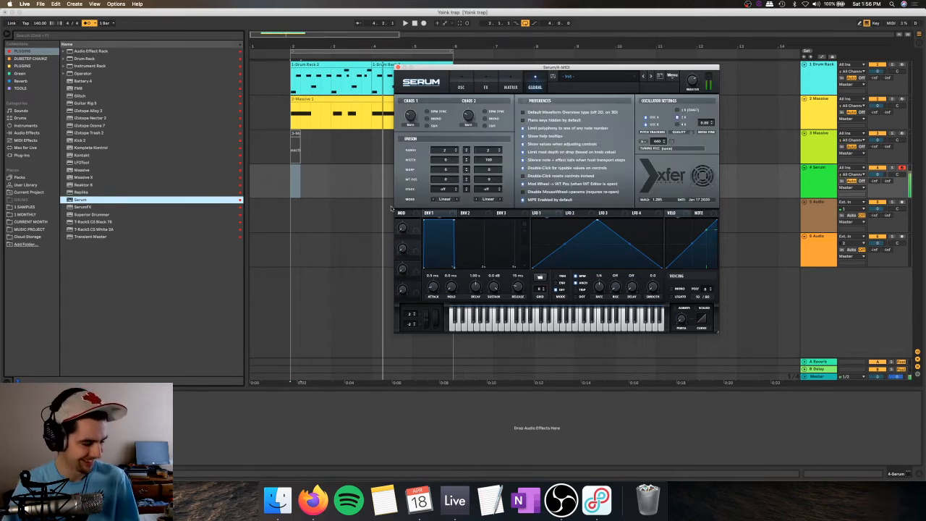
click(486, 86)
click(461, 87)
mouse_move(495, 172)
mouse_down()
mouse_move(479, 163)
mouse_move(495, 160)
mouse_move(478, 165)
mouse_up()
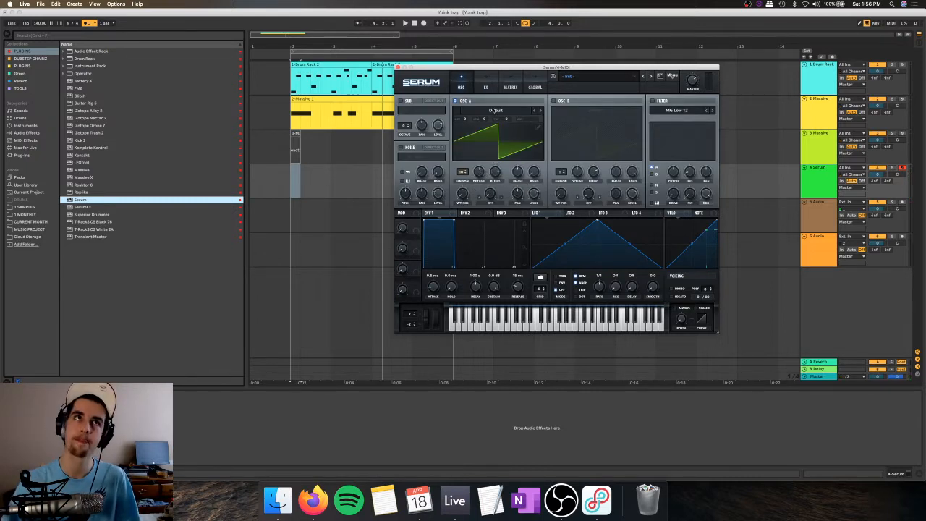
Step: Load the Basic Shapes wavetable into oscillator A, reduce its unison detune and choose a Sync warp mode
click(491, 110)
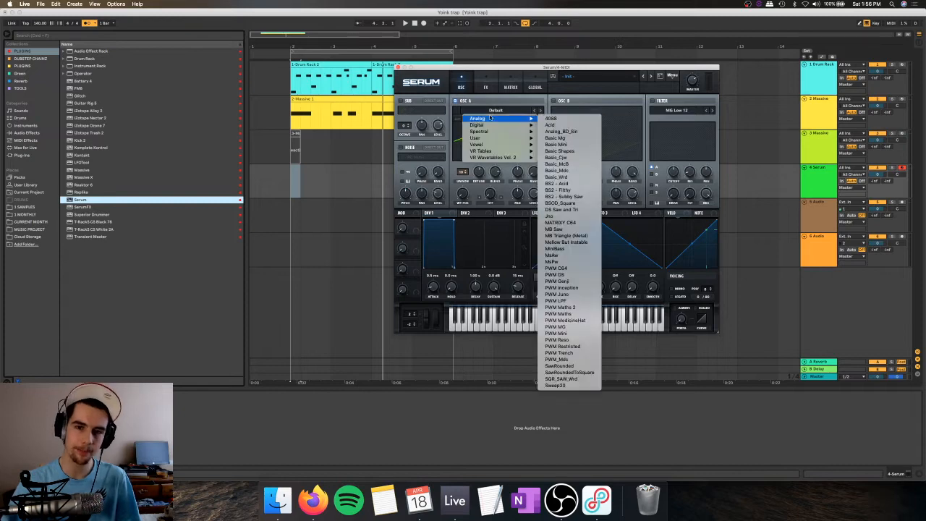
click(561, 153)
drag(476, 175, 476, 197)
click(492, 207)
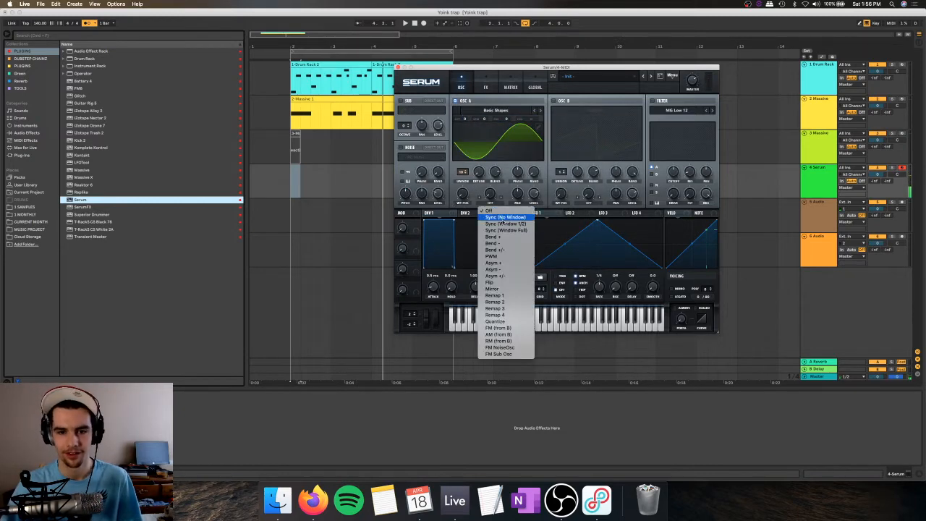
click(503, 222)
Step: Enable oscillator B with the Basic Shapes wavetable, raise it one octave and lower its level
click(563, 102)
click(586, 110)
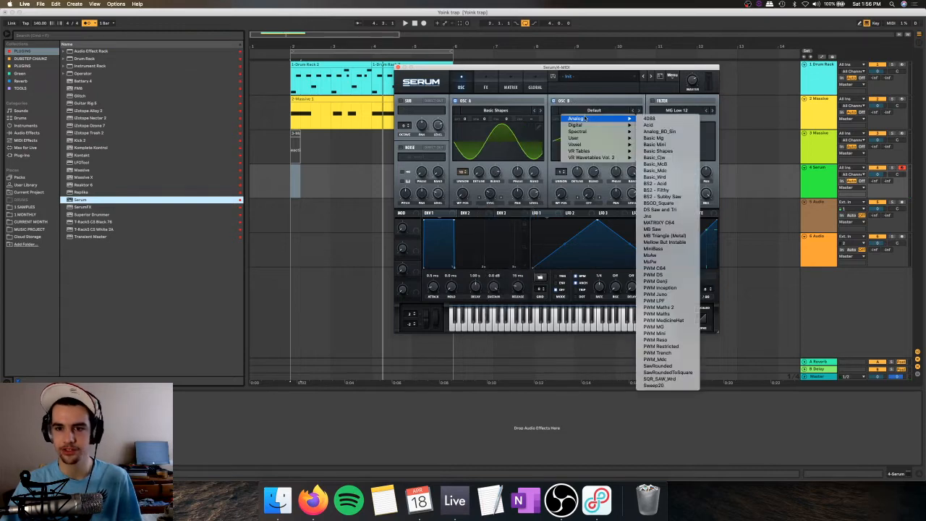
click(665, 146)
drag(564, 119, 565, 111)
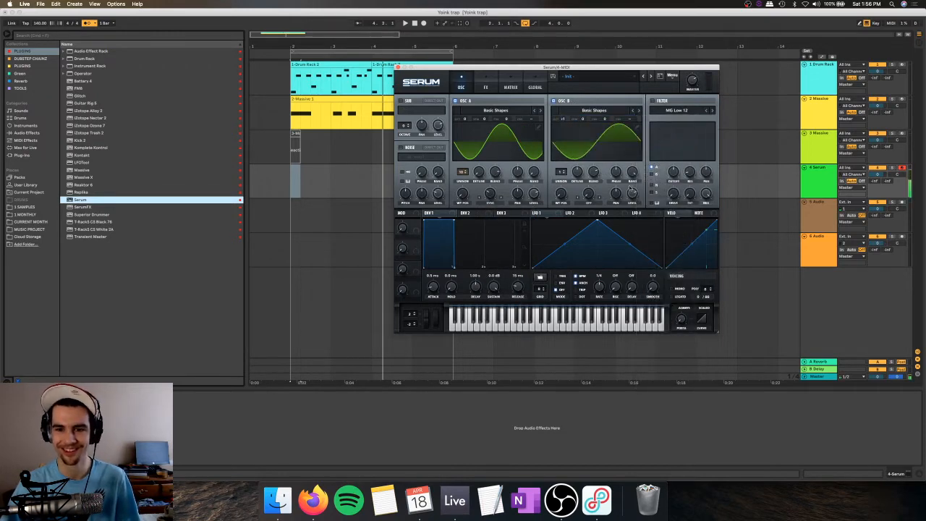
drag(632, 193, 632, 210)
Step: Assign LFO 1 to oscillator A's sync amount, bow its rising curve upward and advance the oscillator's wavetable position
drag(536, 213, 488, 193)
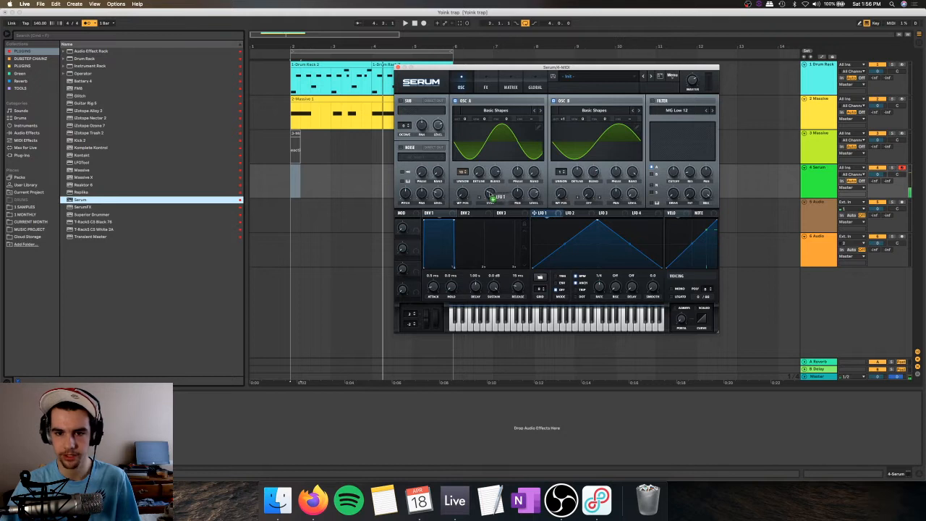
drag(562, 246, 562, 236)
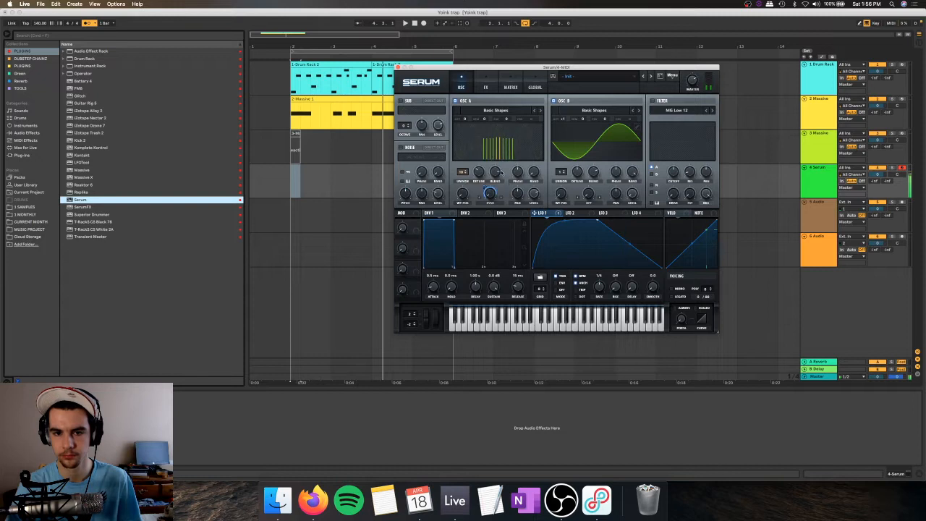
drag(463, 194, 462, 188)
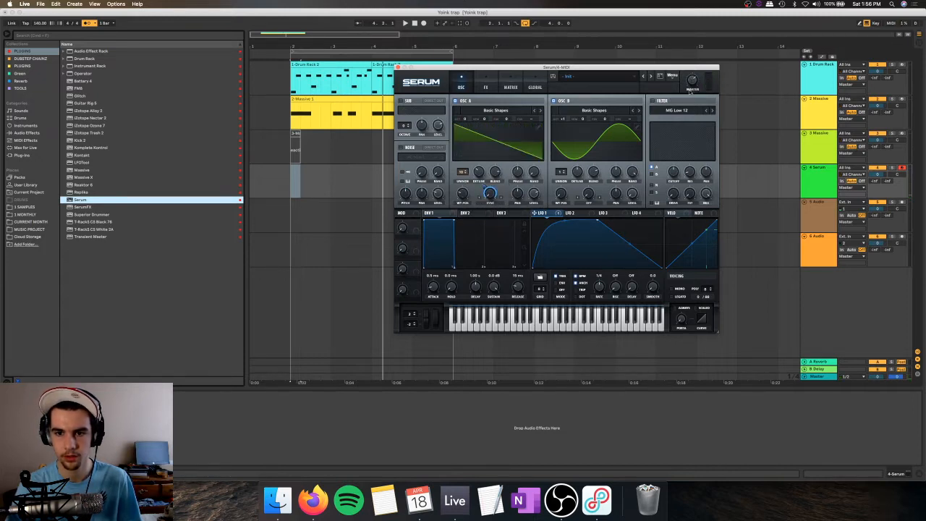
Step: Enable the MG Low 12 filter, modulate its cutoff with LFO 1, and give the LFO an earlier peak with a concave decay
click(653, 101)
drag(558, 211, 673, 172)
drag(629, 243, 628, 258)
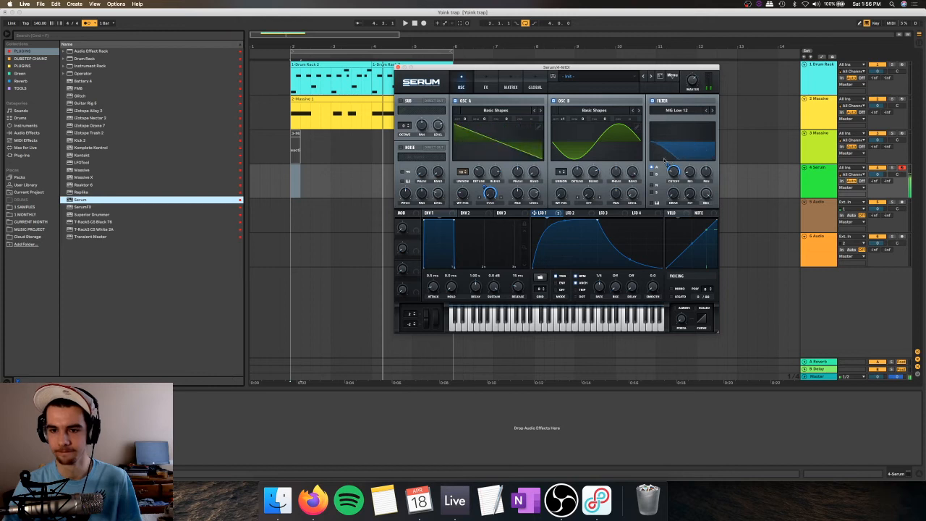
drag(597, 220, 568, 229)
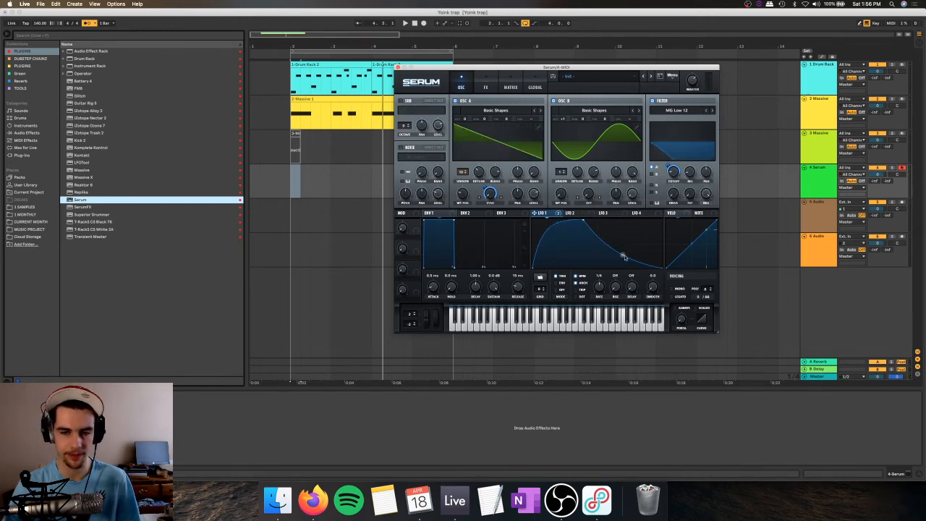
Step: Try Serum's Hyper/Dimension and Distortion effects on the bass, increasing the distortion drive
click(476, 84)
click(403, 103)
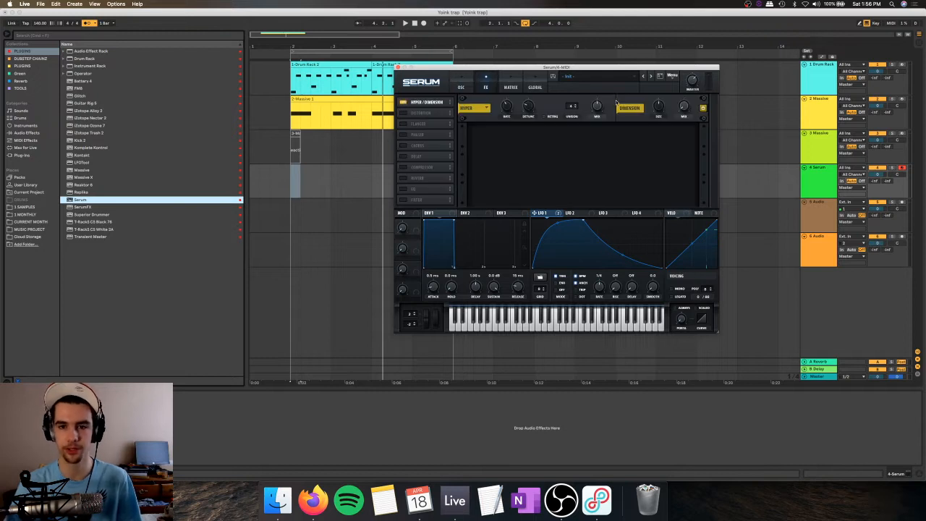
click(403, 113)
drag(633, 135, 635, 109)
drag(681, 131, 672, 169)
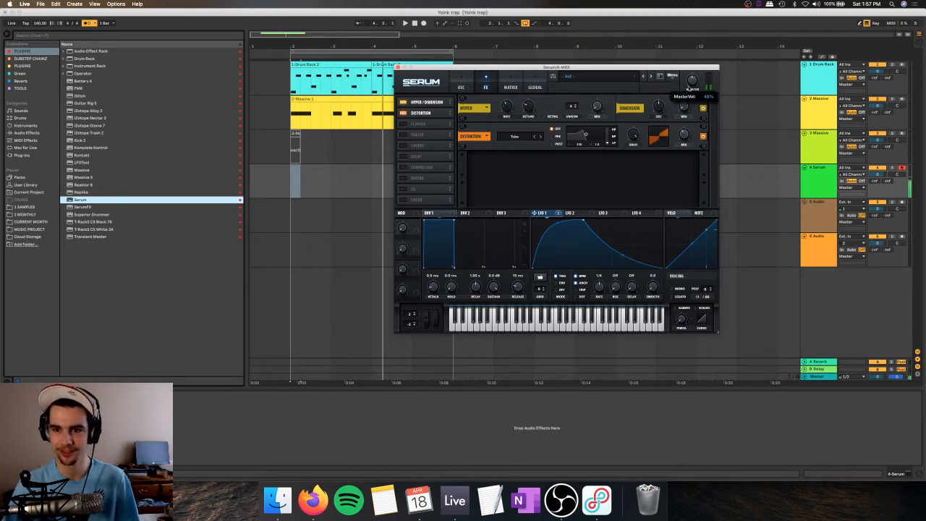
Step: Enable Serum's Compressor in multiband mode and turn off the Hyper/Dimension and Distortion effects
click(424, 170)
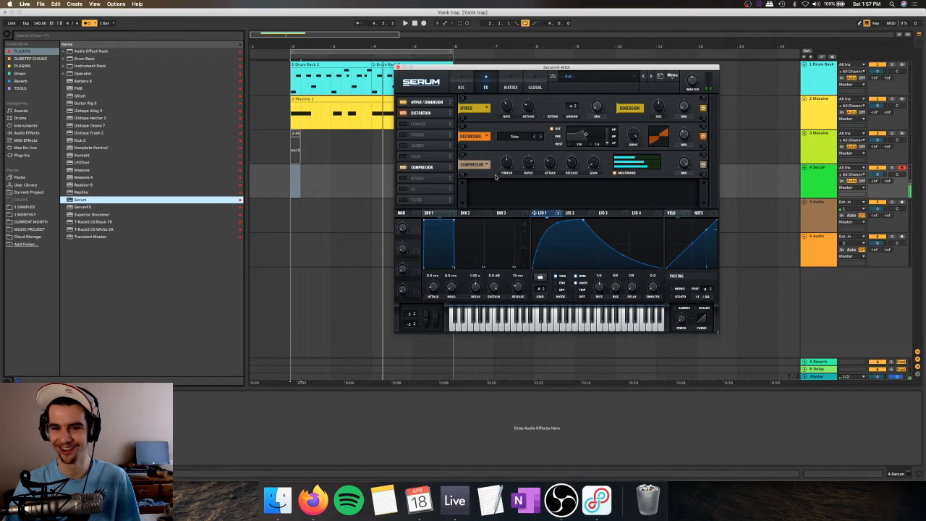
click(404, 114)
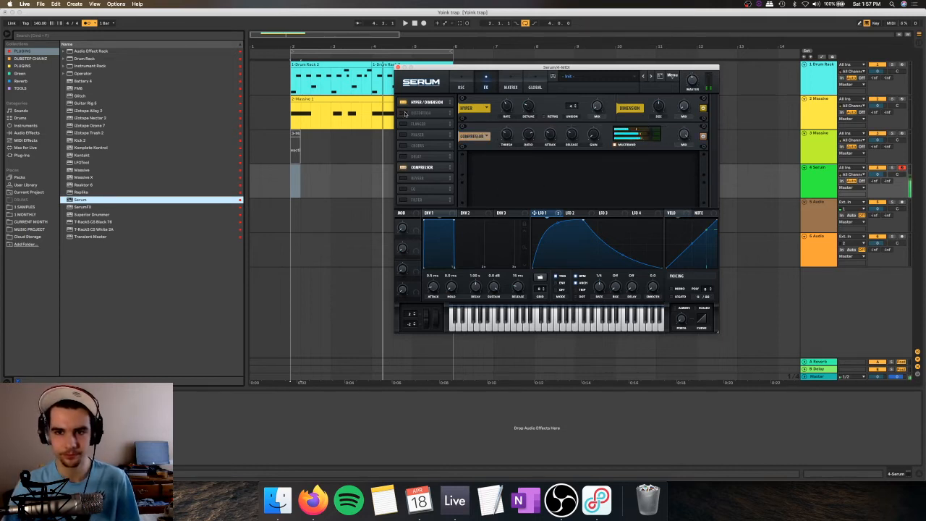
click(461, 87)
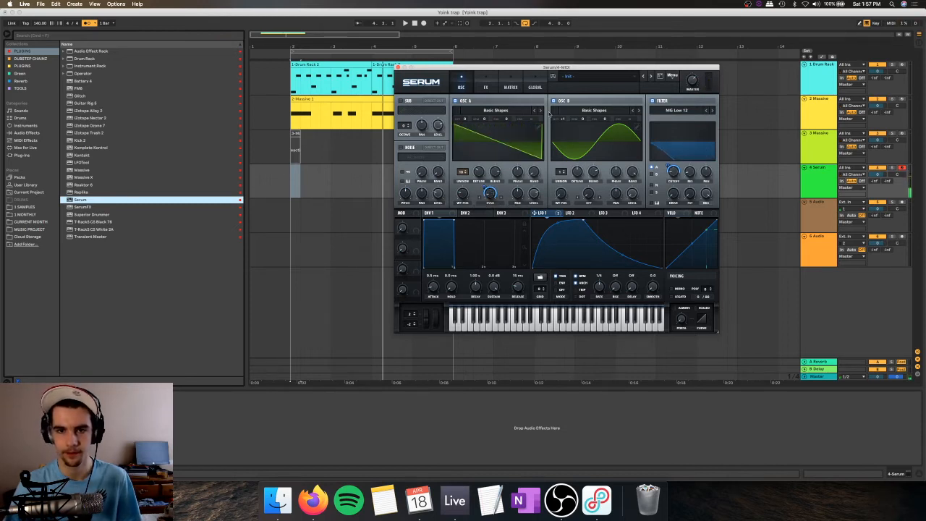
click(492, 86)
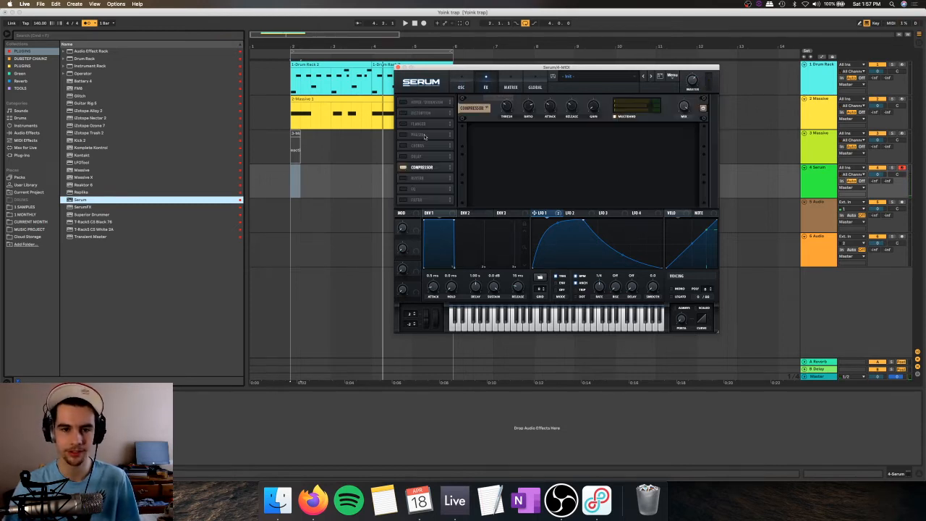
Step: Move Serum's EQ ahead of the Compressor and enable it together with a Delay that has BPM sync turned off
click(404, 189)
drag(415, 189, 421, 167)
click(403, 167)
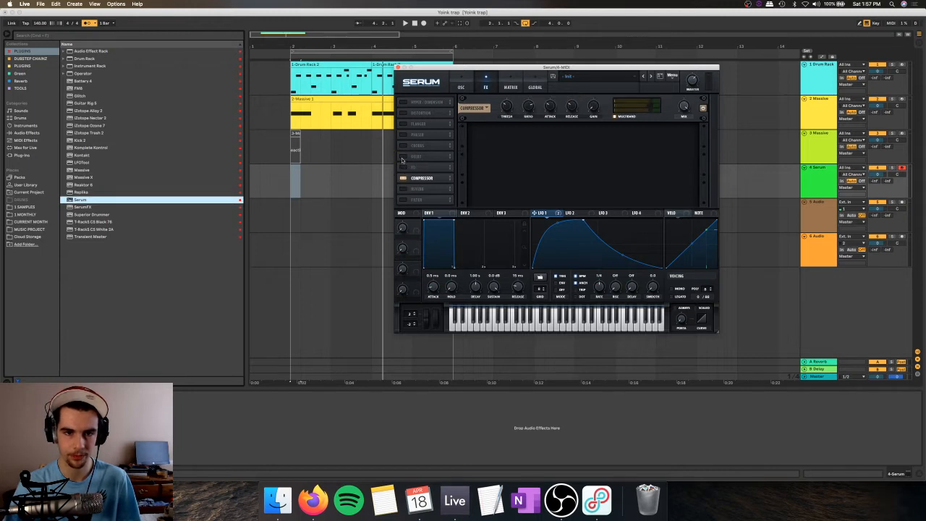
click(403, 156)
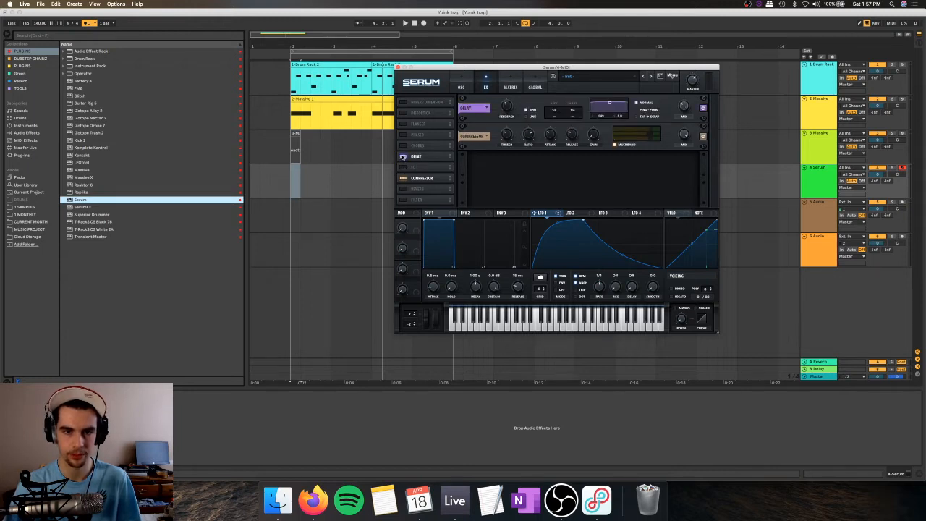
click(531, 110)
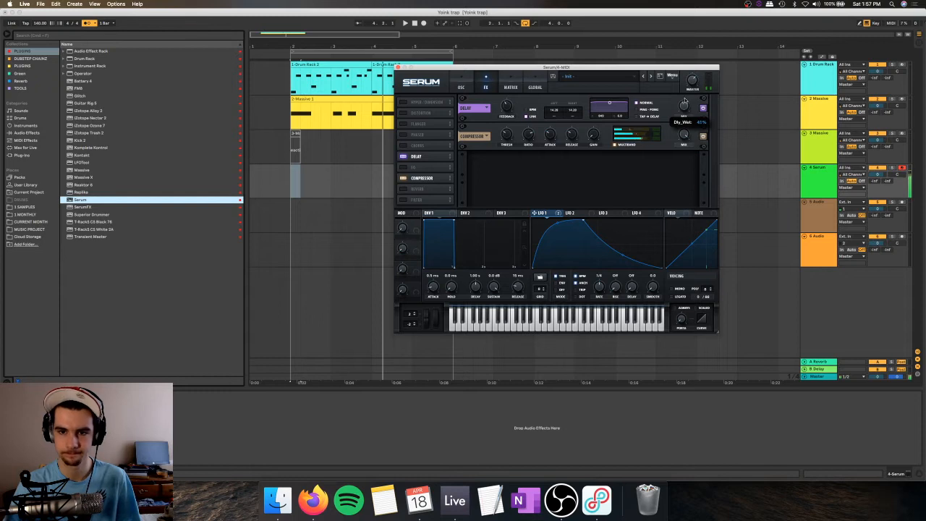
click(404, 168)
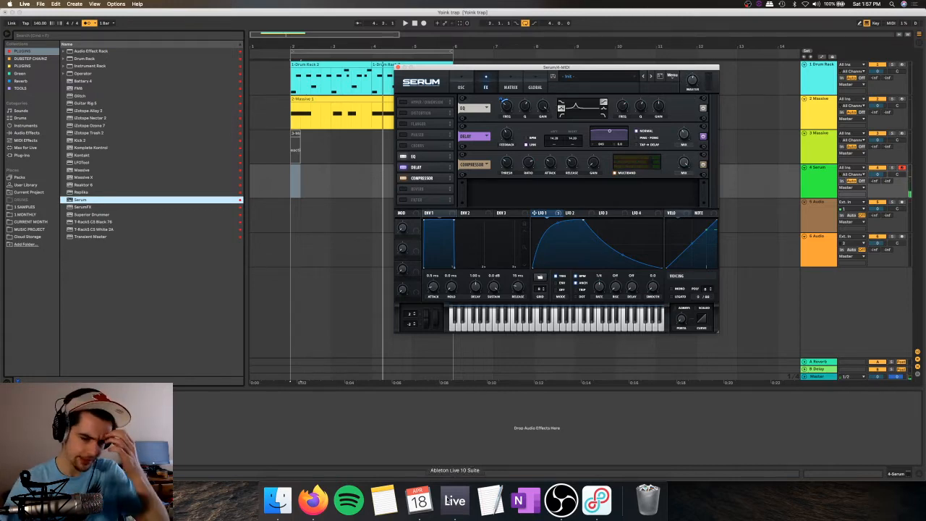
click(558, 505)
click(492, 440)
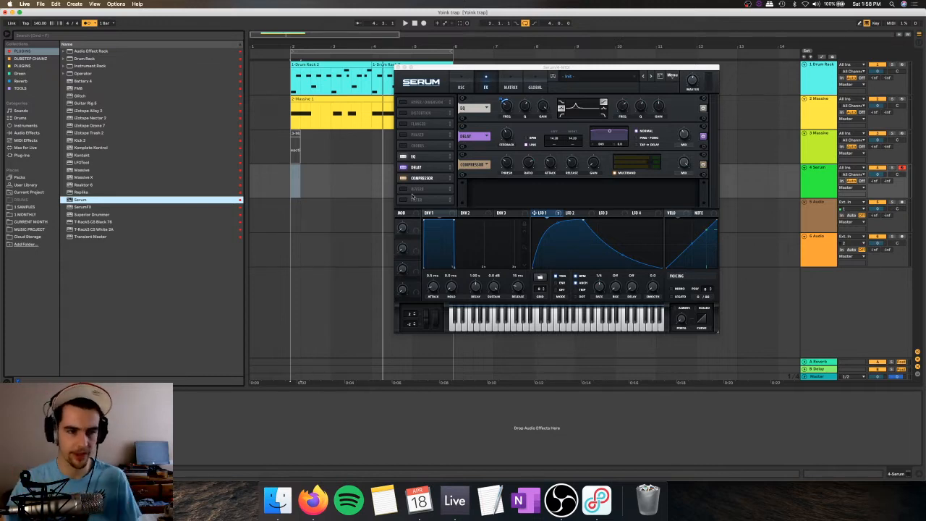
Step: Load the EQ Eight formant preset Singing A onto the Serum track
click(27, 133)
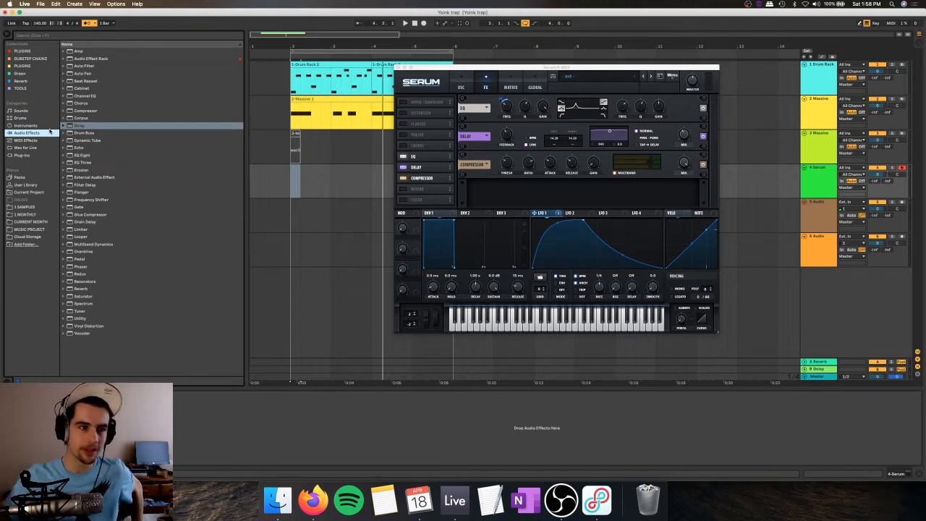
click(64, 154)
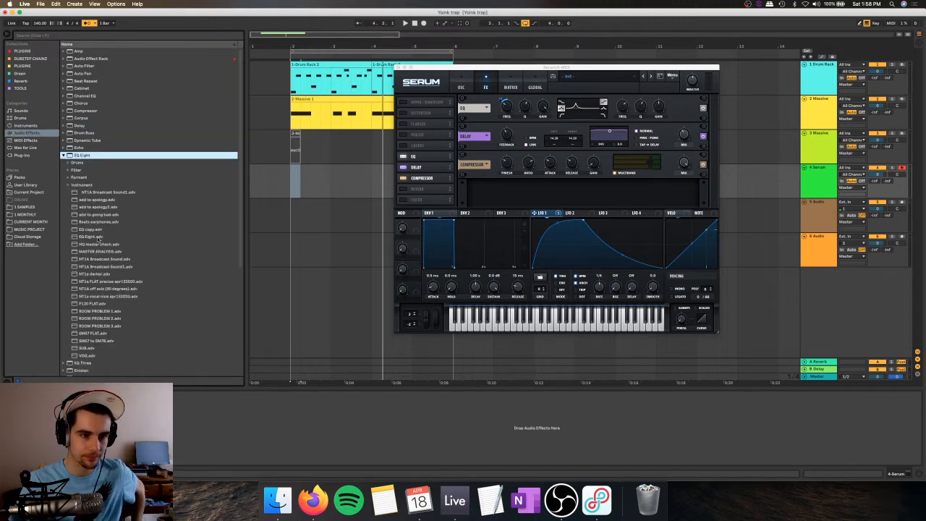
click(69, 176)
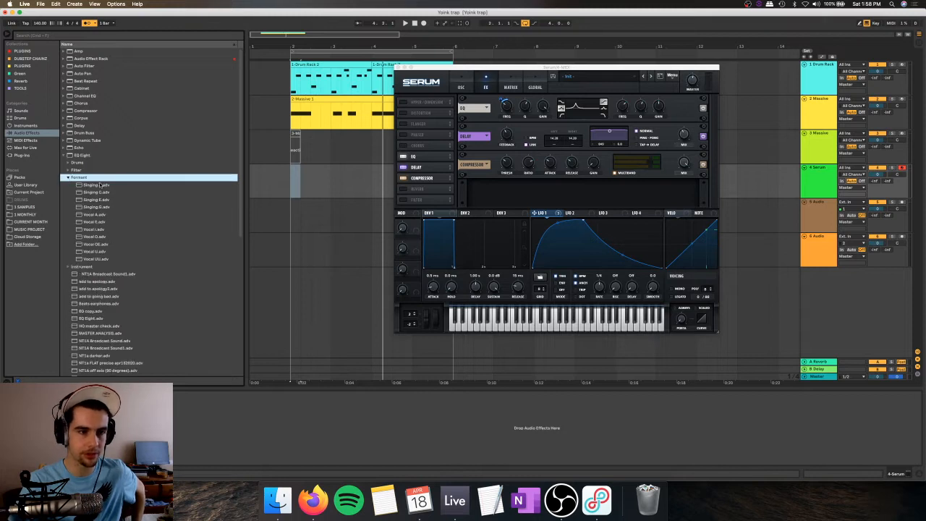
click(100, 185)
key(Return)
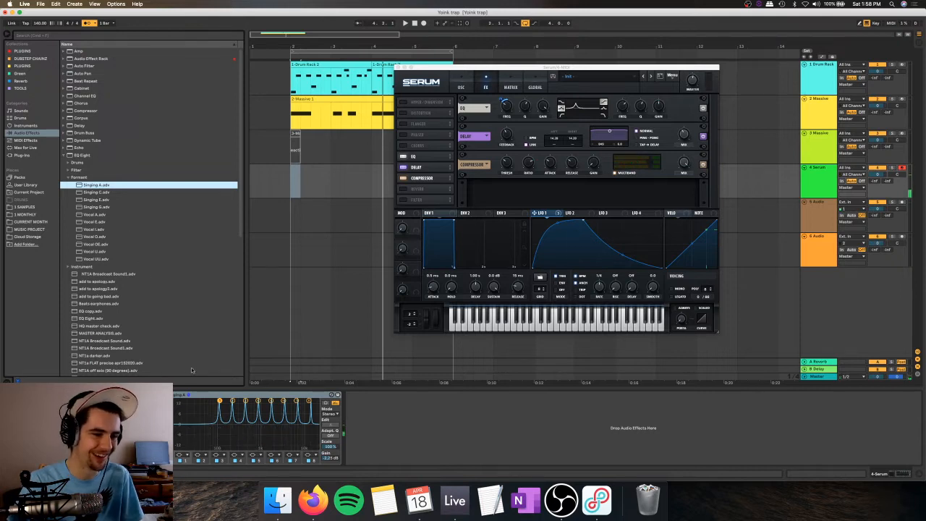
Step: Try the Singing C and Vocal A formant presets in place of Singing A on the Serum track
double_click(97, 192)
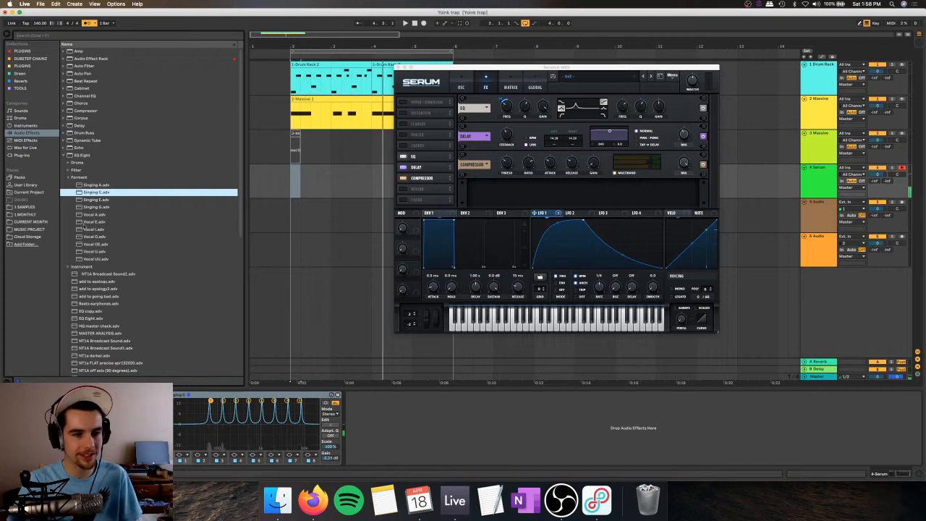
click(94, 215)
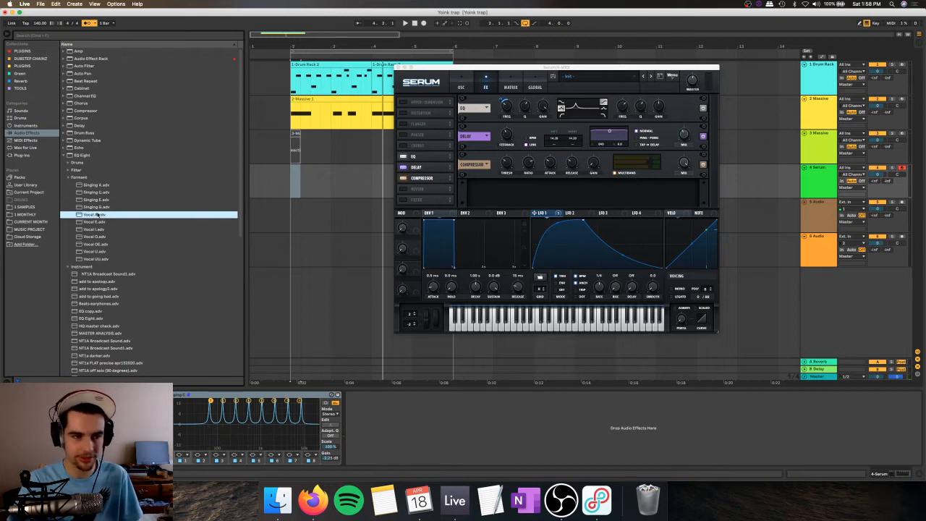
drag(223, 424, 223, 424)
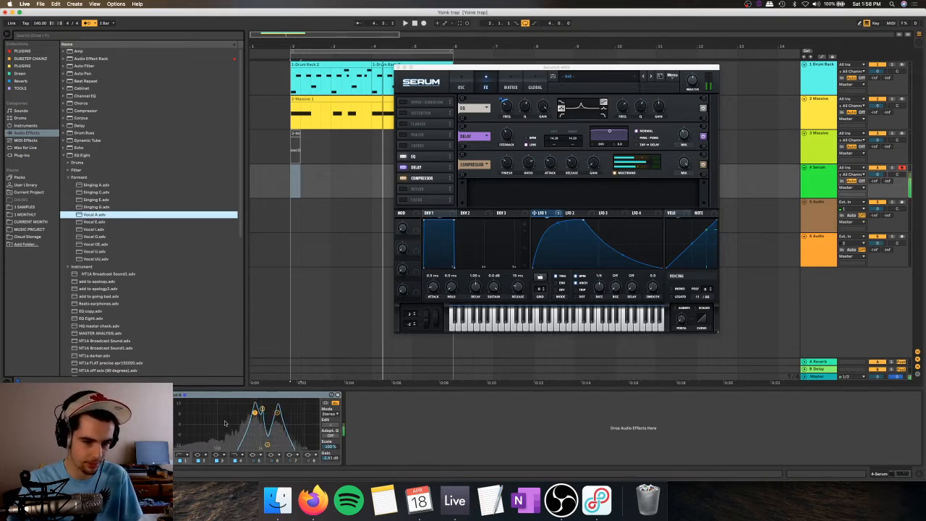
Step: Try the Vocal E, Vocal I, Vocal O and Vocal OE formant presets, and delete EQ Eight from the Serum track
drag(95, 221, 221, 427)
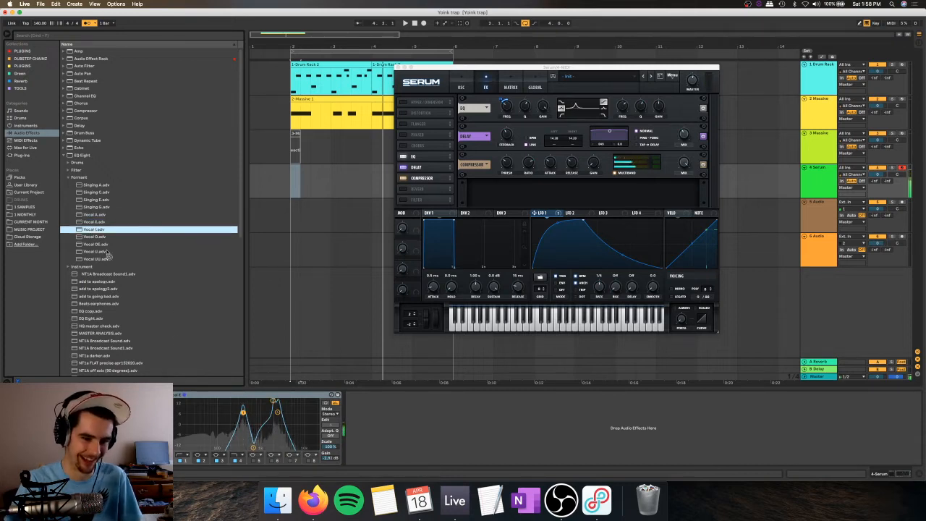
drag(88, 230, 217, 417)
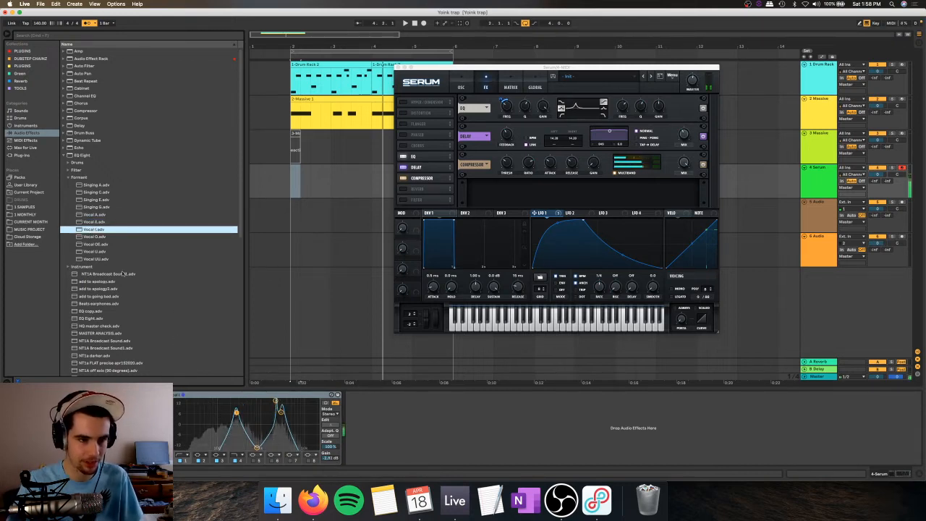
drag(107, 237, 246, 434)
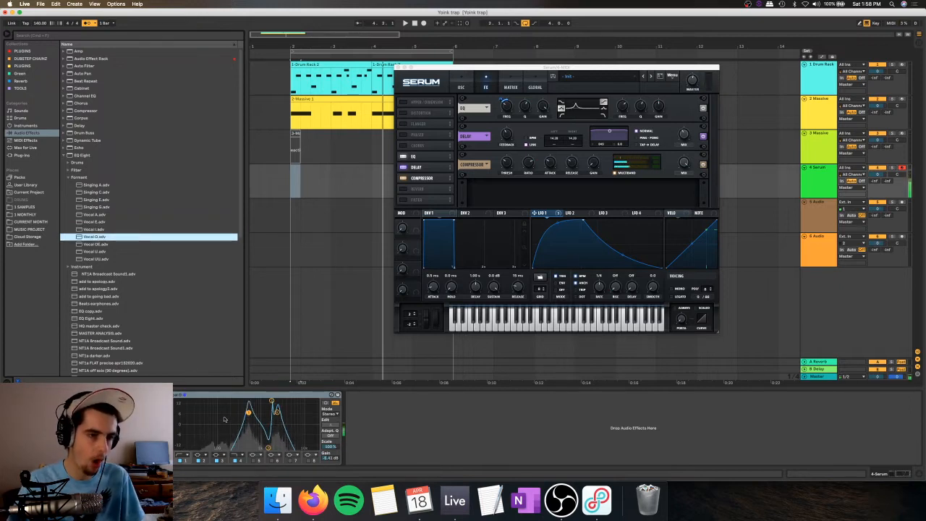
drag(98, 244, 239, 426)
click(207, 395)
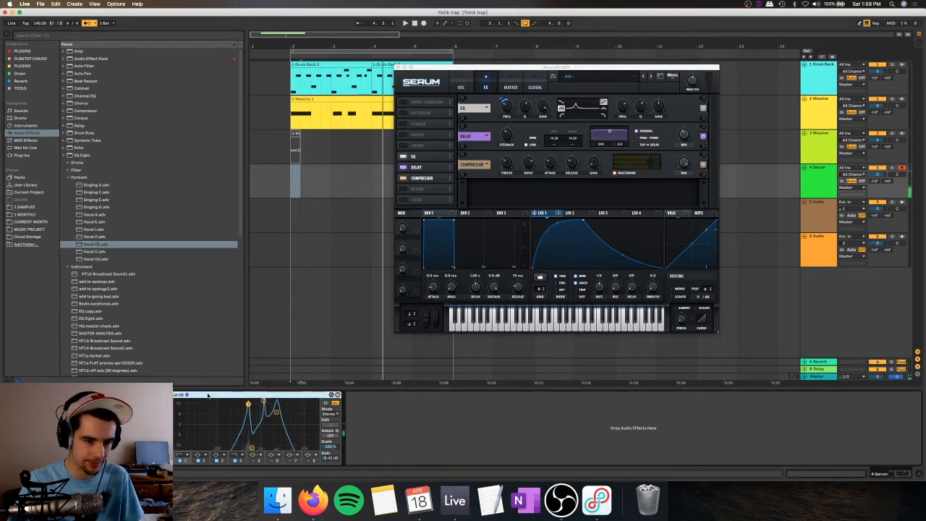
key(Delete)
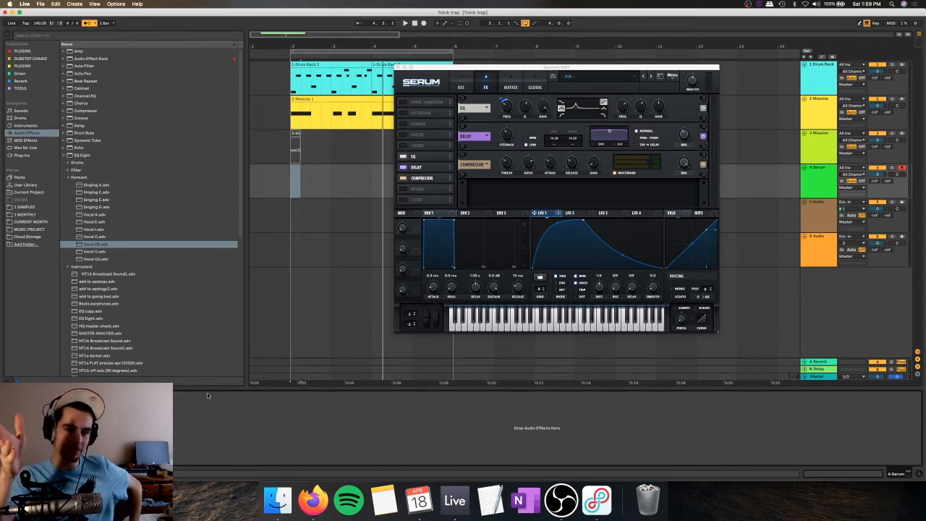
Step: Try the EQ Eight formant preset Vocal O on the Serum track and delete the device
double_click(100, 237)
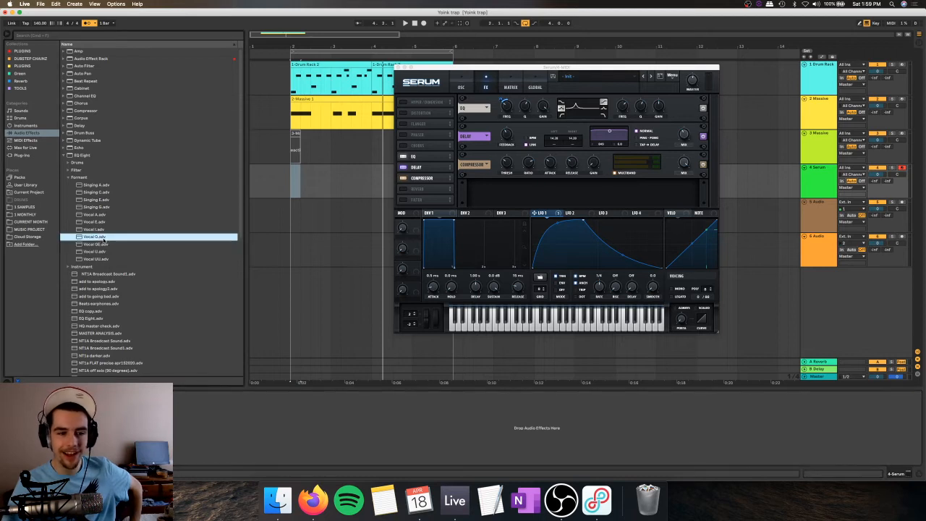
click(249, 413)
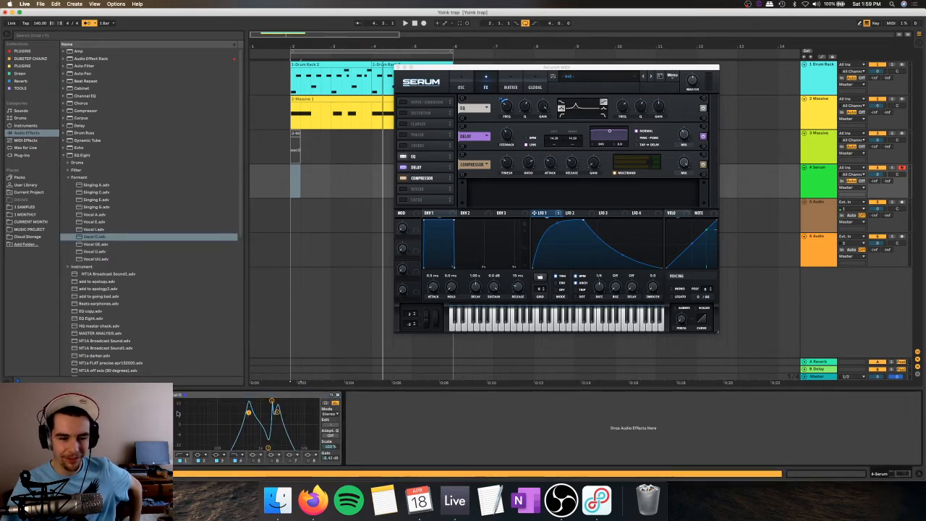
click(272, 400)
click(277, 412)
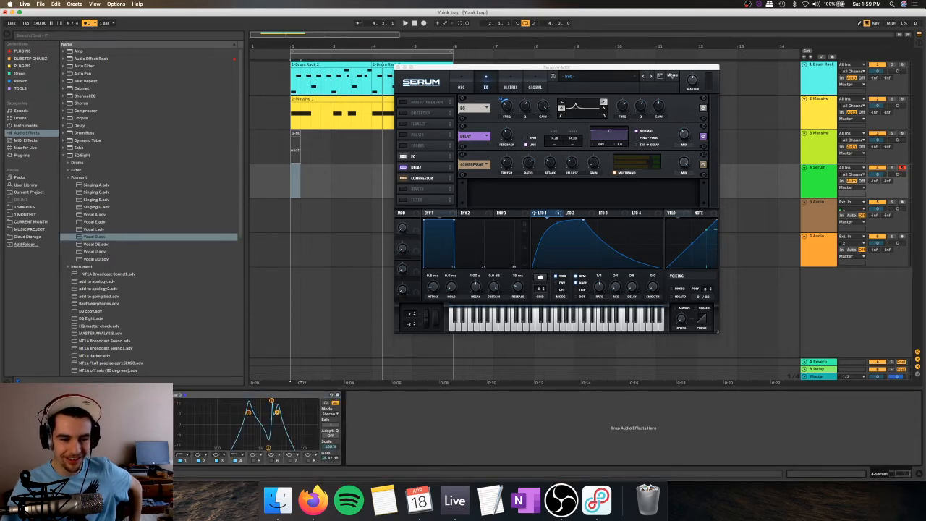
click(201, 394)
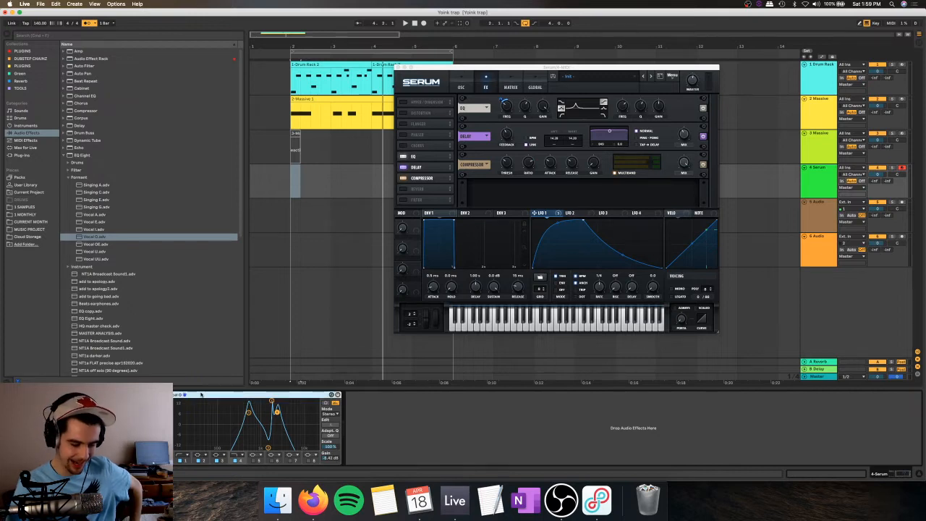
key(Delete)
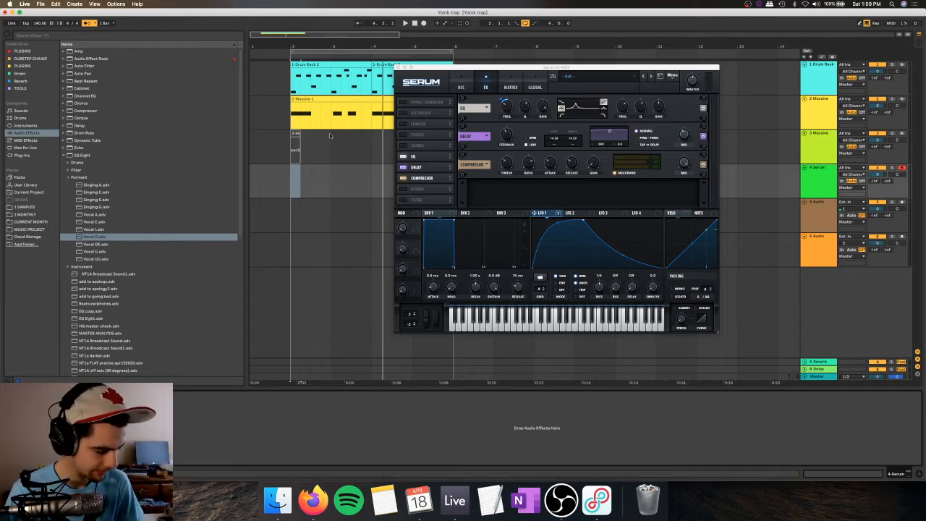
Step: Enable Serum's Filter effect, place it between the Delay and the Compressor, and set its type to Combs
key(a)
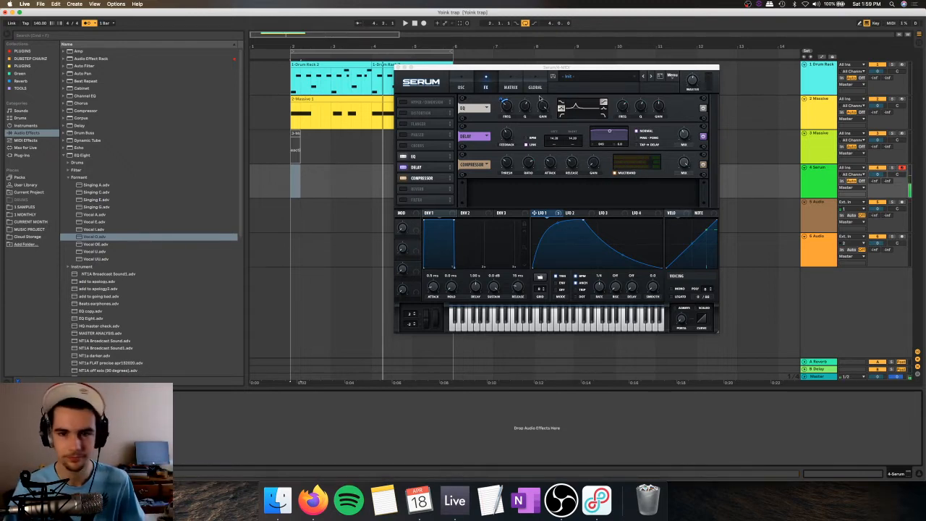
click(684, 135)
mouse_move(508, 135)
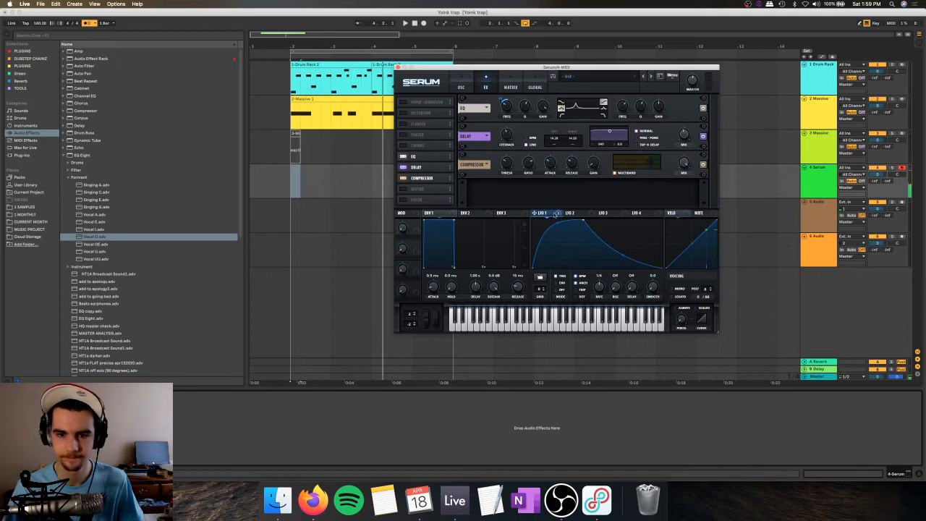
drag(407, 199, 431, 176)
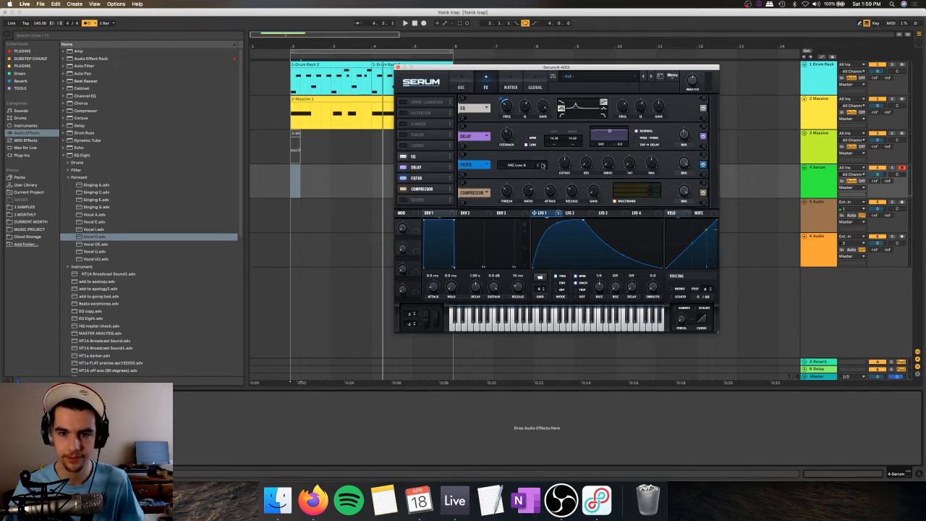
click(516, 165)
mouse_move(514, 192)
click(562, 252)
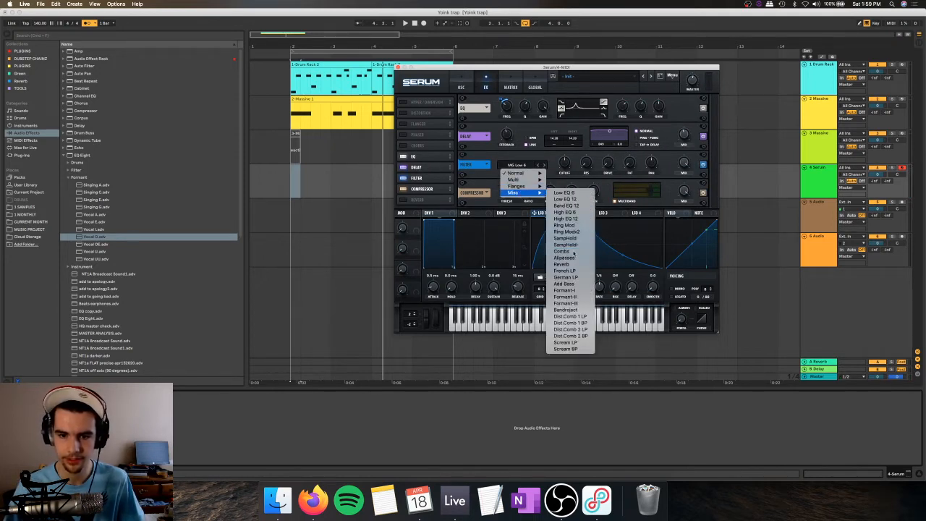
Step: Modulate the cutoff and resonance of Serum's Filter effect with LFO 1
drag(541, 213, 562, 187)
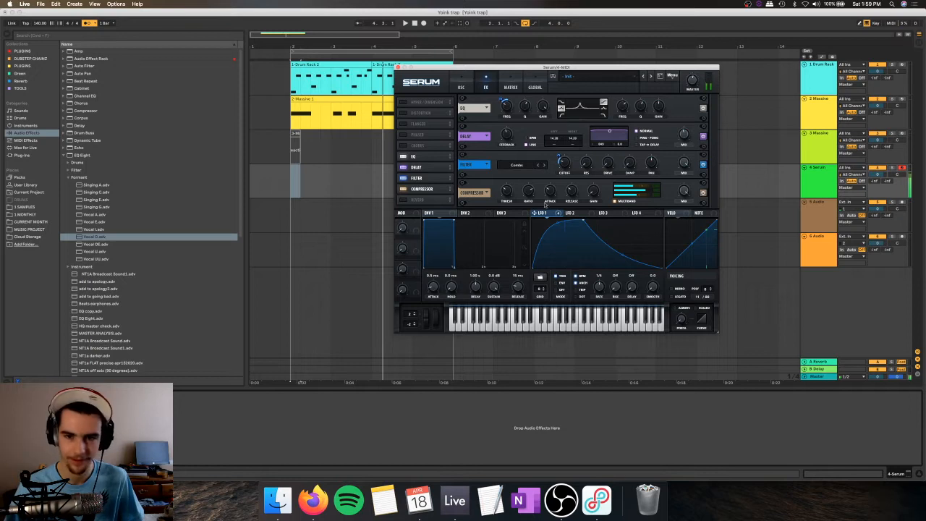
drag(545, 212, 587, 164)
mouse_move(581, 156)
mouse_down()
mouse_move(577, 173)
mouse_move(568, 154)
mouse_move(567, 165)
mouse_up()
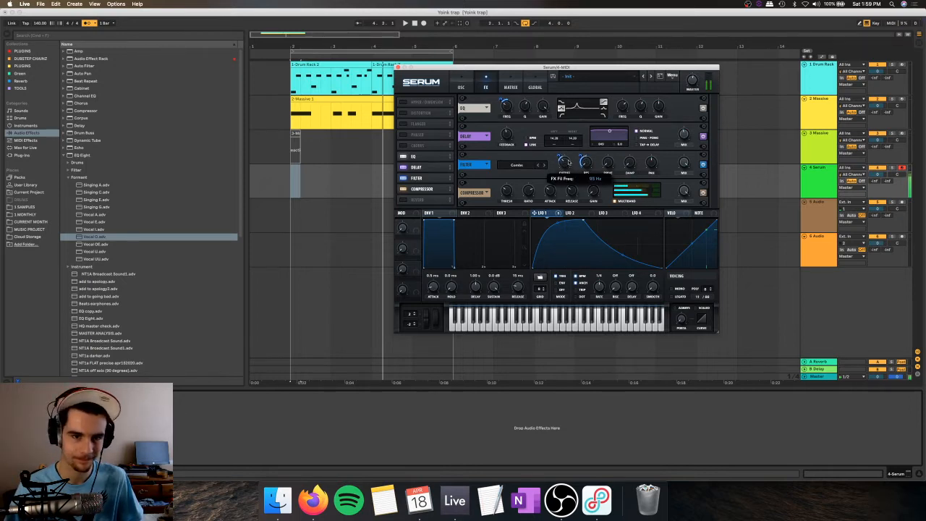
Step: Try a different low-band shape in Serum's EQ and restore it, and briefly switch on the Distortion effect
click(560, 114)
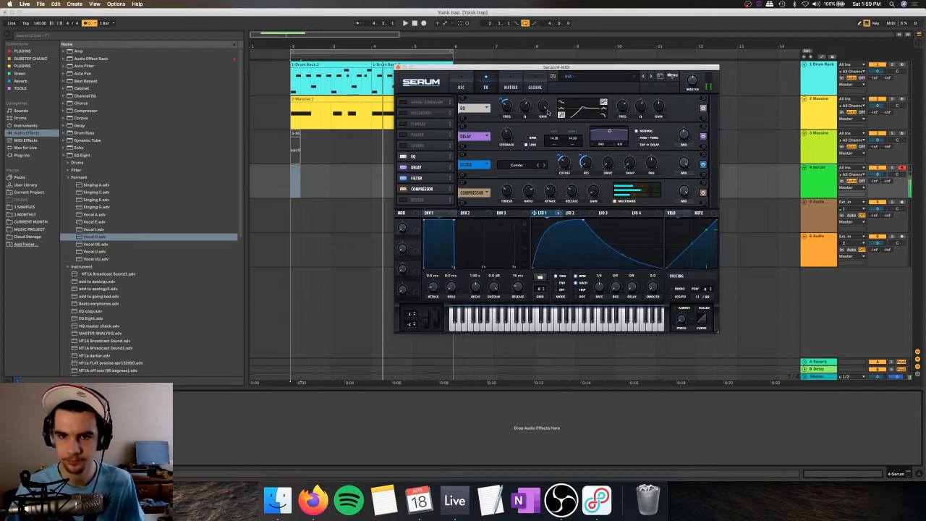
mouse_move(528, 107)
mouse_down()
mouse_move(537, 84)
mouse_move(523, 123)
mouse_up()
click(561, 109)
click(404, 113)
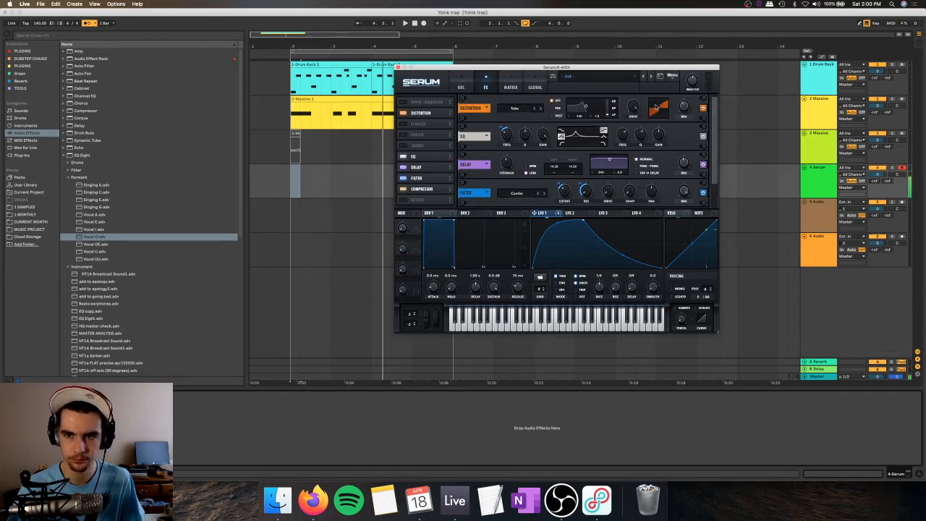
click(404, 113)
Step: Enable Serum's Phaser, move it behind the Compressor, and lower its frequency to about 121 Hz
click(403, 135)
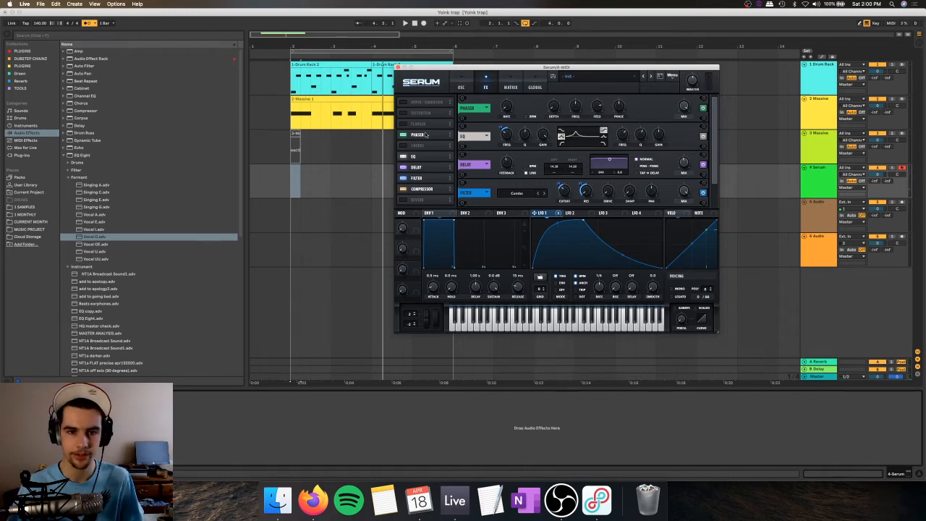
drag(427, 135, 423, 191)
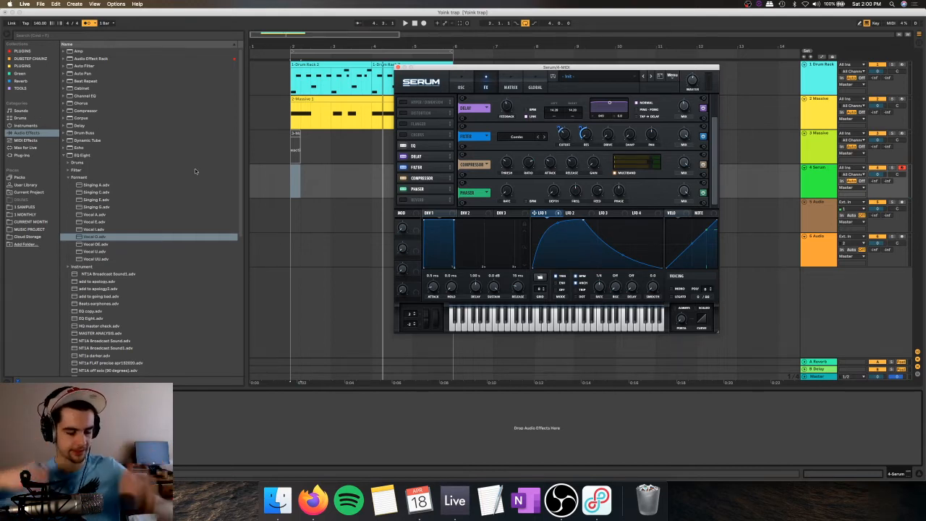
mouse_move(574, 193)
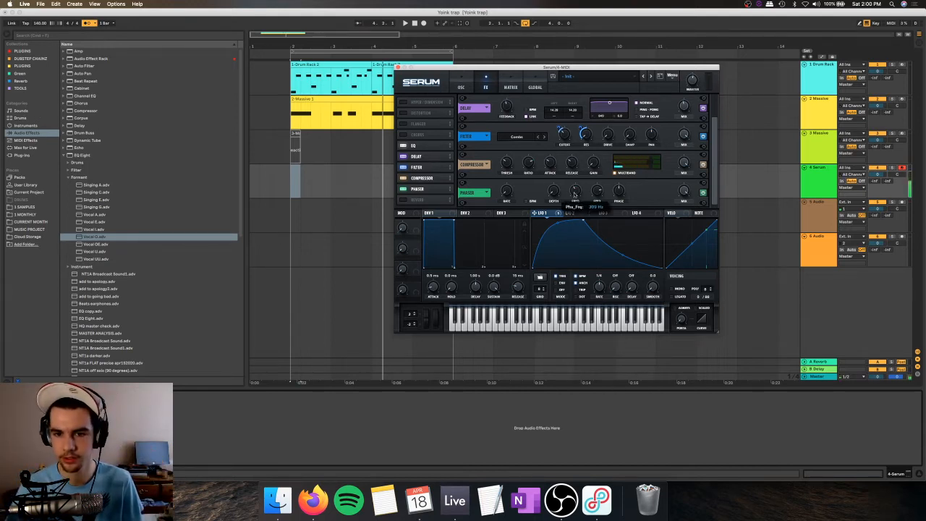
drag(575, 193, 573, 199)
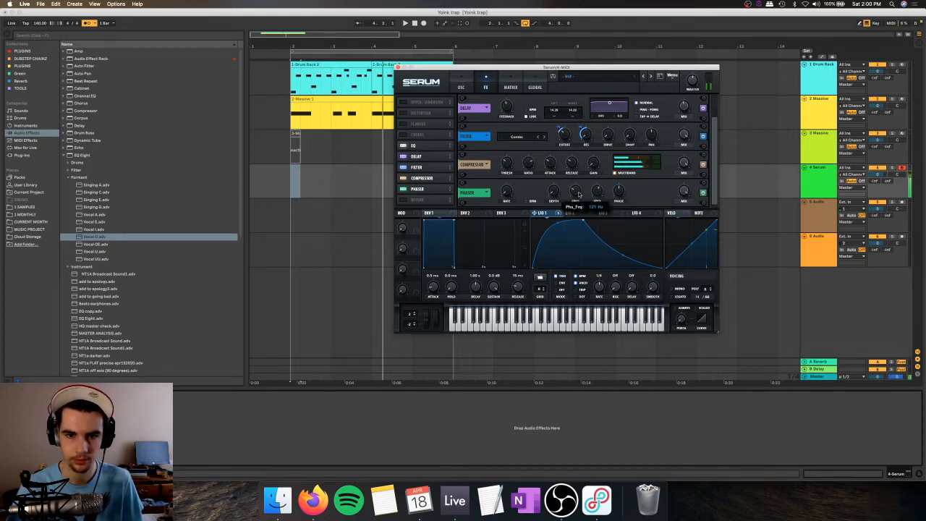
mouse_move(695, 86)
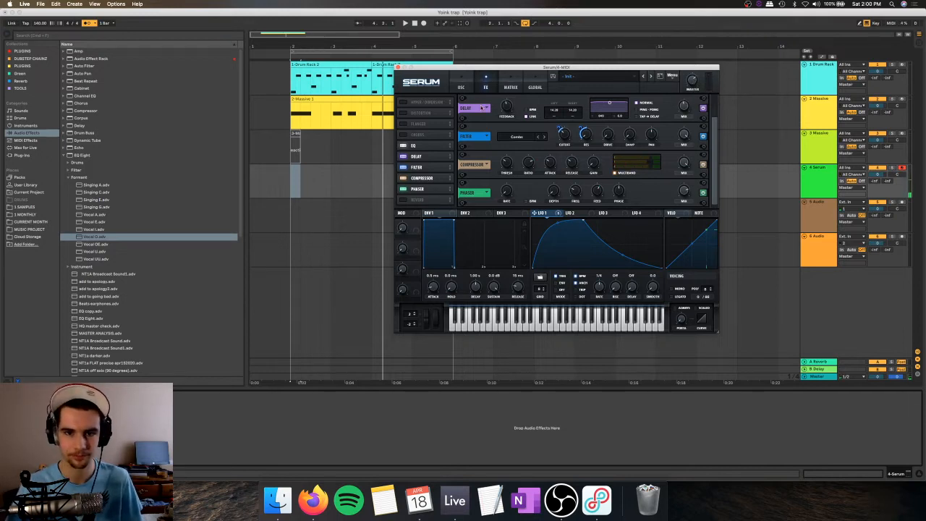
Step: Try modulating oscillator A's unison detune with LFO 1 and remove all modulators from that control
click(461, 87)
mouse_move(474, 188)
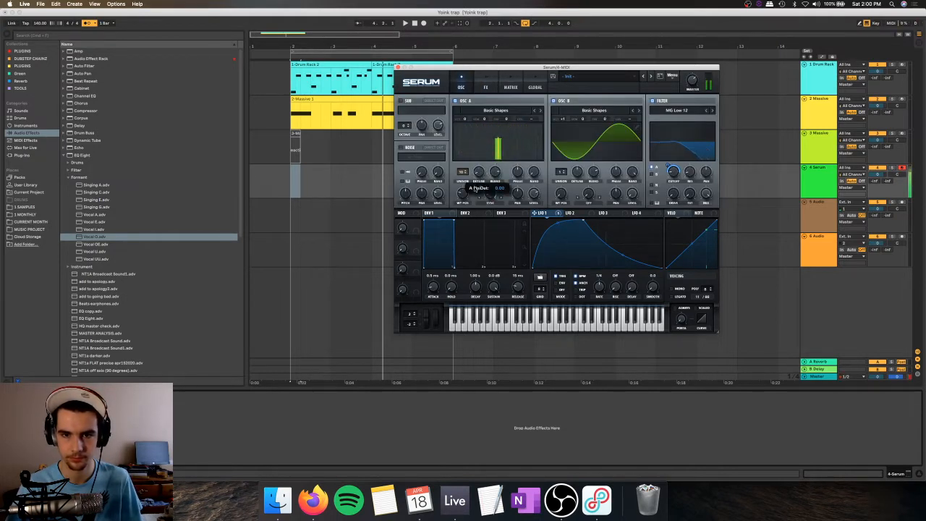
drag(536, 213, 476, 173)
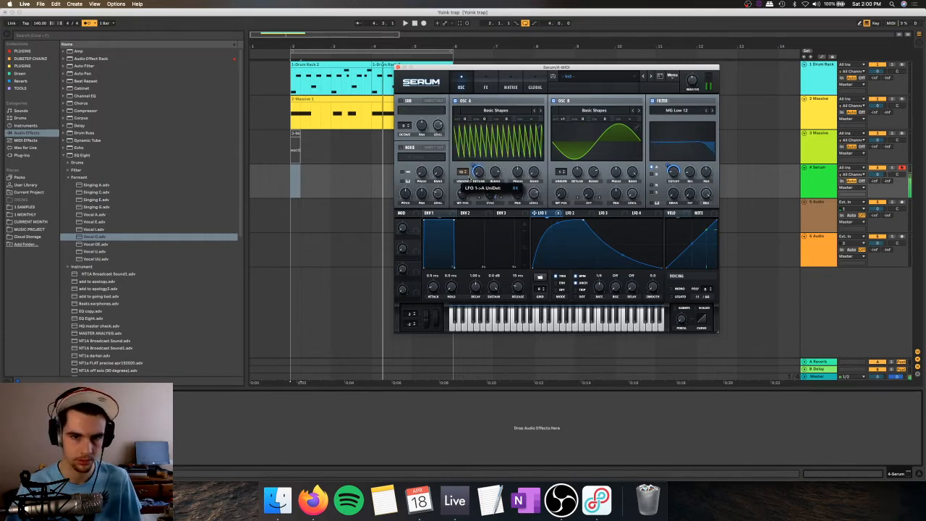
right_click(476, 172)
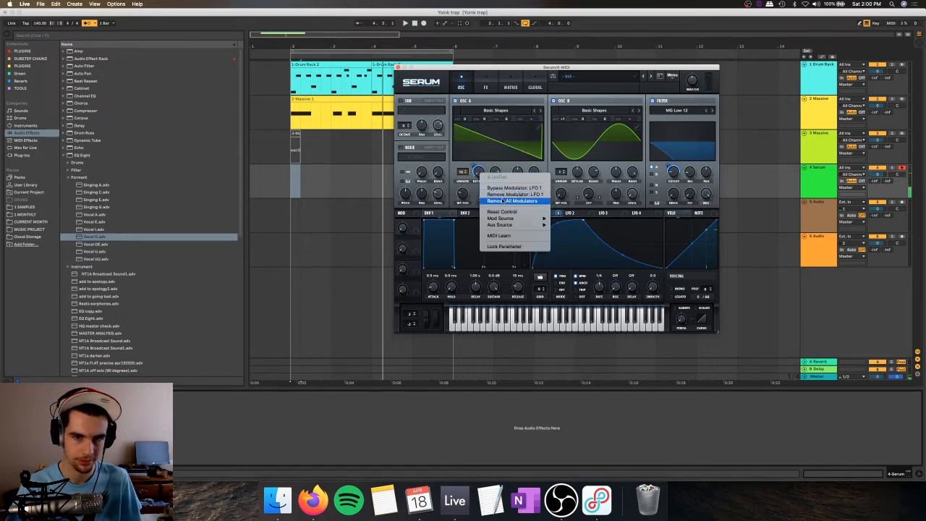
click(504, 202)
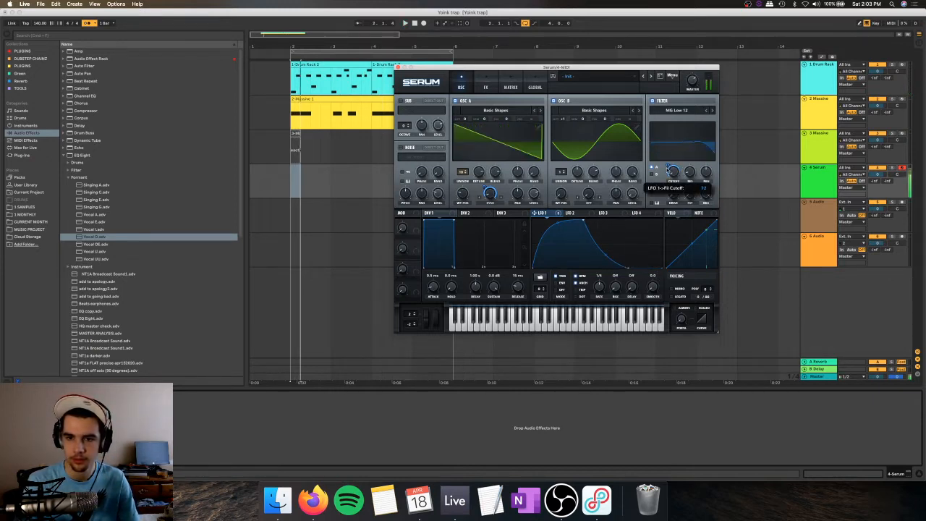
Step: Lengthen Serum's linked delay times and move the Delay between the Filter and the Compressor
click(486, 87)
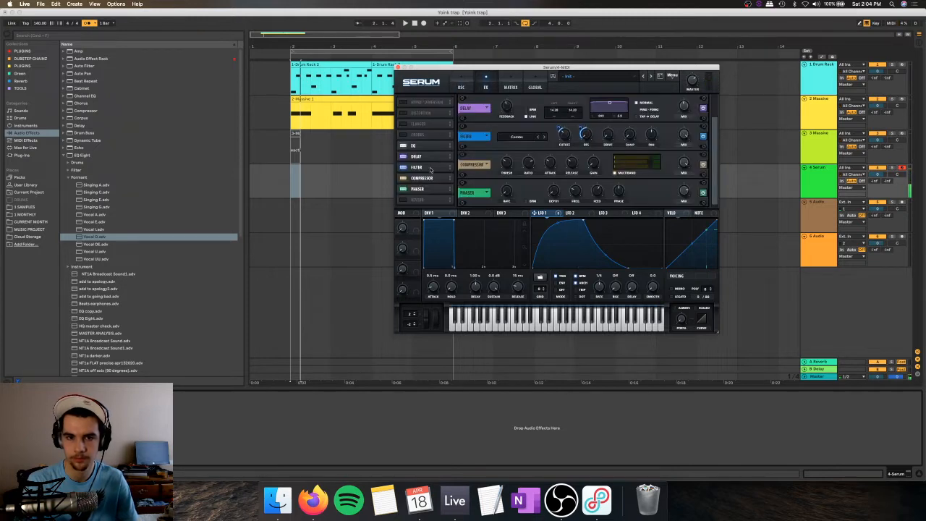
drag(553, 109, 562, 112)
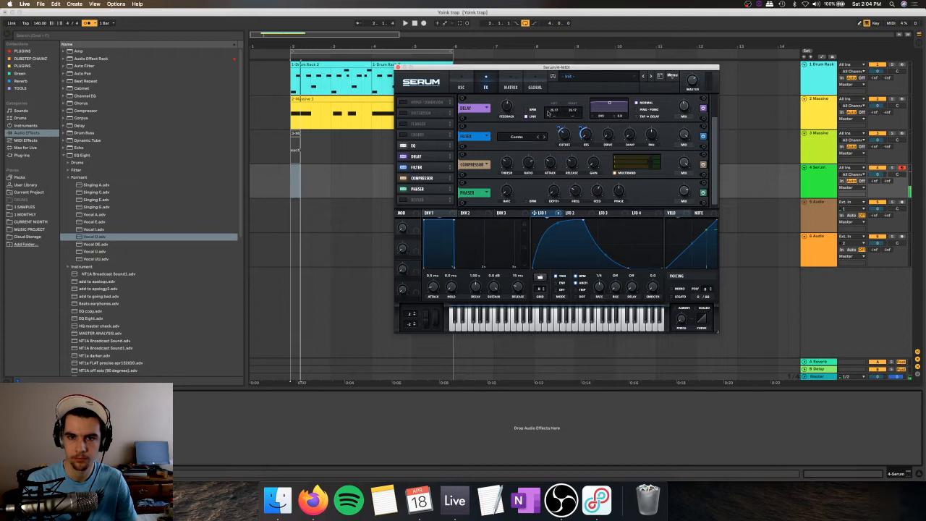
drag(442, 156, 442, 166)
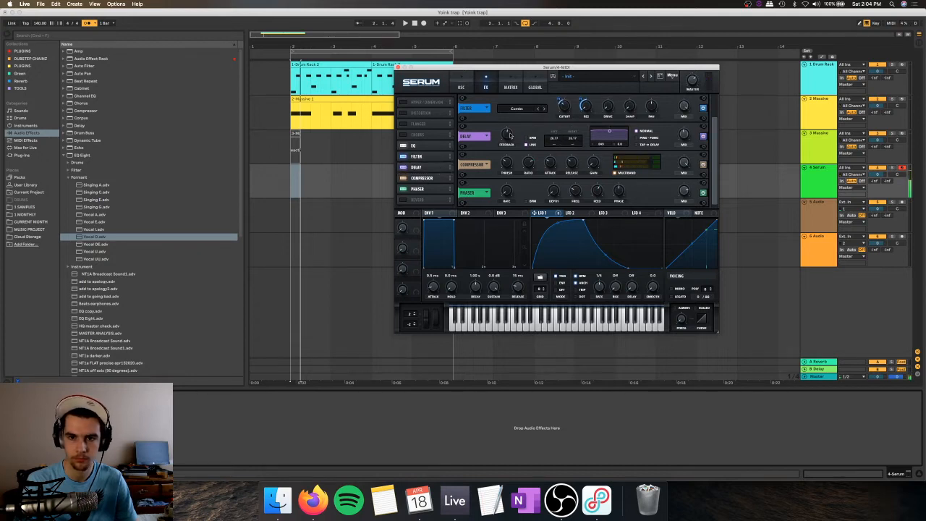
Step: Modulate the Delay's feedback with LFO 2 and reshape LFO 2 into a straight rising ramp
drag(509, 135, 515, 155)
drag(569, 214, 507, 133)
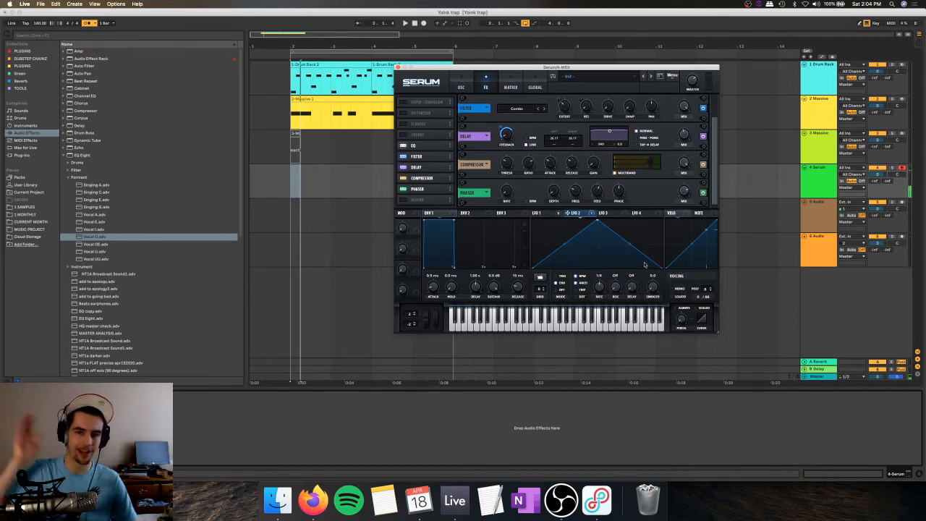
drag(567, 213, 499, 136)
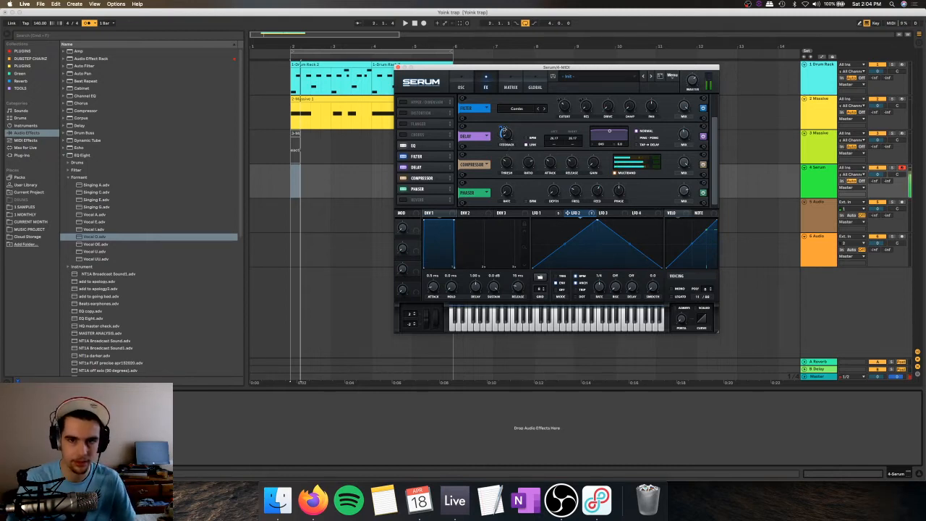
key(space)
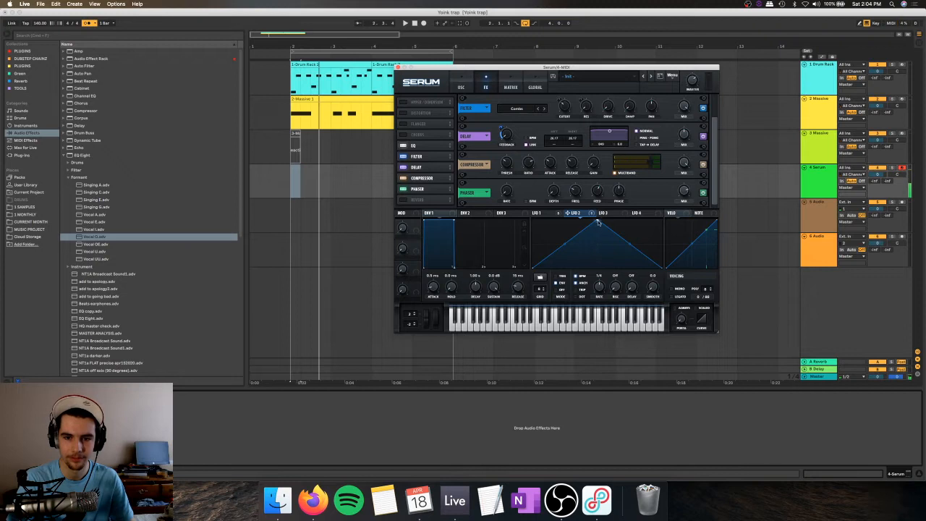
drag(597, 220, 690, 190)
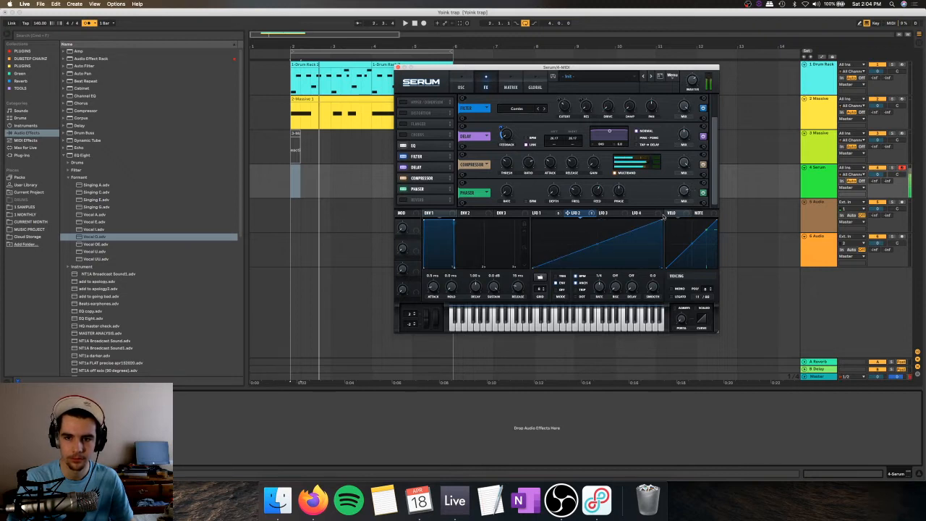
Step: Bypass the Delay while switching the Filter effect's type to Reverb, and turn the Delay back on
click(555, 214)
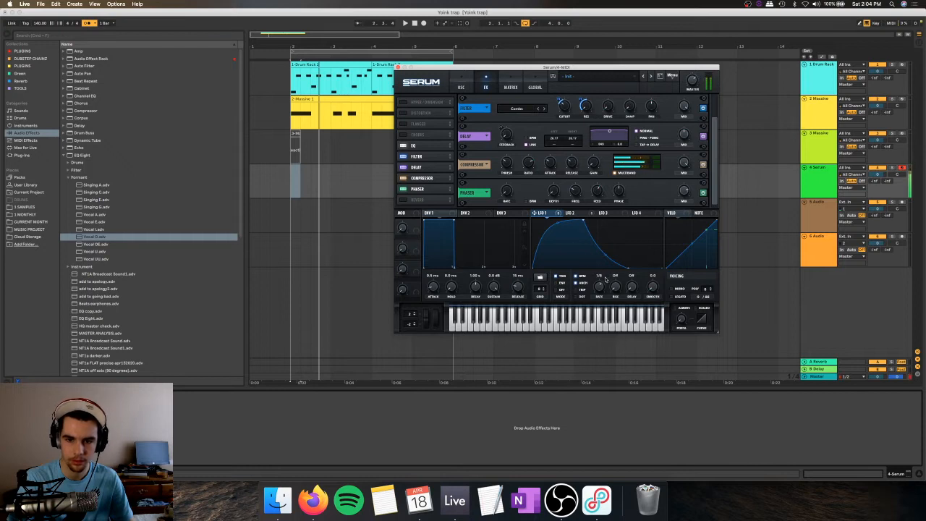
click(405, 167)
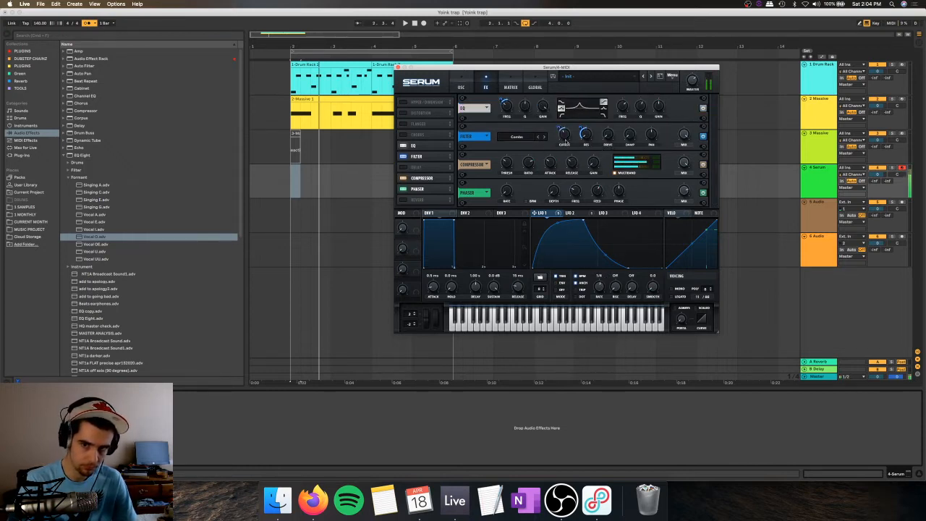
click(543, 137)
click(543, 137)
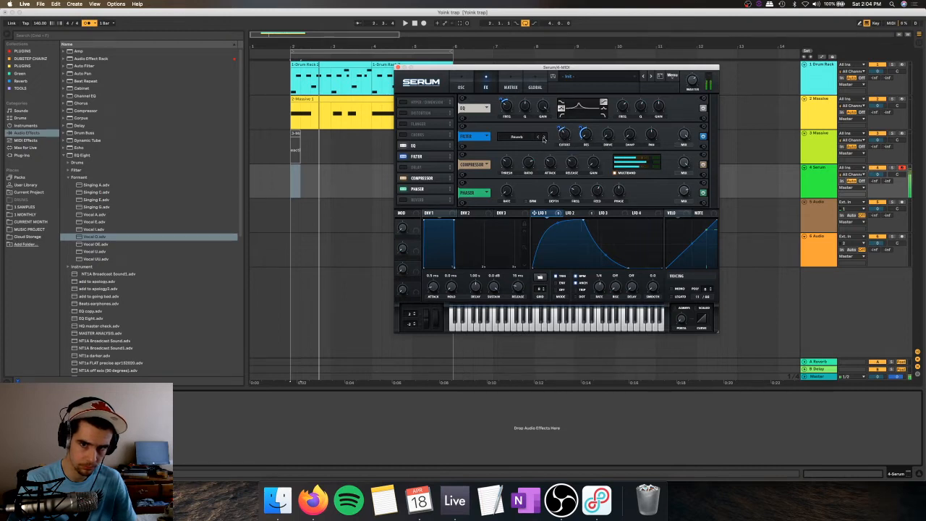
click(405, 167)
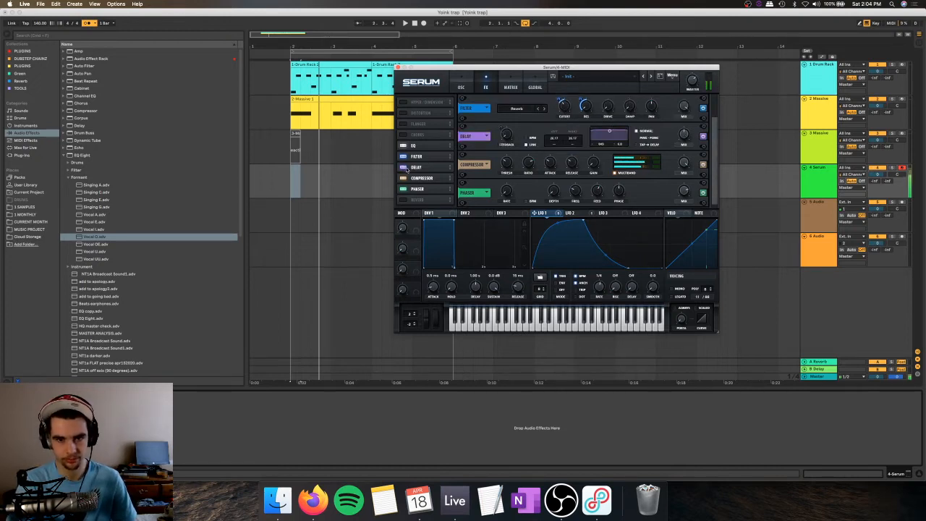
Step: Readjust the amount of LFO 2 modulation on the Delay's feedback
click(571, 213)
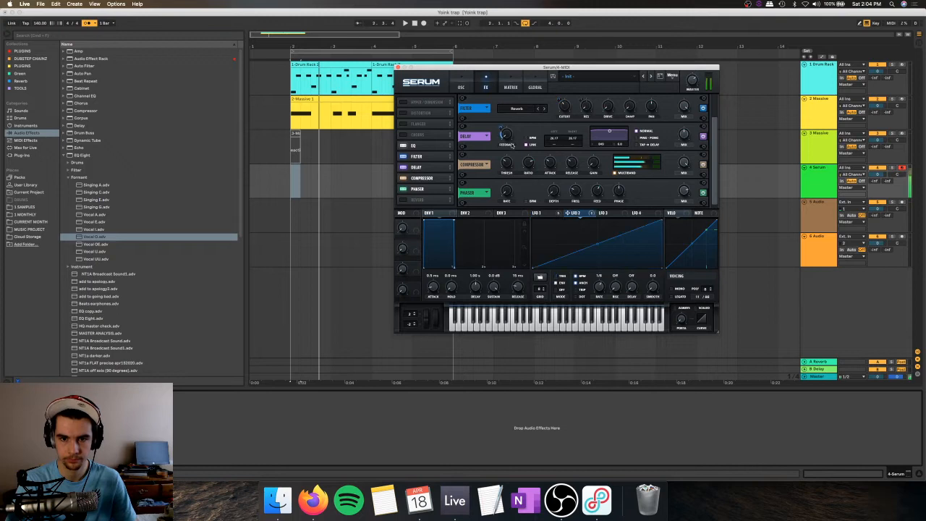
drag(568, 212, 501, 134)
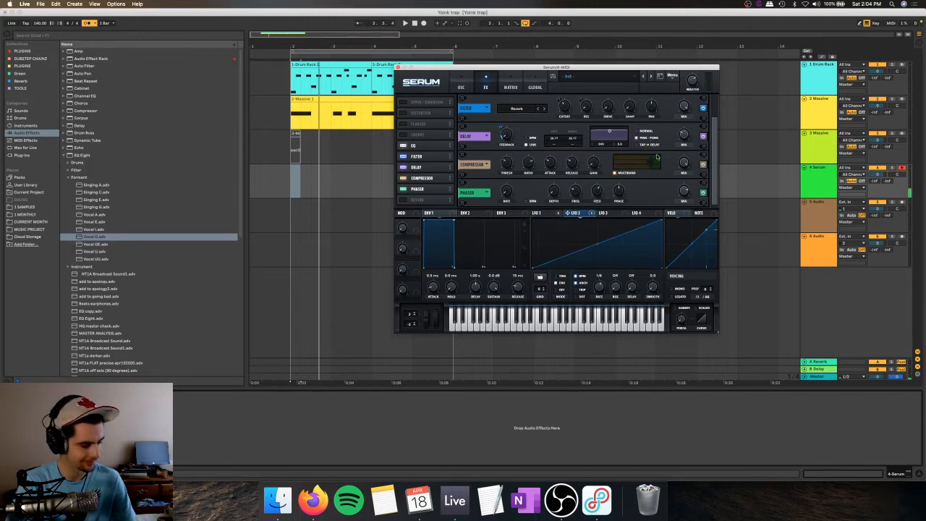
Step: Record a sustained bass note on the Serum track over the looping drums and Massive part
click(424, 23)
key(space)
click(424, 23)
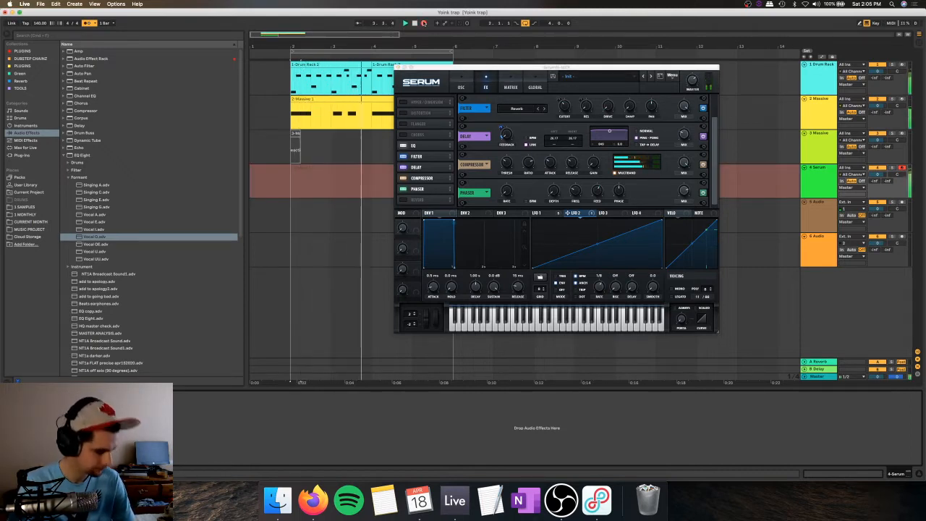
key(space)
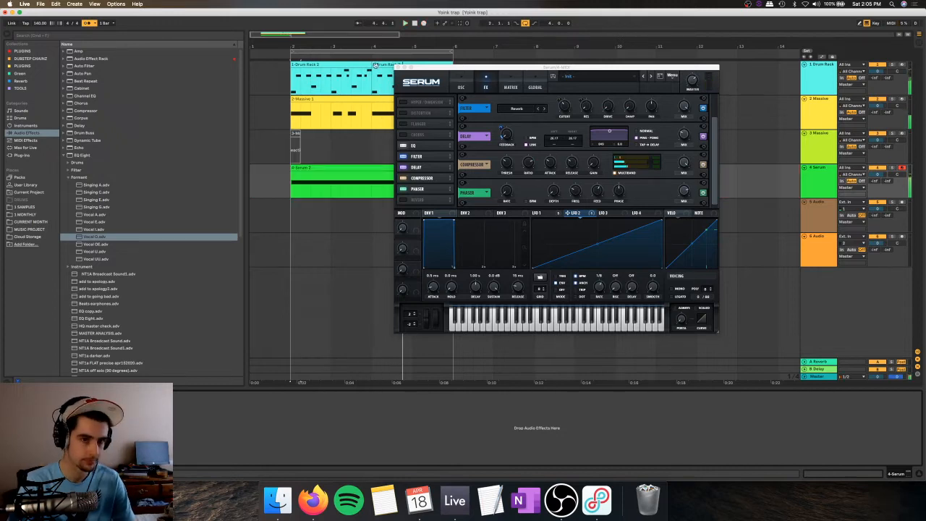
Step: Play back the recorded Serum clip while checking the oscillators and LFO 1's shape and modulation targets
click(368, 170)
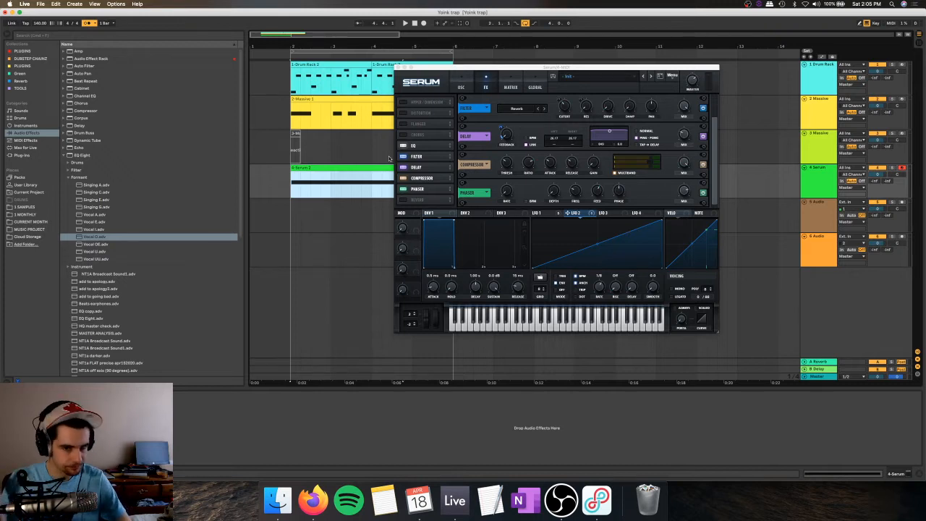
key(space)
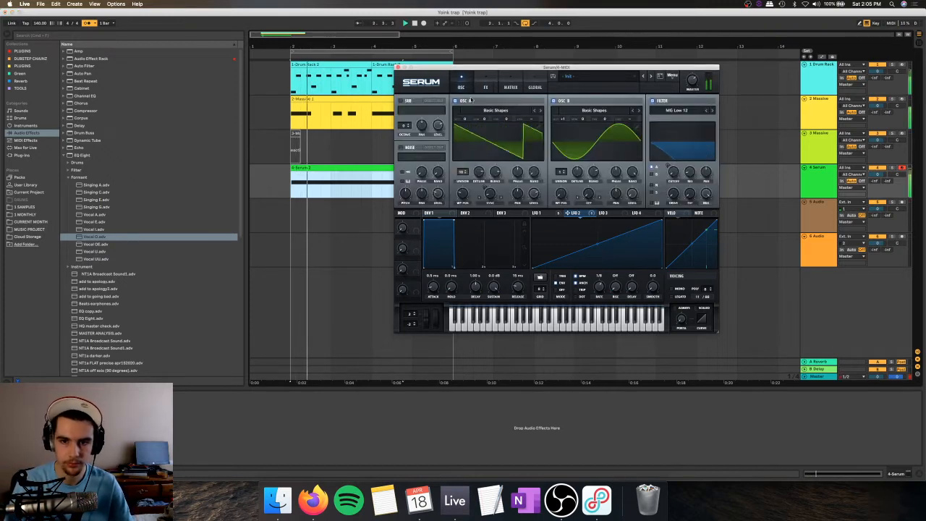
click(461, 87)
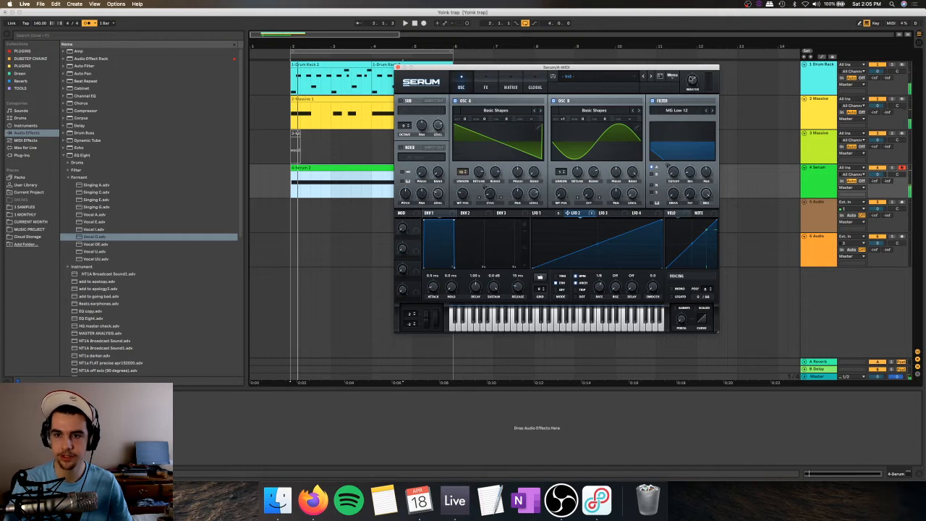
click(540, 213)
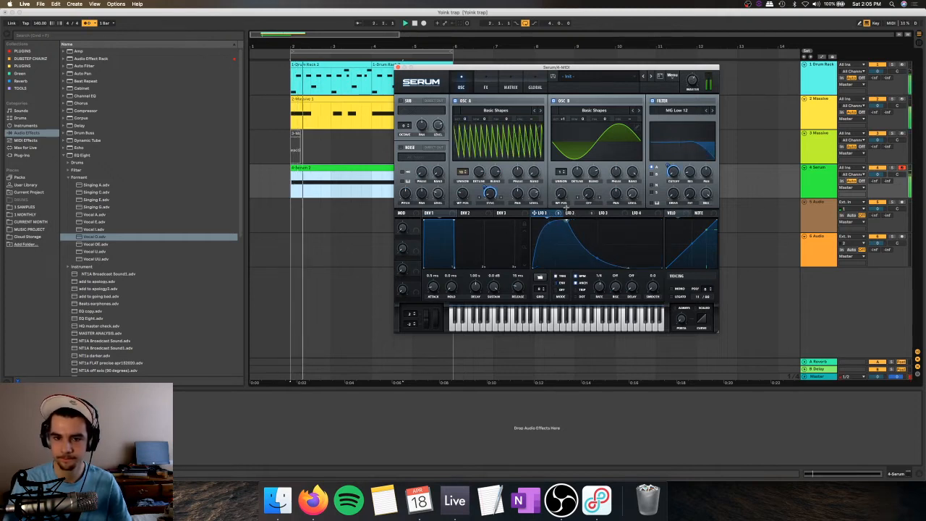
Step: Quantize the recorded note in the Serum clip and close the Serum window
double_click(327, 171)
key(space)
click(301, 250)
right_click(301, 251)
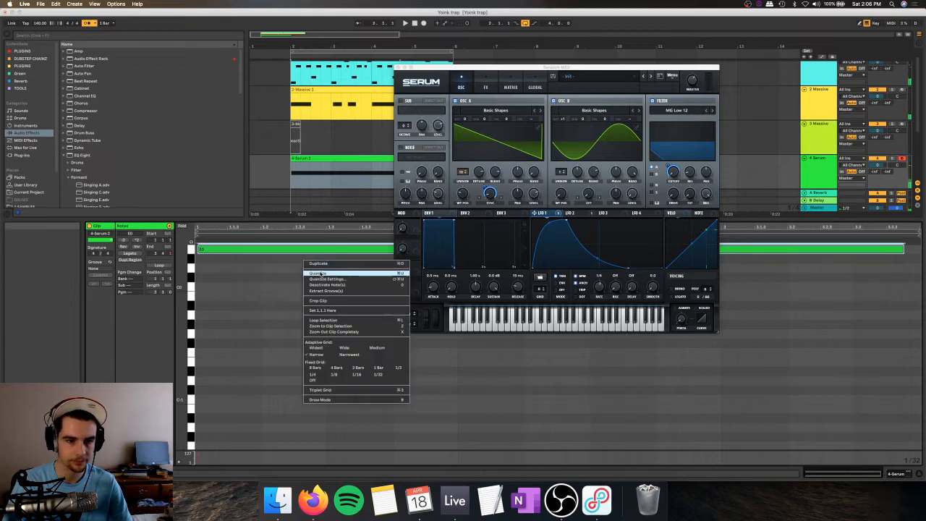
click(323, 272)
click(399, 67)
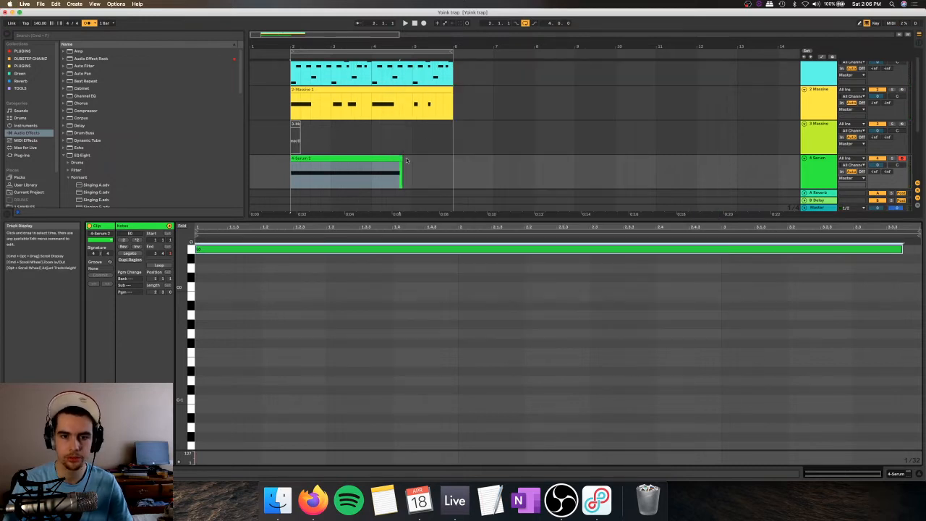
Step: Shorten the Serum clip to just the first beat of bar 2
drag(404, 161, 373, 161)
mouse_move(311, 158)
mouse_down()
mouse_move(300, 157)
mouse_move(307, 167)
mouse_up()
click(298, 172)
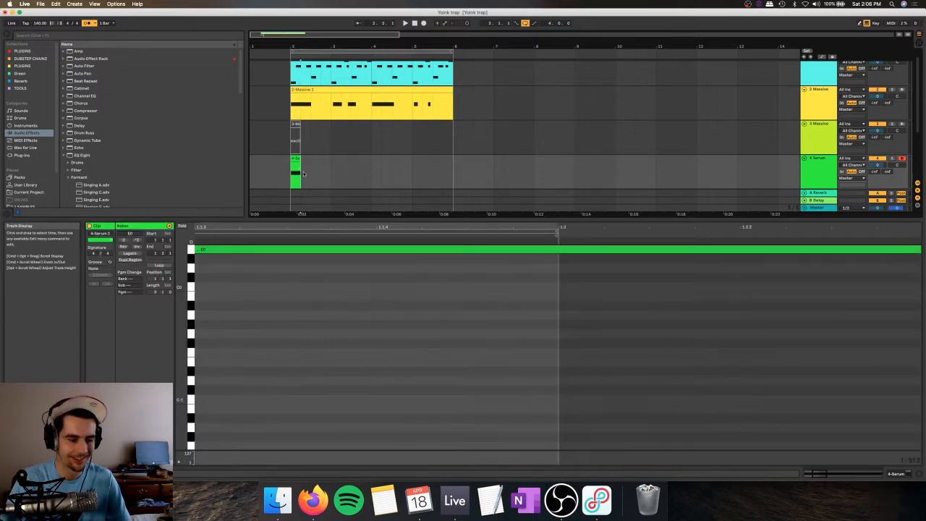
Step: Use a finer grid to cut the Serum note to half a beat, keeping the clip one beat long
key(super+1)
drag(311, 166, 297, 164)
key(Delete)
click(293, 159)
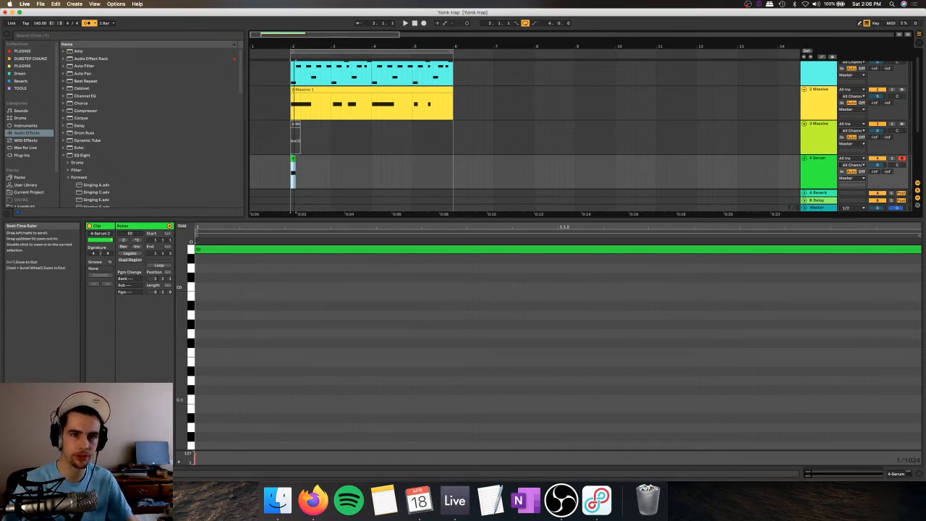
scroll(286, 70, up, 3)
click(286, 172)
click(287, 172)
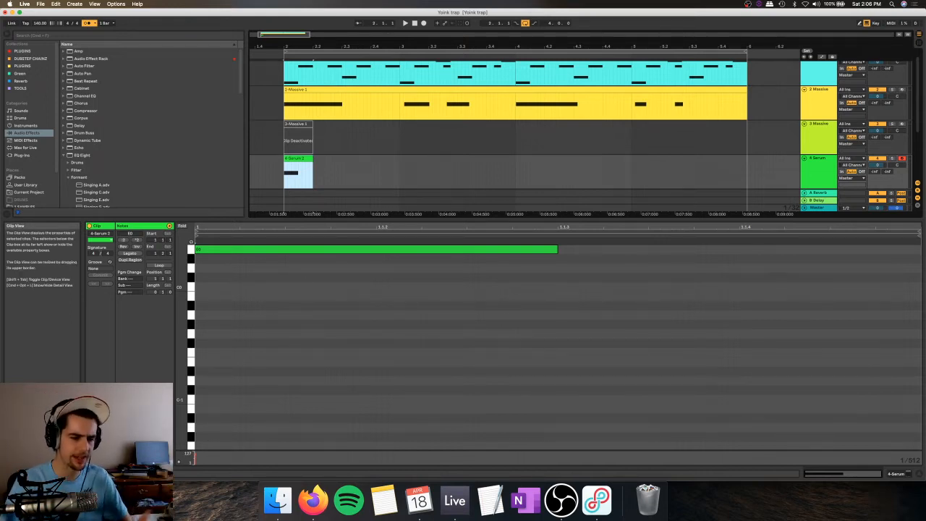
click(93, 283)
click(93, 283)
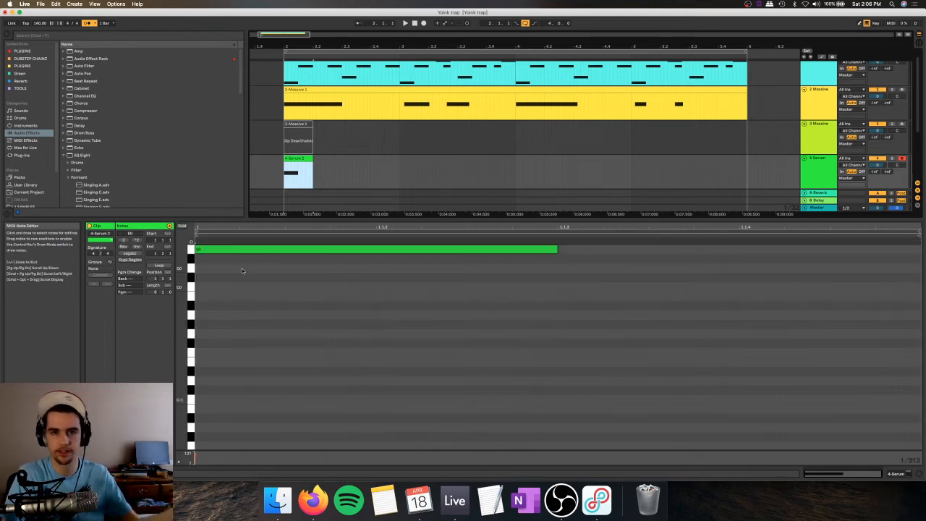
Step: Duplicate the one-beat Serum clip repeatedly to fill the whole loop from bar 2 to bar 6
double_click(807, 167)
key(space)
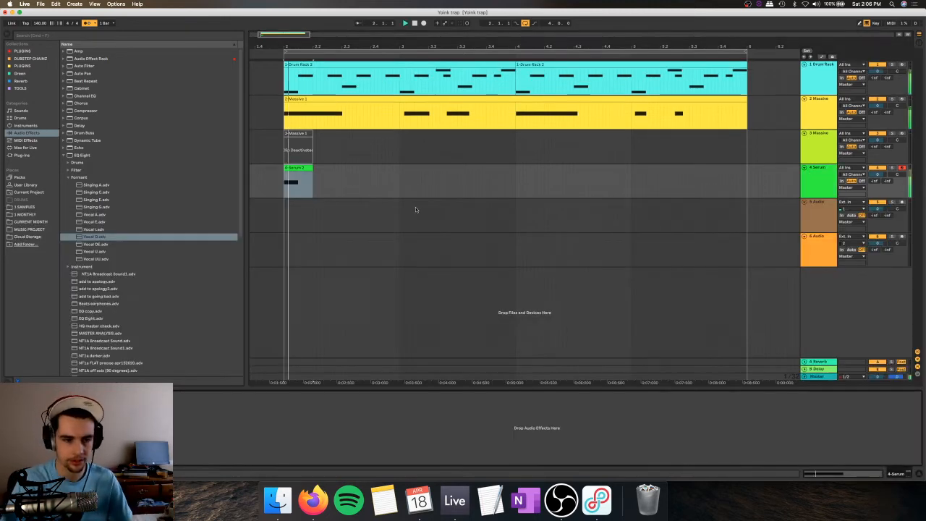
click(297, 172)
key(super+d)
key(super+d)
key(super+d)
key(super+d)
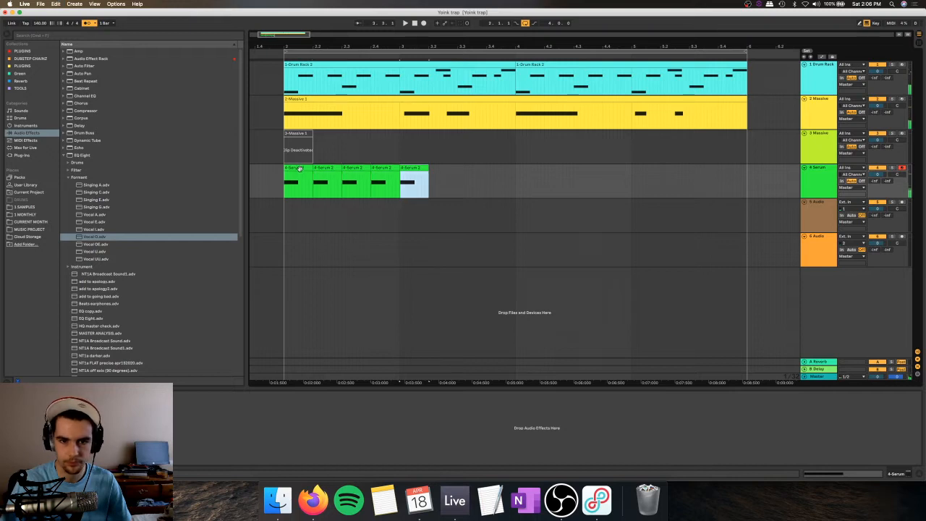
key(super+d)
key(super+d)
key(super+d)
key(super+d)
key(super+d)
key(super+d)
key(super+d)
key(super+d)
key(super+d)
key(super+d)
key(super+d)
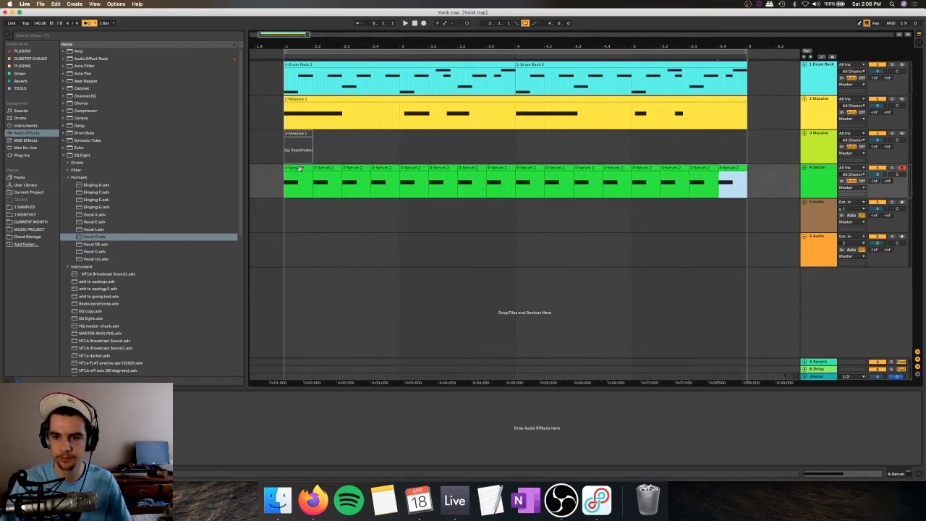
Step: Play the loop with the repeated Serum clips and bring the Serum window back up
click(302, 169)
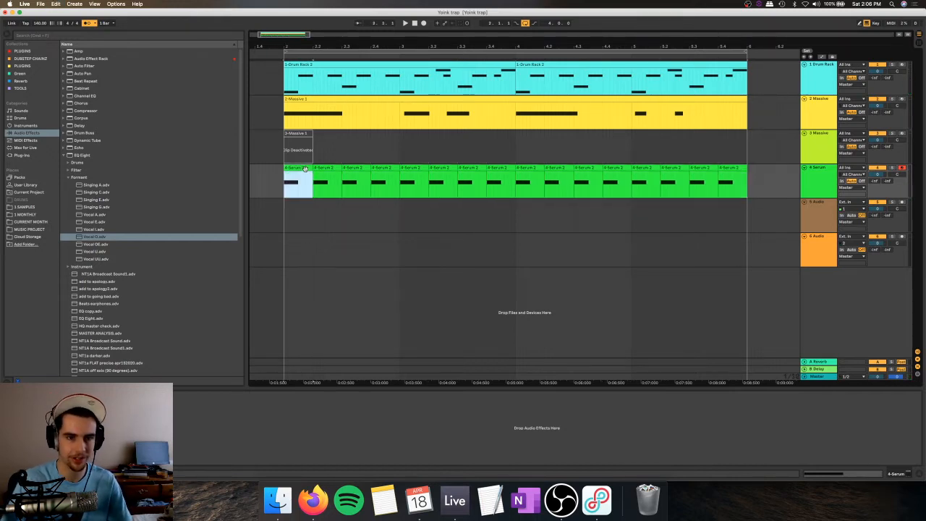
key(space)
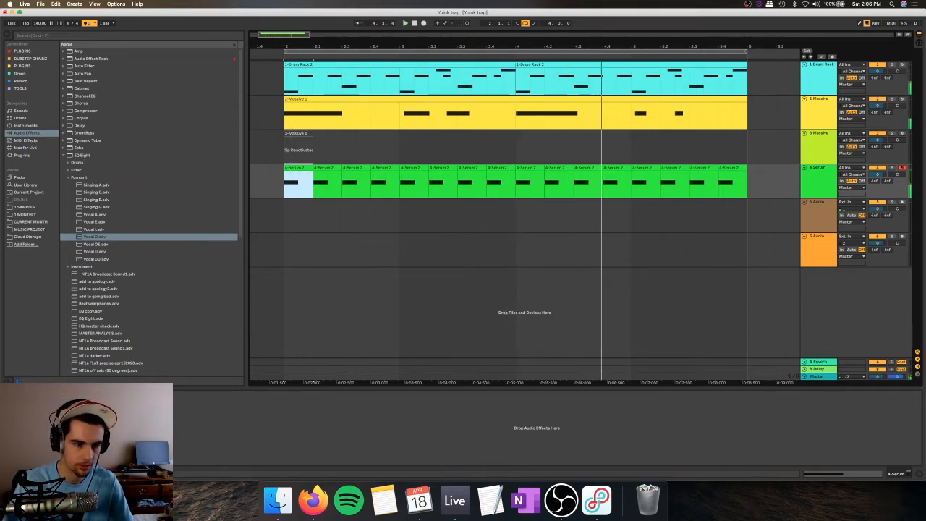
key(alt+super+p)
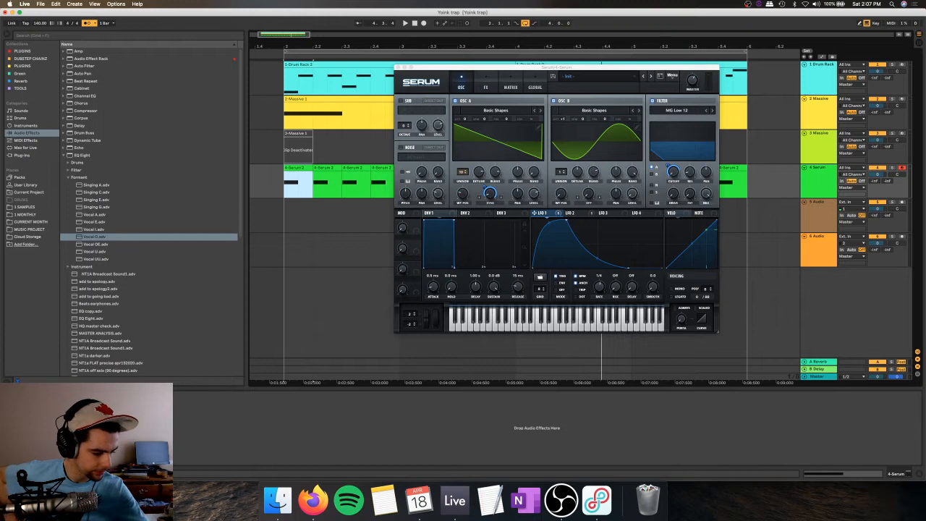
key(space)
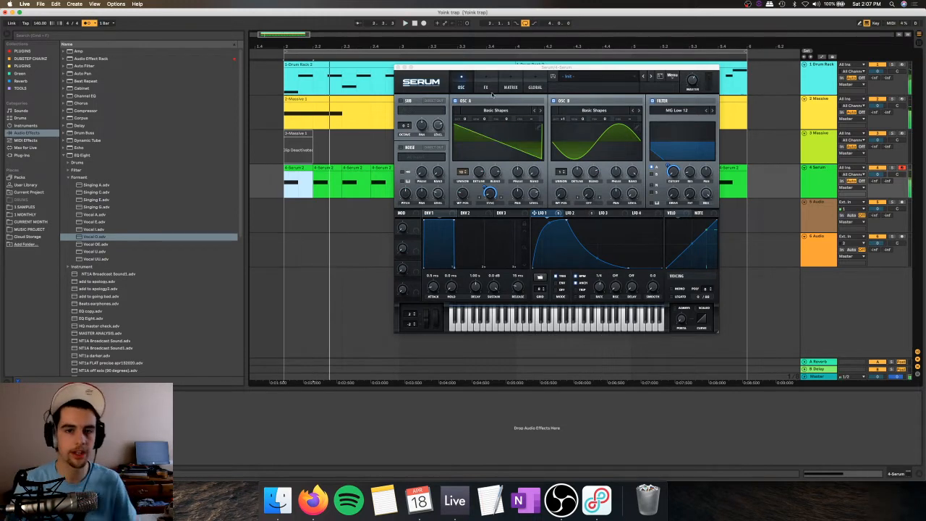
Step: Assign Macro 1 to the effect filter's cutoff and LFO 2 to its resonance, moving LFO 2's peak slightly earlier
click(485, 87)
drag(416, 224, 564, 134)
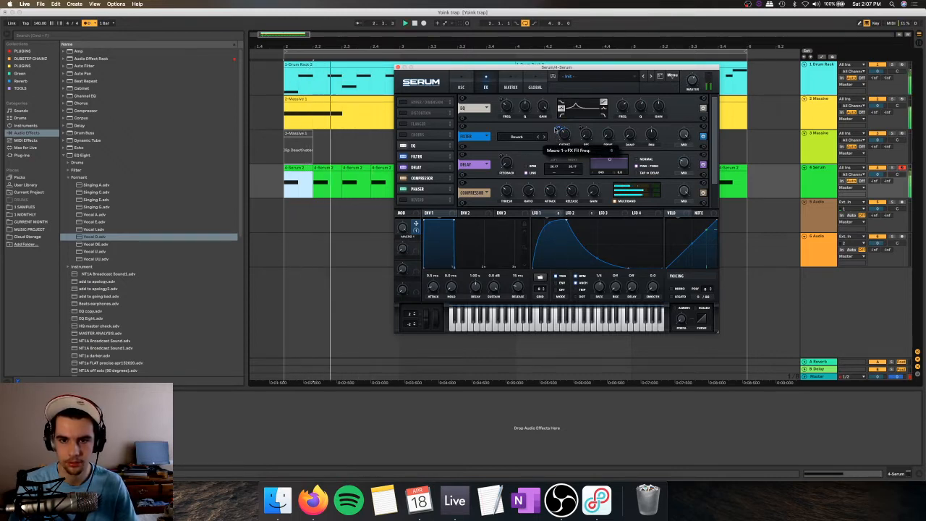
drag(575, 213, 585, 134)
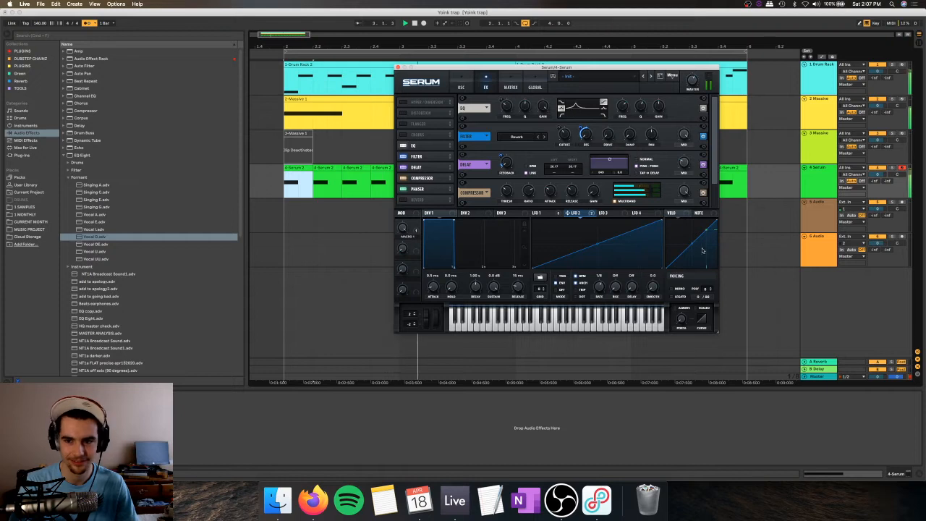
mouse_move(662, 220)
mouse_down()
mouse_move(580, 219)
mouse_move(650, 222)
mouse_up()
Step: Turn on the Hyper/Dimension effect and briefly bypass the Filter effect to compare the sound
click(403, 103)
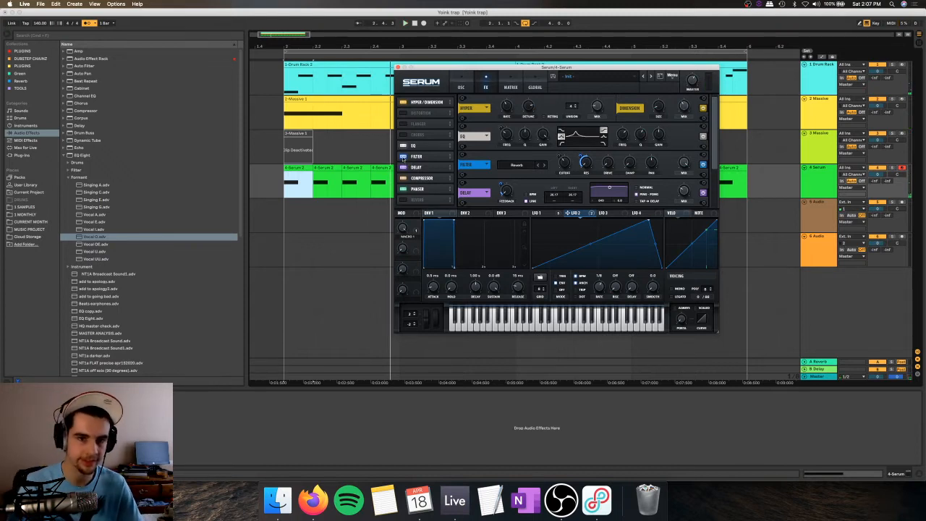
click(403, 156)
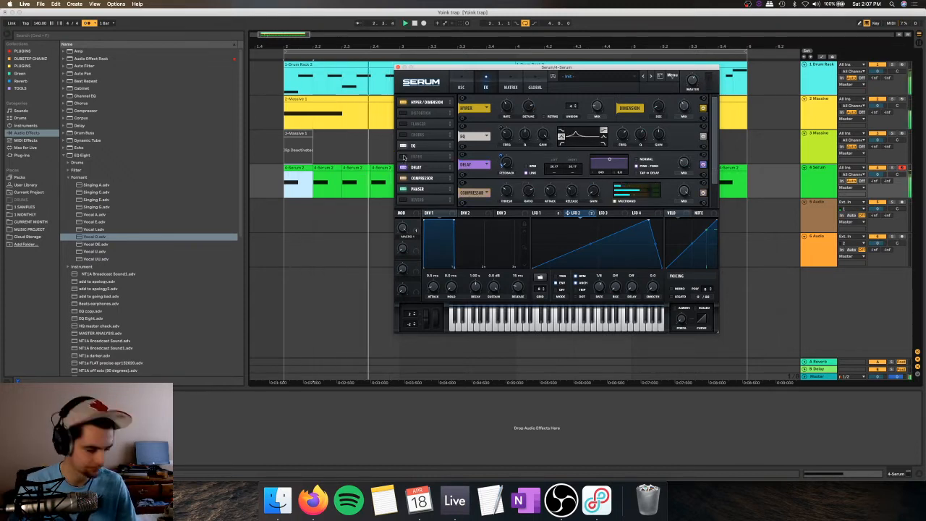
click(403, 156)
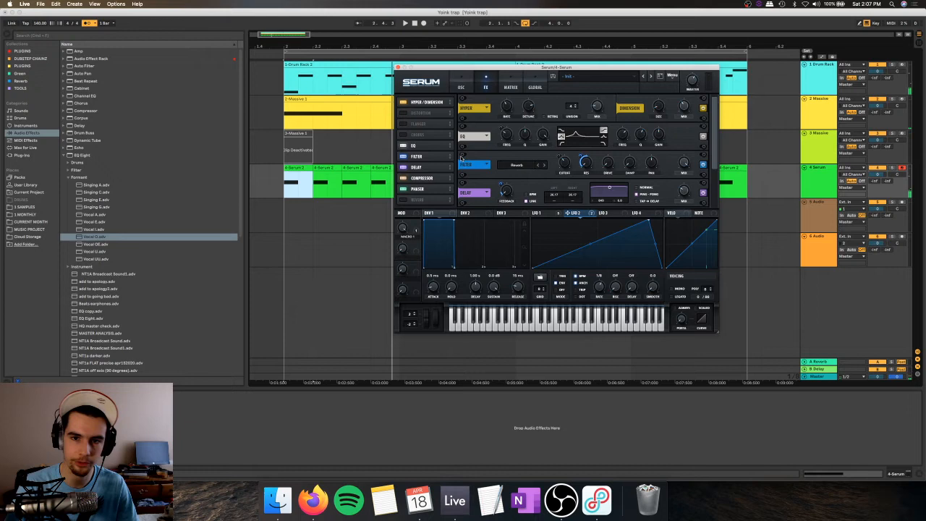
Step: Switch the effect filter's type to SampHold and assign Macro 1 to its cutoff
click(541, 165)
click(539, 166)
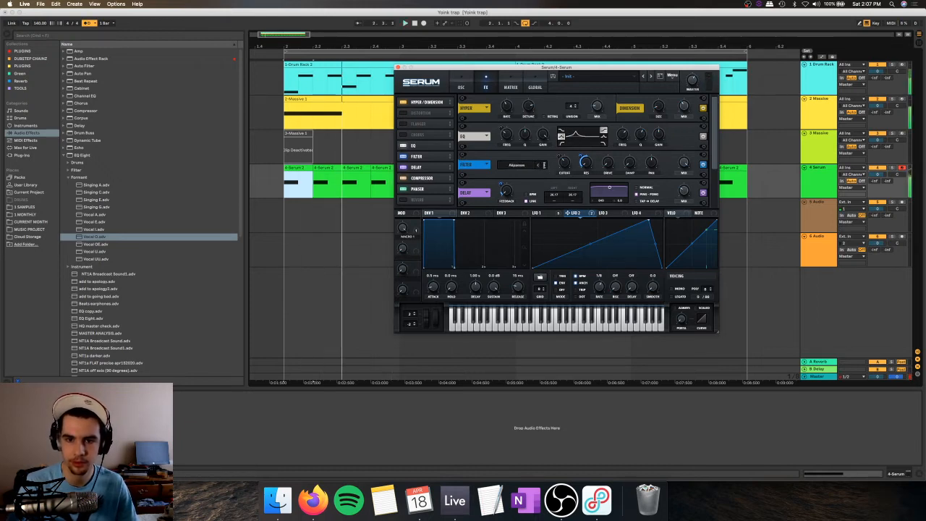
click(540, 166)
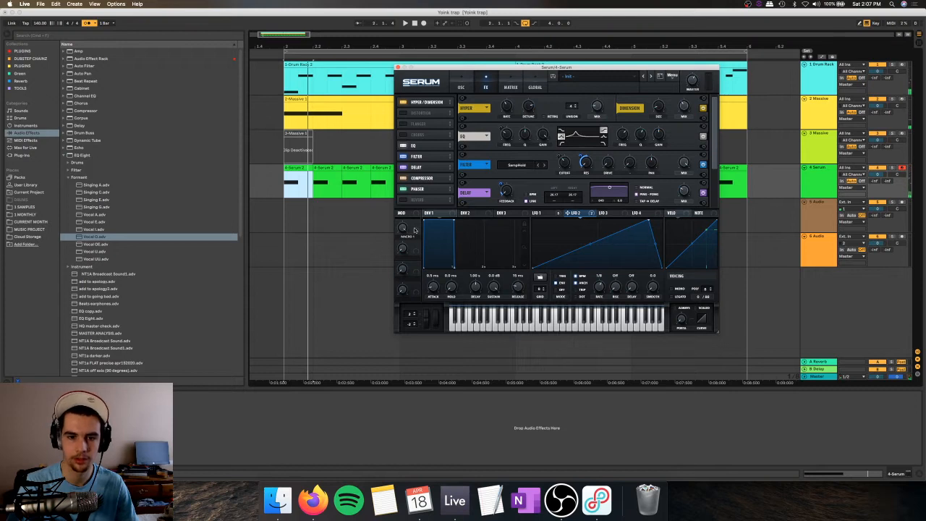
drag(562, 157, 563, 158)
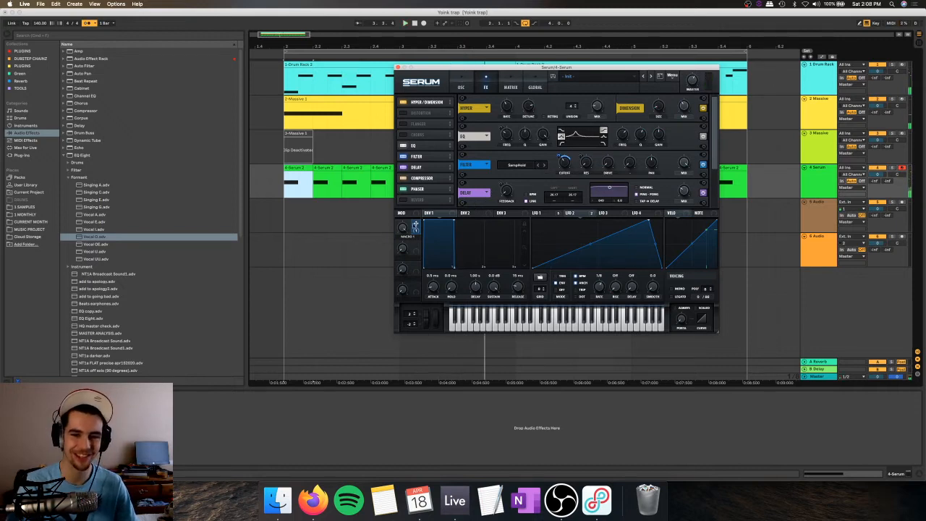
Step: Play the loop and turn Macro 1 down to hear the filter cutoff sweep
key(space)
key(space)
key(space)
drag(402, 229, 402, 272)
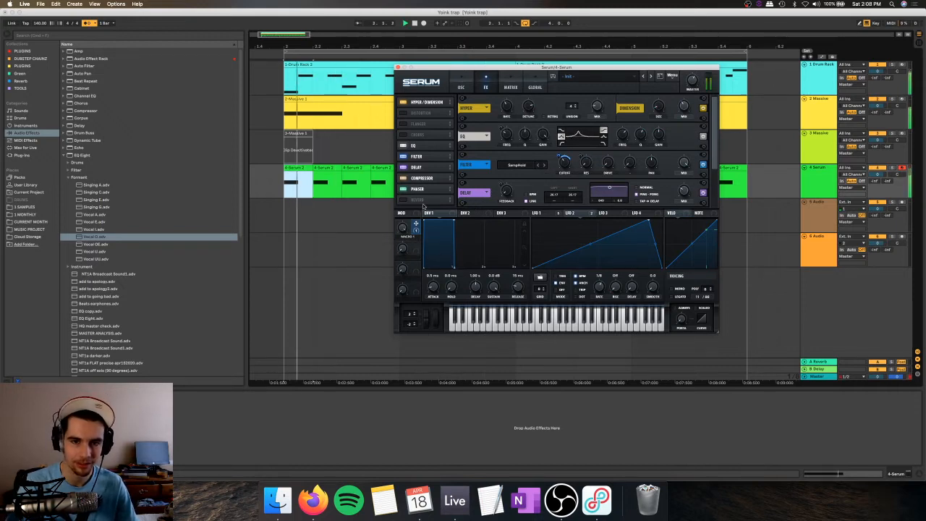
Step: Try the Ring Mod and Band EQ 12 filter types, and set the effect filter's type to Reverb
click(538, 165)
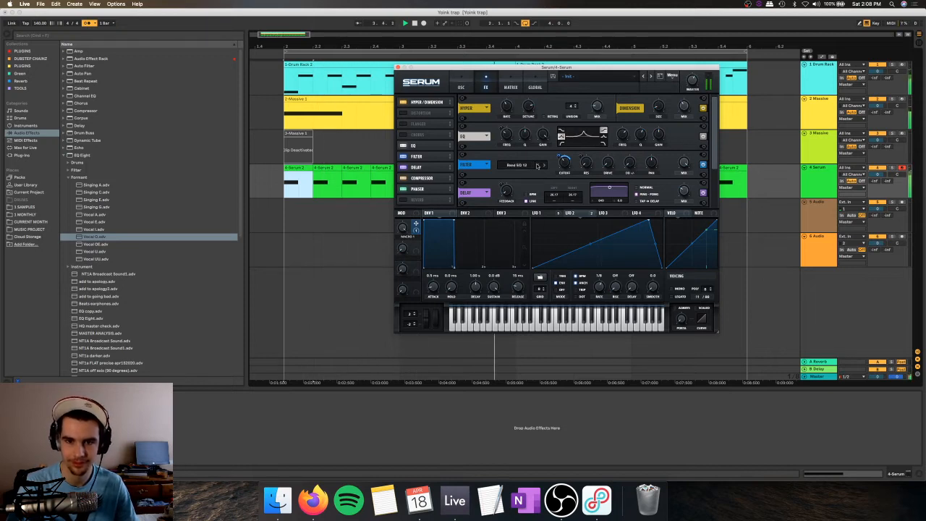
click(522, 166)
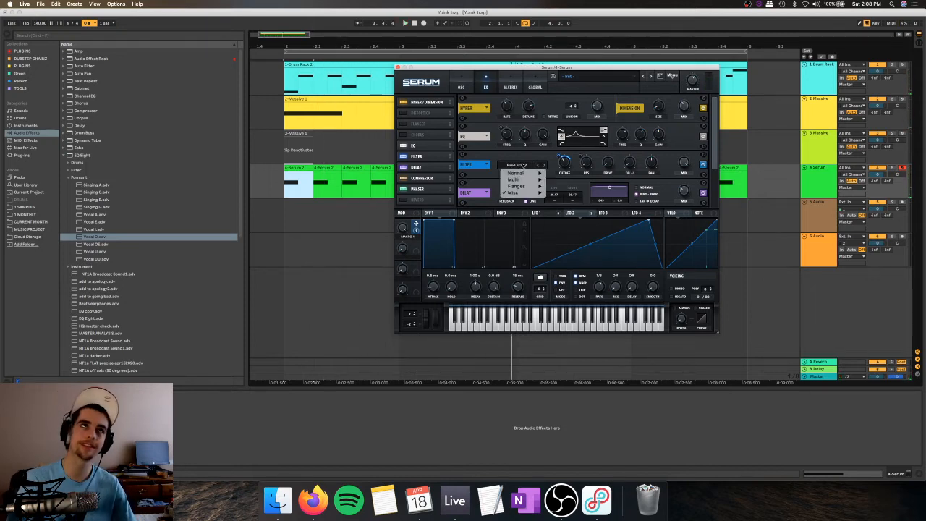
mouse_move(515, 192)
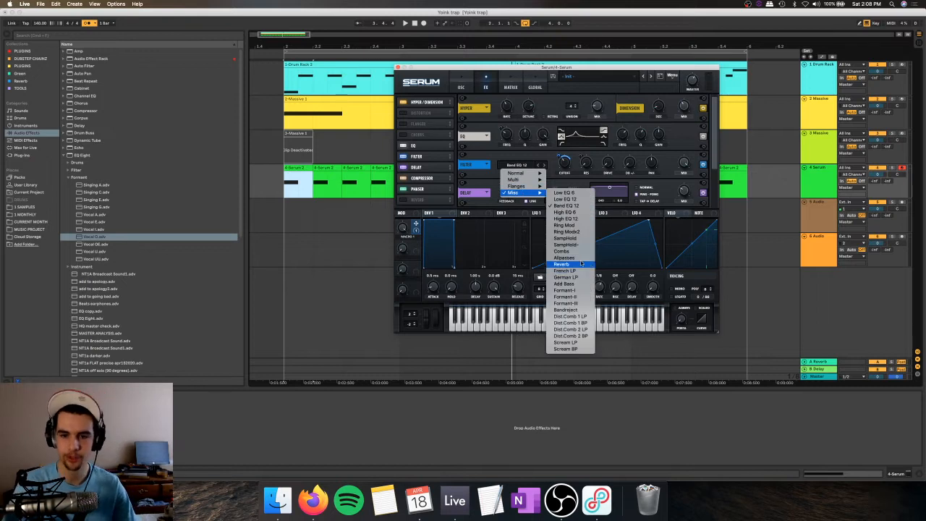
click(577, 264)
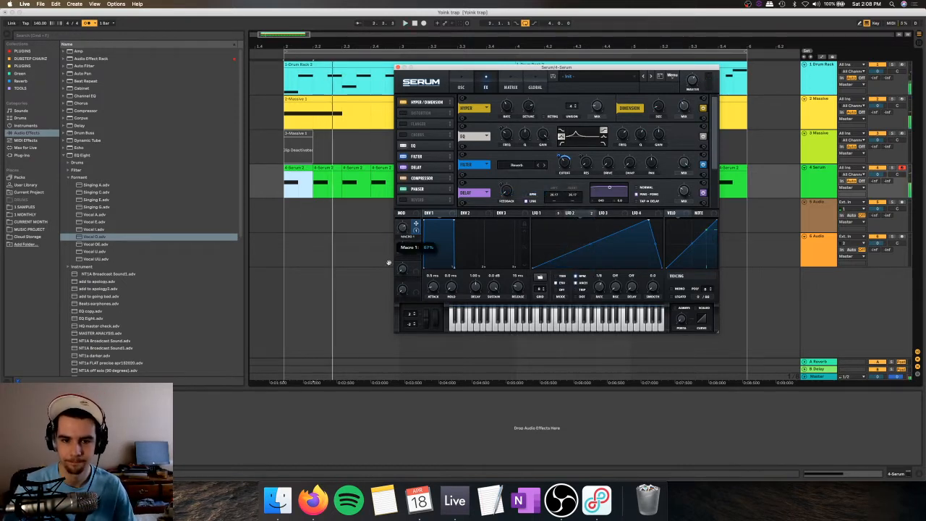
Step: Readjust Macro 1 for the Reverb filter's cutoff and turn on the Distortion effect
drag(404, 229, 407, 215)
click(405, 113)
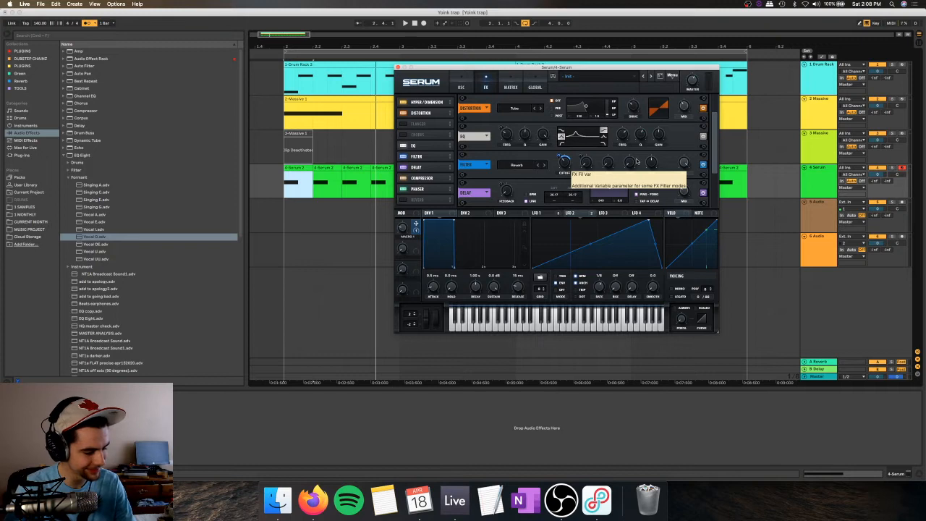
Step: Load the "DUB- A PHAT NO WEIRDNESS" rack from the DUBSTEP CHAINZ collection onto the Serum track and lower the track volume to -4.8 dB
click(463, 83)
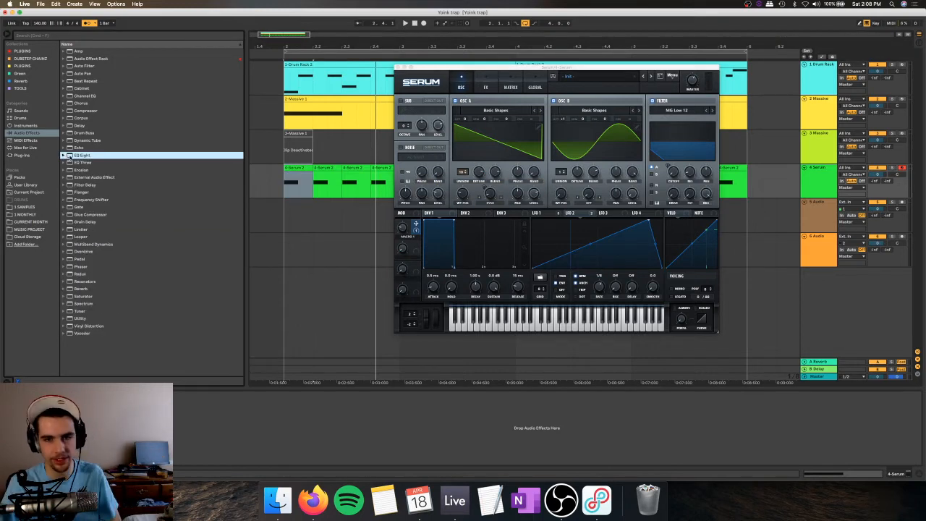
click(23, 155)
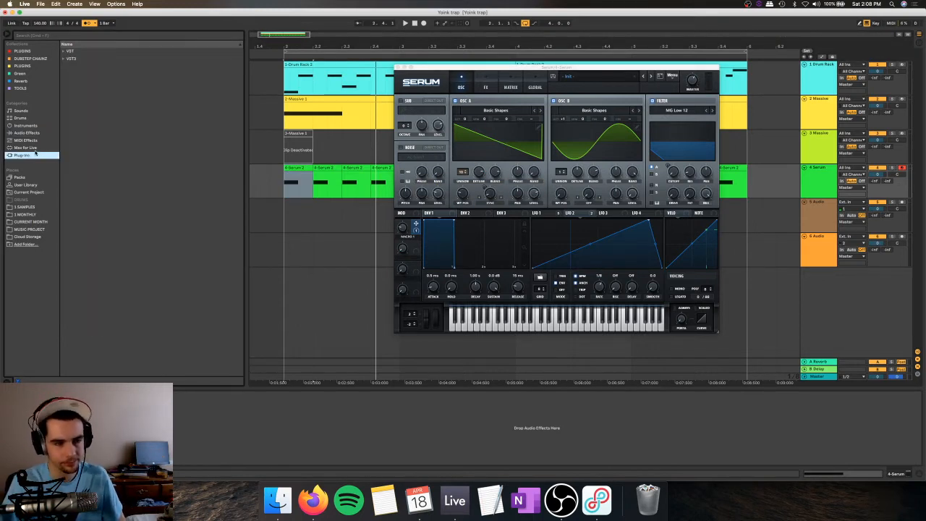
key(space)
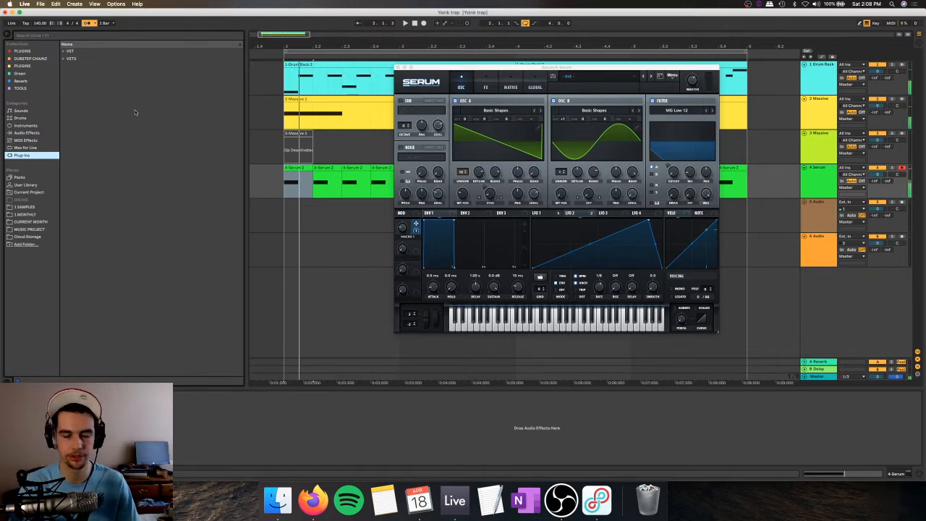
click(26, 52)
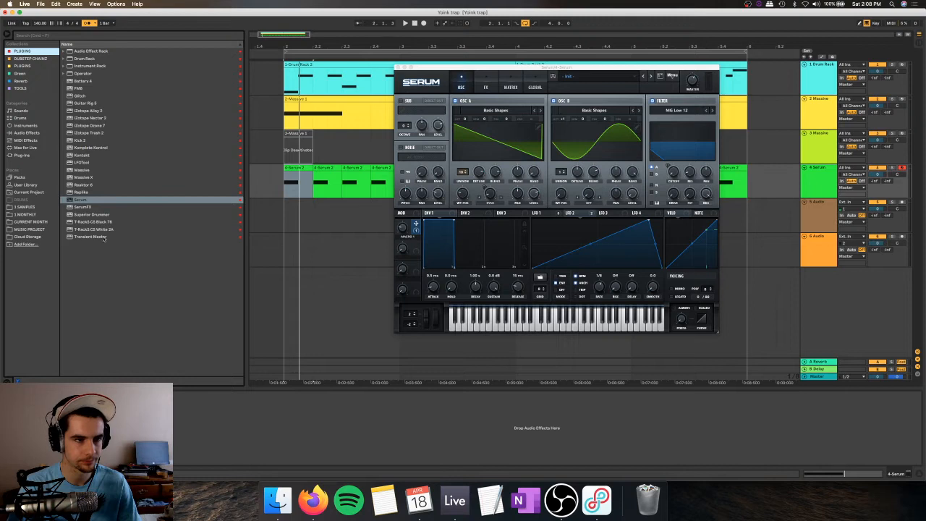
click(8, 61)
click(107, 111)
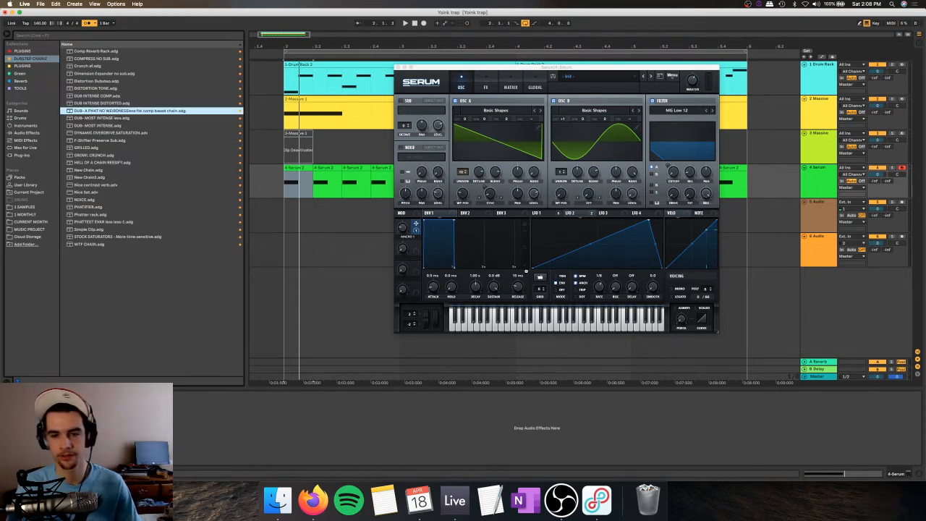
click(877, 176)
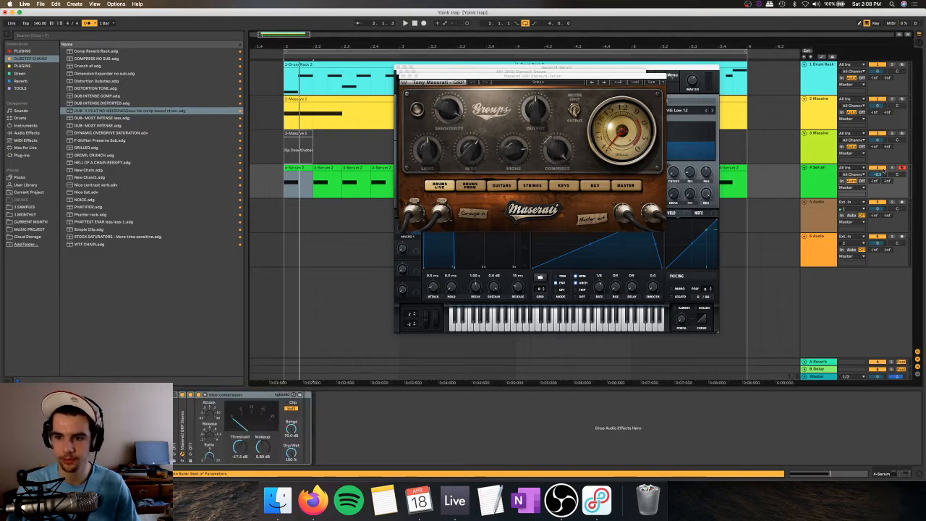
Step: Audition the loop with the new rack and reshape Serum's LFO 1 curve into an early peak that falls off steadily
key(space)
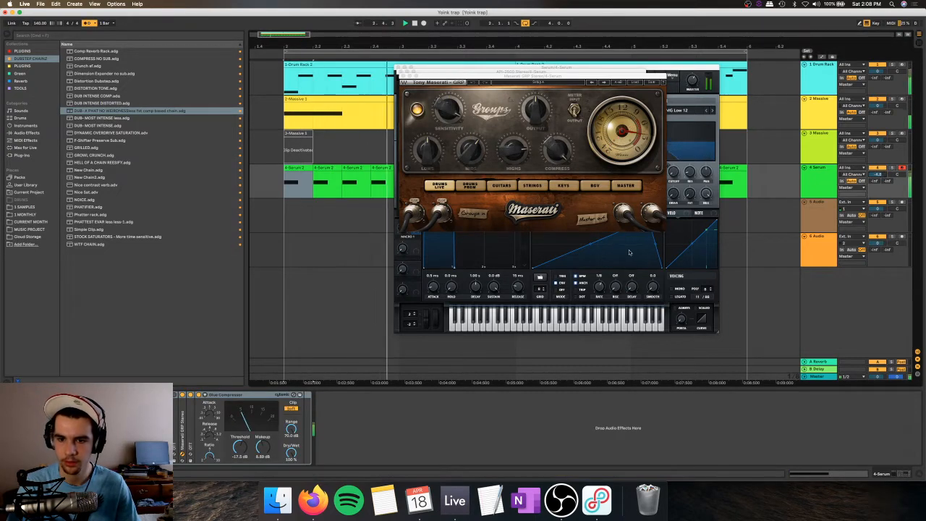
click(630, 252)
key(space)
click(543, 214)
drag(597, 253, 599, 281)
key(space)
mouse_move(566, 219)
mouse_down()
mouse_move(555, 210)
mouse_move(574, 225)
mouse_up()
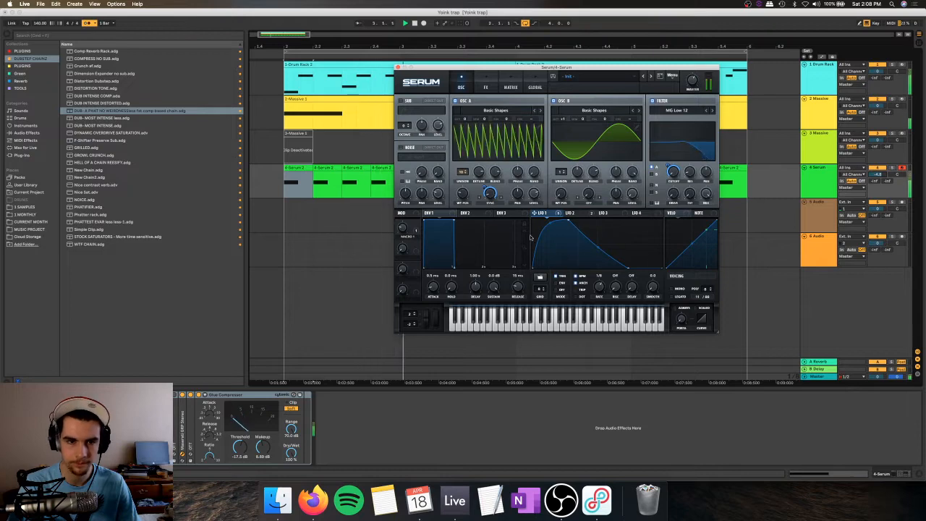
Step: Shorten the E0 note in the first Serum clip to just over a thirty-second note and copy the clip over the following beats
key(space)
double_click(298, 168)
click(402, 66)
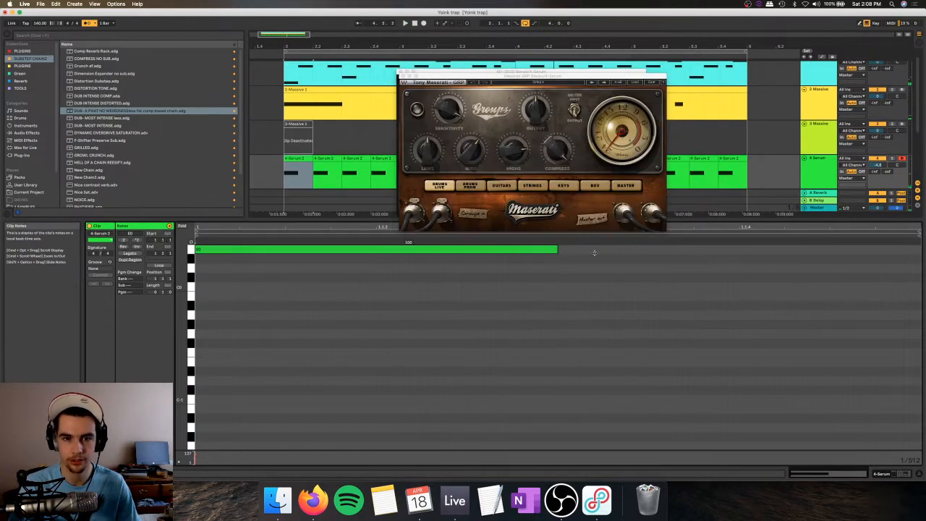
drag(558, 251, 296, 248)
key(space)
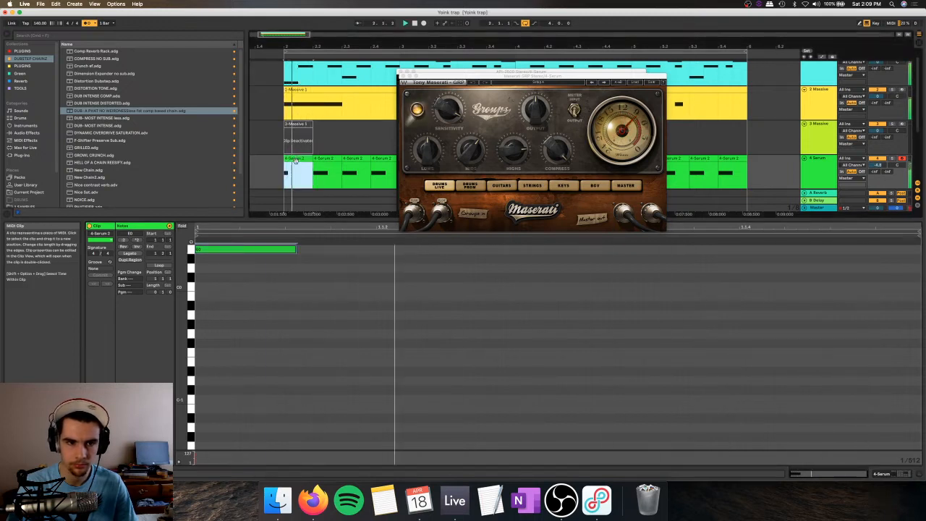
click(294, 164)
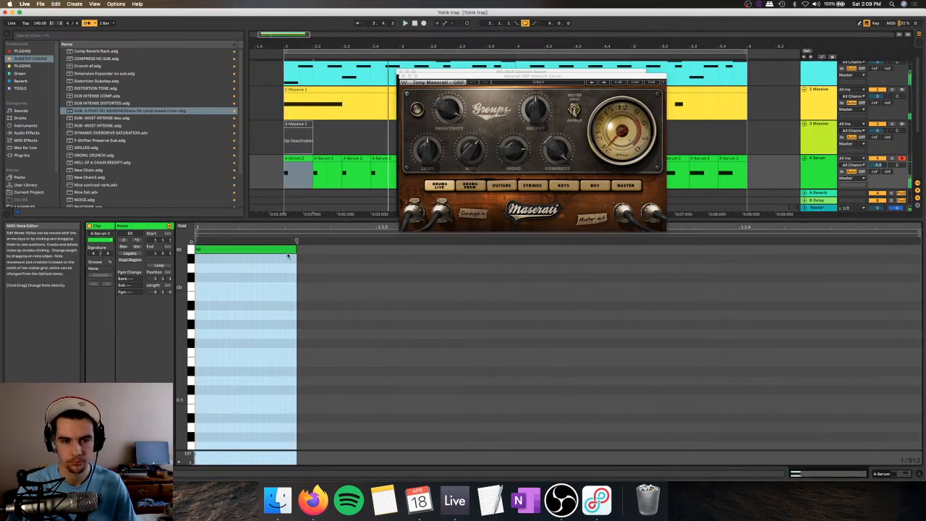
Step: Lengthen the first Serum clip's E0 note back to an eighth note and close the open plug-in windows
mouse_move(296, 248)
mouse_down()
mouse_move(424, 248)
mouse_move(221, 248)
mouse_move(557, 249)
mouse_up()
click(302, 160)
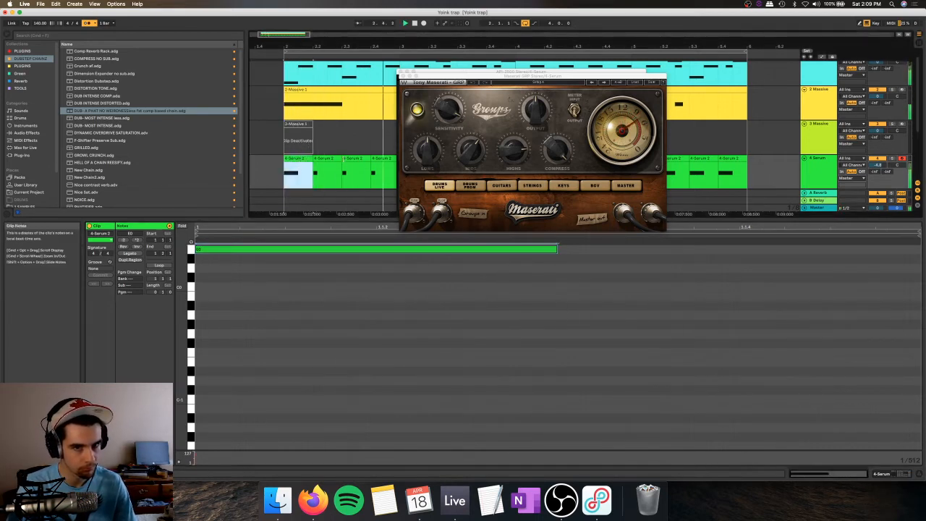
click(403, 76)
click(401, 71)
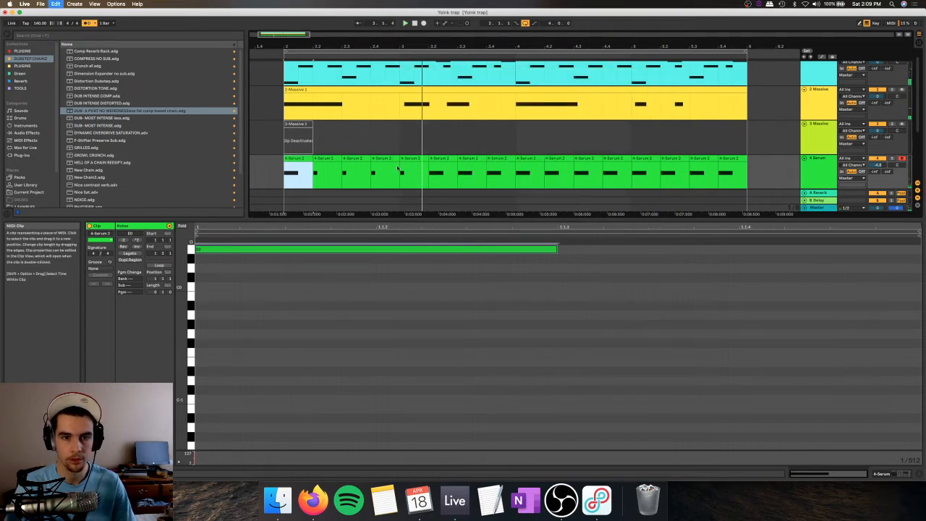
Step: Give the fifth Serum clip the eighth-note E0 again, leaving the short-note clips on the three beats before it
click(386, 159)
click(321, 160)
click(350, 157)
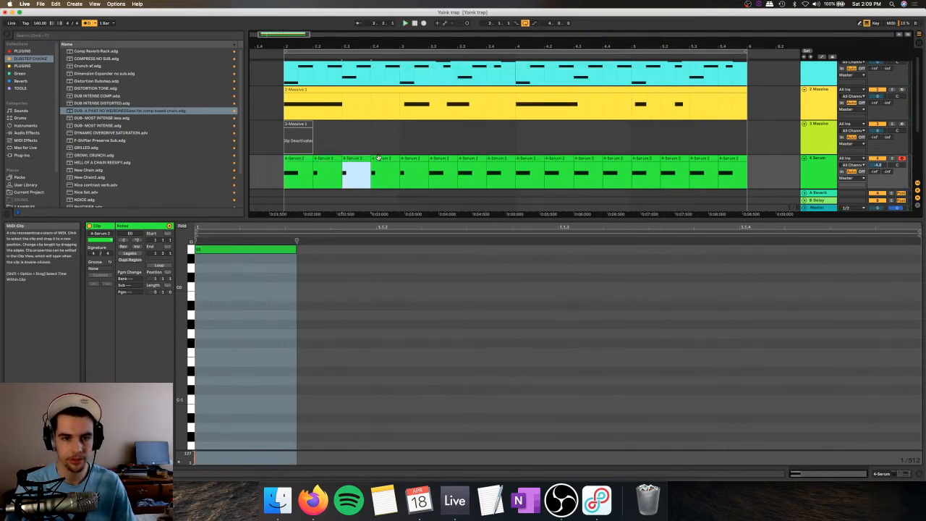
click(378, 158)
key(super+z)
Step: In the sixth Serum clip, shorten the E0 note to about a thirty-second note and copy it to 1.1.2
click(437, 158)
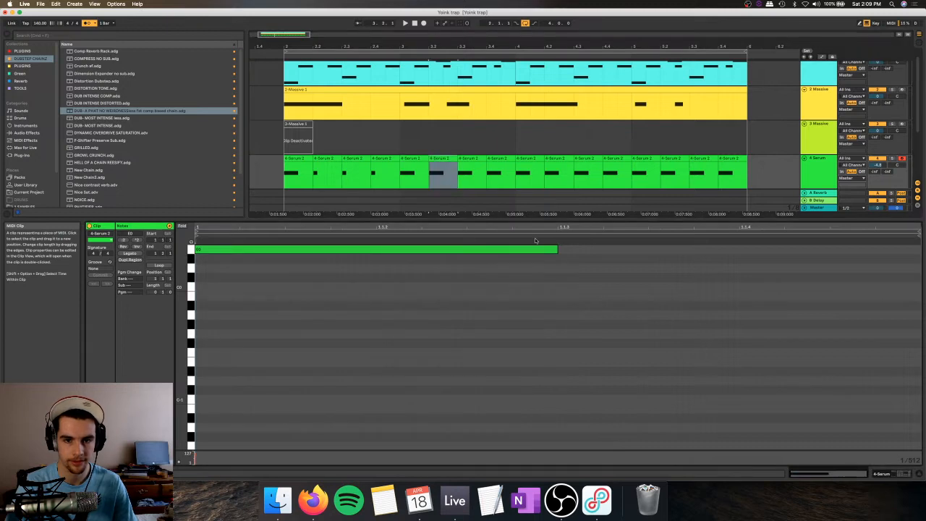
key(space)
key(space)
click(554, 249)
key(space)
drag(554, 250, 441, 260)
key(space)
key(space)
key(space)
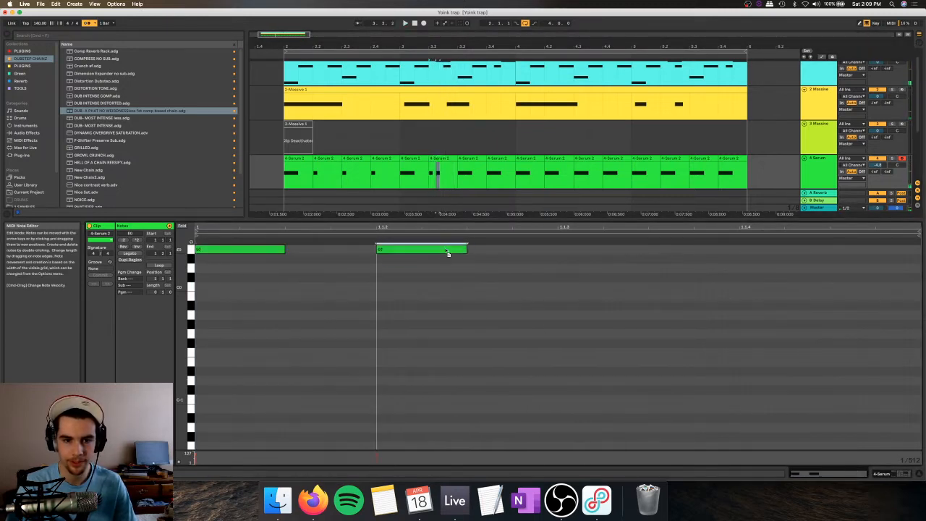
Step: Try the copied note at D#0 and, shortened, at G0 just before 1.1.3 while playing the clip
key(space)
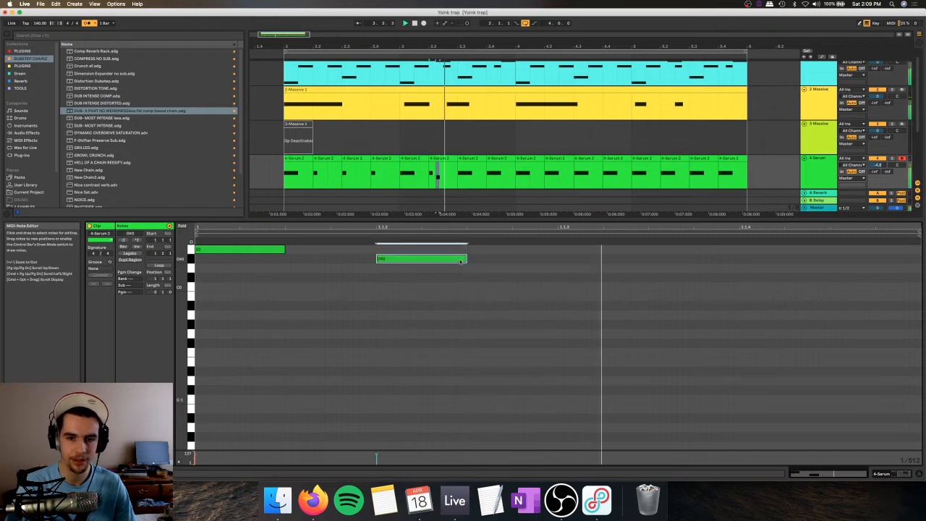
key(space)
click(436, 158)
key(space)
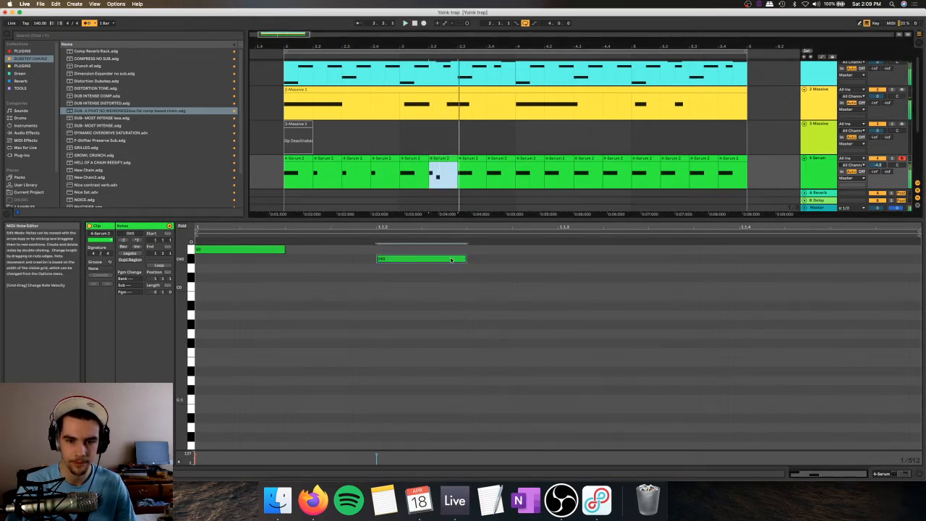
drag(453, 260, 587, 242)
key(space)
Step: Place the second note on F#0 at 1.1.3, lengthen it to about three quarters of a sixteenth, and audition the clip
key(space)
key(space)
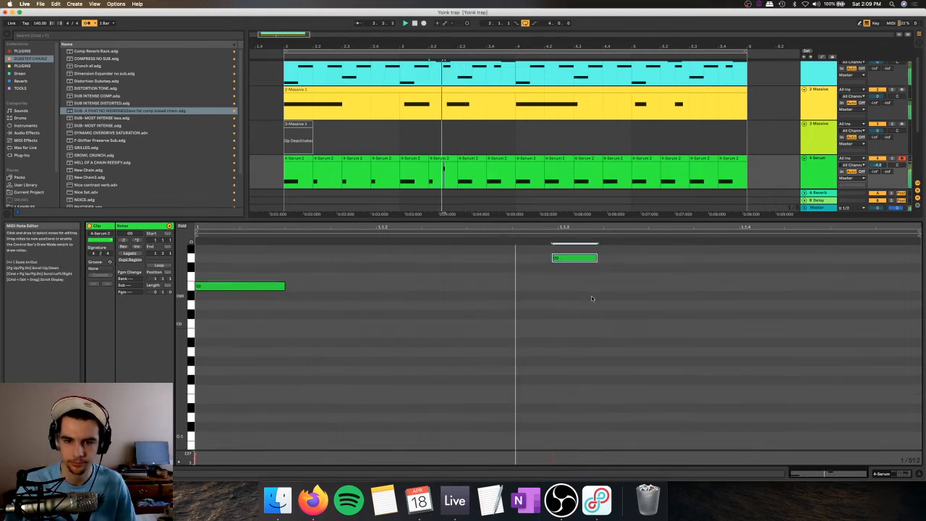
scroll(592, 290, up, 1)
key(space)
drag(591, 276, 689, 286)
click(604, 287)
click(598, 287)
key(space)
key(space)
key(space)
drag(650, 229, 650, 229)
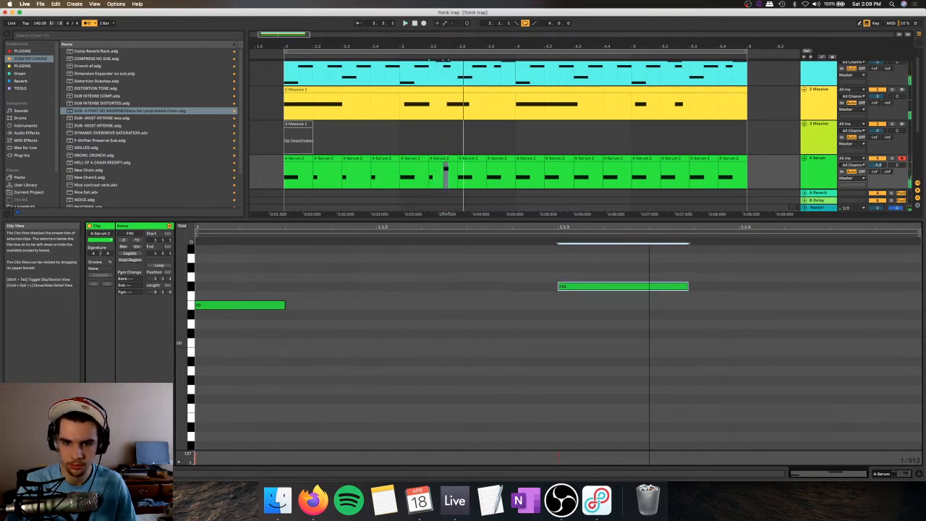
Step: Copy the F#0 note to 1.1.2 in the sixth Serum clip and play it back
drag(627, 286, 807, 289)
drag(649, 286, 467, 296)
drag(573, 262, 572, 413)
key(0)
key(space)
key(space)
Step: Trim the end of the last F#0 note in the sixth Serum clip slightly and listen to it
drag(779, 286, 580, 289)
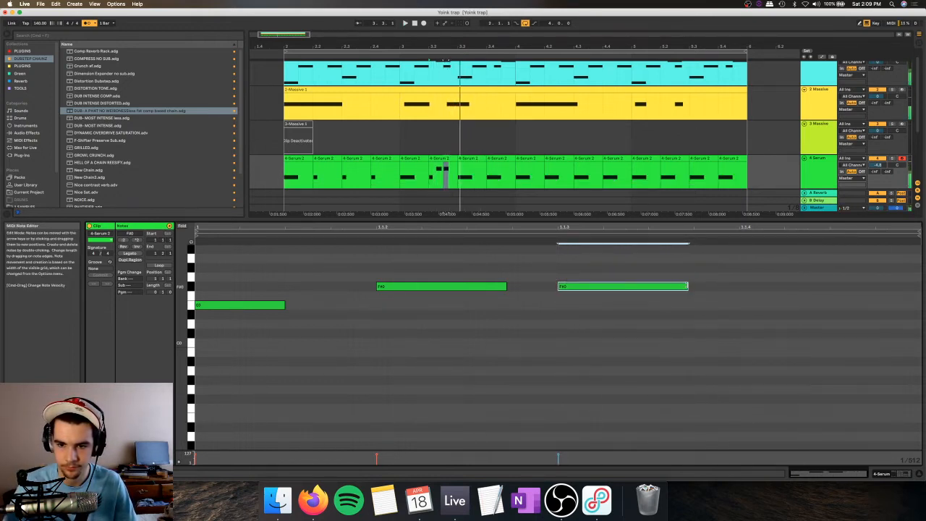
mouse_move(687, 287)
mouse_down()
mouse_move(591, 287)
mouse_move(671, 286)
mouse_up()
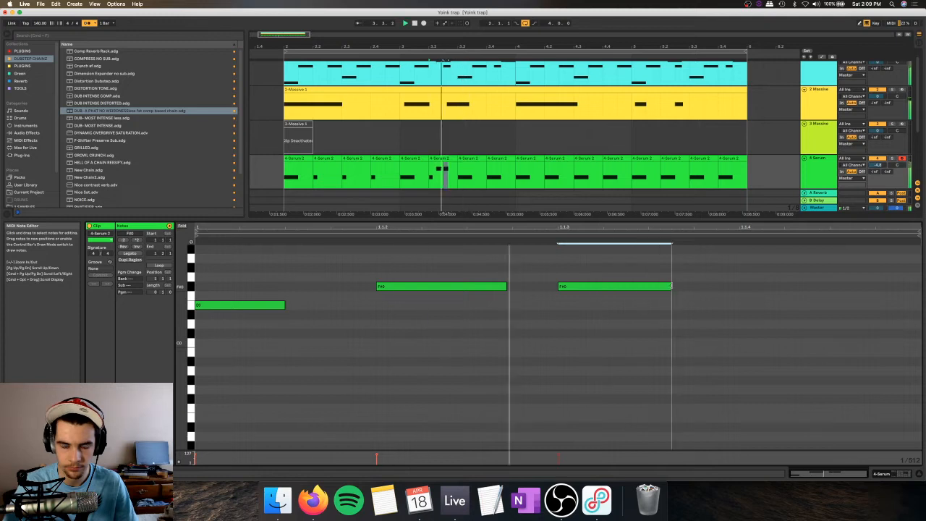
key(space)
Step: Duplicate the sixth Serum clip onto the next beat and consolidate the two into one clip
click(446, 157)
key(super+d)
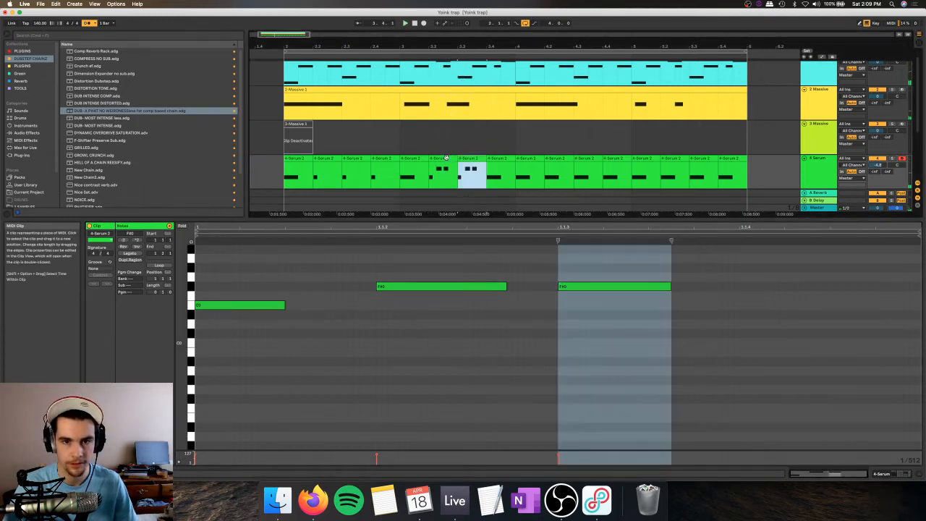
click(446, 157)
shift+click(467, 158)
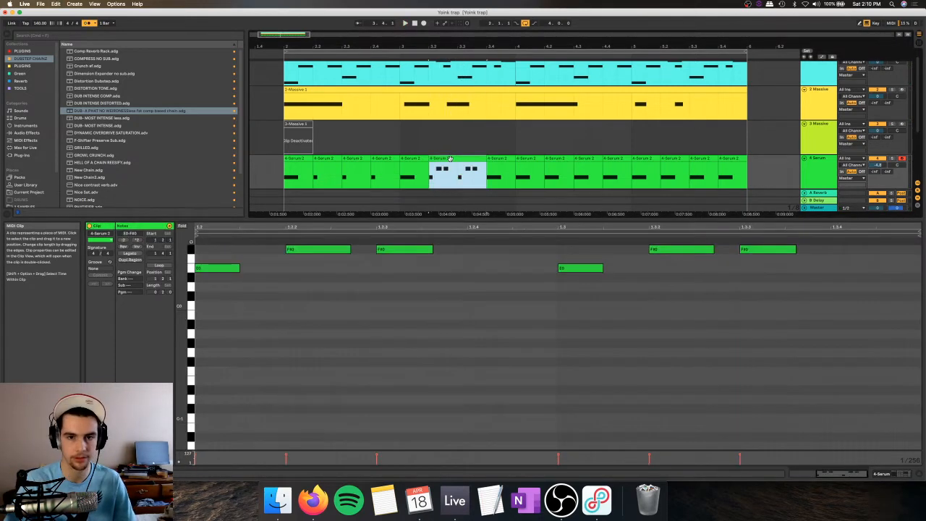
Step: In the consolidated clip's second half, raise the E0 note to F#0, delete the middle F#0 note and shorten the last one
key(space)
drag(589, 269, 591, 289)
scroll(590, 289, up, 2)
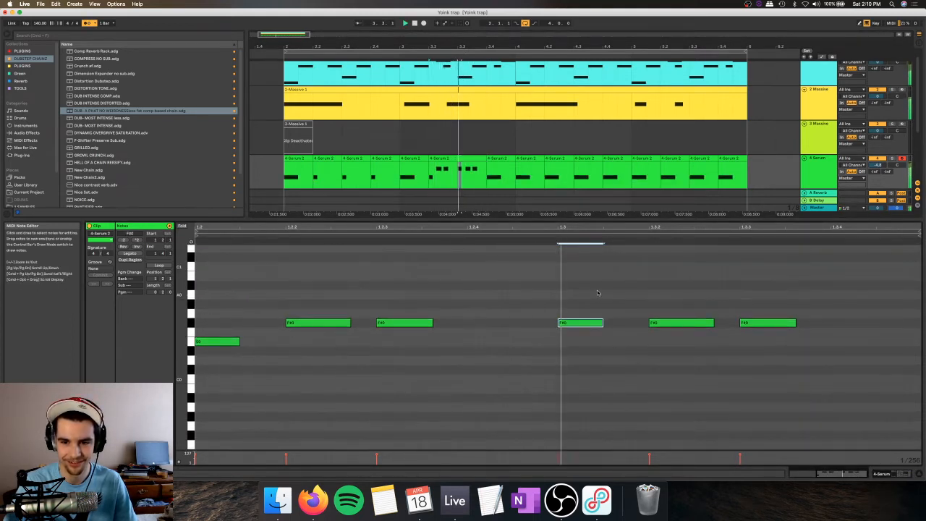
click(691, 325)
drag(749, 323, 852, 325)
drag(705, 324, 788, 324)
click(860, 322)
key(Delete)
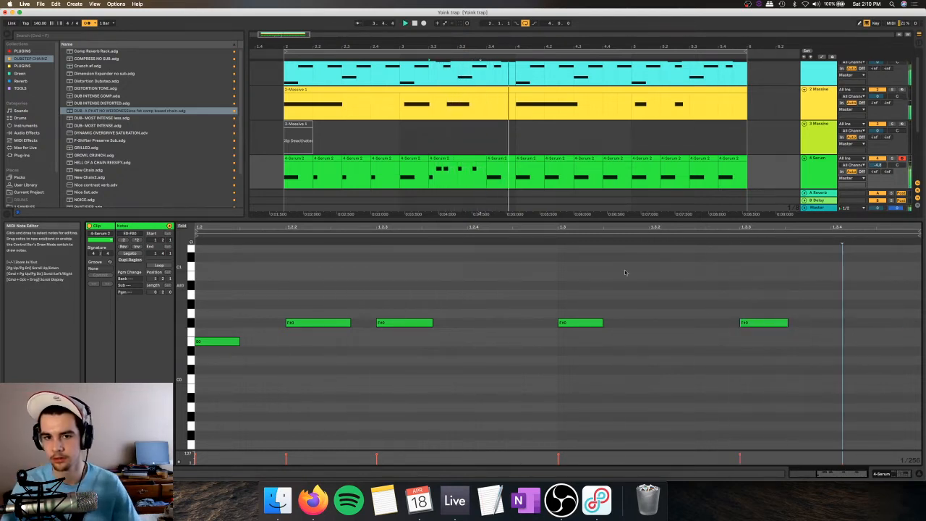
Step: Lengthen the second half's first F#0 note to about three quarters of a sixteenth, trim the final F#0 slightly, and play the result
click(481, 187)
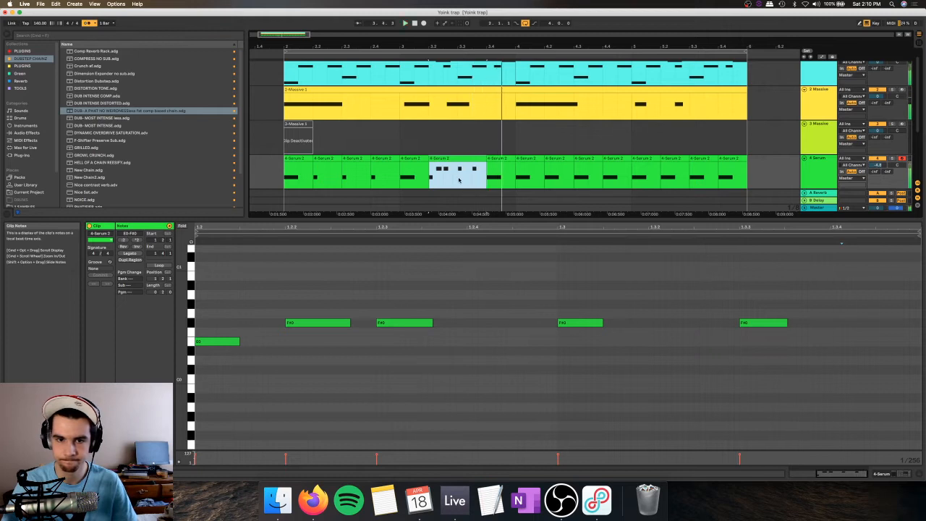
click(601, 323)
drag(602, 323, 623, 322)
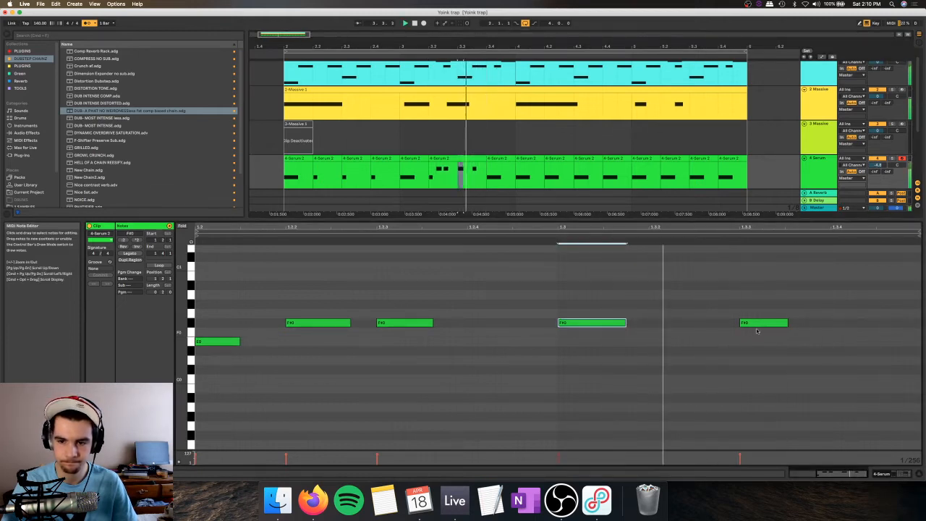
mouse_move(787, 323)
mouse_down()
mouse_move(750, 321)
mouse_move(832, 320)
mouse_move(781, 321)
mouse_up()
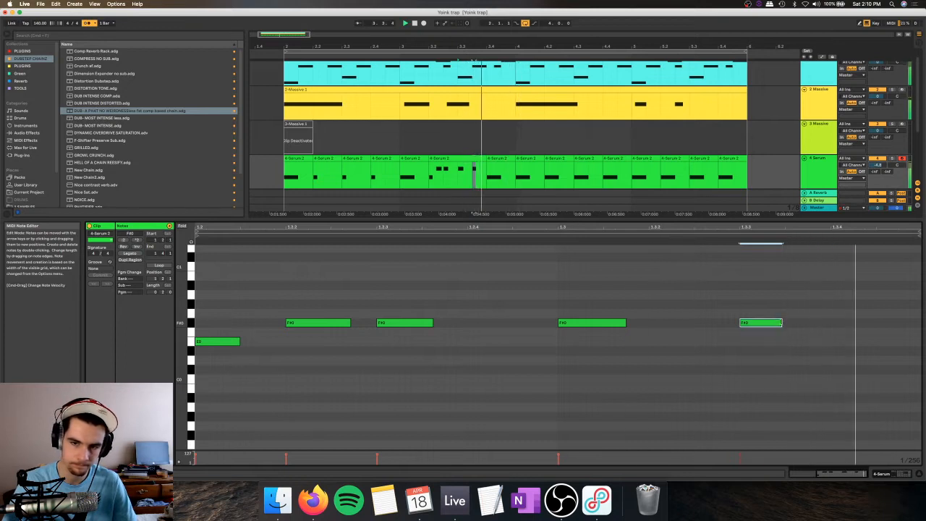
click(448, 158)
key(space)
Step: Consolidate the Serum clips in bars 2 and 3 into one clip and show the Serum track's devices
click(303, 158)
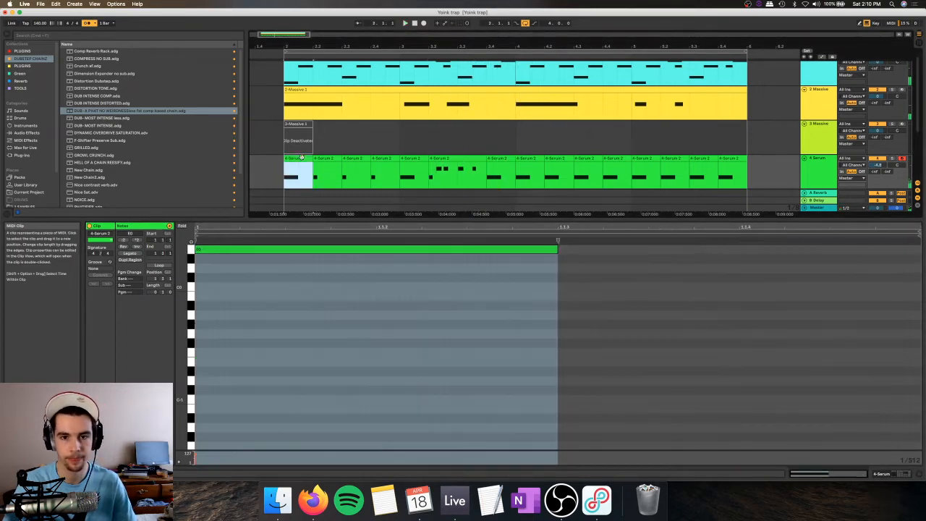
shift+click(504, 158)
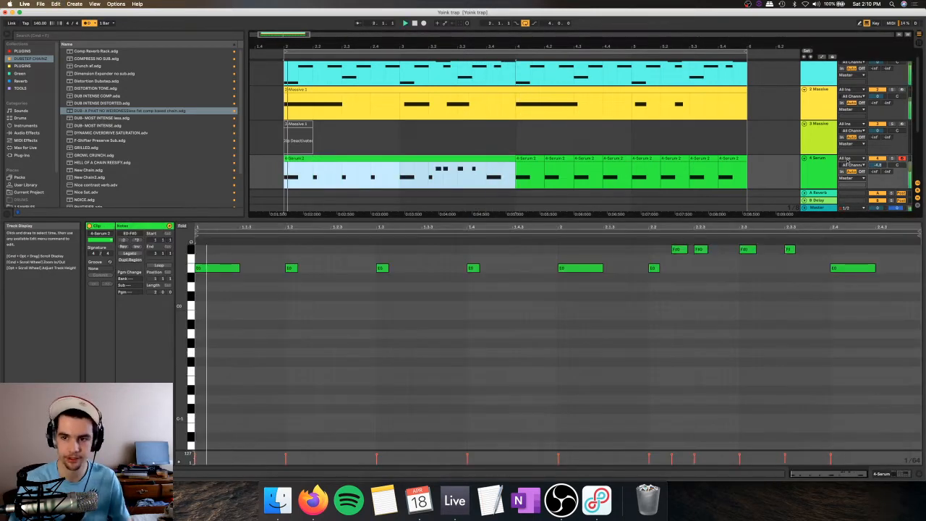
click(822, 165)
double_click(823, 165)
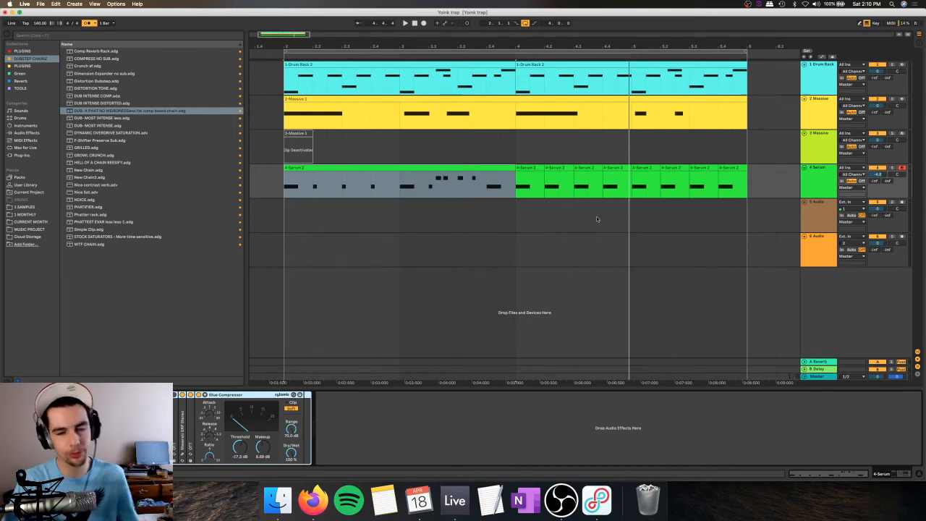
Step: Insert a new MIDI track below the Serum track and open the list of plug-ins for it
click(816, 171)
key(super+shift+t)
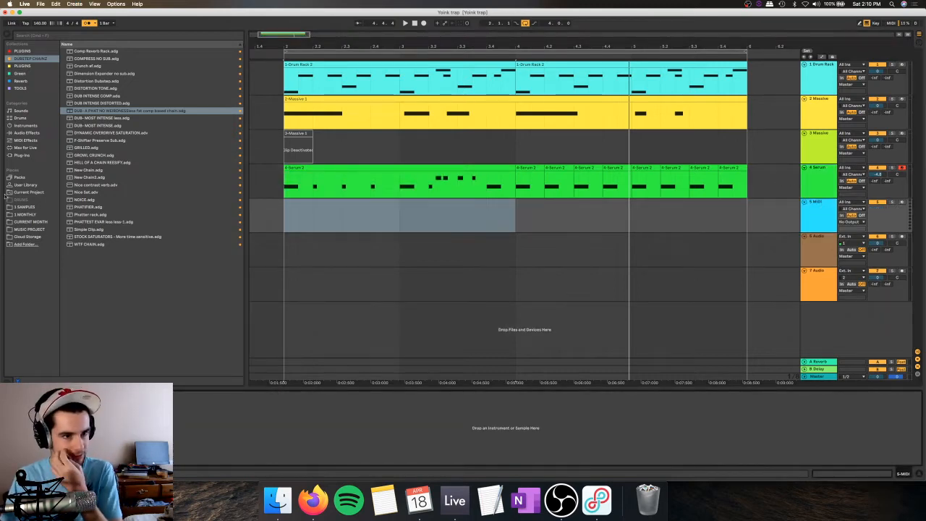
click(22, 154)
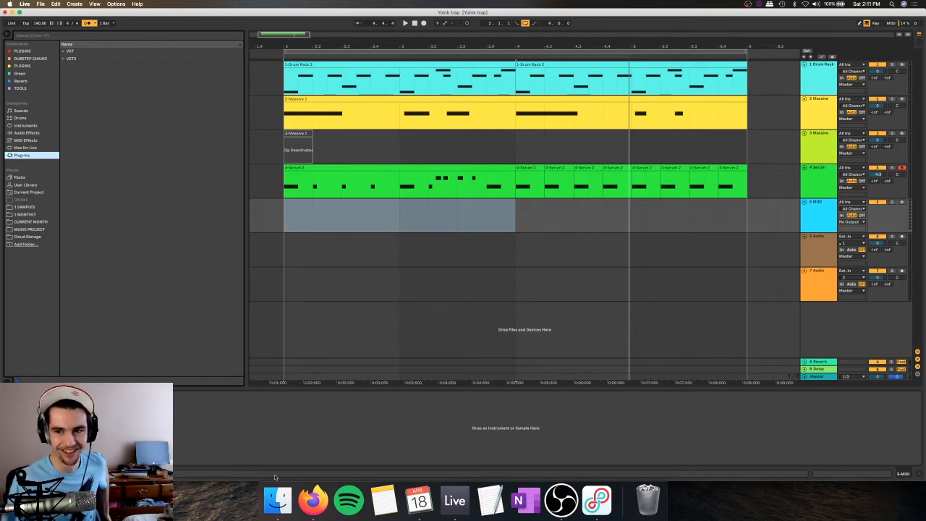
click(822, 208)
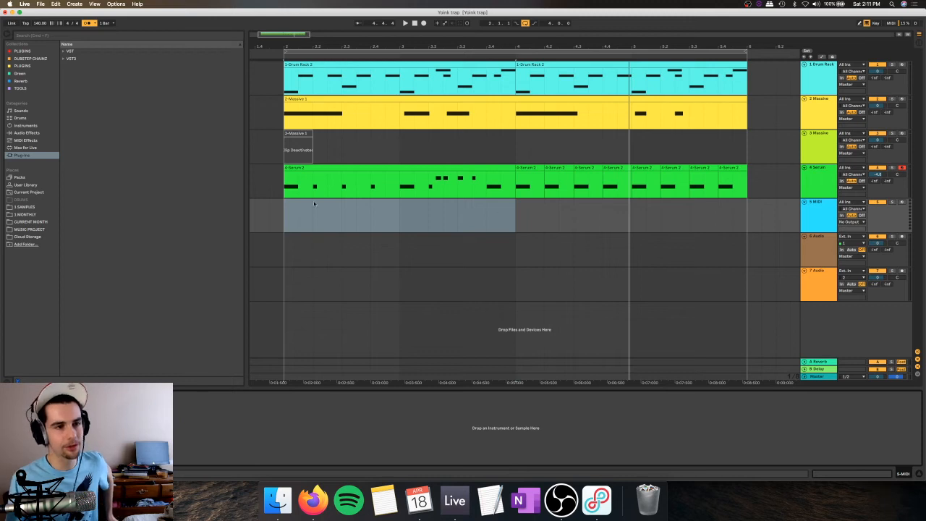
Step: Load the Serum plug-in from the PLUGINS collection onto the new MIDI track
click(32, 59)
click(21, 155)
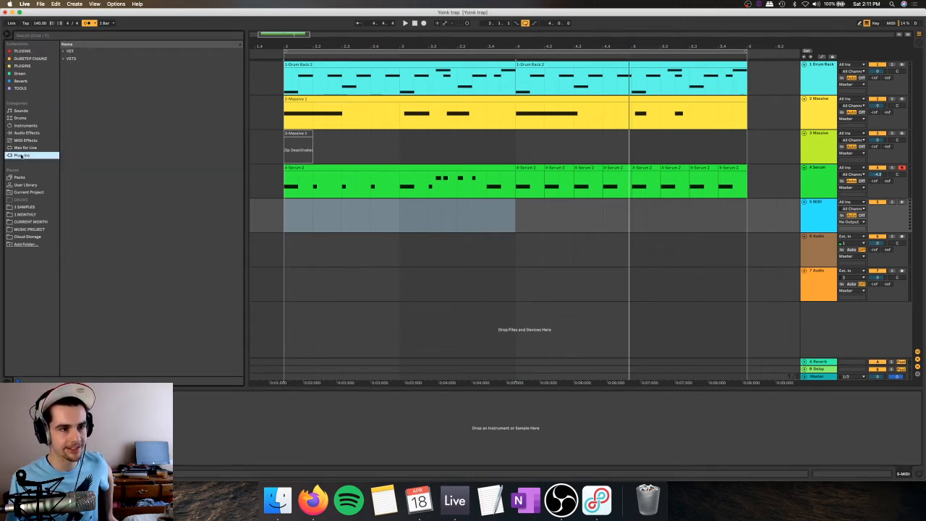
click(26, 52)
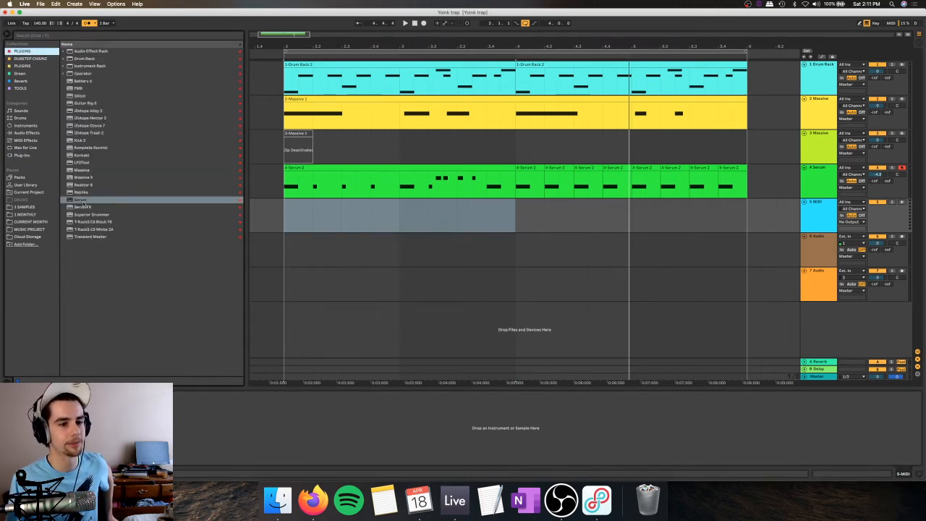
drag(81, 200, 343, 216)
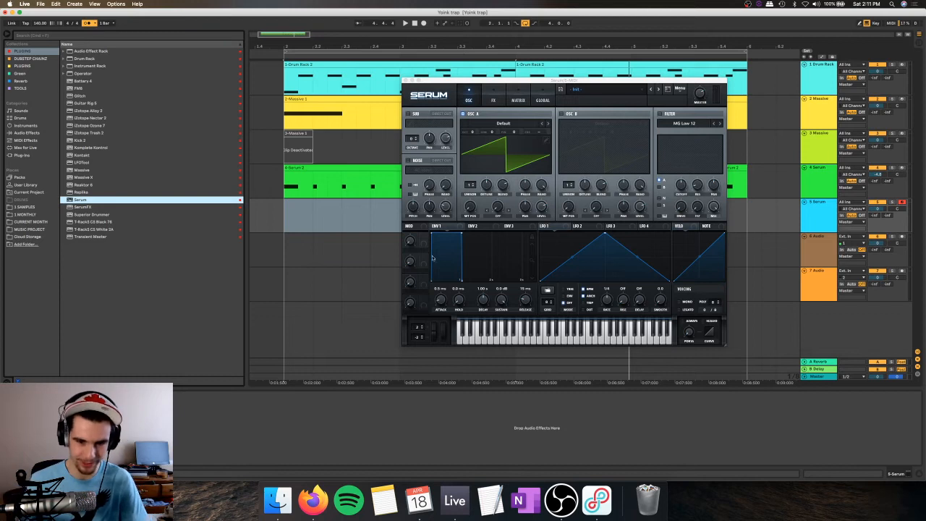
drag(426, 330, 428, 315)
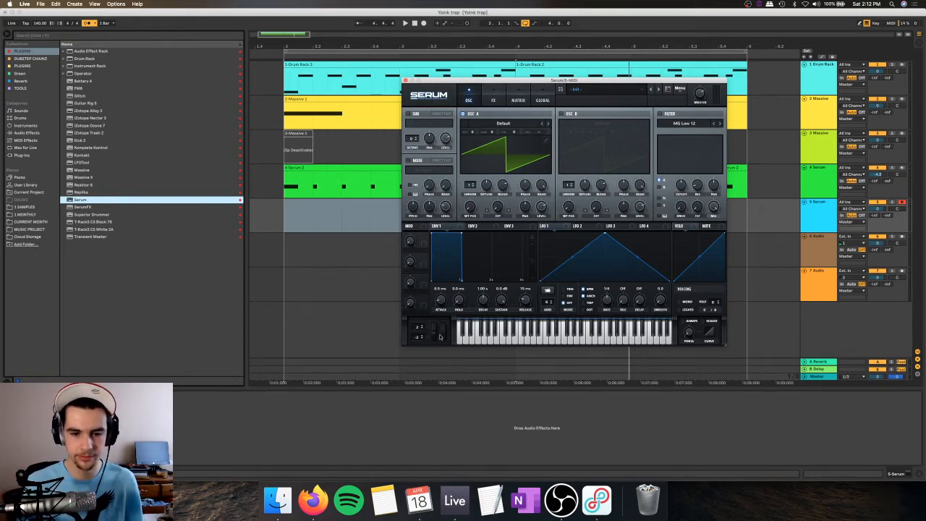
click(595, 87)
mouse_move(589, 110)
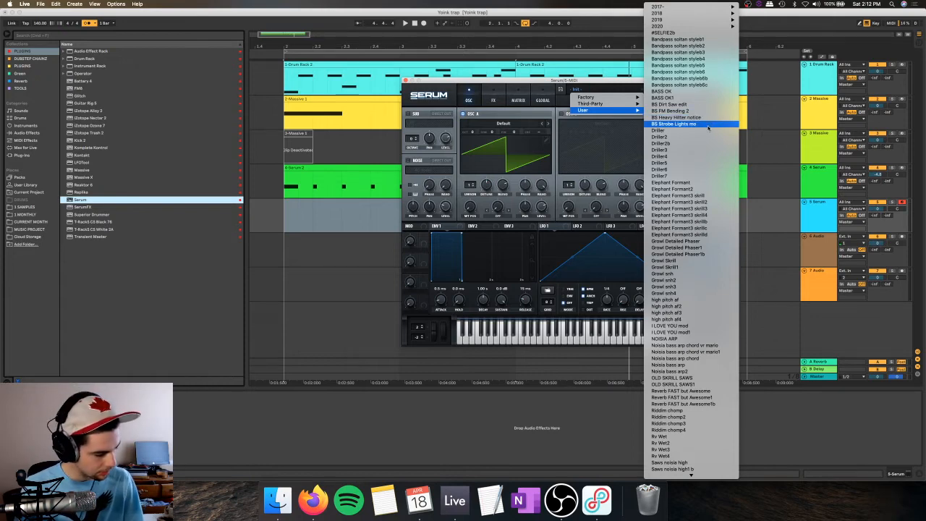
click(366, 99)
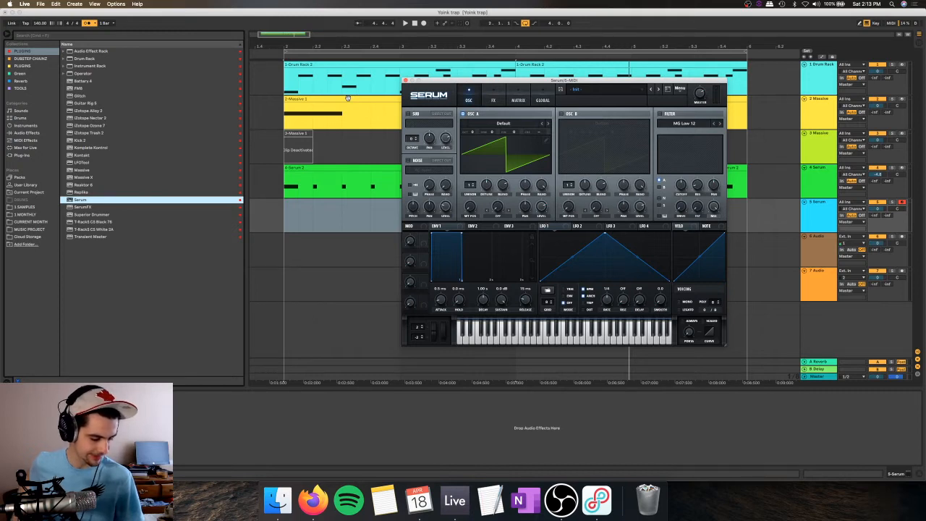
Step: Close the synth window and copy the eighth-note section with a high note in the first Serum clip onto the last eighth of bar 3
key(space)
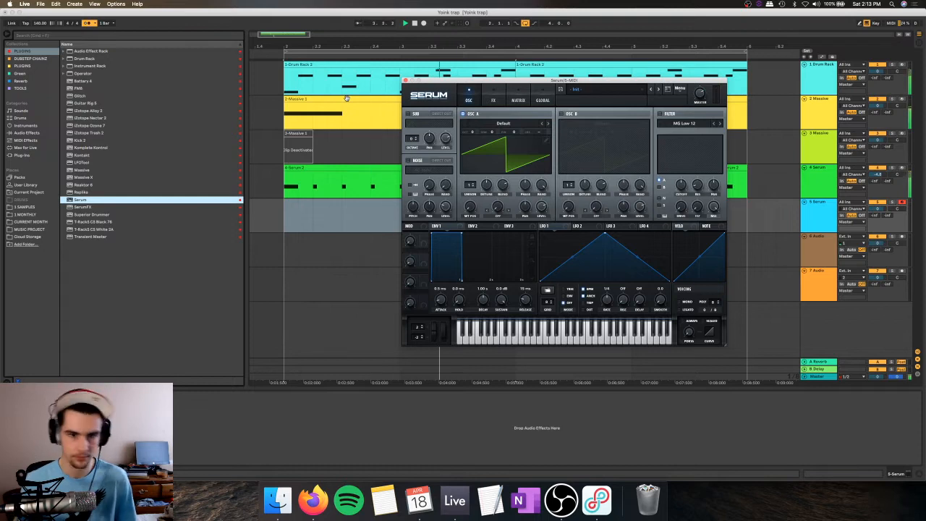
click(406, 81)
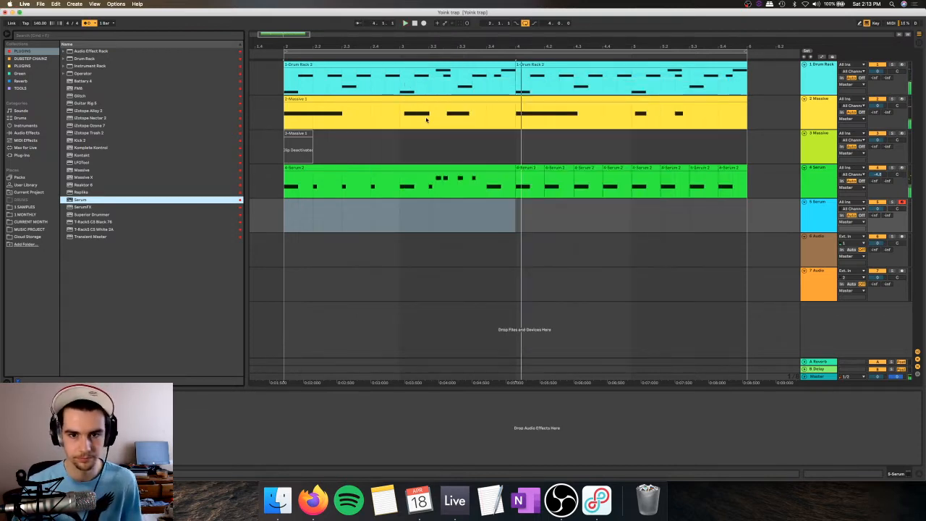
click(455, 182)
key(super+c)
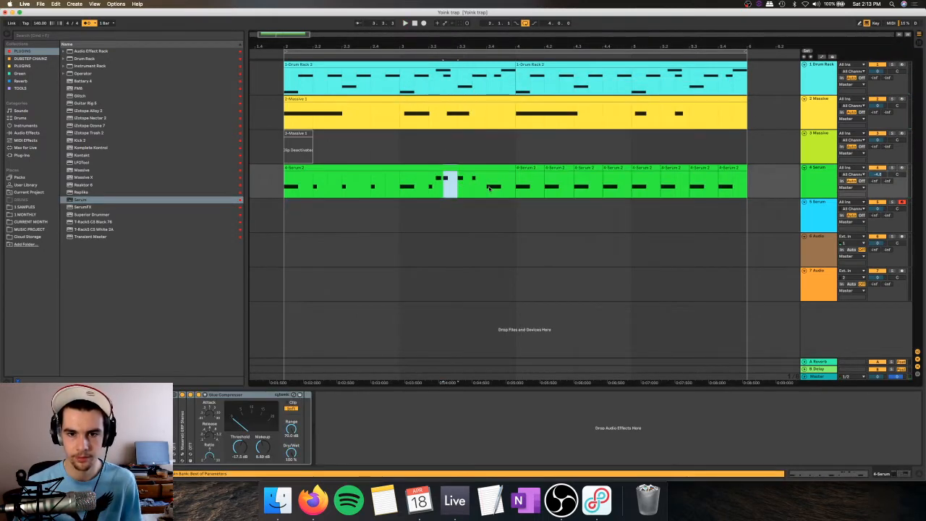
click(498, 186)
key(super+v)
Step: Play the edited Serum pattern and consolidate its pieces in bars 2 and 3 into one clip
click(486, 186)
key(space)
click(474, 168)
key(space)
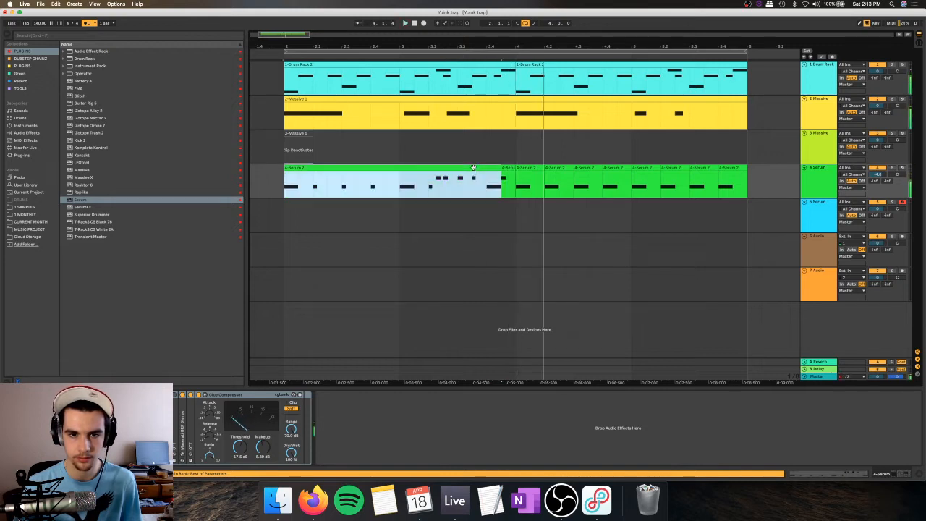
shift+click(506, 168)
key(super+j)
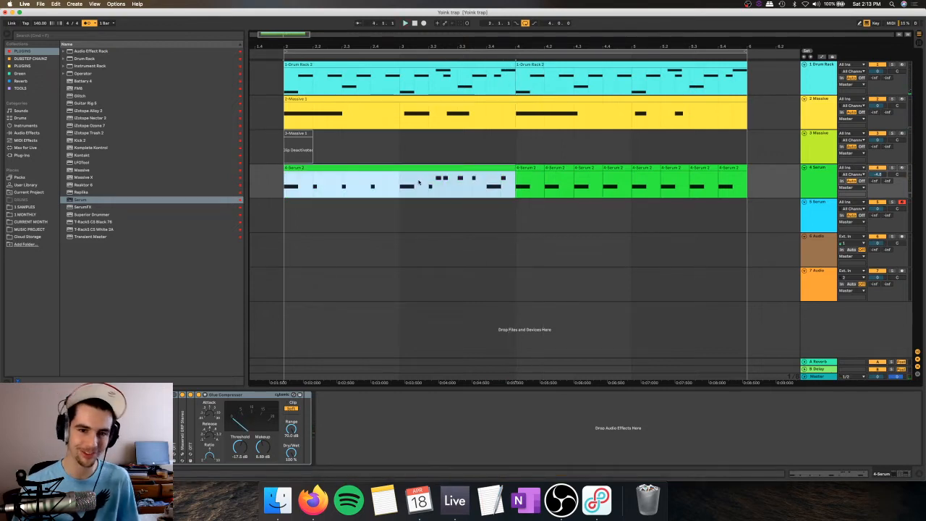
Step: Play the arrangement with the consolidated Serum clip and reopen the synth on the second Serum track
click(408, 186)
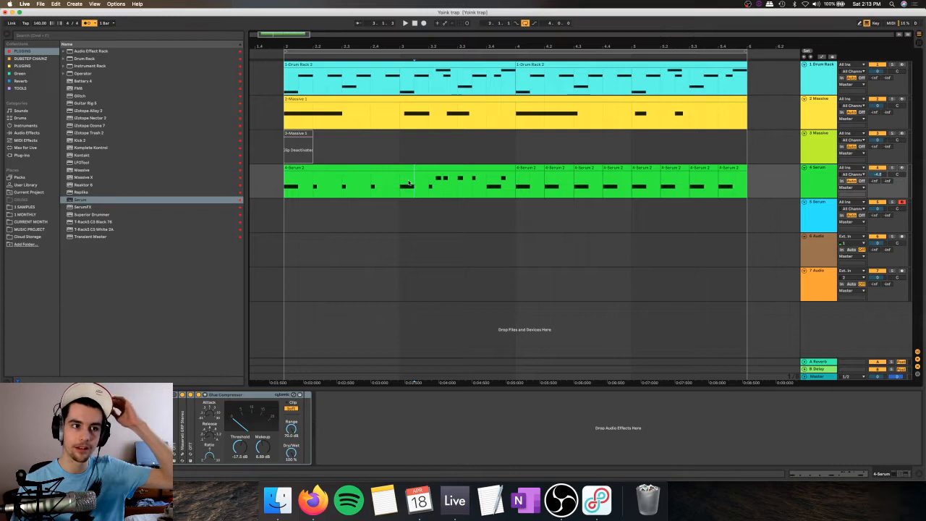
click(401, 185)
click(805, 223)
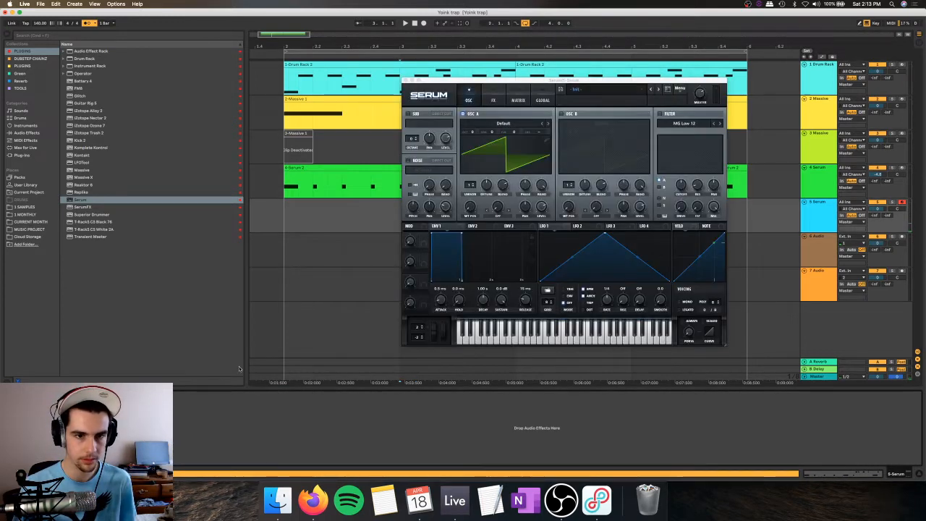
click(316, 167)
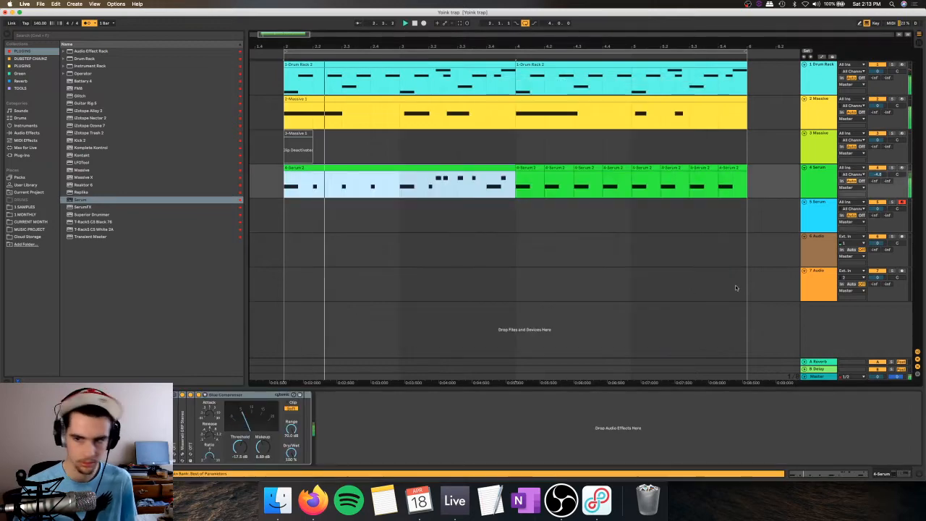
click(392, 216)
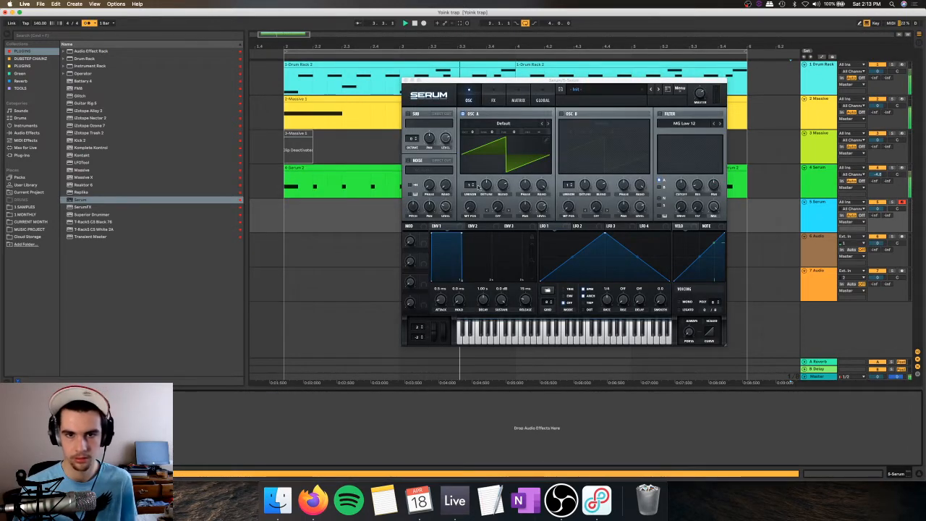
Step: Set oscillator A to the analog Basic Shapes wavetable, and enable oscillator B with the same wavetable
click(503, 123)
mouse_move(506, 131)
click(563, 164)
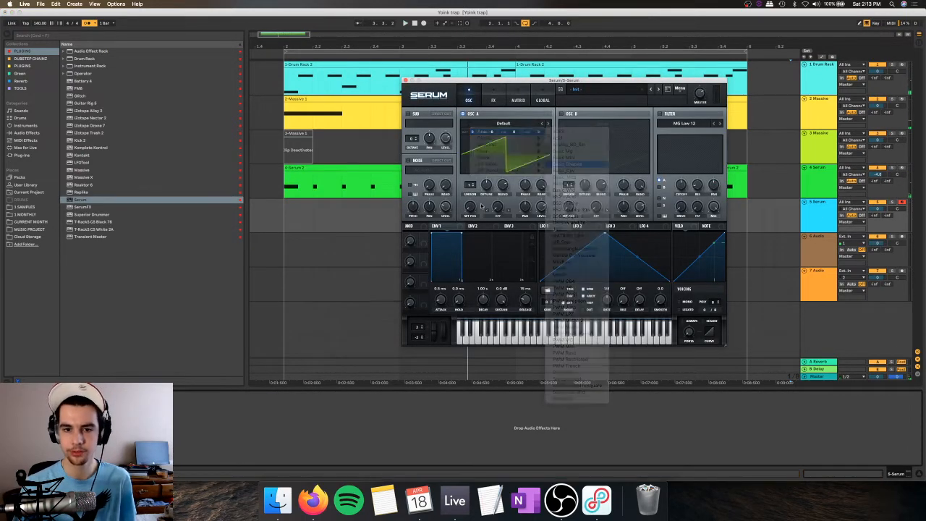
click(572, 114)
click(581, 124)
mouse_move(615, 132)
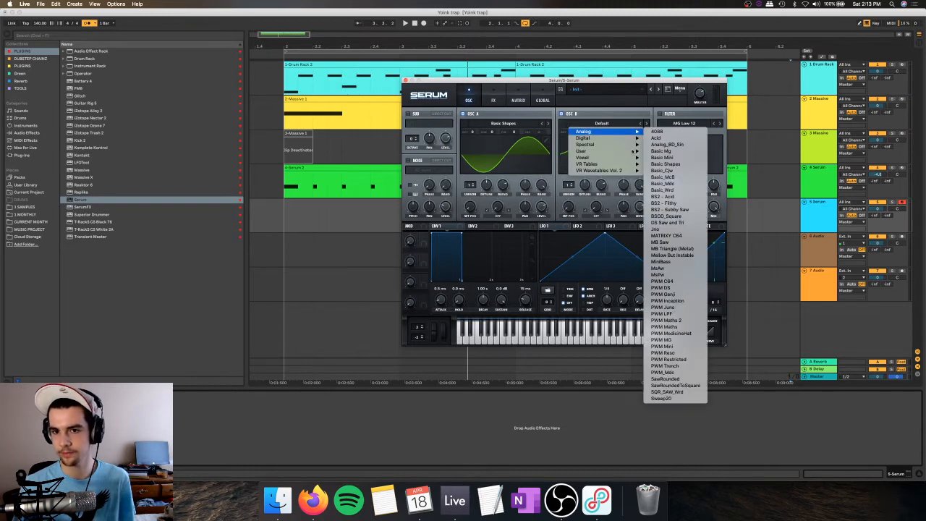
click(674, 161)
Step: Set oscillator A's warp mode to FM (from B) and raise oscillator B's octave to +3
click(499, 216)
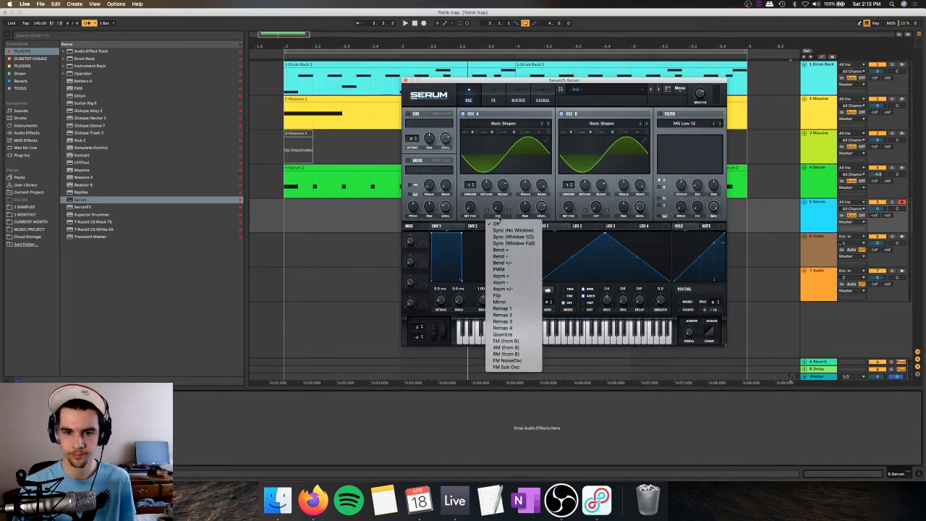
click(510, 341)
drag(575, 120, 578, 105)
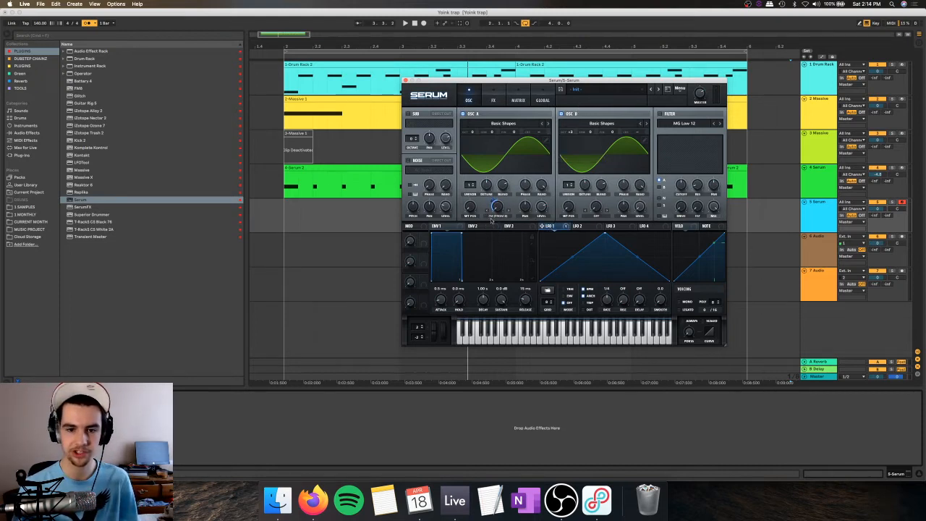
Step: Assign LFO 1 to oscillator A's FM amount and bend its rise outward and its fall inward
drag(571, 257, 576, 289)
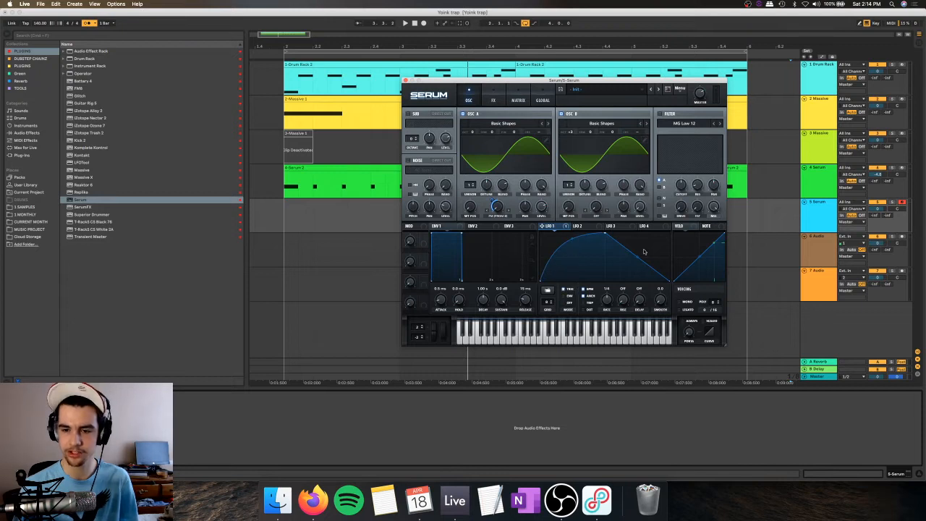
drag(637, 258, 636, 265)
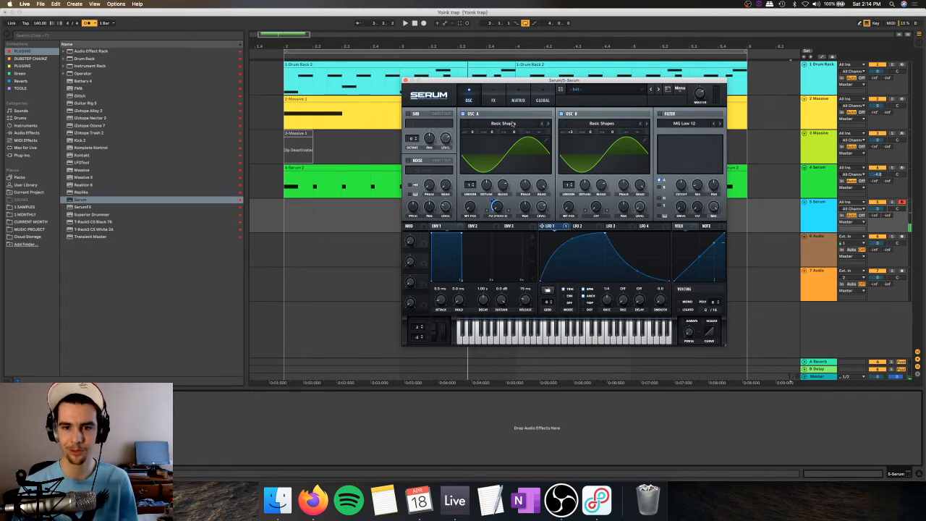
Step: Enable the Tube distortion effect and adjust its drive and mix
click(494, 100)
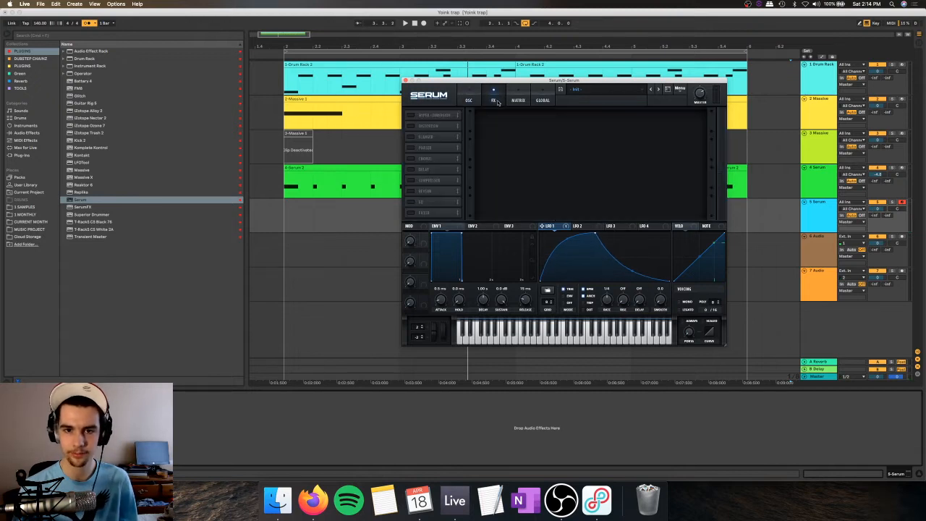
click(411, 126)
drag(647, 101, 666, 82)
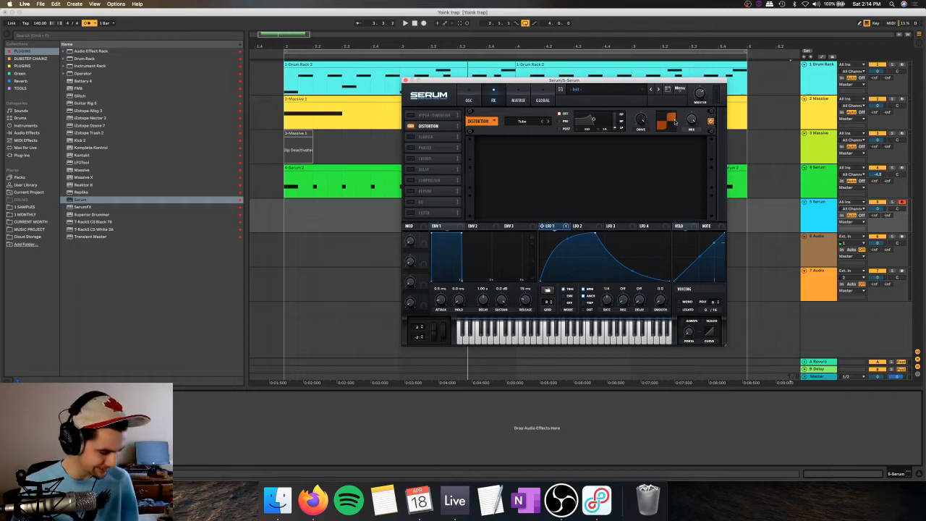
drag(691, 120, 690, 149)
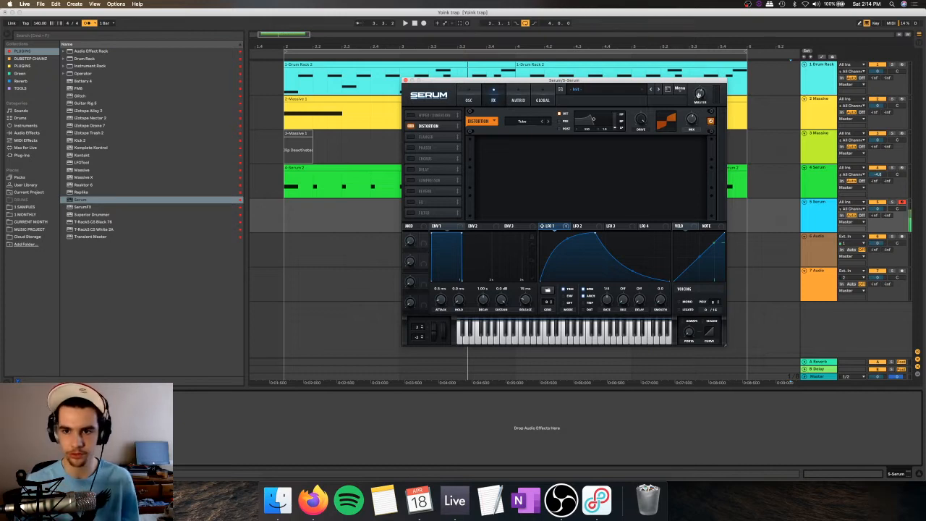
drag(691, 117, 691, 108)
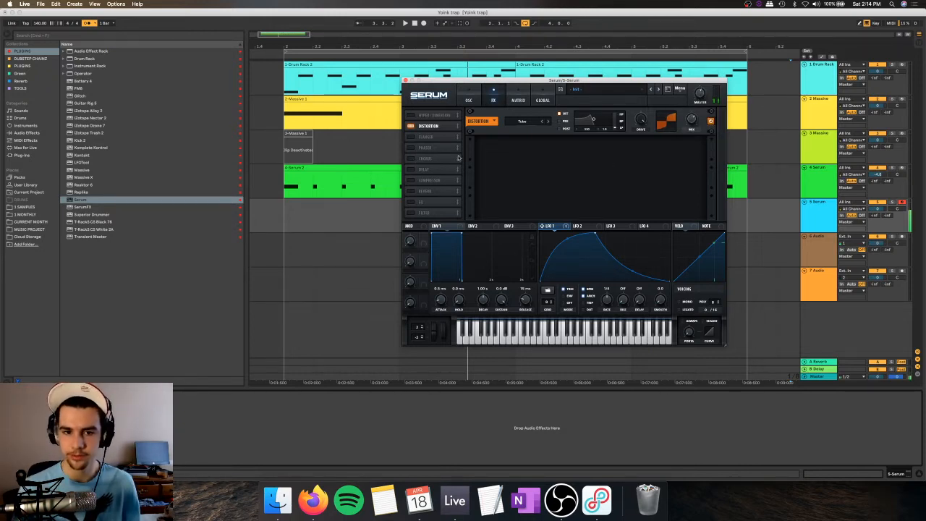
Step: Fine-tune the distortion's drive and remove the LFO 1 modulator from its mix
mouse_move(633, 122)
drag(633, 121, 627, 134)
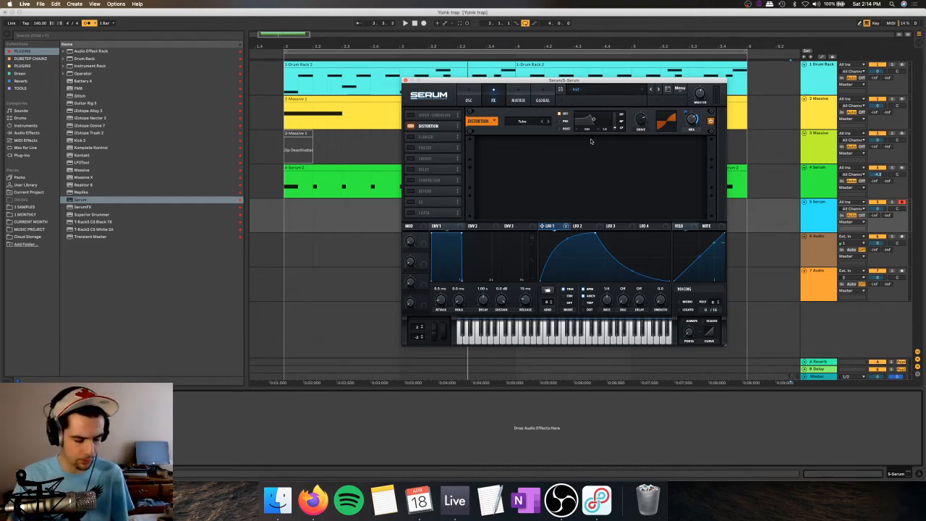
right_click(692, 119)
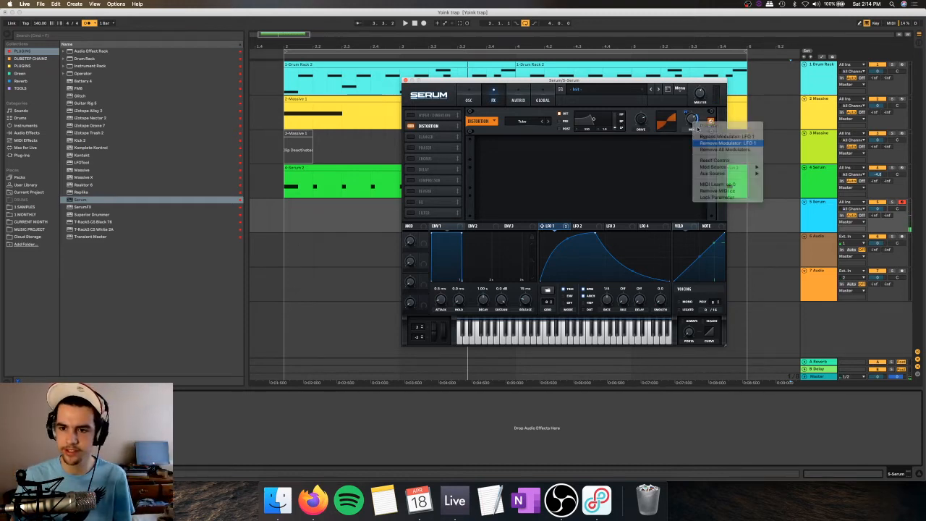
click(692, 124)
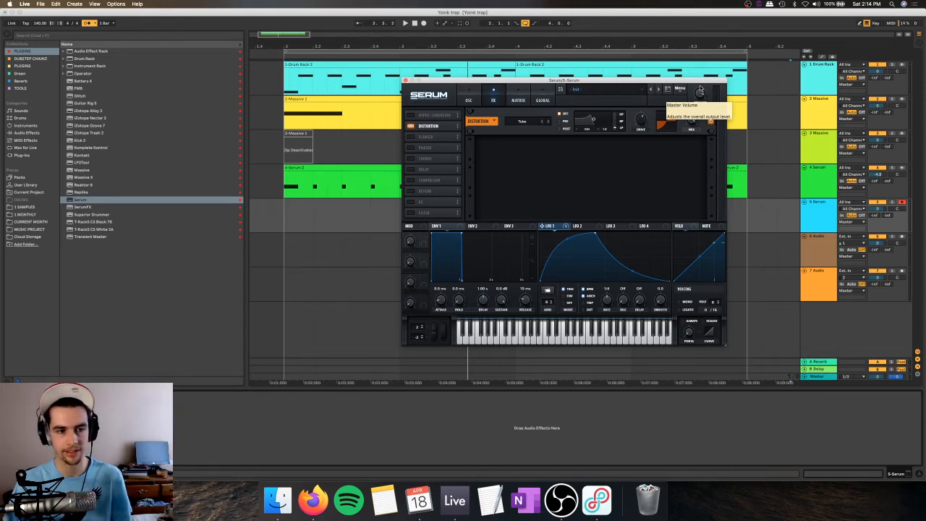
Step: Enable the EQ and Filter effects and move both up the effects chain, after the distortion
click(410, 202)
drag(416, 205, 415, 159)
click(411, 213)
drag(419, 213, 420, 191)
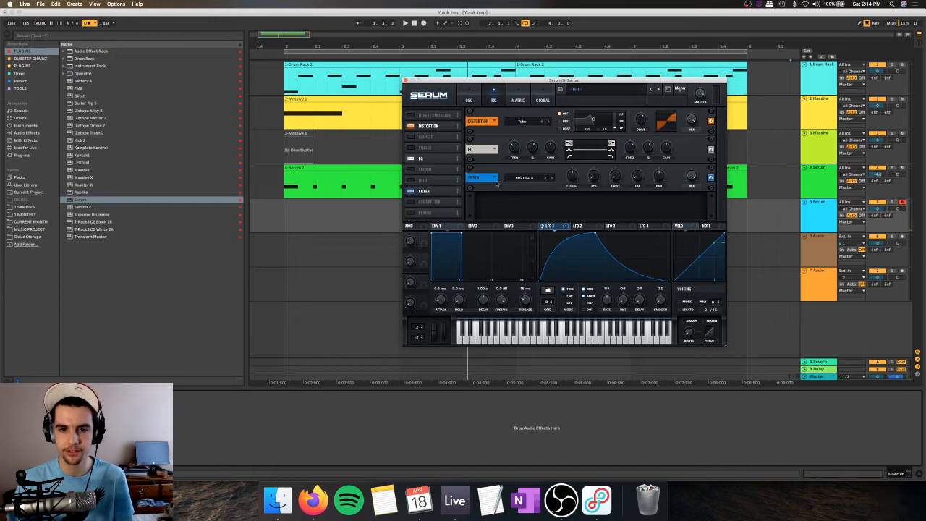
Step: Try the Reverb filter type with LFO 1 modulating the filter's cutoff
click(534, 179)
mouse_move(535, 208)
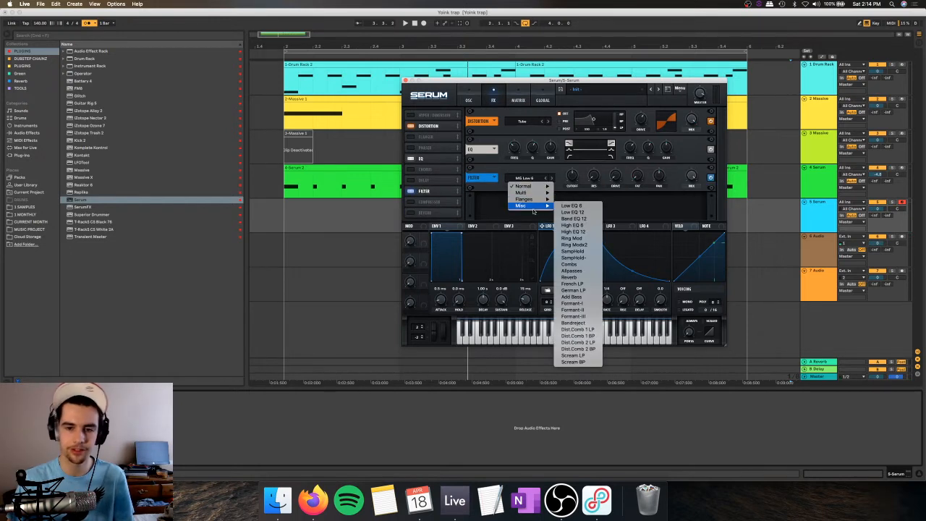
click(578, 277)
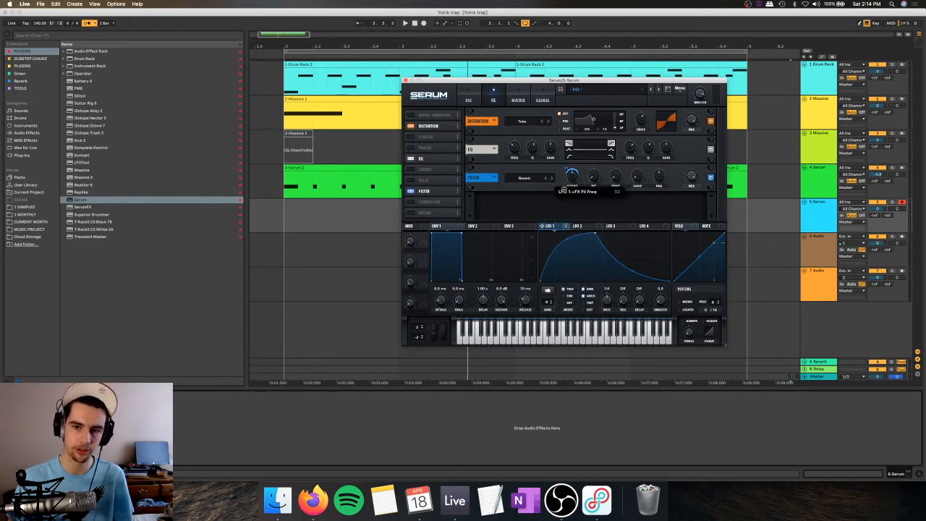
right_click(564, 178)
click(569, 176)
right_click(573, 174)
click(594, 202)
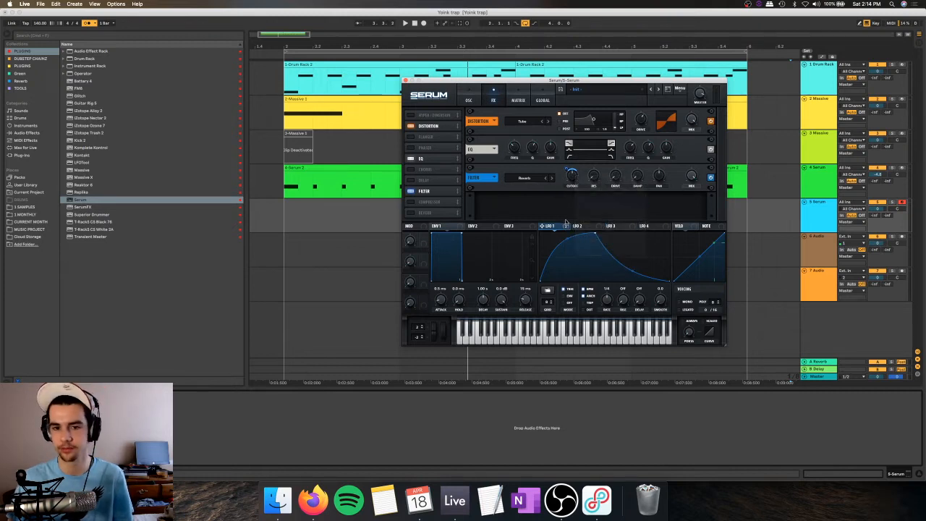
drag(544, 226, 569, 174)
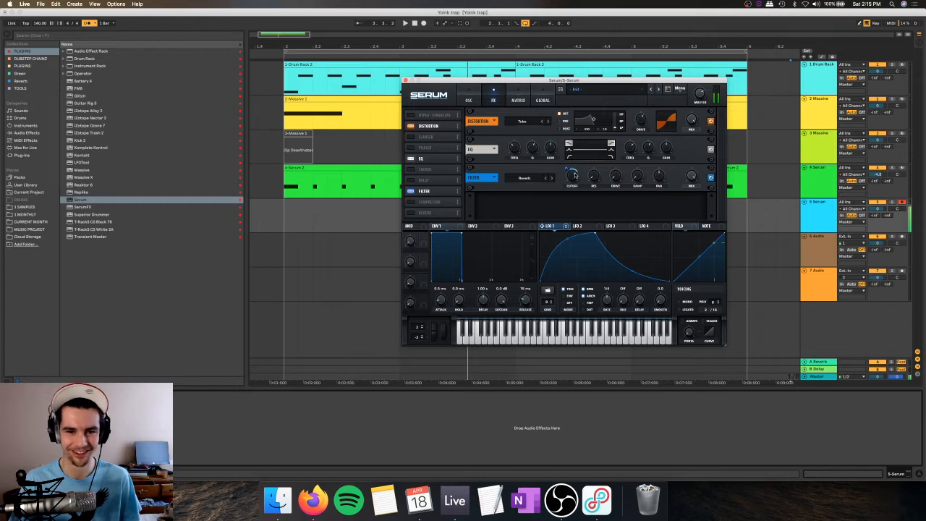
Step: Turn off the Filter effect and modulate the frequency of the EQ's first band, shaped as a peak, with LFO 1
click(412, 191)
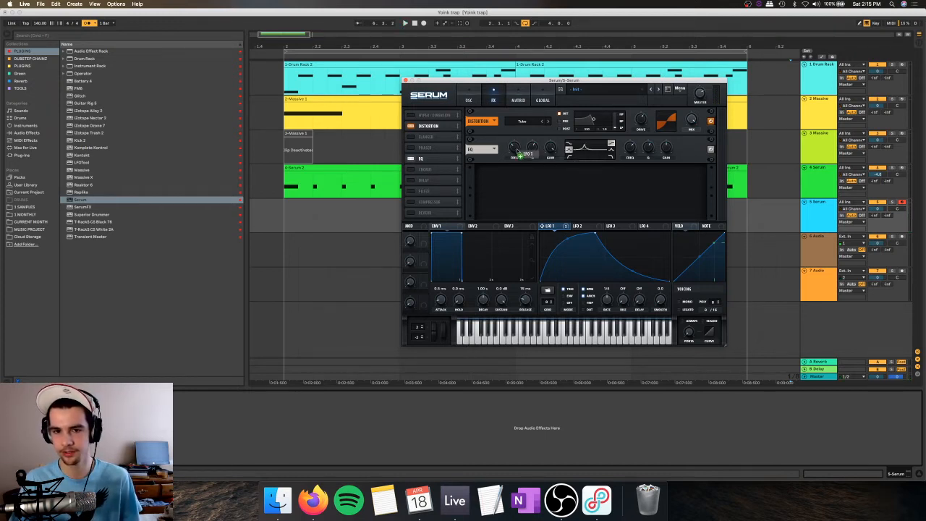
drag(518, 153, 513, 148)
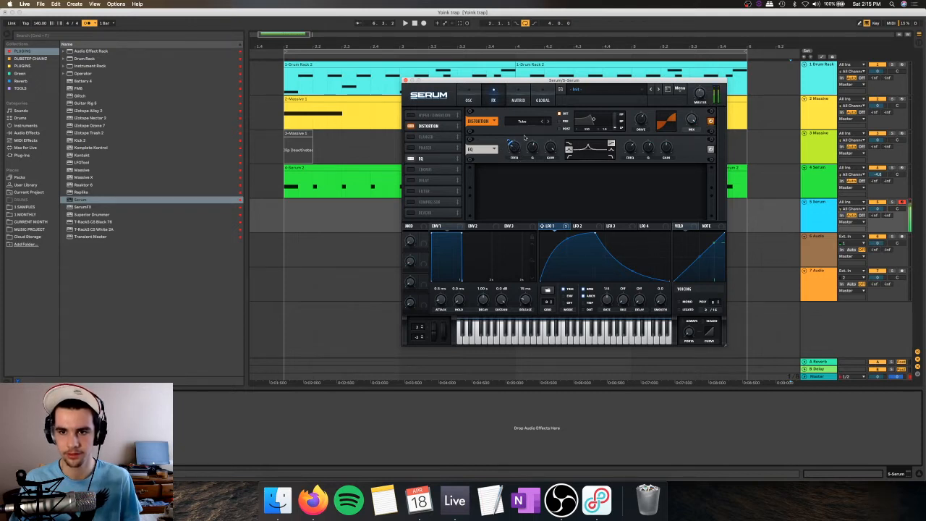
Step: Move the EQ ahead of the distortion and modulate the frequency of its second band, shaped as a peak, with LFO 1
drag(443, 136, 451, 121)
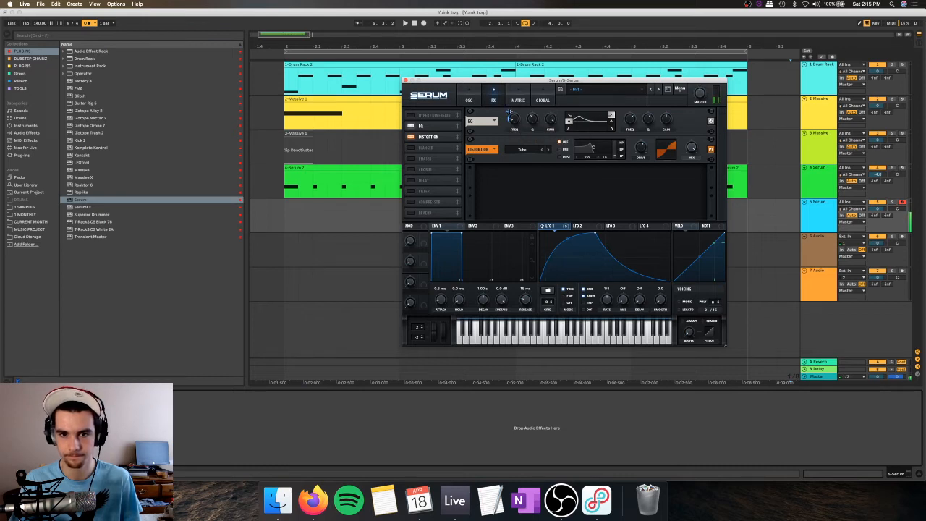
mouse_move(512, 110)
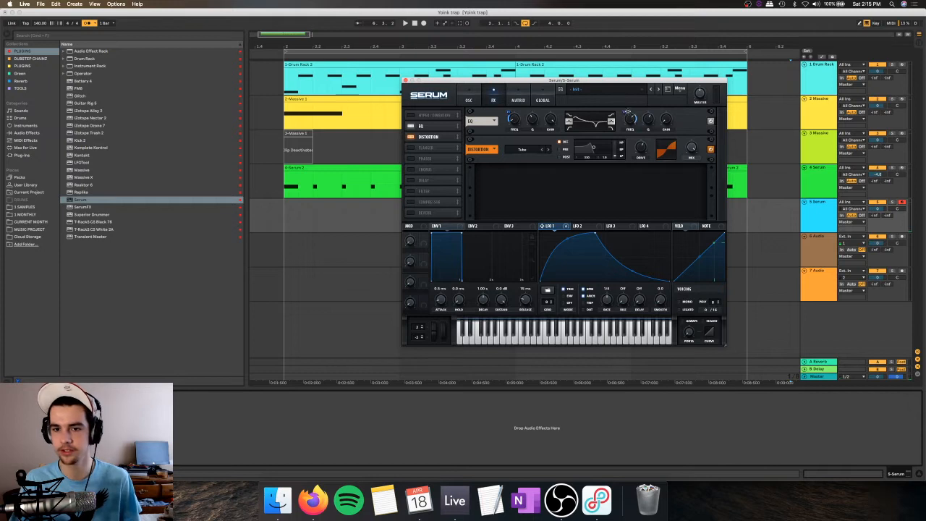
drag(627, 114, 631, 126)
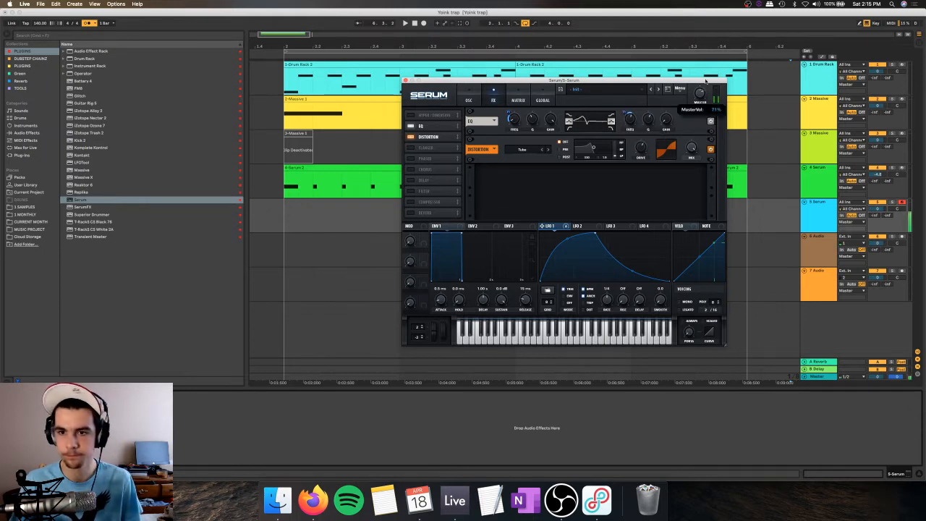
Step: Enable the multiband Compressor, Hyper/Dimension and Delay effects, and shorten the delay time
click(410, 204)
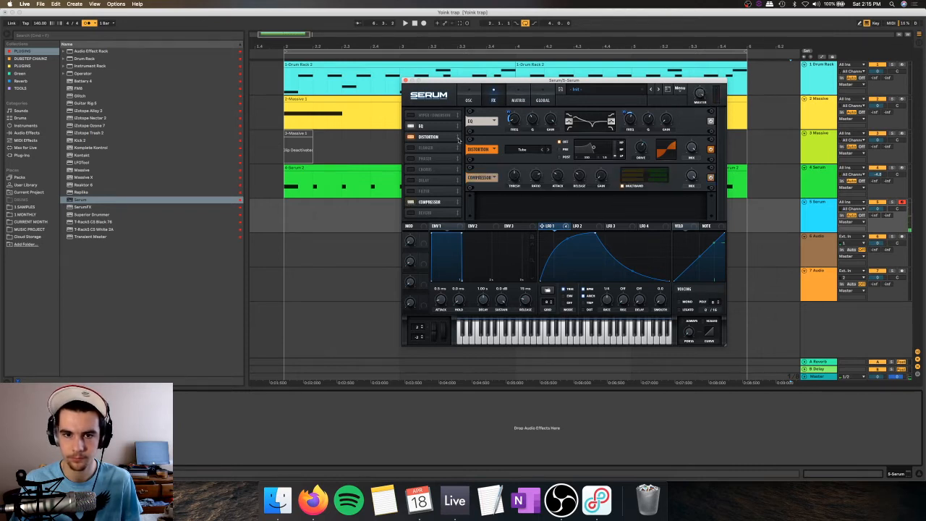
click(412, 114)
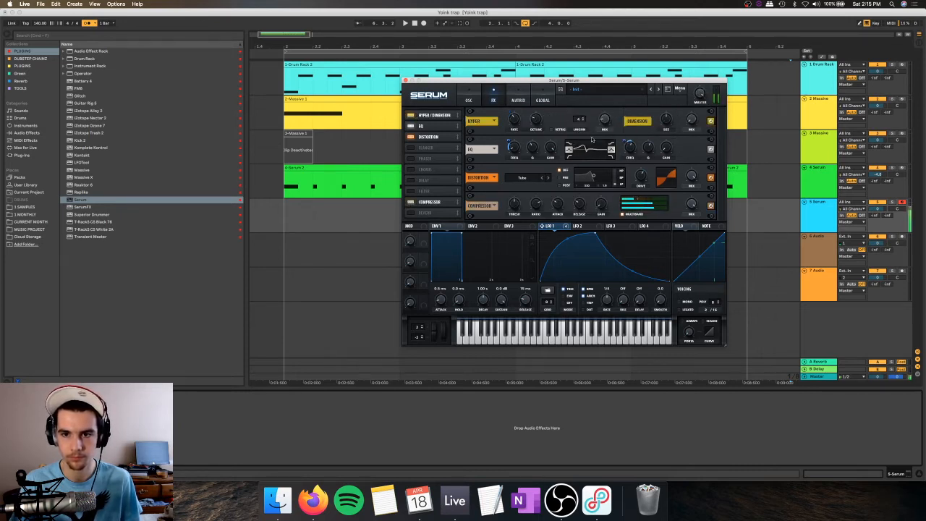
click(410, 180)
scroll(530, 184, down, 2)
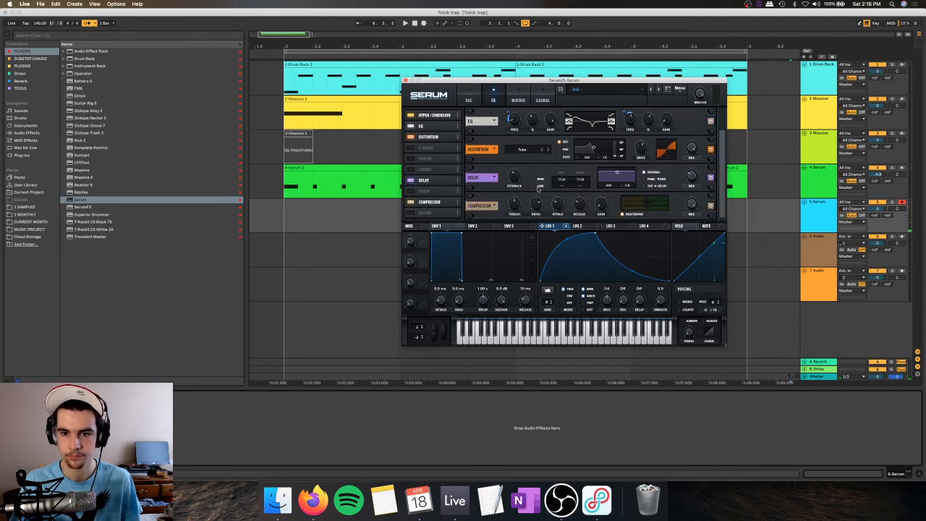
drag(563, 185, 562, 191)
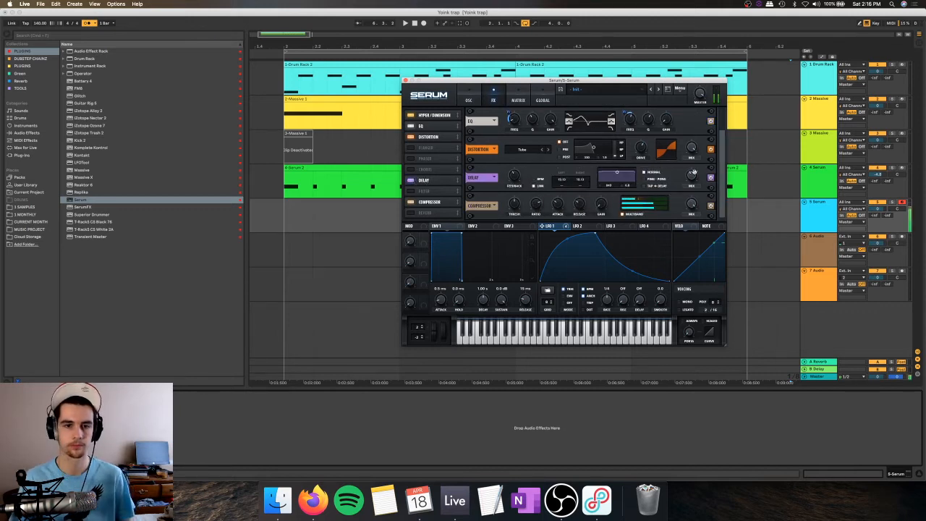
Step: Move the first beat's clip at bar 2 from track 4 Serum down to track 5 Serum and play it back
mouse_move(304, 188)
mouse_down()
mouse_move(288, 188)
mouse_move(313, 183)
mouse_move(304, 202)
mouse_up()
click(294, 204)
click(289, 205)
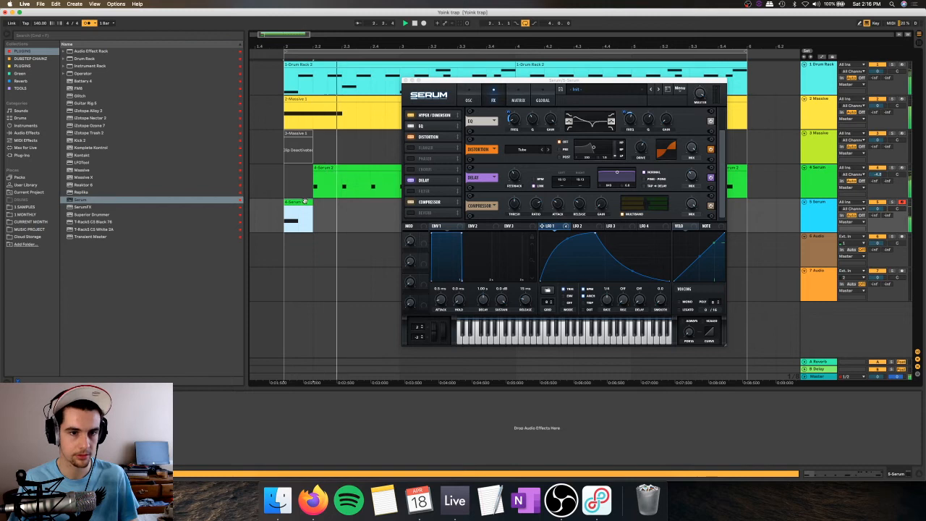
click(406, 80)
click(299, 208)
key(space)
key(space)
key(space)
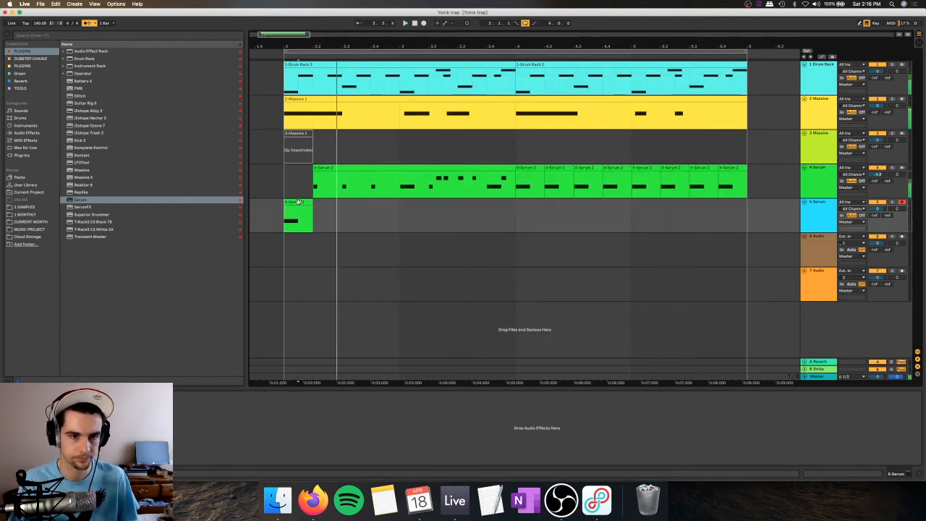
Step: Copy the track 5 Serum clip to bar 3 and remove the overlapping first beat from track 4 Serum
click(299, 203)
key(super+c)
click(402, 203)
key(super+v)
drag(401, 187, 429, 186)
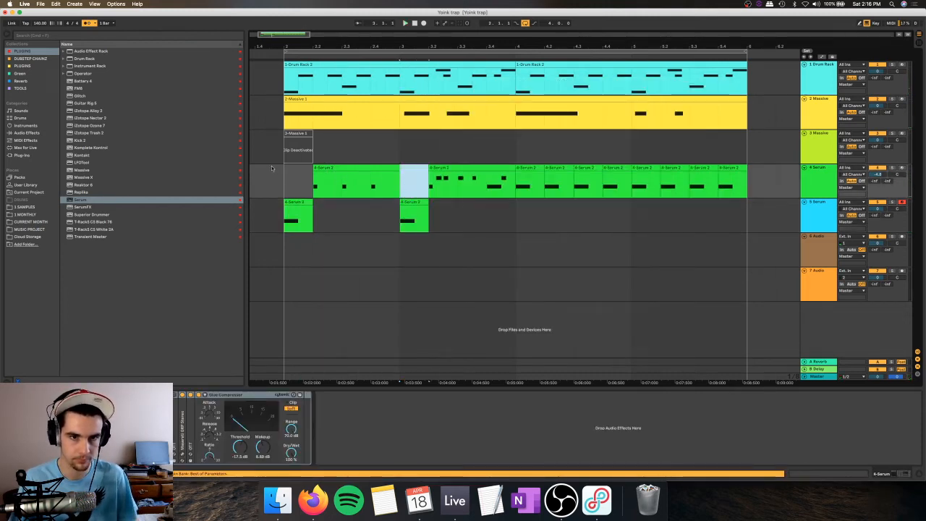
key(Delete)
click(289, 181)
key(space)
Step: Paste the same clip at bar 4 on track 5 Serum and clear that beat from track 4 Serum
click(418, 202)
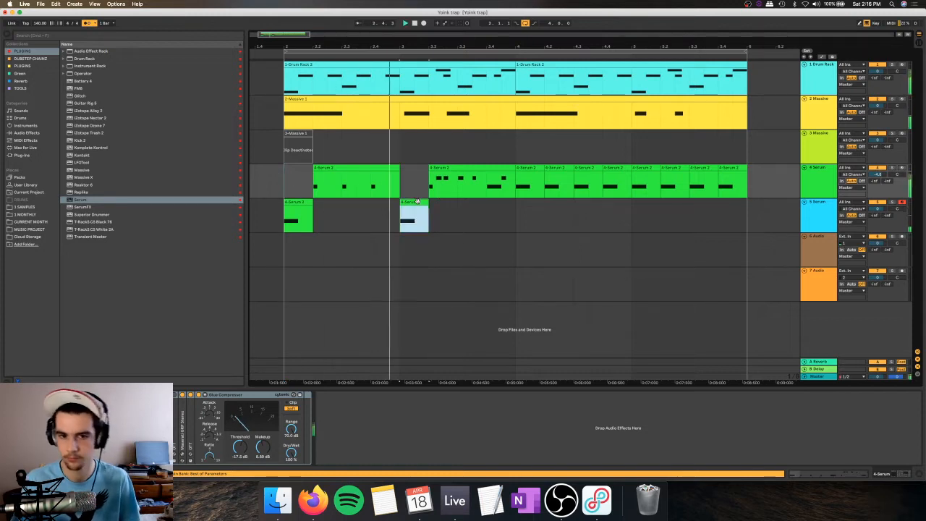
click(517, 206)
key(super+v)
drag(520, 190, 544, 188)
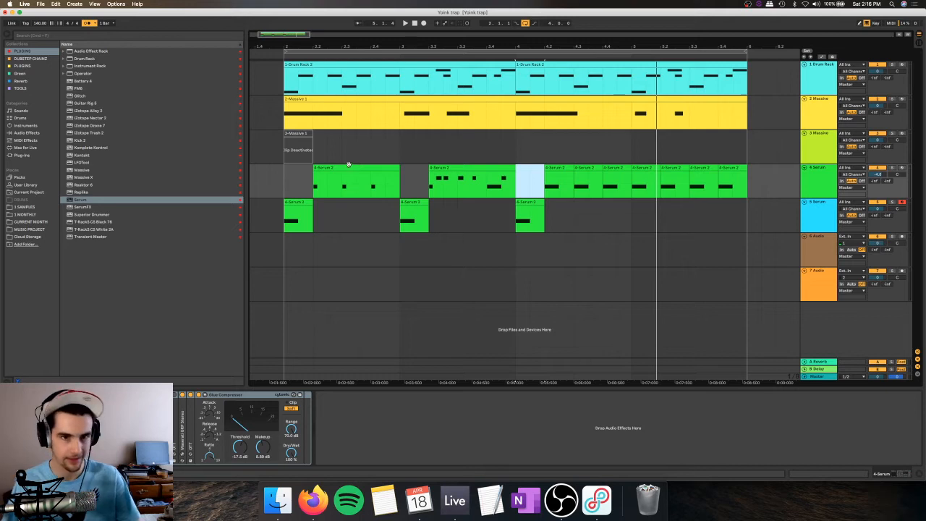
Step: Reactivate the deactivated clip on track 3 Massive and audition it with and without the first clip on track 5 Serum
click(285, 158)
key(space)
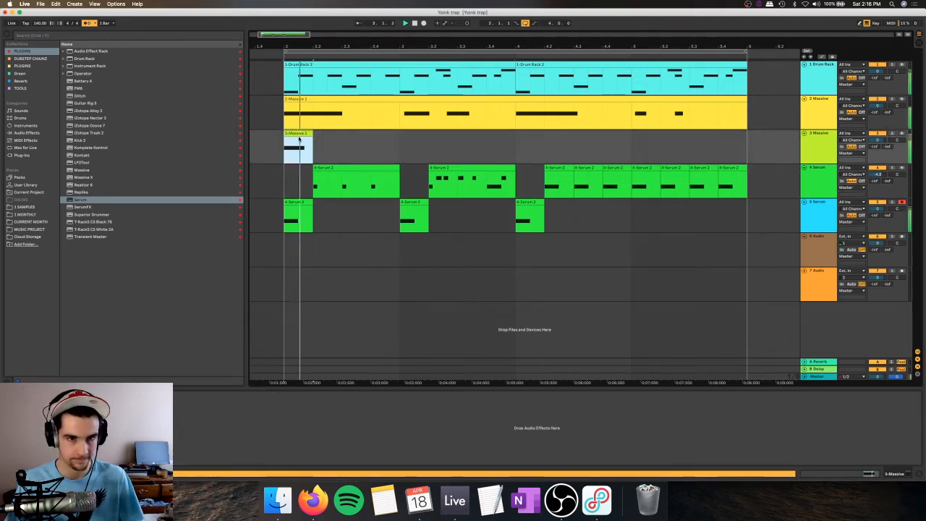
click(297, 203)
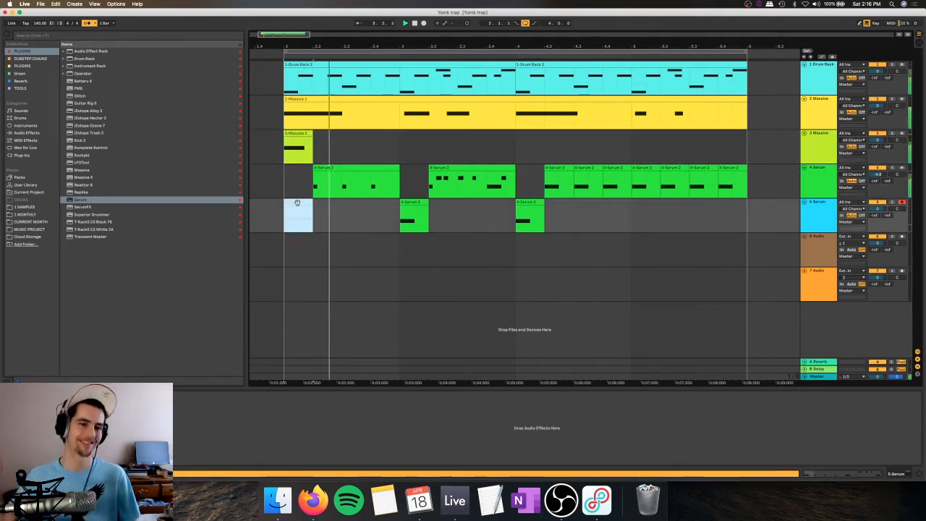
key(super+v)
key(space)
Step: Solo track 3 Massive and add an EQ Eight to it
key(space)
key(space)
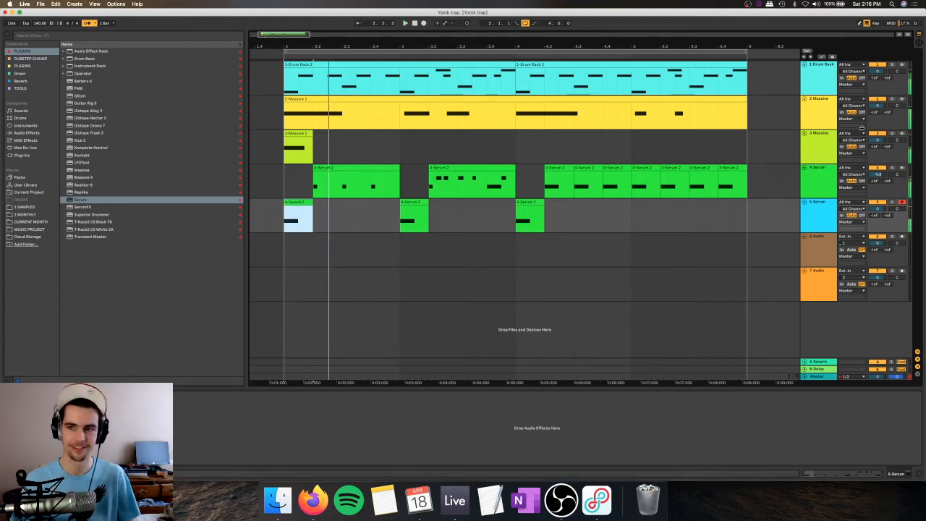
click(891, 133)
key(space)
key(space)
key(space)
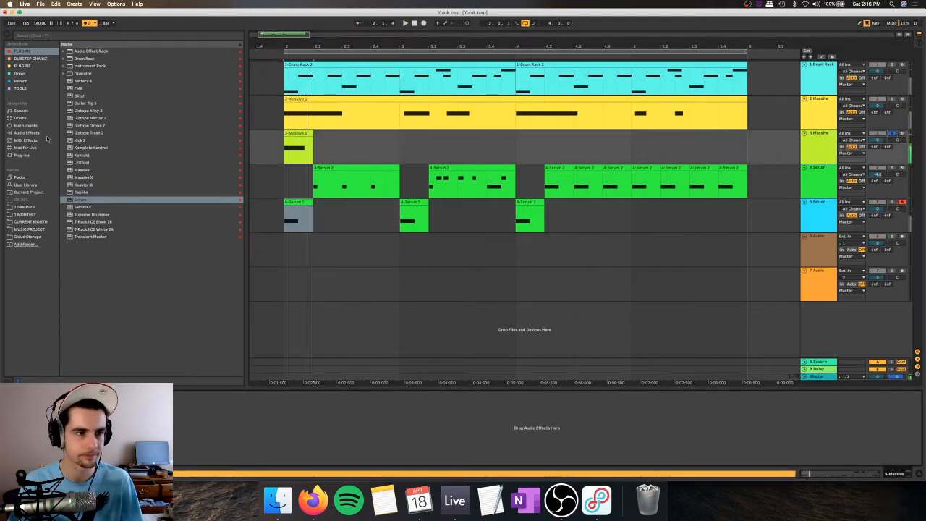
click(45, 133)
double_click(85, 156)
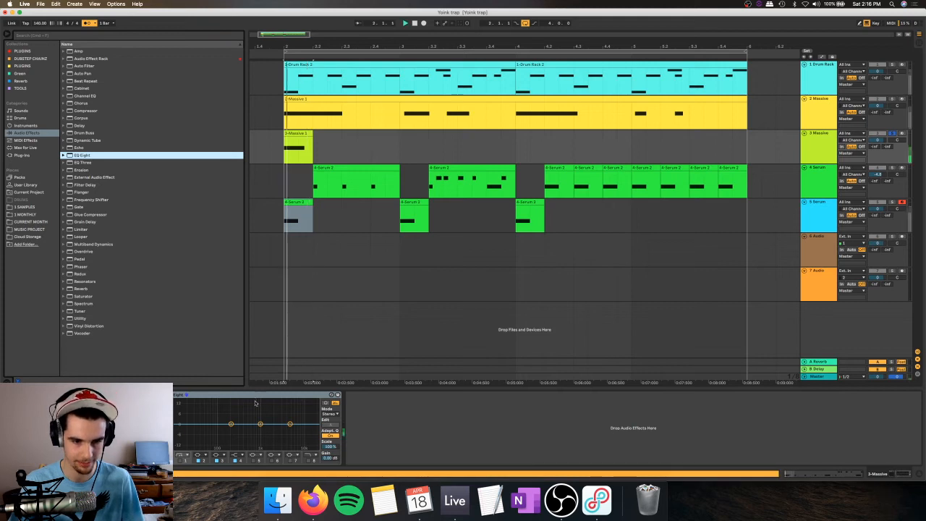
Step: Pull EQ Eight's third band into a deep cut just below 1 kHz and compare the sound soloed and in the mix
key(space)
key(space)
drag(248, 445, 253, 448)
key(space)
key(space)
key(space)
key(space)
key(space)
key(space)
key(space)
key(space)
key(space)
key(space)
key(space)
key(space)
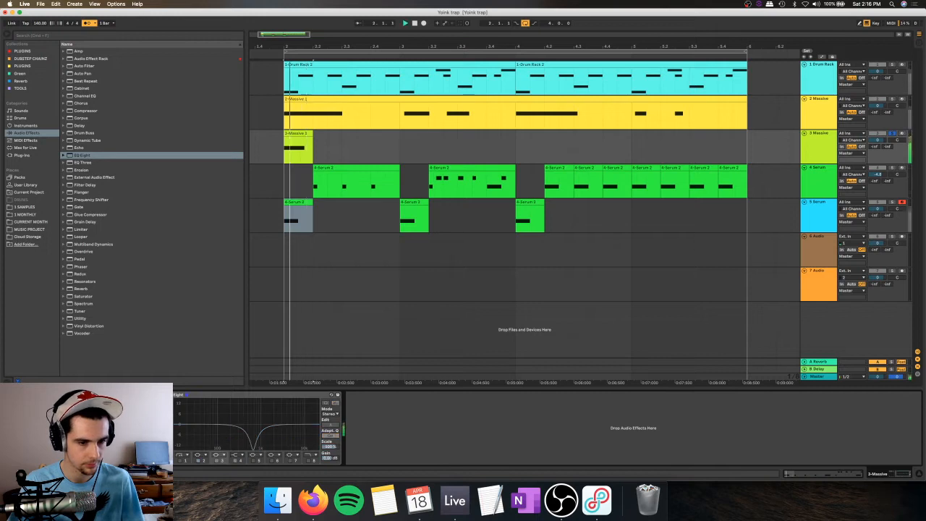
key(space)
key(space)
key(space)
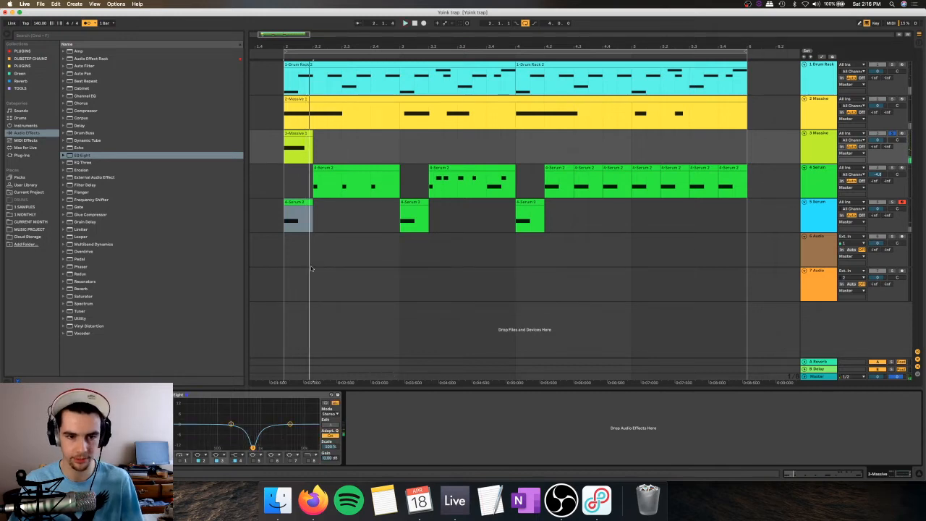
key(space)
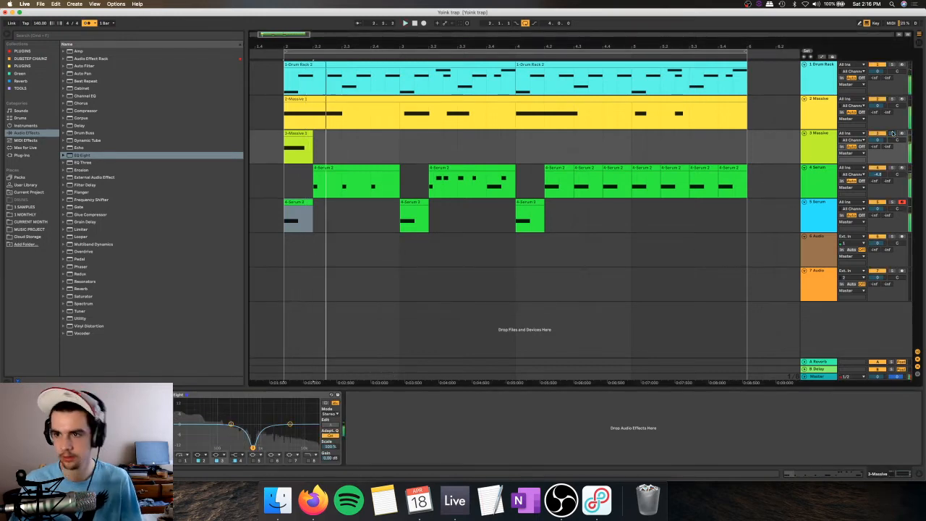
key(space)
key(space)
key(space)
key(space)
key(space)
Step: Try a low cut with EQ Eight's first band, lowering its cutoff frequency, and audition it in the mix
click(178, 460)
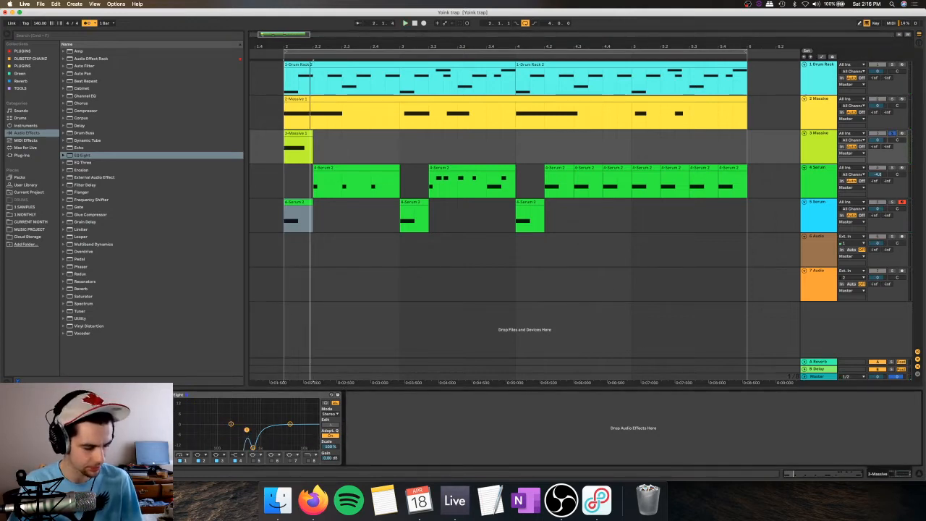
key(space)
key(space)
key(space)
drag(247, 430, 233, 430)
key(space)
key(space)
key(space)
key(space)
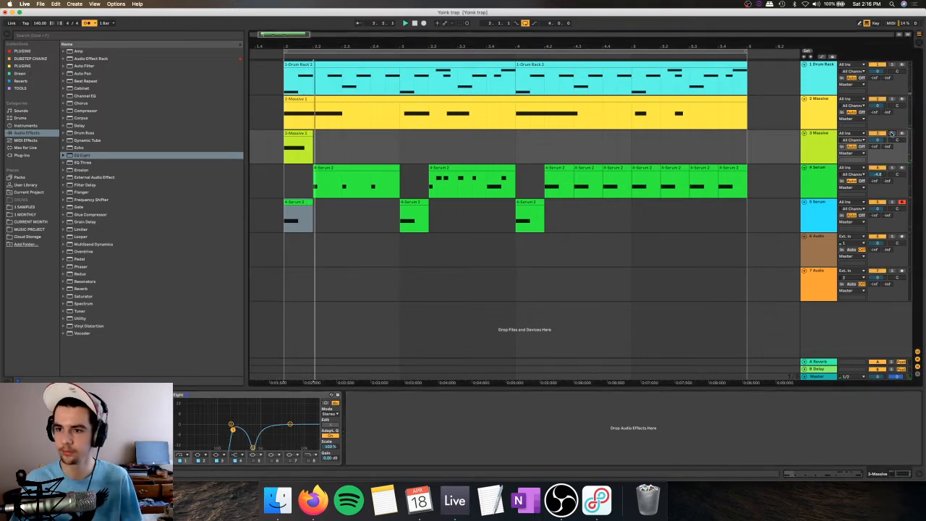
Step: Move the track 3 Massive clip from the start of bar 2 to beat 2.3
click(289, 209)
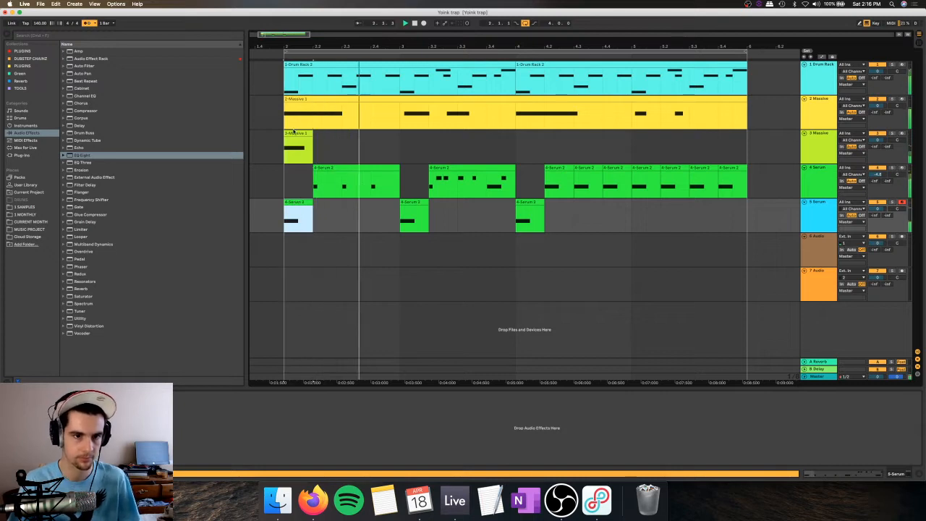
drag(305, 147, 392, 147)
key(super+z)
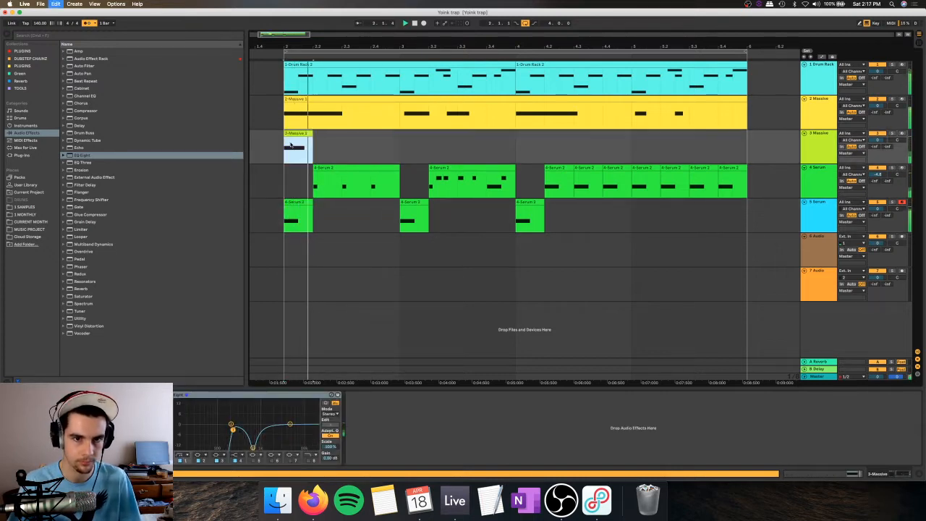
drag(296, 133, 353, 140)
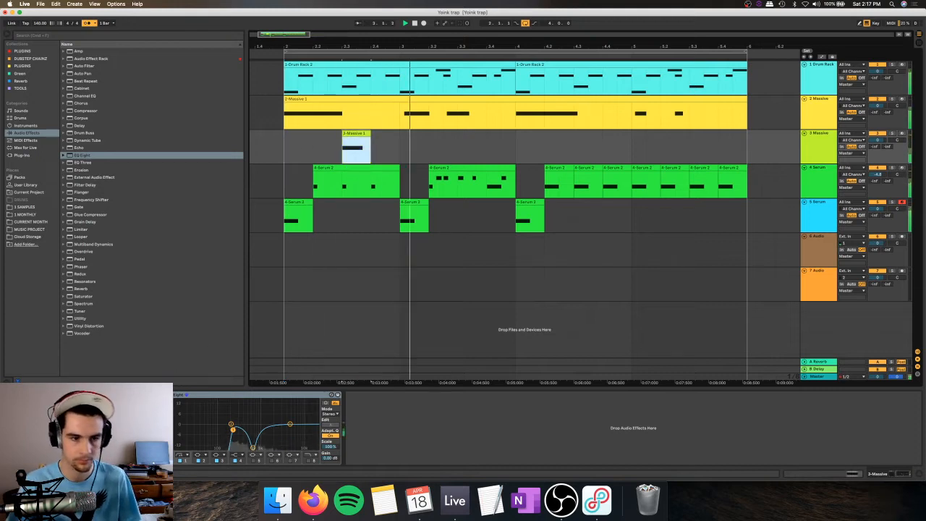
Step: Turn off the low cut on EQ Eight's first band and resume playback
key(space)
key(space)
key(space)
click(180, 461)
key(space)
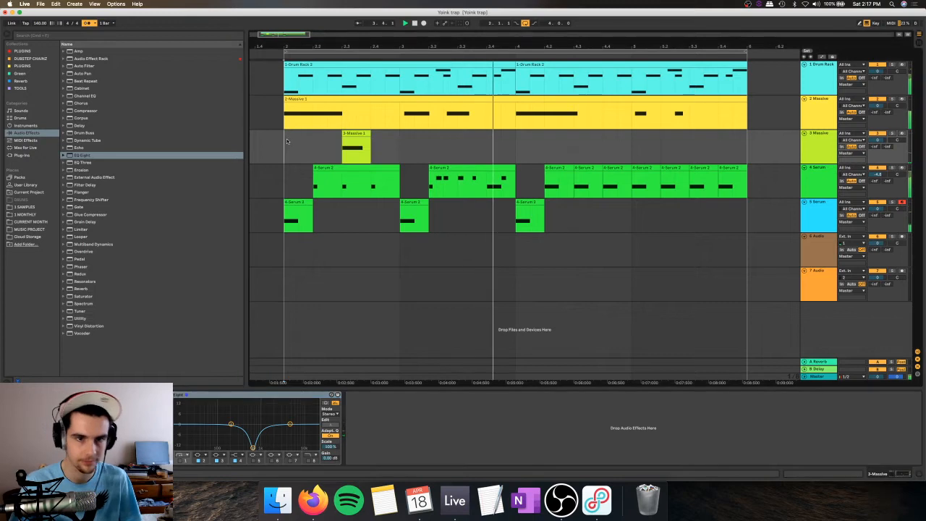
Step: Duplicate bar 2 of track 3 Massive across bars 3, 4 and 5
drag(287, 143, 393, 146)
key(super+d)
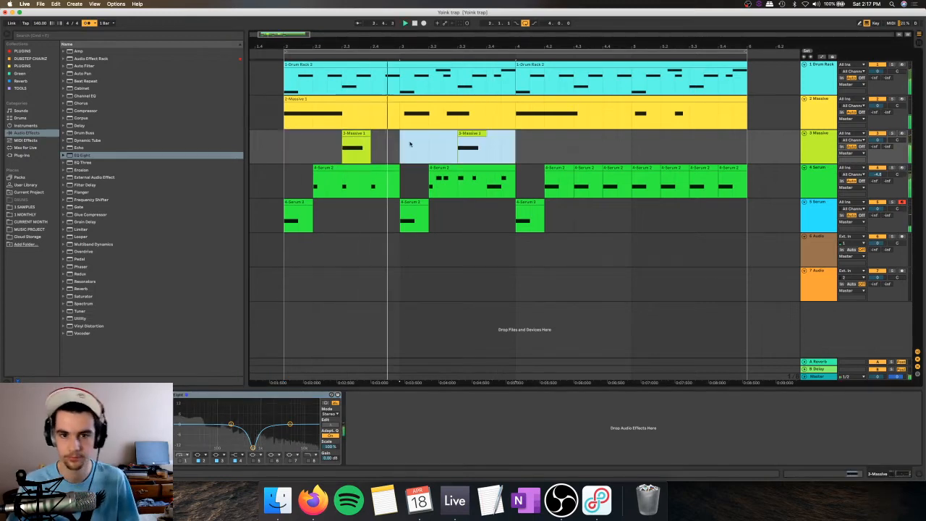
key(super+d)
key(super+d)
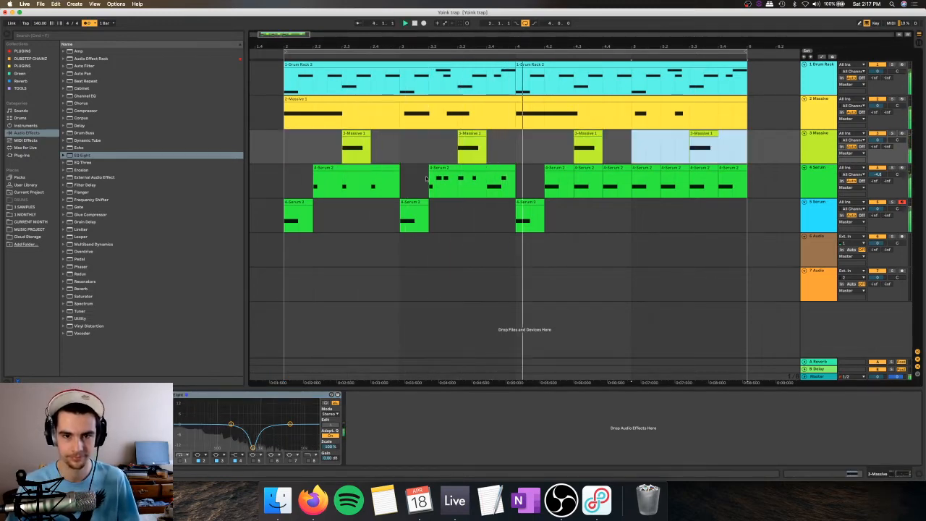
Step: In the bar 3 clip on track 4 Serum, deactivate the fourth F#0 note, shorten the long E0 note and play the arrangement
click(416, 150)
click(451, 168)
double_click(450, 167)
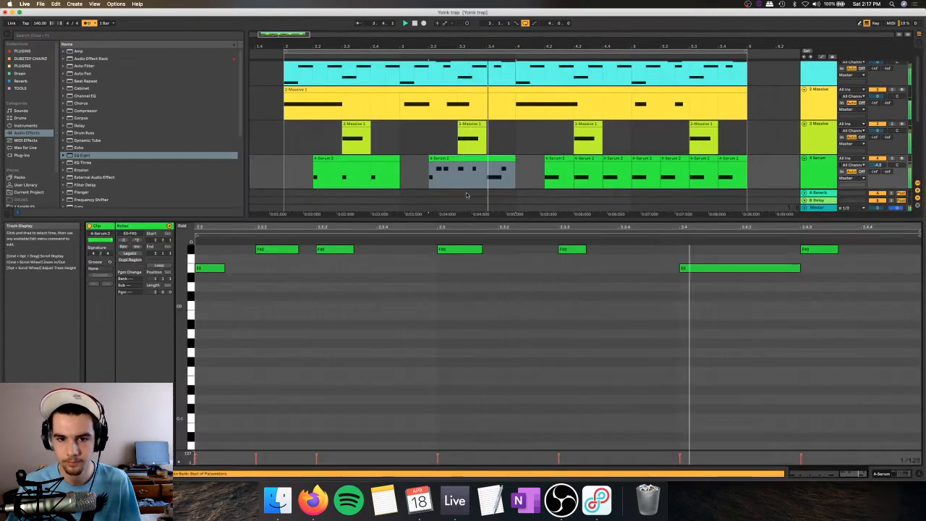
click(577, 248)
key(0)
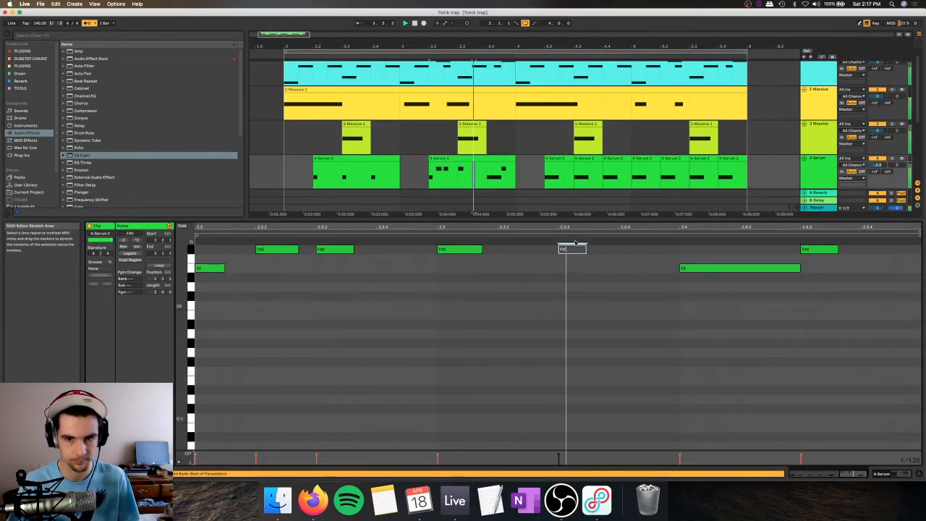
drag(747, 293, 746, 268)
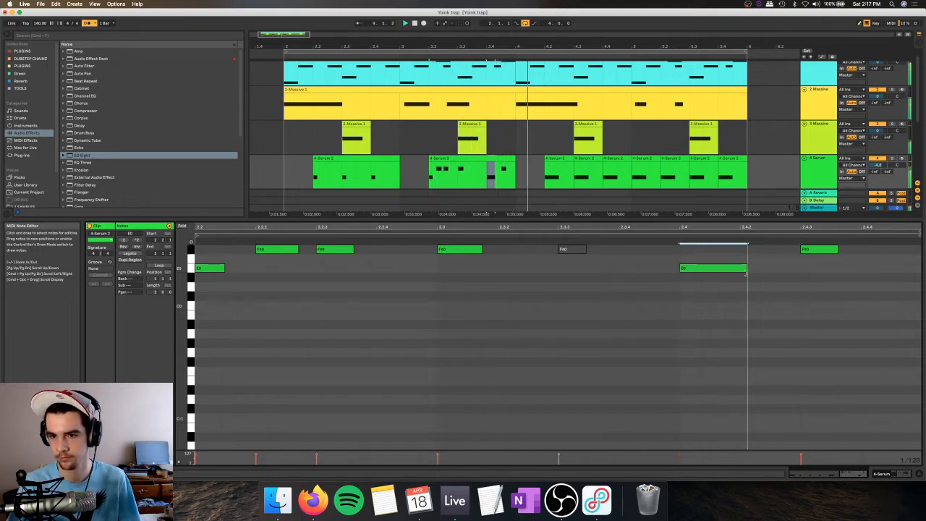
click(283, 140)
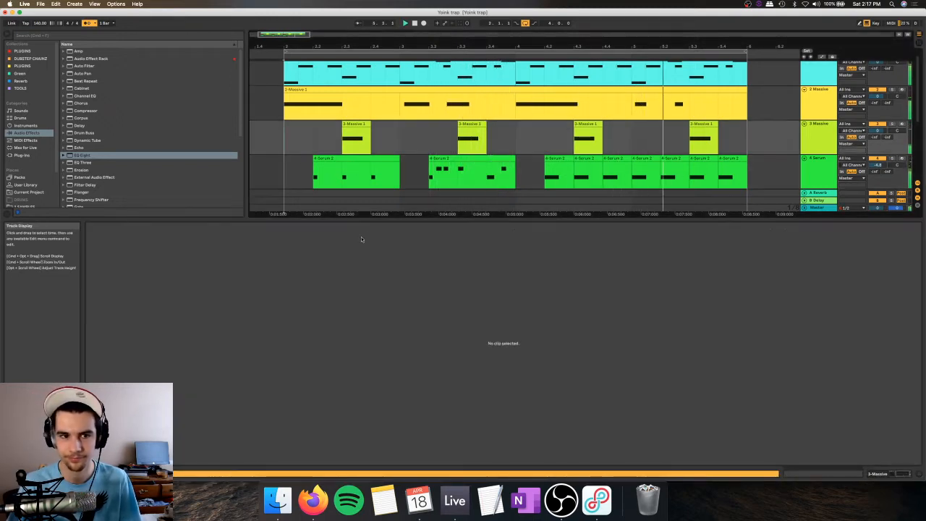
key(space)
key(super+alt+l)
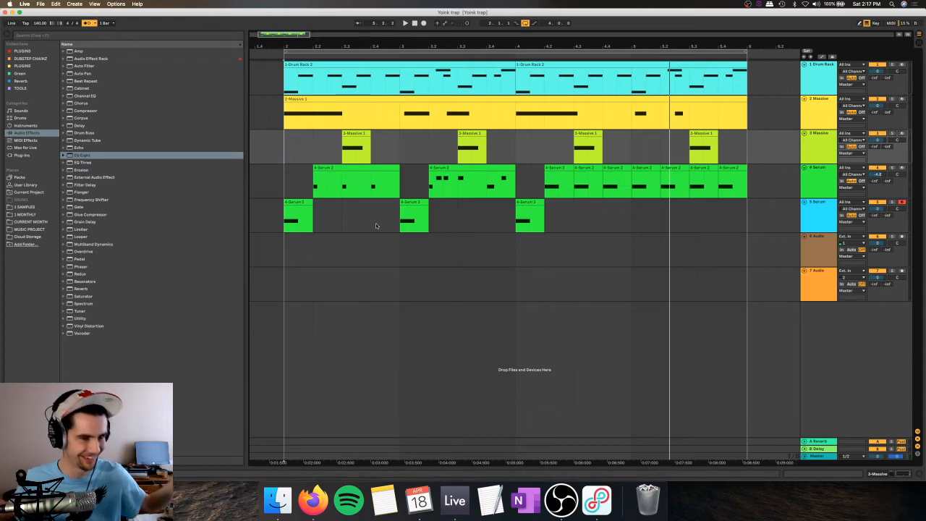
key(space)
Step: Insert a MIDI track below track 5 Serum and list the plug-ins in the browser
double_click(808, 216)
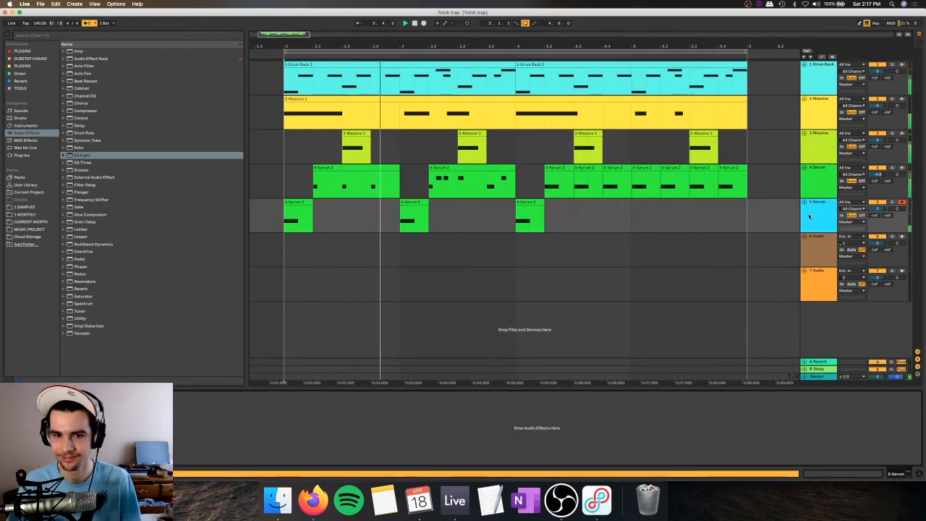
key(super+shift+t)
click(27, 155)
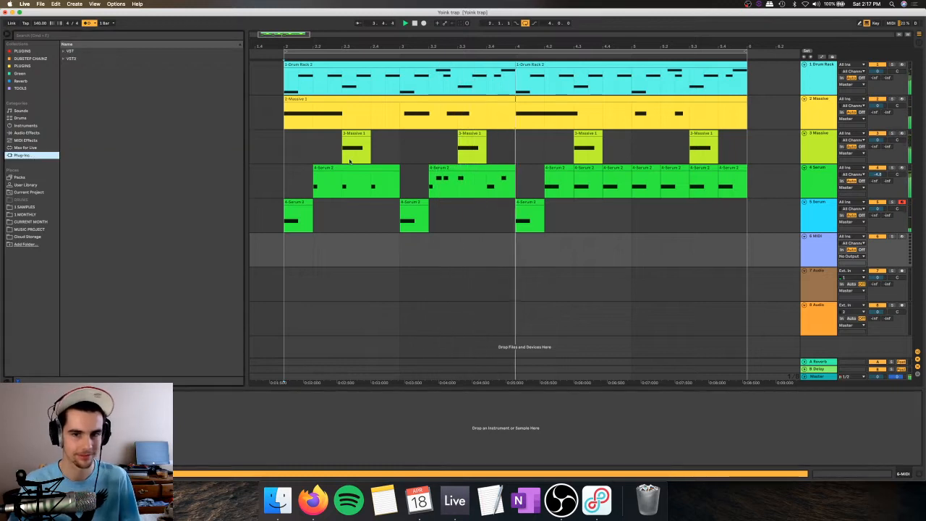
Step: Delete beat 3.3 from the track 4 Serum clip and play the arrangement from bar 2
drag(459, 188, 485, 187)
key(Delete)
click(444, 185)
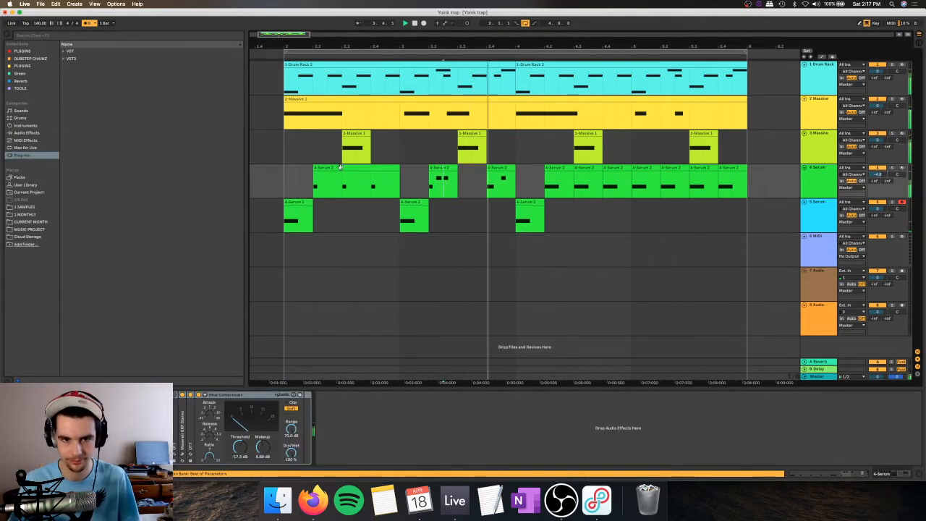
drag(343, 181, 371, 181)
click(287, 160)
key(space)
key(space)
click(313, 157)
key(space)
key(space)
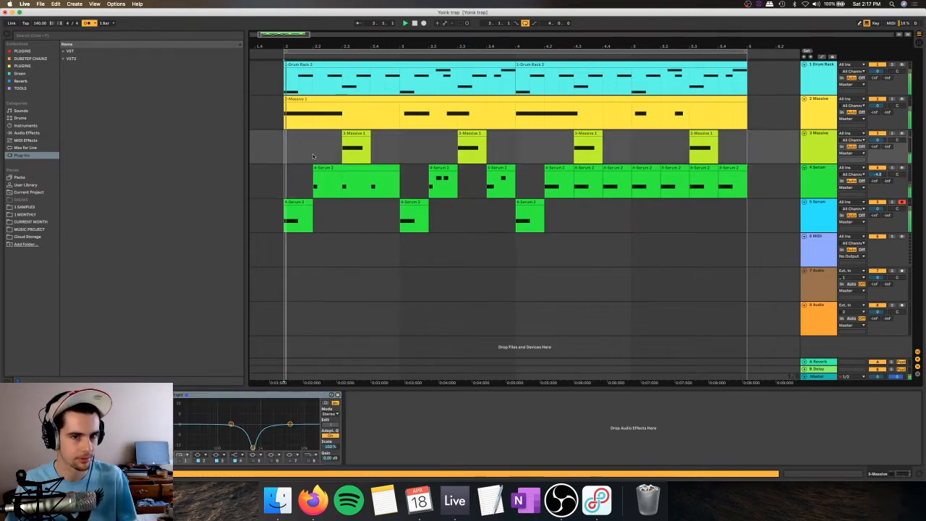
Step: Insert a second new MIDI track directly below track 5 Serum
click(823, 209)
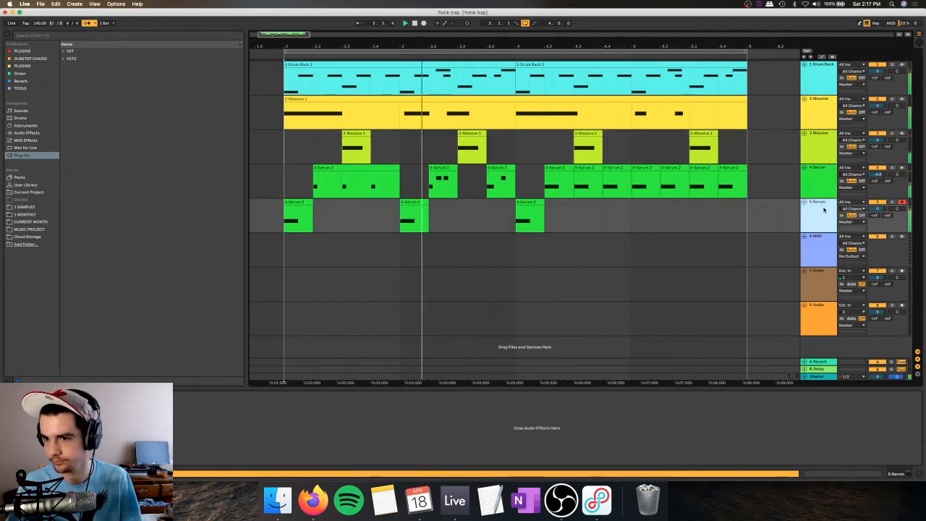
key(super+shift+t)
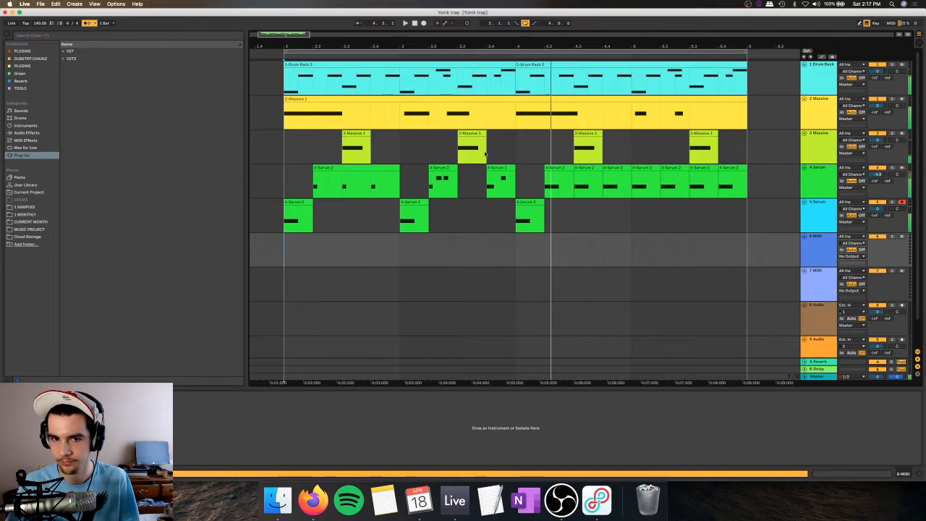
Step: Extend the track 4 Serum clip at beat 3.4 back to 3.3 and move its first half-beat segment to 3.3.3
click(472, 144)
drag(476, 49, 476, 90)
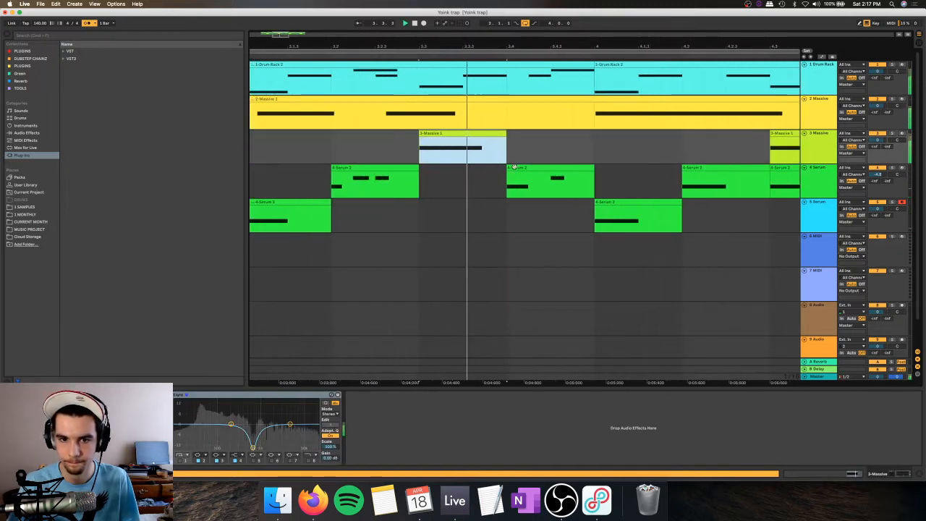
drag(508, 168, 421, 172)
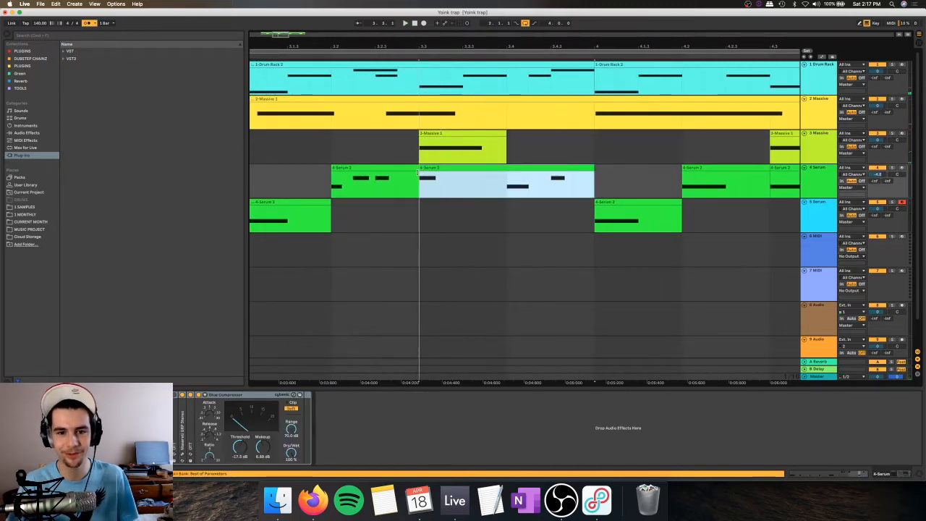
click(452, 185)
key(Delete)
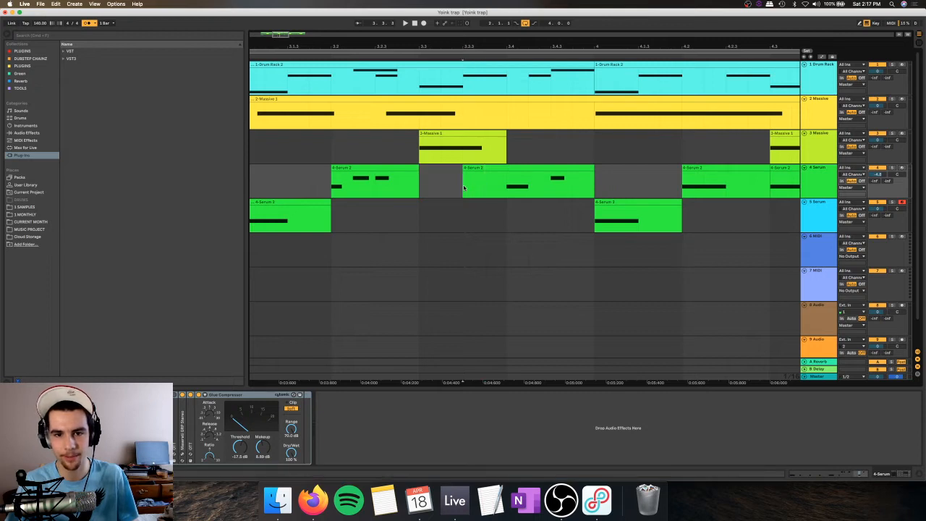
key(super+v)
click(423, 185)
key(space)
key(space)
key(space)
Step: Split off track 4 Serum's segment at 3.4.3, move it to 3.4.4 and trim its end to bar 4
drag(553, 183, 595, 183)
key(super+e)
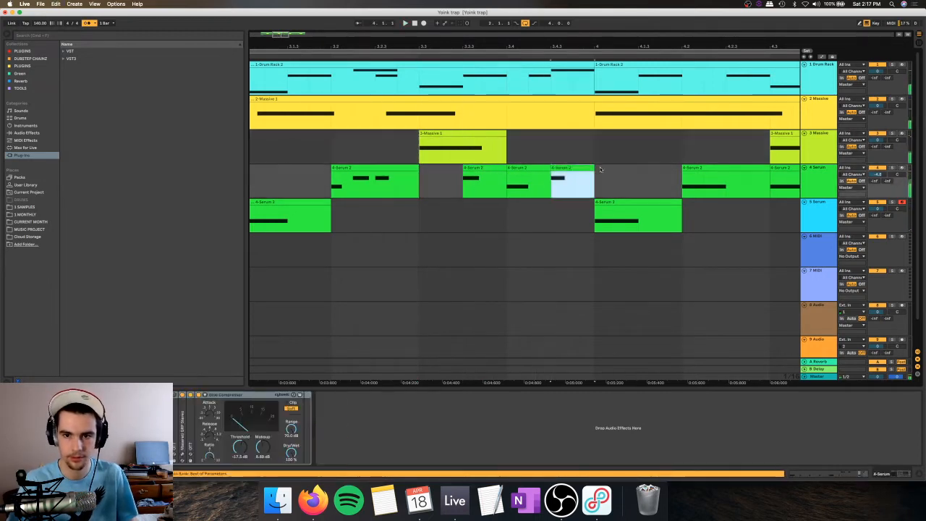
key(Right)
key(space)
click(436, 135)
key(space)
key(space)
click(612, 167)
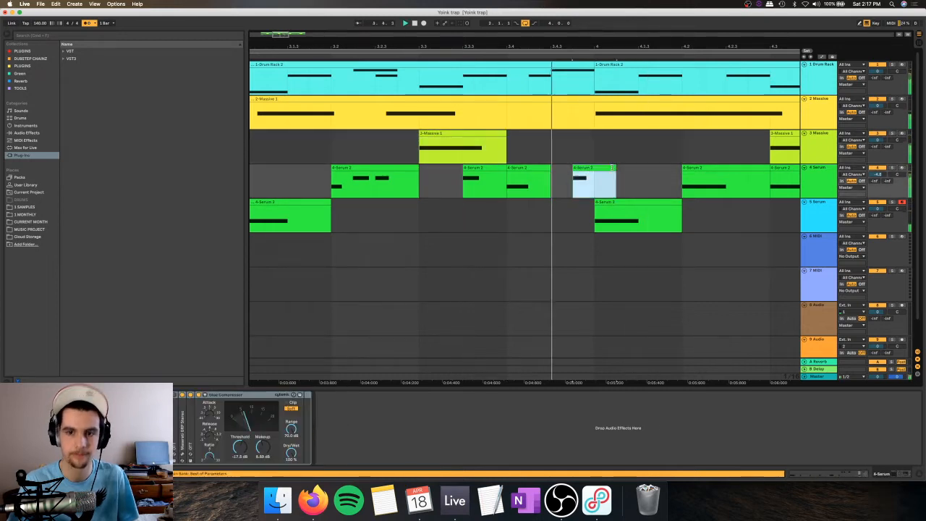
drag(614, 168, 595, 168)
key(space)
Step: Shorten the F#0 note slightly in the track 4 Serum clip at 3.4.4
double_click(585, 167)
key(space)
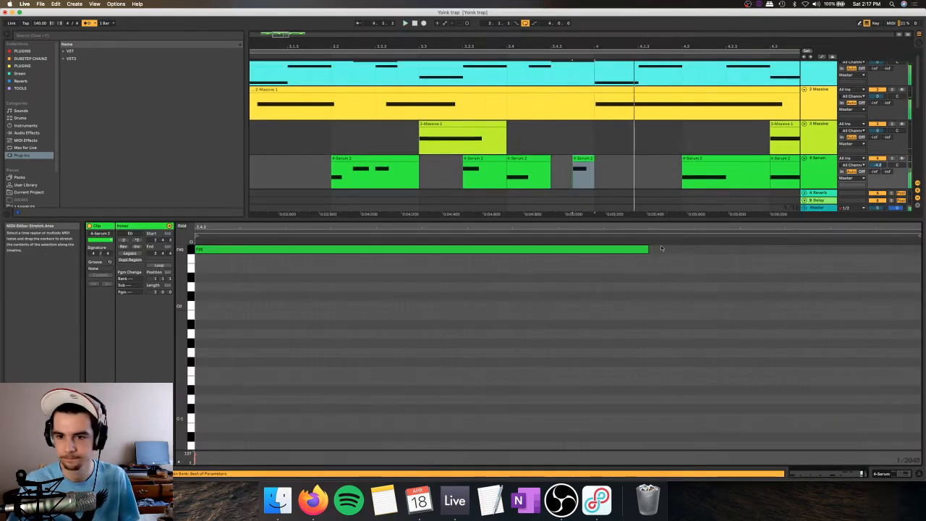
drag(648, 249, 625, 245)
drag(635, 48, 457, 46)
key(space)
Step: Replace bars 4 and 5 on all tracks with a duplicate of bars 2 and 3, and play from bar 4
drag(471, 181, 584, 183)
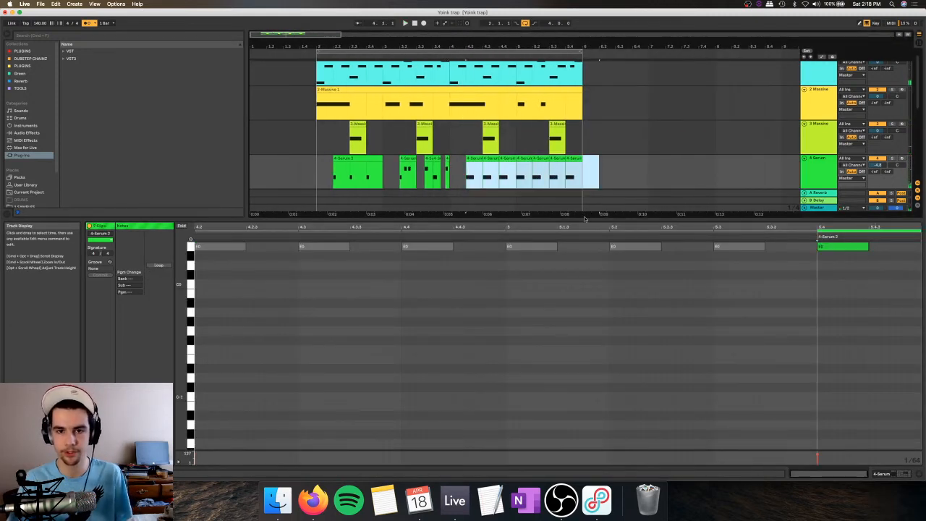
scroll(507, 123, up, 1)
drag(449, 78, 582, 206)
key(Delete)
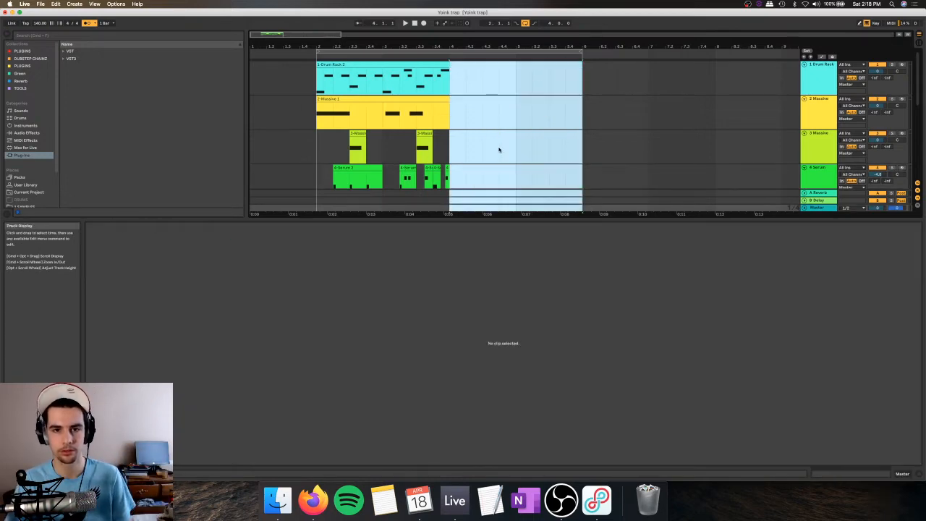
key(super+a)
key(super+d)
scroll(474, 101, down, 5)
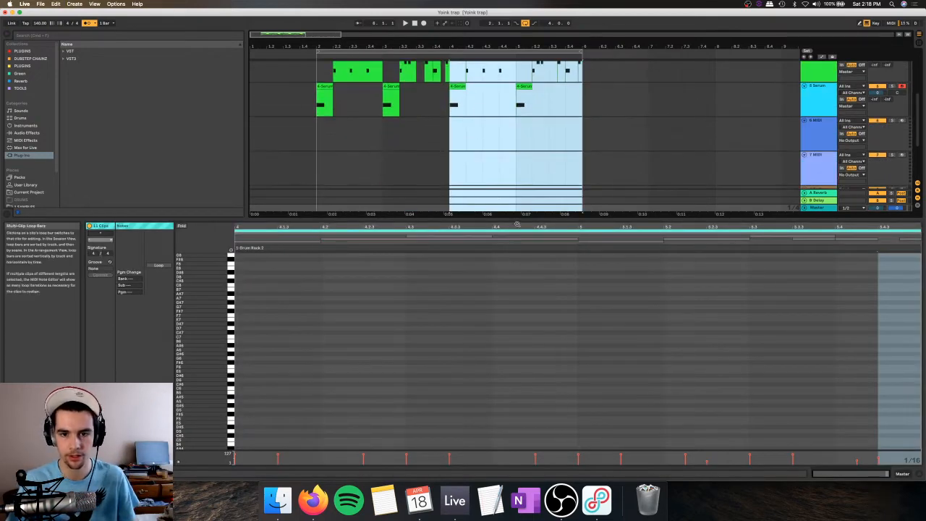
double_click(521, 220)
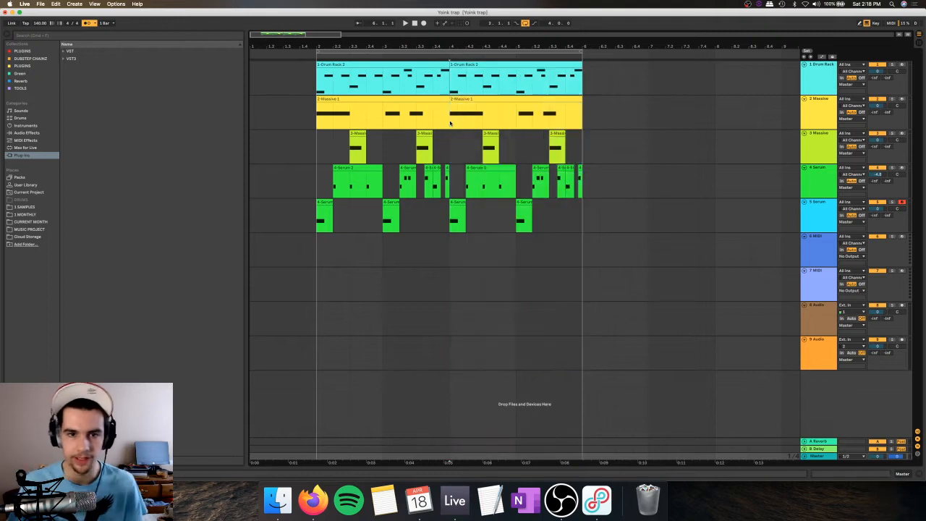
click(448, 106)
key(space)
Step: Move the first half beat of the track 4 Serum clip at 4.2 to 4.1.3 and place a copy at 4.2
click(455, 209)
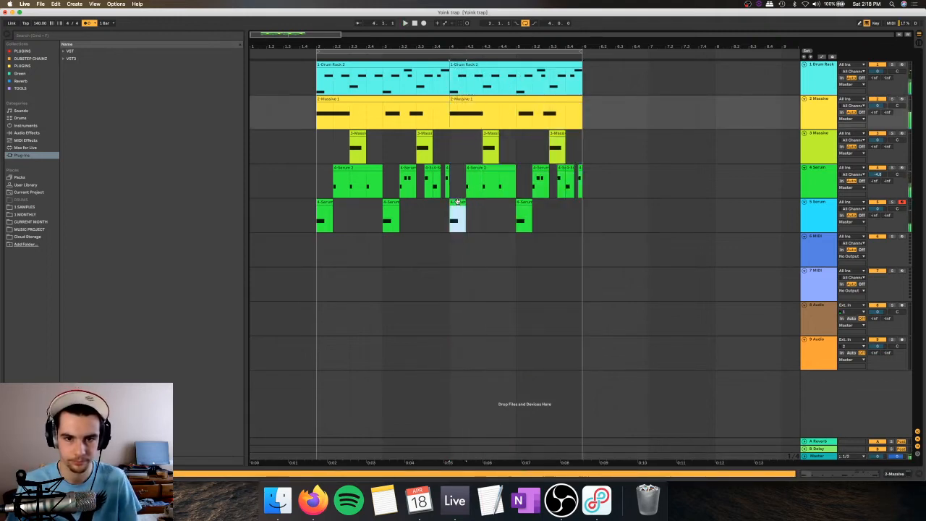
drag(460, 47, 459, 87)
drag(477, 182, 496, 182)
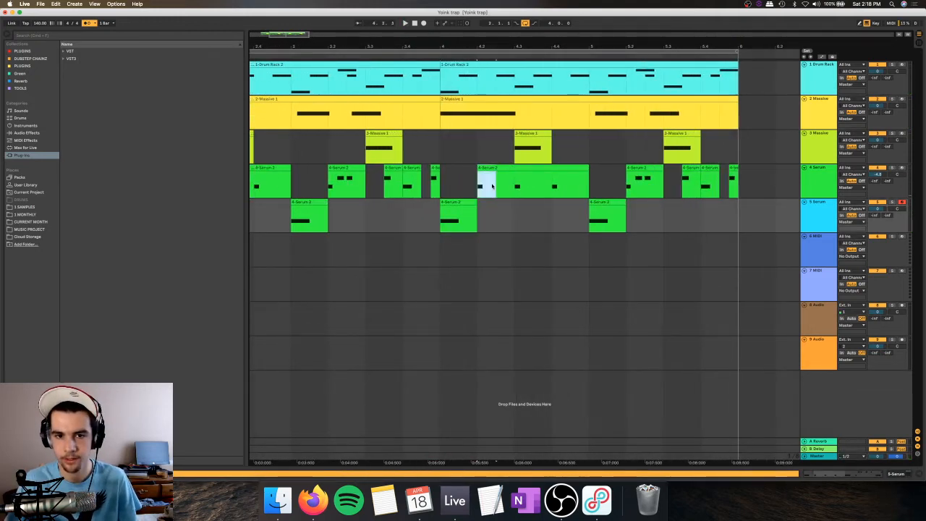
key(Delete)
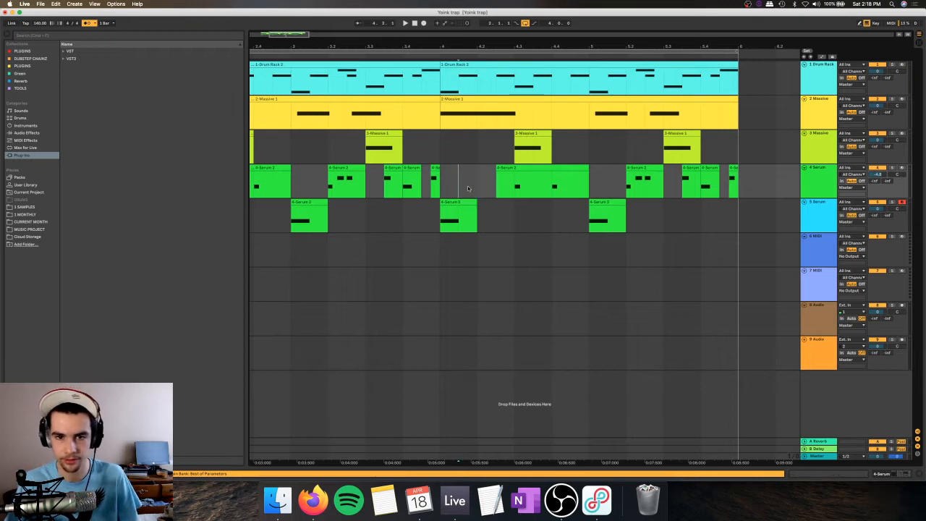
key(space)
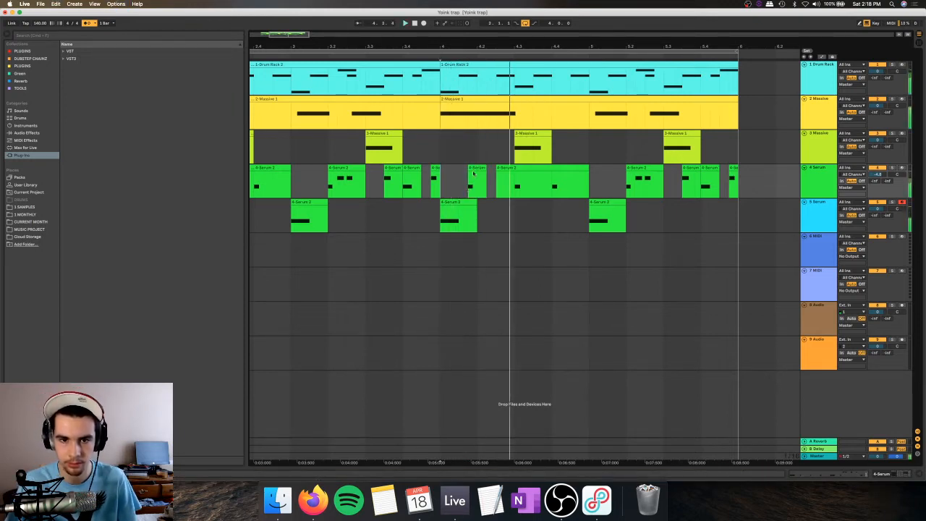
key(space)
key(space)
drag(470, 168, 453, 178)
key(space)
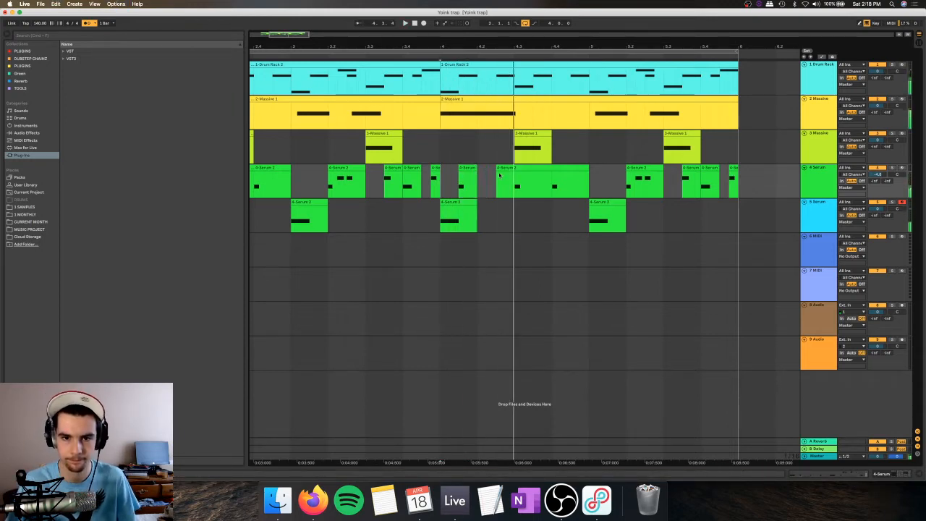
click(477, 184)
key(space)
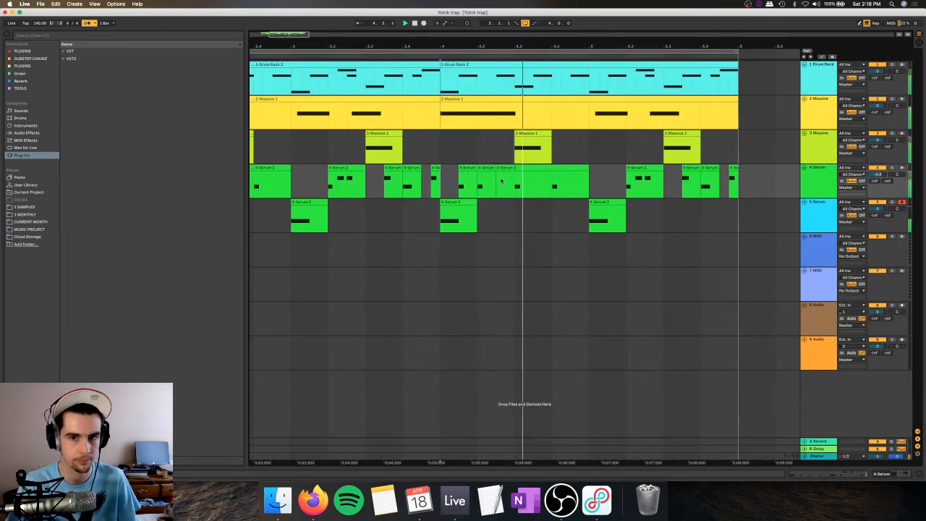
Step: Shorten the E0 note in the track 4 Serum clip at beat 4.2 and play from bar 4
double_click(488, 181)
drag(397, 268, 312, 271)
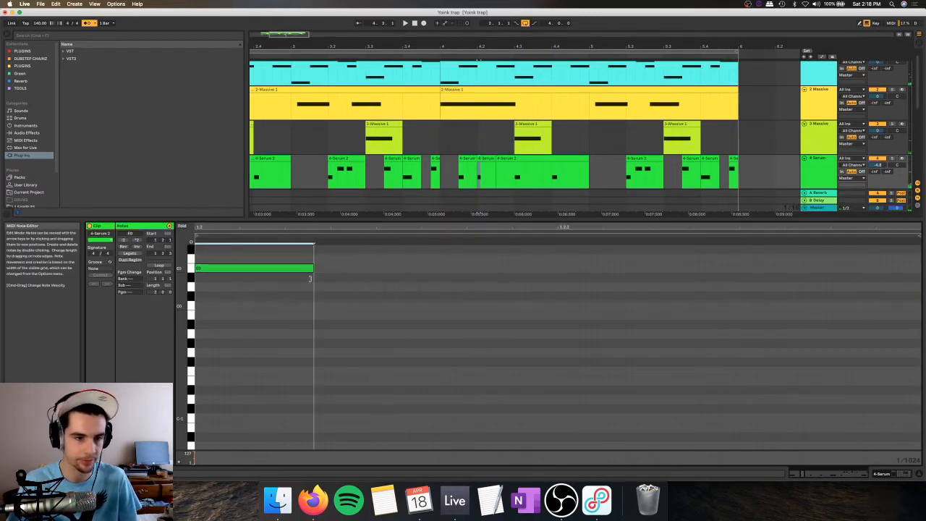
click(441, 149)
key(space)
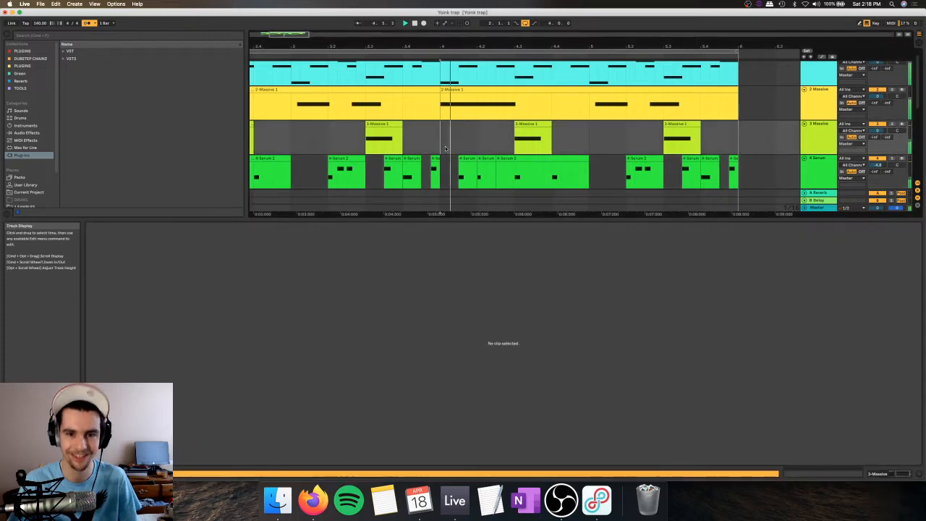
key(space)
Step: Try the bar 4 rhythm without the track 4 Serum clip at beat 4.2 and undo the change
click(466, 160)
key(space)
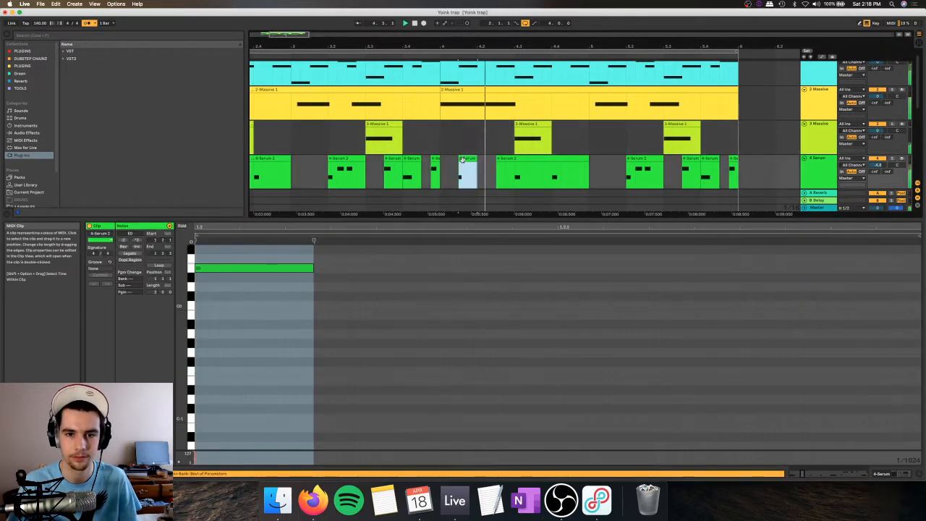
key(space)
click(452, 166)
drag(450, 166, 467, 159)
shift+click(467, 158)
key(super+z)
Step: Play the arrangement from bar 4 and shrink the clip editor to show more tracks
click(442, 148)
key(space)
scroll(463, 160, down, 1)
scroll(463, 160, down, 1)
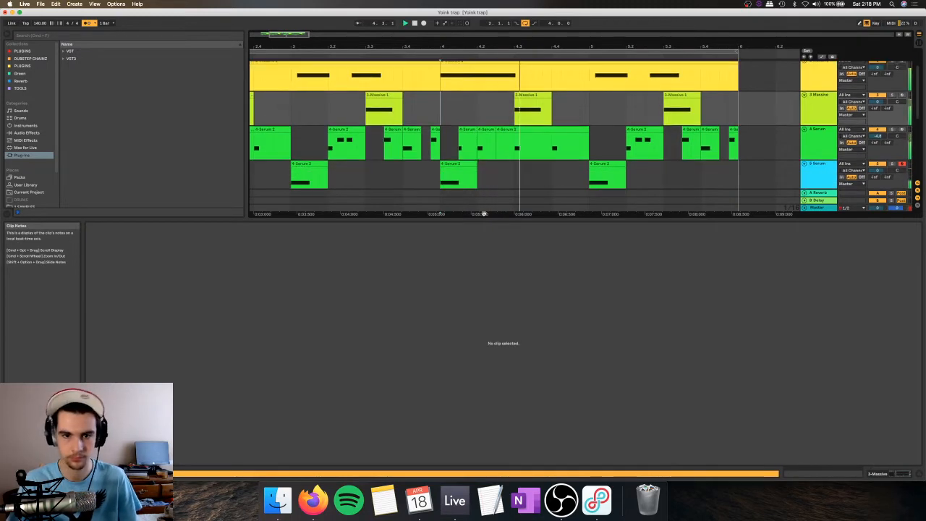
drag(485, 218, 492, 355)
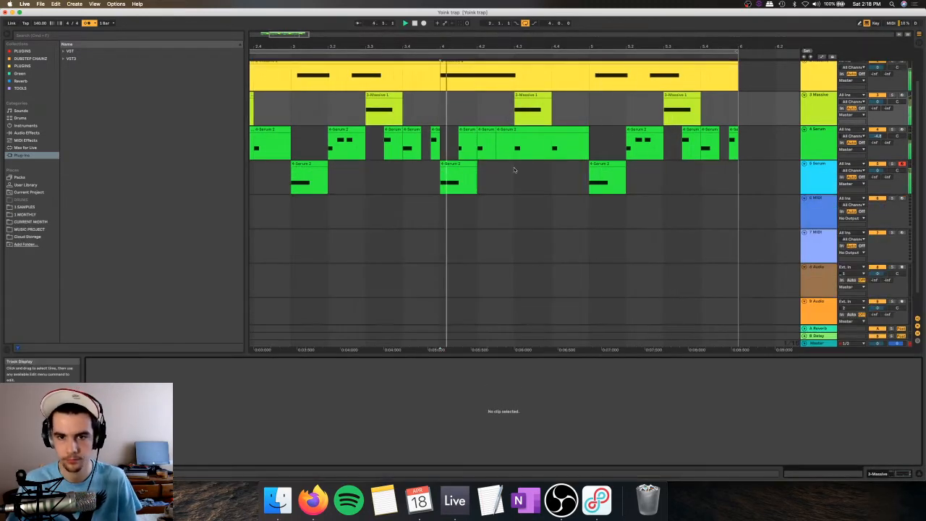
Step: Transpose all notes in the track 4 Serum clip at beat 5.2 down an octave and lengthen them slightly
click(643, 145)
key(super+a)
key(shift+Right)
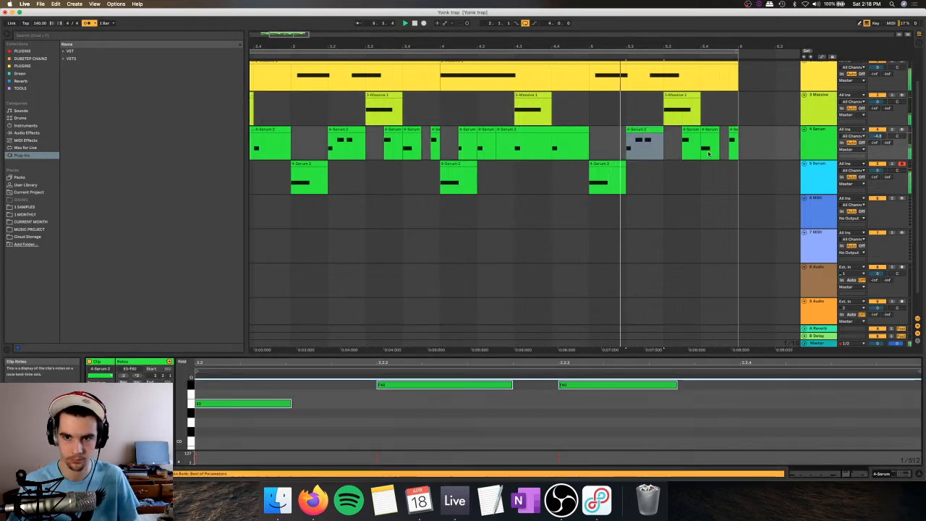
key(shift+Left)
key(shift+Right)
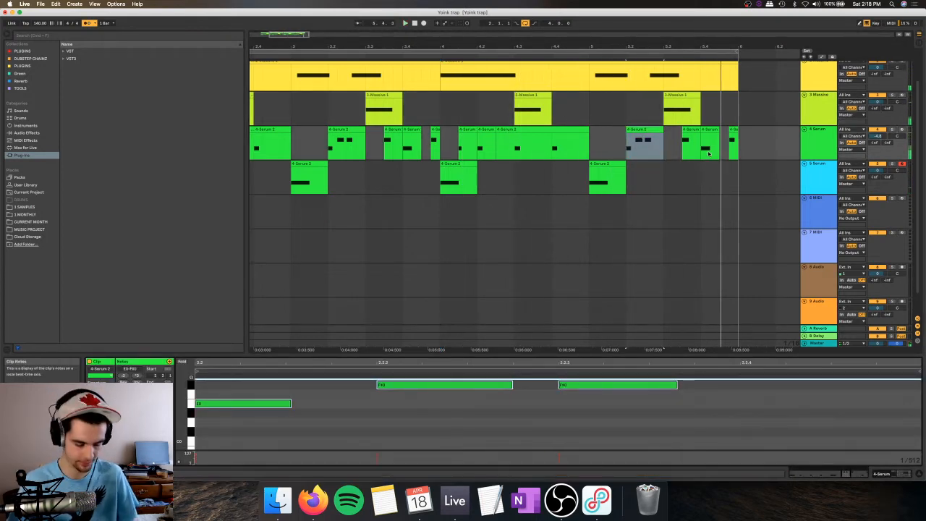
key(shift+Down)
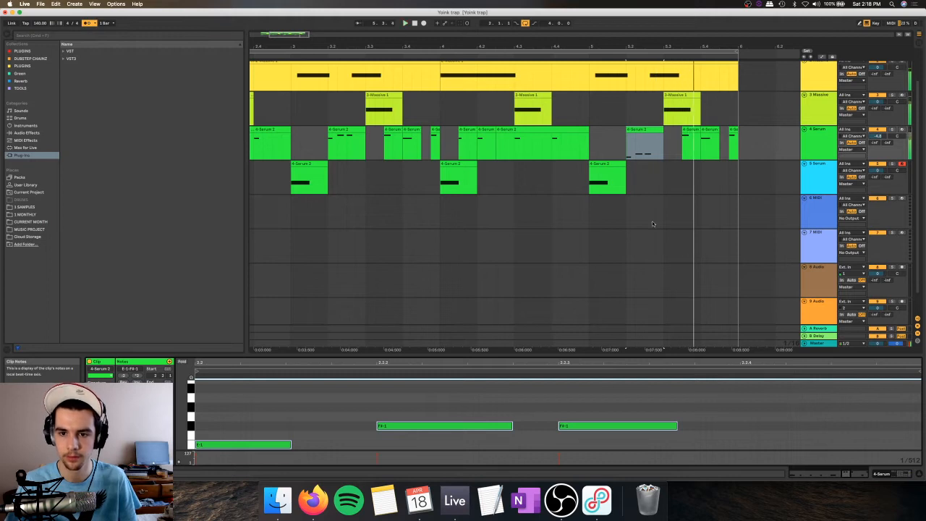
key(shift+Right)
key(shift+Right)
key(shift+Right)
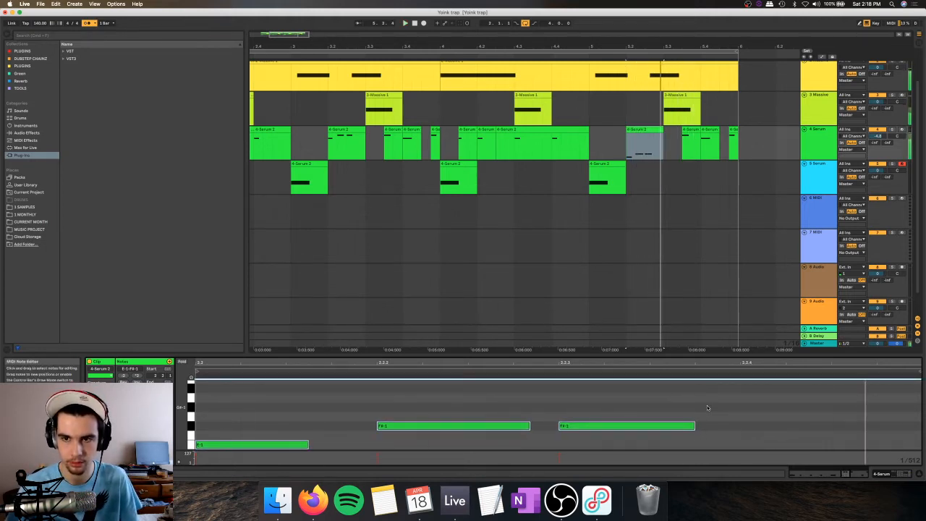
Step: Duplicate the beat 5.2 Serum clip to 5.3, delete the copy's first F#-1 note and lengthen its remaining two notes
click(652, 132)
key(super+d)
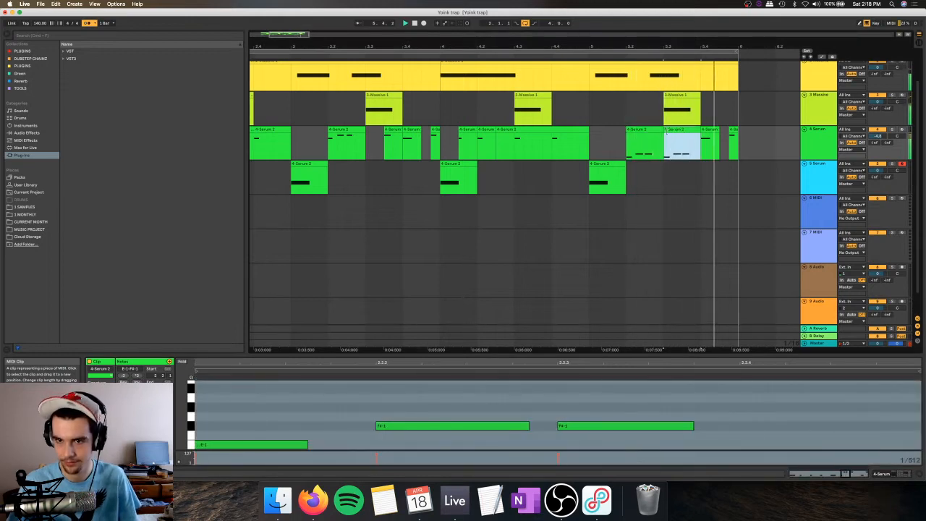
click(434, 423)
key(Delete)
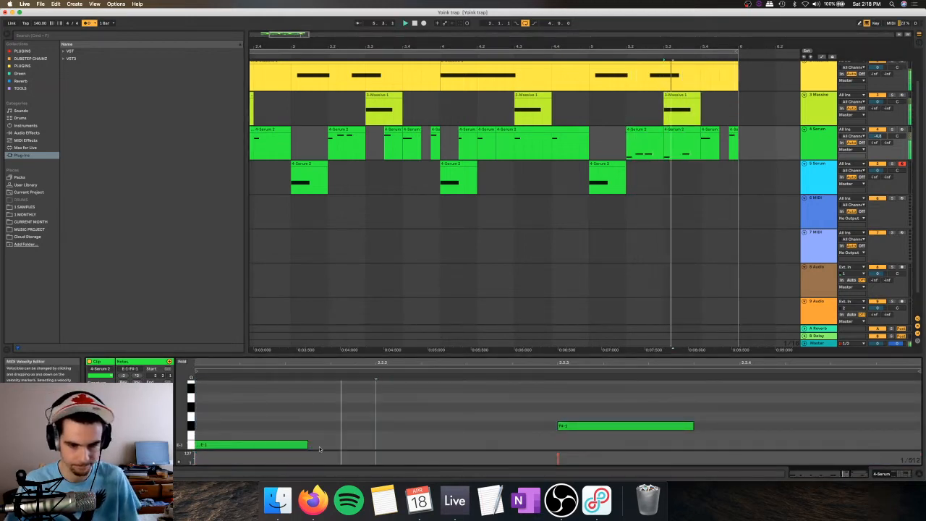
drag(365, 451, 529, 444)
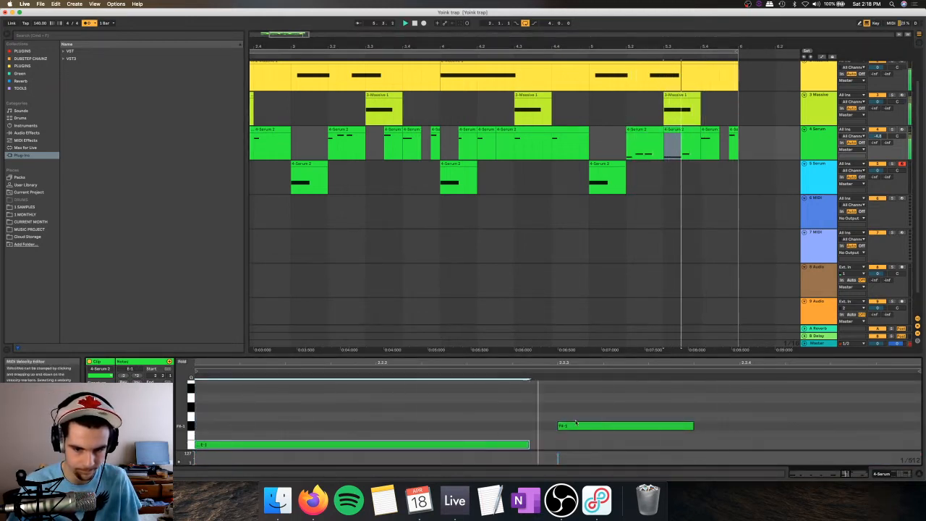
drag(692, 426, 897, 426)
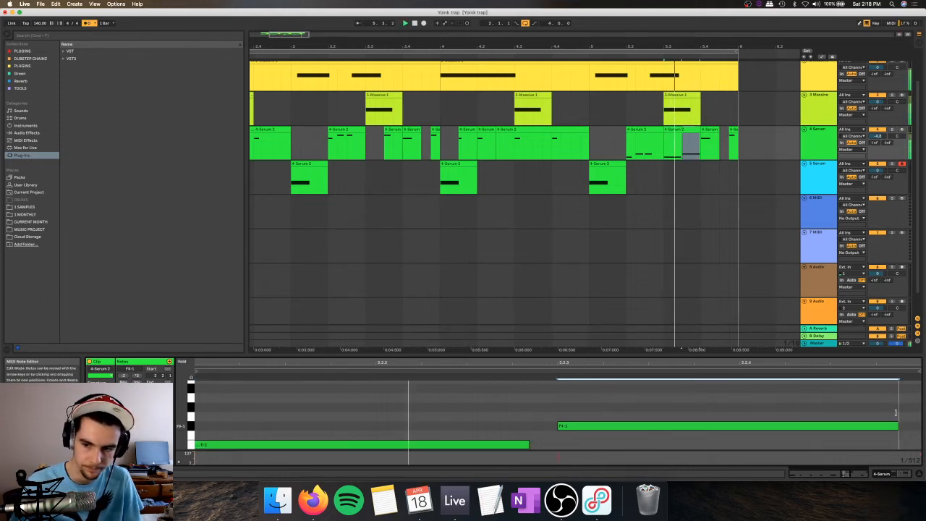
Step: Duplicate the track 4 Serum clip at beat 5.3 to 5.4, remove the copy's second half and play back the result
click(650, 131)
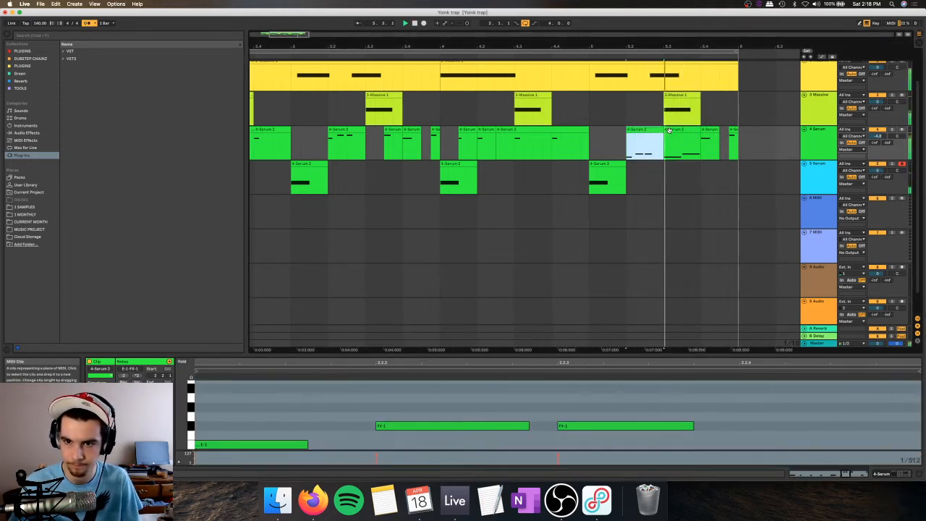
click(674, 130)
key(space)
key(space)
key(super+d)
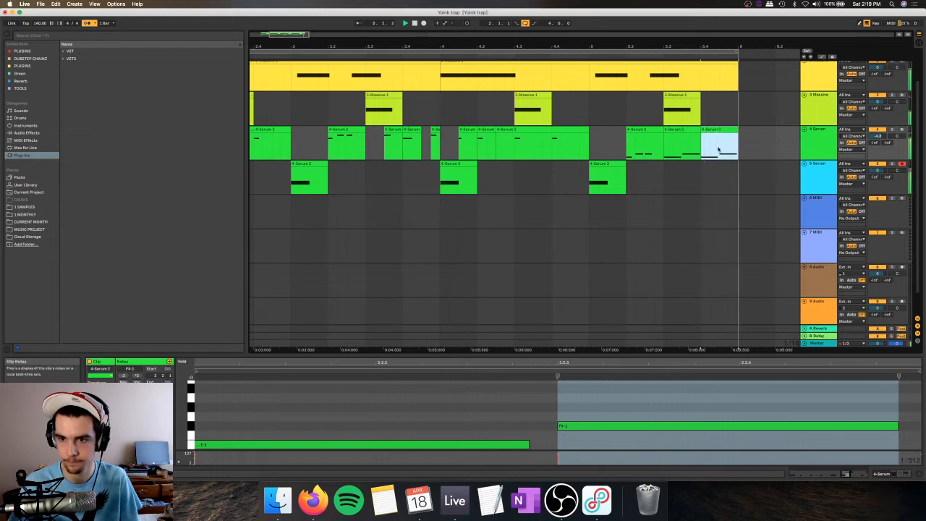
drag(719, 148, 755, 147)
key(Delete)
click(645, 131)
key(space)
key(space)
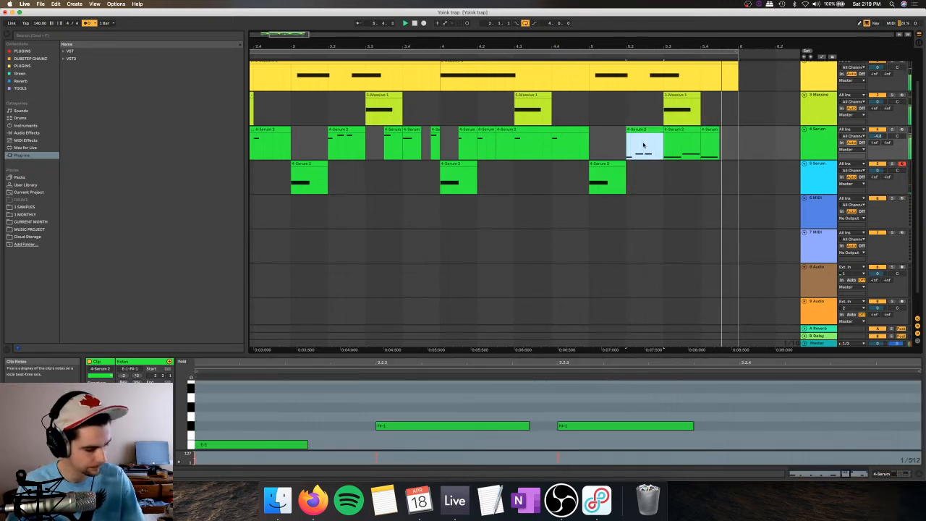
key(space)
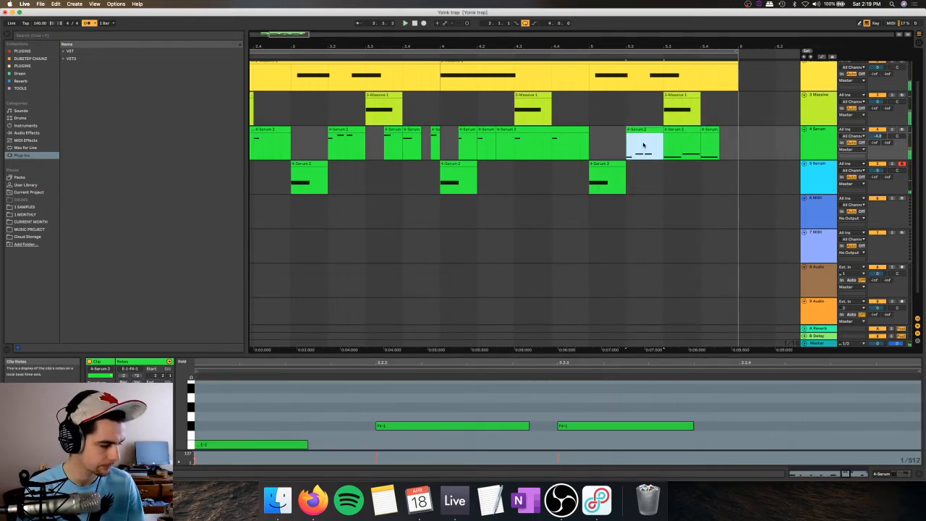
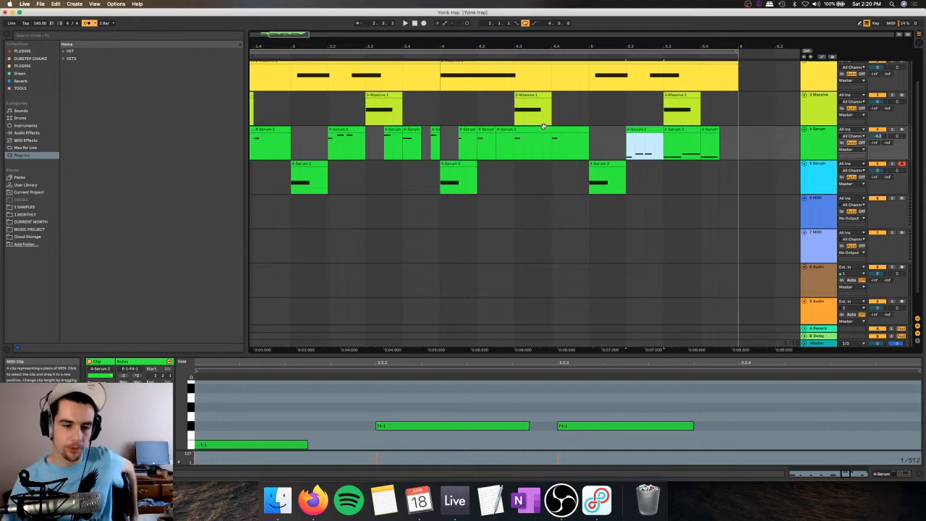
Step: Check the live stream's status in OBS and return to Ableton Live
click(561, 500)
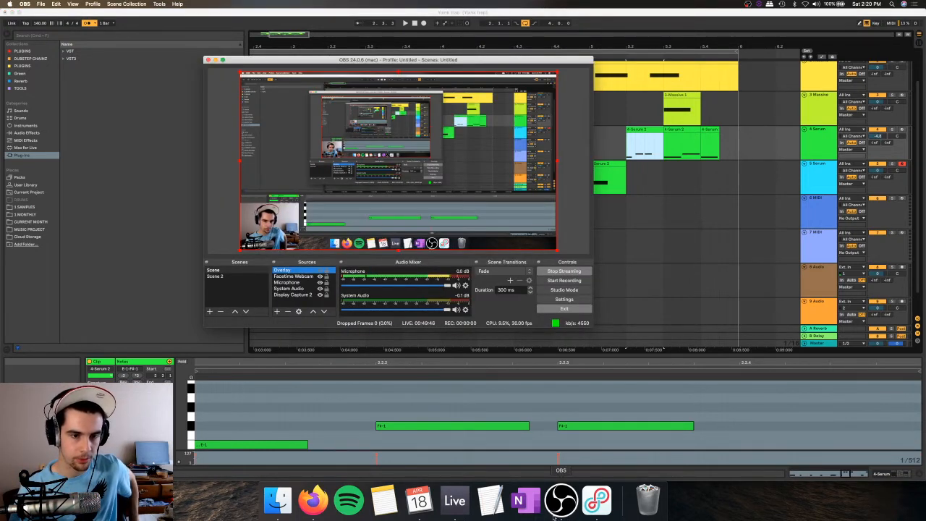
click(455, 11)
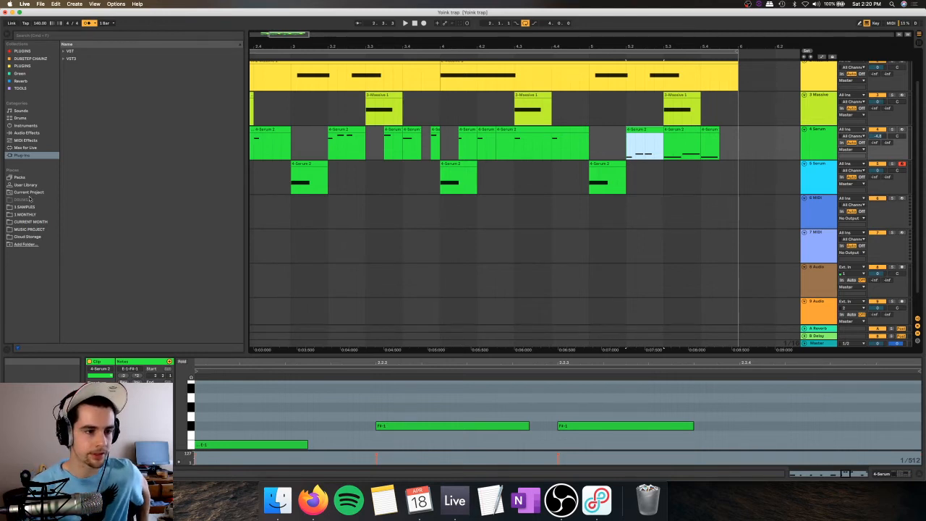
Step: Look into the CURRENT MONTH folder and play a short part of the arrangement
click(36, 222)
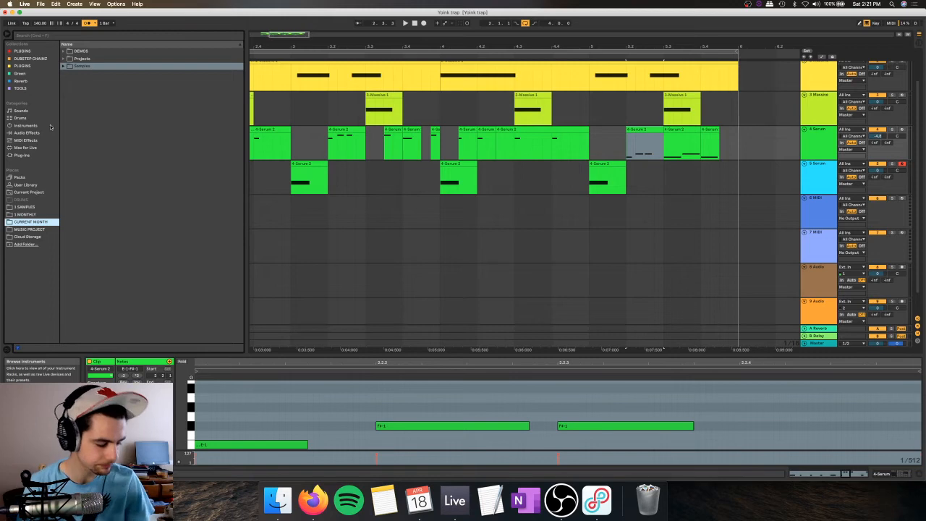
key(space)
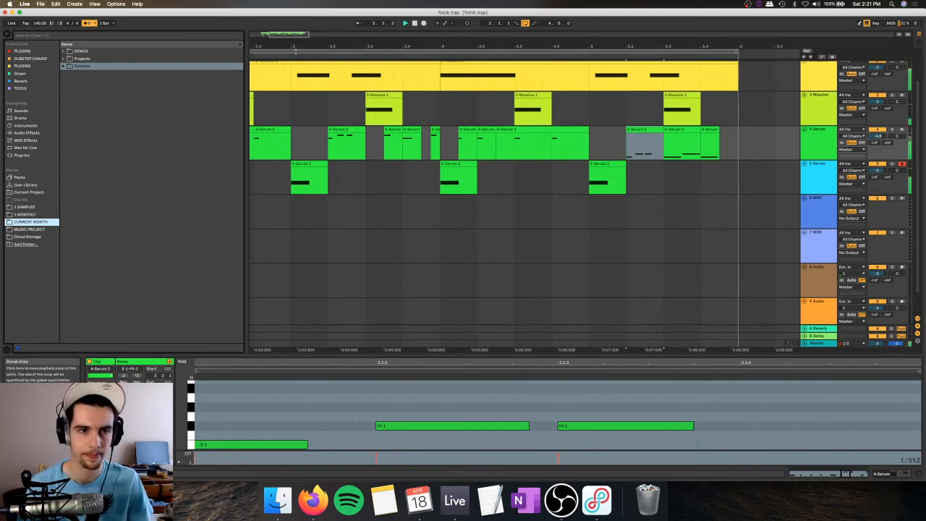
drag(292, 47, 291, 15)
key(space)
click(272, 57)
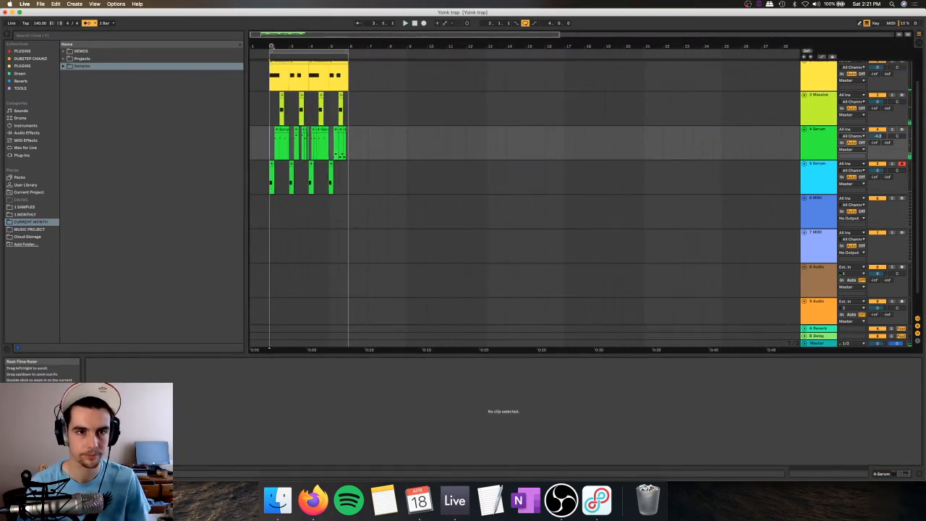
drag(272, 47, 267, 94)
Step: Insert a new MIDI track below track 5 Serum and load the Massive synth on it
click(850, 170)
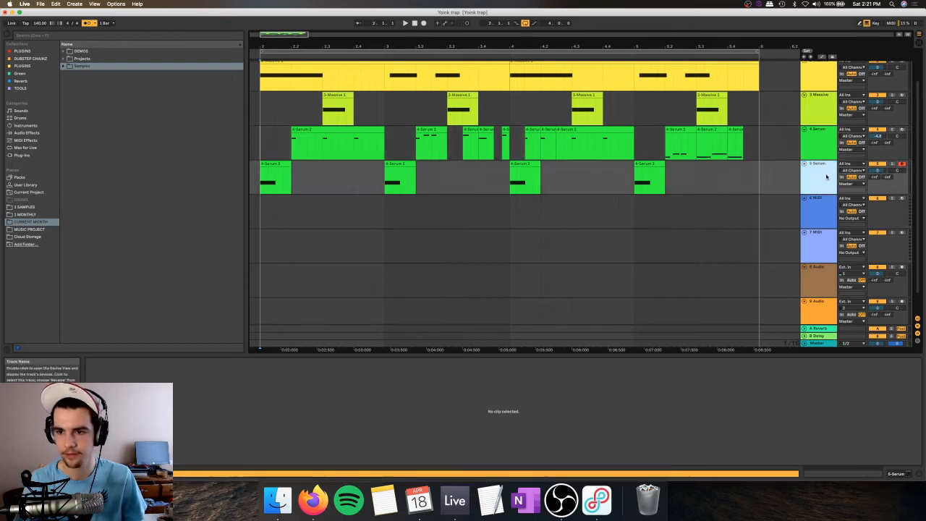
key(super+shift+t)
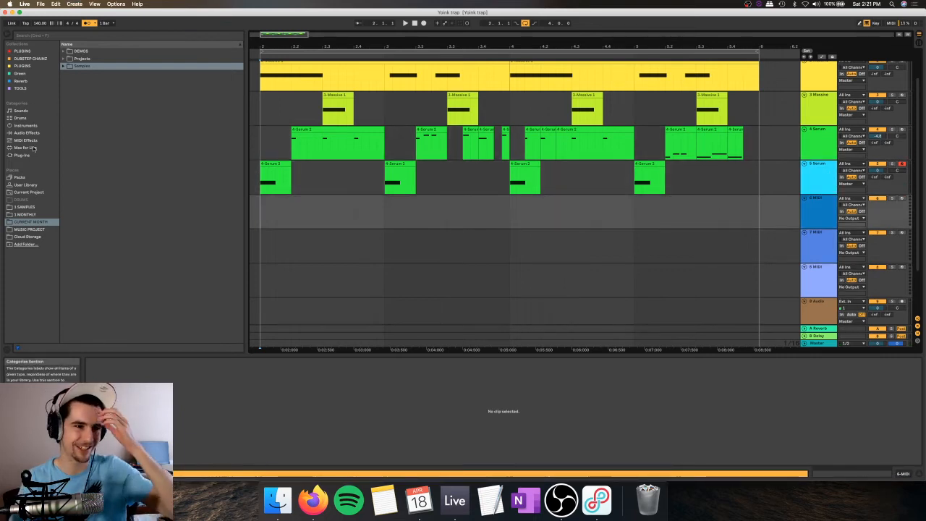
click(33, 154)
click(37, 52)
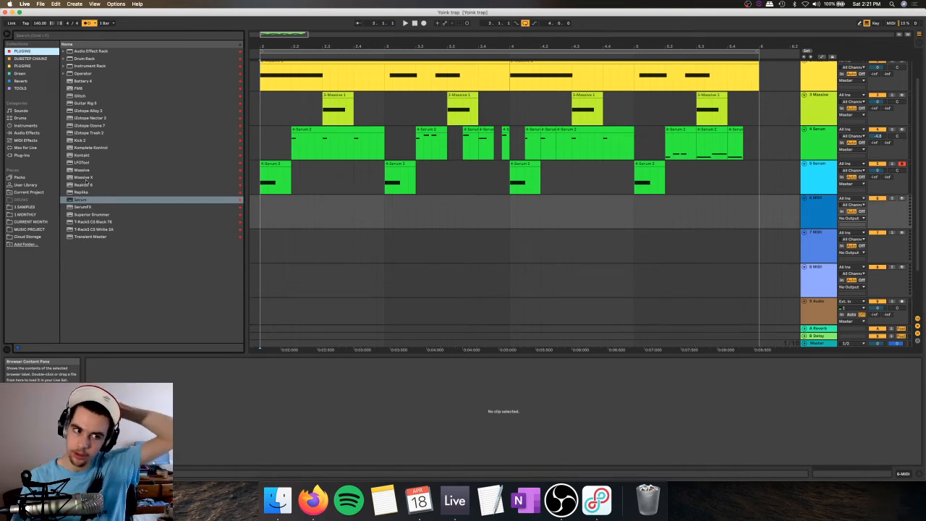
drag(83, 170, 287, 212)
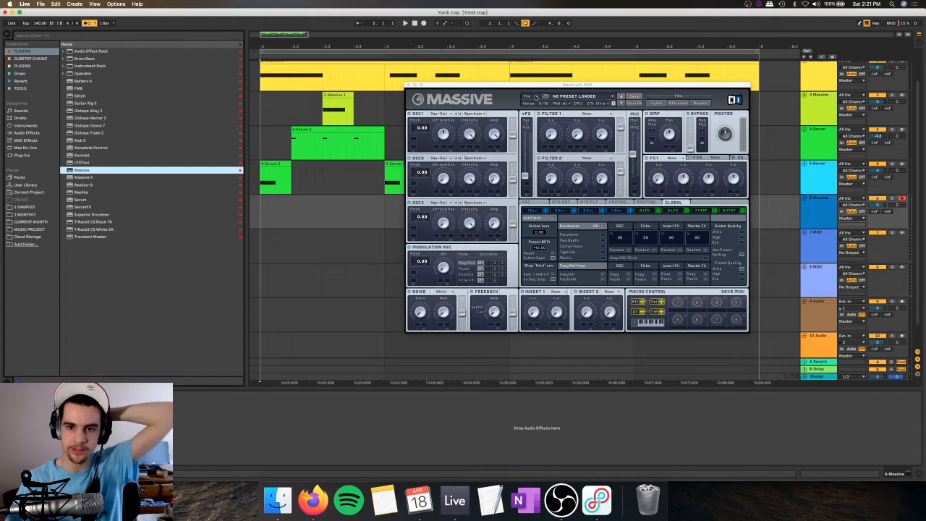
drag(554, 85, 444, 89)
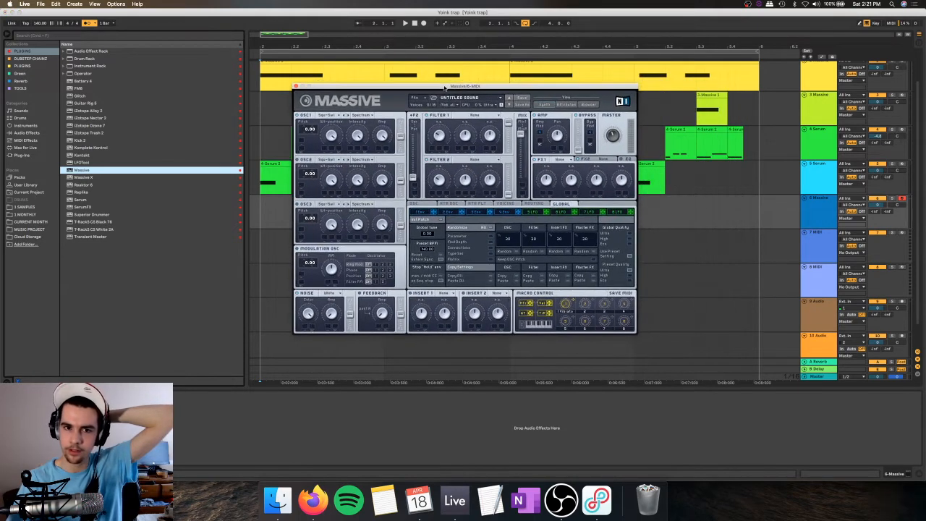
Step: Modulate Massive's OSC1 pitch by 12.00 with 5 LFO set to a falling saw, and switch OSC1 to the Sin-Squ wavetable
click(539, 211)
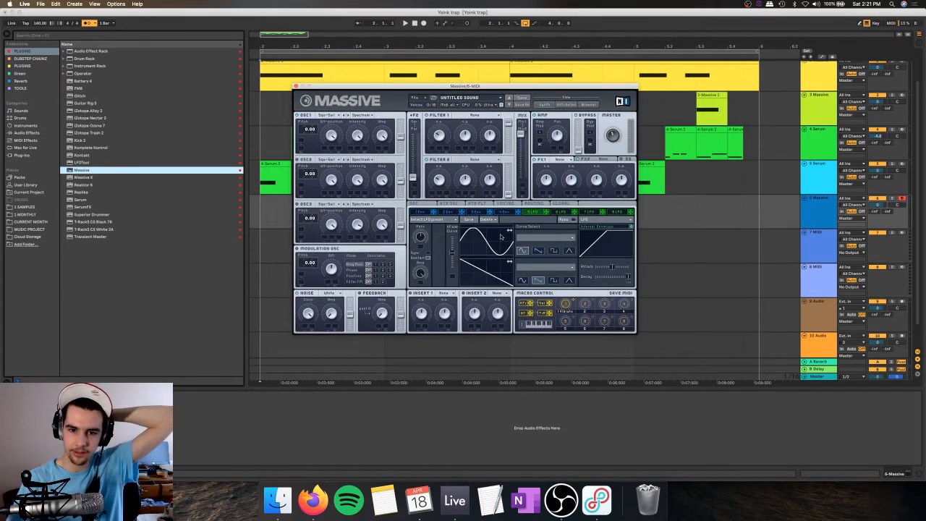
click(536, 251)
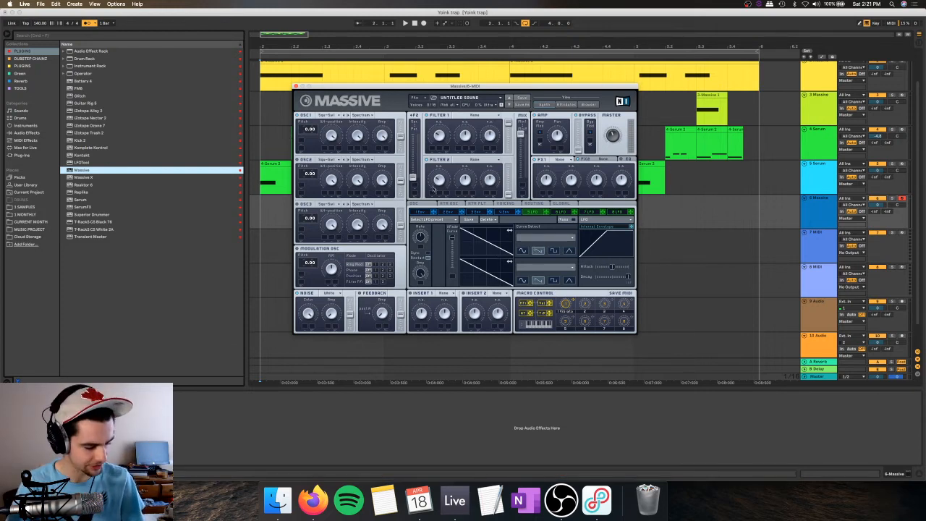
key(a)
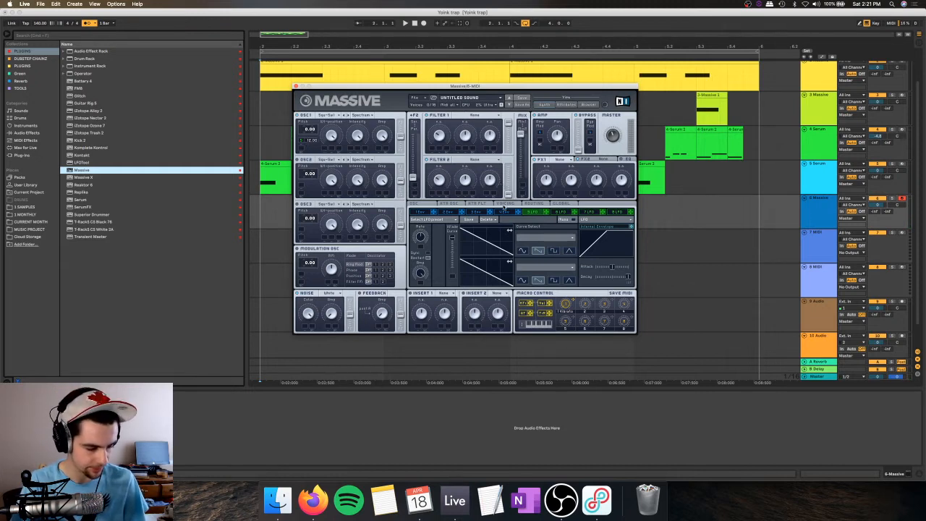
key(a)
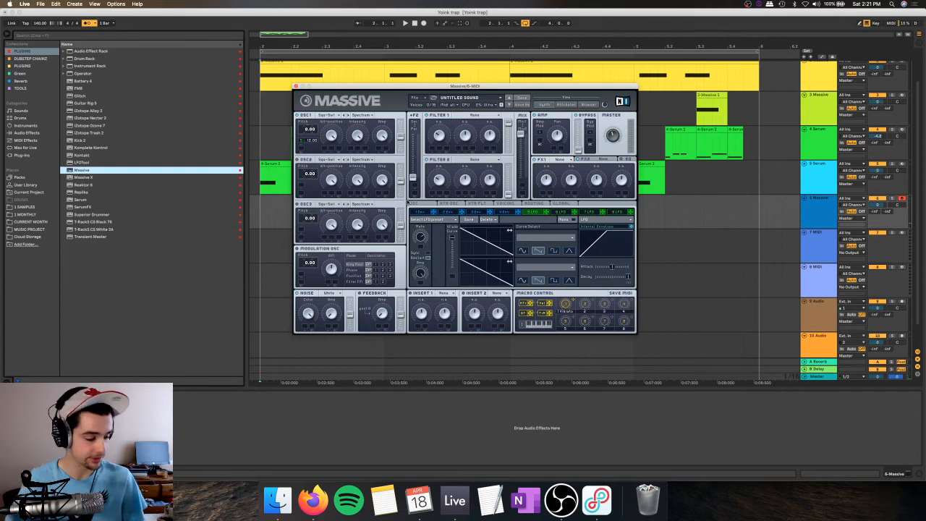
click(357, 138)
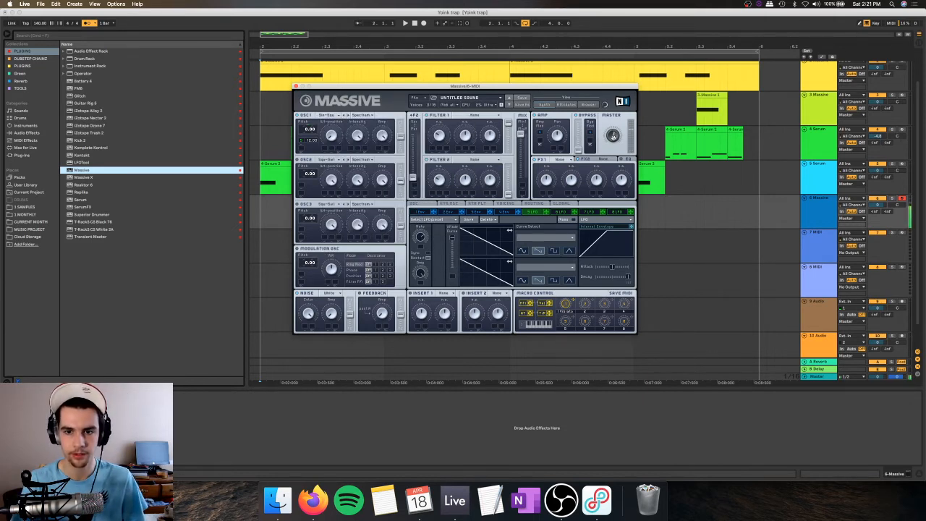
Step: Set Massive's FX1 to Chorus and its FX2 to Reverb
click(568, 157)
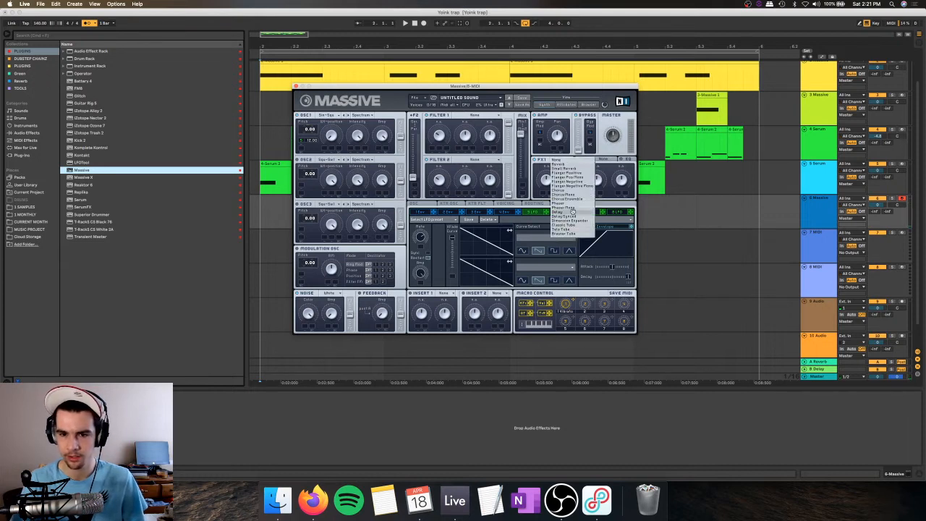
click(572, 192)
click(603, 159)
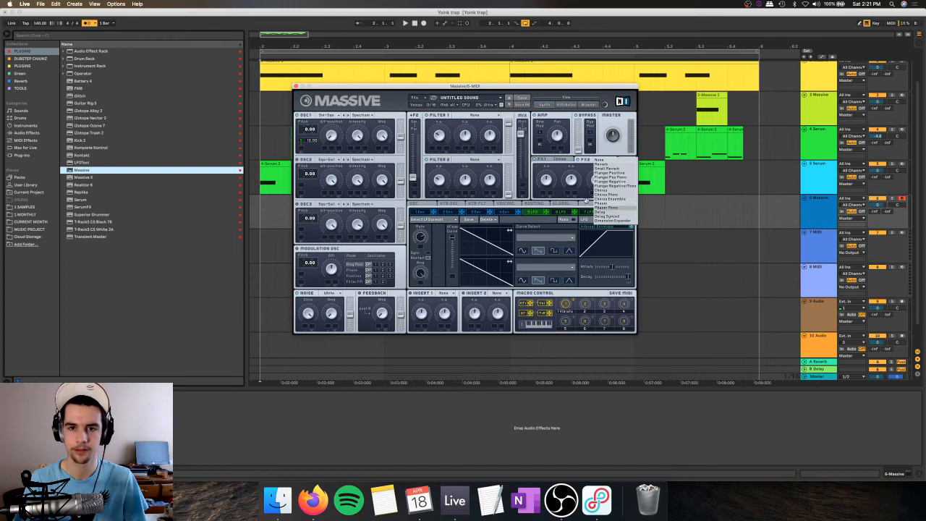
click(560, 178)
click(606, 160)
click(613, 164)
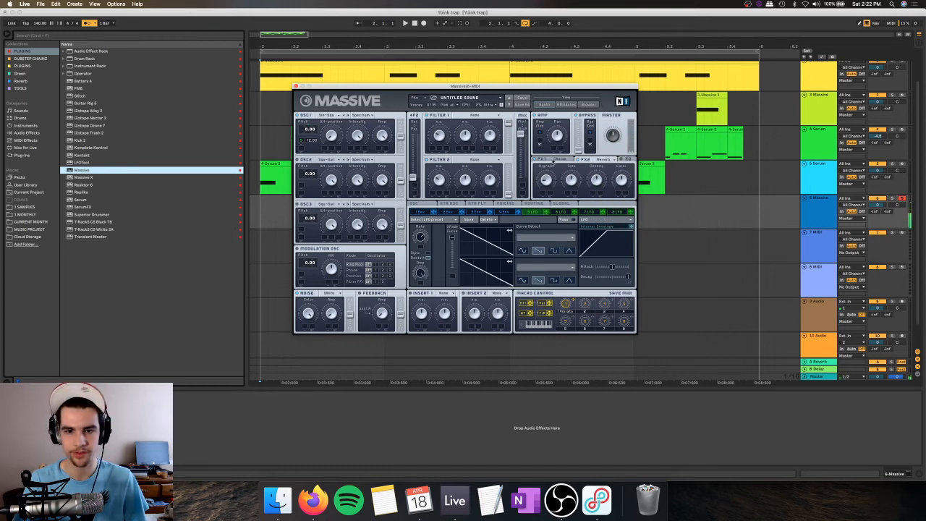
click(554, 159)
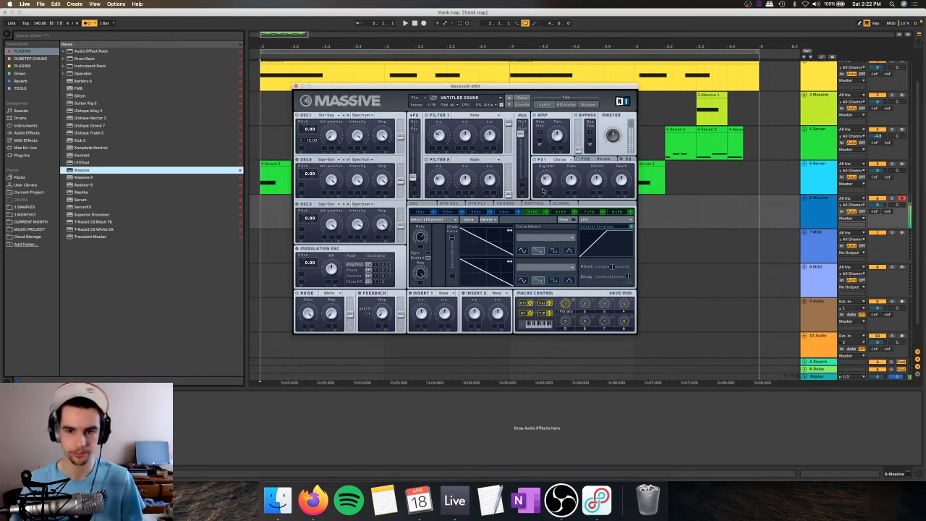
click(582, 159)
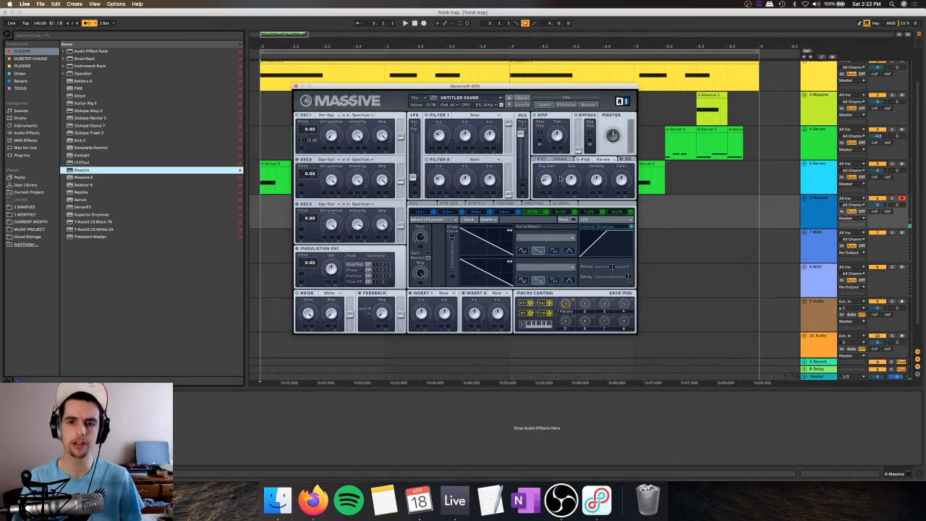
click(551, 160)
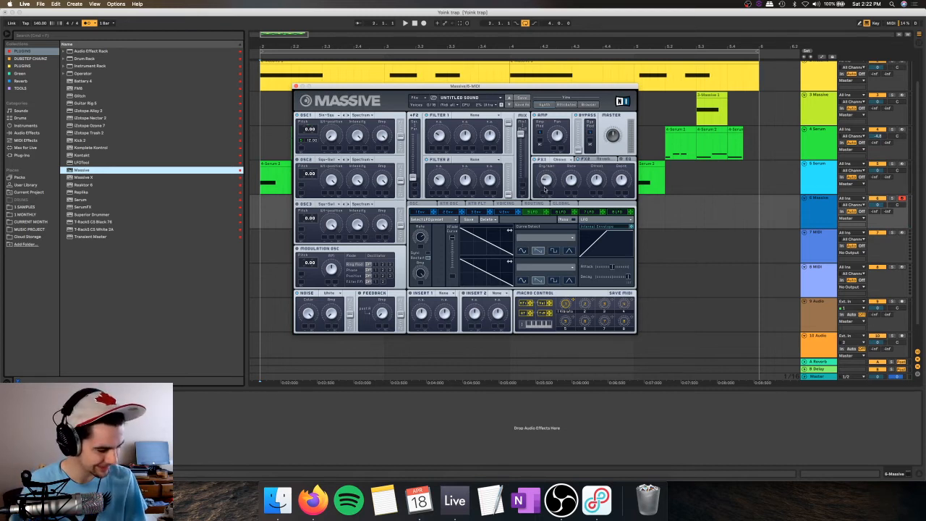
Step: Record a few F4 notes on the track 6 Massive track over the playing loop and close the Massive window
click(405, 23)
click(423, 23)
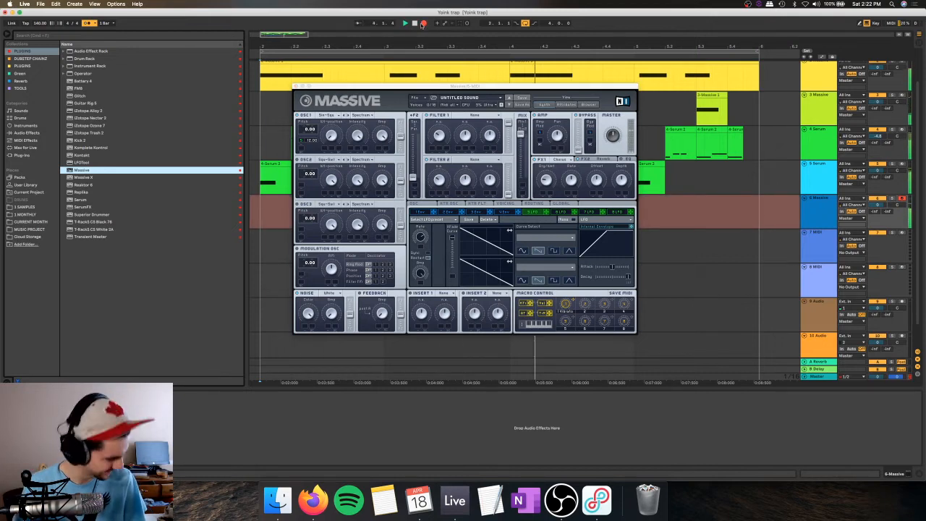
click(413, 23)
click(296, 86)
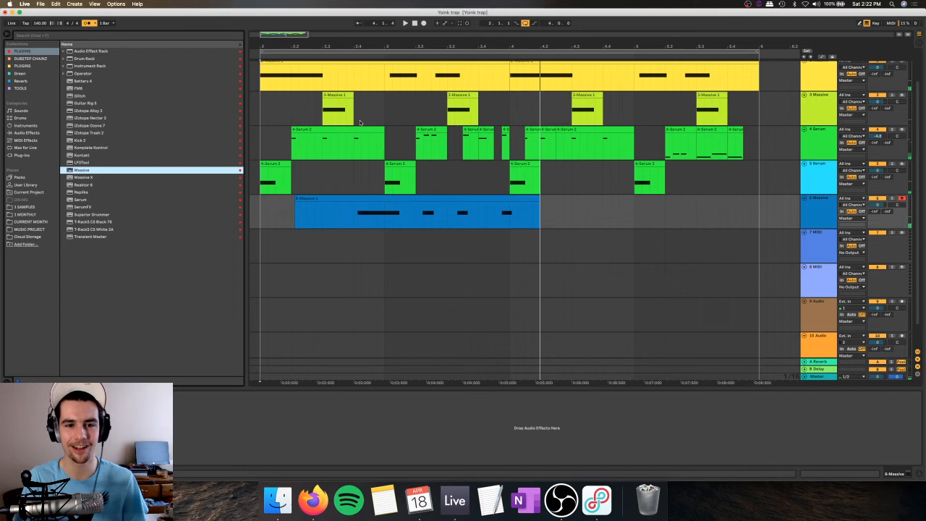
Step: Open the recorded track 6 Massive clip's notes and play it back with the other tracks
double_click(370, 199)
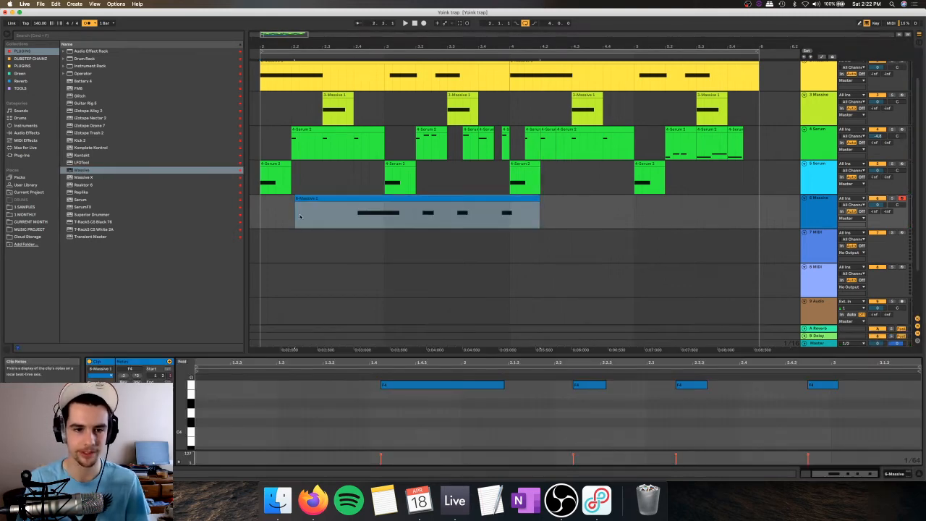
click(257, 214)
key(space)
click(357, 198)
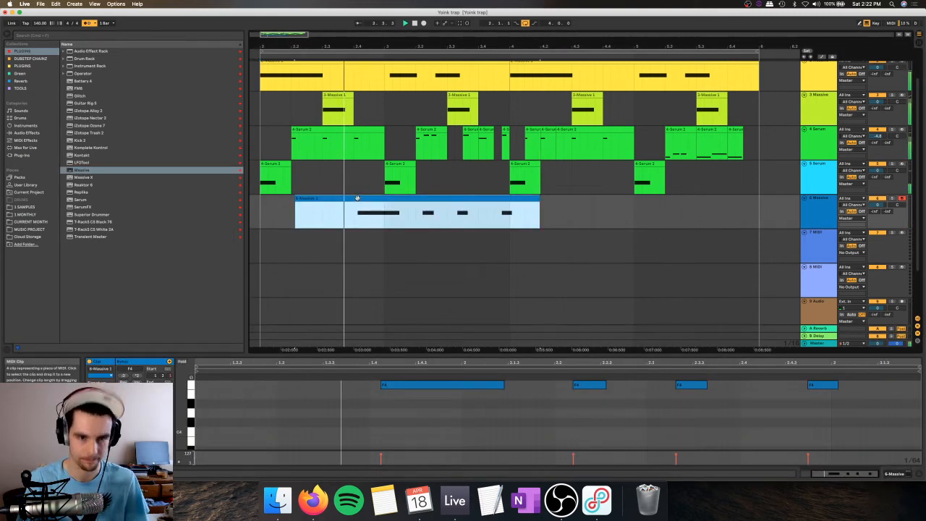
click(355, 214)
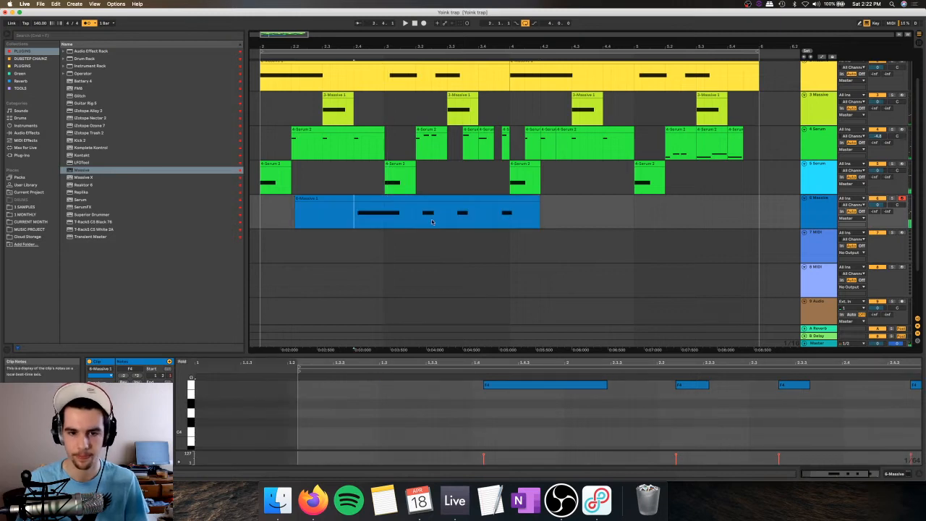
Step: Rework the track 6 Massive clip into five short, roughly evenly spaced F4 notes starting at about beat 2.4
mouse_move(608, 388)
mouse_down()
mouse_move(488, 391)
mouse_move(640, 387)
mouse_up()
key(space)
key(space)
click(355, 214)
key(space)
key(space)
key(space)
key(Right)
key(Right)
key(space)
key(space)
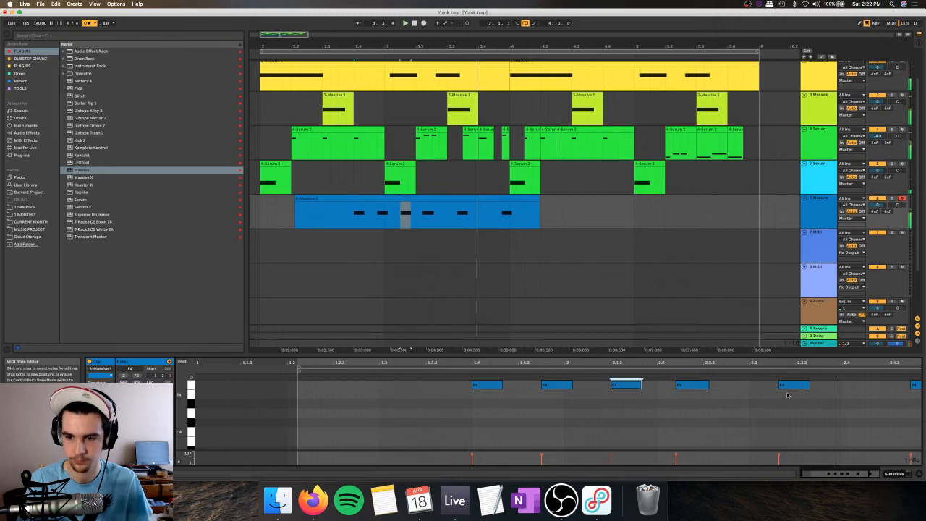
drag(788, 385, 765, 384)
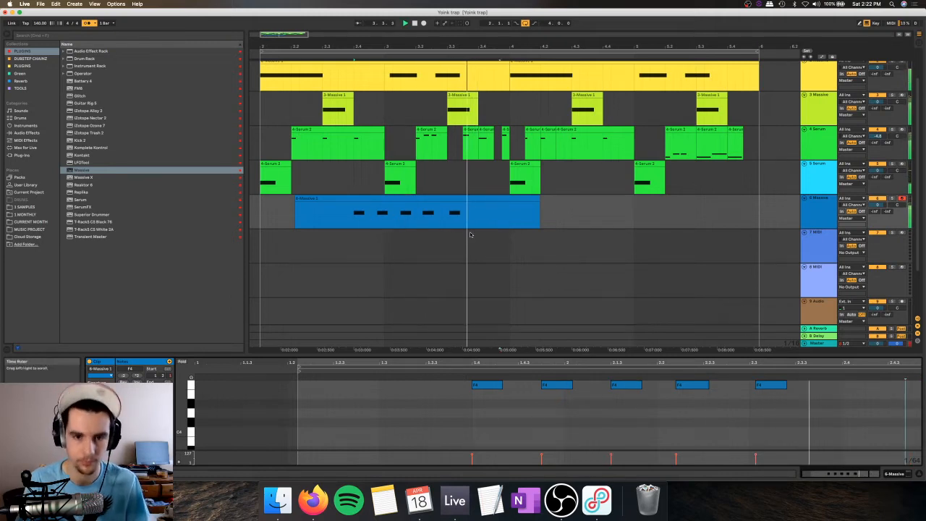
Step: Play back the new F4 pattern and remove the track 6 clip's empty lead-in before beat 2.4
click(367, 211)
click(354, 211)
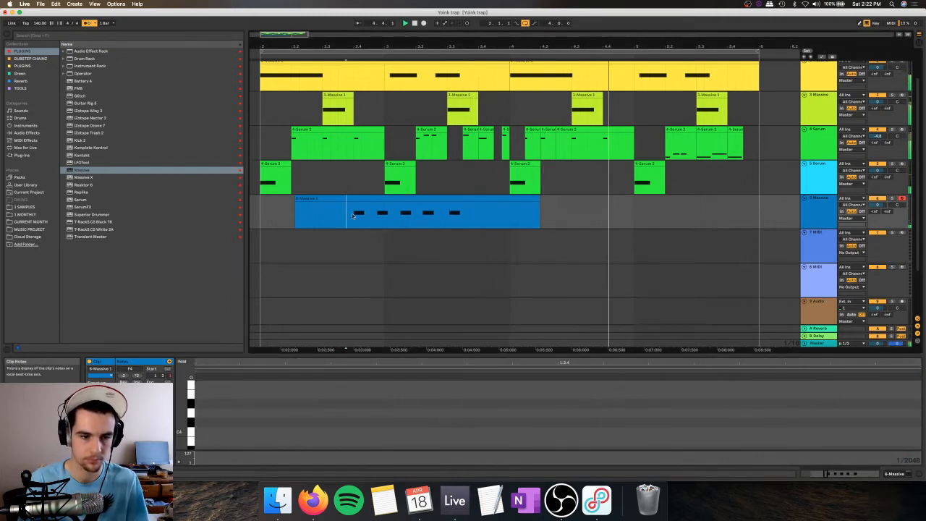
click(382, 199)
key(space)
click(397, 388)
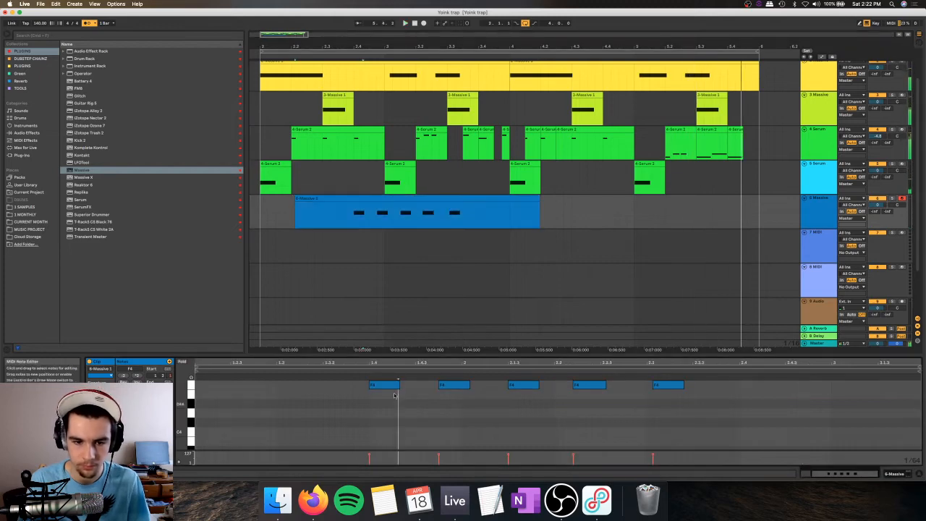
drag(355, 217, 291, 217)
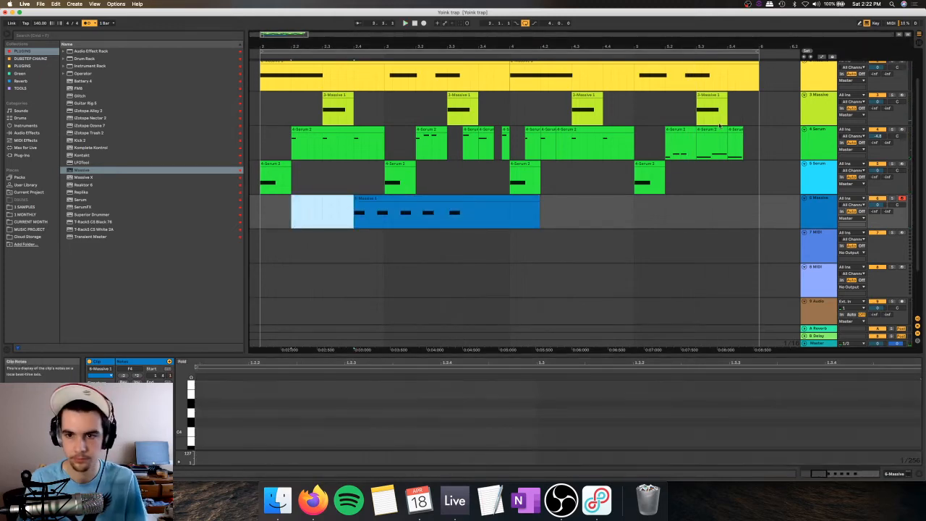
Step: Set the note grid to 1/32 and adjust the notes in the track 4 Serum clip at beat 5.2 to run end to end
click(674, 129)
key(space)
drag(716, 46, 627, 127)
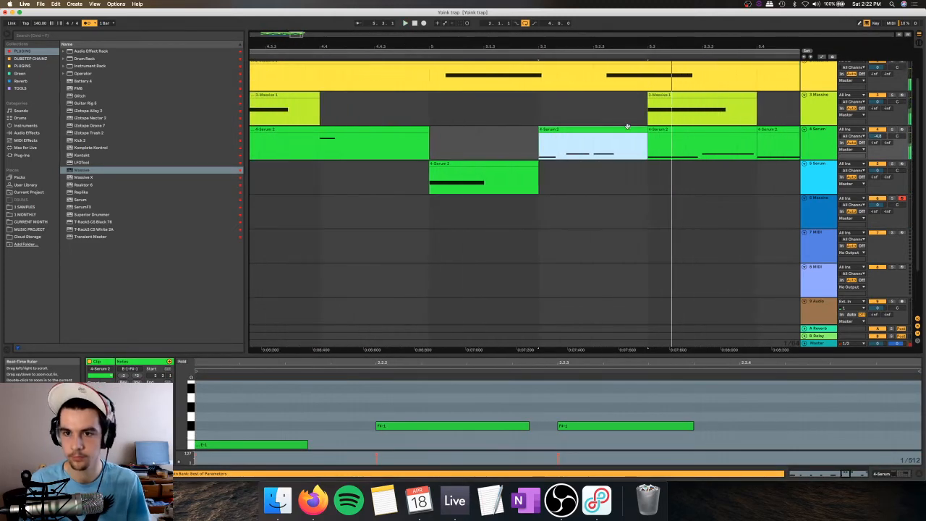
click(429, 390)
key(super+2)
key(super+2)
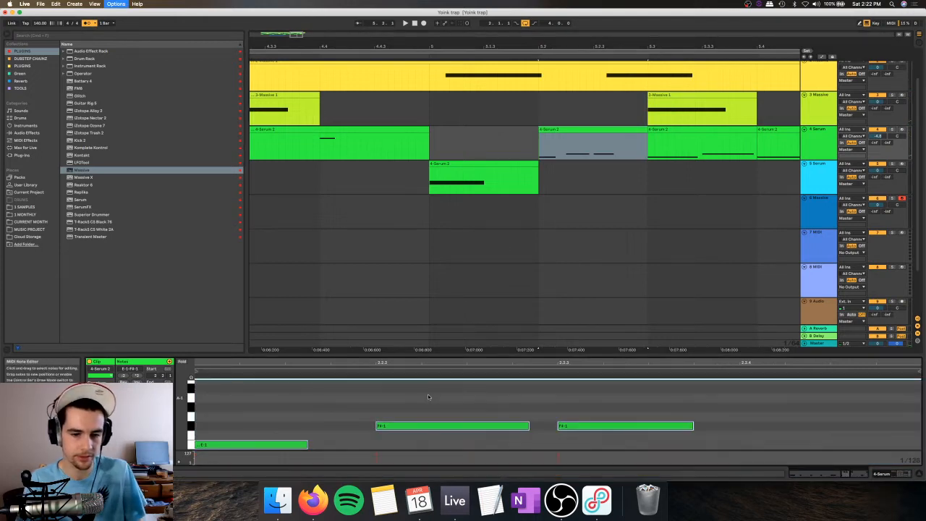
right_click(429, 401)
click(498, 275)
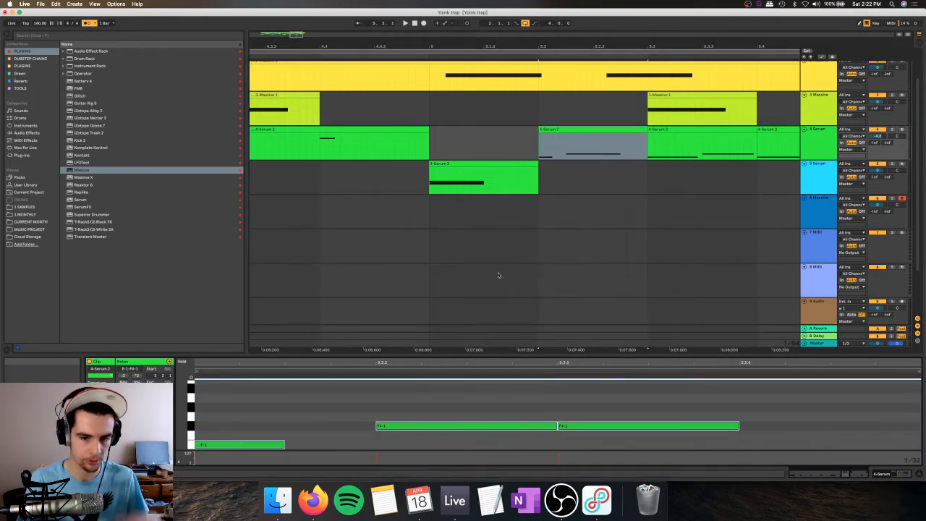
drag(283, 443, 374, 444)
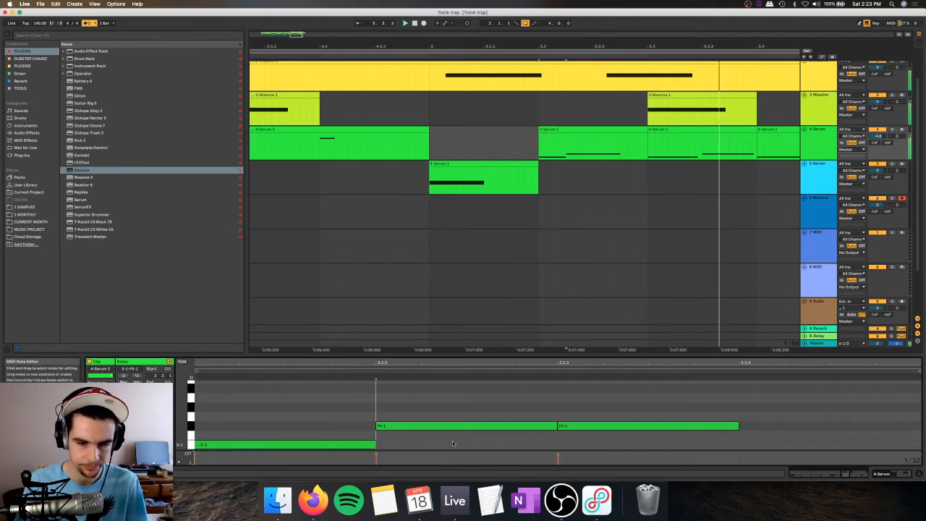
Step: Raise the E-1 note in the track 4 Serum clip at beat 5.2 to F#-1, trying extra duplicates and removing the last one
key(Up)
key(Up)
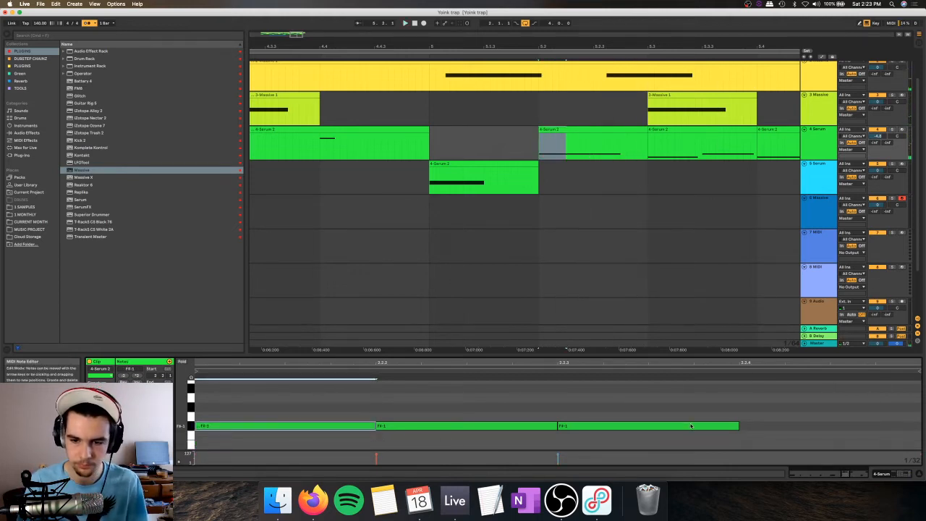
key(super+d)
key(super+d)
key(super+d)
key(space)
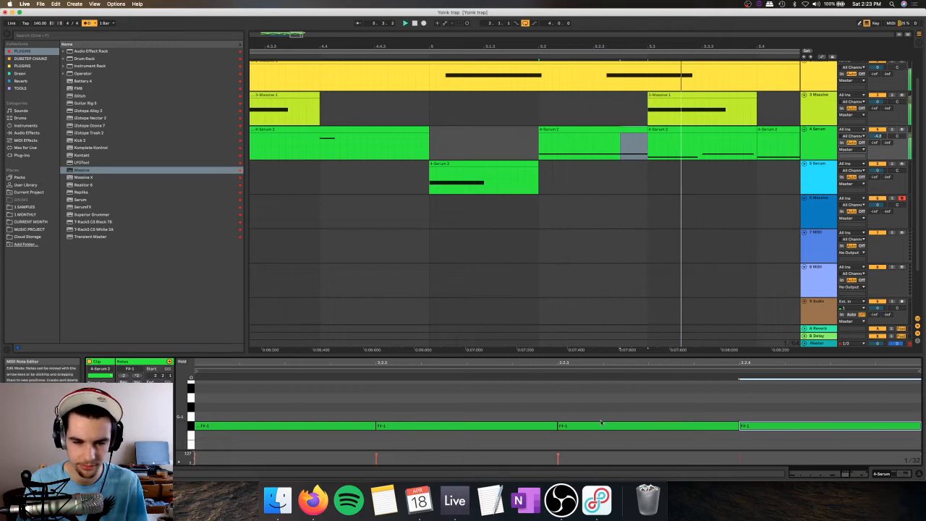
key(Delete)
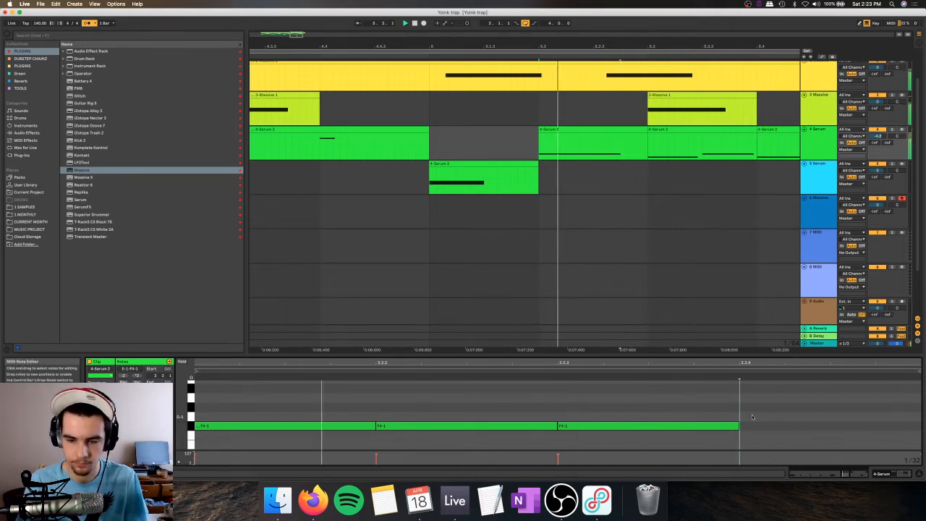
Step: Extend the third F#-1 note to the end of the beat 5.2 Serum clip with Legato and play the clip back
click(705, 426)
click(130, 389)
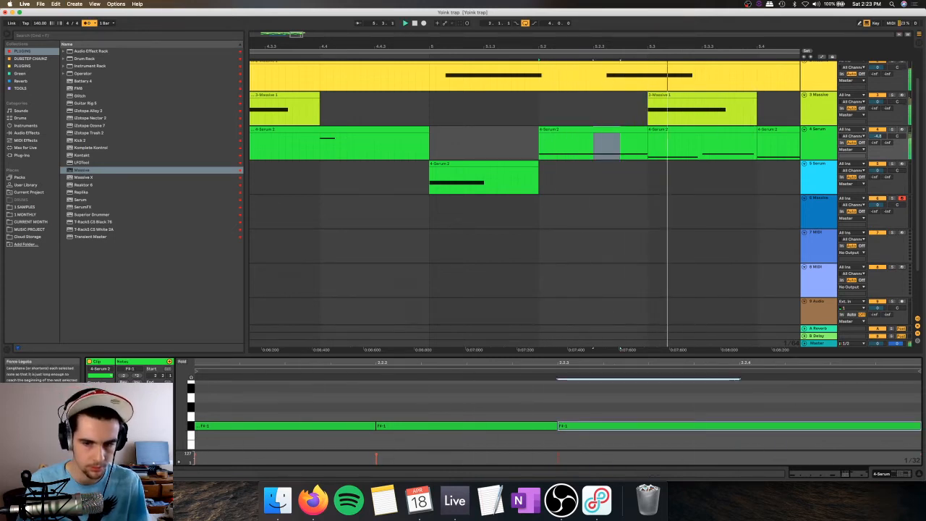
click(613, 130)
key(space)
key(space)
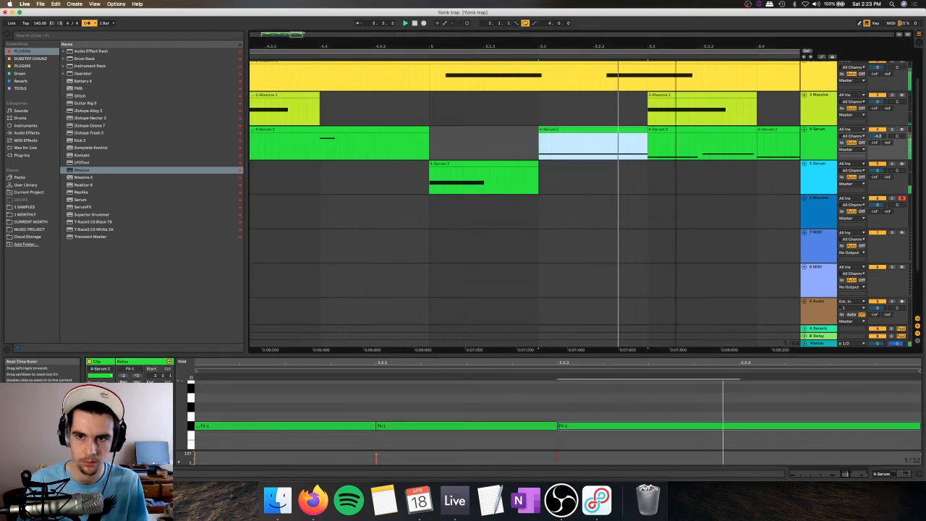
Step: Play back the track 4 Serum clips from beat 5.2 onward to check the reworked ending
drag(675, 349, 524, 345)
click(613, 130)
key(super+d)
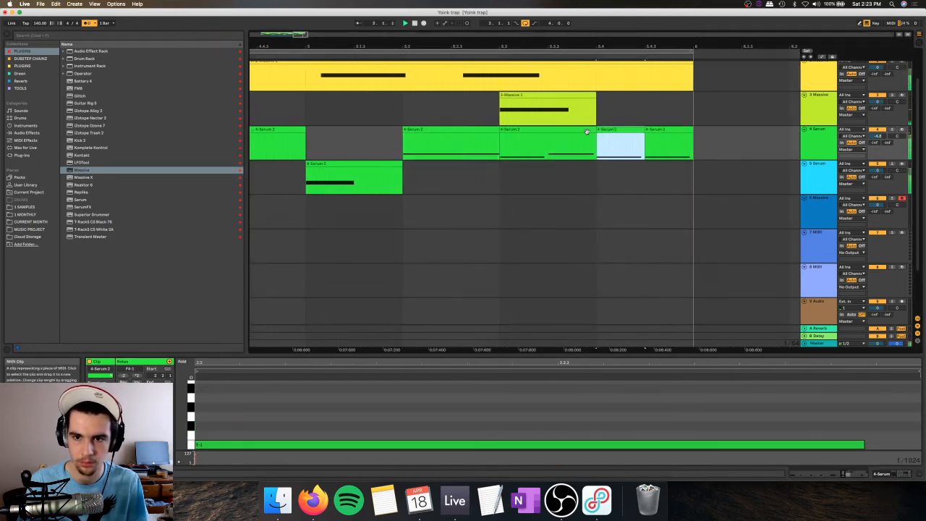
click(478, 129)
drag(519, 47, 519, 16)
click(310, 150)
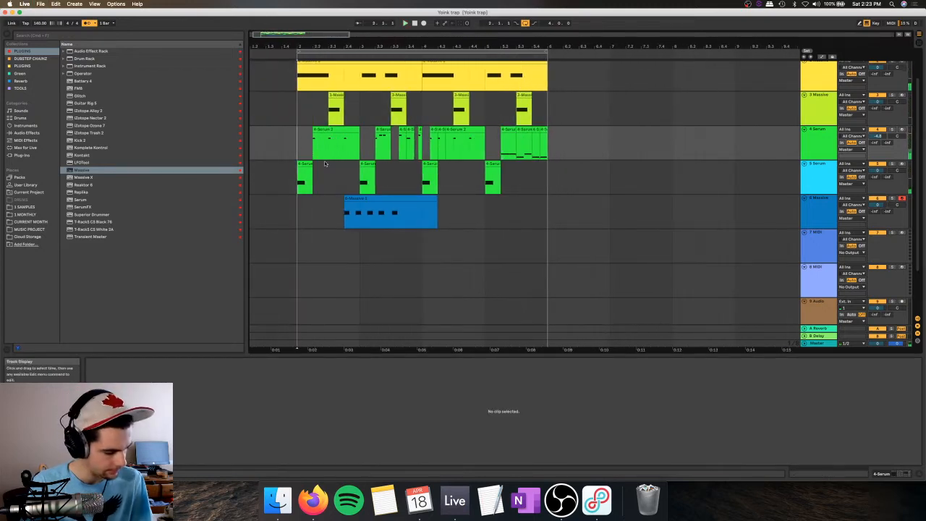
Step: Play the loop from its start and lower the track 6 Massive volume to -14.1 dB
key(space)
click(761, 214)
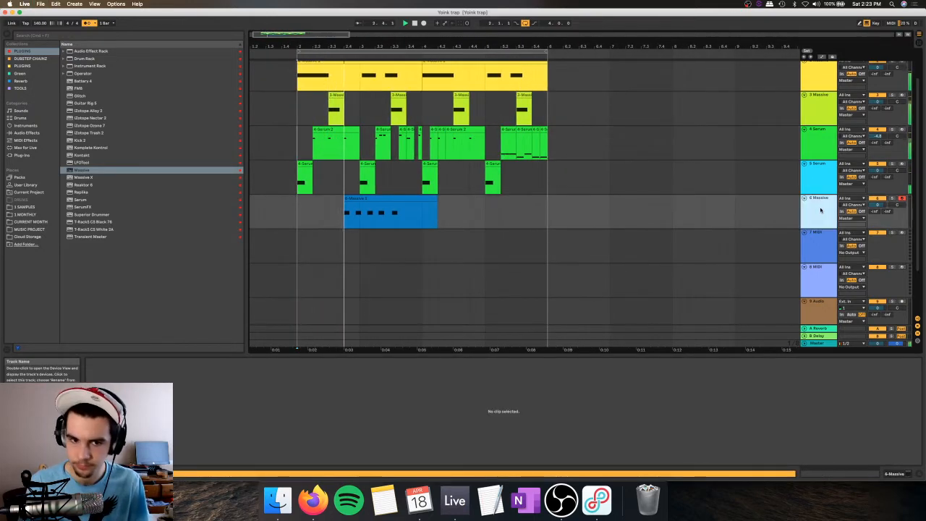
key(space)
drag(877, 205, 877, 223)
key(space)
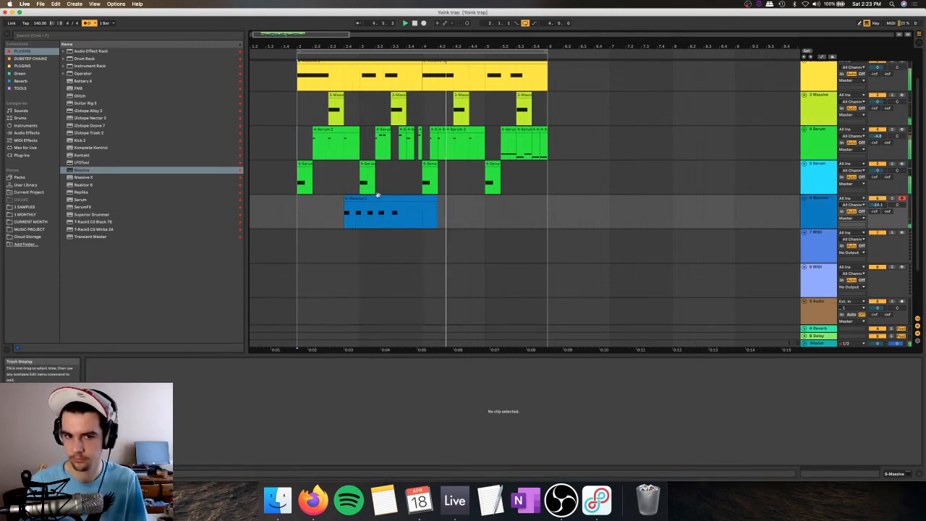
Step: Solo track 6 Massive and play back its clip of F4 notes
click(805, 192)
key(space)
click(818, 206)
key(space)
click(892, 198)
key(space)
key(space)
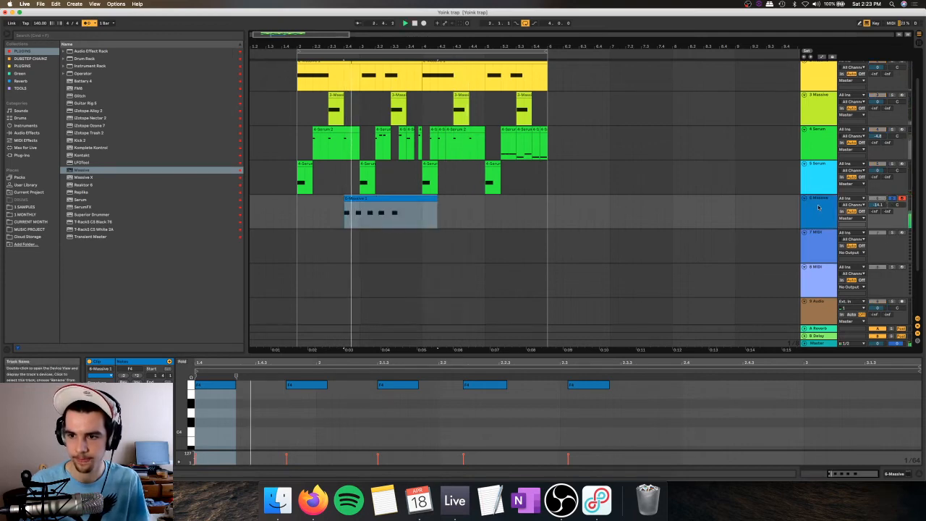
Step: Open the Massive instrument on track 6, inspect its patch during playback, and close it again
key(shift+Tab)
key(space)
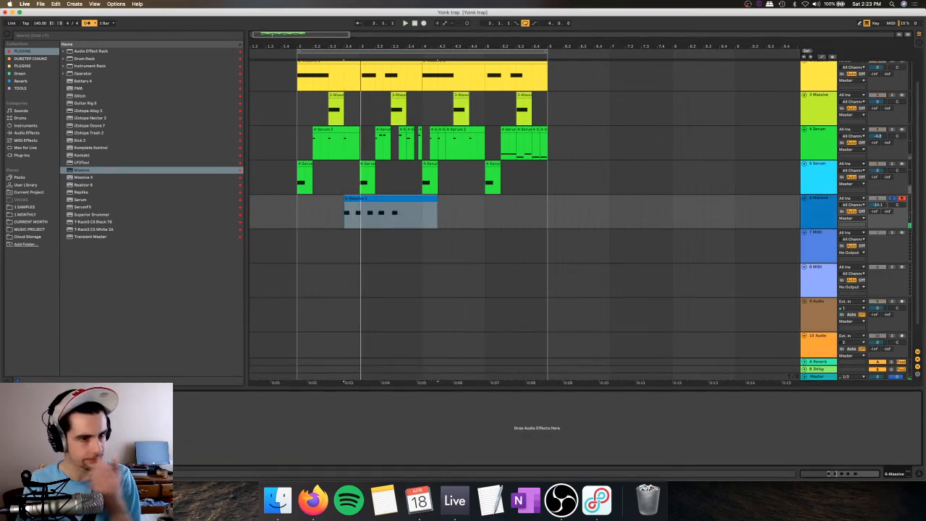
key(alt+super+p)
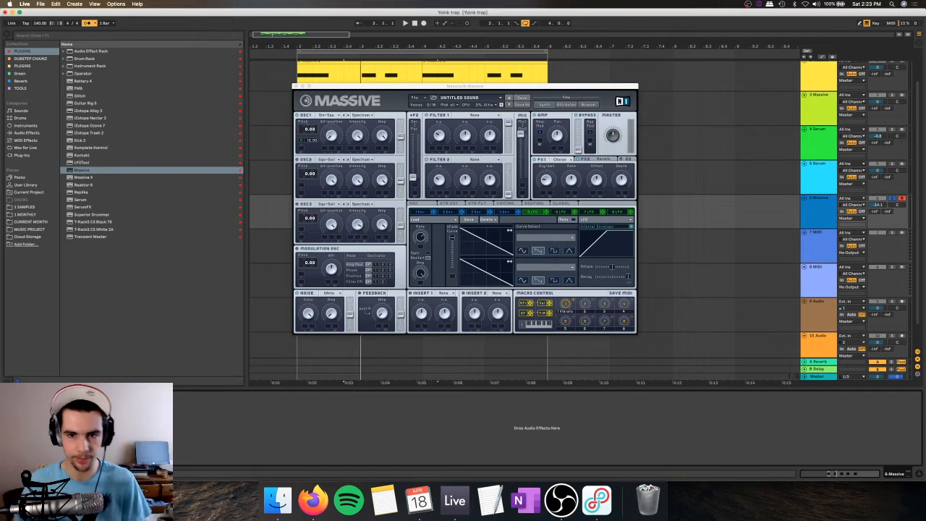
click(549, 192)
key(space)
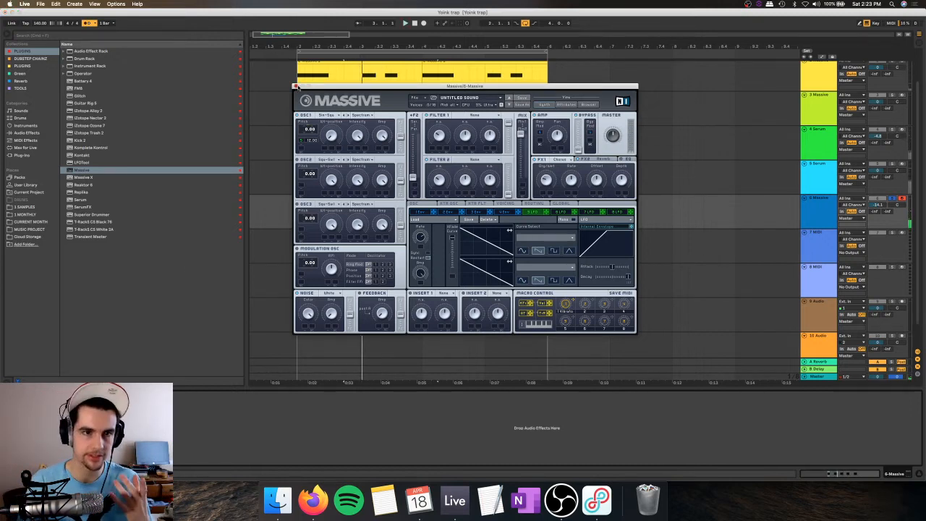
click(296, 87)
Step: Add a Delay effect to track 6 Massive and set its filter to about 646 Hz with a narrower width of 6.06
click(10, 133)
drag(78, 126, 239, 409)
click(194, 407)
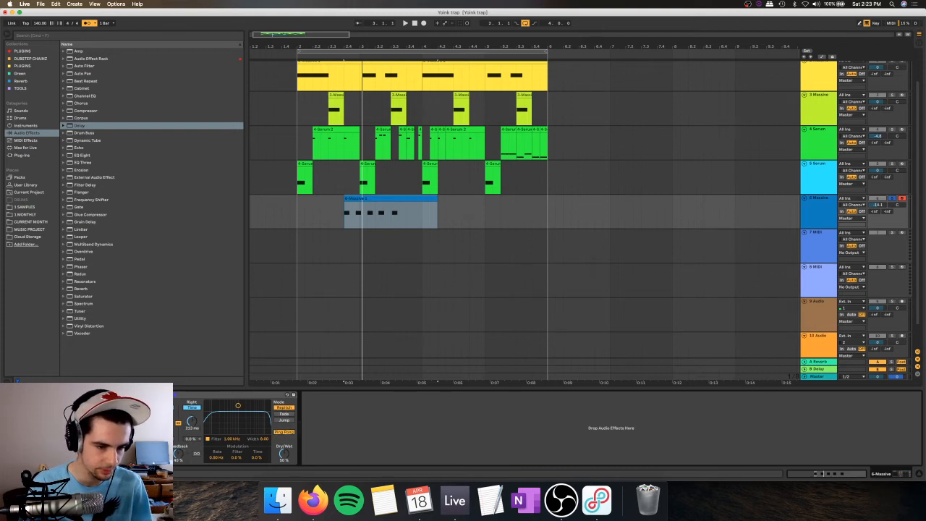
drag(237, 405, 210, 427)
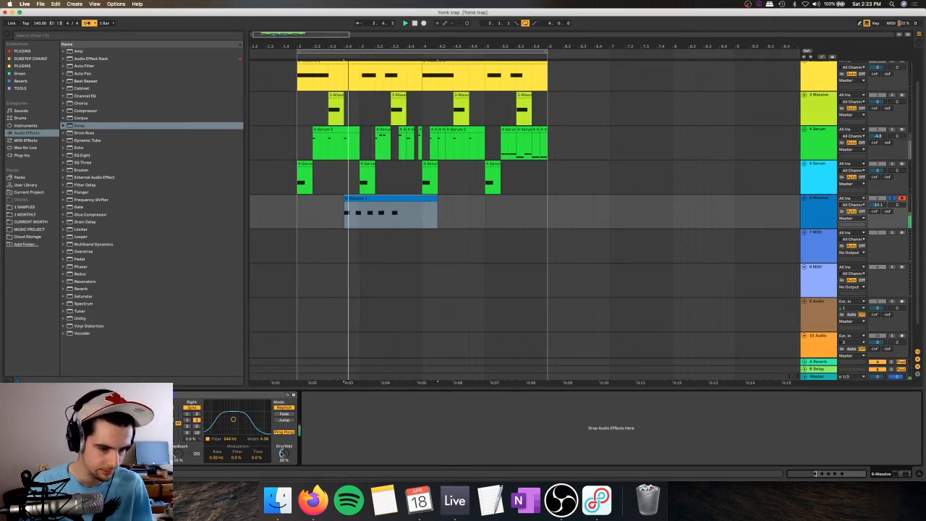
Step: Switch the track 6 Delay to unsynced time, lengthen the delay time, disable Ping Pong and set Dry/Wet to 13%
click(187, 421)
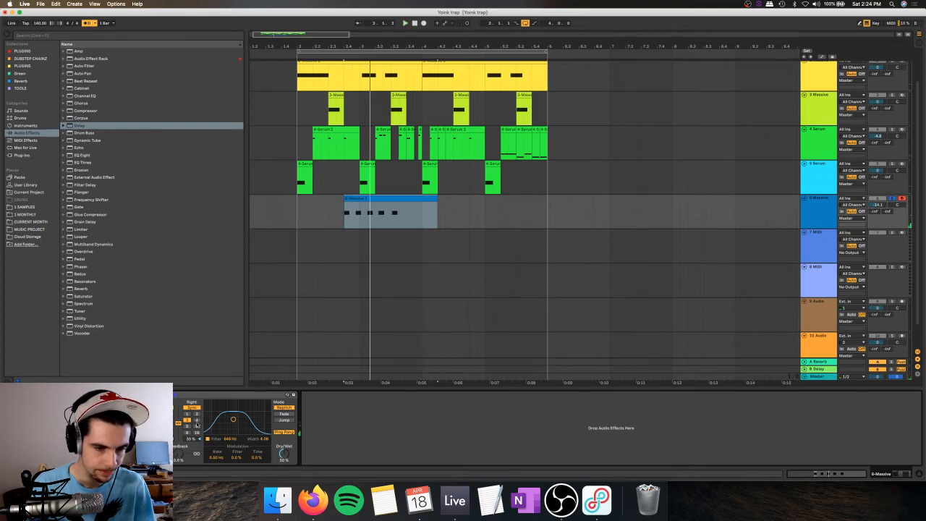
click(192, 408)
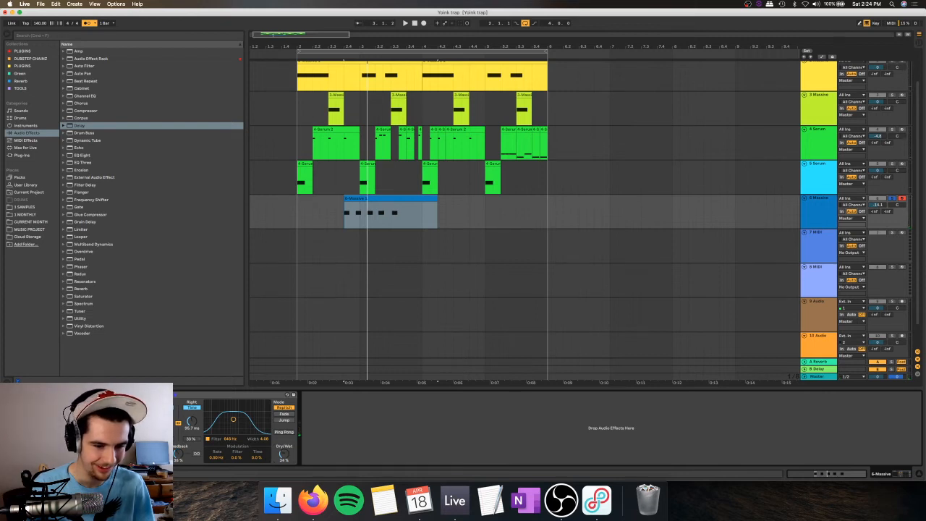
key(space)
key(space)
drag(193, 420, 193, 405)
key(space)
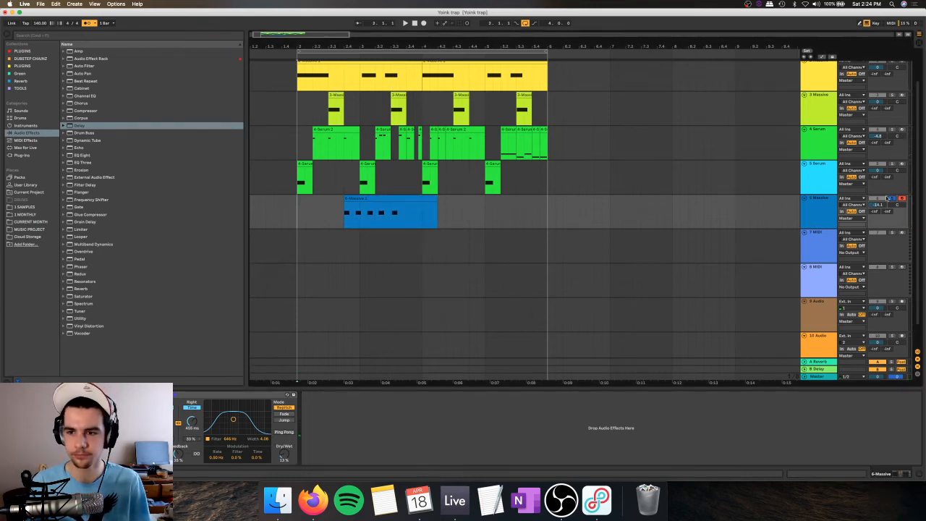
Step: Unsolo track 6 and play back its delayed Massive part together with the other tracks
key(space)
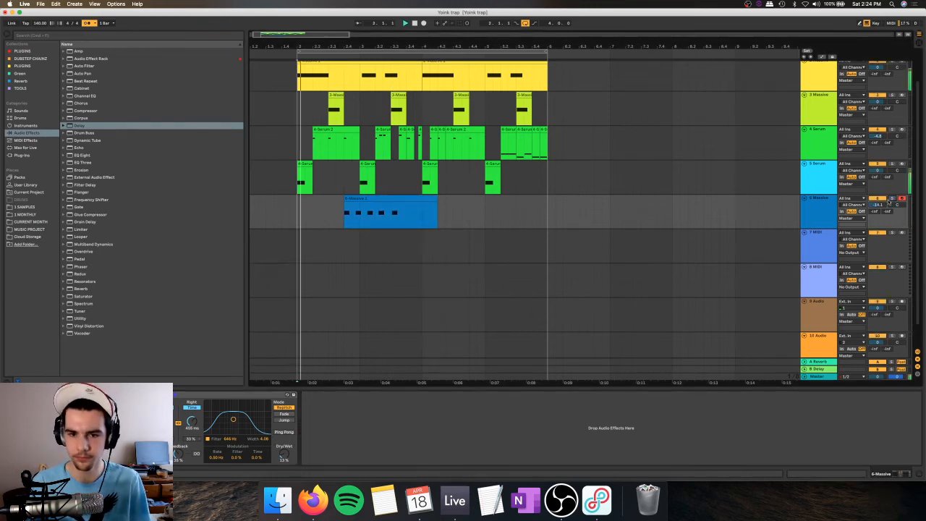
click(814, 210)
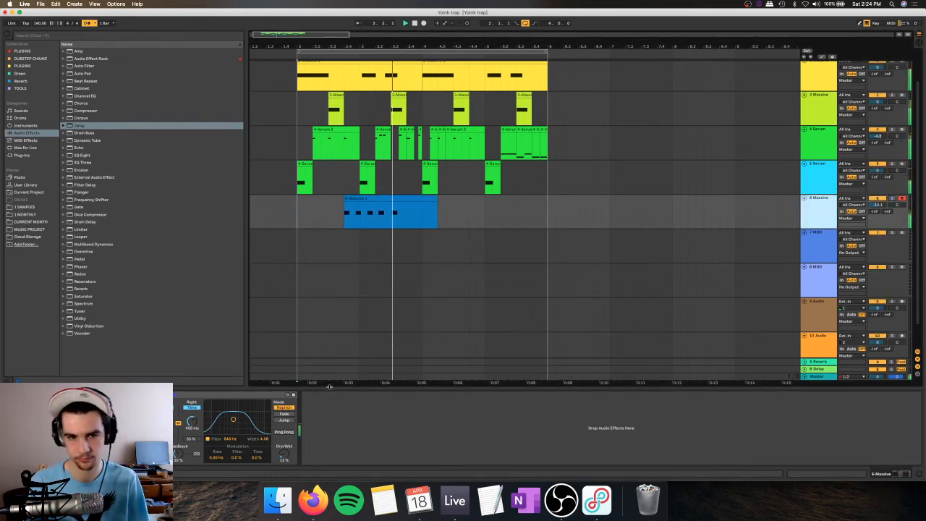
key(space)
click(369, 198)
key(space)
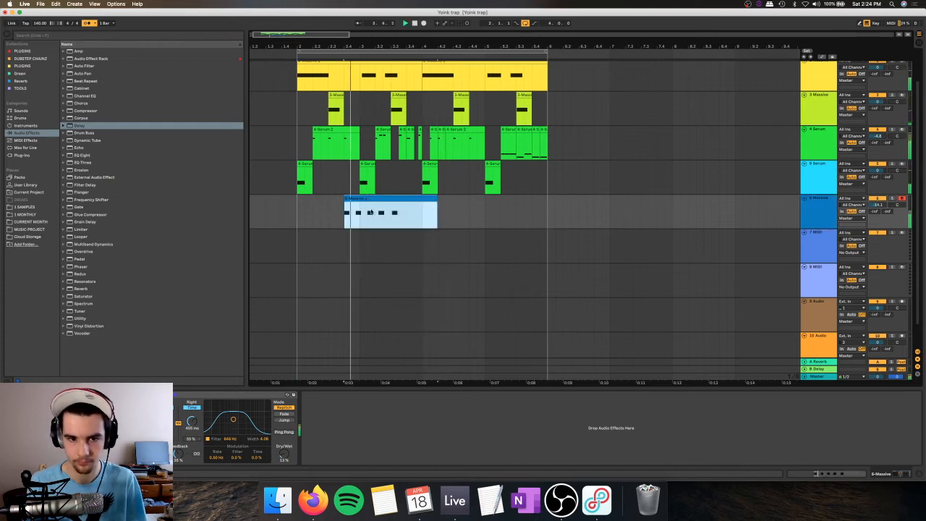
Step: Deactivate the part of the track 6 Massive clip from beat 3.3 onward
key(space)
click(376, 219)
drag(375, 219, 446, 241)
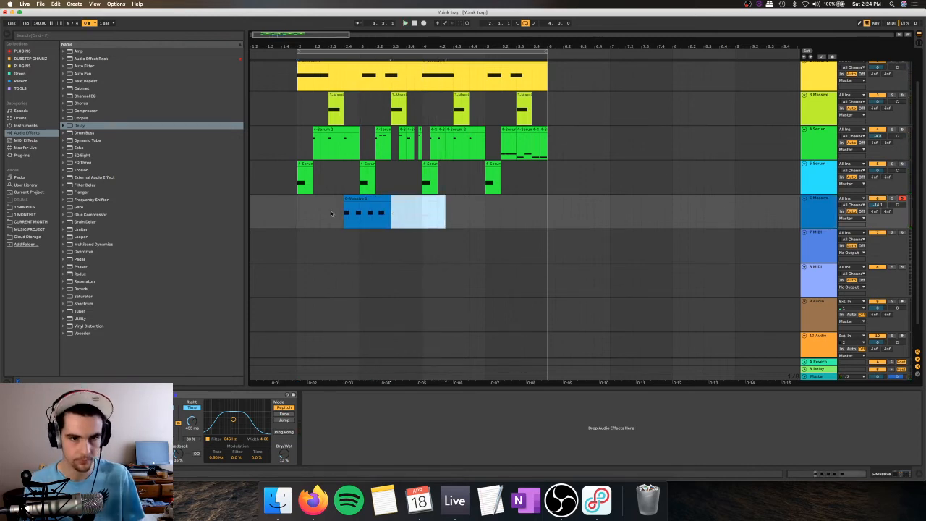
key(0)
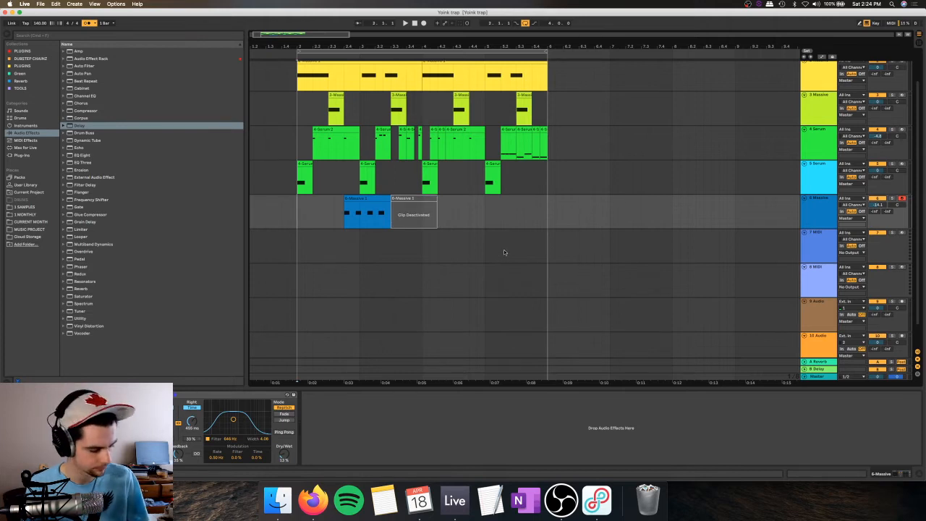
Step: Play back the loop with the shortened Massive part, checking the drums around bar 4
scroll(352, 105, up, 2)
click(306, 86)
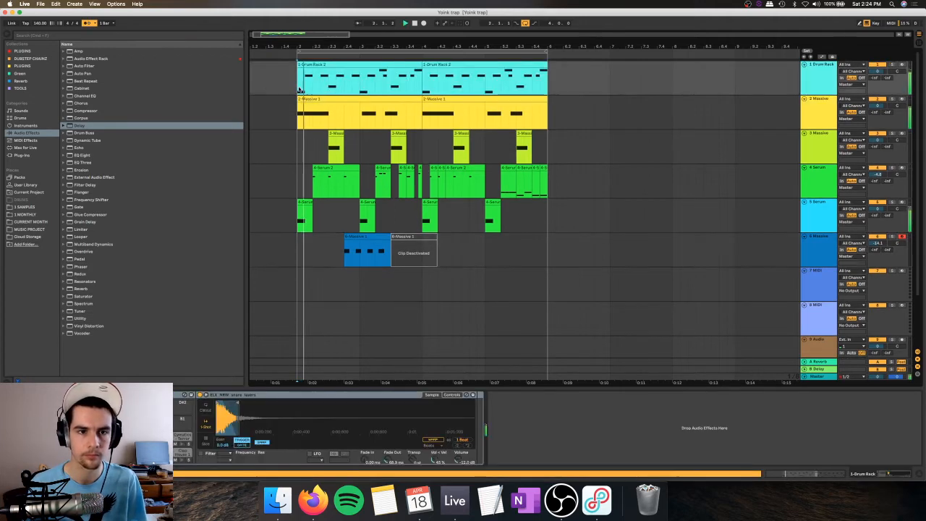
key(space)
drag(386, 48, 387, 81)
key(space)
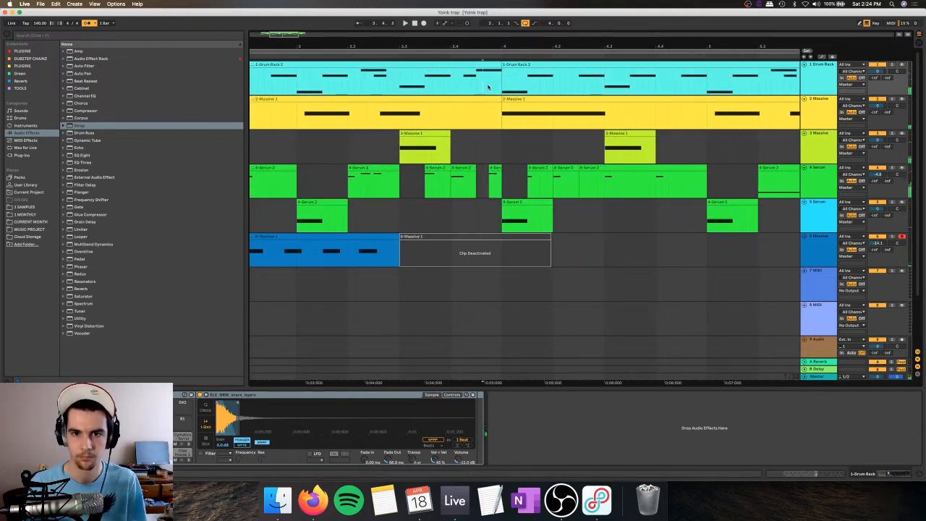
Step: Duplicate the first kick twice in the Drum Rack clip at bar 4, making three consecutive kicks, and play it back
drag(503, 91, 524, 88)
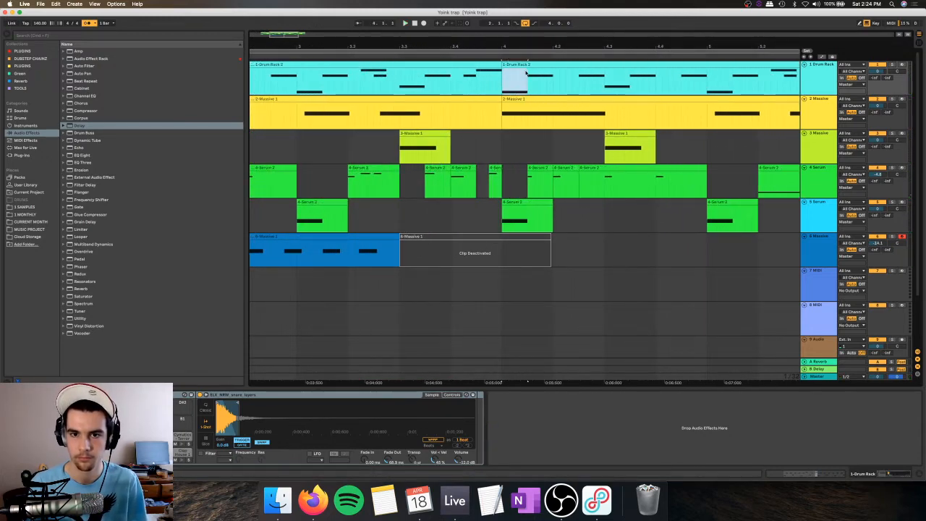
double_click(526, 63)
scroll(323, 396, down, 2)
click(266, 445)
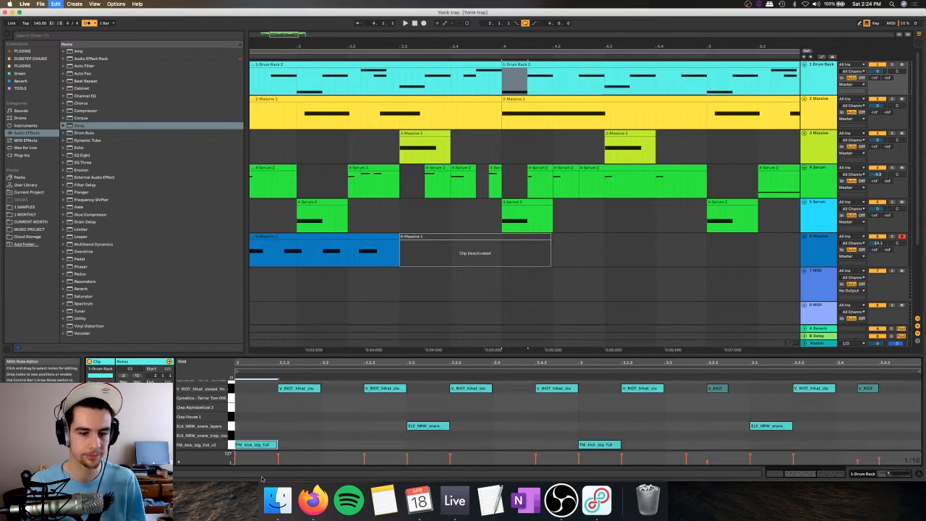
key(super+d)
key(super+d)
click(528, 66)
key(space)
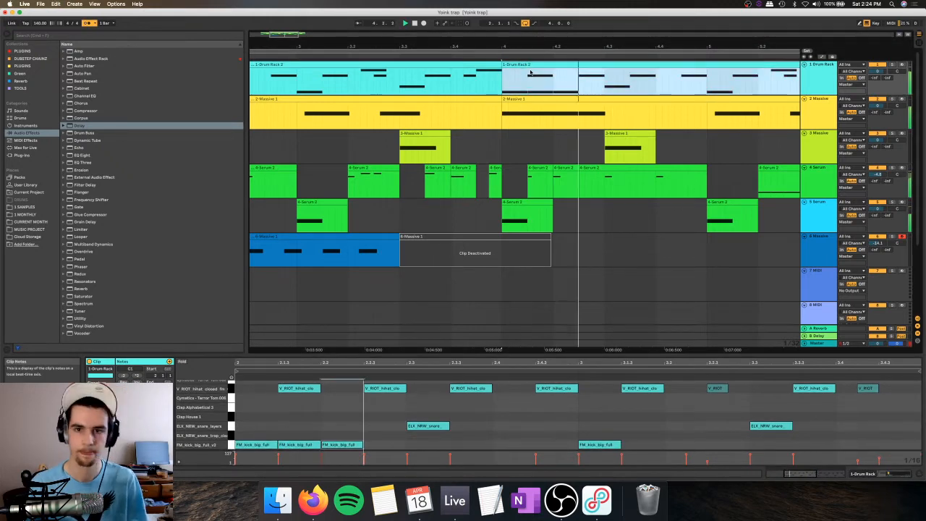
Step: Add a 1/16 kick note just before the bar 5 kick in the second Drum Rack clip and play the loop
click(318, 431)
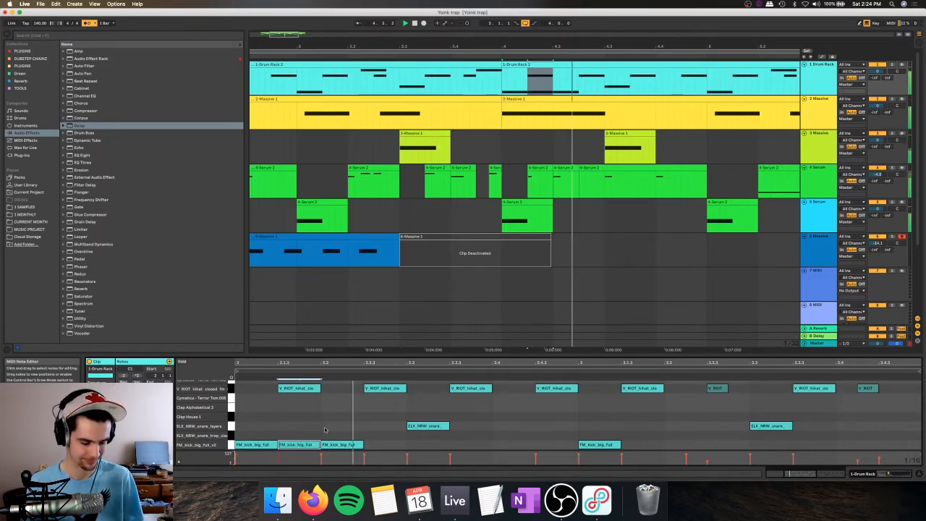
drag(586, 45, 584, 13)
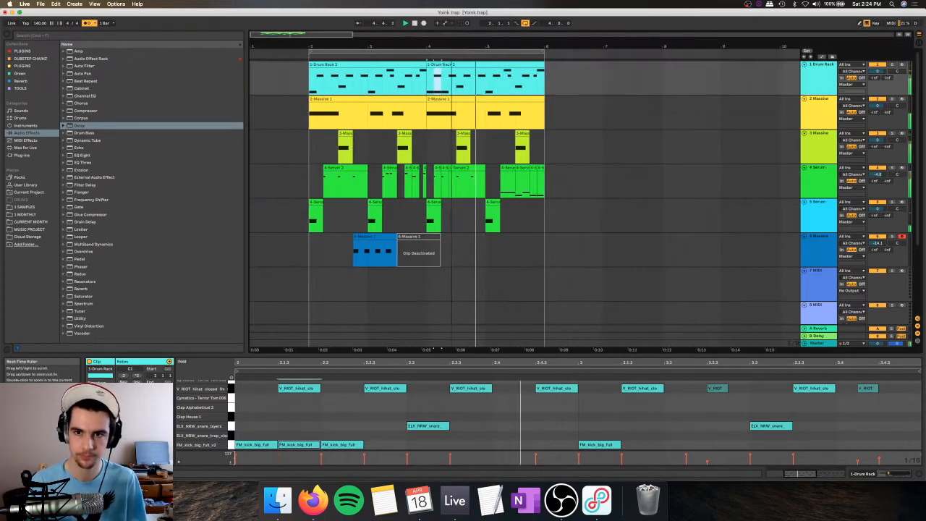
double_click(569, 444)
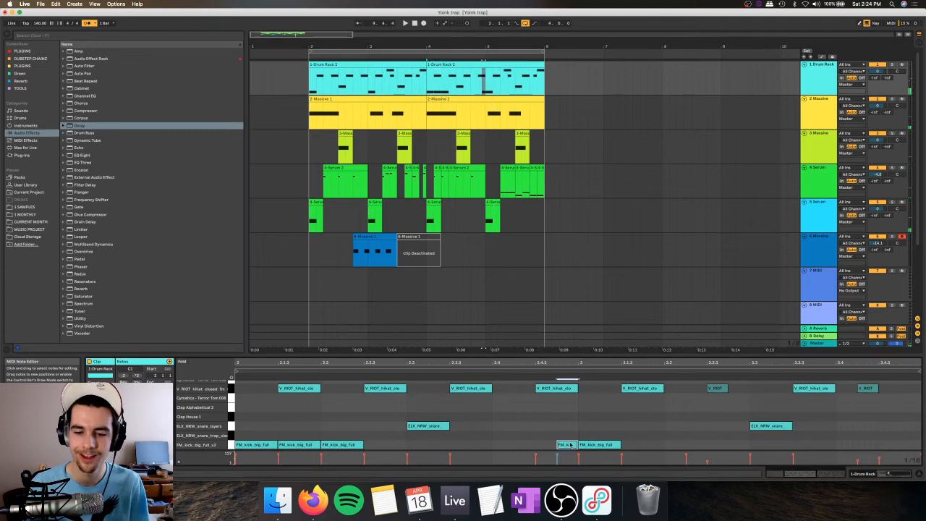
click(468, 67)
key(space)
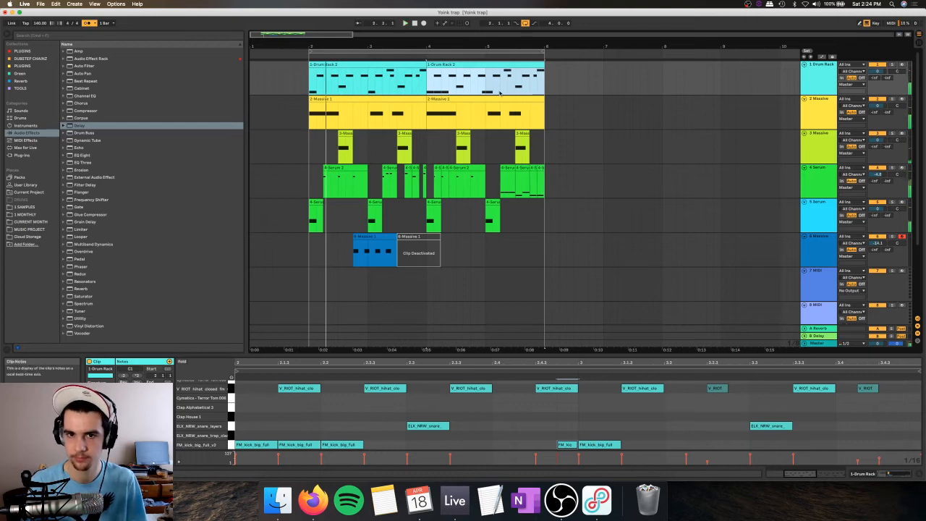
Step: Duplicate the 4 Serum track, leaving the clips from beat 5.2 onward only on the copy and the earlier clips on the original
click(508, 169)
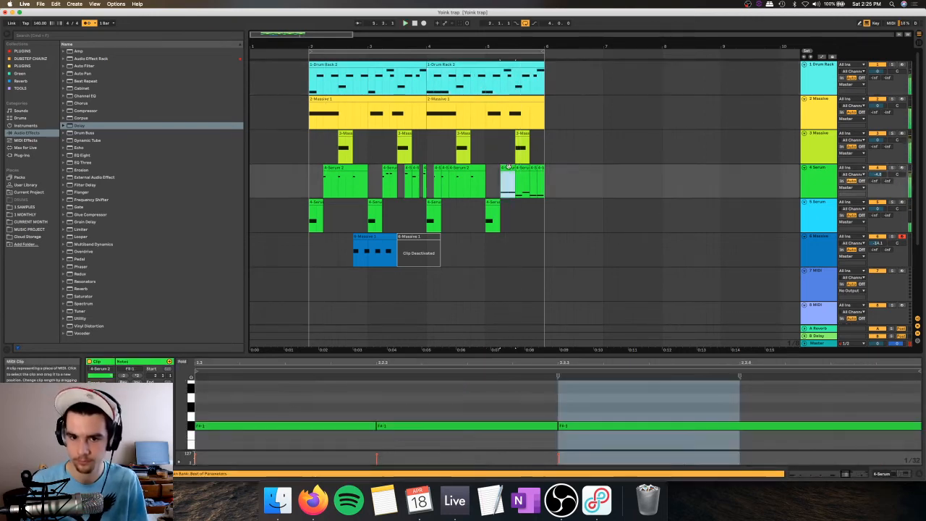
click(508, 167)
double_click(822, 178)
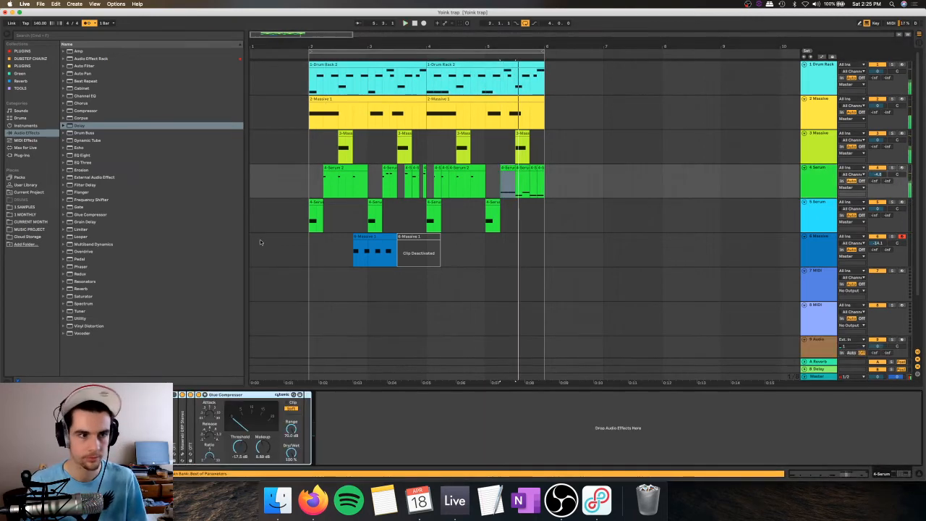
click(22, 155)
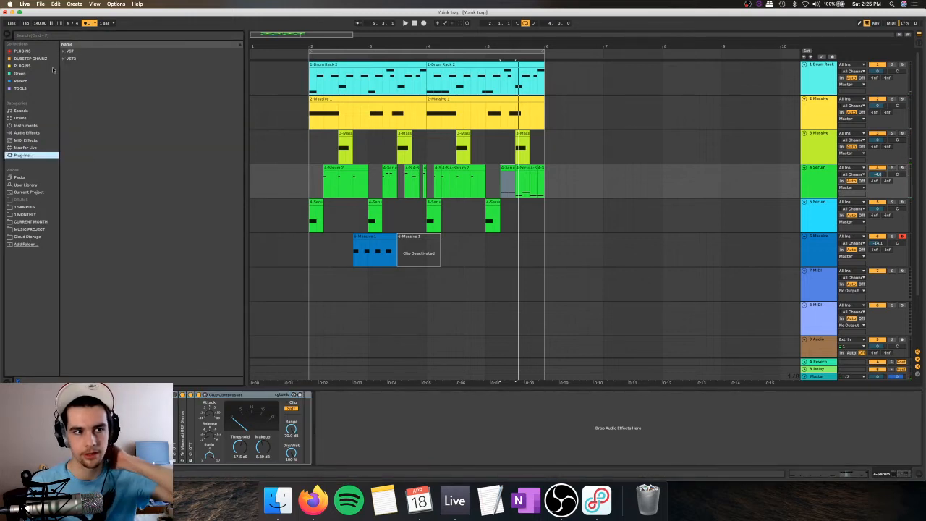
click(821, 187)
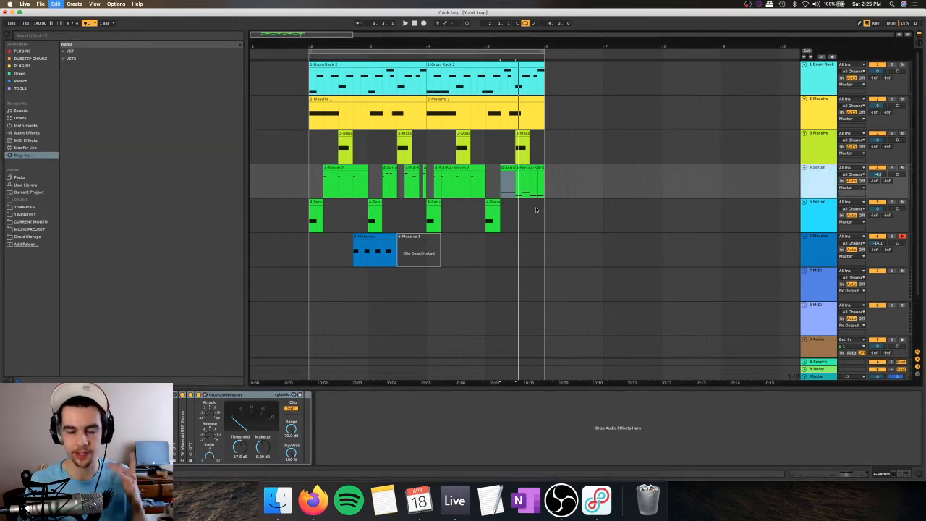
key(super+d)
key(Delete)
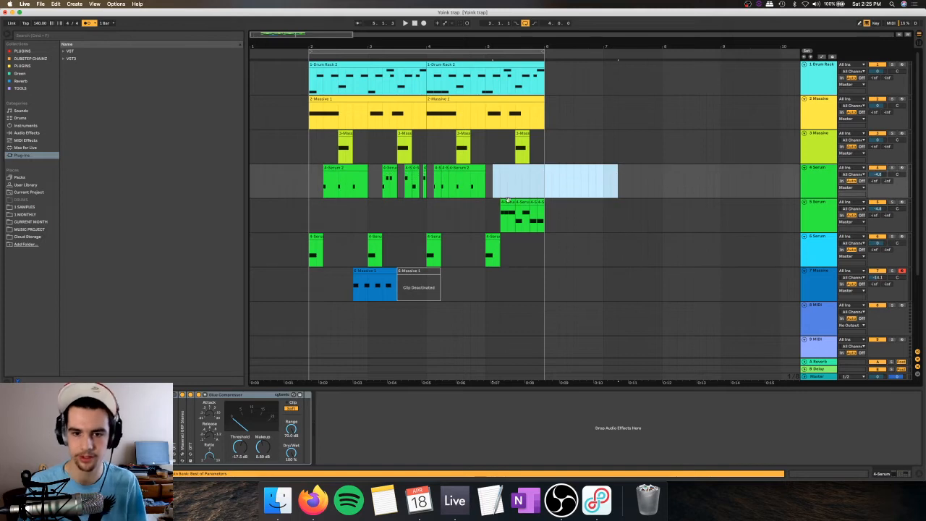
Step: Solo the duplicated Serum track, play its clips from beat 5.2, and show its Serum plug-in window
click(508, 202)
click(892, 203)
key(space)
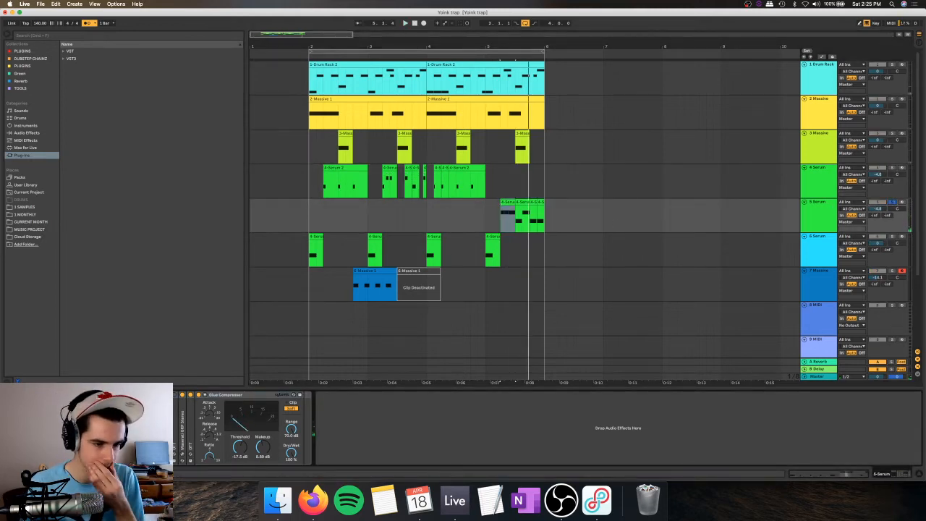
key(super+alt+p)
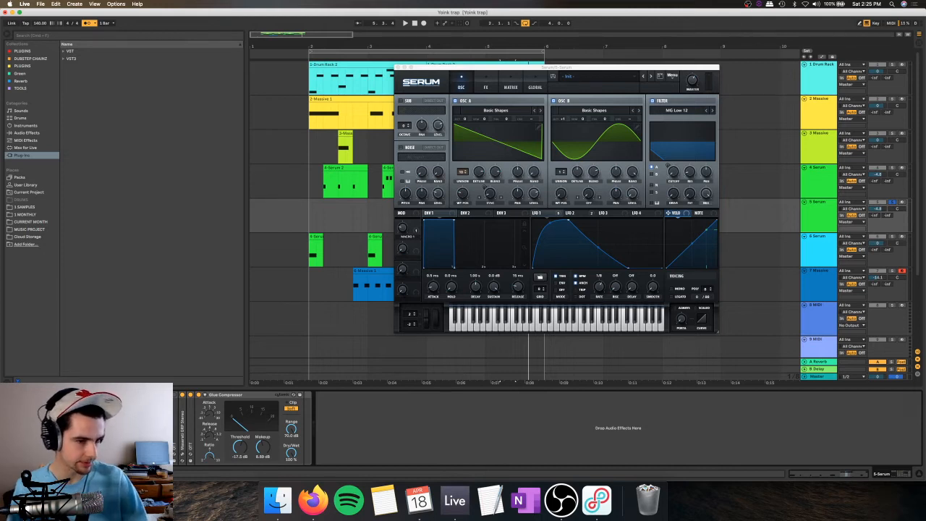
Step: Search the browser for "drop the bass", preview the "sm101_shouts_Drop the bass.wav" sample, and clear the search
key(super+f)
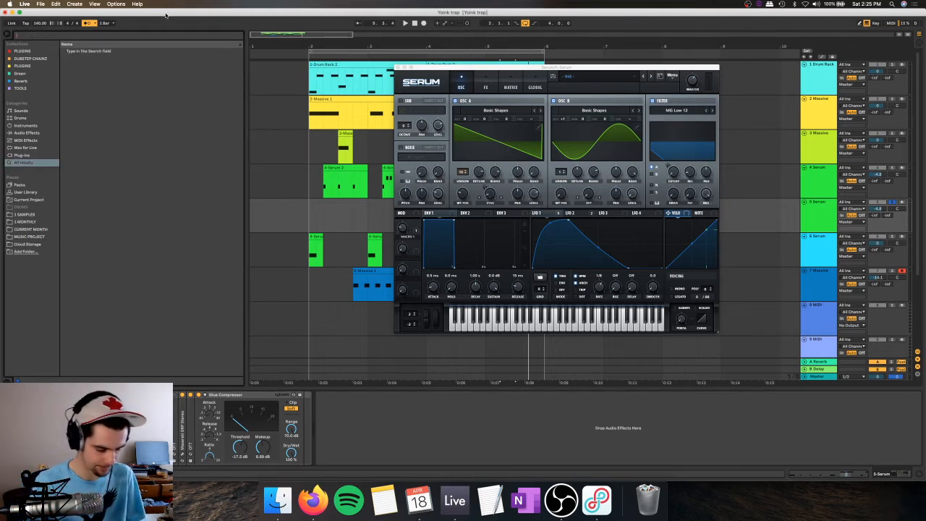
text(drop the bass)
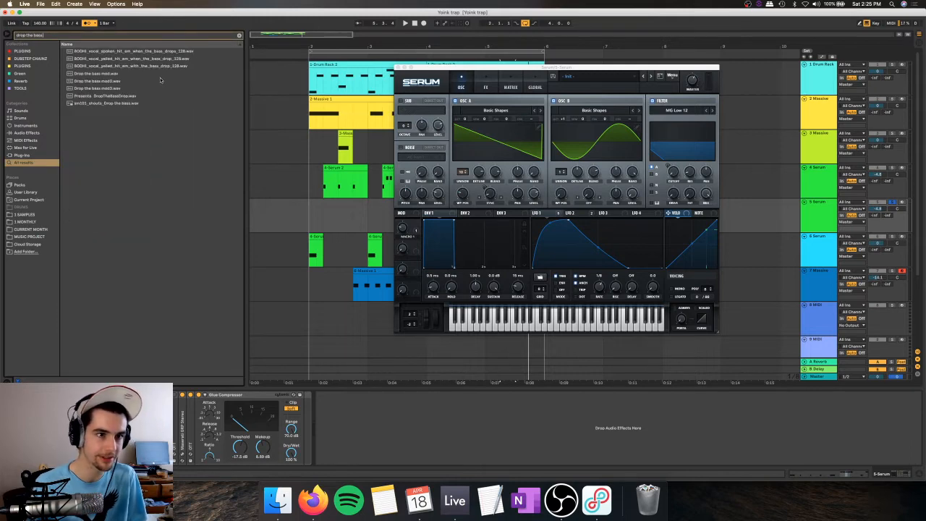
click(128, 102)
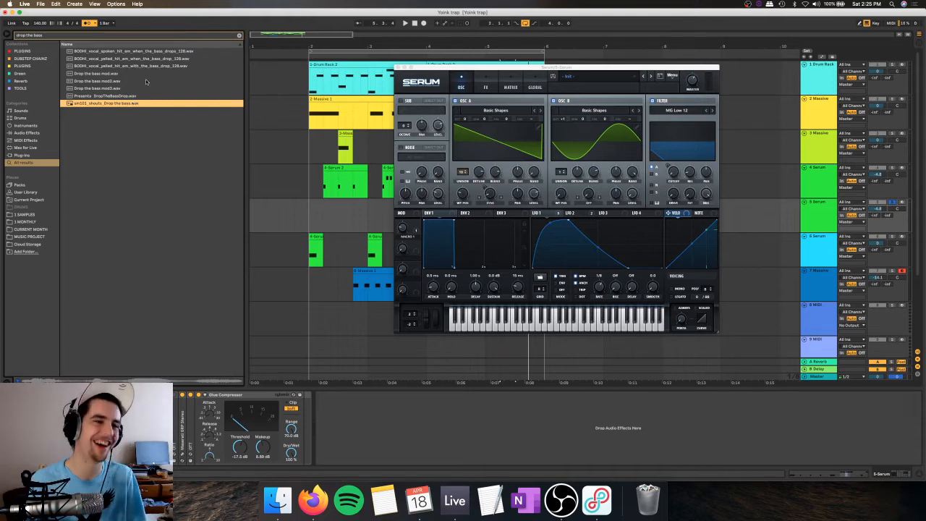
click(240, 35)
Step: Switch to OBS to check the live stream, and return to the Ableton Live arrangement
click(319, 64)
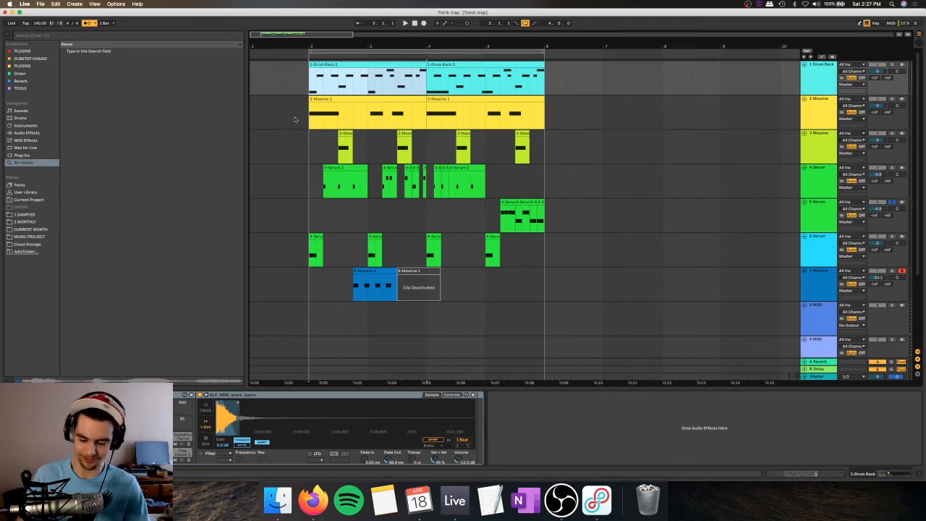
click(561, 499)
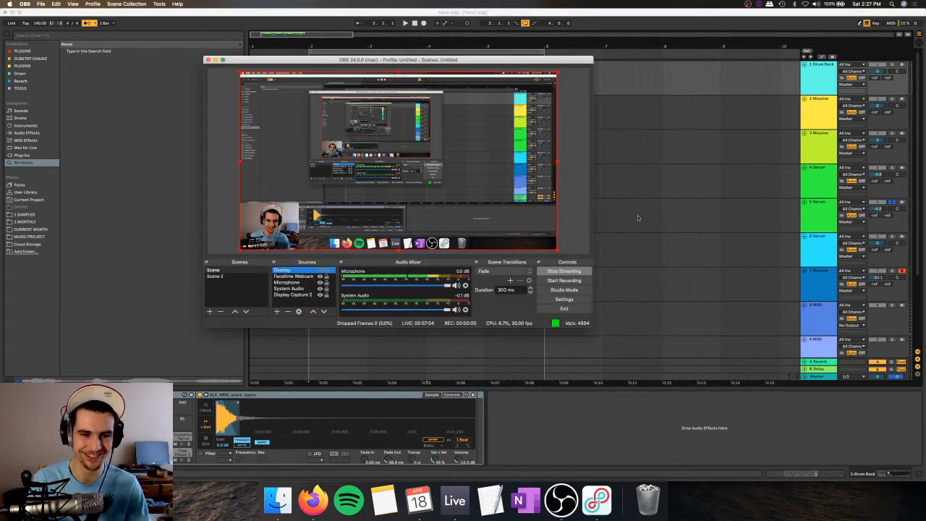
click(442, 14)
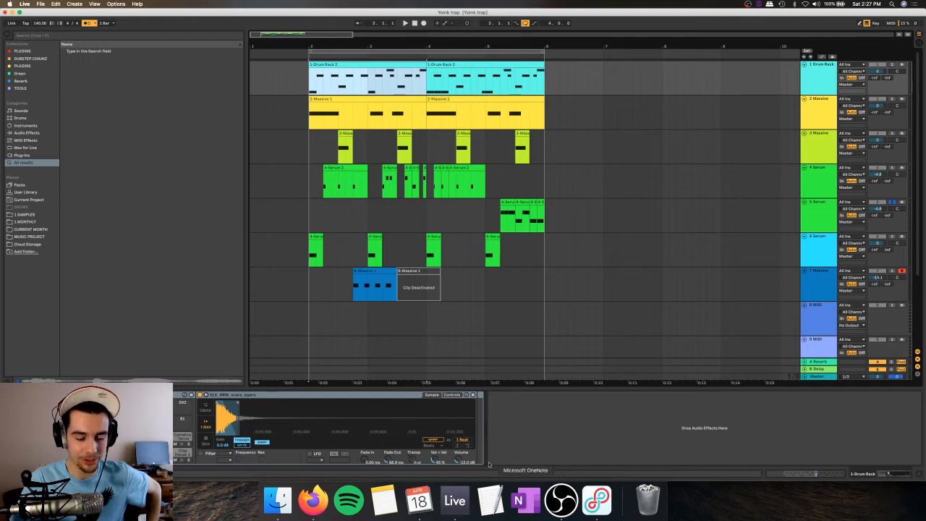
click(316, 256)
click(365, 282)
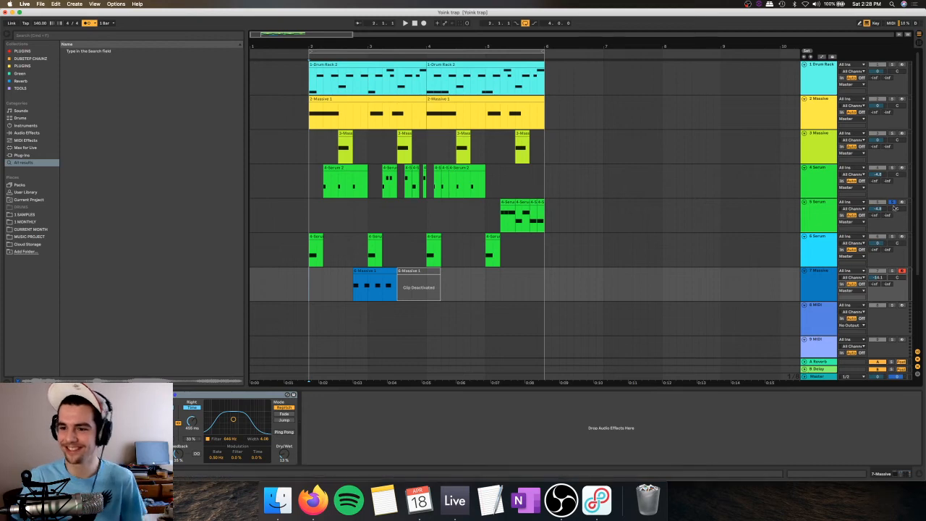
Step: Play the track 5 Serum clips from beat 5.2 and lower the cutoff of the filter in Serum's effects
click(504, 208)
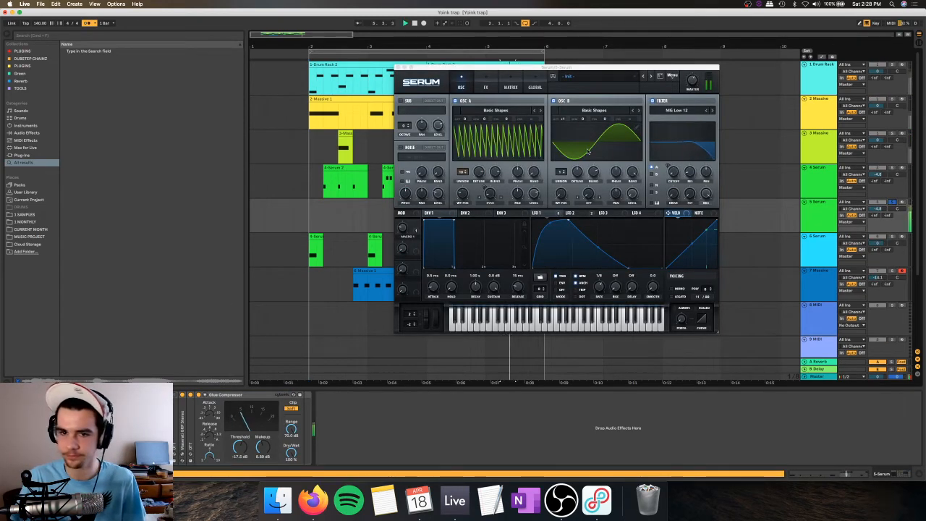
click(486, 86)
click(543, 213)
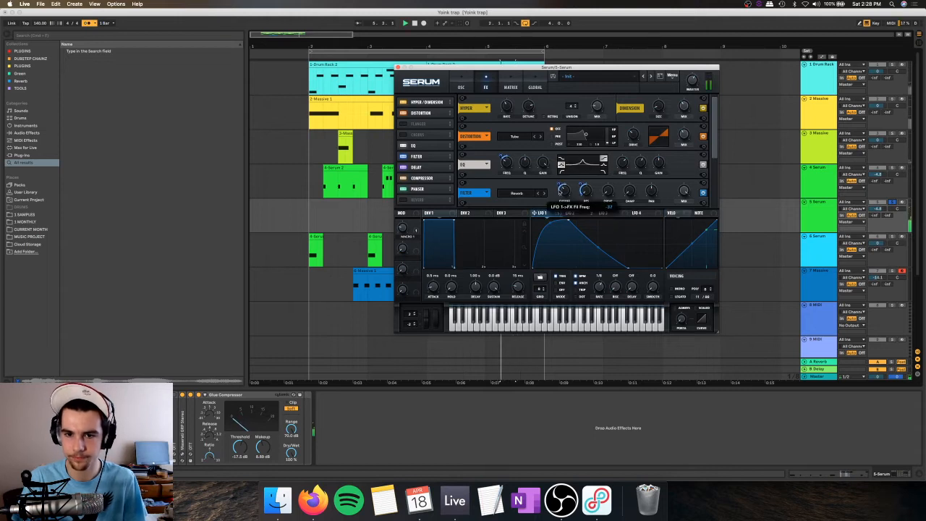
mouse_move(566, 189)
drag(566, 189, 564, 197)
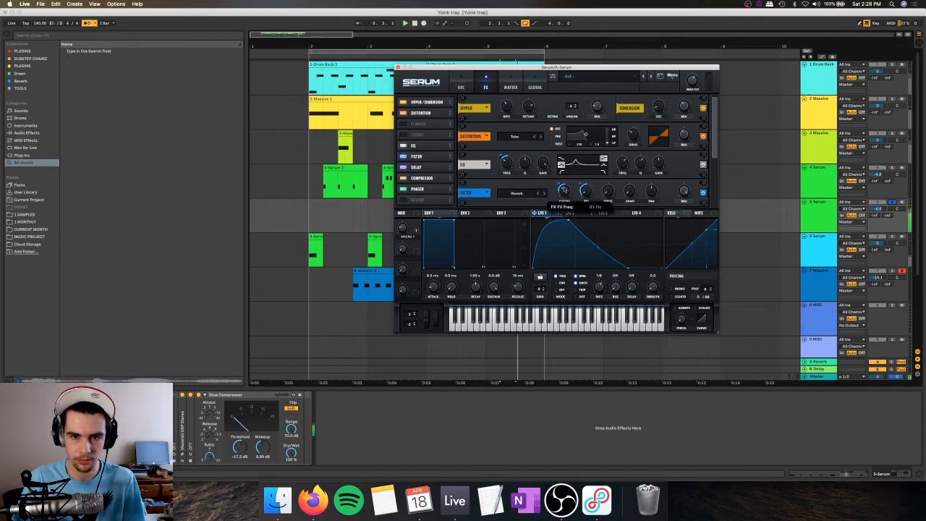
Step: Try the filter after the delay with LFO 2 modulating its cutoff, and revert both changes
mouse_move(425, 156)
mouse_down()
mouse_move(433, 142)
mouse_move(426, 179)
mouse_move(427, 167)
mouse_up()
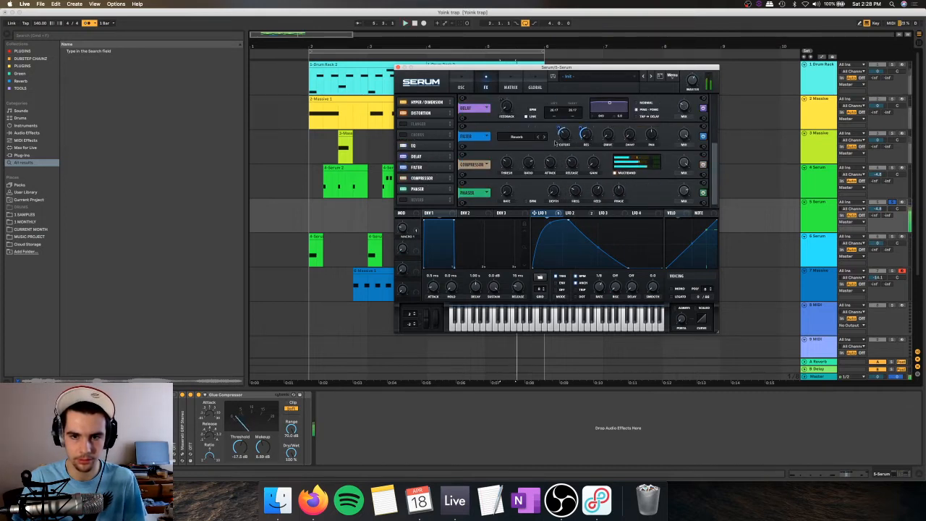
mouse_move(557, 129)
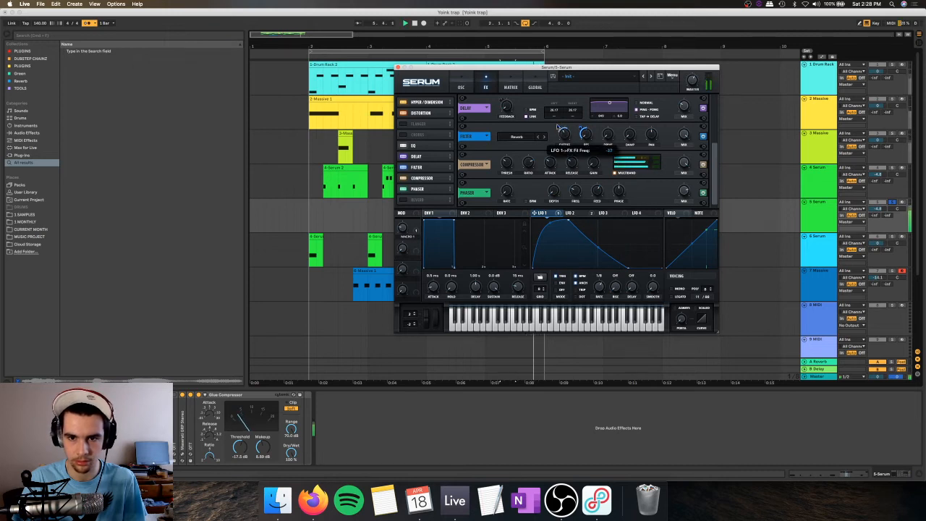
click(572, 213)
drag(568, 213, 563, 136)
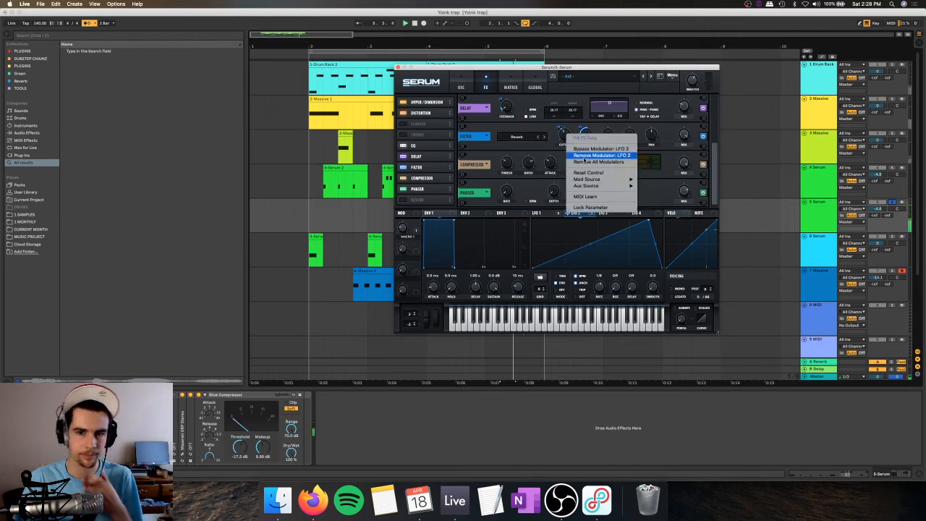
click(584, 155)
click(551, 214)
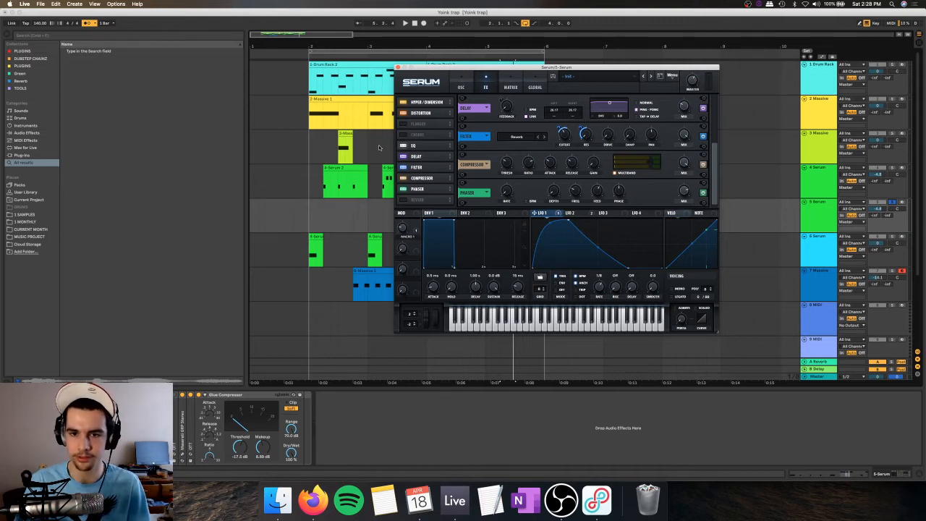
drag(417, 167, 416, 154)
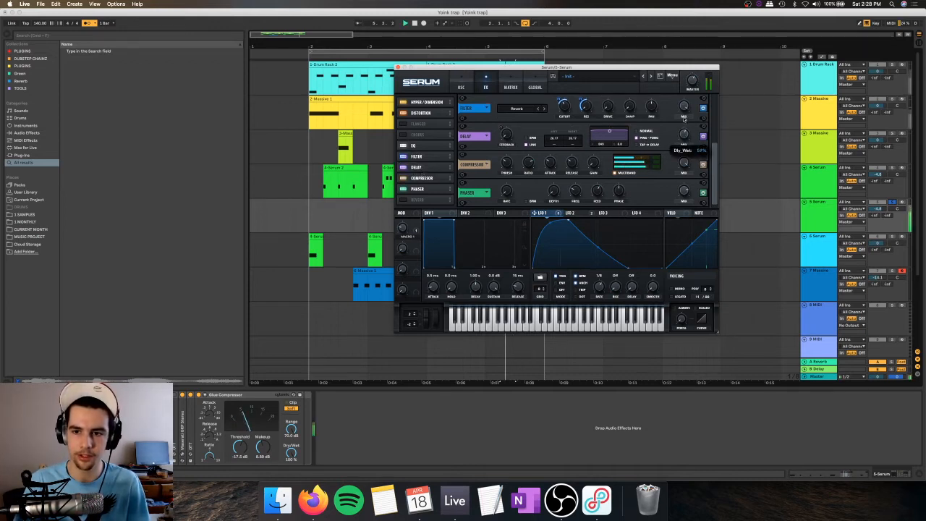
Step: Try shorter delay times and less feedback in Serum's Normal delay mode, and turn the delay off
drag(555, 141, 556, 146)
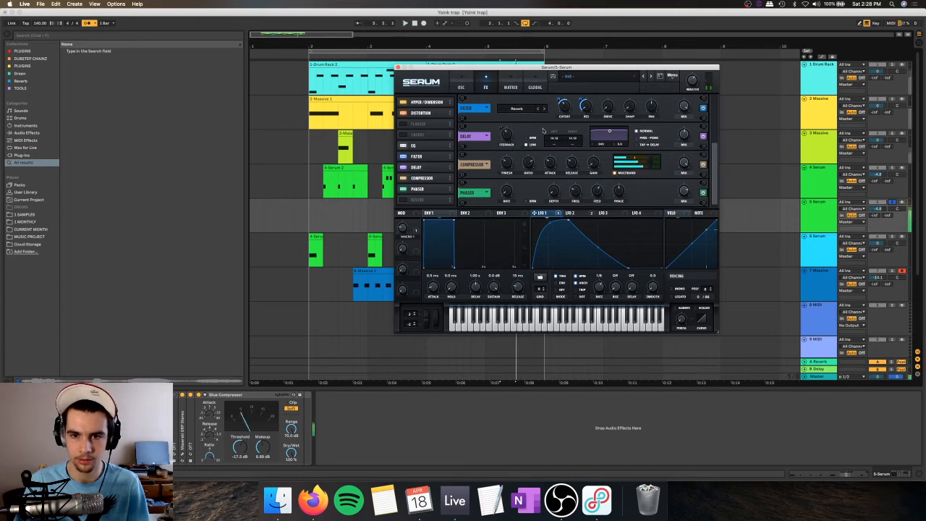
drag(554, 139, 560, 136)
drag(504, 136, 503, 150)
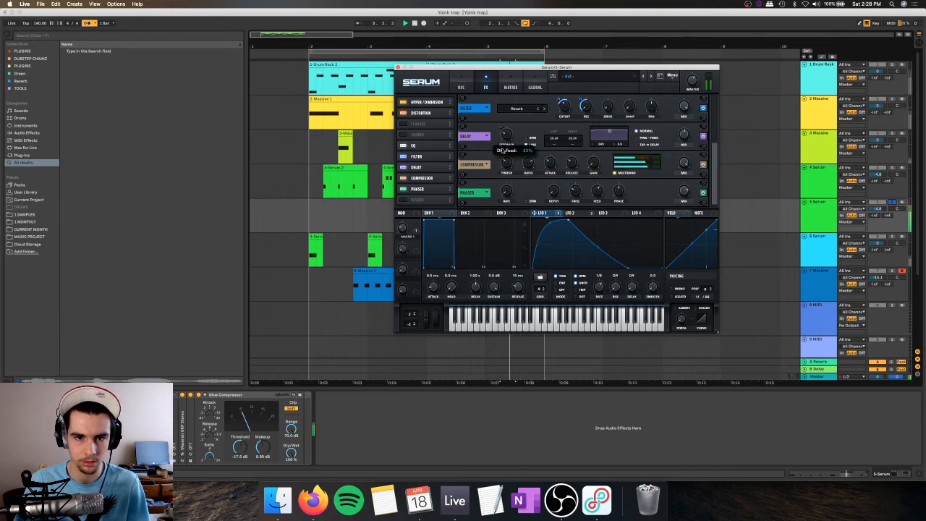
click(402, 168)
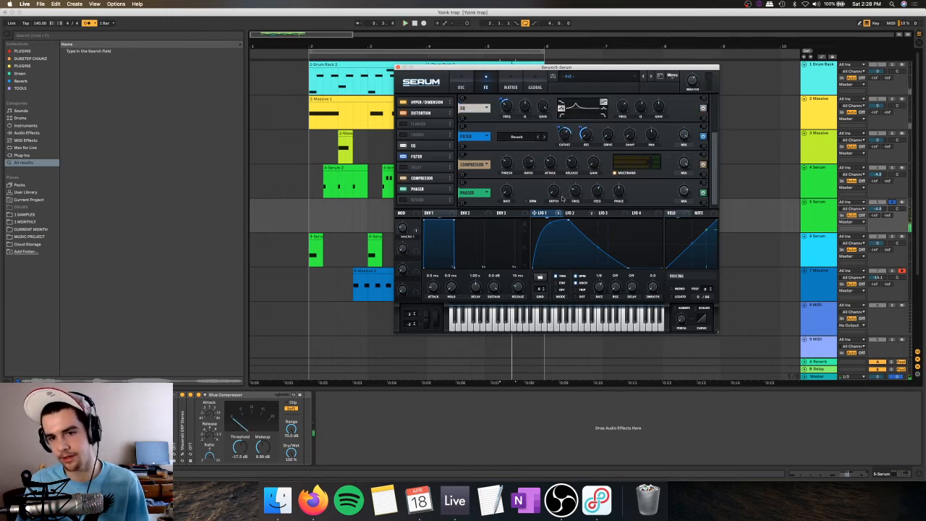
Step: Try modulating the effects filter's damp with LFO 1 during playback, and remove that modulator
key(space)
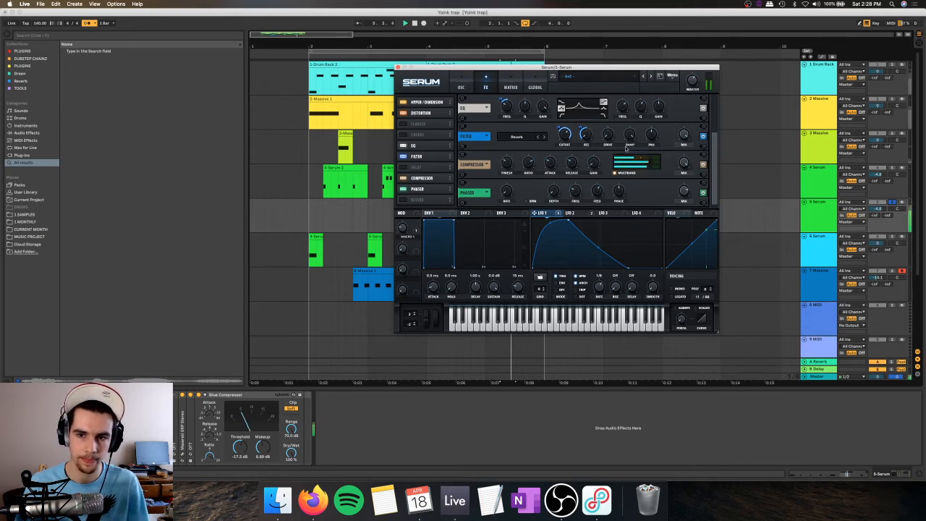
drag(535, 214, 631, 133)
drag(622, 129, 603, 175)
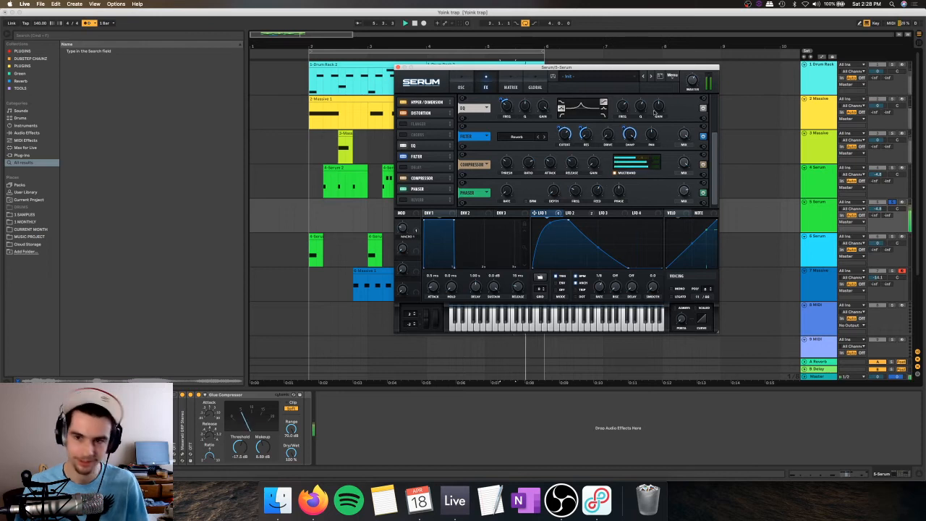
right_click(630, 135)
click(662, 155)
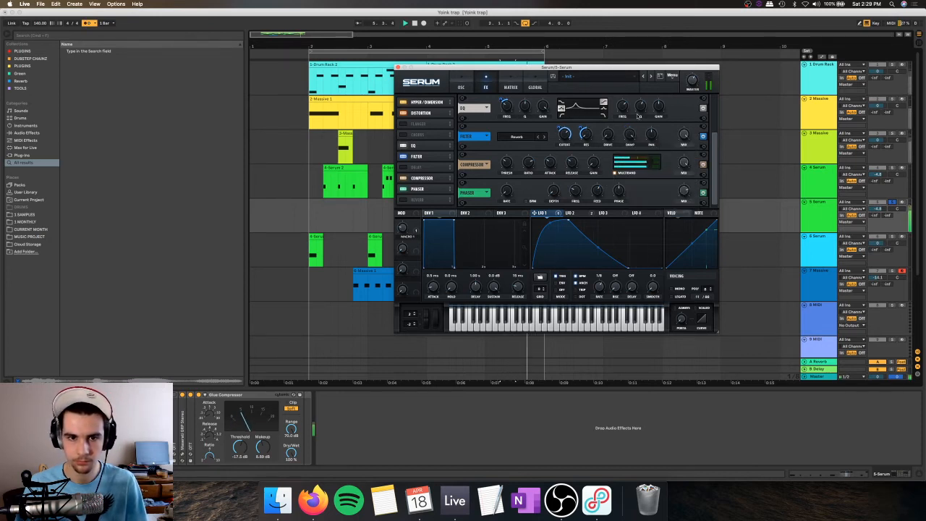
Step: Enable the chorus in the track 5 Serum's effects, adjust its mix, and close the plug-in window
click(403, 135)
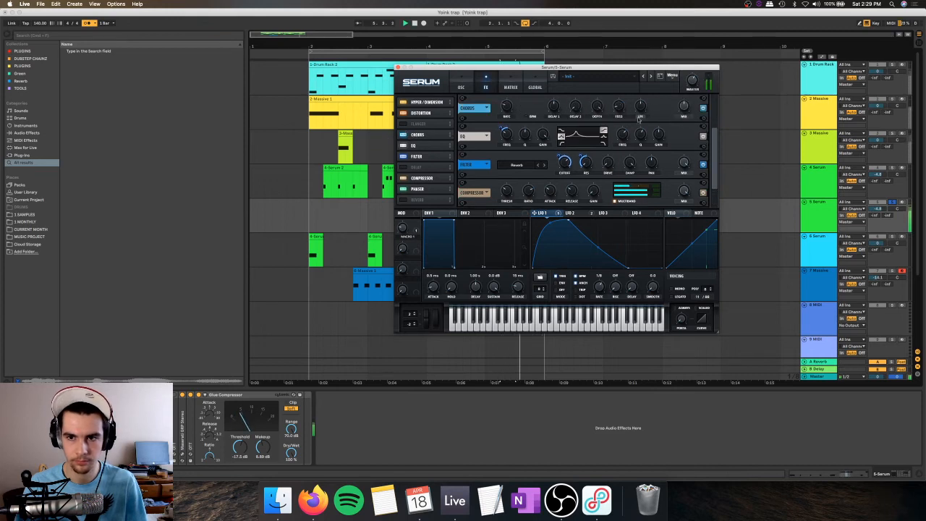
mouse_move(425, 135)
mouse_down()
mouse_move(425, 168)
mouse_move(427, 133)
mouse_up()
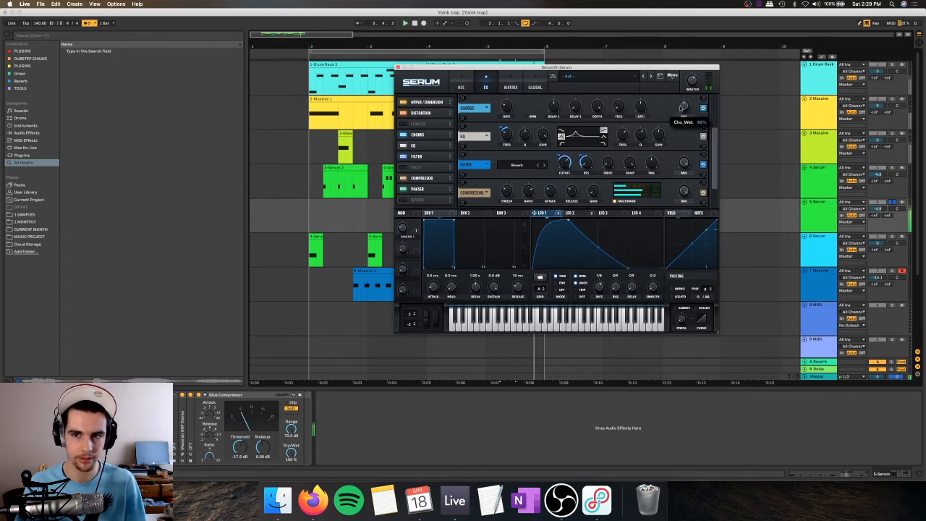
click(397, 68)
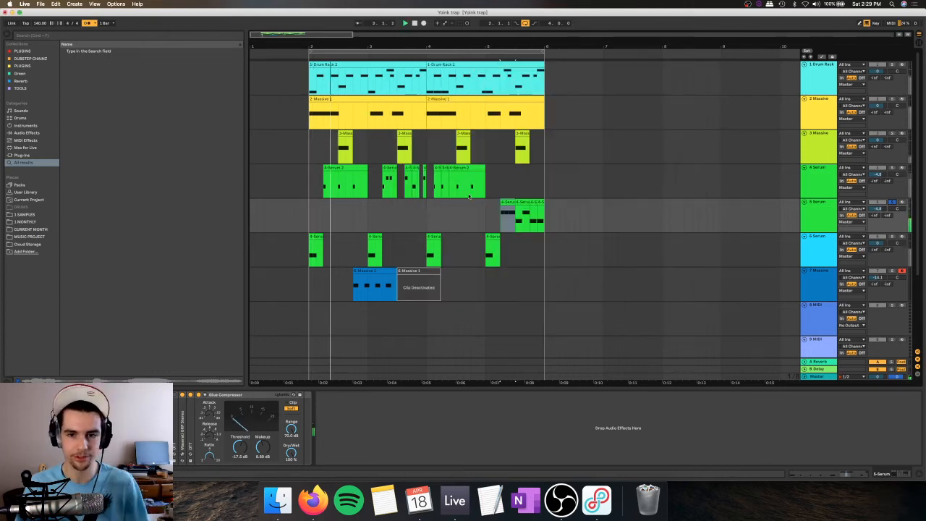
key(space)
Step: Take the track 5 Serum out of solo and play the end of the loop with all tracks
click(814, 210)
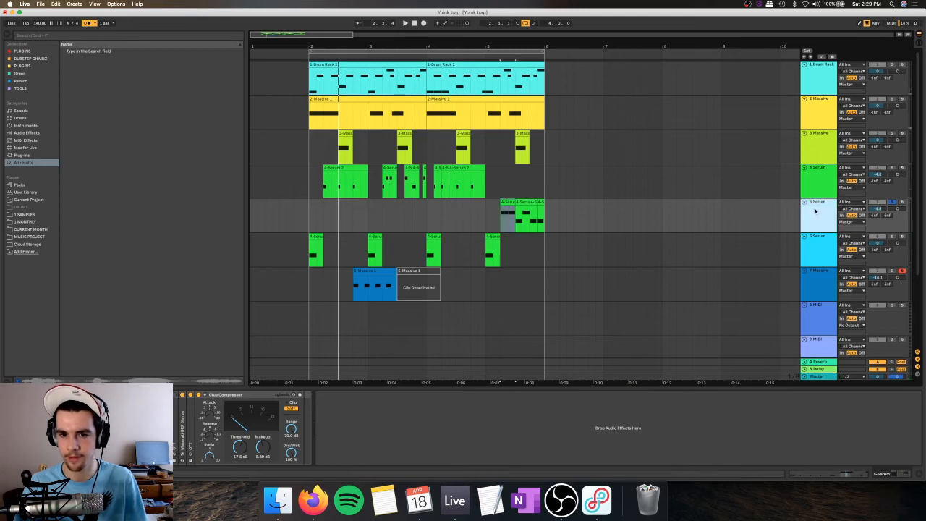
click(891, 202)
key(space)
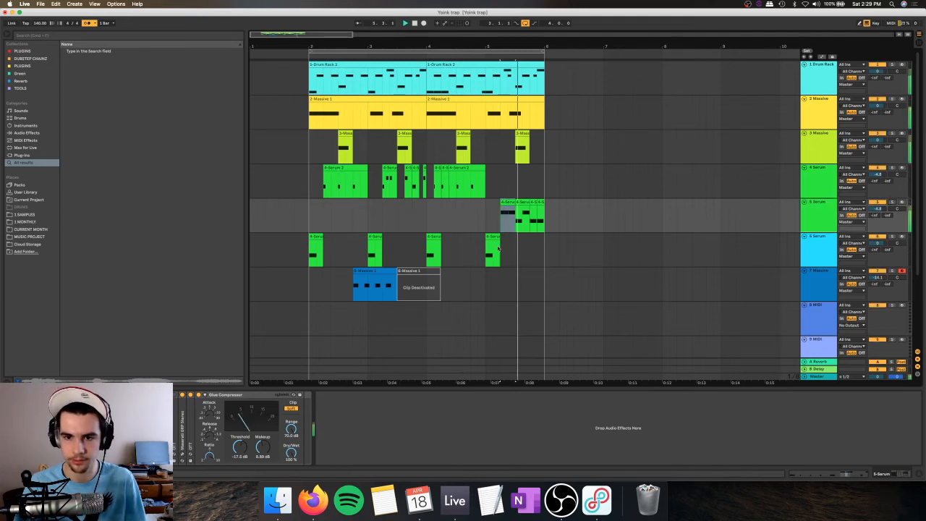
key(space)
Step: Copy the active track 7 Massive clip to beat 5.2 on the same track and play it back
key(space)
click(487, 212)
click(378, 272)
key(space)
key(super+c)
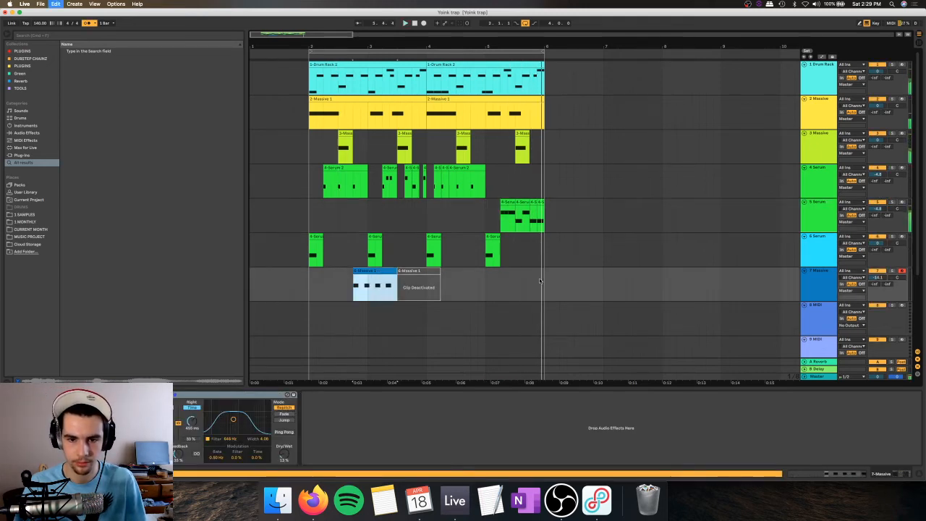
click(516, 281)
click(500, 280)
key(super+v)
Step: Search the browser for "piews" and audition the Crafting Piews sound samples
key(space)
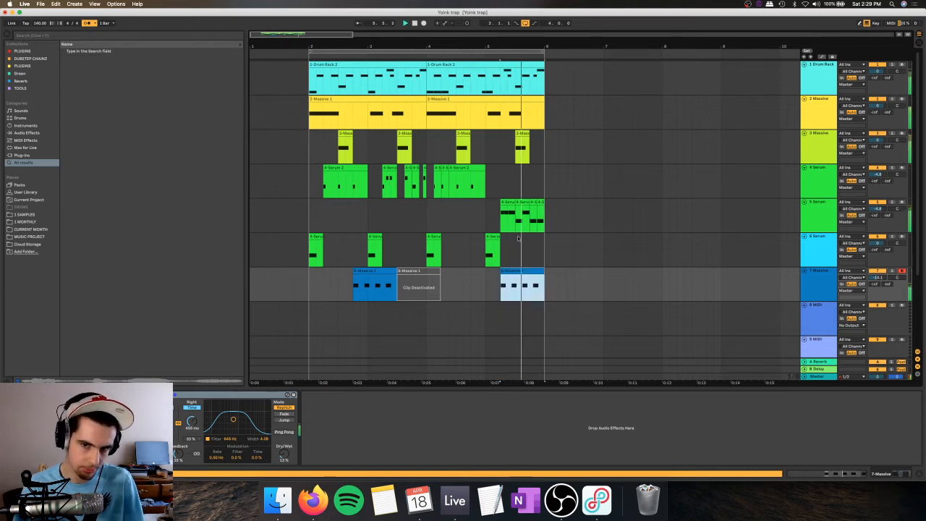
click(509, 203)
key(space)
click(538, 202)
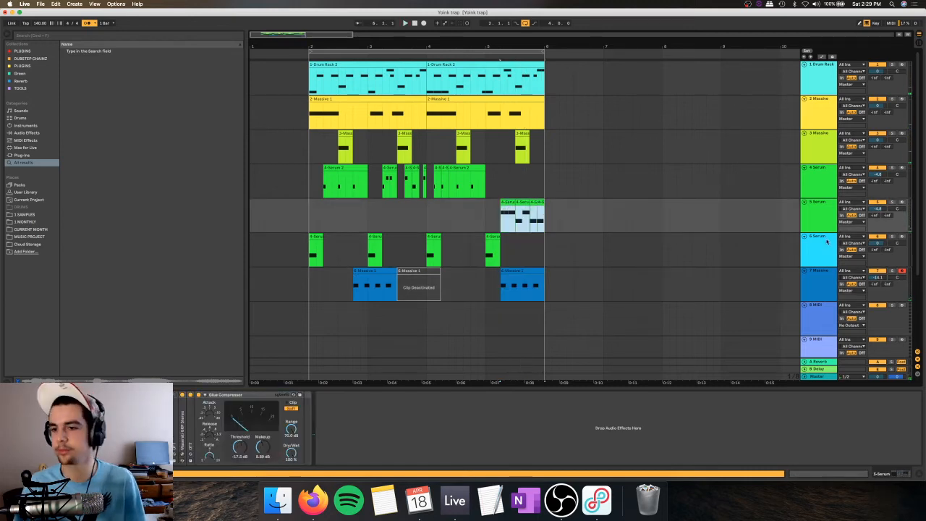
key(0)
key(super+f)
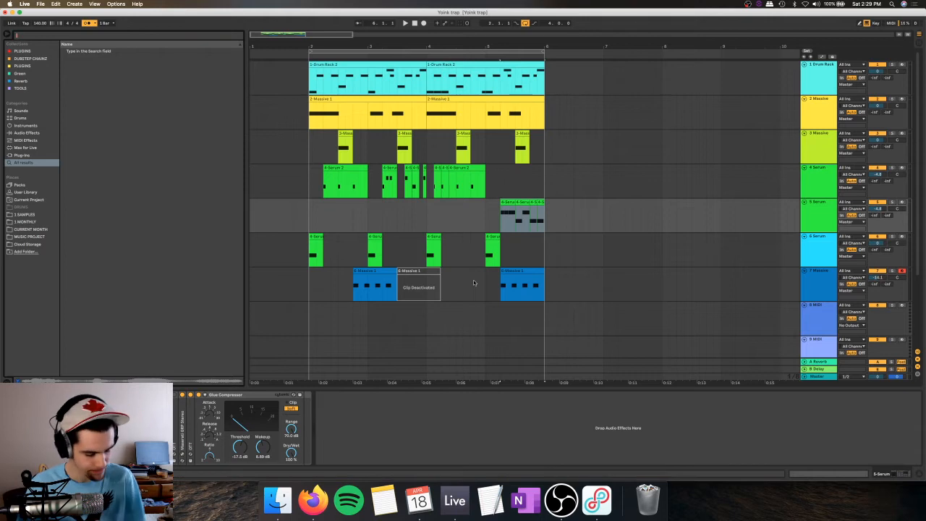
text(piews)
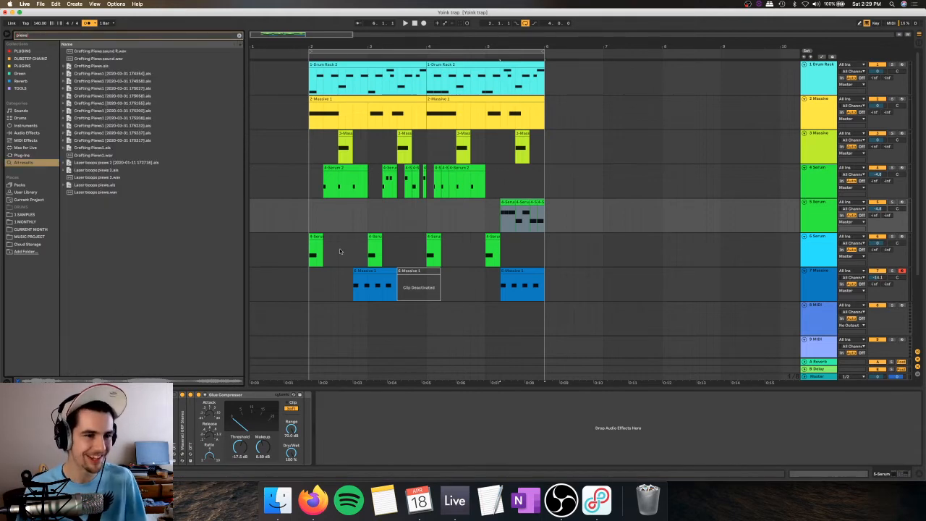
click(108, 58)
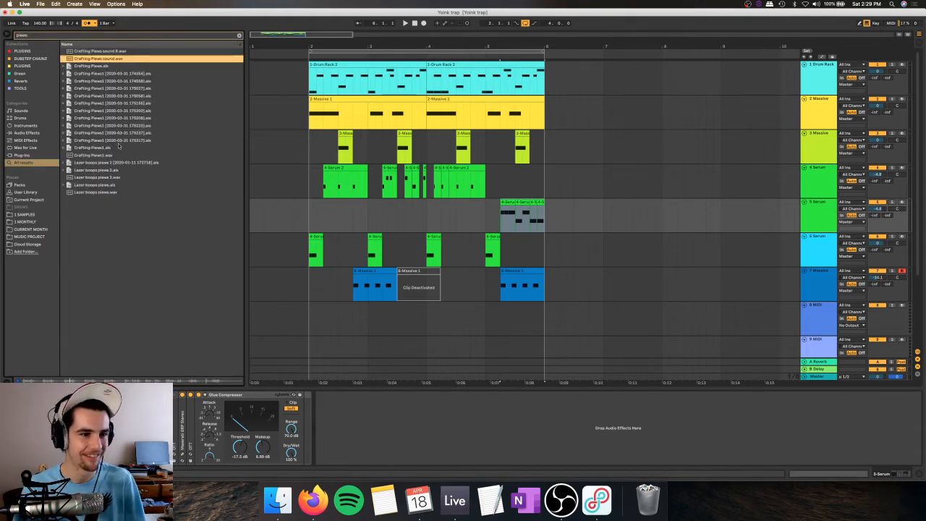
key(Up)
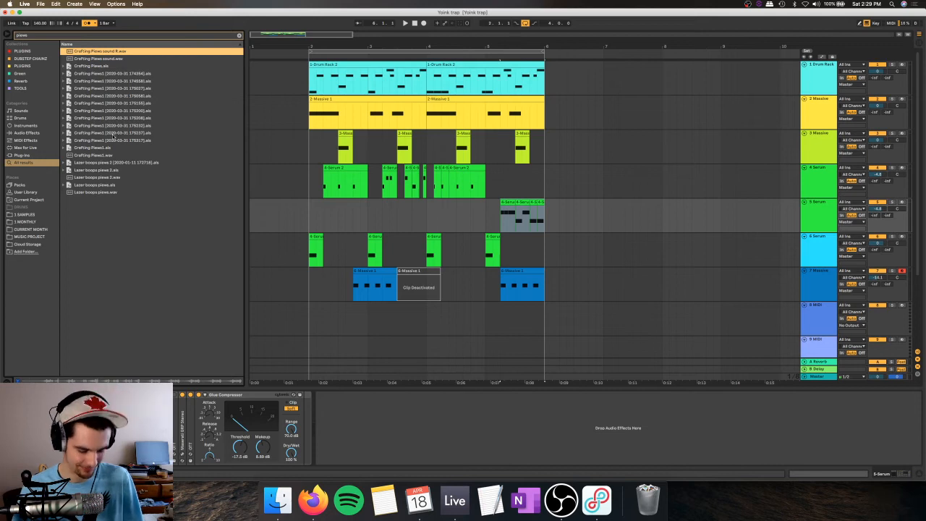
key(Down)
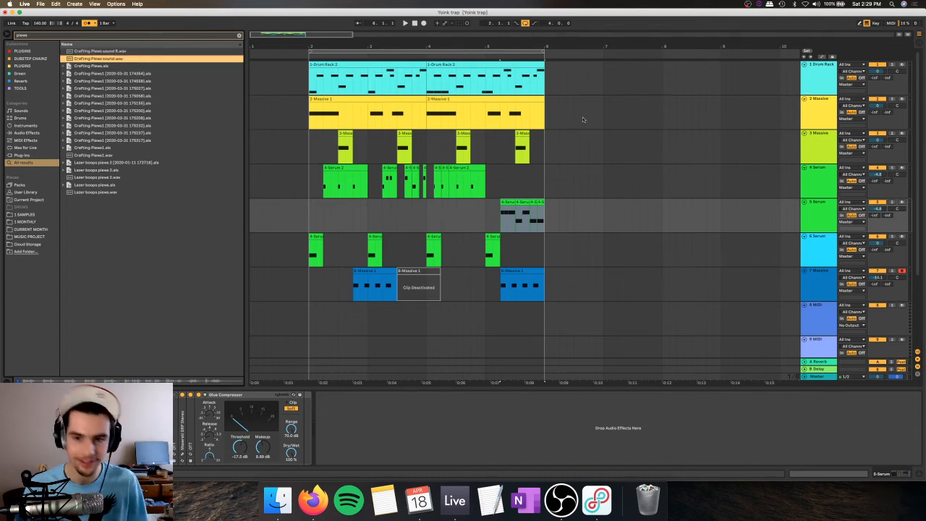
Step: Add an audio track below track 5, place Crafting Piews sound.wav from beat 5.2 to bar 6 on it, and play it
key(super+t)
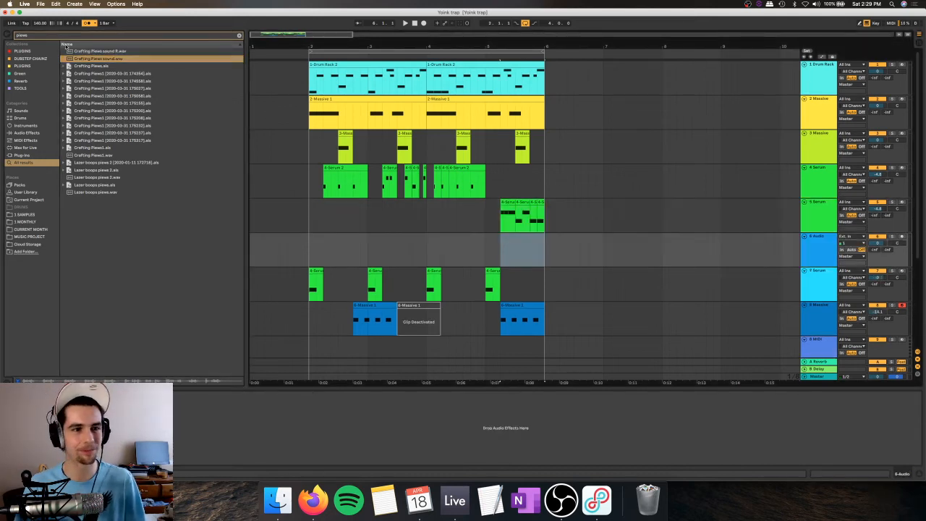
drag(80, 56, 500, 257)
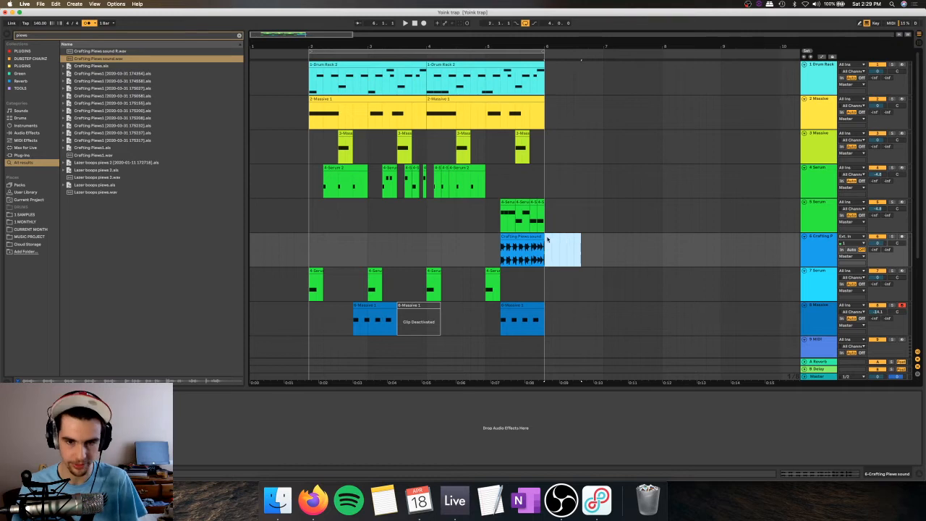
key(space)
Step: Solo audio track 6 and cut its Crafting Piews clip down to the first hit at beat 5.2
key(space)
click(892, 236)
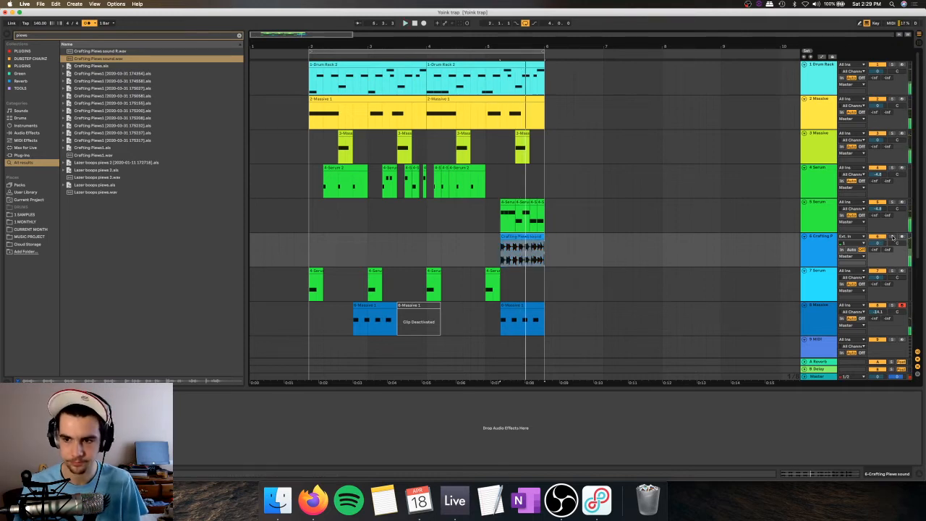
key(space)
drag(515, 46, 514, 98)
drag(475, 250, 673, 251)
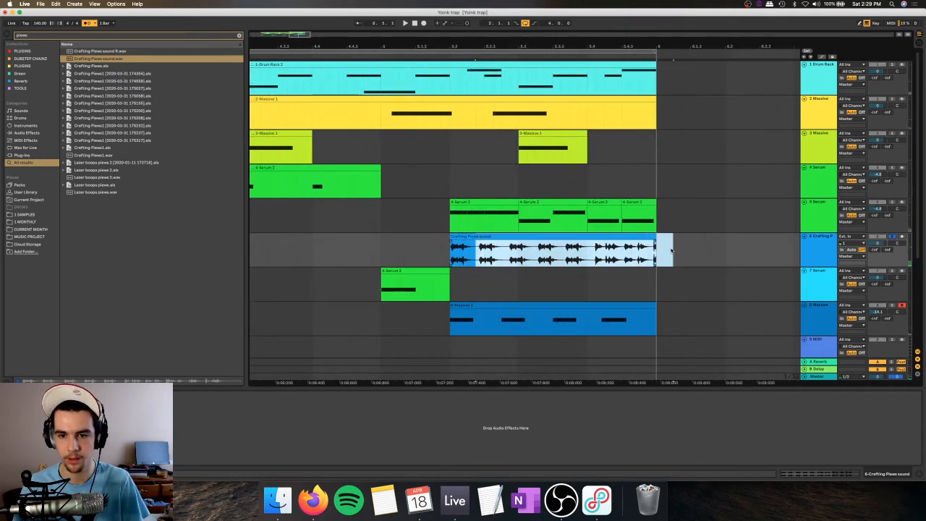
key(Delete)
click(465, 237)
click(482, 247)
click(465, 236)
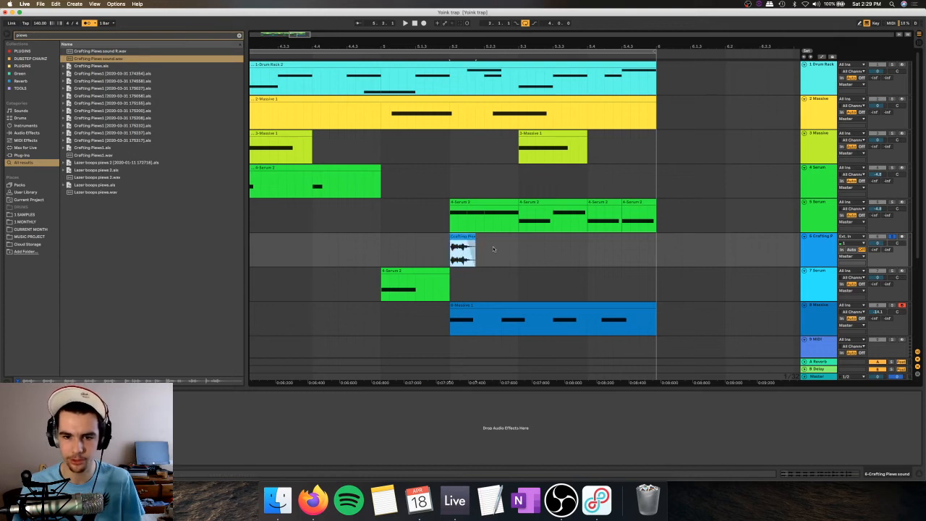
Step: Copy the Crafting Piews hit to 5.2.3 on track 6, play the pair, and duplicate it until bar 6
click(492, 247)
key(super+v)
key(space)
key(space)
click(464, 236)
key(space)
key(space)
key(space)
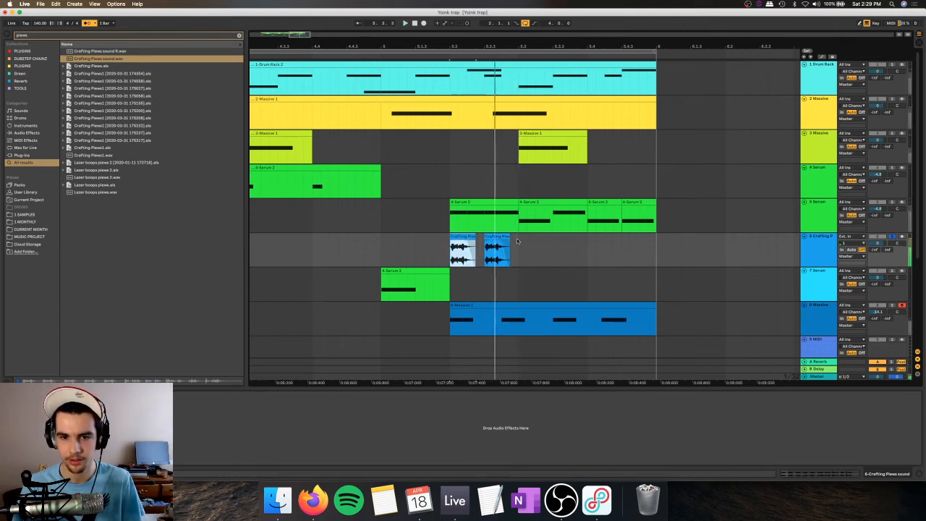
key(space)
drag(515, 248, 446, 247)
key(super+d)
key(super+d)
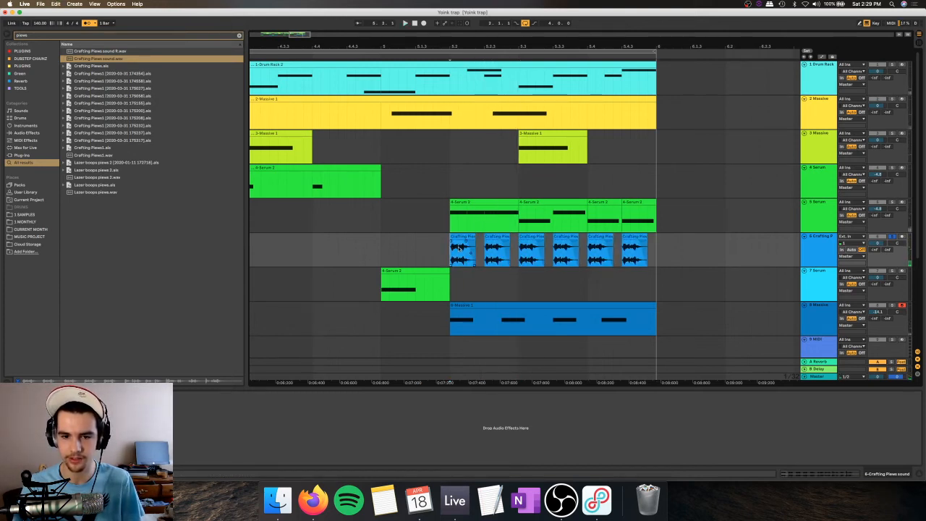
Step: Take track 6 out of solo, play the fill, and move its second hit onto beat 5.3
click(892, 237)
key(space)
key(space)
key(space)
click(487, 237)
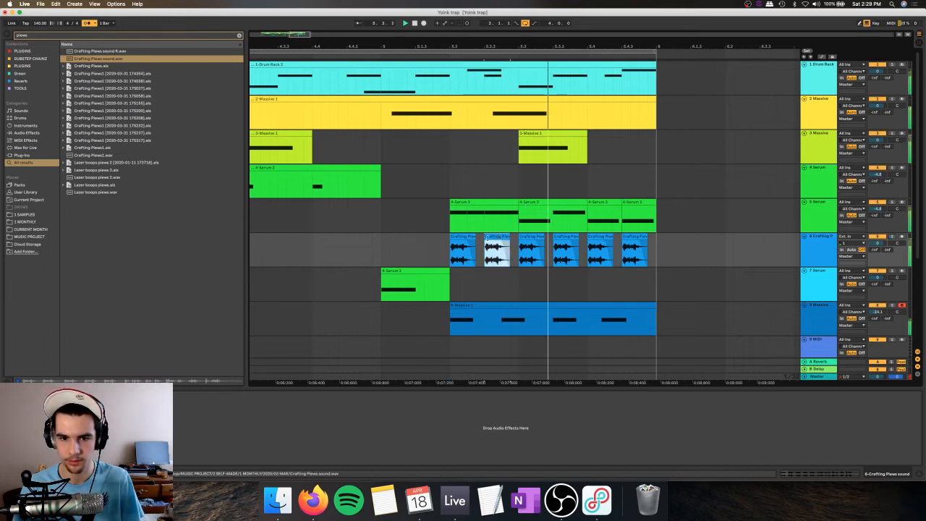
drag(488, 237, 529, 236)
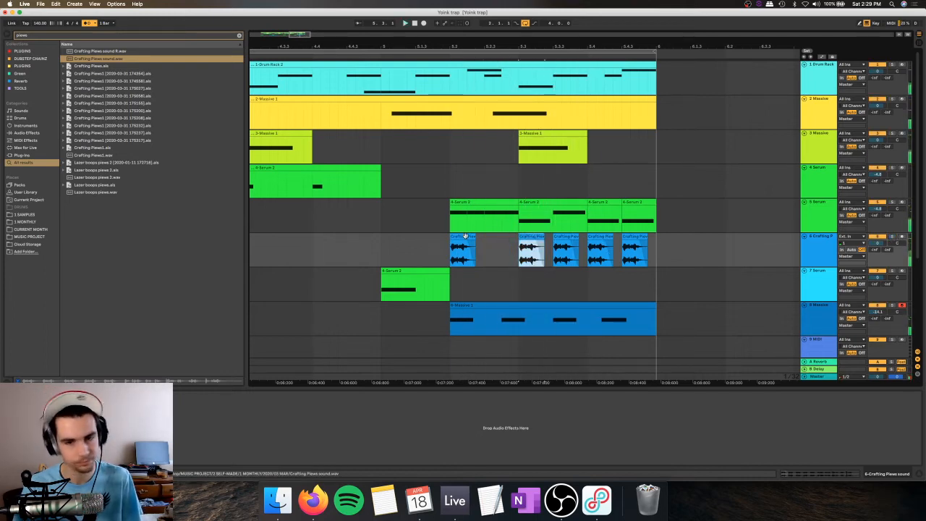
Step: Delete the track 8 Massive clip at beat 5.2 and play the fill
drag(465, 237, 464, 237)
click(449, 325)
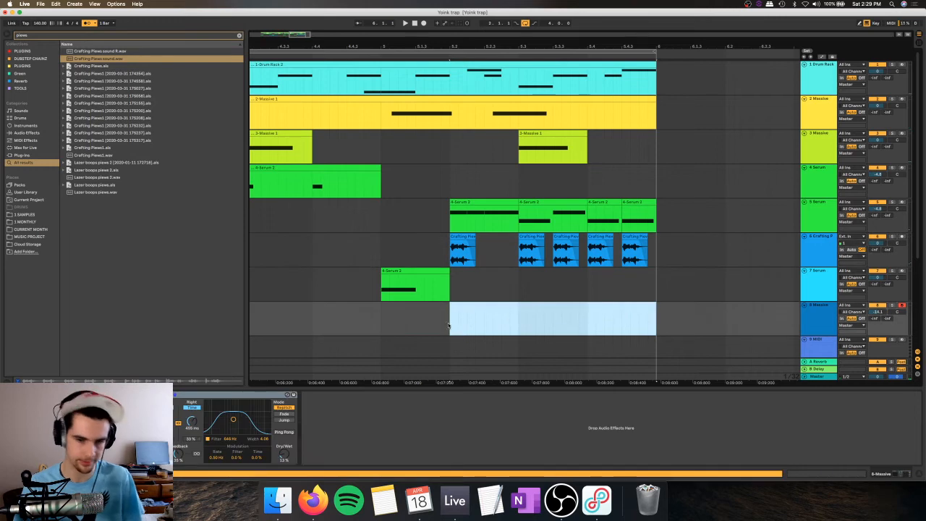
click(448, 325)
key(space)
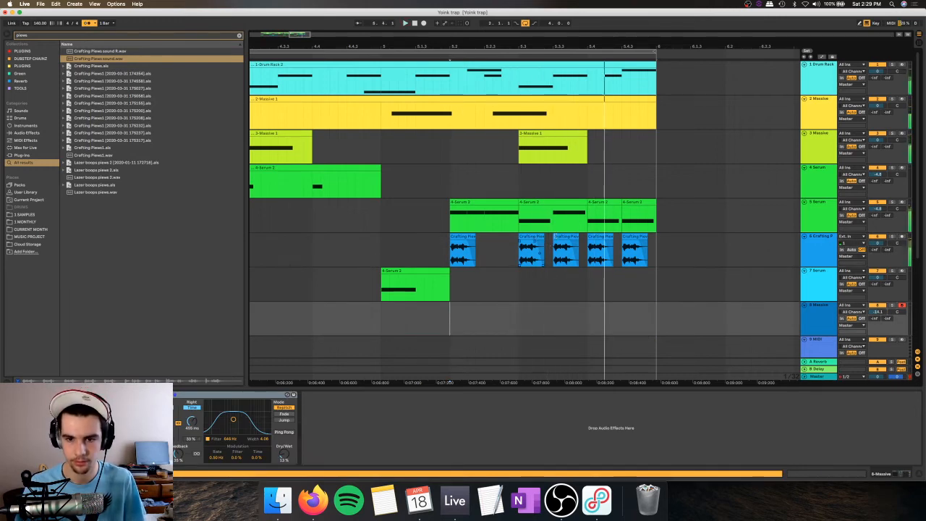
Step: Delete the Crafting Piews hits at 5.3.3 and 5.4.3 on track 6
click(566, 249)
key(Delete)
click(634, 250)
key(Delete)
click(439, 219)
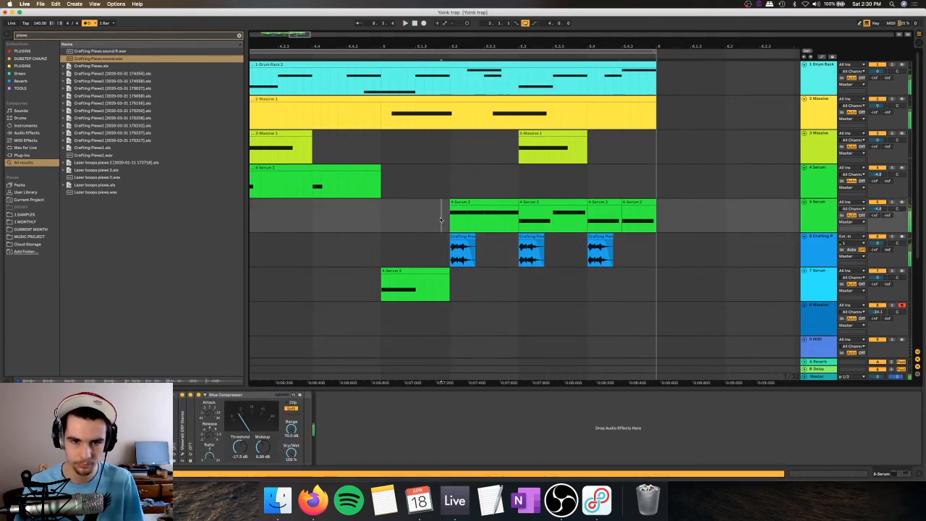
Step: Reshape the fade-out of the first Crafting Piews hit and copy it over the hits at beats 5.3 and 5.4
click(464, 245)
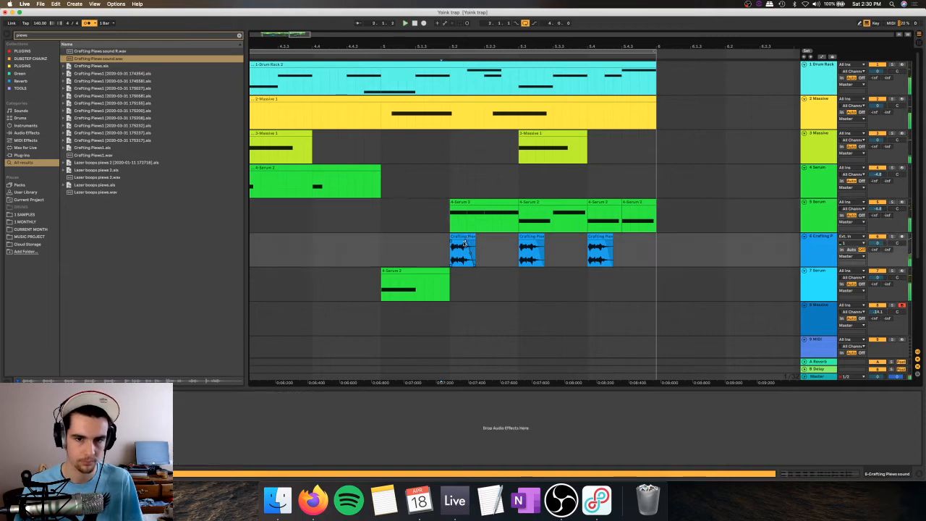
drag(464, 245, 463, 256)
click(468, 237)
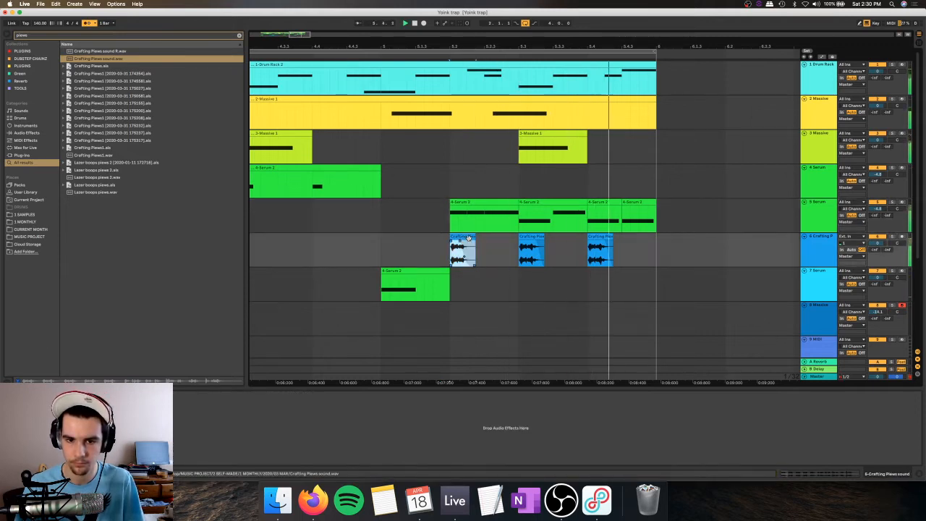
key(super+c)
click(511, 248)
click(519, 229)
click(524, 237)
key(super+v)
click(593, 236)
key(super+v)
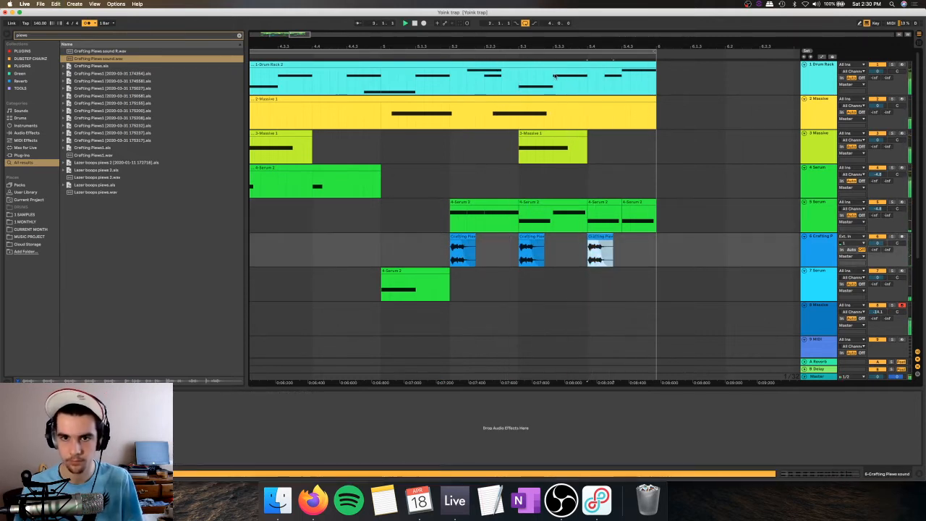
Step: Clear the browser search and set the playback start to bar 2
drag(571, 47, 571, 14)
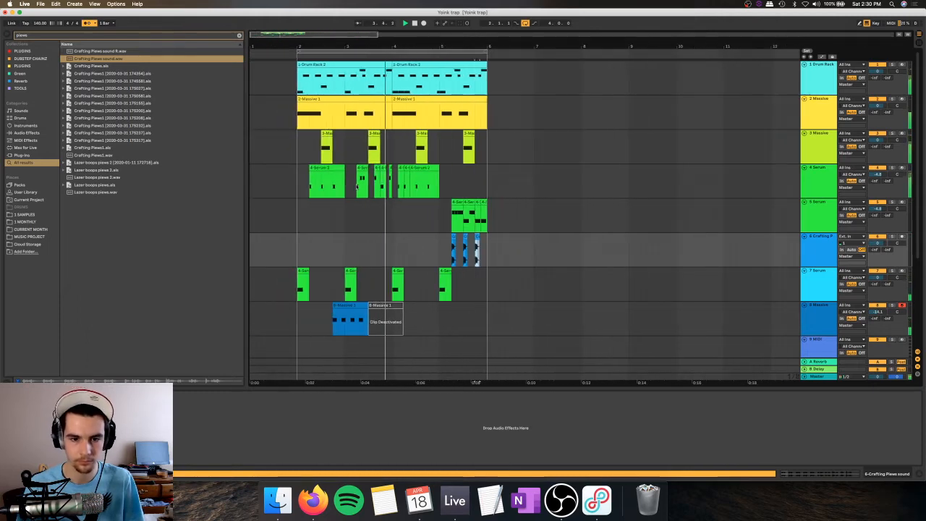
click(238, 35)
click(298, 81)
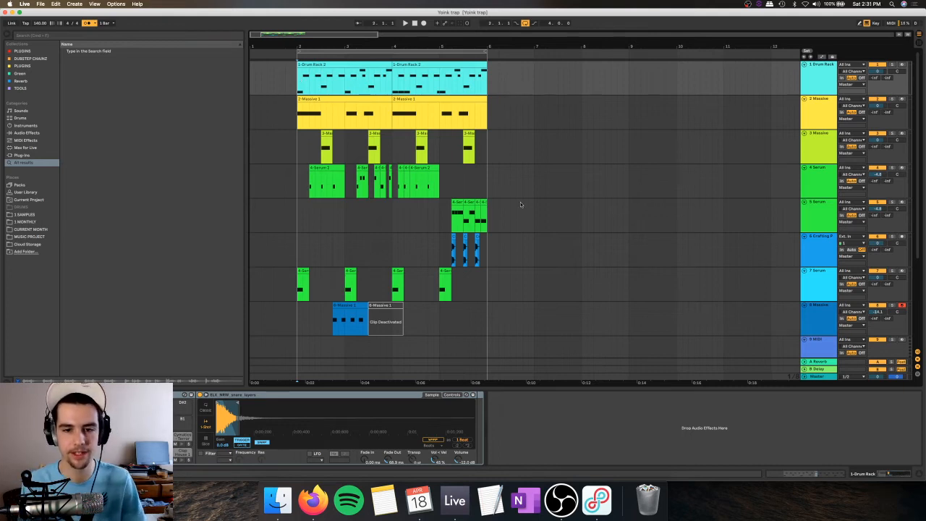
Step: Play the fill at the loop's end and the loop's opening, checking the track 4 Serum and track 8 Massive clips
click(451, 250)
key(space)
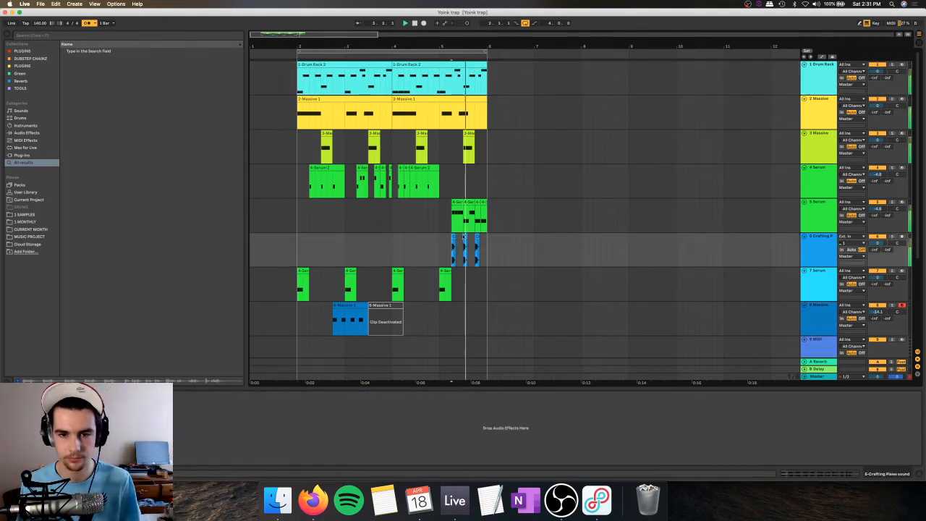
click(297, 214)
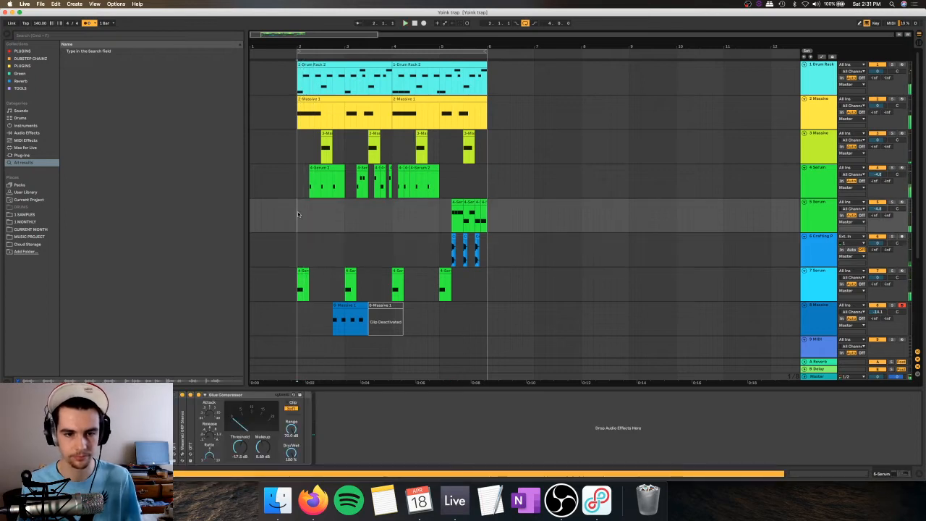
click(330, 168)
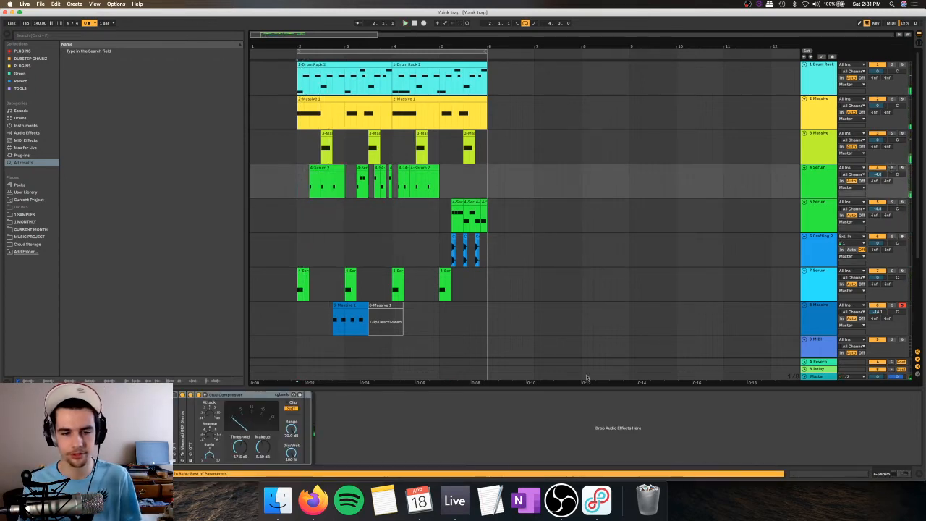
click(358, 305)
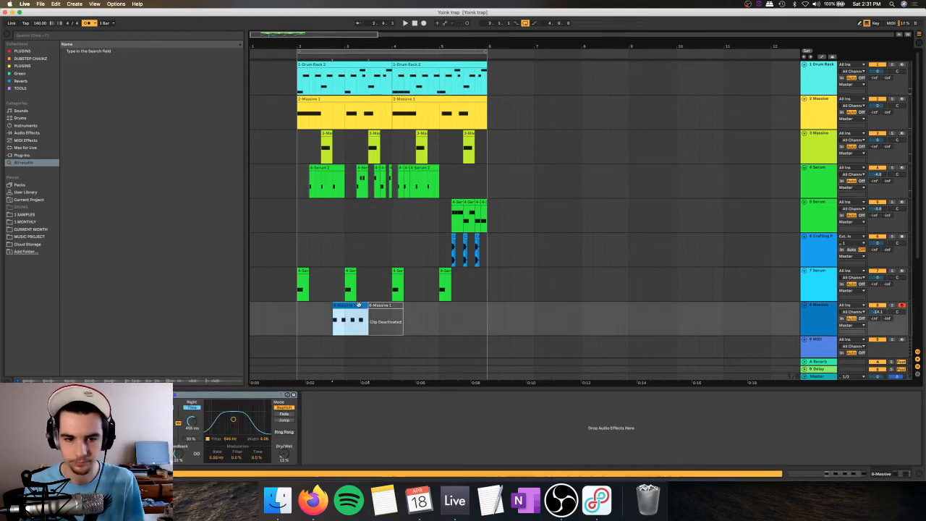
click(828, 316)
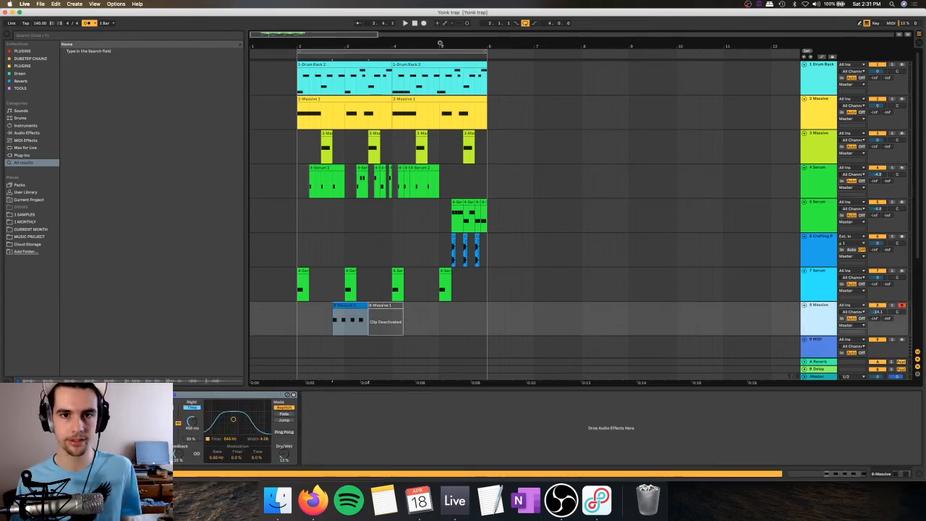
Step: Move all clips of the four-bar section from bar 2 to bar 9 on every track
drag(440, 46, 324, 48)
key(super+a)
click(305, 82)
key(super+a)
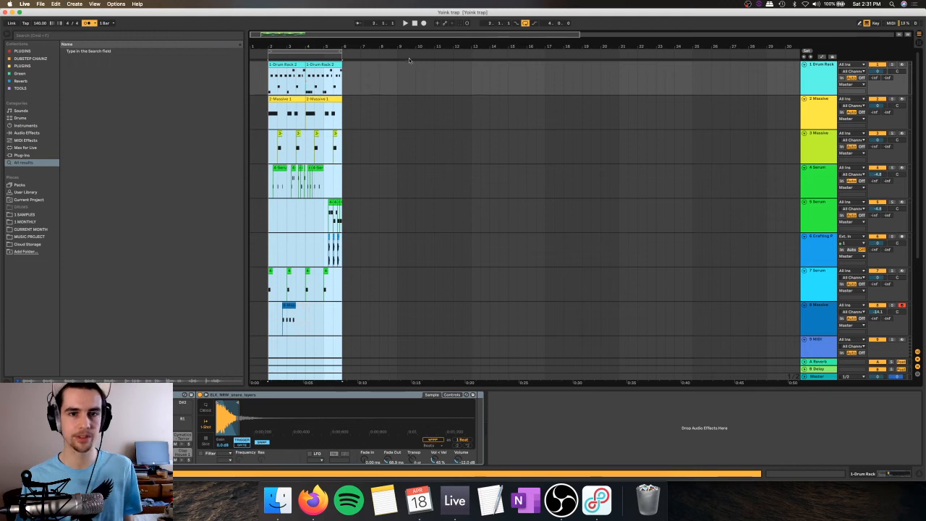
key(Delete)
drag(409, 47, 369, 48)
click(367, 72)
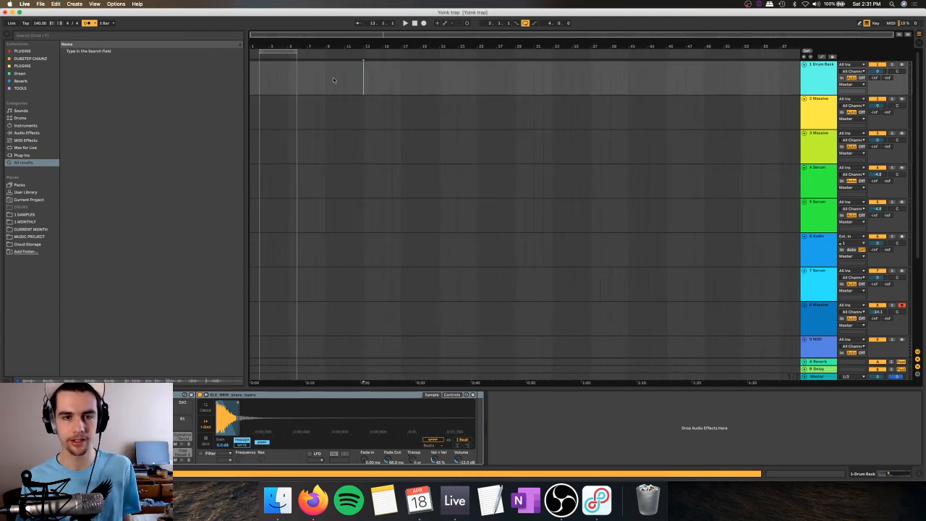
key(super+z)
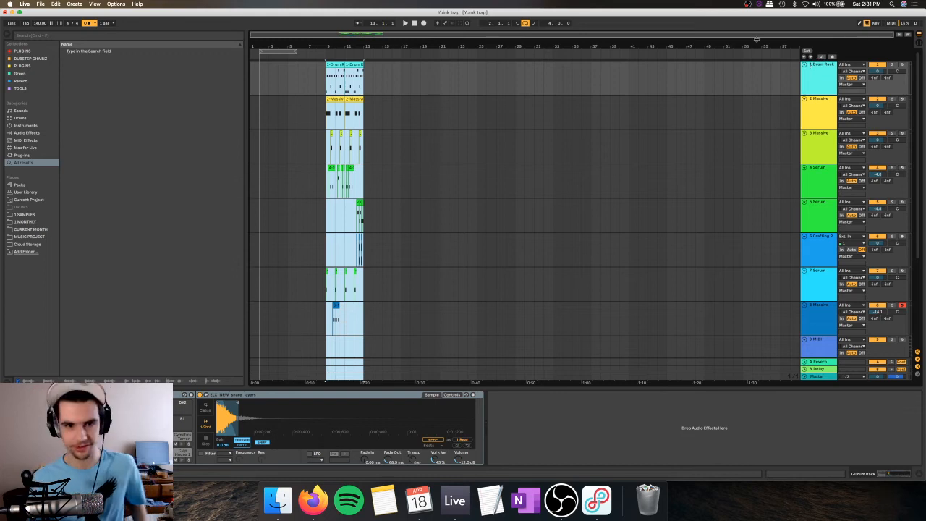
Step: Turn off arrangement looping and set the playback start to bar 9
click(345, 70)
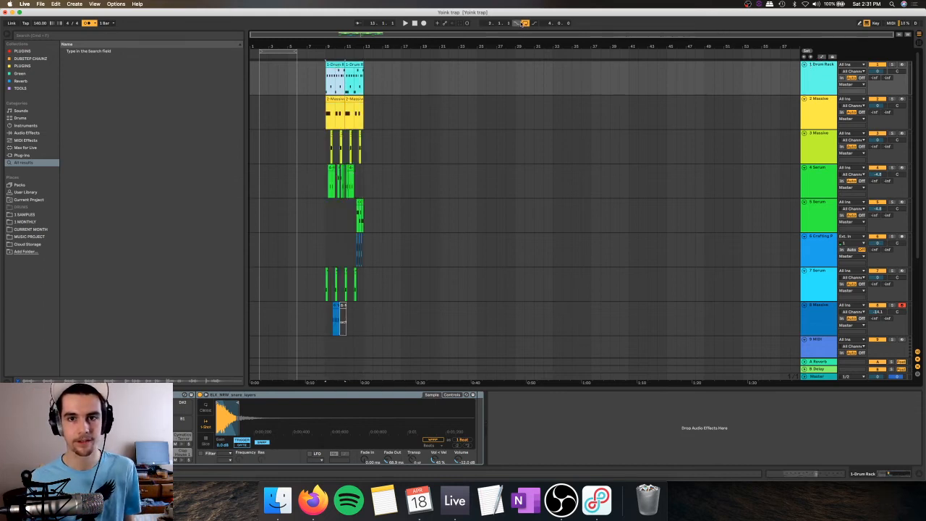
click(253, 76)
click(325, 81)
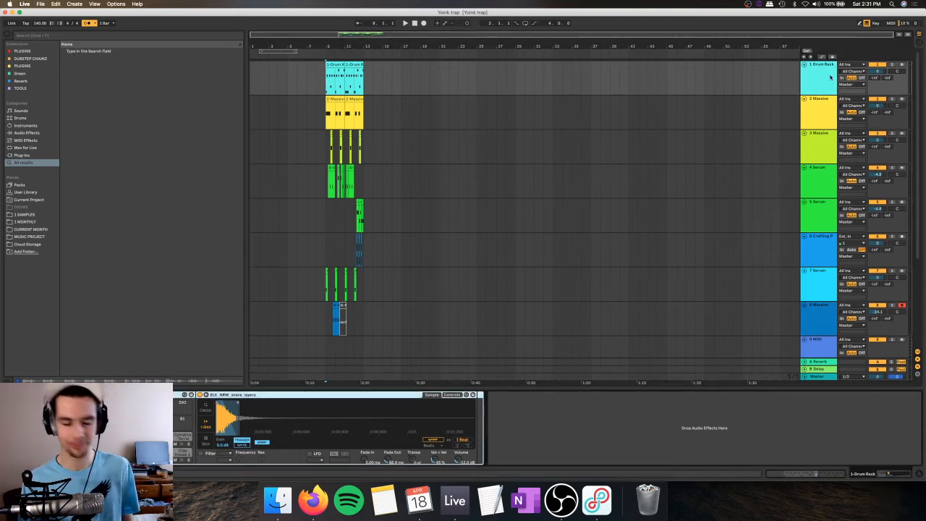
Step: Arm the track 1 Drum Rack for recording and trigger its clap pad
click(901, 65)
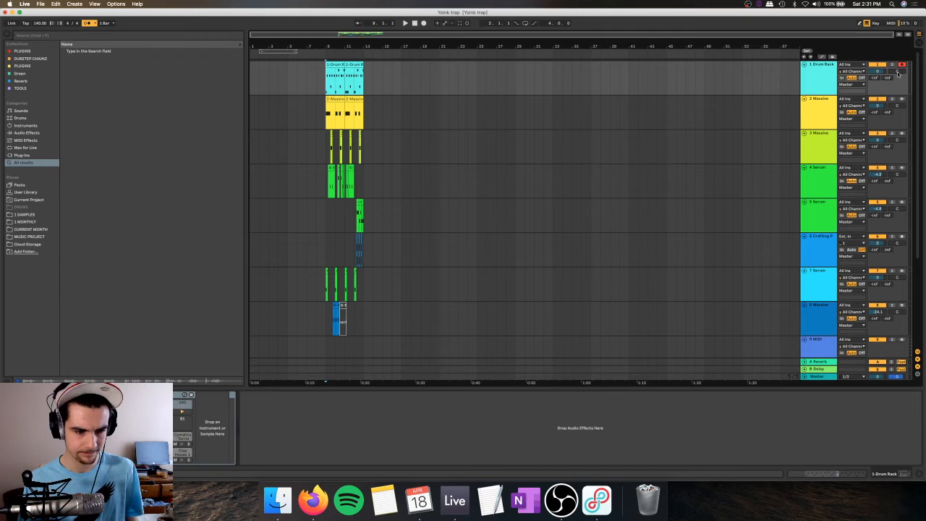
key(e)
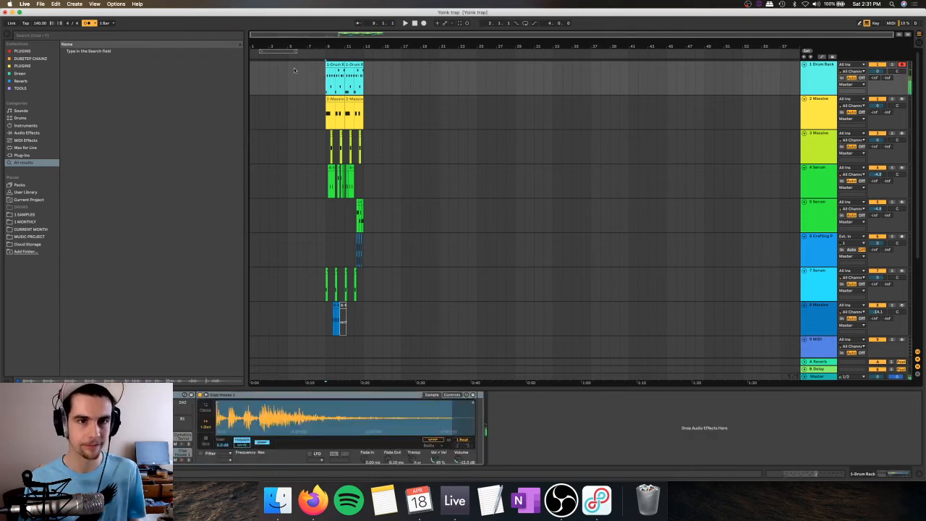
Step: Record a one-bar clap pattern on the track 1 Drum Rack from bar 5 and open the recorded clip's notes
click(289, 72)
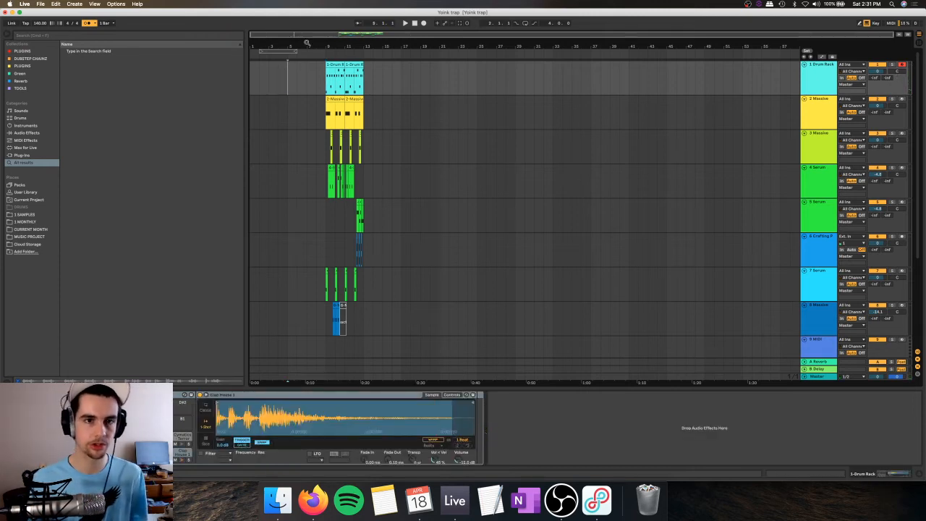
drag(297, 48, 293, 46)
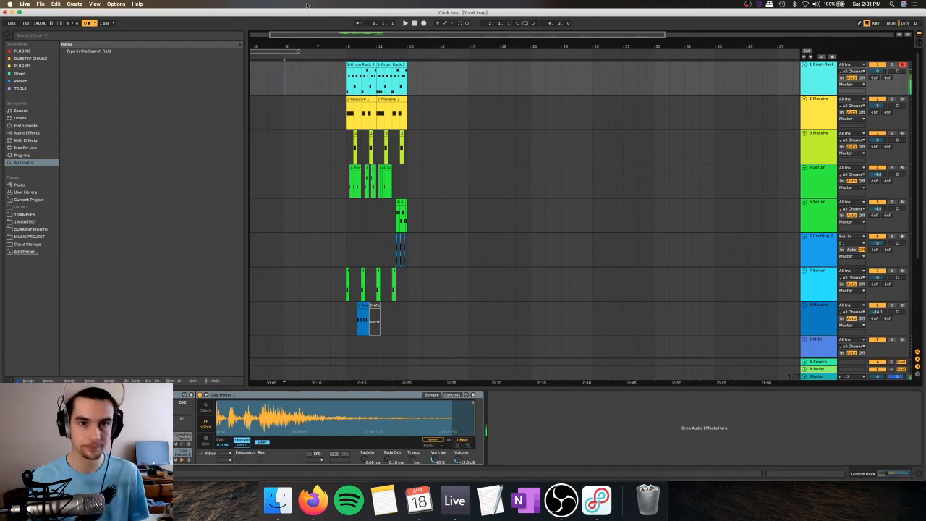
click(424, 23)
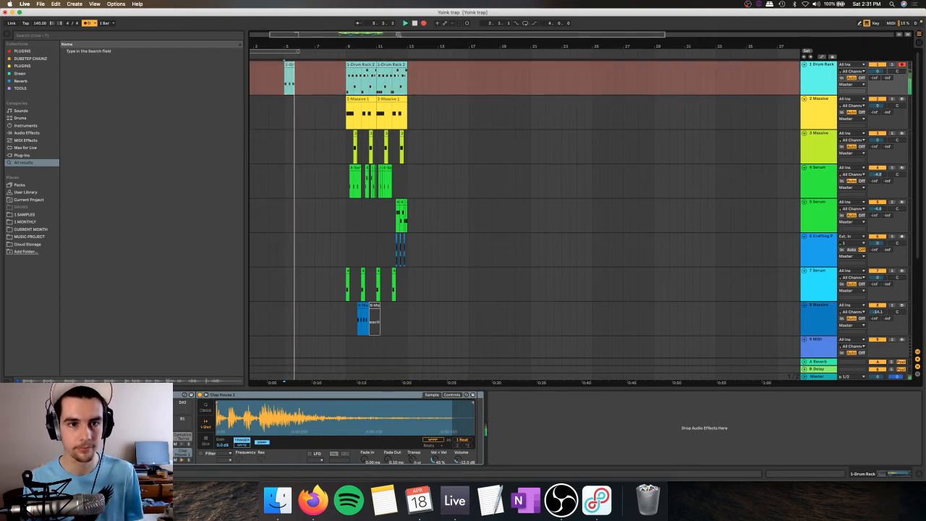
key(space)
click(289, 64)
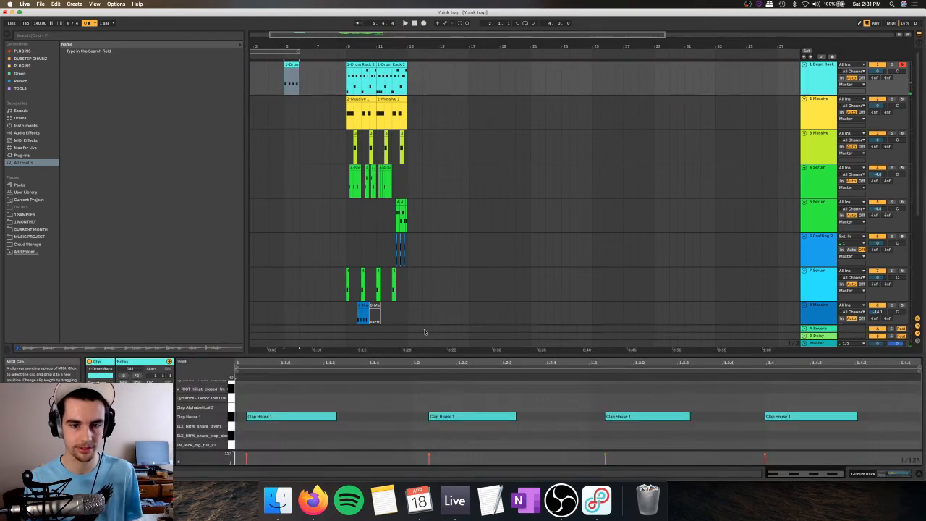
Step: Try quantizing the recorded clap notes and play back the result
right_click(426, 391)
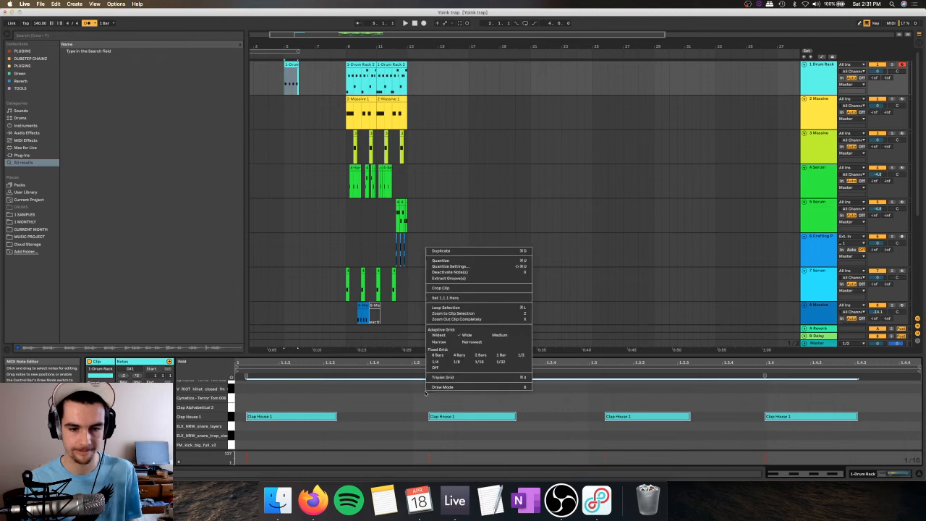
click(452, 260)
key(space)
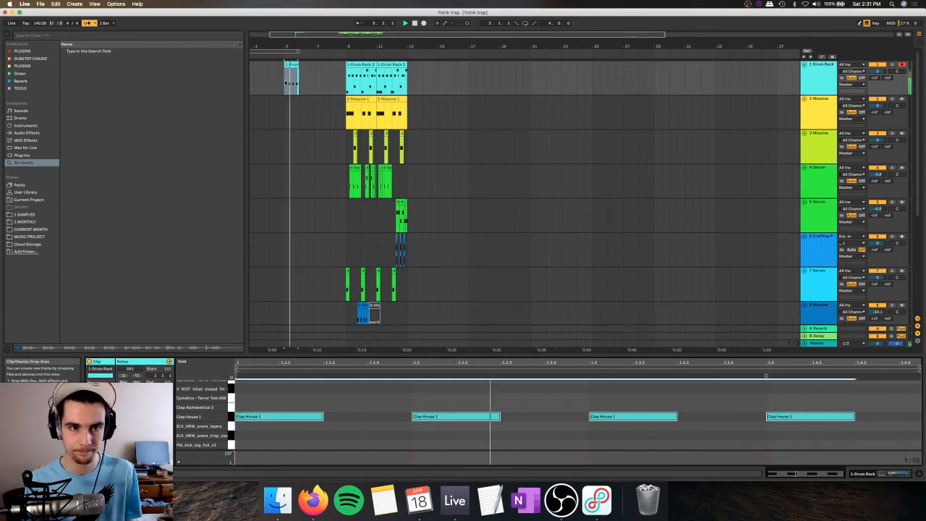
key(space)
key(super+z)
Step: Shift all the clap notes to begin at the clip start and move the last clap onto beat 1.4 during playback
drag(329, 413, 307, 418)
key(space)
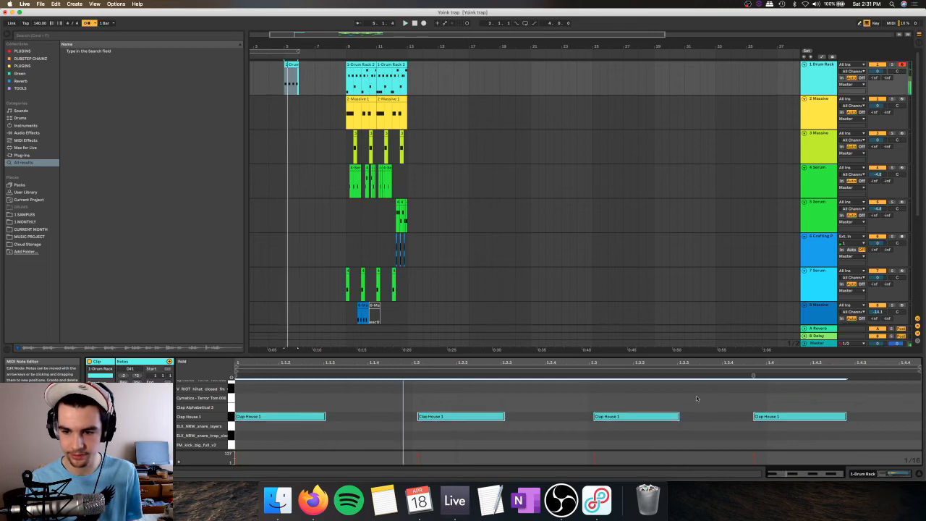
drag(770, 416, 788, 417)
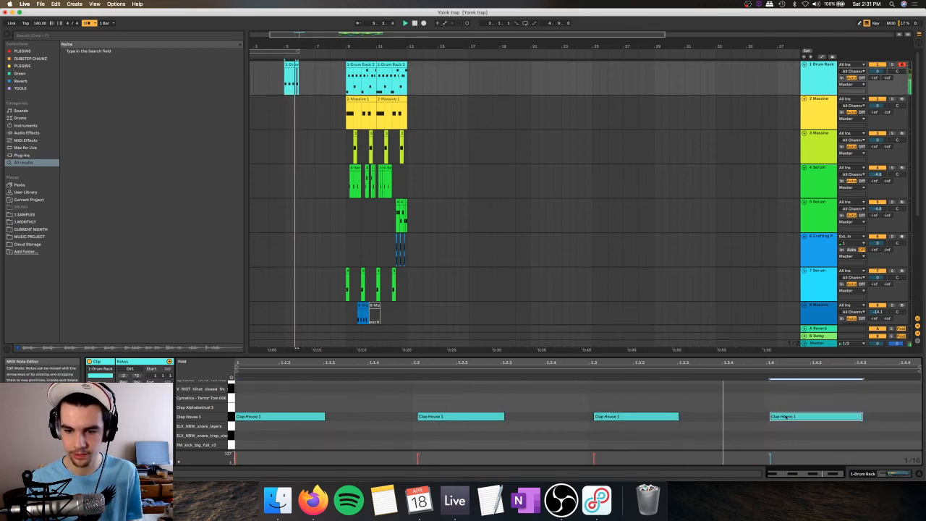
key(space)
Step: Duplicate the short clap clip along track 1 from bar 5 and play the repeats
click(288, 67)
key(super+d)
key(super+d)
key(super+d)
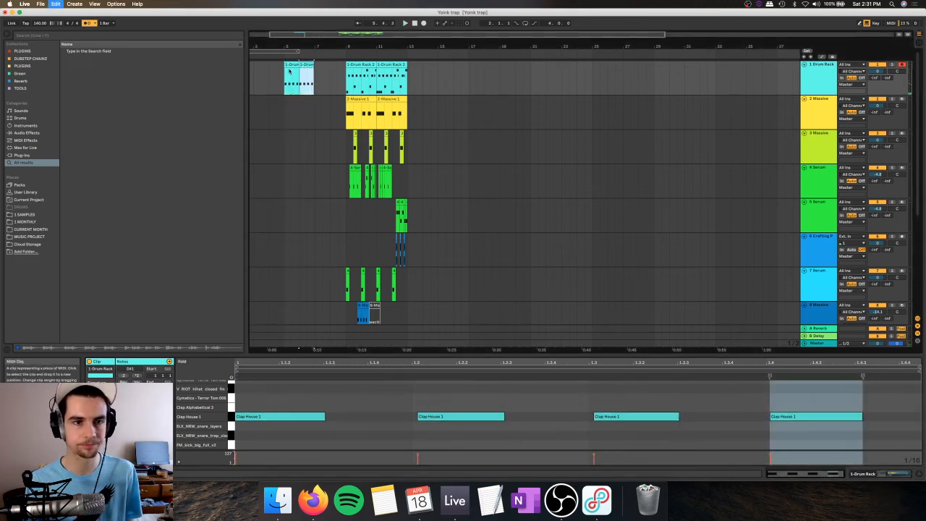
click(291, 76)
key(space)
key(super+z)
key(space)
Step: Consolidate the bar 5 clap clip to a full bar and nudge its first clap note slightly later
drag(290, 80, 299, 78)
key(super+j)
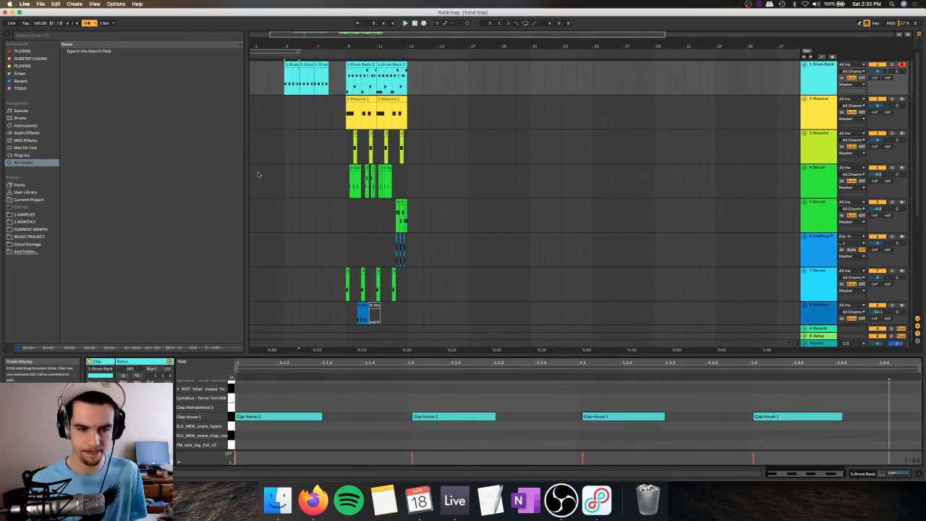
click(304, 417)
key(Right)
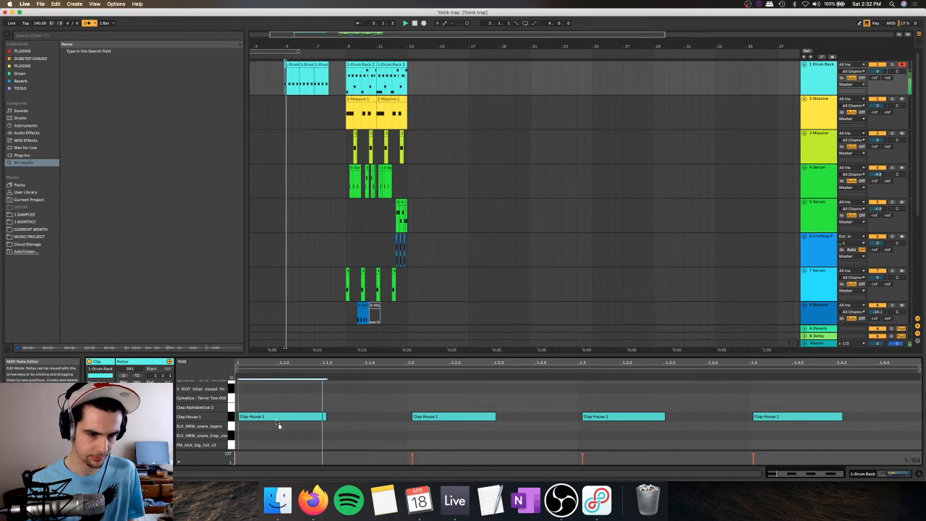
Step: Duplicate the bar 5 clap clip three times to fill track 1 up to bar 9
click(292, 65)
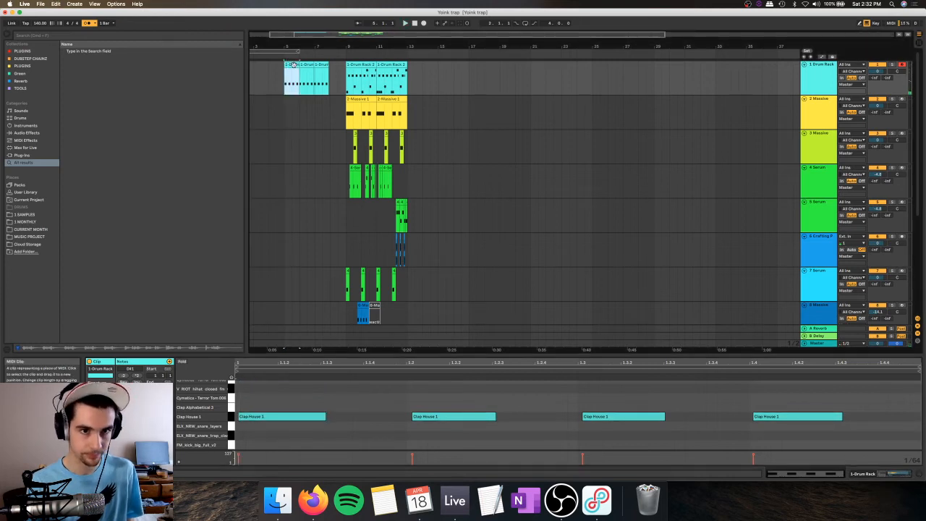
key(space)
key(super+d)
key(super+z)
click(292, 65)
key(super+d)
key(super+d)
key(super+d)
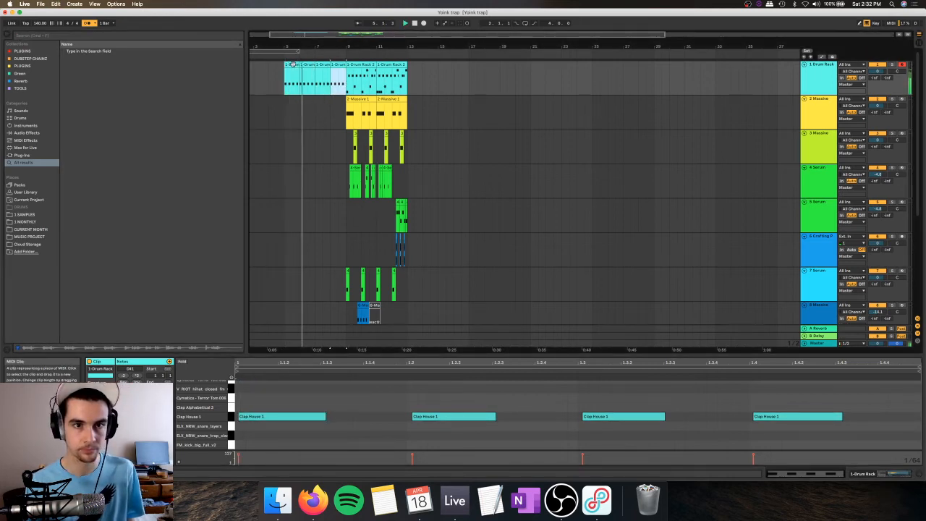
Step: Arm track 2 Massive, record a new bass line from bar 5 to just past bar 9, and play its opening
click(900, 100)
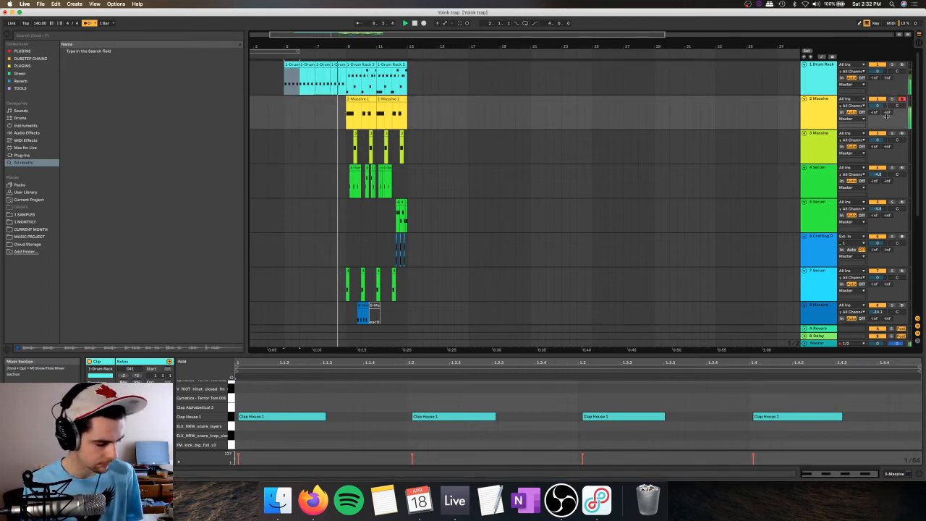
key(space)
key(space)
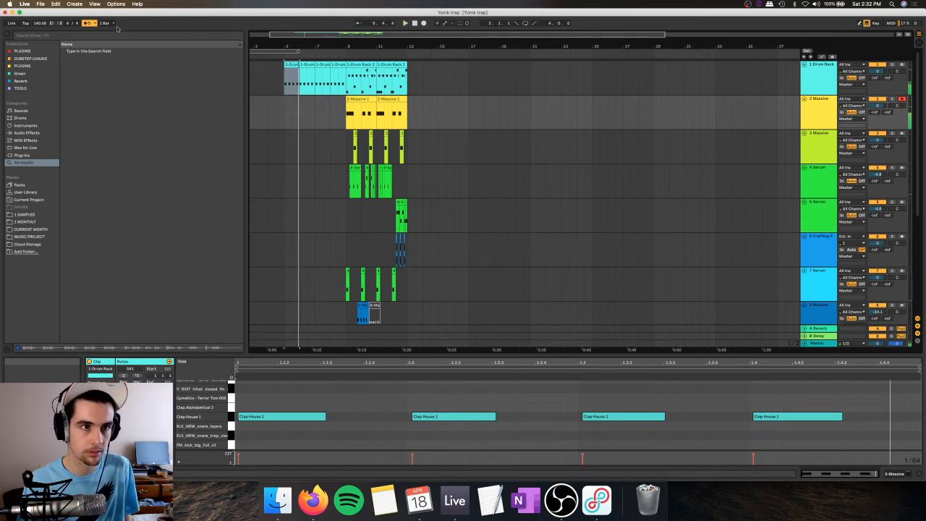
click(423, 23)
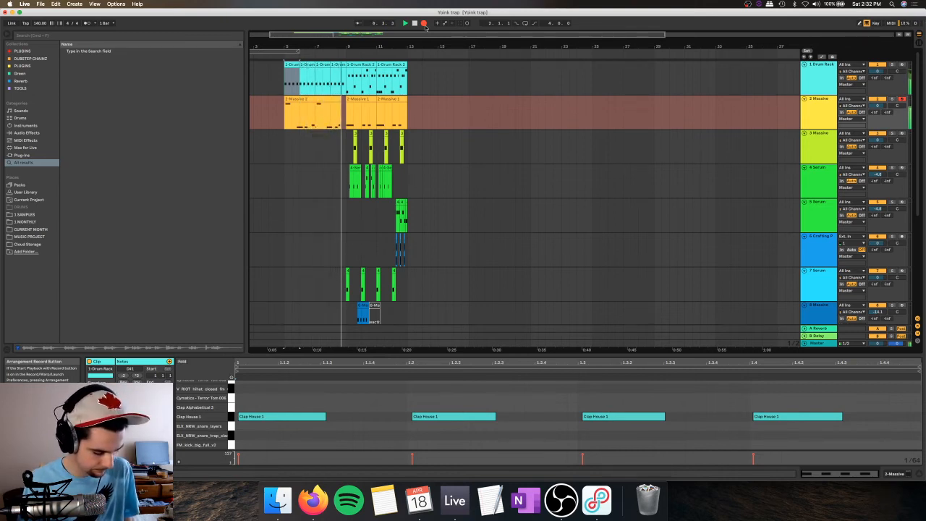
key(space)
key(space)
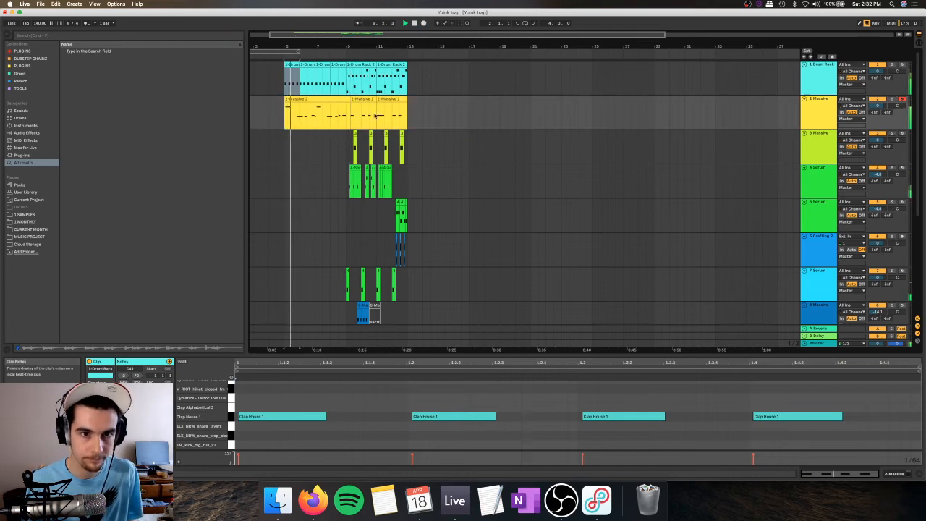
key(space)
Step: Trim the recorded track 2 bass clip to end at bar 9 and move its first note to the clip start
click(334, 100)
click(335, 99)
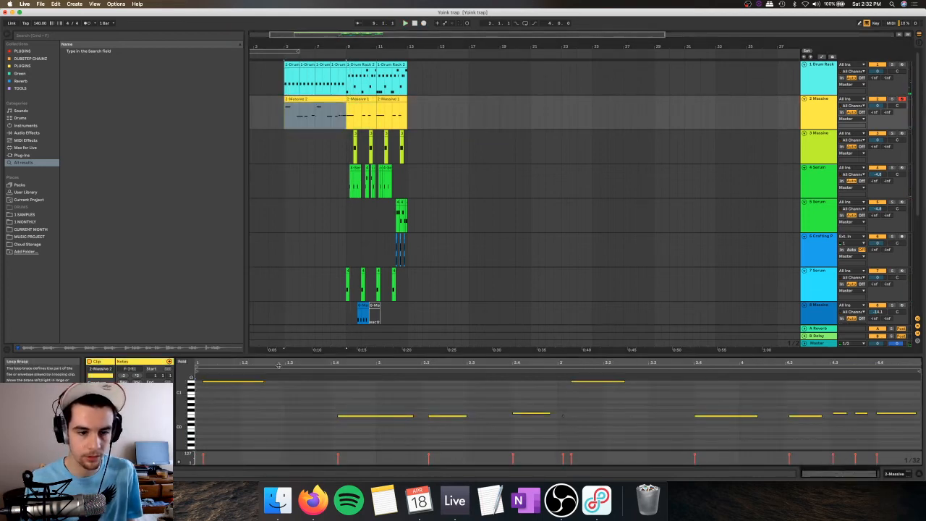
drag(213, 376, 223, 394)
key(Left)
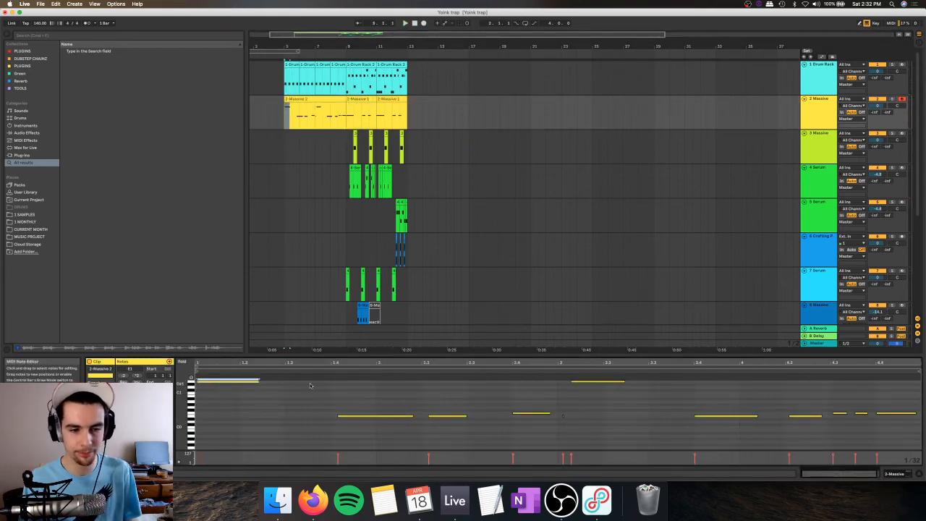
Step: Move the recorded bass clip from track 2 to track 3 Massive at bar 5 and listen to it there
drag(304, 100, 308, 142)
key(space)
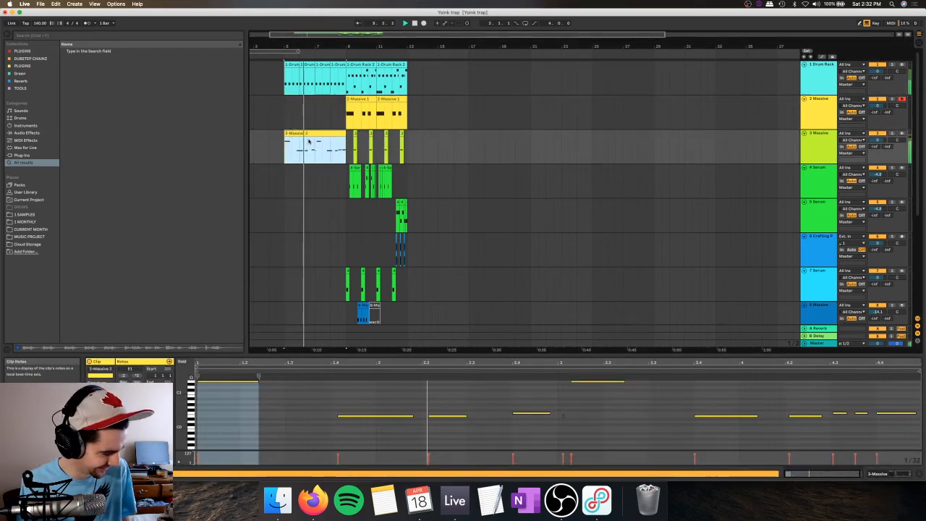
double_click(817, 140)
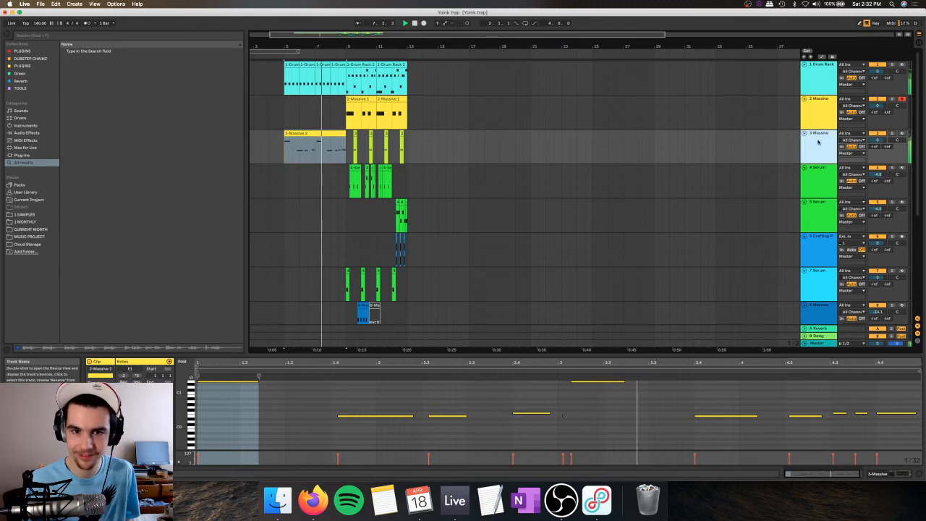
key(shift+Tab)
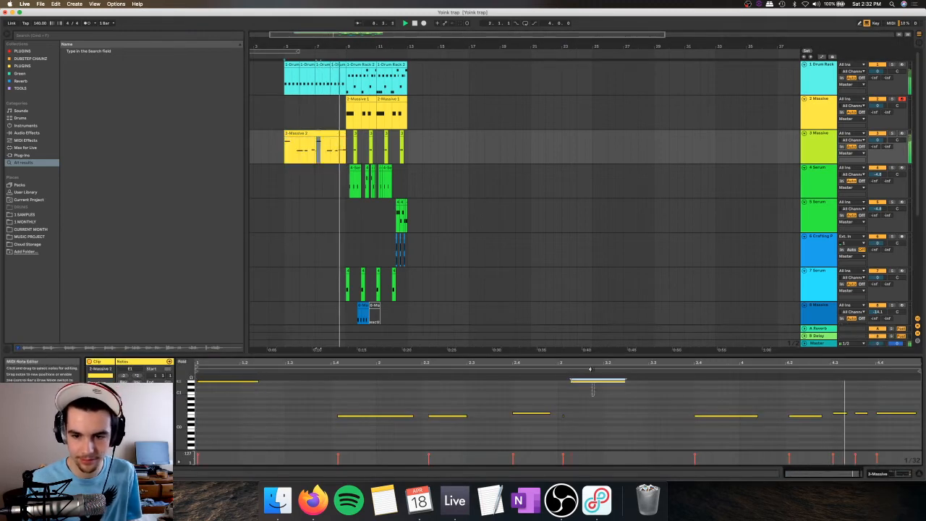
Step: Remove the stray short note near the bass clip's third bar and align the high note with that bar's start
click(565, 419)
click(563, 418)
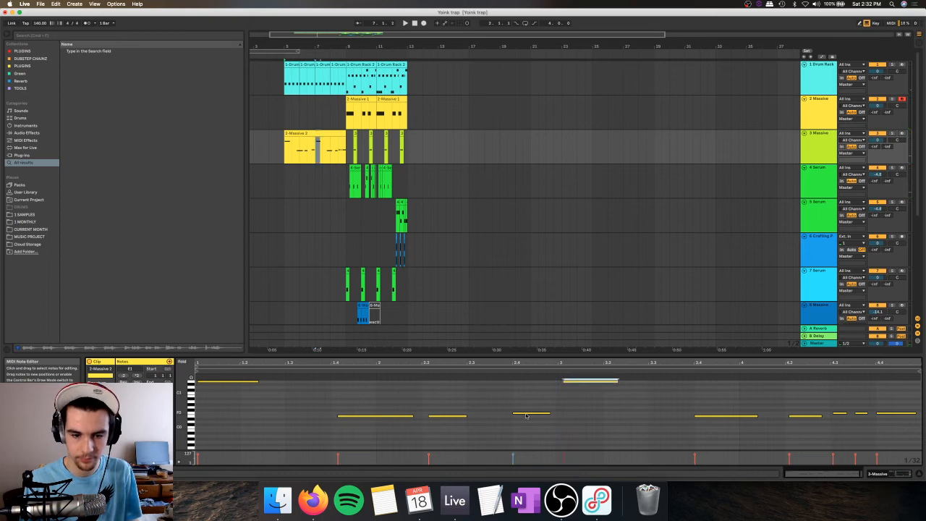
key(space)
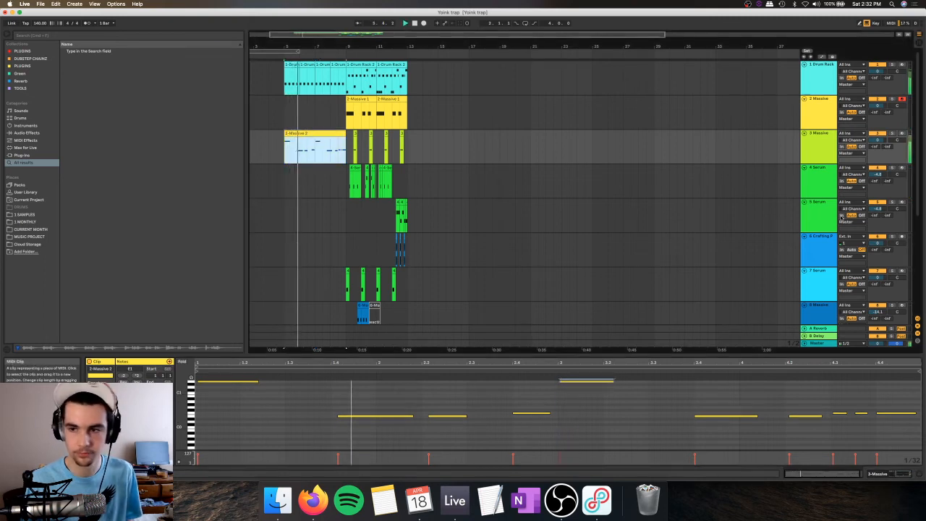
Step: Nudge the two low bass notes earlier onto beats 1.4 and 2.2, and play the track 3 clip
key(space)
drag(397, 401, 451, 428)
key(space)
key(Left)
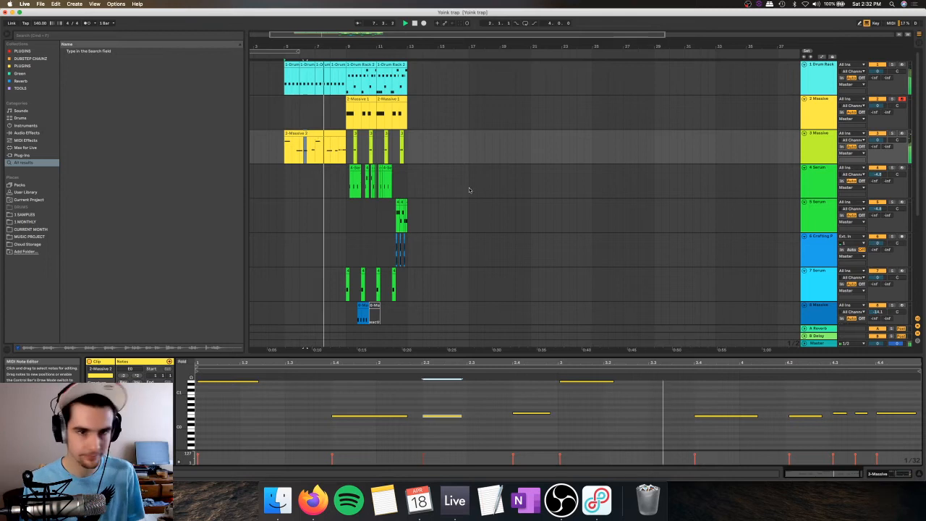
click(308, 133)
key(space)
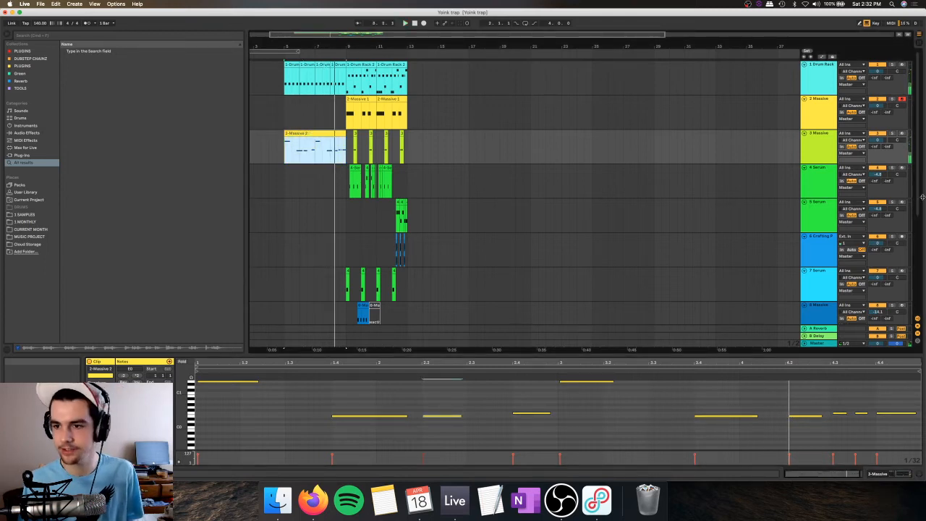
Step: Arm tracks 5 to 8 in turn to audition their sounds, and insert a new MIDI track below track 8
click(902, 203)
click(902, 236)
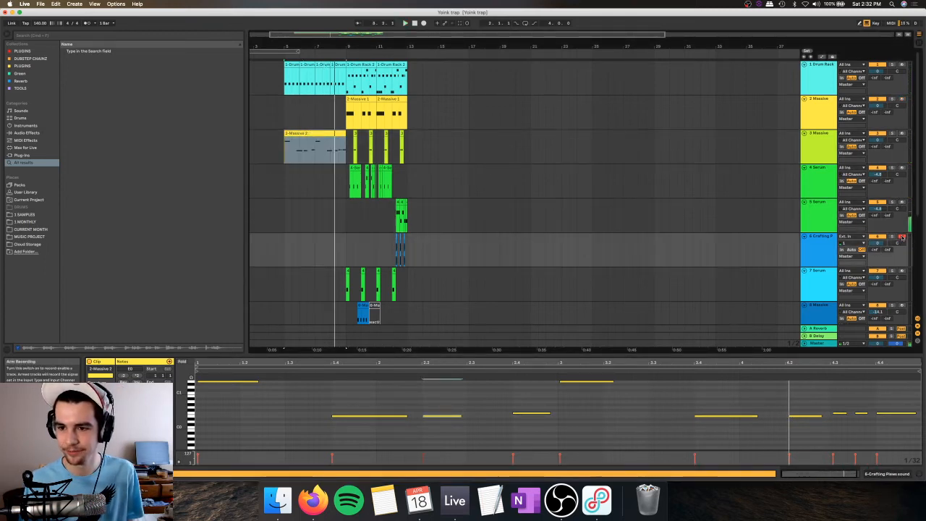
scroll(902, 237, down, 3)
click(902, 190)
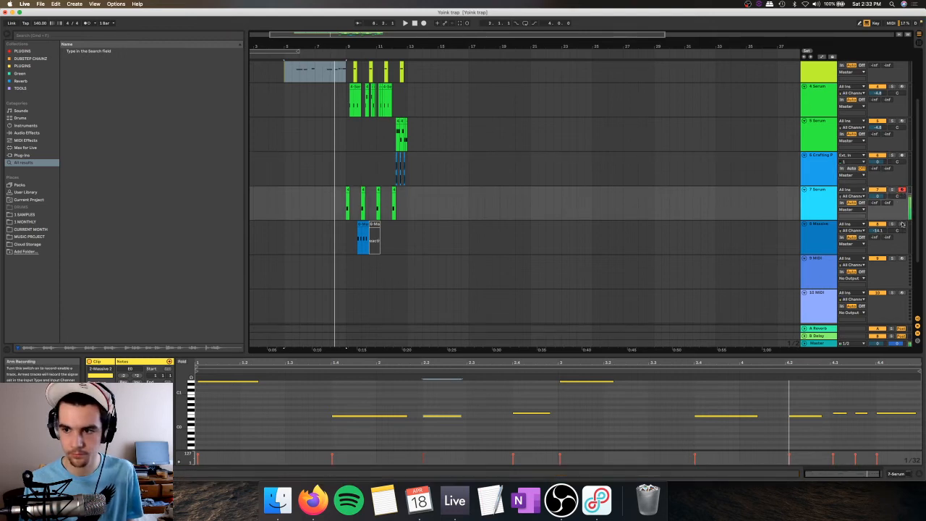
click(901, 225)
key(super+shift+t)
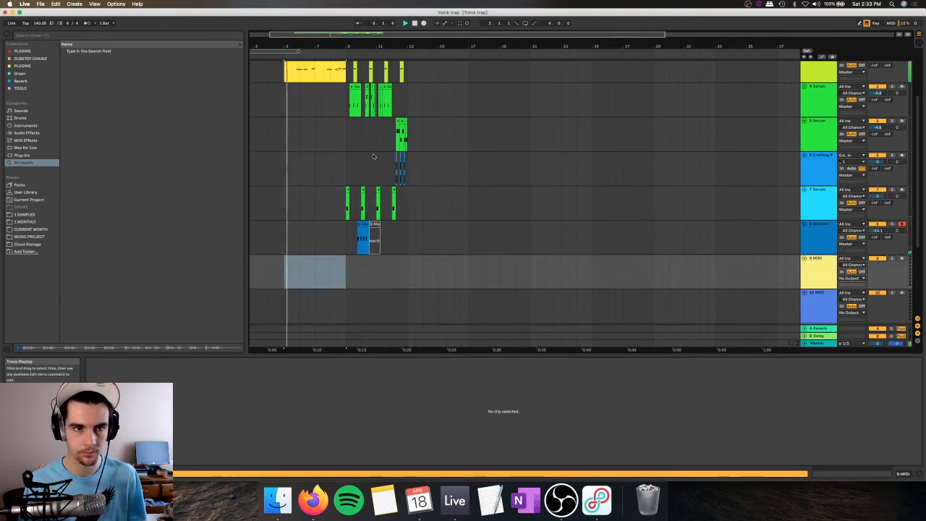
Step: Add an Auto Filter to track 3 Massive and lower its cutoff frequency
scroll(420, 145, up, 3)
click(824, 139)
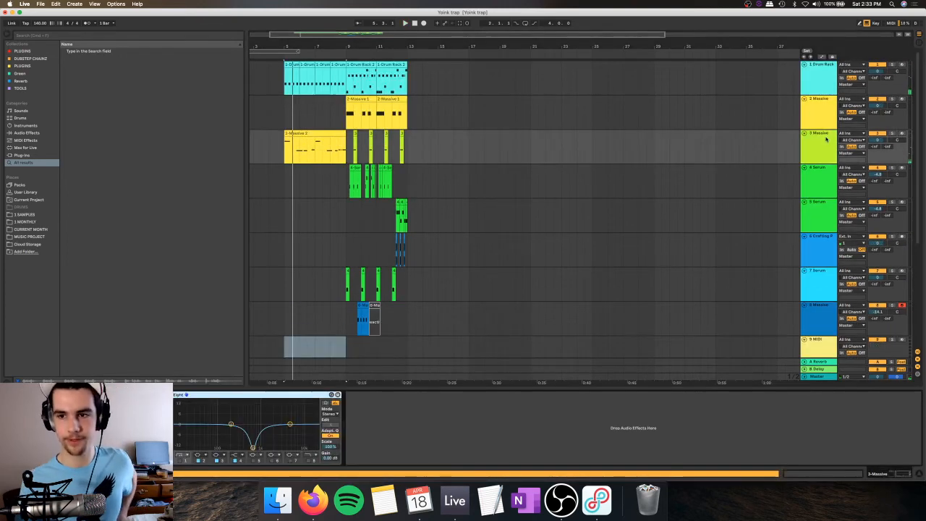
click(22, 134)
double_click(101, 65)
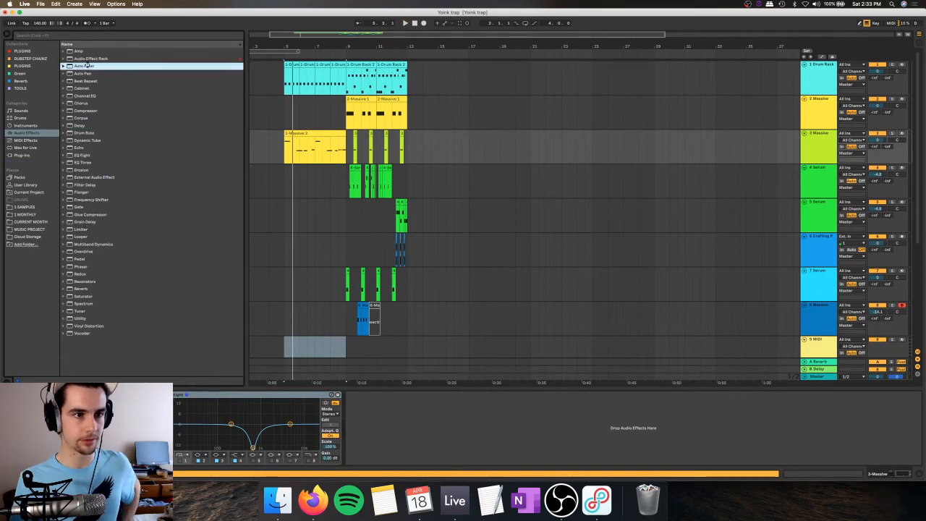
drag(458, 414, 459, 419)
Step: Show the Auto Filter frequency in a new automation lane, draw a rising ramp from bar 5 to bar 9 on track 3, and play it
right_click(459, 413)
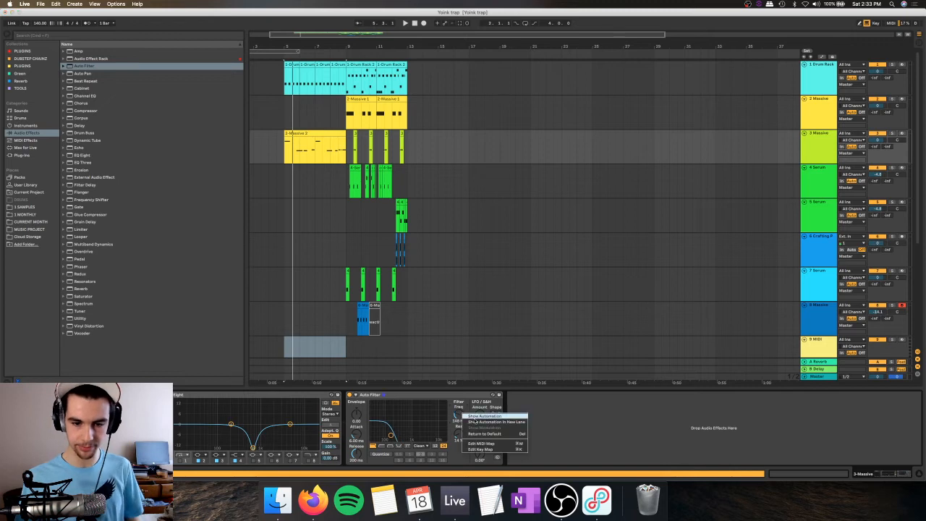
click(486, 422)
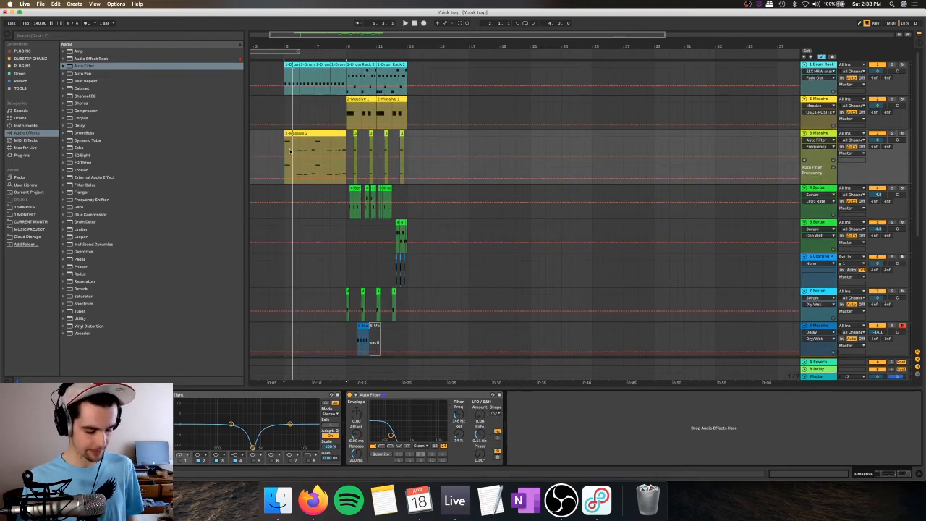
key(b)
drag(291, 150, 293, 135)
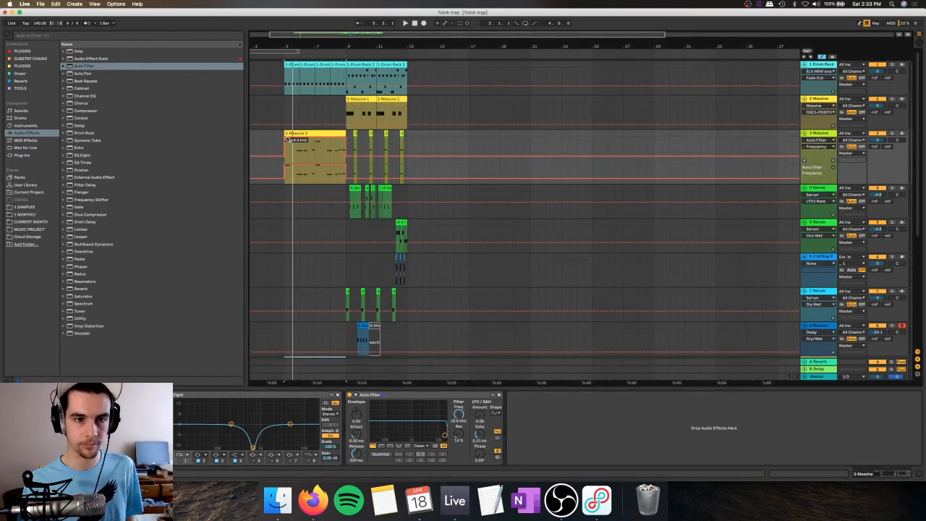
click(286, 138)
key(space)
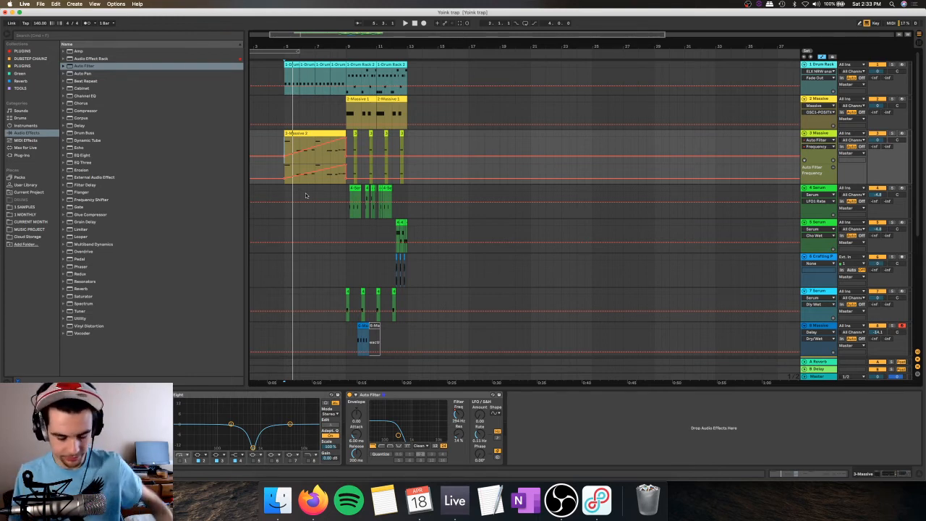
Step: Play the four-bar build-up with the rising filter ramp on track 3
click(313, 134)
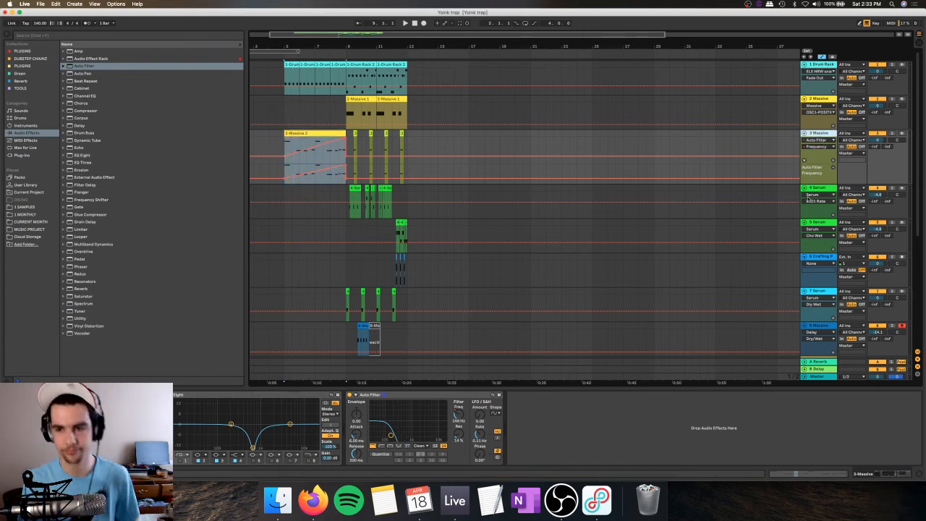
key(space)
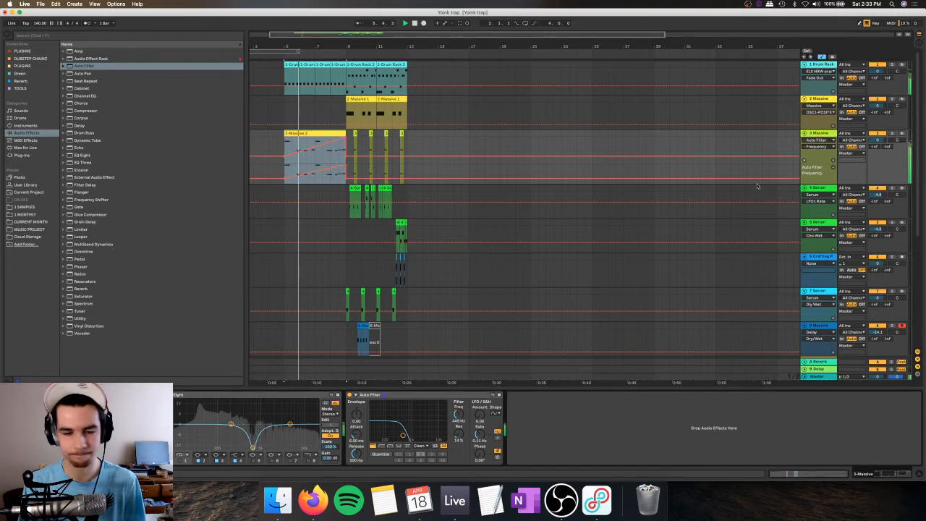
scroll(820, 274, down, 3)
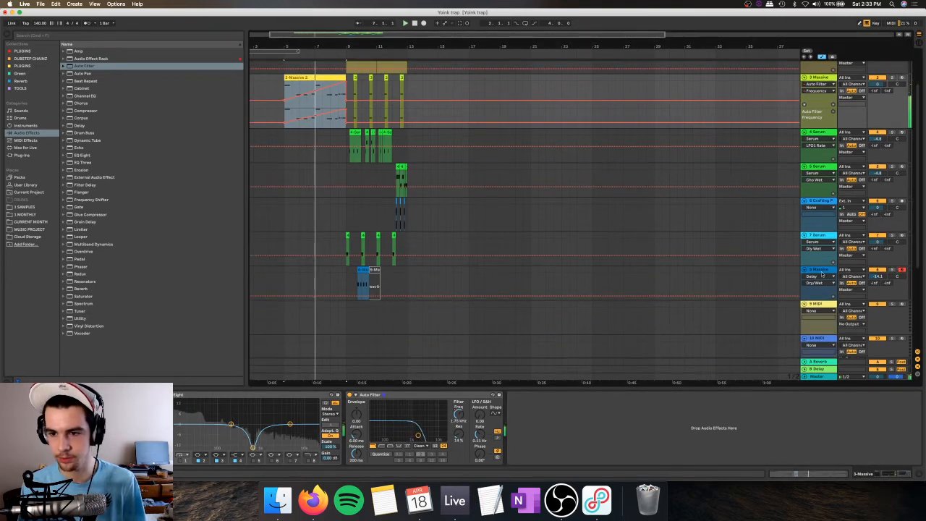
Step: Insert a new MIDI track below track 8 and load Serum onto it from the plugins collection
click(821, 273)
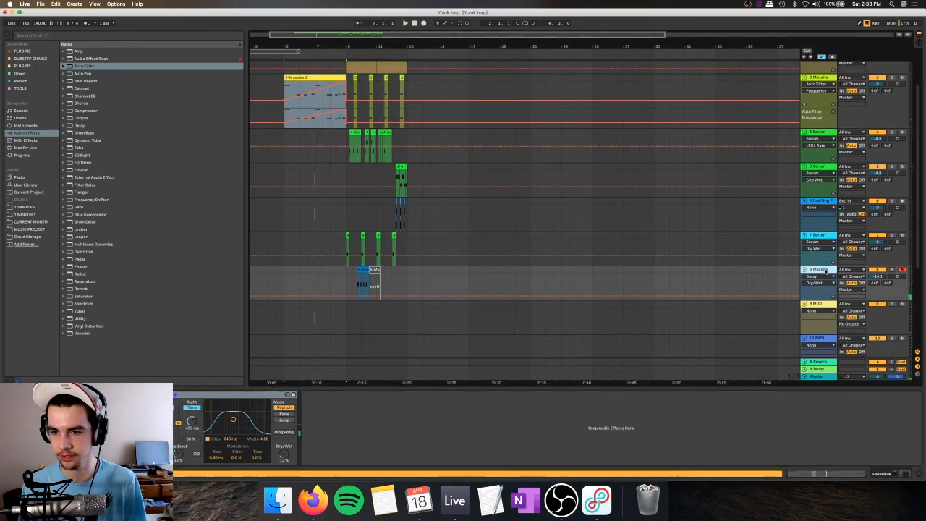
click(823, 295)
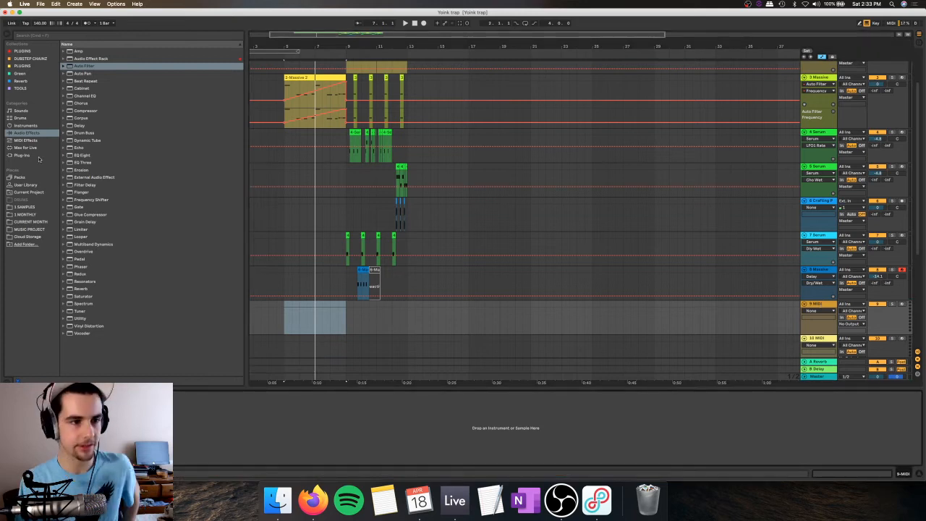
click(36, 156)
click(25, 52)
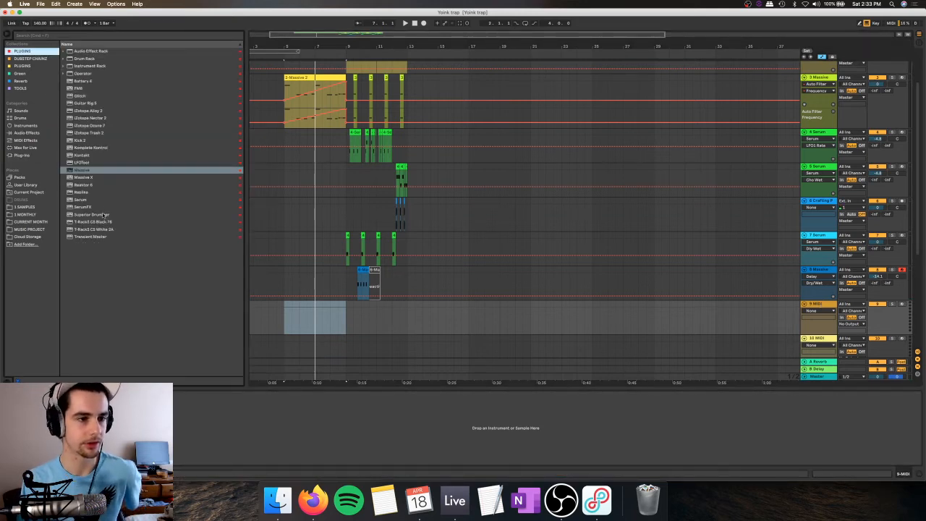
click(81, 201)
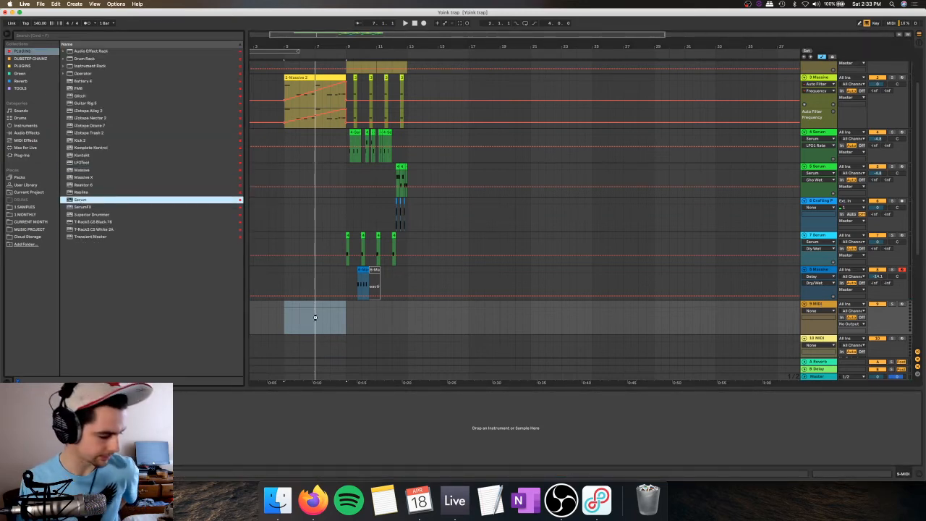
key(Return)
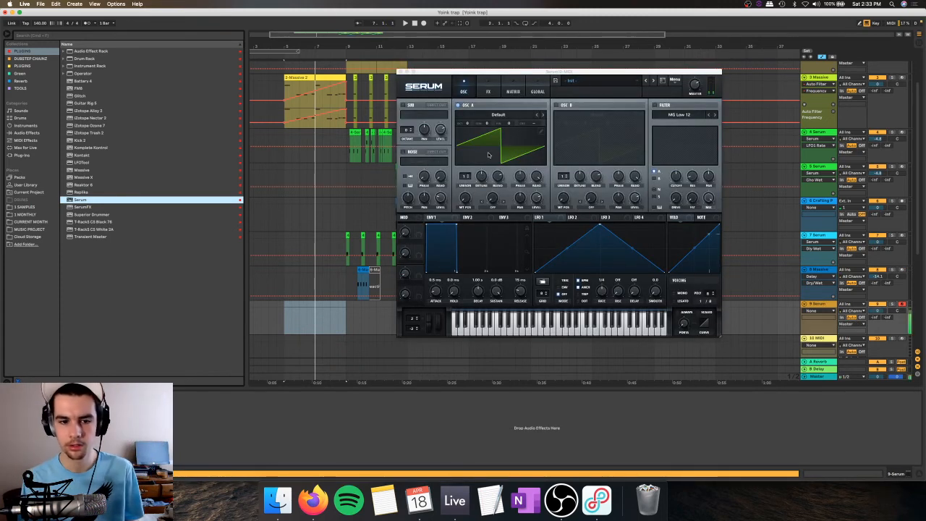
Step: Raise oscillator A's unison voices and lower its detune, and modulate the enabled MG Low 12 filter's cutoff with LFO 1 as a falling ramp
drag(465, 176, 465, 156)
drag(481, 176, 481, 189)
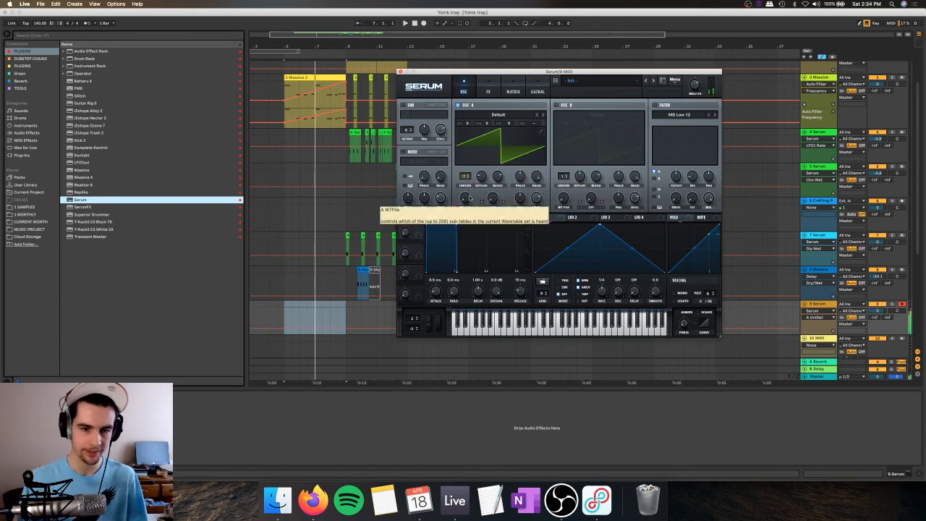
click(663, 106)
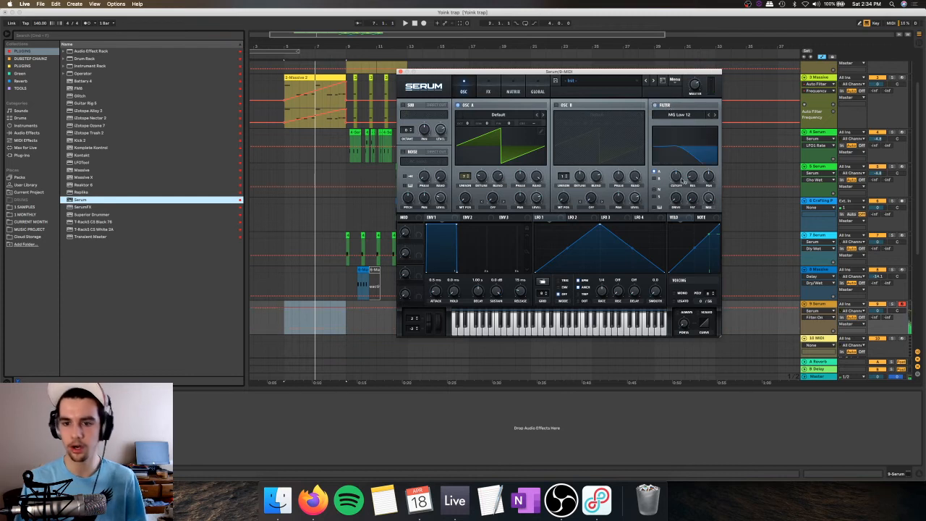
drag(600, 227, 536, 226)
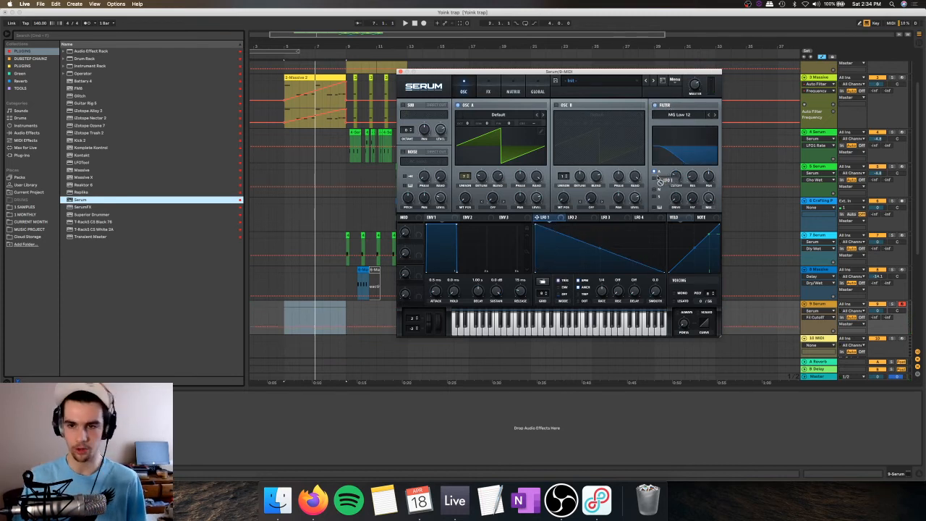
drag(657, 178, 672, 161)
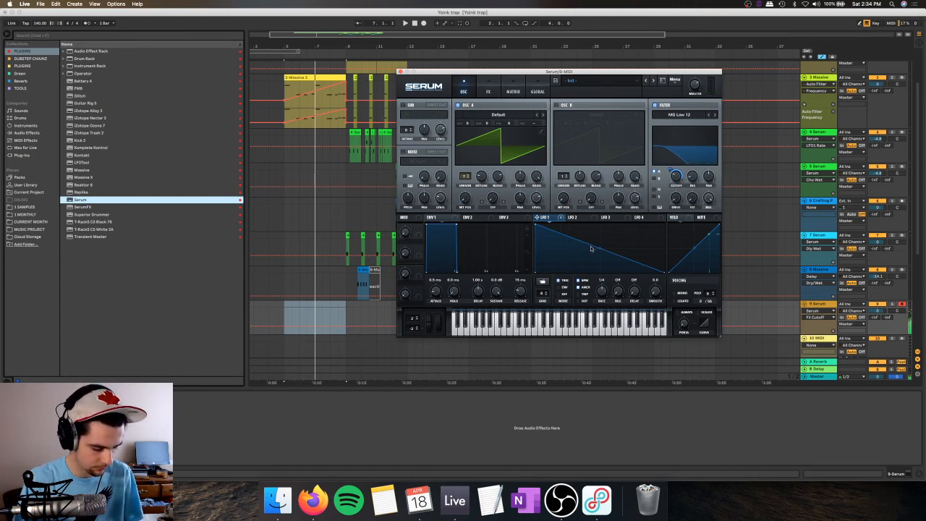
Step: Record a Serum bassline on track 9 from bar 5 and trim the clip to end at bar 9
click(423, 23)
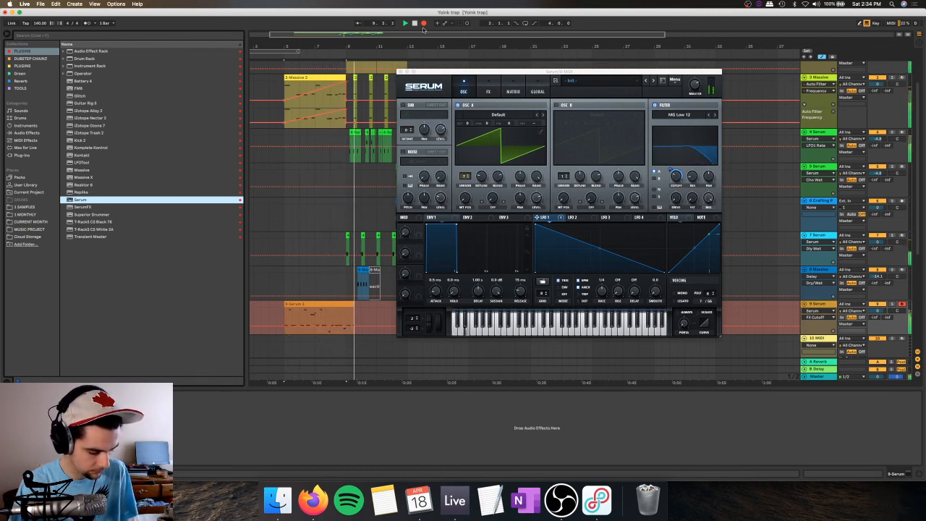
key(space)
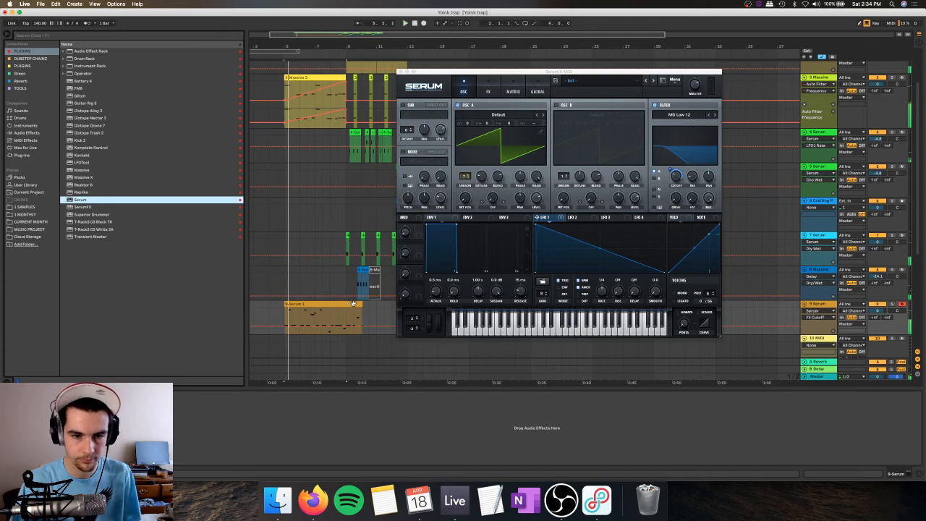
double_click(344, 312)
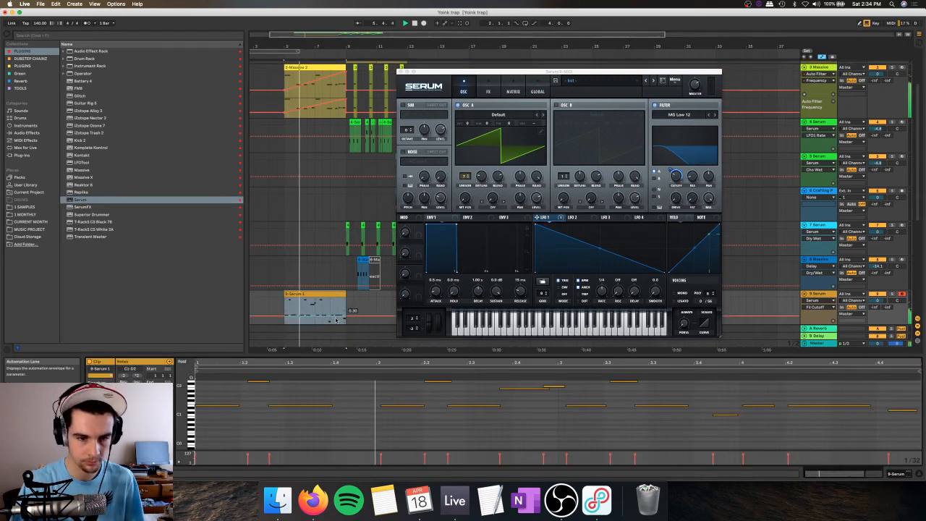
drag(361, 354, 360, 294)
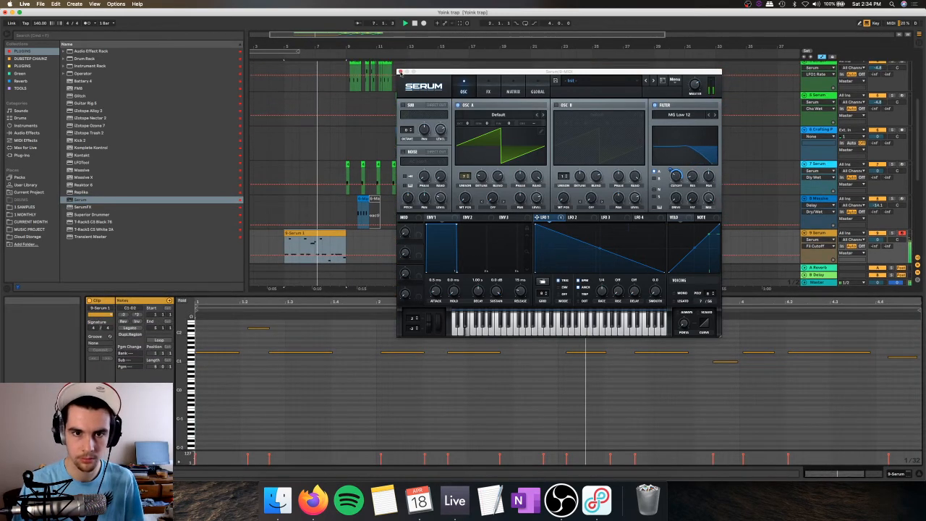
click(400, 73)
Step: Quantize all notes of the recorded Serum clip
key(b)
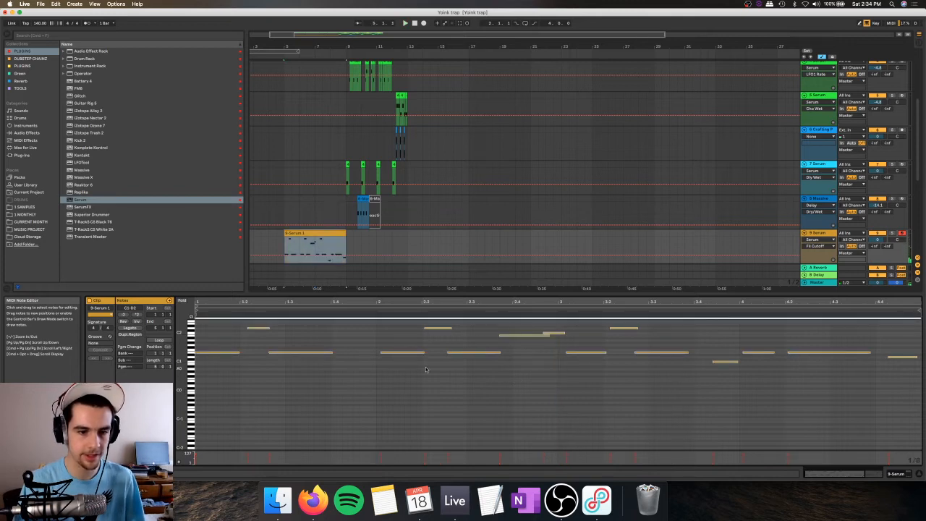
right_click(350, 372)
click(387, 392)
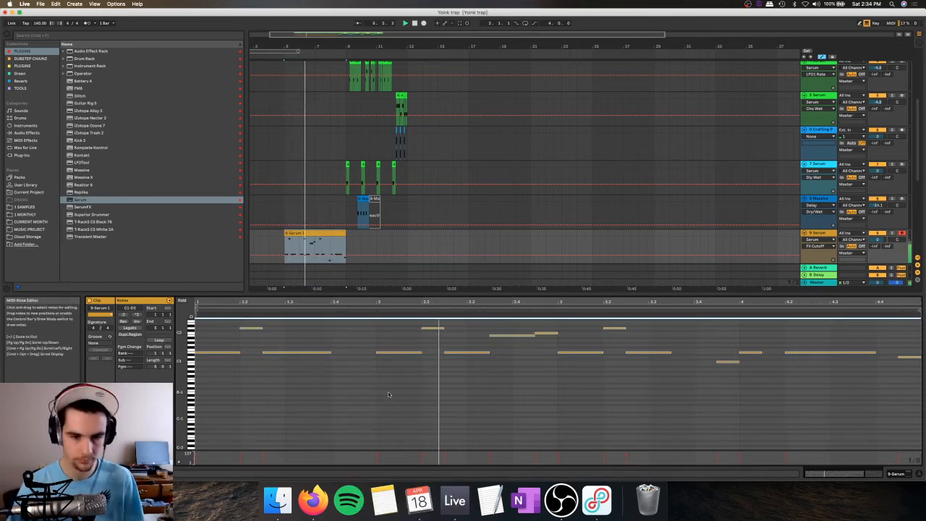
Step: Shorten the B1 note to end at beat 2.4, extend the following C2 note back to meet it, and play the clip
click(525, 335)
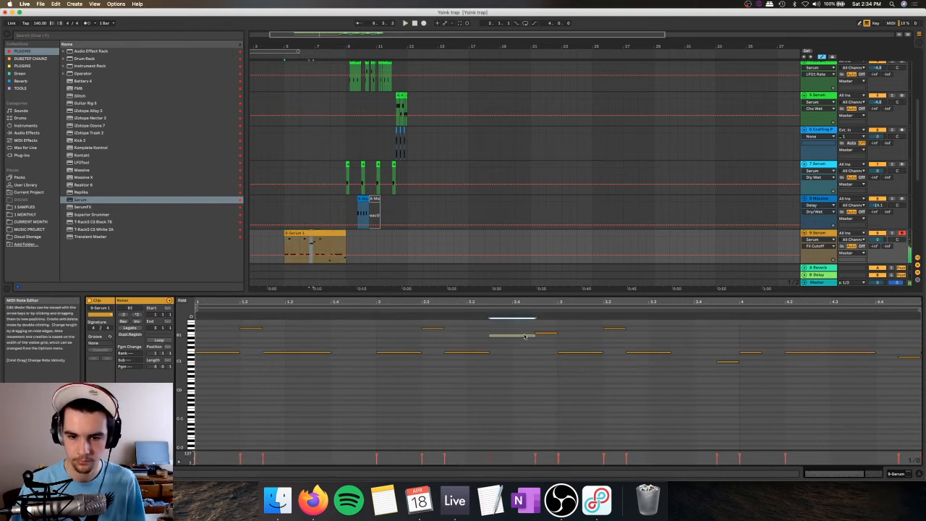
key(Up)
click(543, 332)
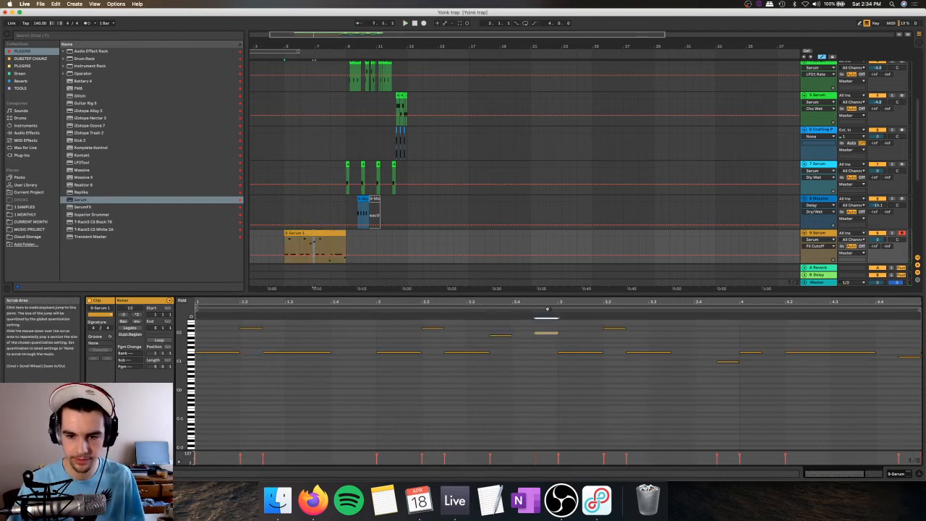
key(shift+Right)
key(space)
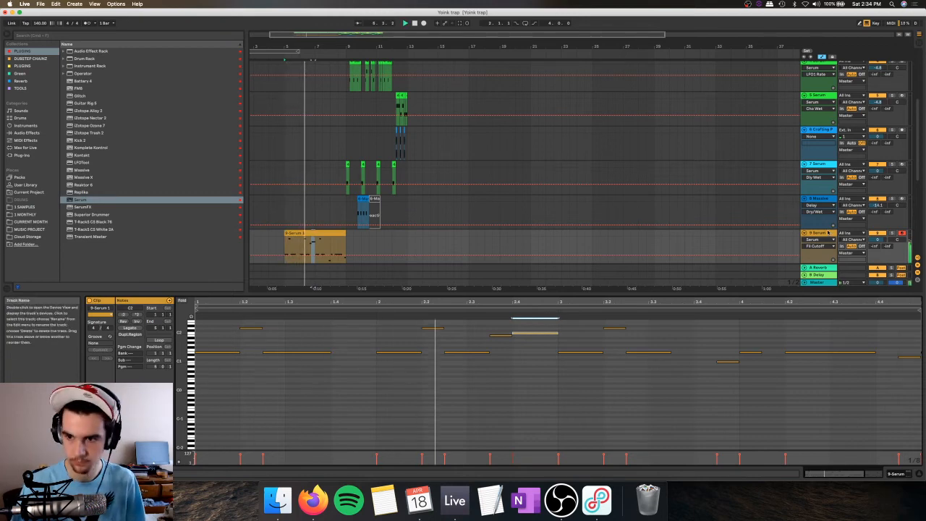
Step: Copy the first bar of the track 9 Serum clip, paste it over bar 8, and play the pasted bar
double_click(825, 232)
double_click(299, 232)
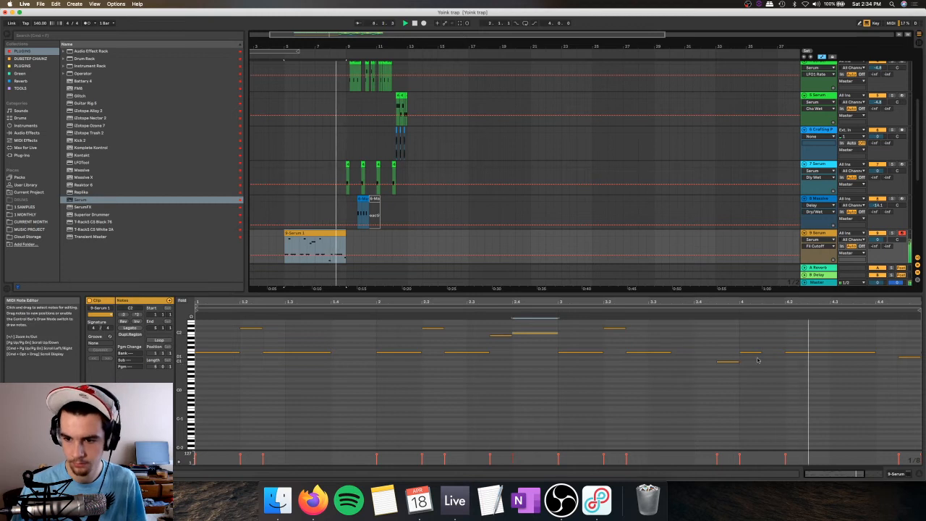
click(842, 352)
key(space)
drag(285, 245, 300, 244)
key(super+c)
click(331, 241)
key(super+v)
key(space)
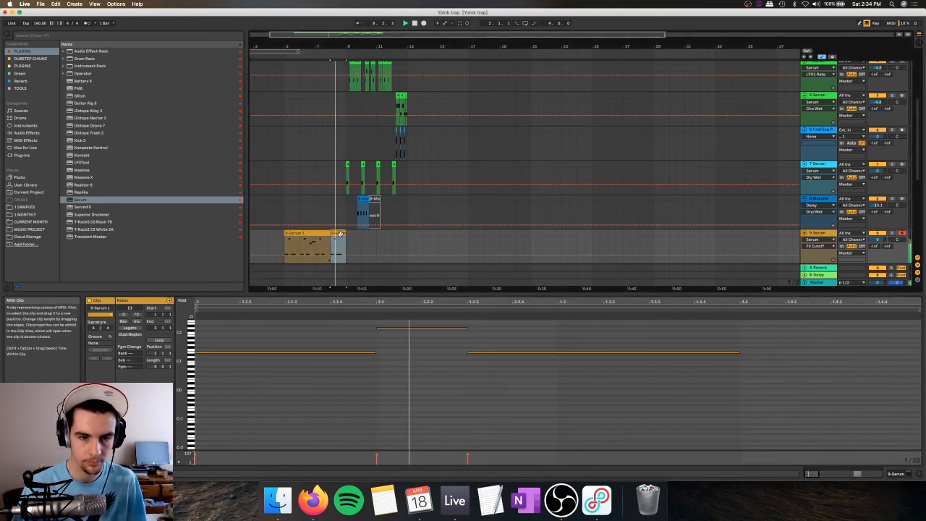
Step: Add a short note on beat 1.4 of the pasted bar 8 clip and tune it to G2
scroll(732, 369, up, 1)
key(space)
scroll(752, 351, up, 1)
click(786, 340)
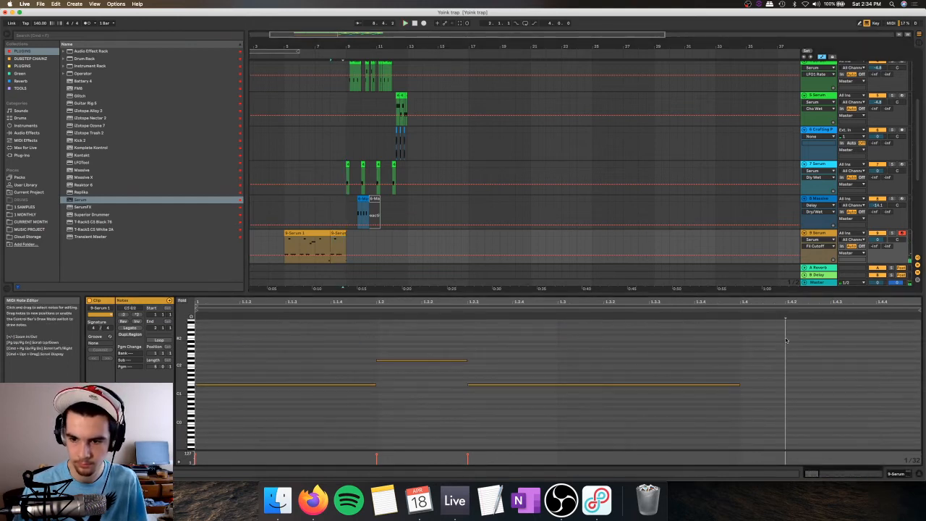
key(shift+Right)
key(shift+Right)
key(Right)
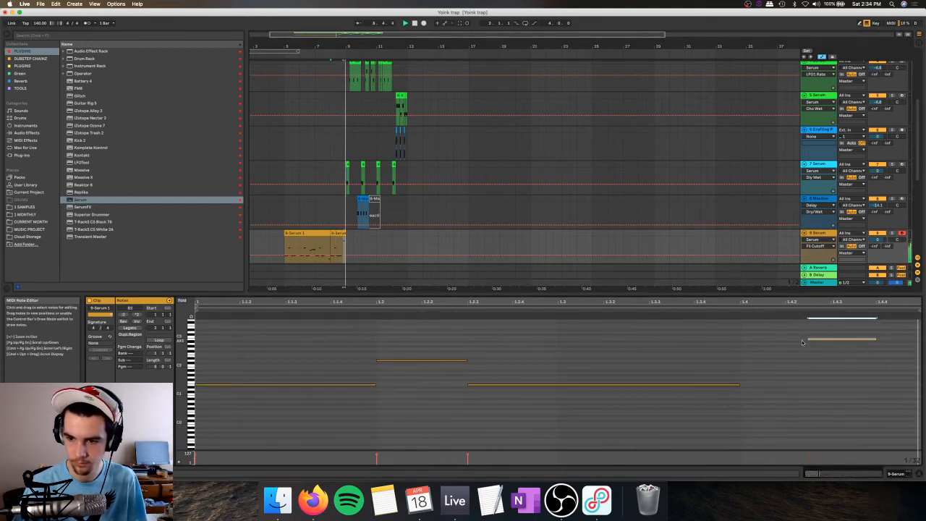
key(Down)
key(Down)
key(Down)
key(Down)
key(Down)
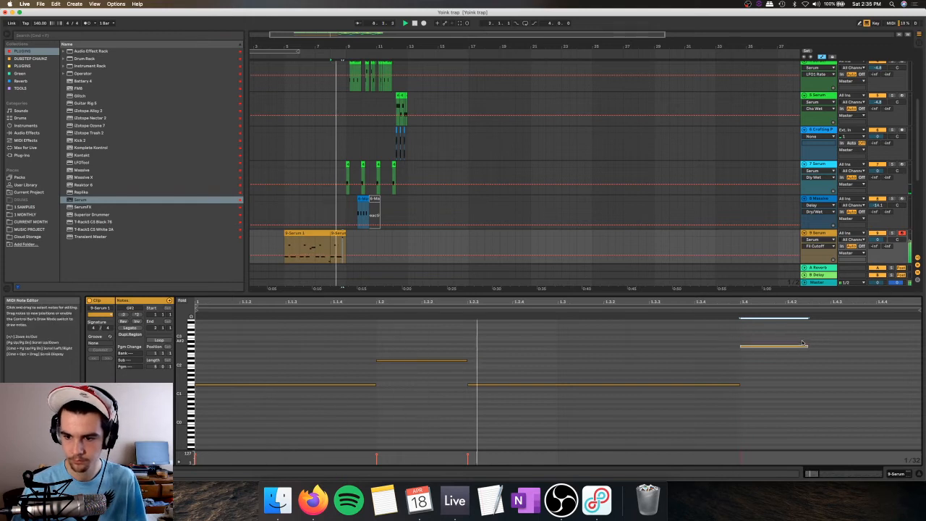
key(Up)
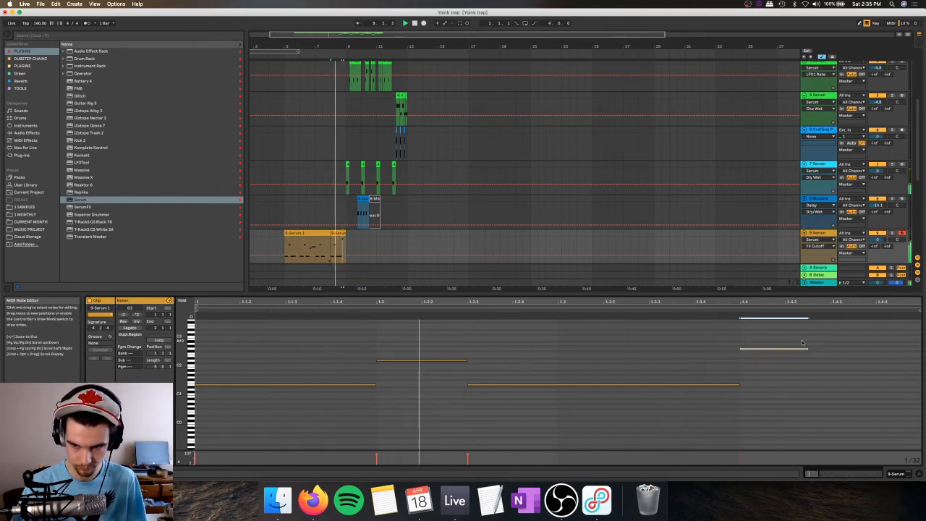
Step: Duplicate the G2 note half a beat on, lower the copy to F2, and lengthen both notes to fill the last beat
key(super+d)
key(Down)
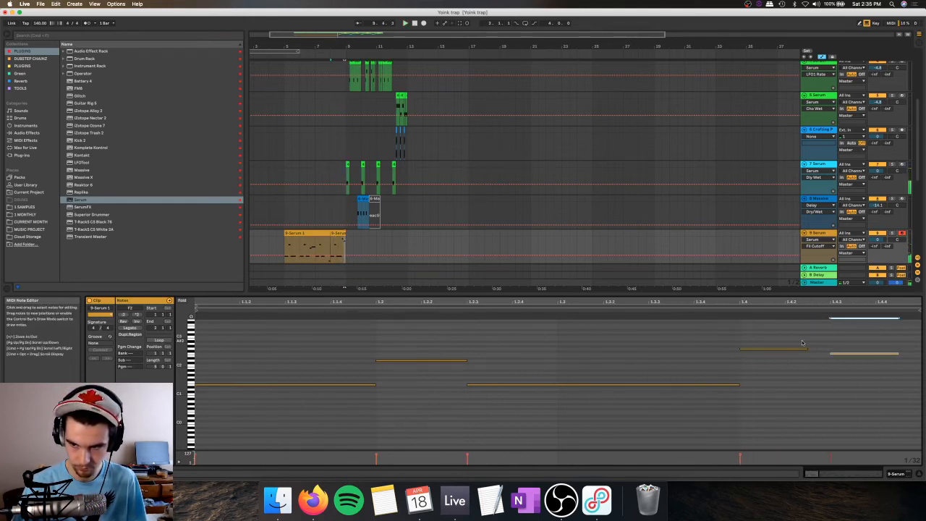
drag(790, 335, 879, 392)
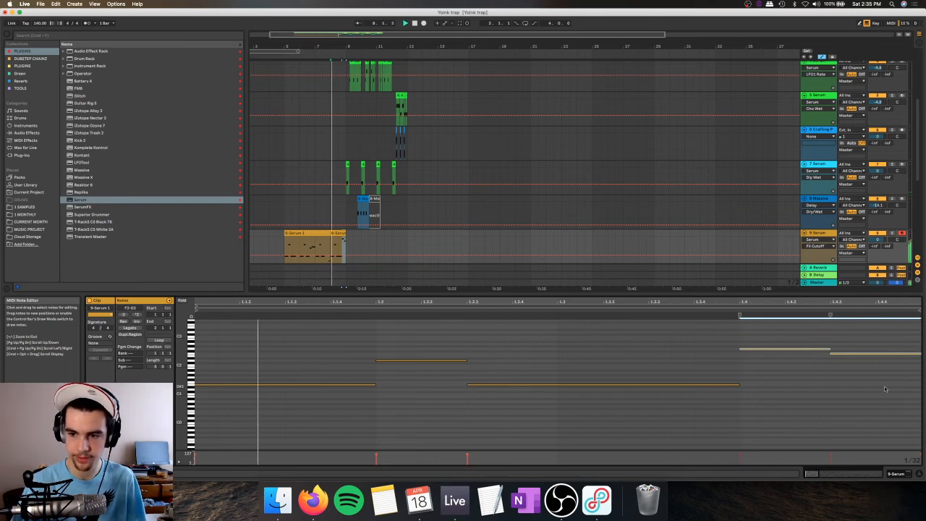
Step: Try all notes of the bar 8 clip one octave lower and play them
key(super+a)
key(shift+Down)
key(space)
key(space)
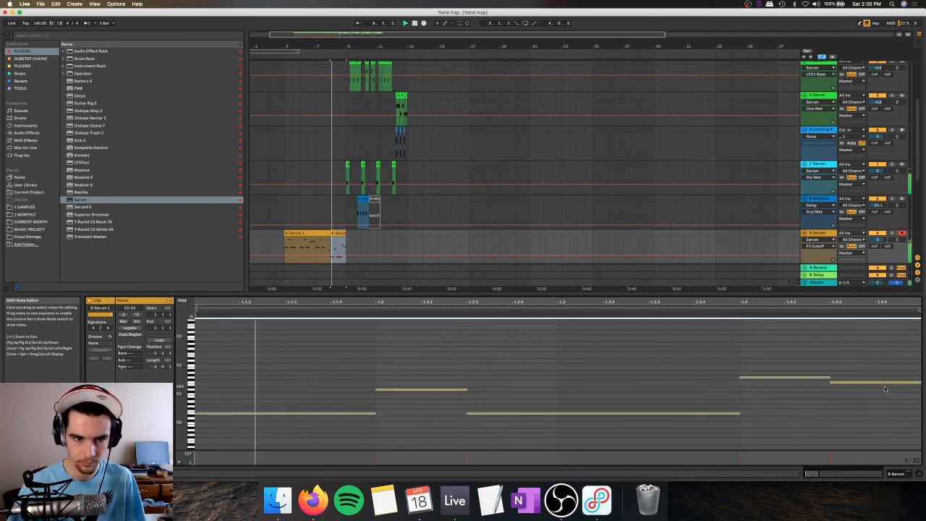
key(shift+Up)
key(space)
Step: Lower only the last two notes of the bar 8 clip by an octave, and play the bassline from bar 5
drag(800, 368, 890, 322)
key(shift+Down)
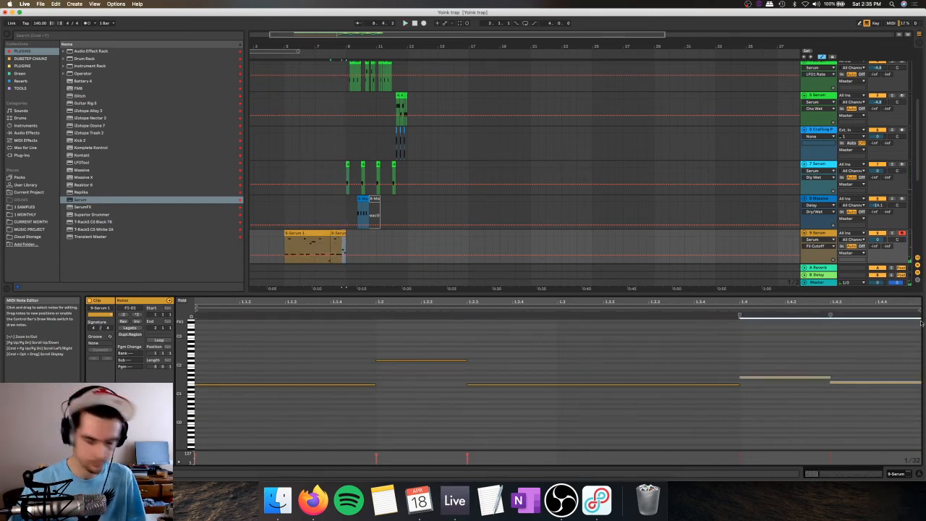
key(space)
click(305, 233)
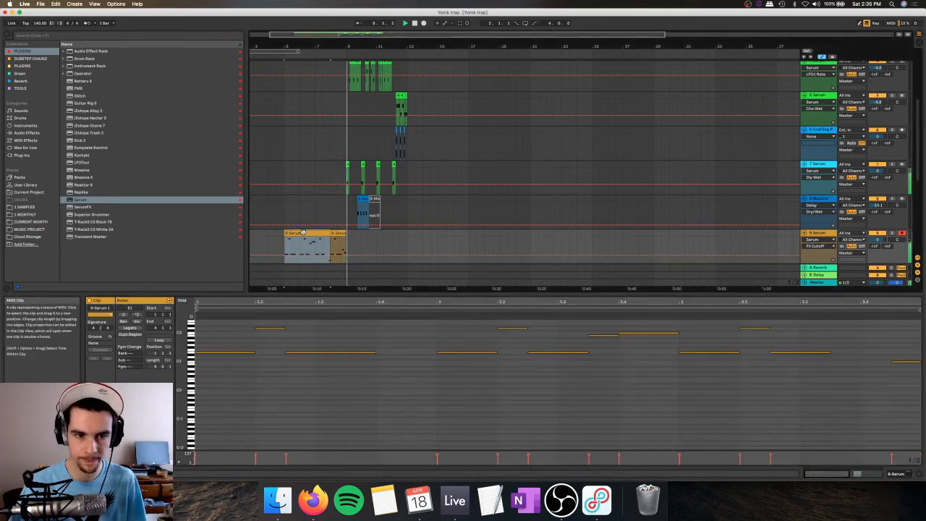
key(space)
key(space)
Step: In the build-up bass track's Serum, bend the LFO 1 curve into a steeper decay and lower the filter cutoff
double_click(813, 233)
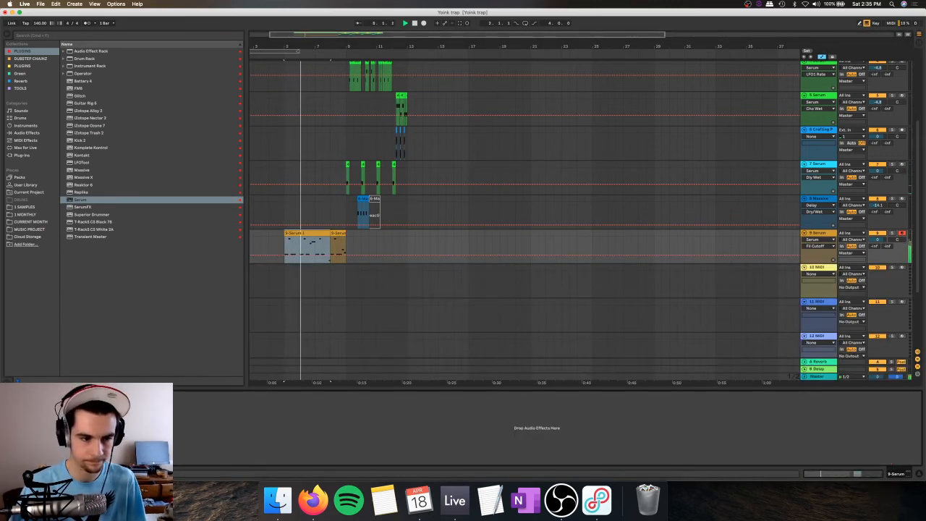
click(32, 396)
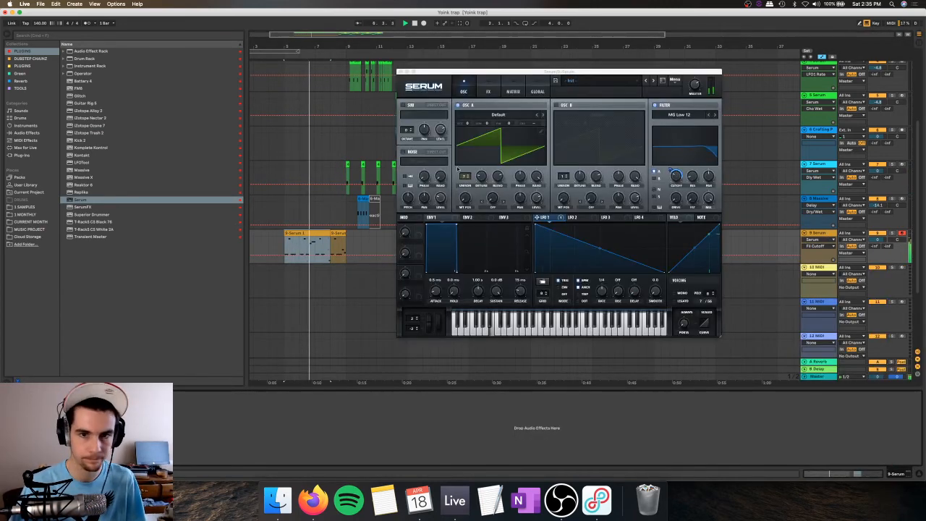
click(489, 87)
click(465, 88)
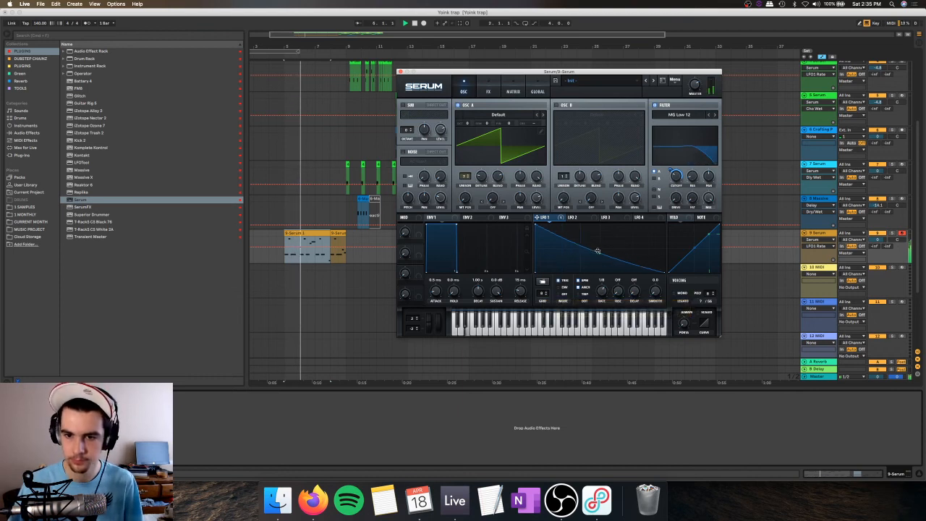
drag(597, 251, 599, 261)
drag(675, 176, 674, 181)
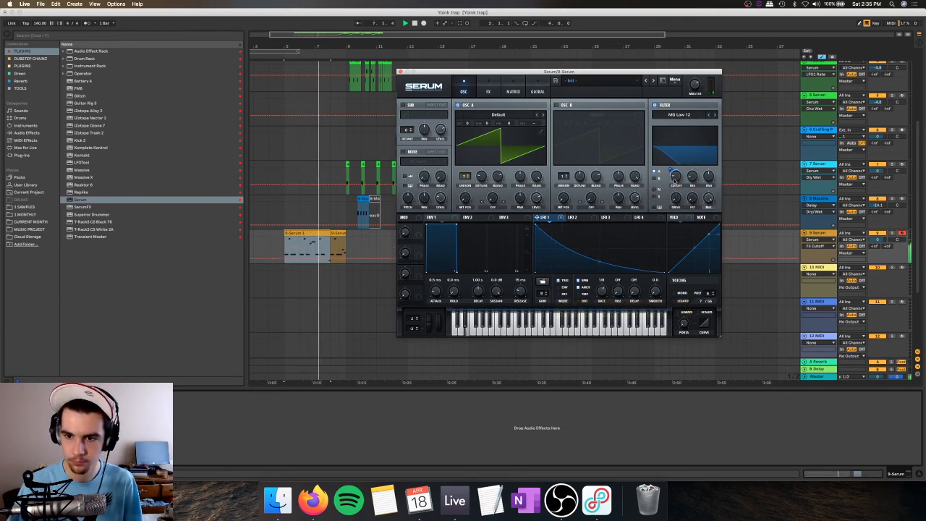
Step: Raise the Serum master volume, and enable Tube distortion with more drive plus the multiband compressor
drag(695, 84, 696, 71)
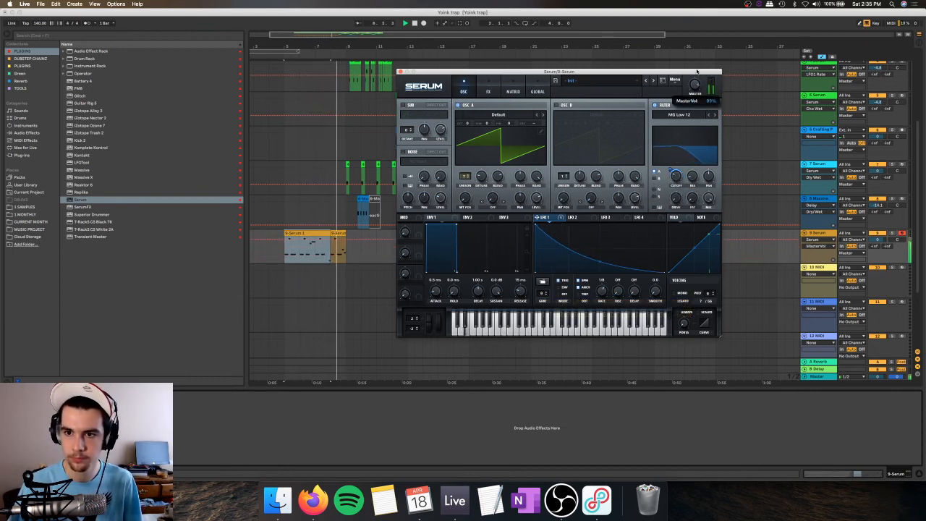
click(487, 89)
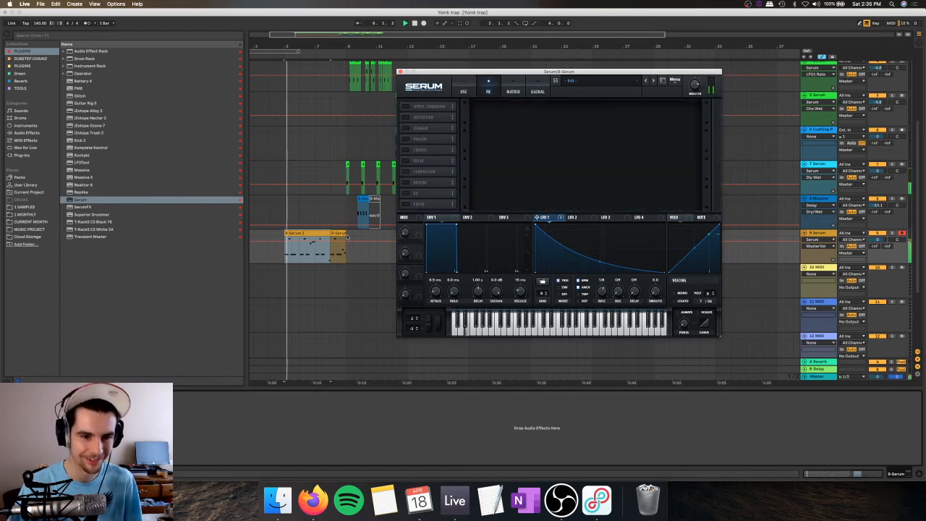
click(406, 117)
drag(636, 111, 692, 92)
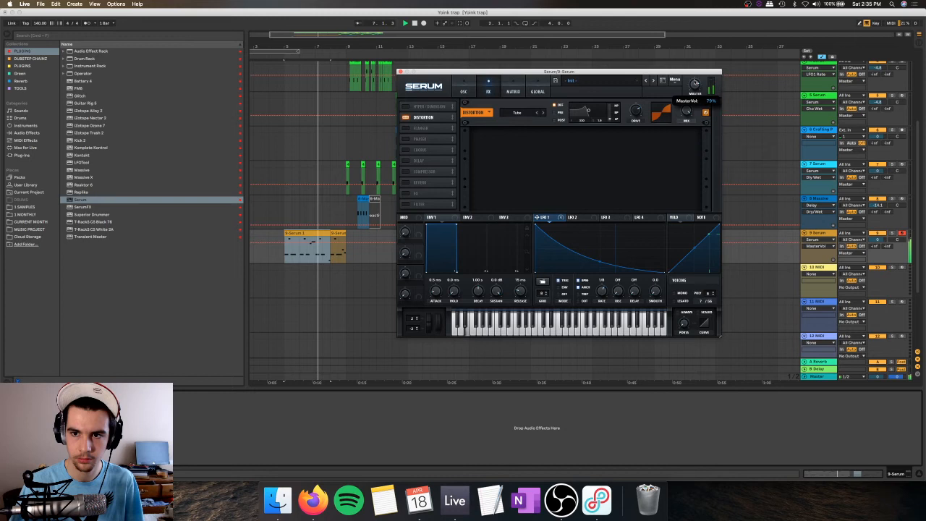
click(415, 172)
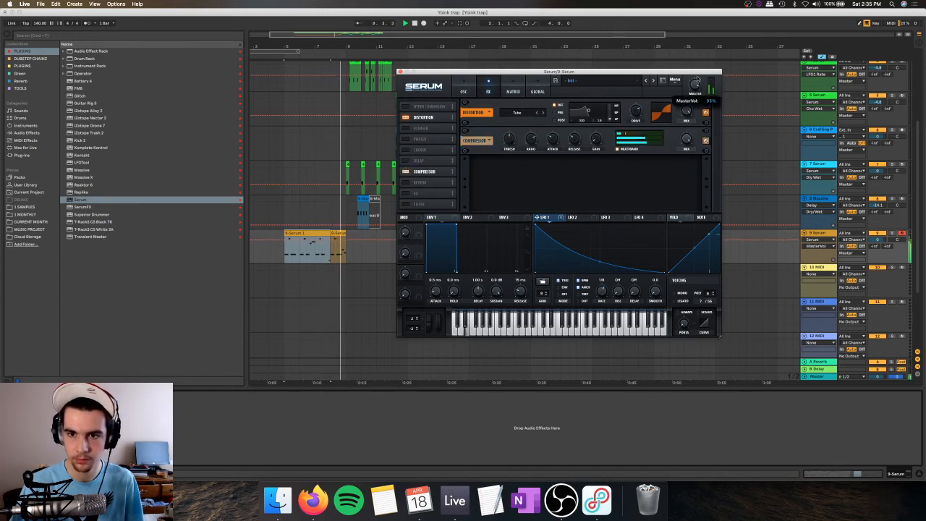
Step: Add an EQ before the compressor with an upper-band low-pass swept by LFO 1, and raise the master volume
click(405, 193)
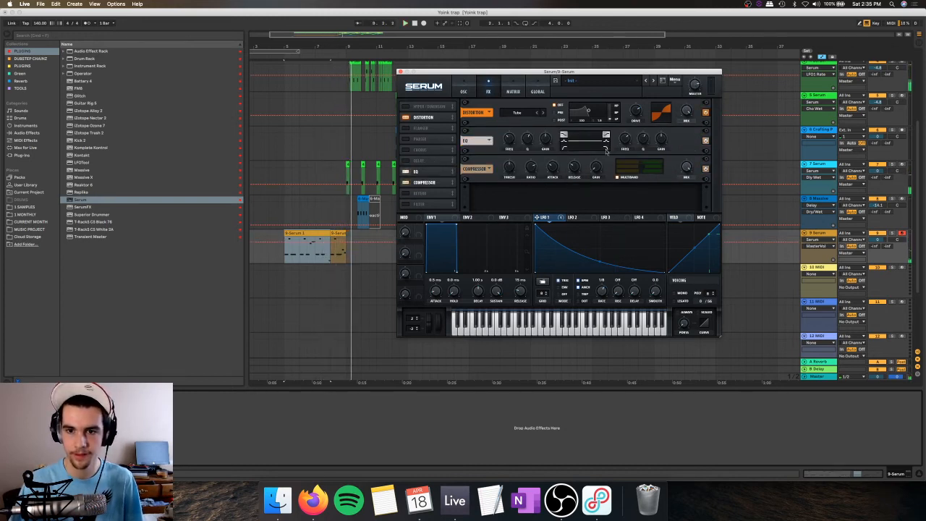
drag(624, 139, 625, 144)
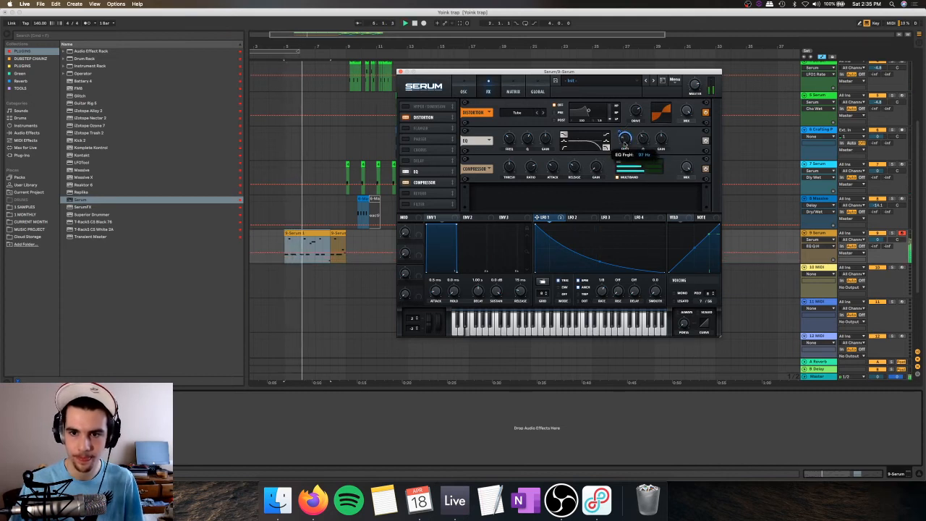
drag(694, 85, 694, 78)
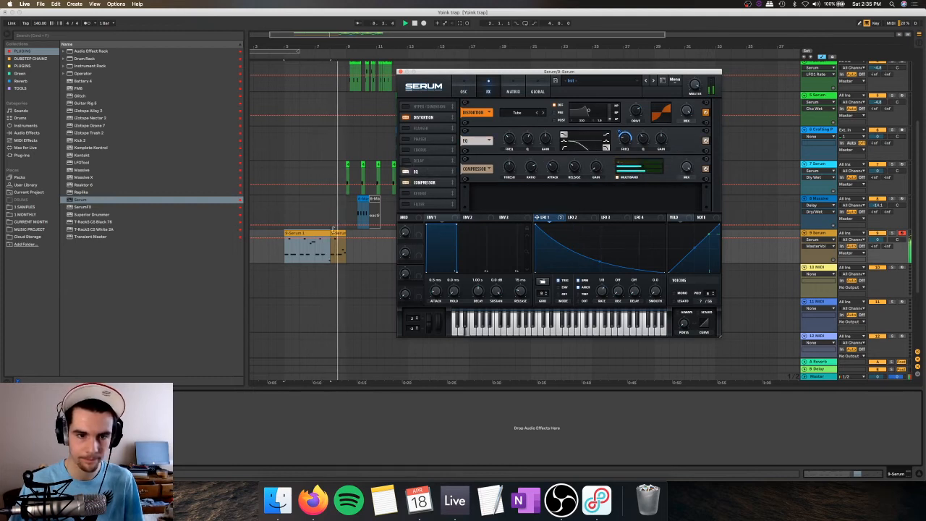
Step: Turn on oscillator B and the AC hum1 noise source, and modulate the noise level with LFO 1
click(464, 91)
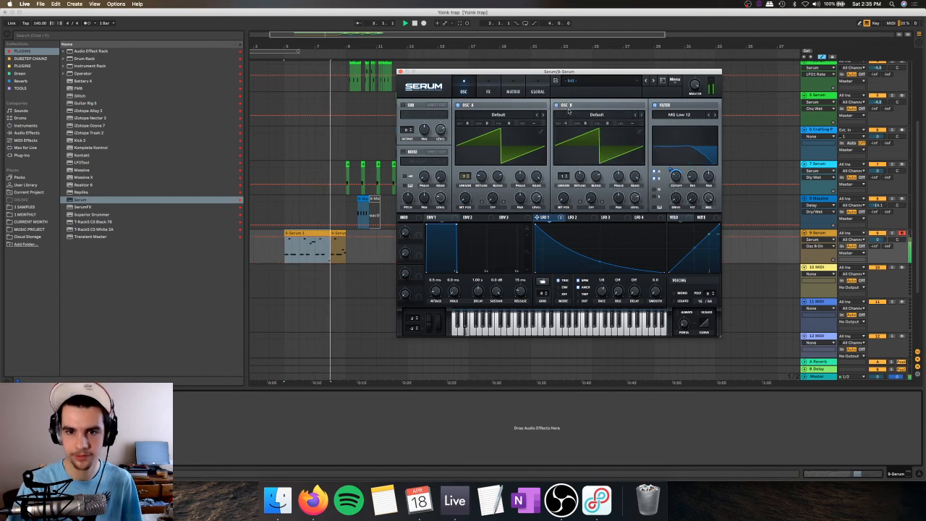
click(403, 152)
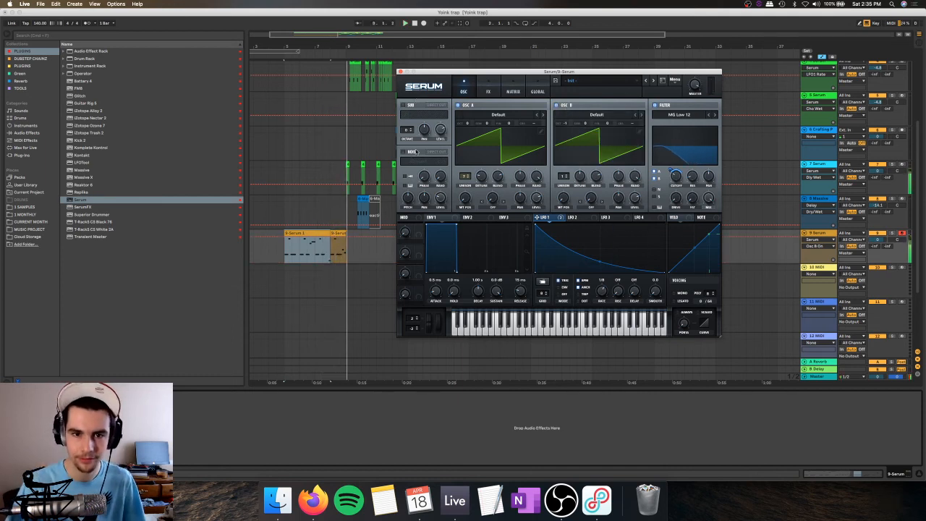
key(space)
drag(537, 217, 433, 197)
key(space)
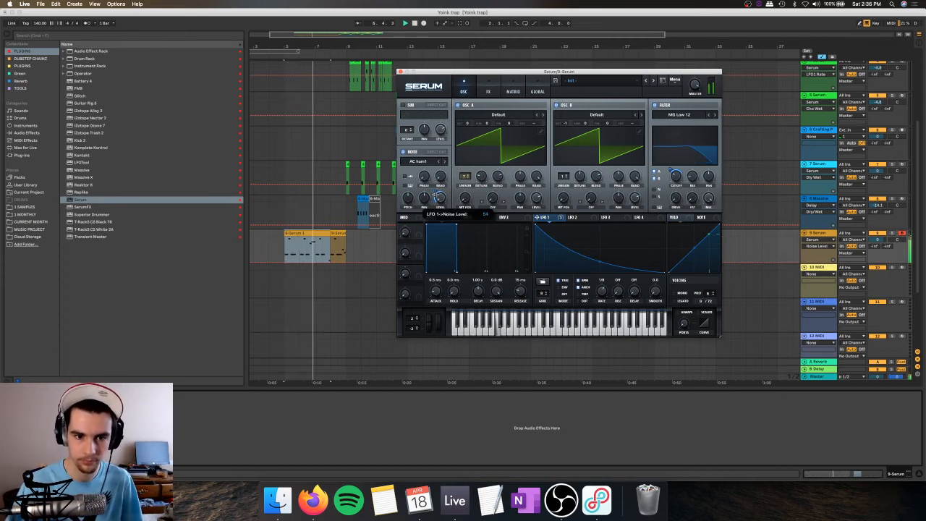
Step: Add the Hyper/Dimension effect ahead of the distortion and try a different LFO 1 rate
click(487, 91)
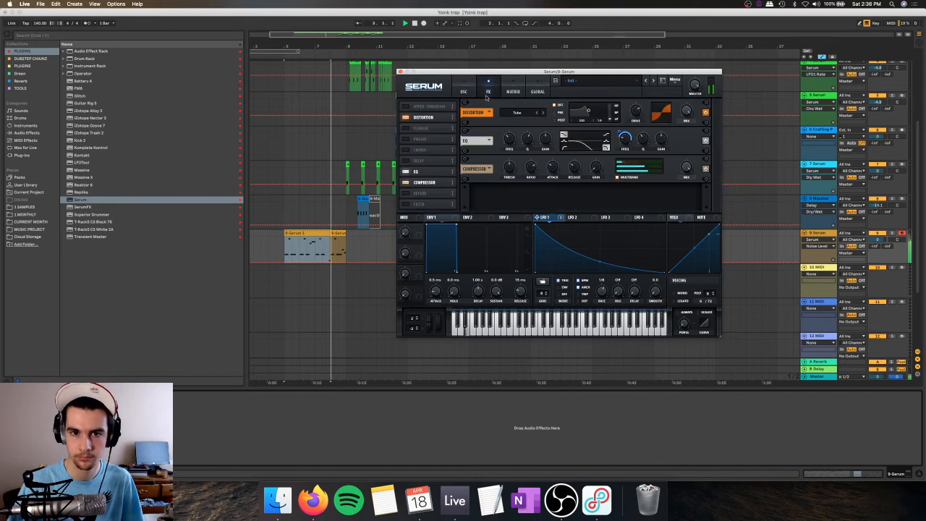
click(421, 107)
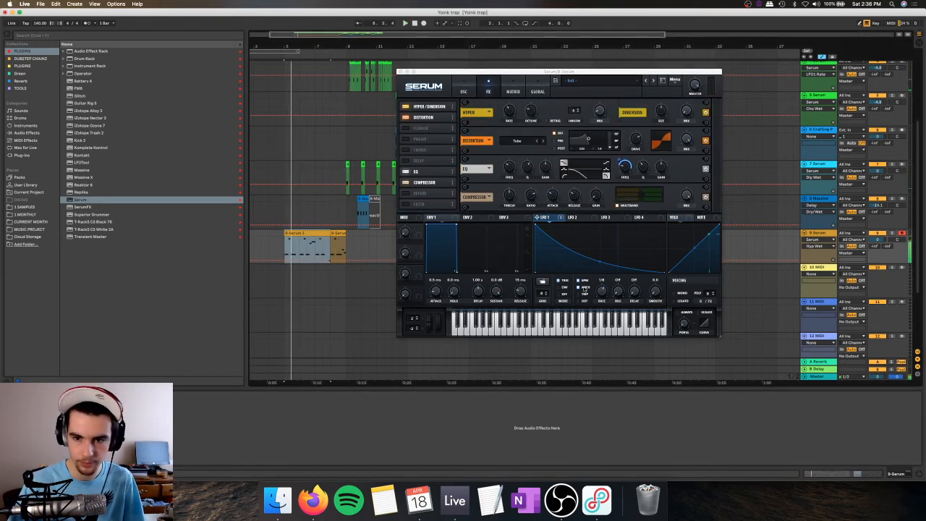
drag(601, 296, 600, 293)
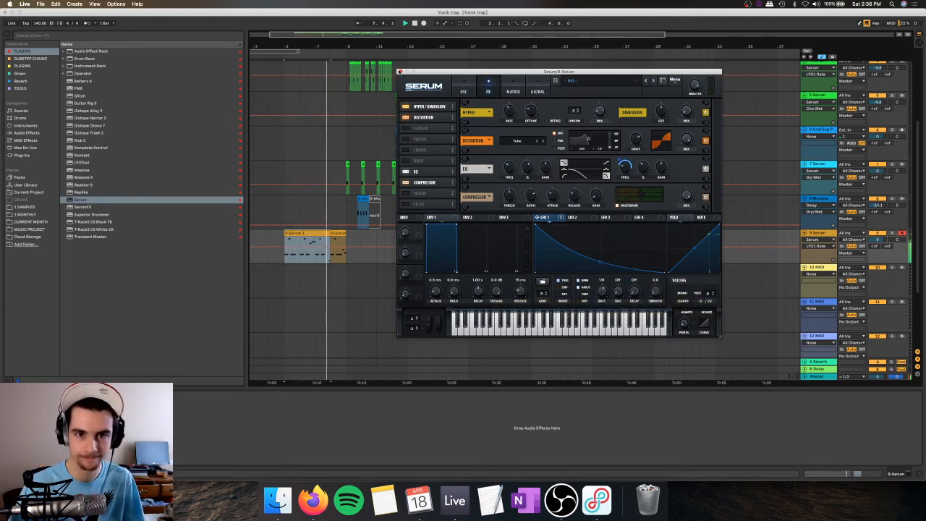
Step: Insert a new MIDI track below the Serum bass track and load a fresh Serum instance on it
click(401, 72)
click(820, 232)
key(super+shift+t)
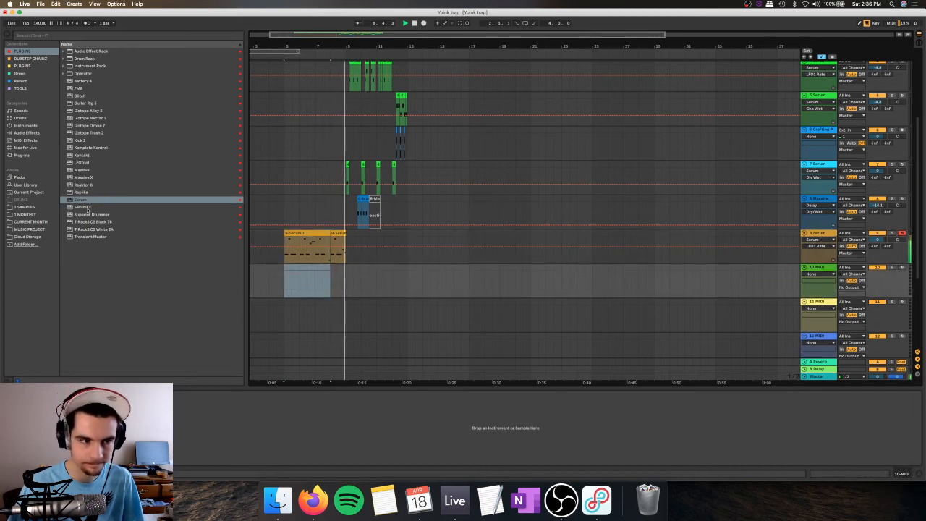
drag(85, 201, 309, 278)
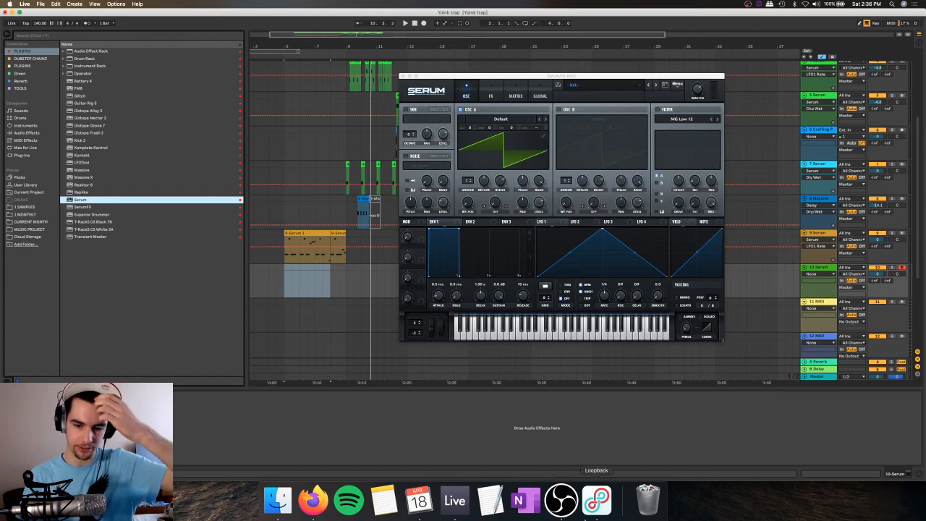
Step: Switch to OBS and review the dynamics, equalizer, dynamic EQ and maximizer modules of the microphone's Ozone 7 filter
click(560, 499)
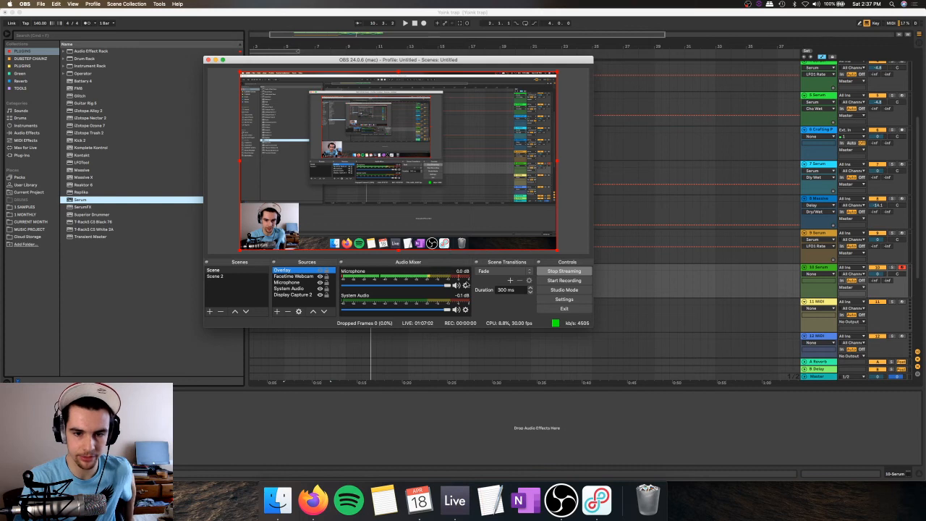
click(465, 285)
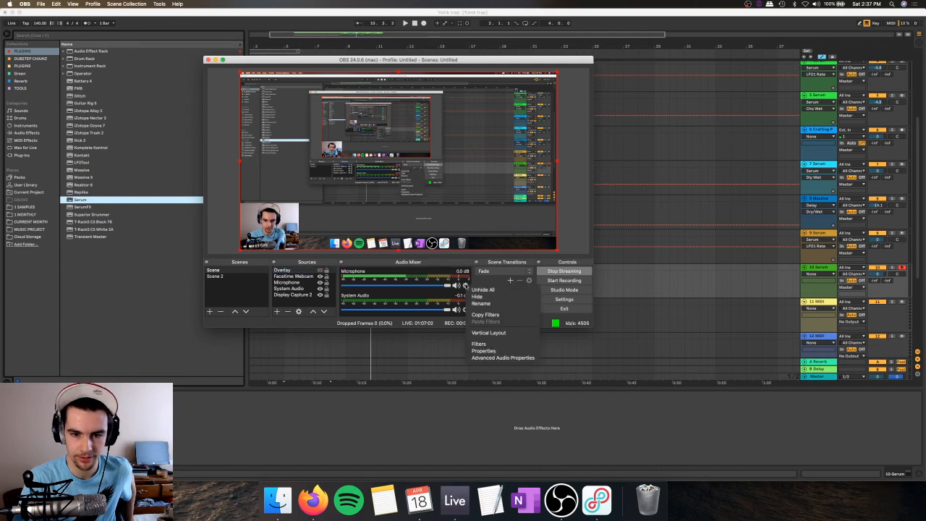
click(496, 344)
click(409, 91)
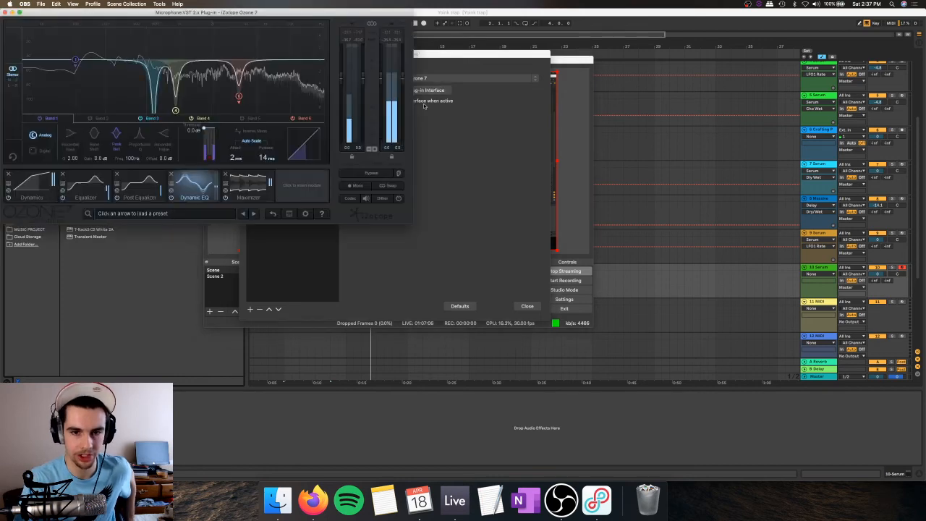
click(37, 186)
click(91, 191)
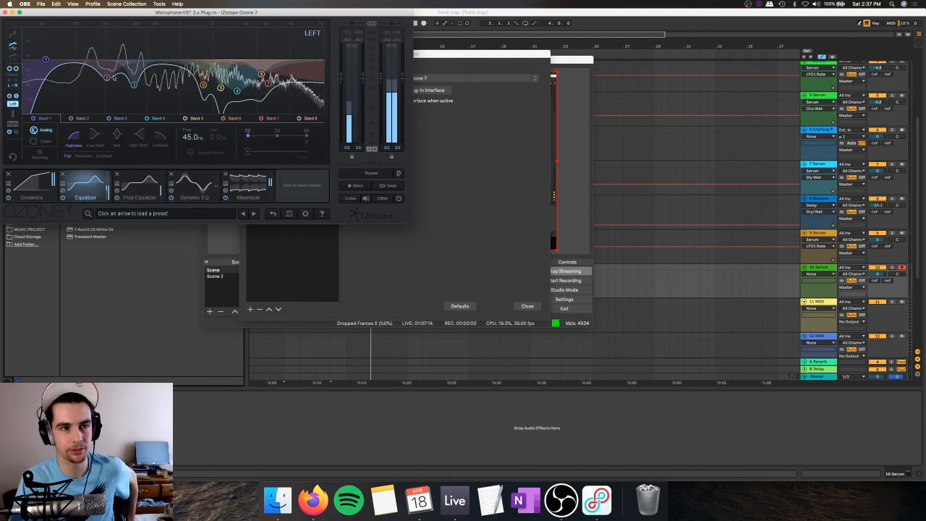
click(169, 182)
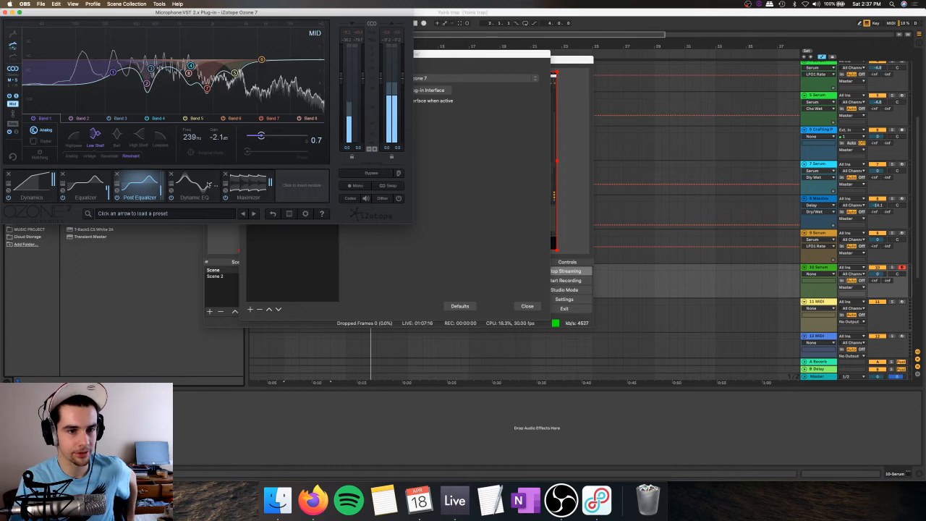
click(200, 184)
click(249, 185)
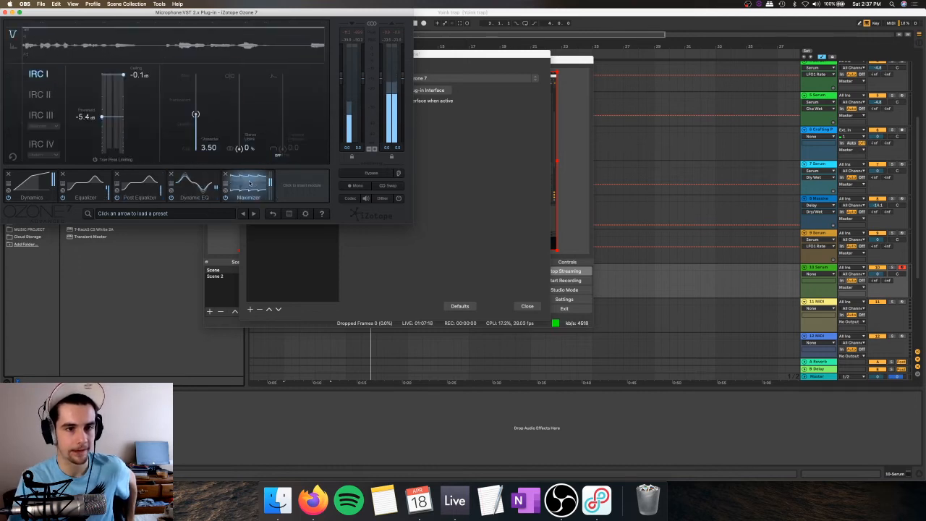
click(87, 185)
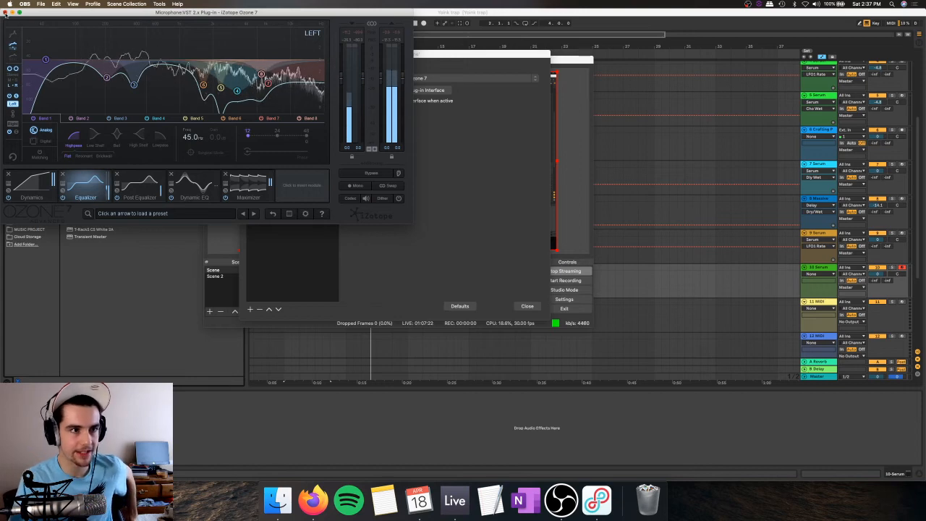
click(529, 304)
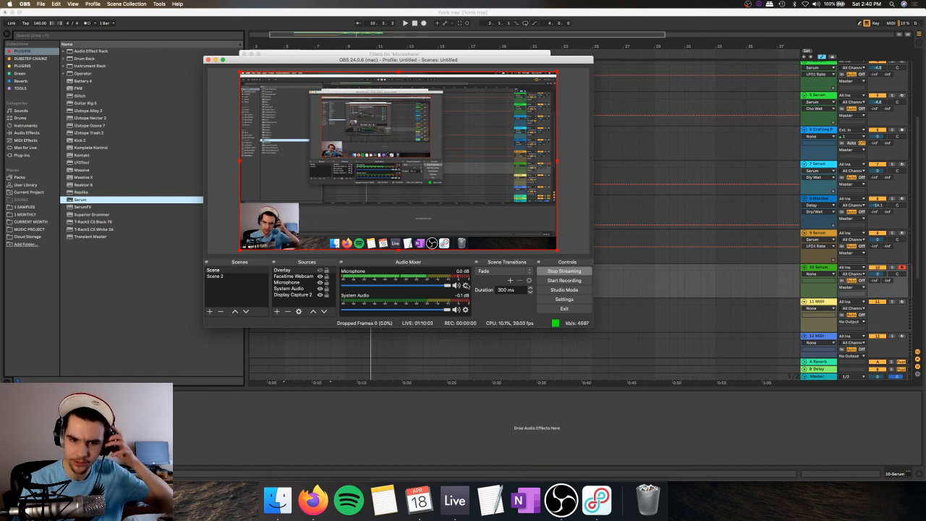
Step: Bypass all Ozone 7 processing on the OBS microphone and close its filter settings
click(465, 285)
click(480, 343)
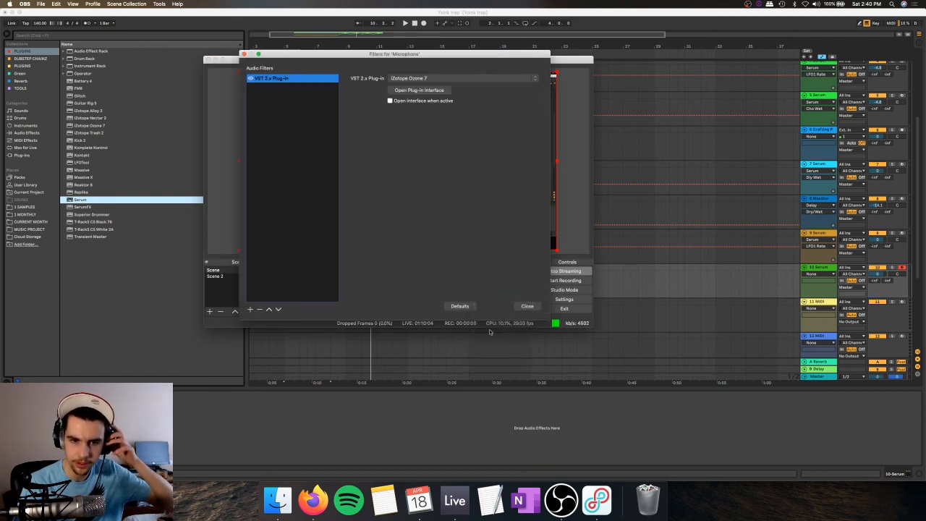
click(416, 91)
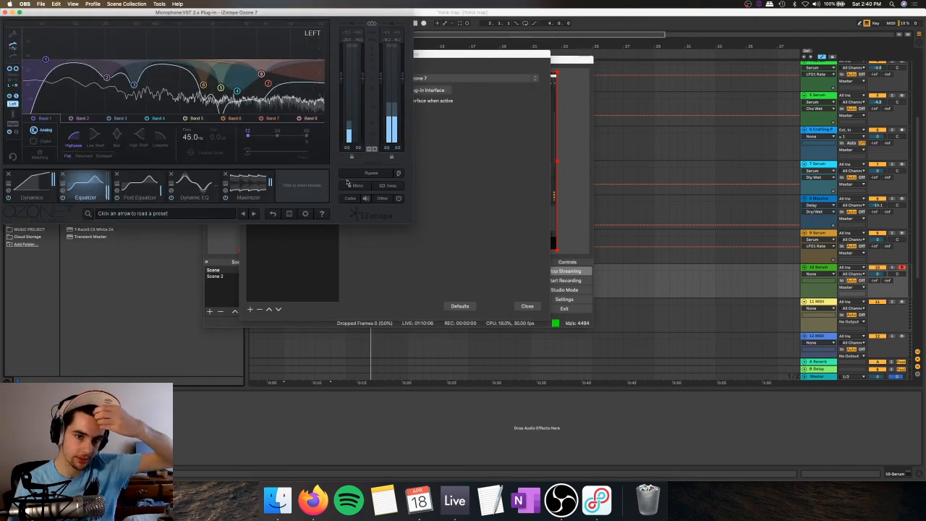
drag(505, 57, 249, 255)
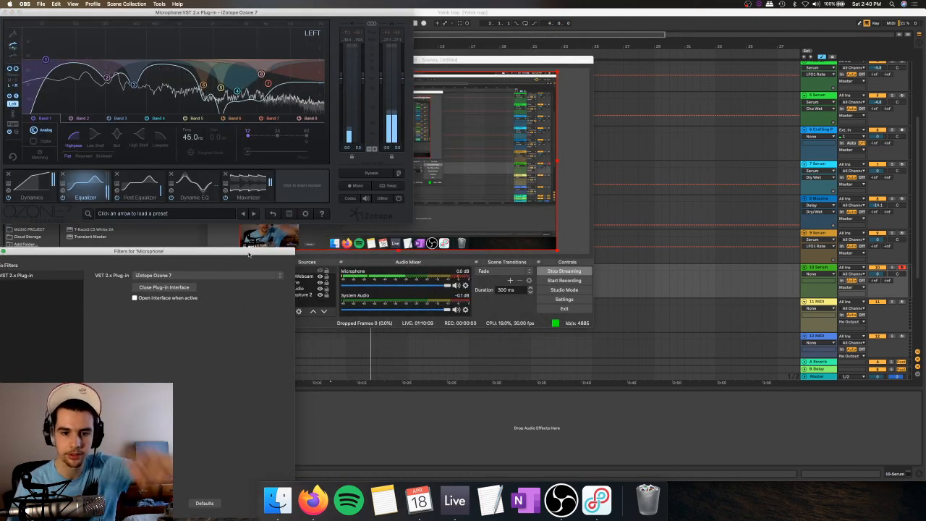
click(370, 174)
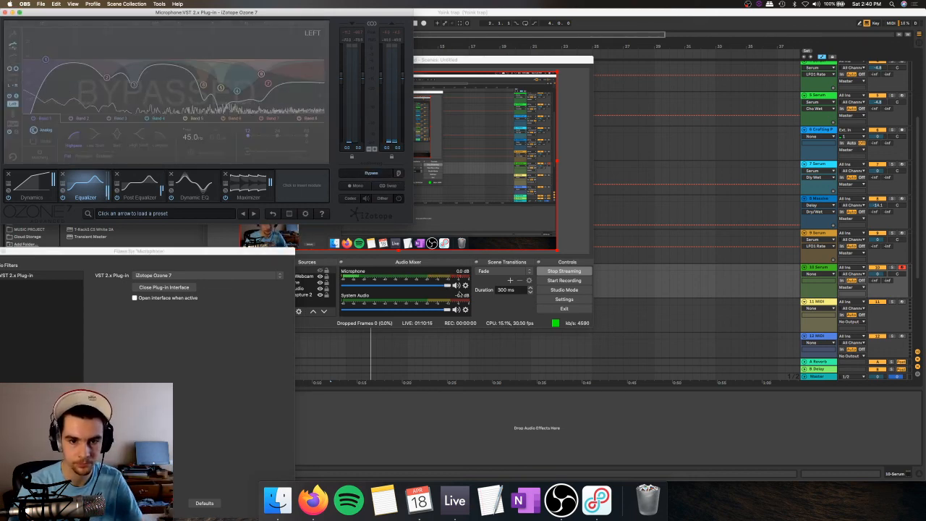
click(465, 286)
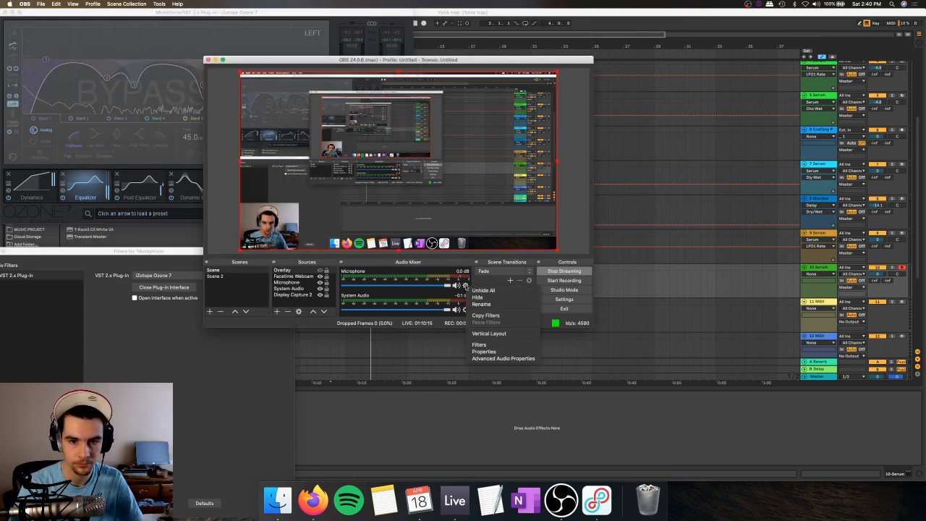
click(509, 345)
click(527, 305)
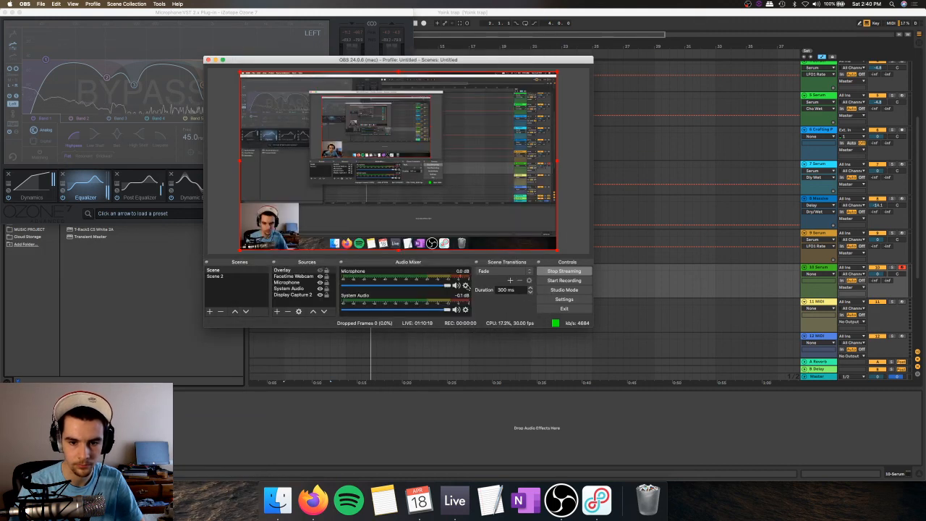
Step: Set the microphone source to mono in the advanced audio properties
click(465, 285)
click(504, 358)
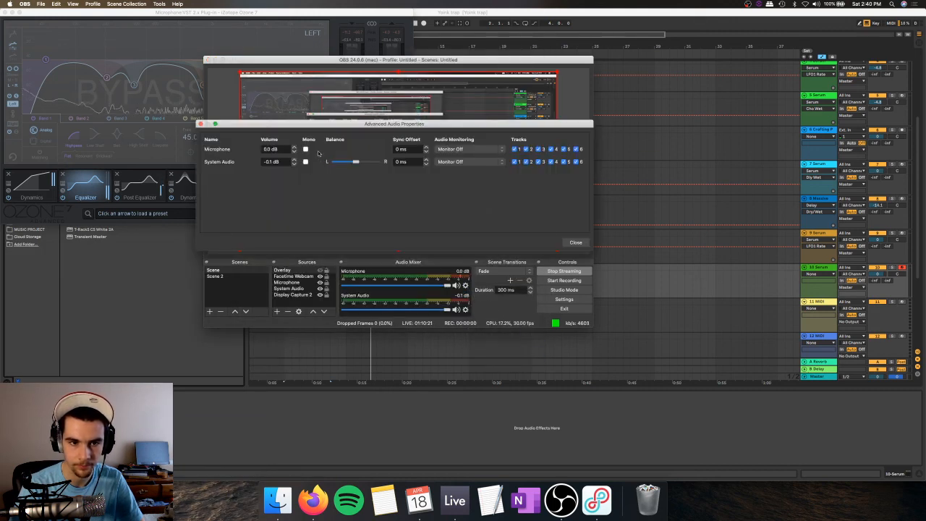
click(306, 149)
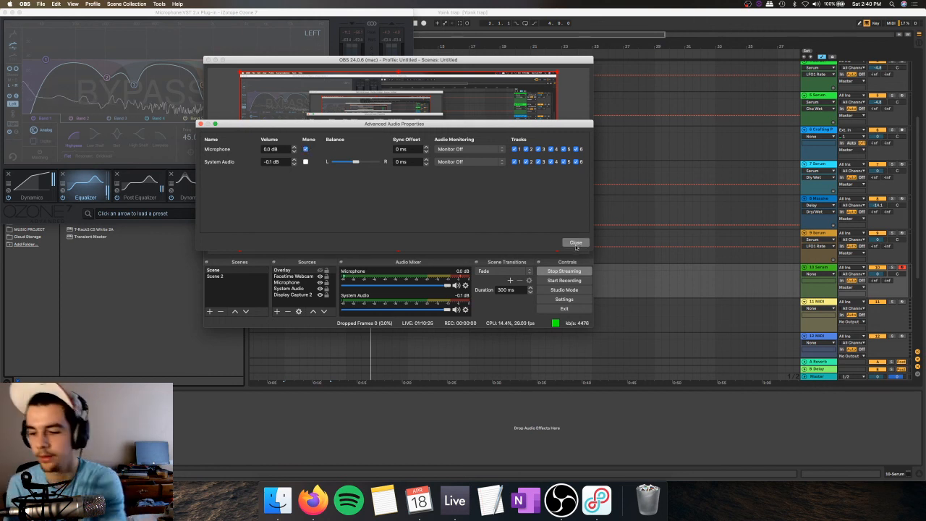
Step: Close the advanced audio properties and move the Ozone 7 plug-in window clear of the OBS audio mixer
click(575, 243)
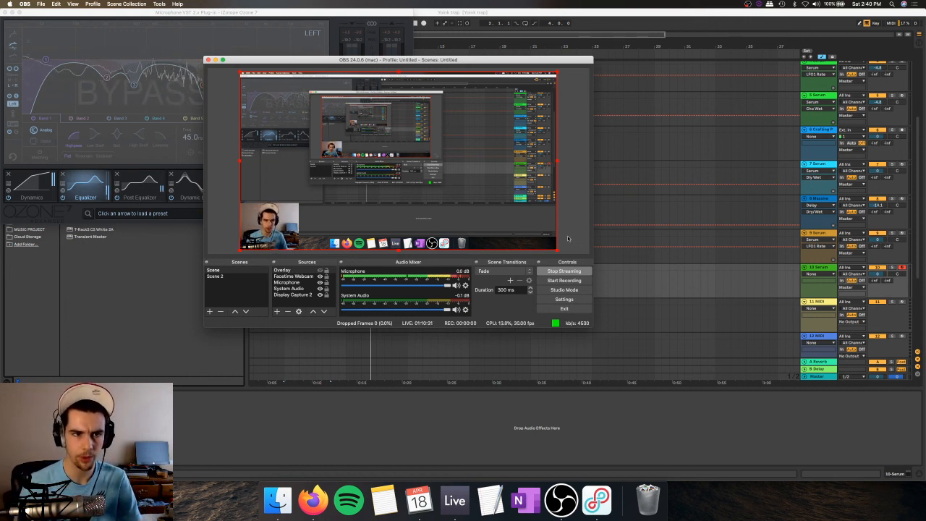
drag(250, 13, 678, 49)
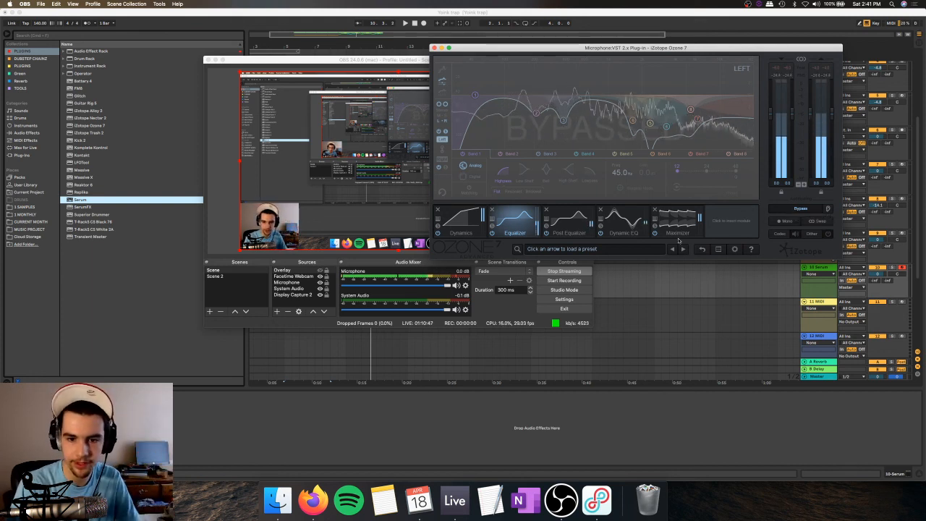
Step: Review the microphone's filter list and its advanced audio properties in OBS, closing both dialogs
click(465, 285)
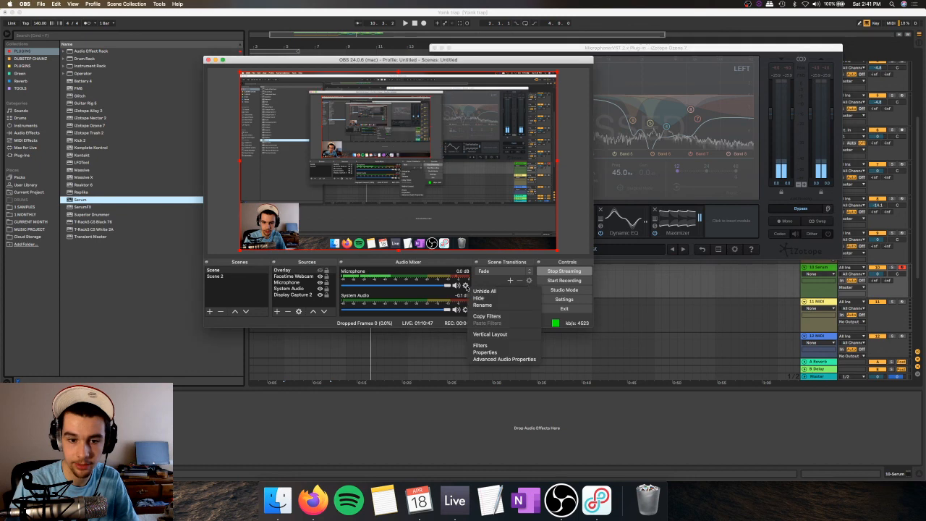
click(495, 347)
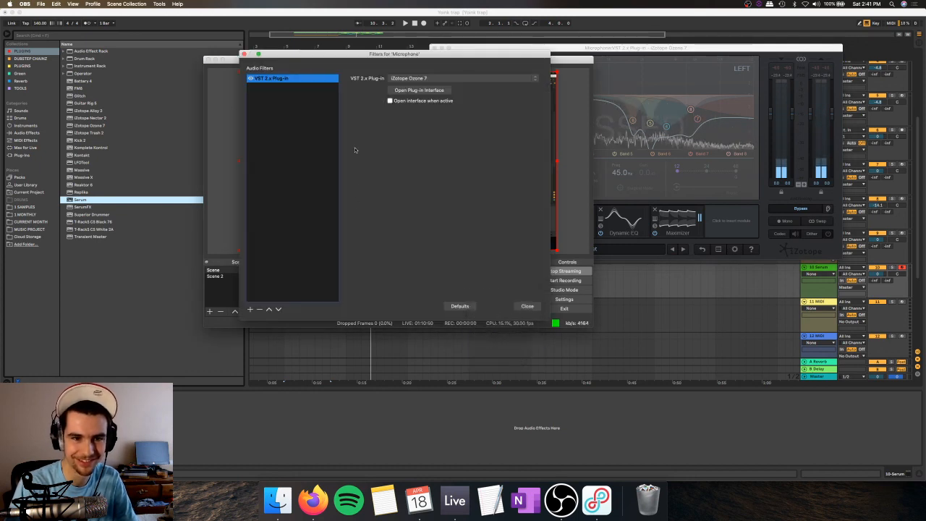
click(526, 306)
click(465, 285)
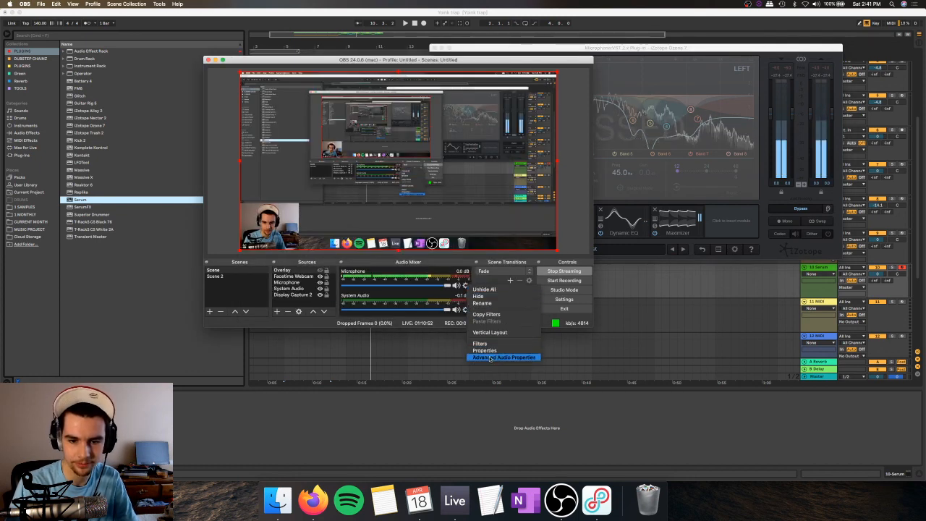
click(496, 356)
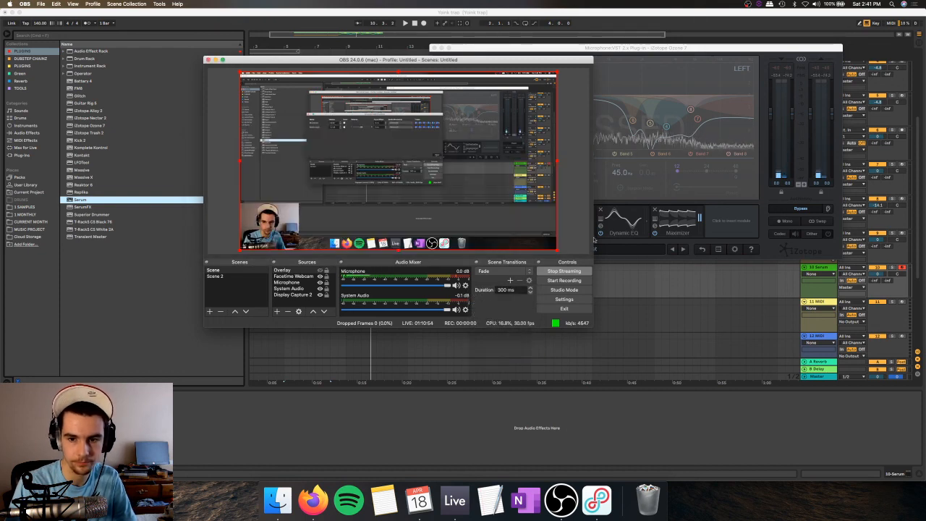
click(575, 243)
Step: Turn off the global bypass in Ozone 7 to reactivate the microphone processing
click(817, 208)
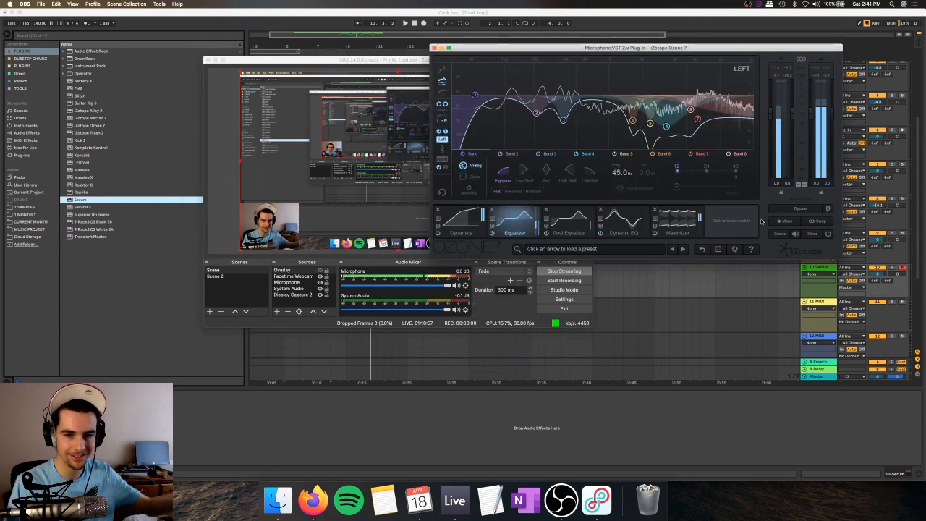